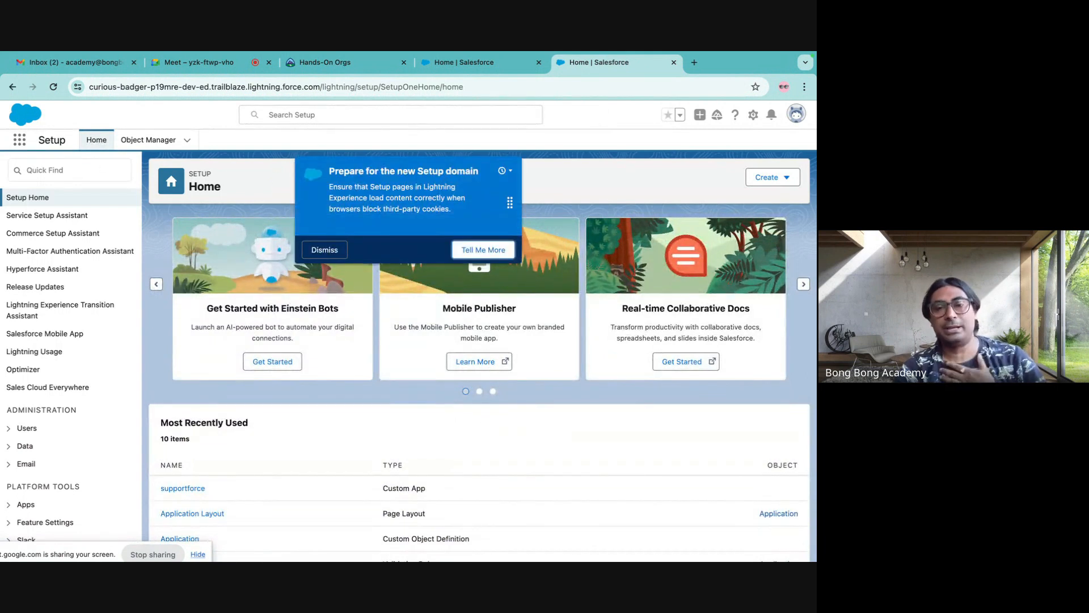
- Launch Microsoft Excel and create a new blank workbook, dismissing the notice about the new Setup domain in Salesforce
{"action": "mouse_move", "coordinate": [600, 559]}
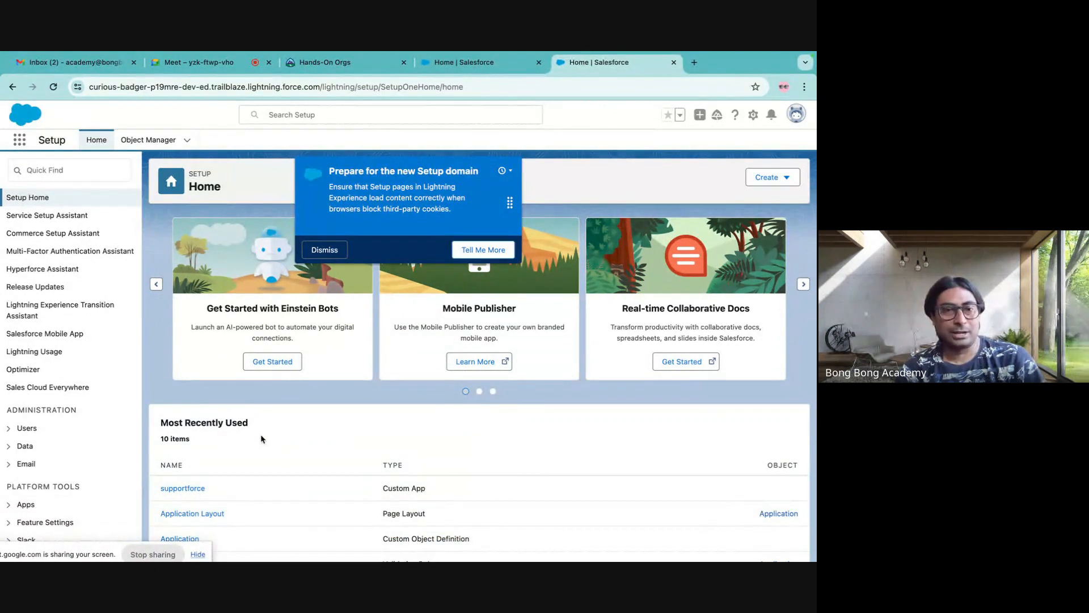
{"action": "mouse_move", "coordinate": [171, 558]}
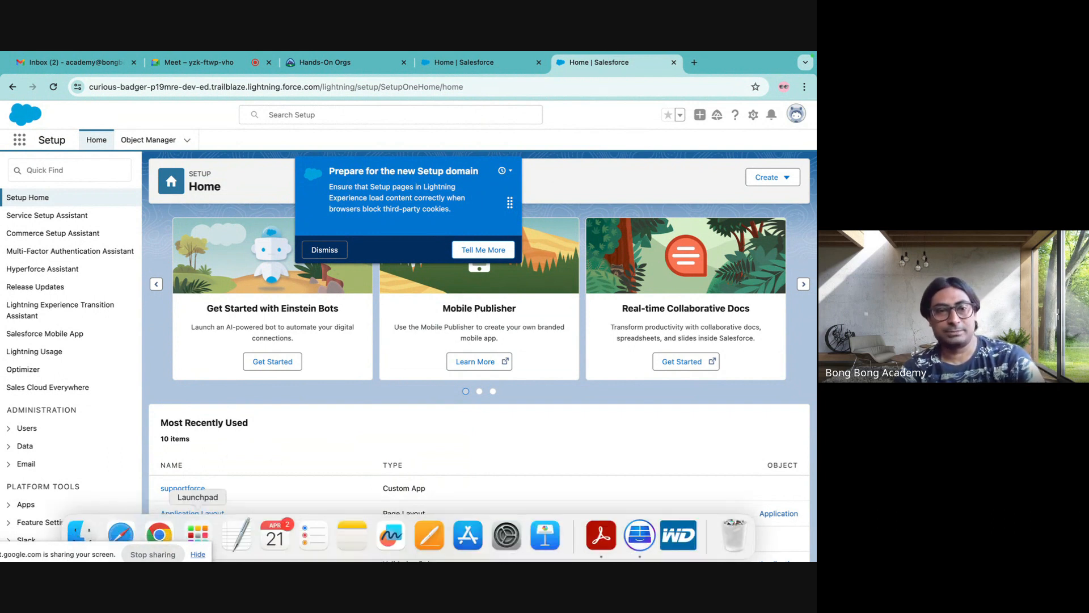
{"action": "left_click", "coordinate": [198, 536]}
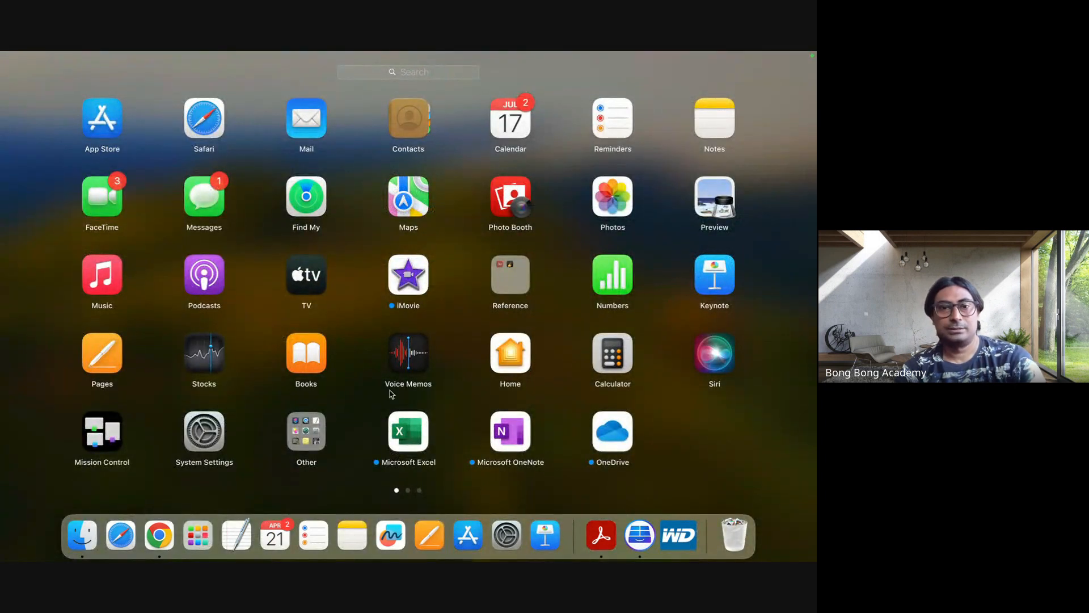
{"action": "left_click", "coordinate": [408, 430]}
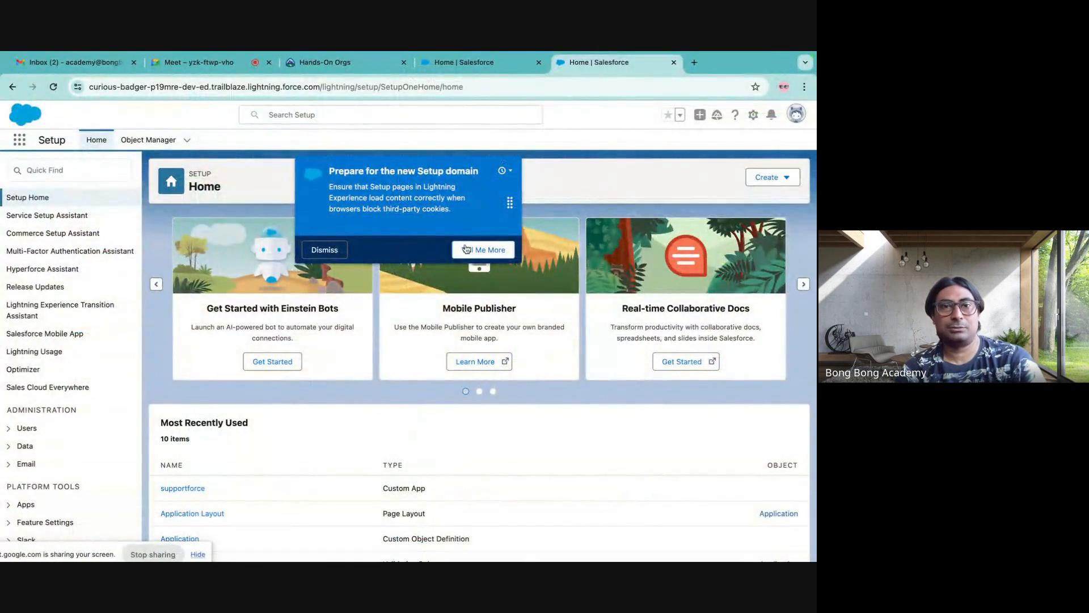
{"action": "left_click", "coordinate": [334, 252]}
{"action": "mouse_move", "coordinate": [681, 559]}
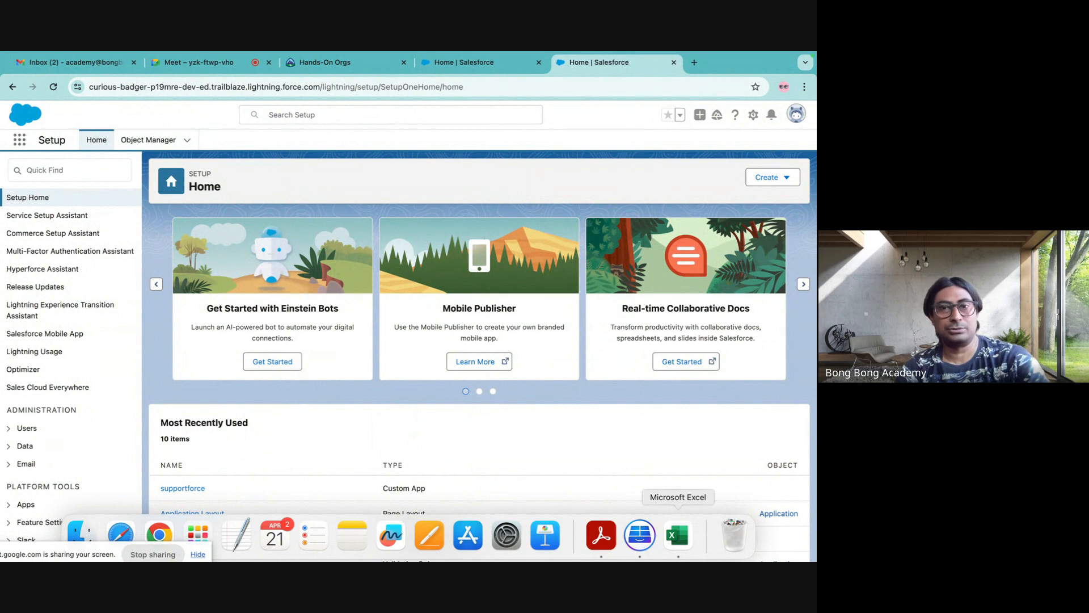
{"action": "left_click", "coordinate": [683, 537]}
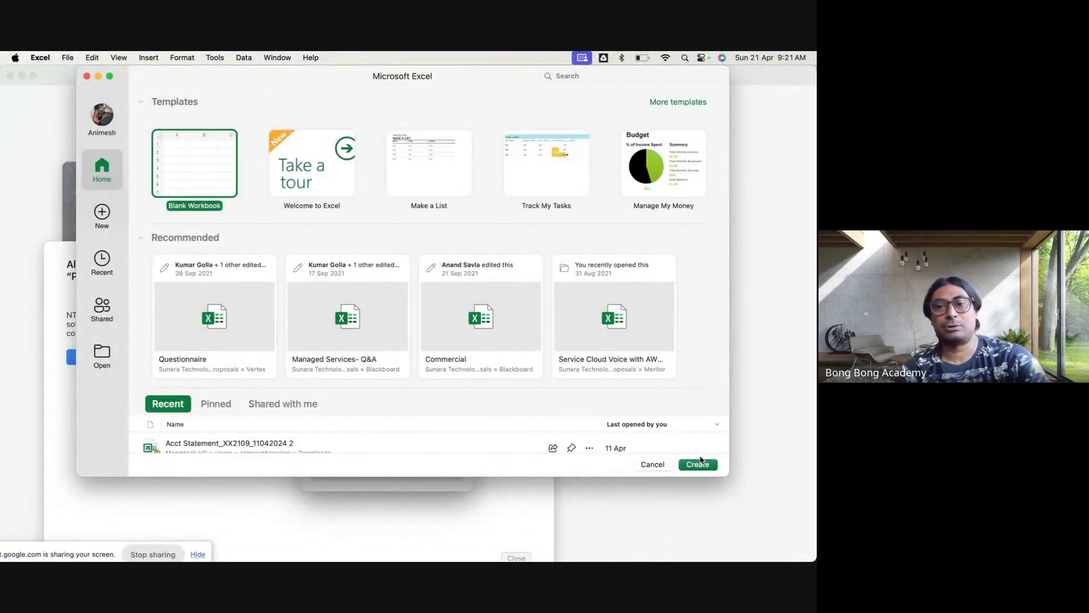
{"action": "left_click", "coordinate": [691, 471]}
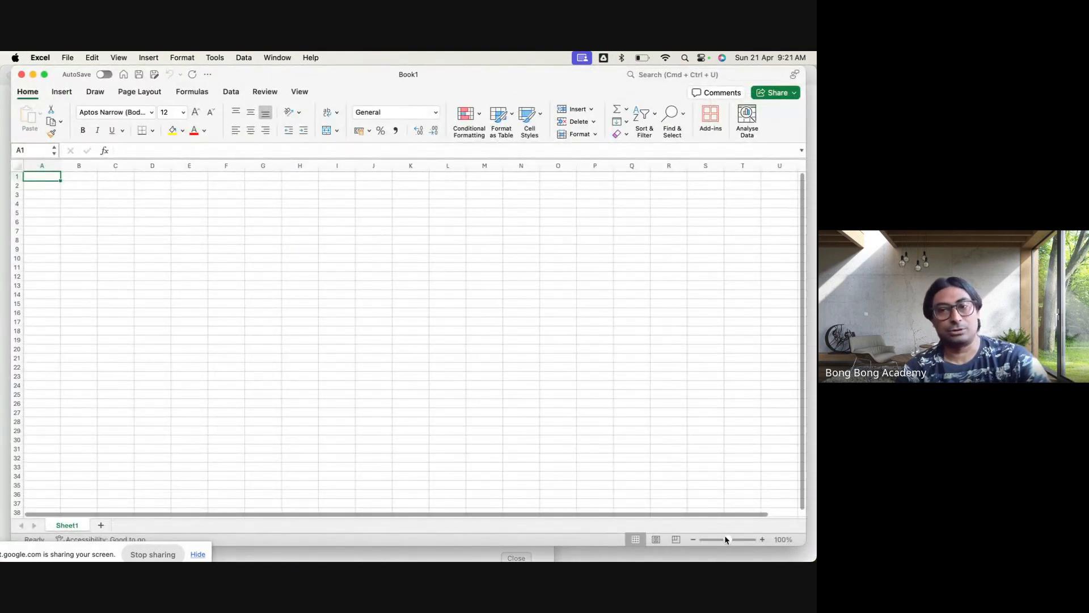
- Enter the column headings Workflow, Process Builder and Flow in cells A1 to C1, fitting column B to its text
{"action": "left_click_drag", "start_coordinate": [730, 543], "coordinate": [736, 544]}
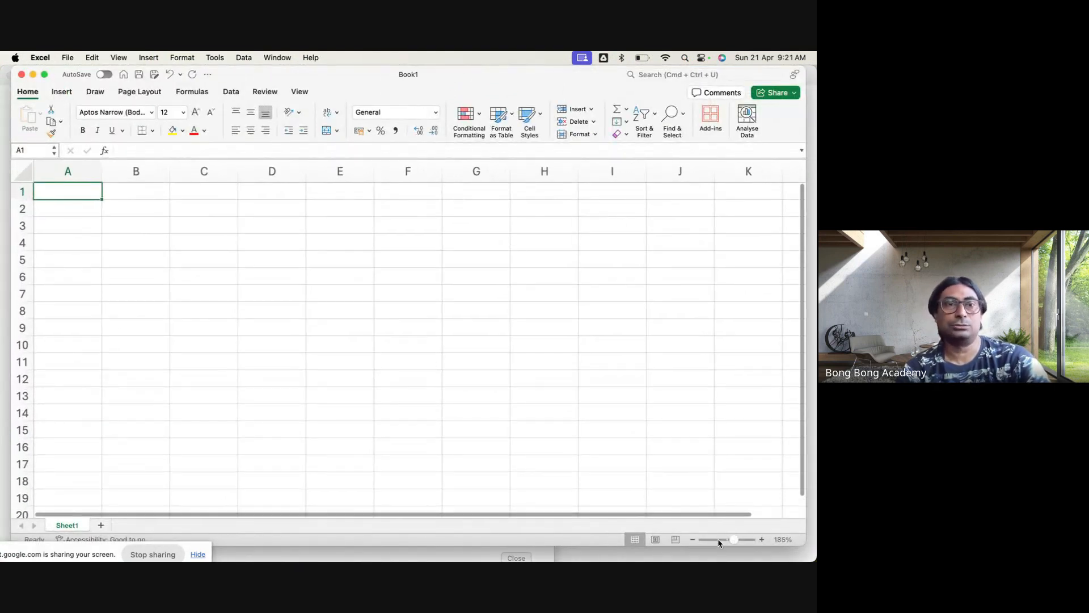
{"action": "left_click", "coordinate": [738, 540]}
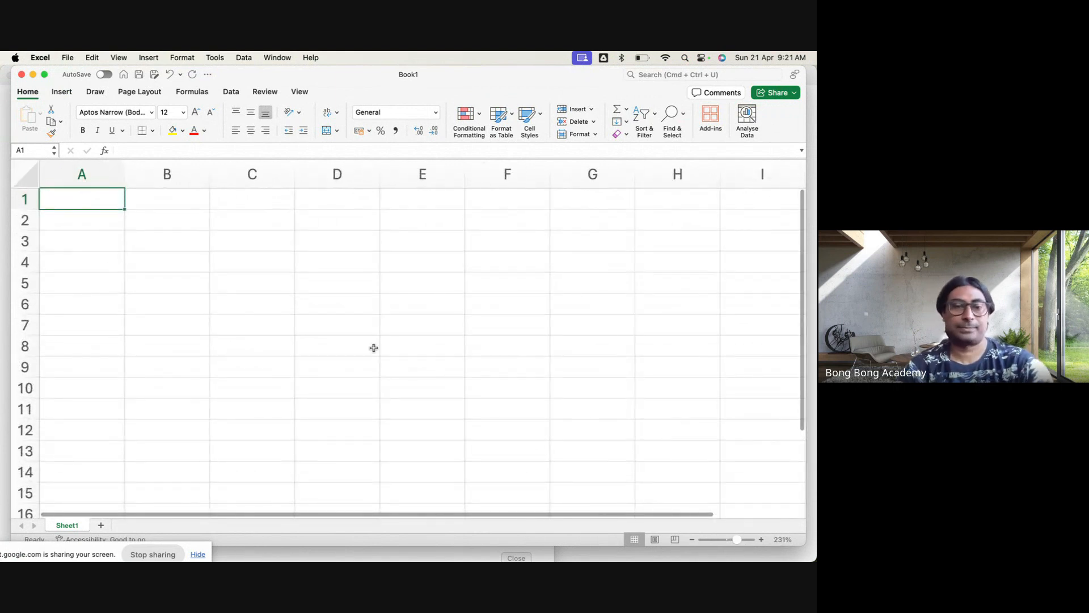
{"action": "type", "text": "Work"}
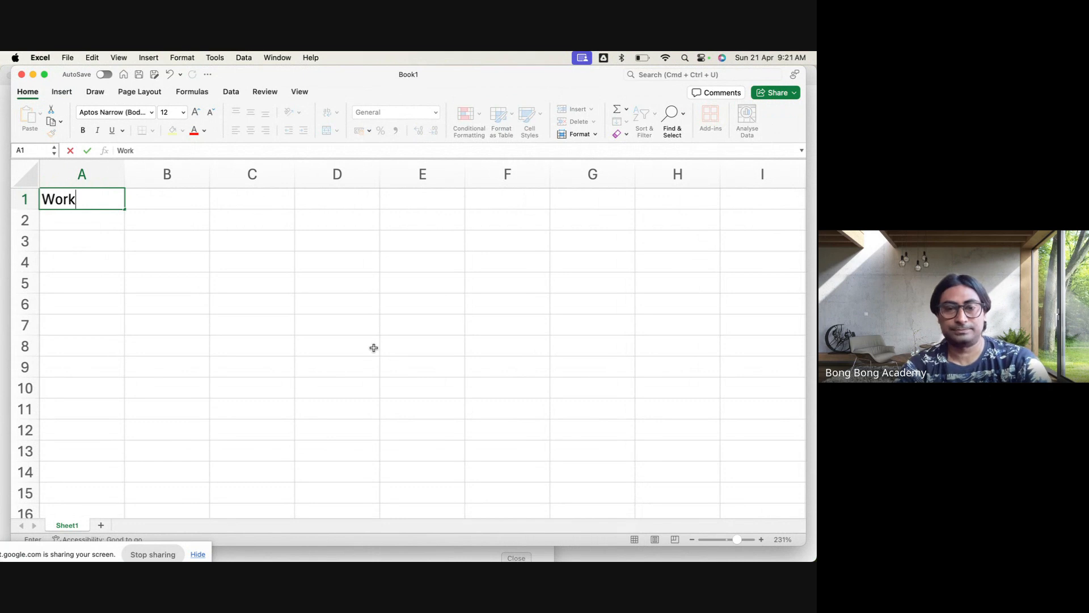
{"action": "type", "text": "flow"}
{"action": "key", "text": "Tab"}
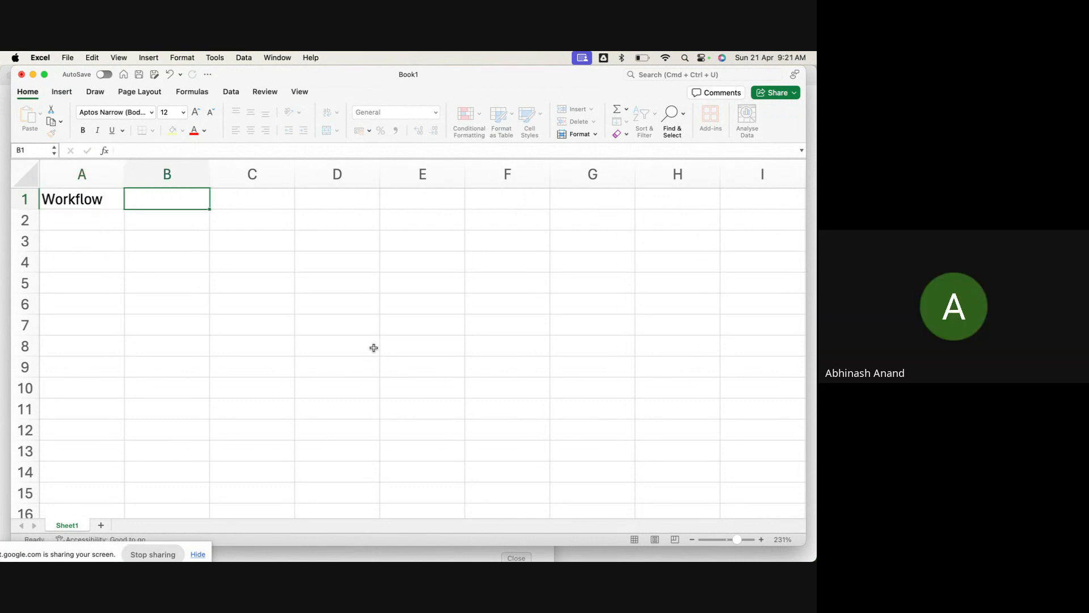
{"action": "type", "text": "Process Builder"}
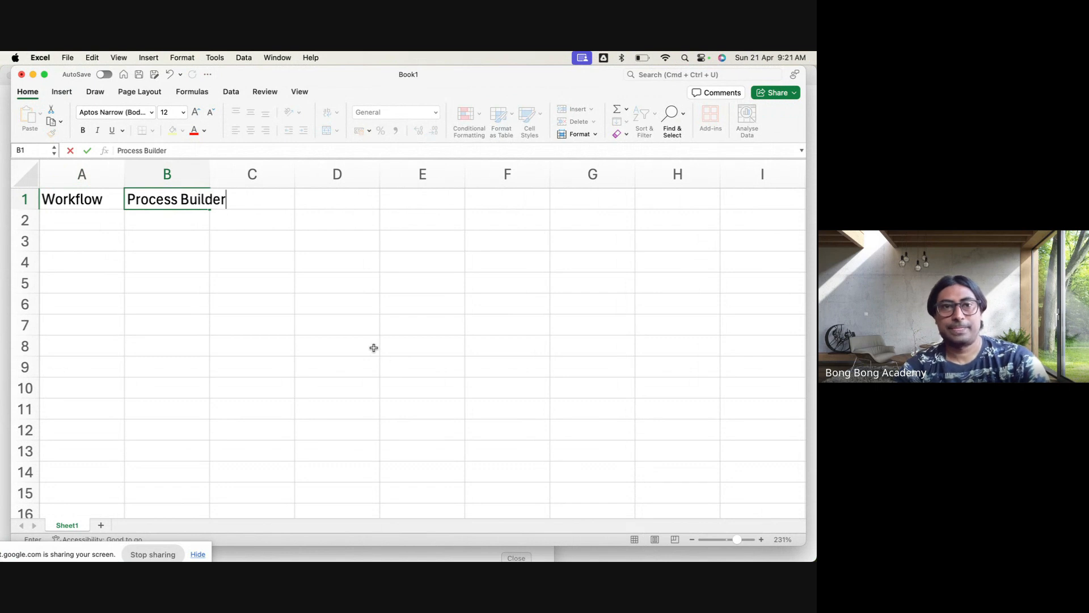
{"action": "double_click", "coordinate": [210, 175]}
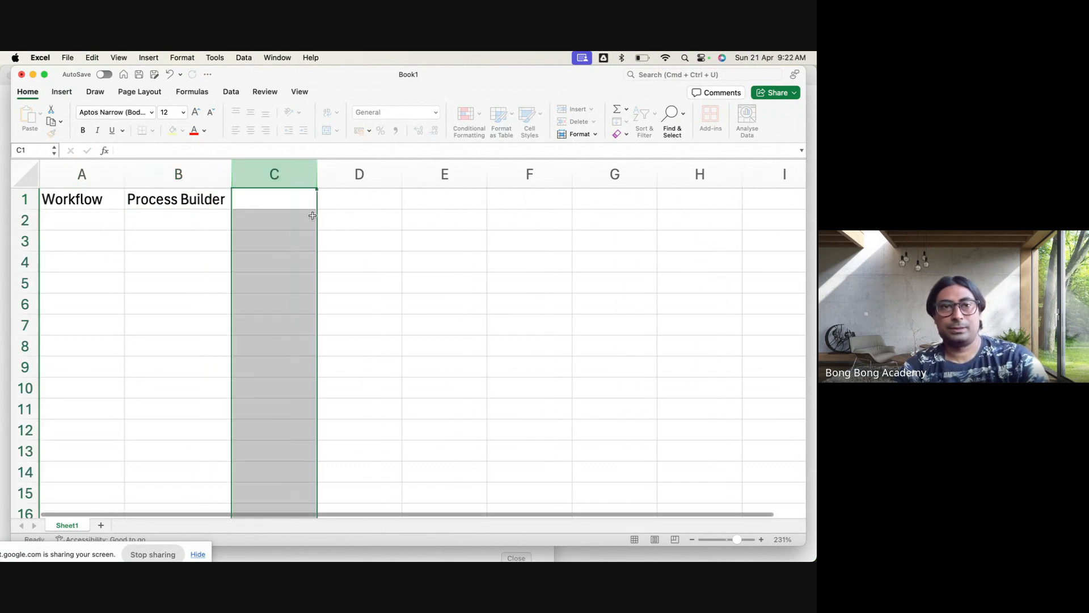
{"action": "left_click", "coordinate": [306, 206]}
{"action": "type", "text": "Flow"}
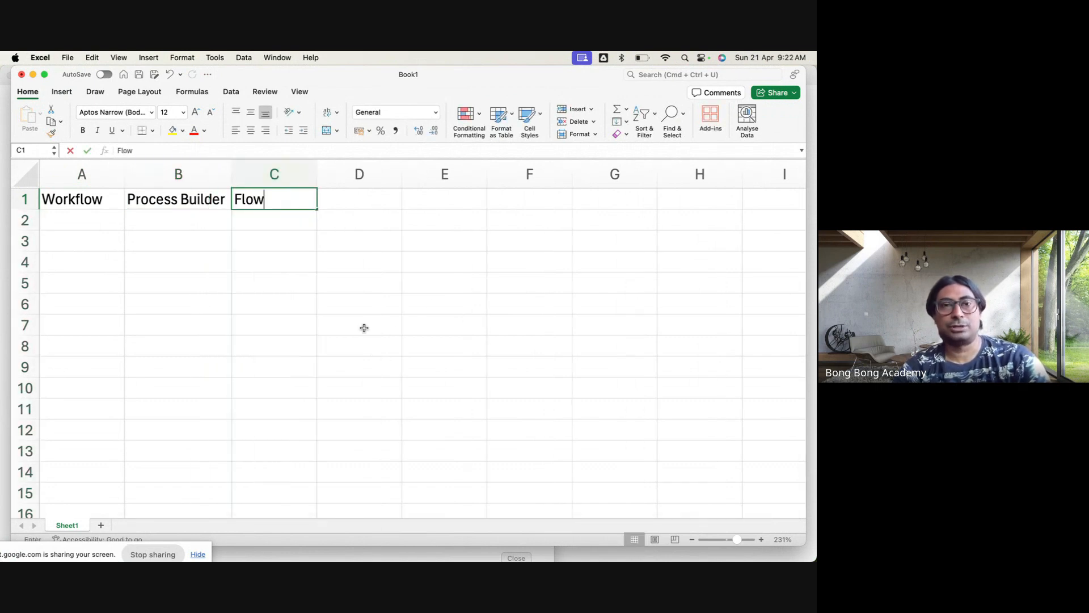
{"action": "left_click", "coordinate": [364, 335]}
{"action": "left_click", "coordinate": [257, 199]}
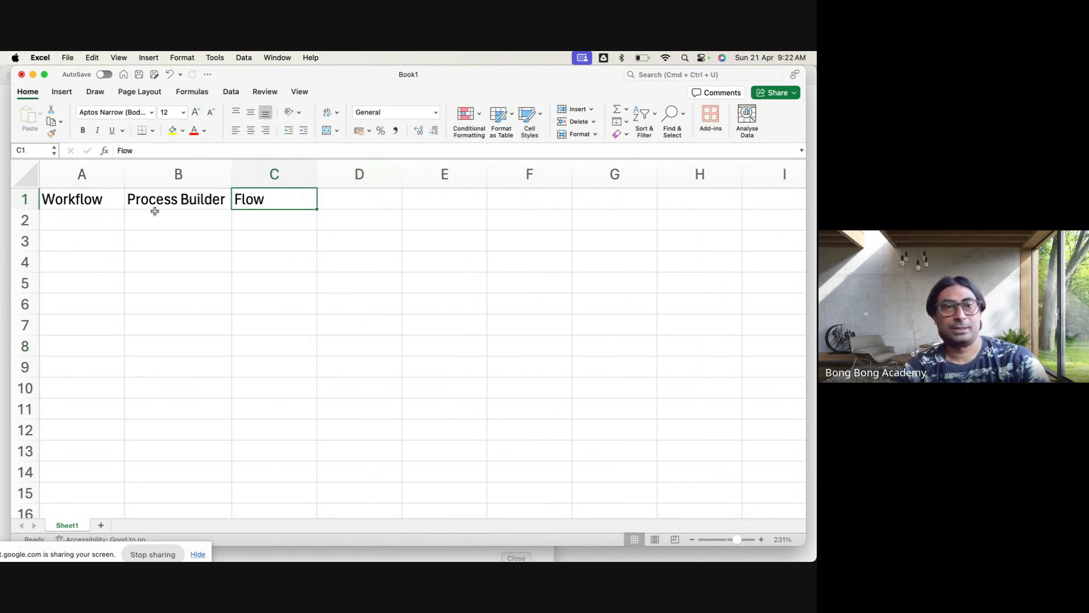
- Widen columns A, B and C to leave generous room beside the Workflow, Process Builder and Flow headings
{"action": "left_click_drag", "start_coordinate": [232, 171], "coordinate": [297, 176]}
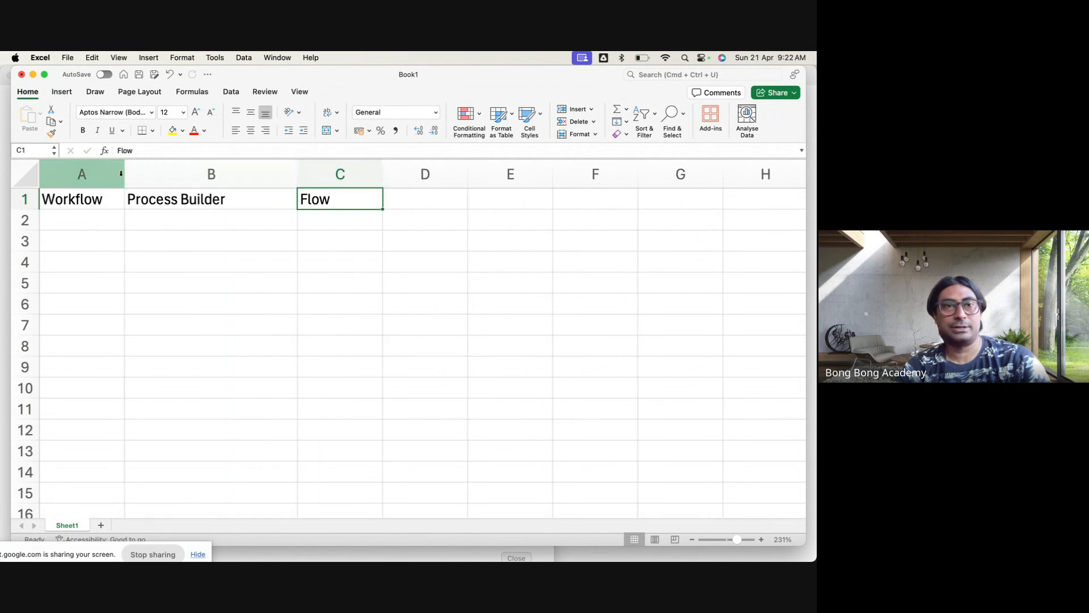
{"action": "left_click_drag", "start_coordinate": [126, 174], "coordinate": [197, 170]}
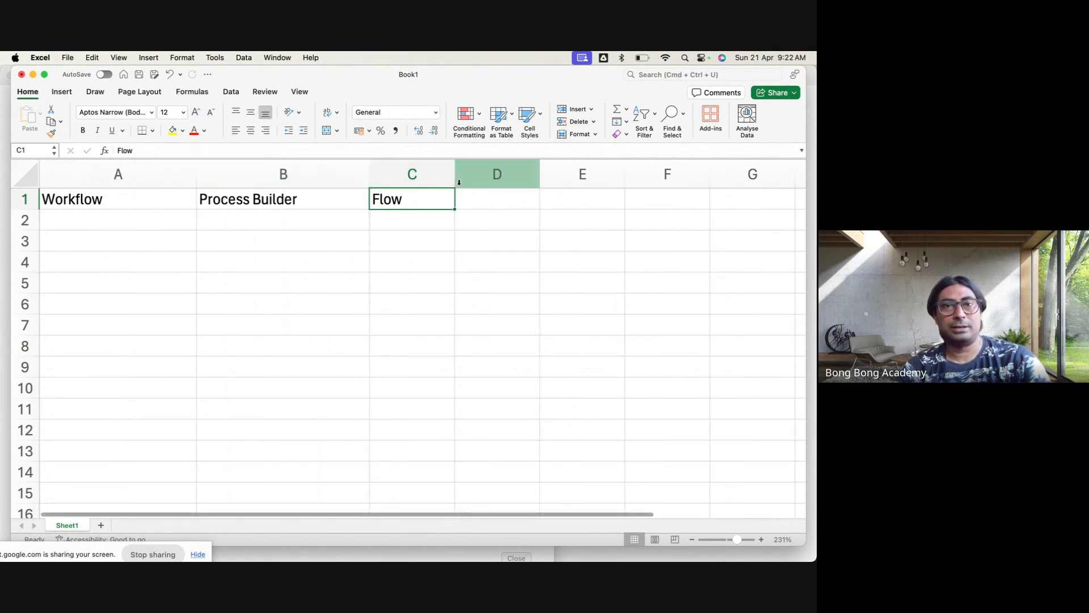
{"action": "left_click_drag", "start_coordinate": [455, 177], "coordinate": [542, 173]}
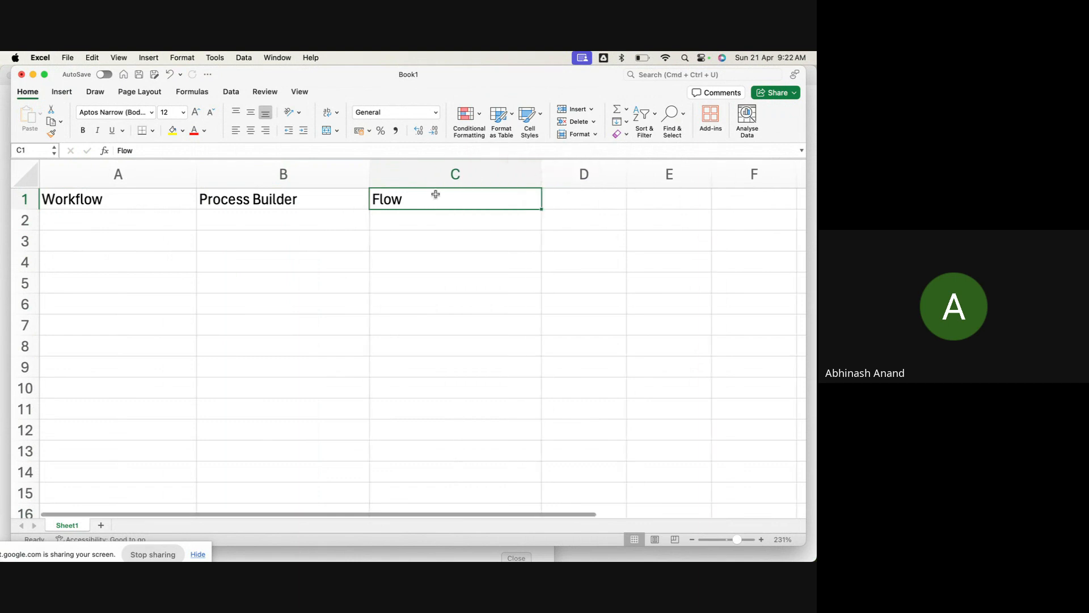
- Enter "No Screen" in A2 under Workflow and copy it to B2 under Process Builder
{"action": "left_click", "coordinate": [94, 220]}
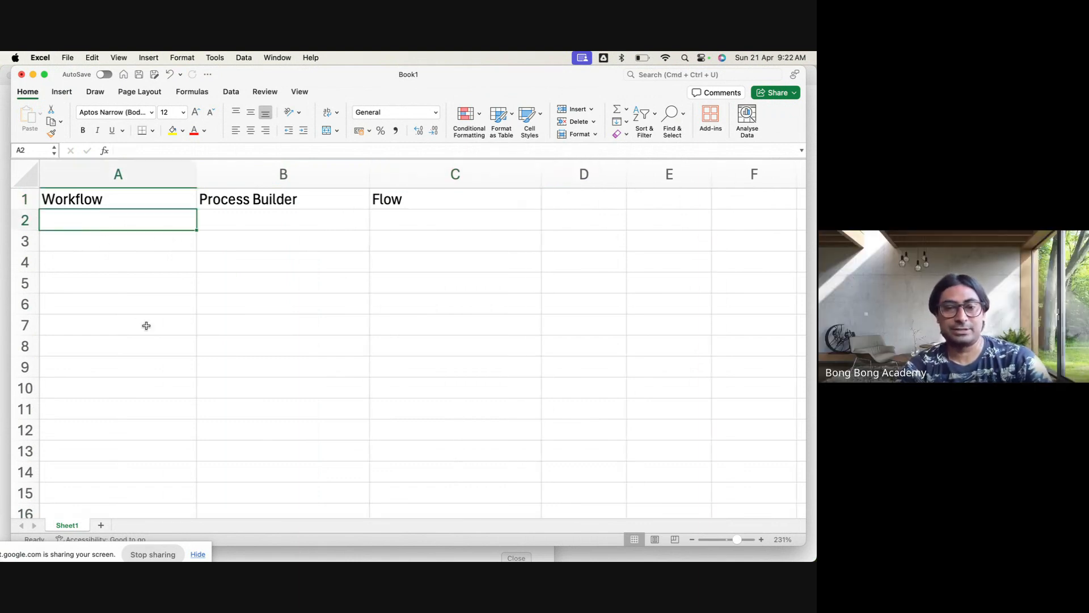
{"action": "type", "text": "No Sdc"}
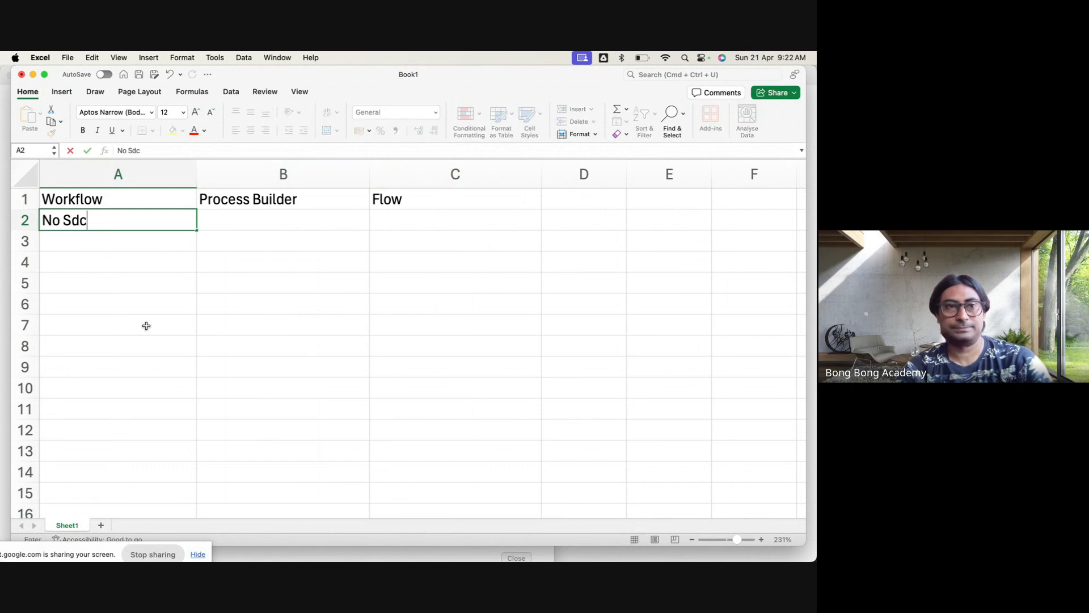
{"action": "key", "text": "BackSpace"}
{"action": "key", "text": "BackSpace"}
{"action": "type", "text": "creen"}
{"action": "key", "text": "Tab"}
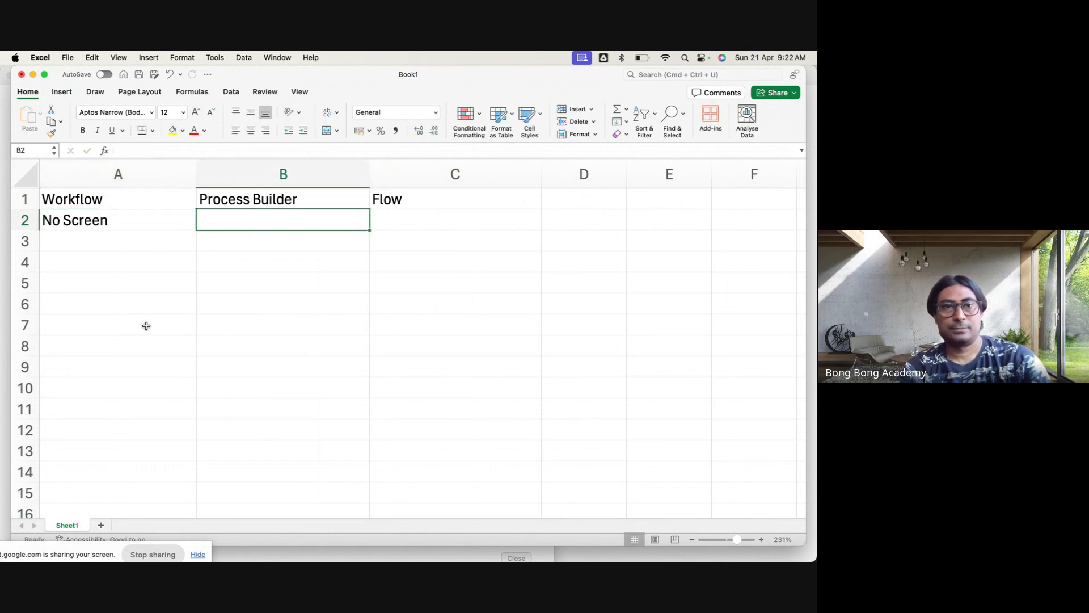
{"action": "left_click", "coordinate": [104, 226]}
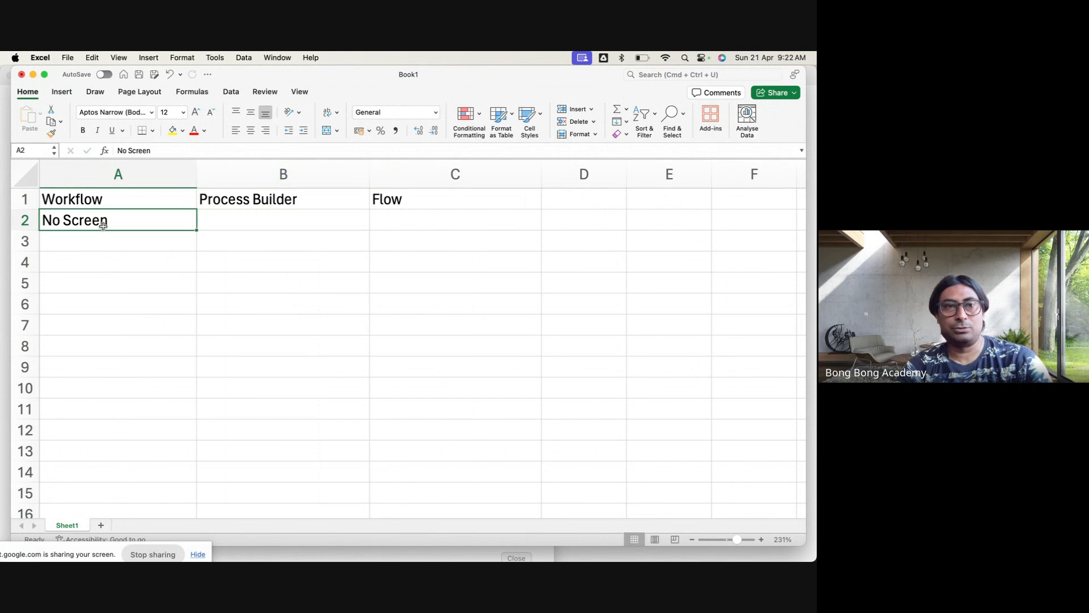
{"action": "key", "text": "super+c"}
{"action": "left_click", "coordinate": [237, 220]}
{"action": "key", "text": "super+v"}
- Enter "Screen" in C2 under the Flow heading
{"action": "left_click", "coordinate": [445, 225]}
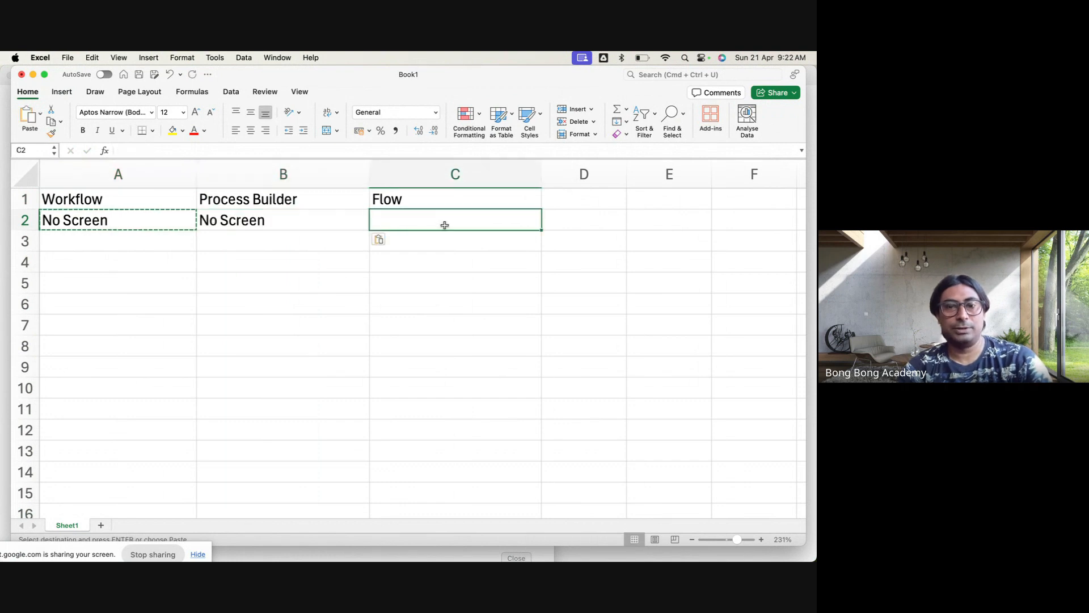
{"action": "type", "text": "Scr"}
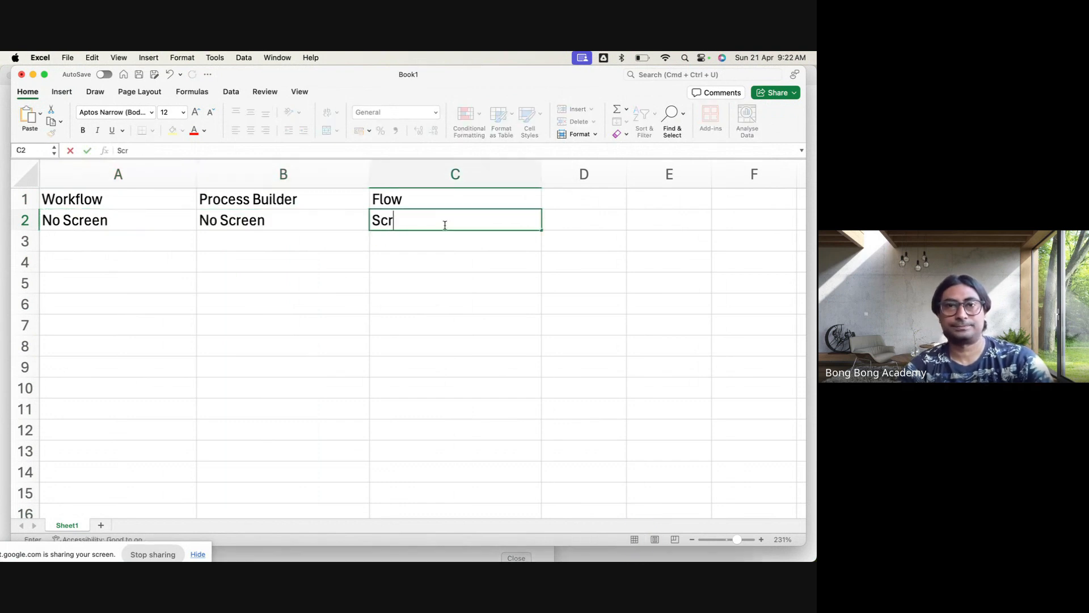
{"action": "type", "text": "een"}
{"action": "left_click", "coordinate": [293, 274]}
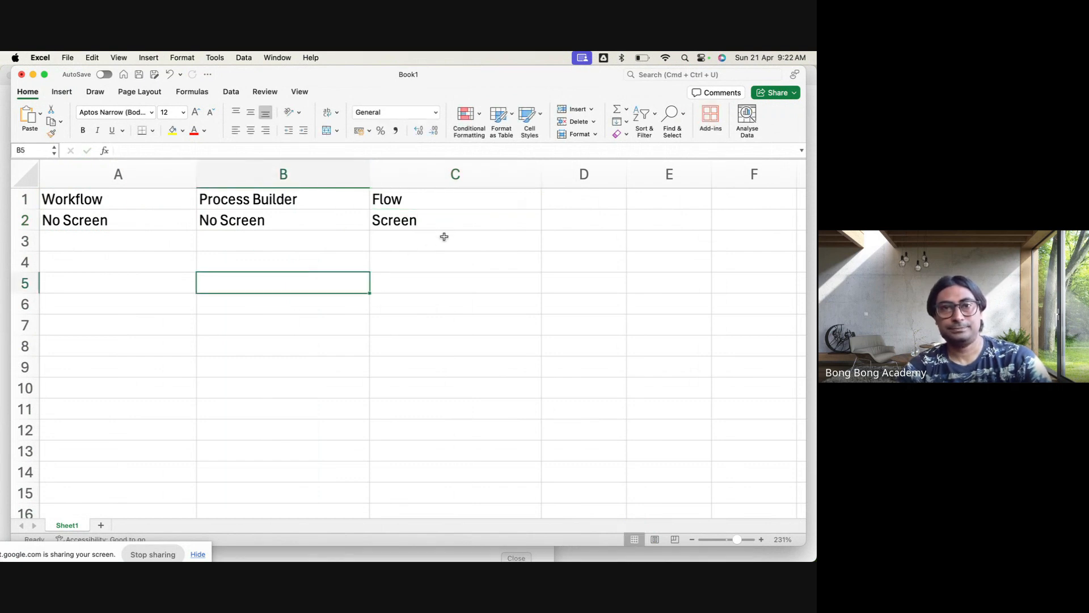
- Enter "Send Email" in A3 as the first Workflow action
{"action": "left_click", "coordinate": [137, 244]}
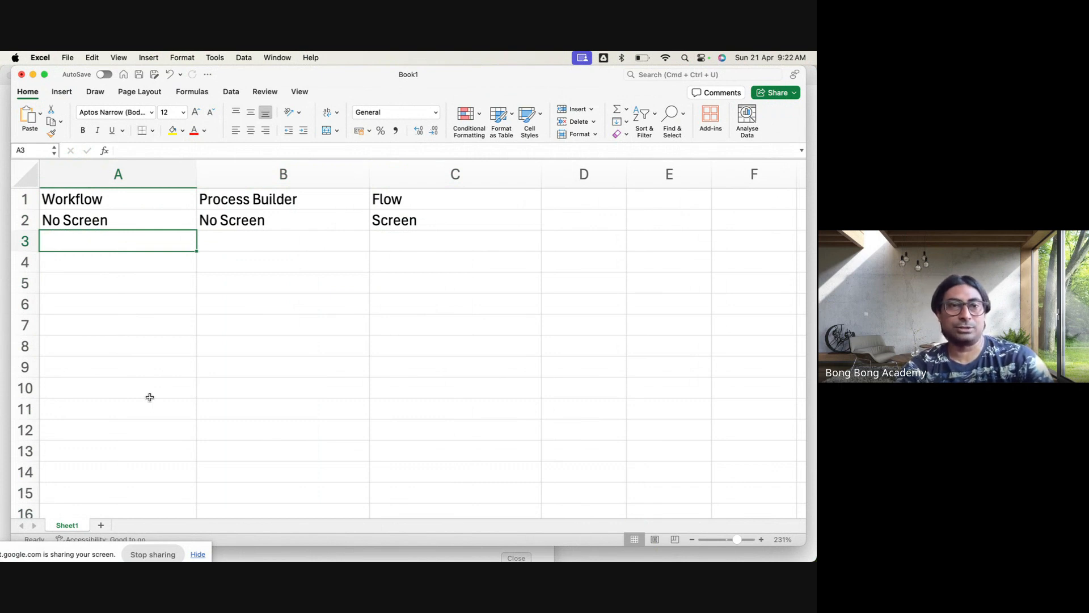
{"action": "type", "text": "Send Ew"}
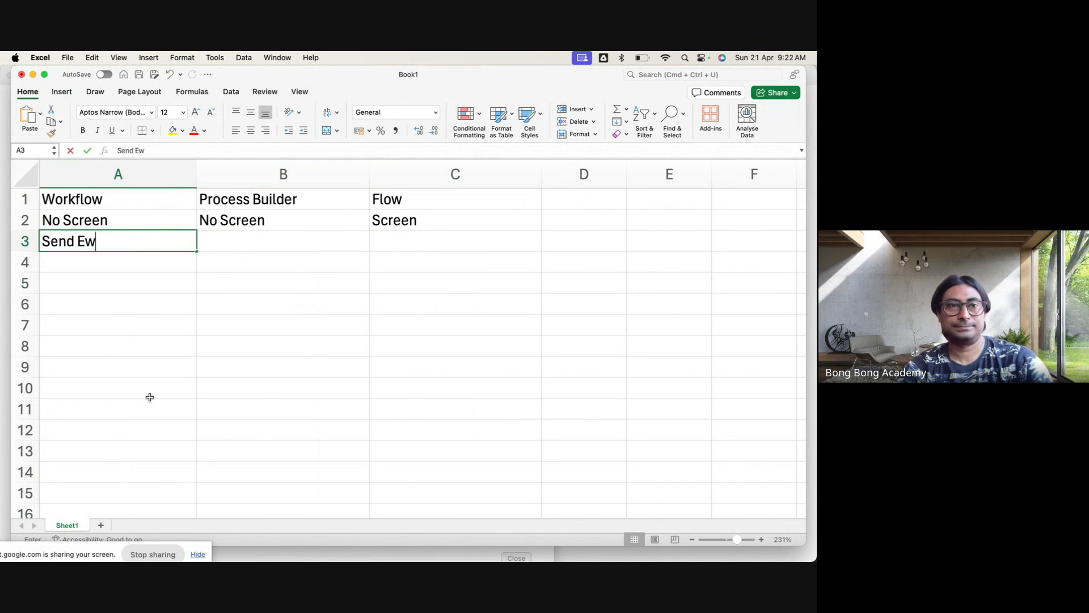
{"action": "key", "text": "BackSpace"}
{"action": "type", "text": "maiu"}
{"action": "key", "text": "BackSpace"}
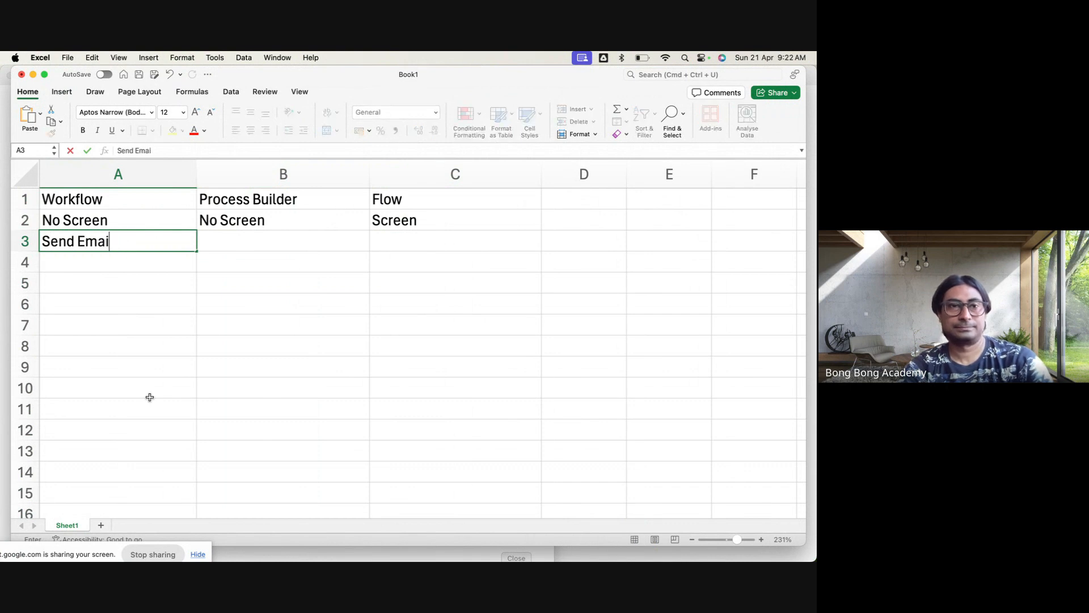
{"action": "key", "text": "Return"}
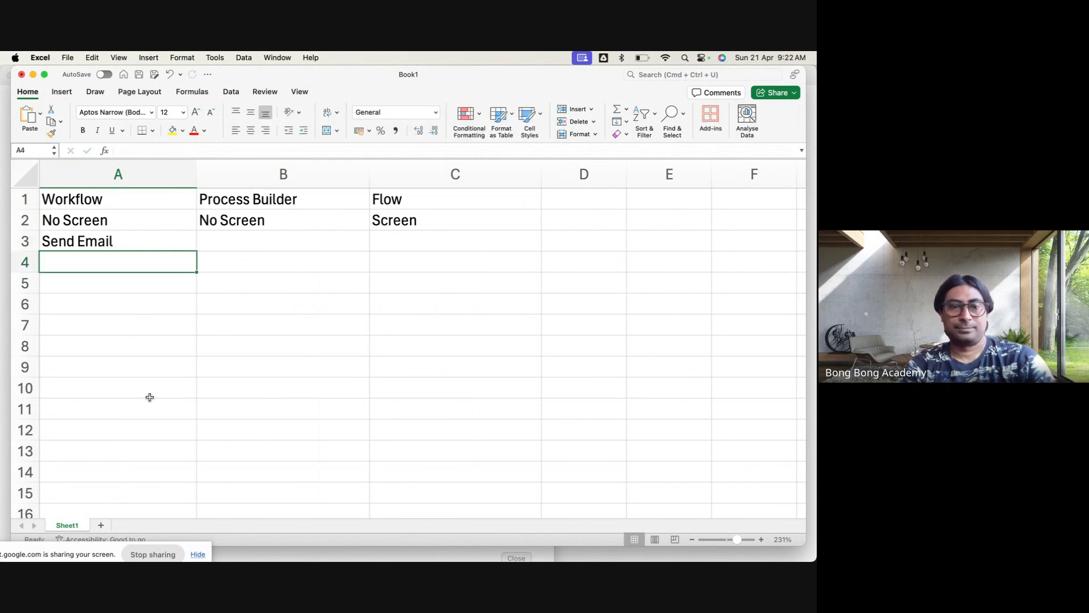
- Add "Create Task" in A4 and "Update Self Fields" in A5 to the Workflow column
{"action": "type", "text": "Cret"}
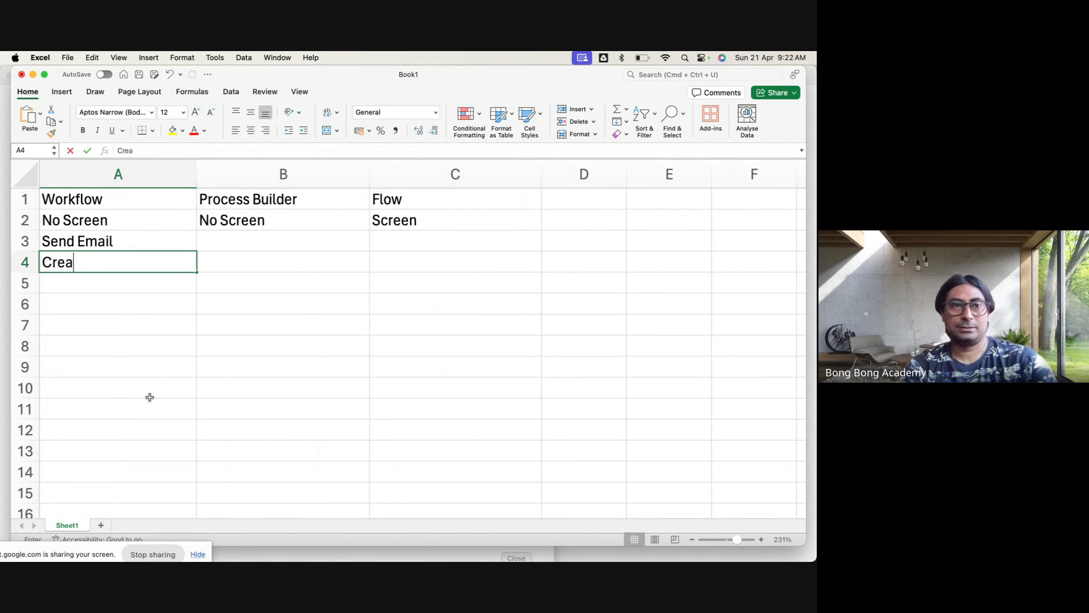
{"action": "type", "text": "te Taskj"}
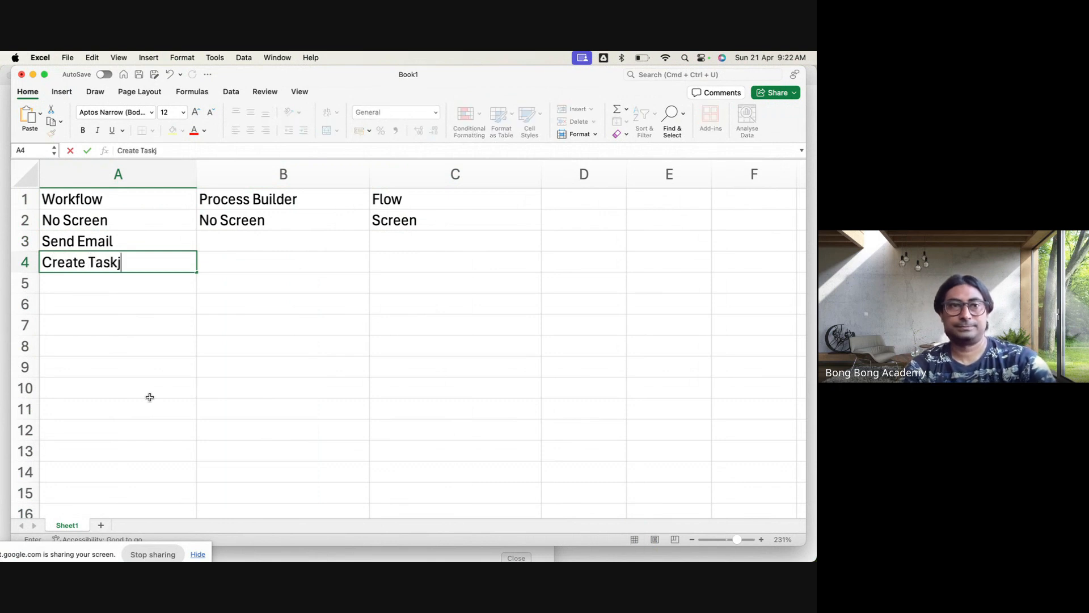
{"action": "key", "text": "Return"}
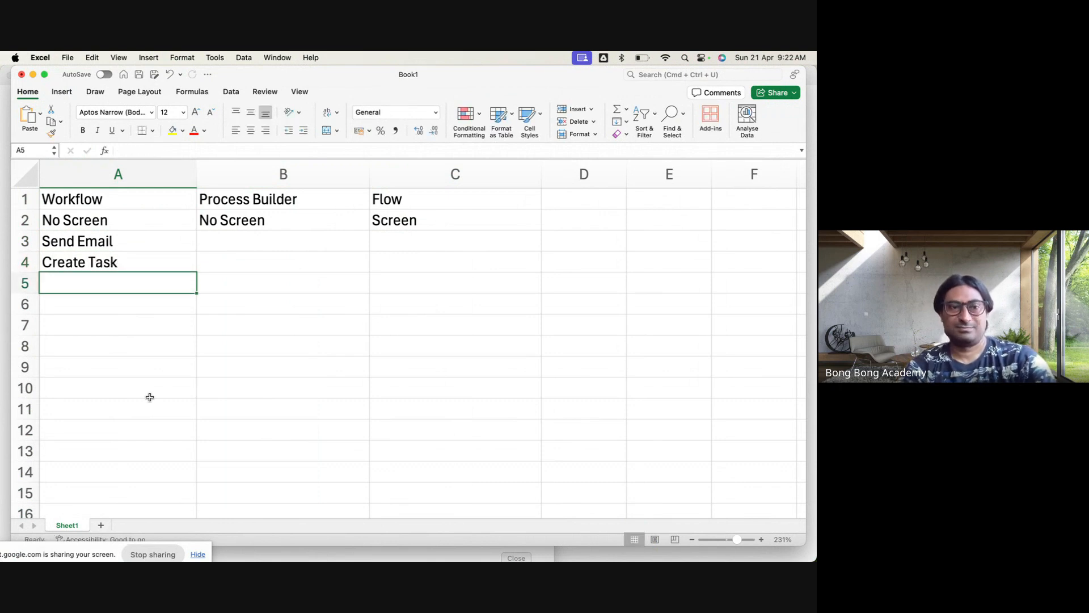
{"action": "type", "text": "Update "}
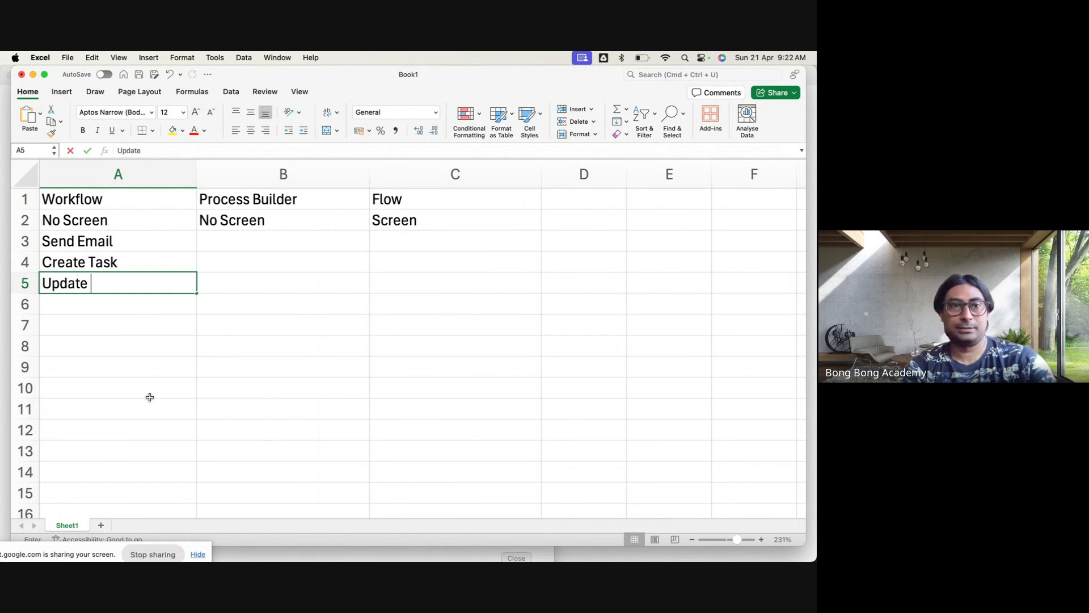
{"action": "type", "text": "Self Fields"}
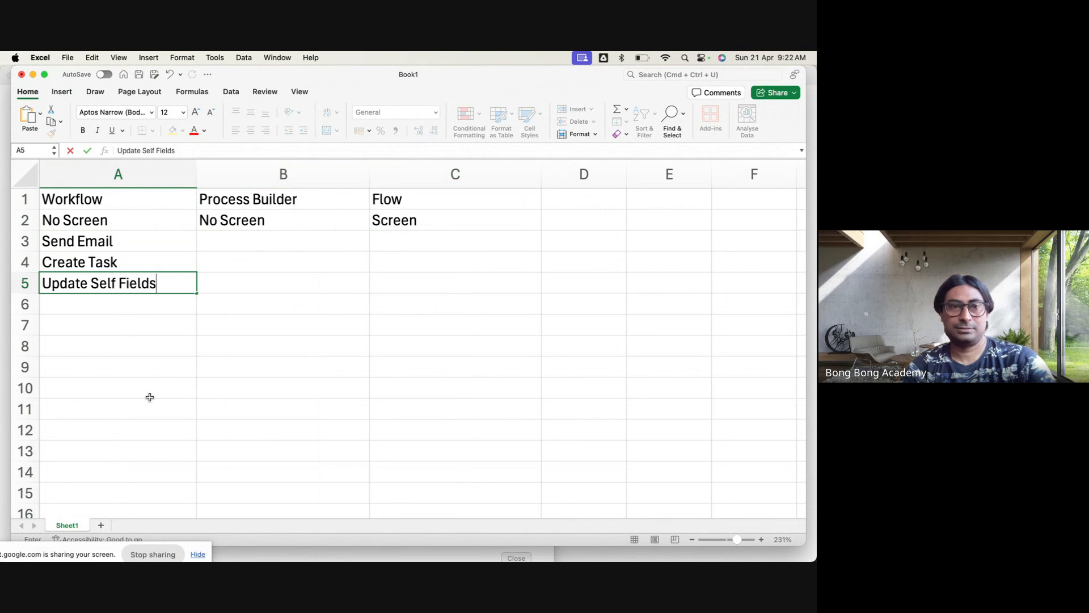
{"action": "key", "text": "Return"}
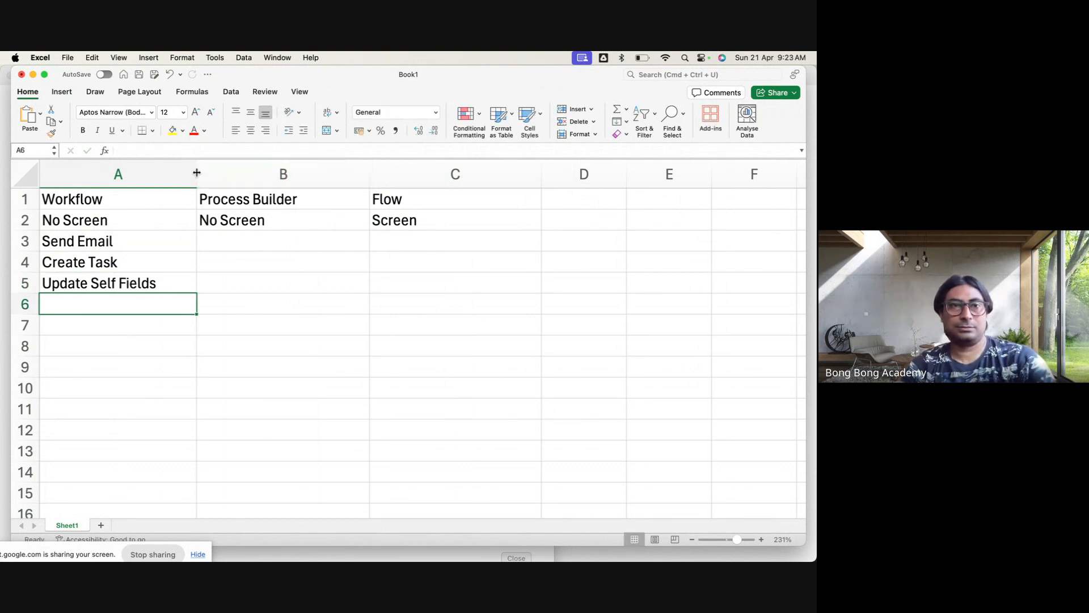
- Widen column A and change the Workflow entry in A5 to "Update Self or Master Parent Fields"
{"action": "left_click_drag", "start_coordinate": [197, 172], "coordinate": [345, 173]}
{"action": "double_click", "coordinate": [119, 283]}
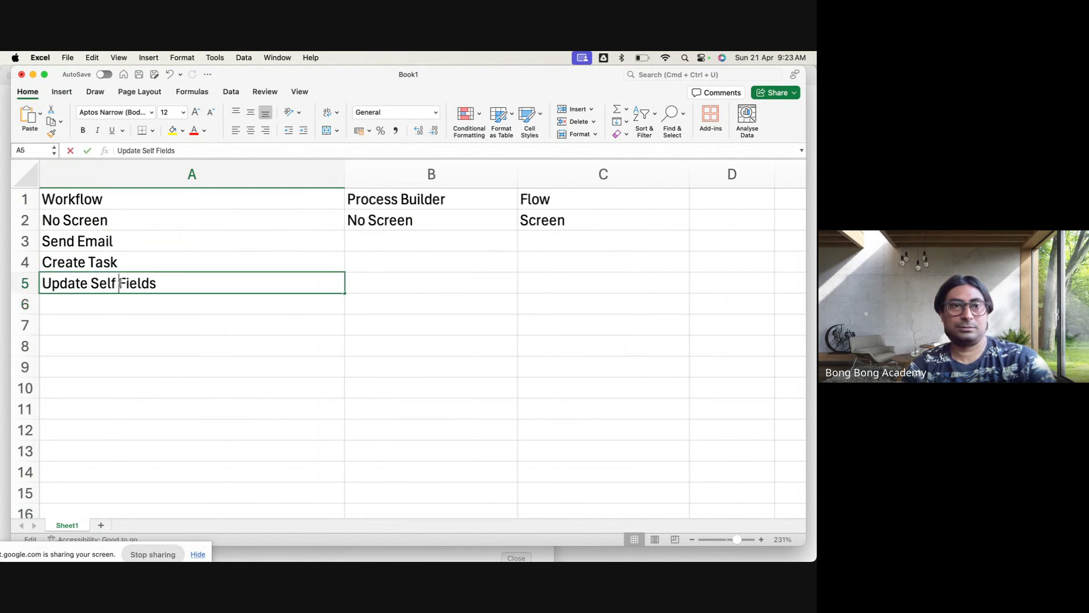
{"action": "type", "text": "or Master"}
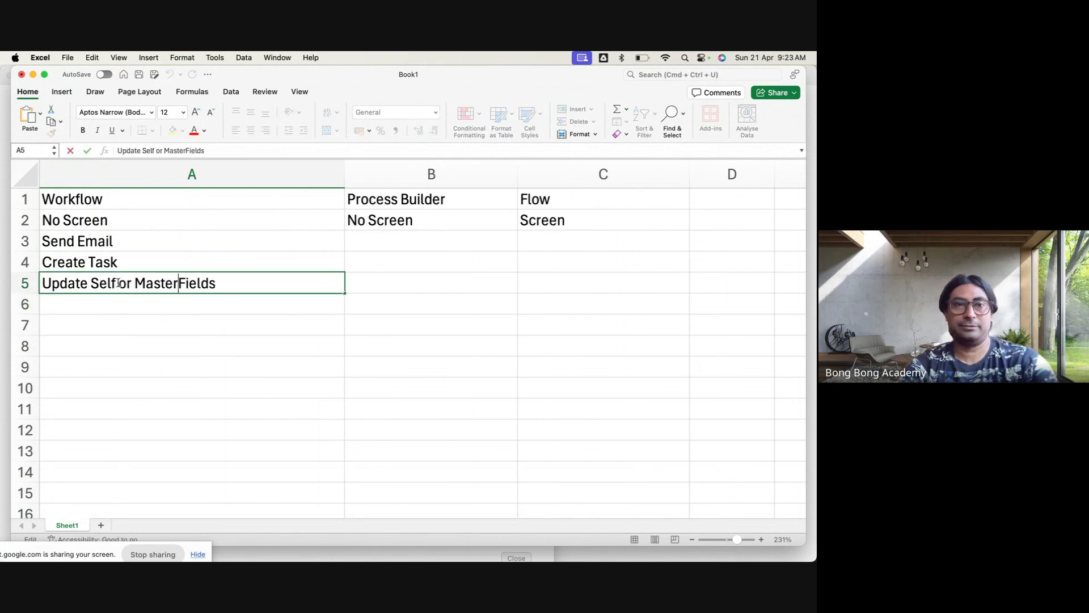
{"action": "type", "text": " Parent"}
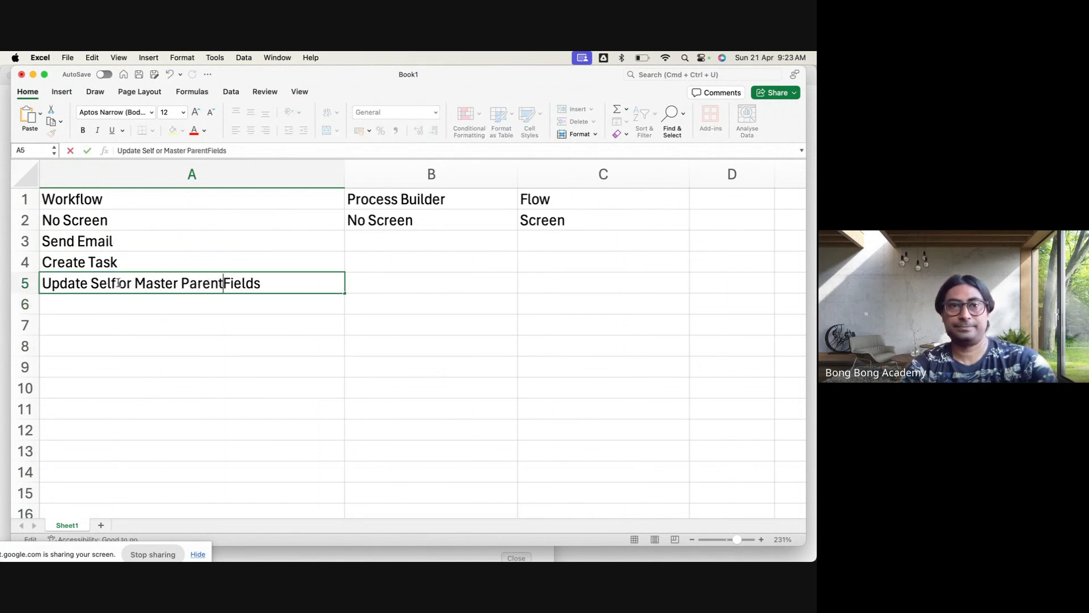
{"action": "left_click", "coordinate": [86, 302]}
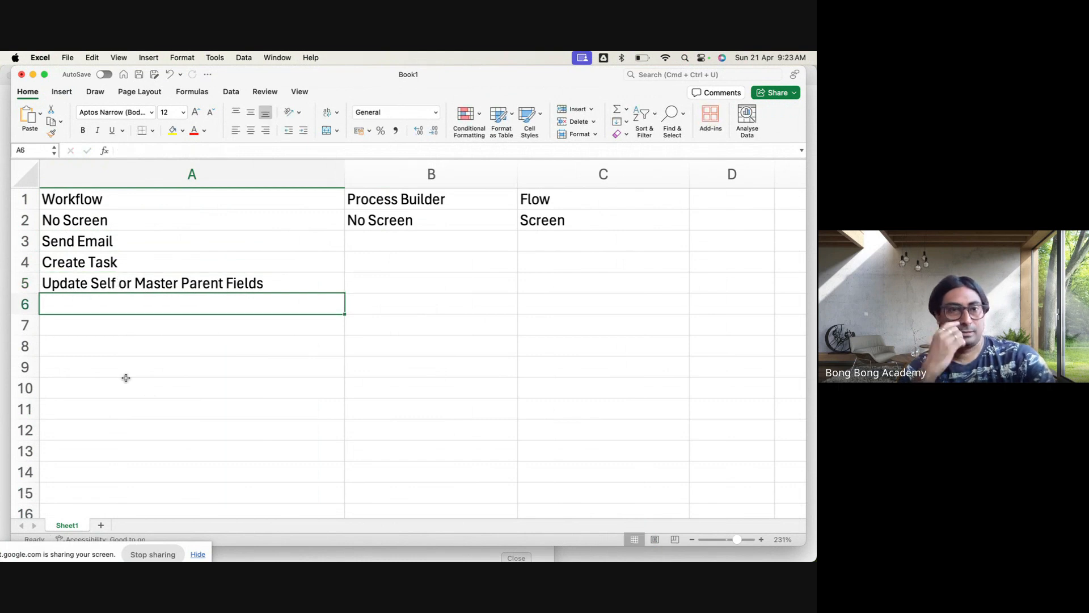
- Enter "Outbound Messages" in A6 as the next Workflow action
{"action": "type", "text": "O"}
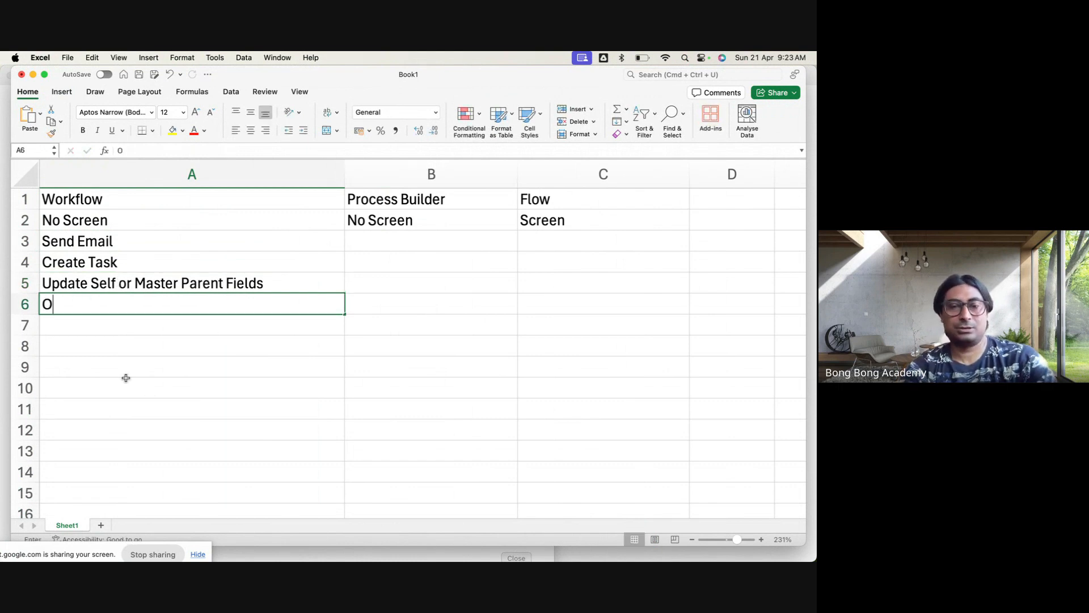
{"action": "type", "text": "utbound Messages"}
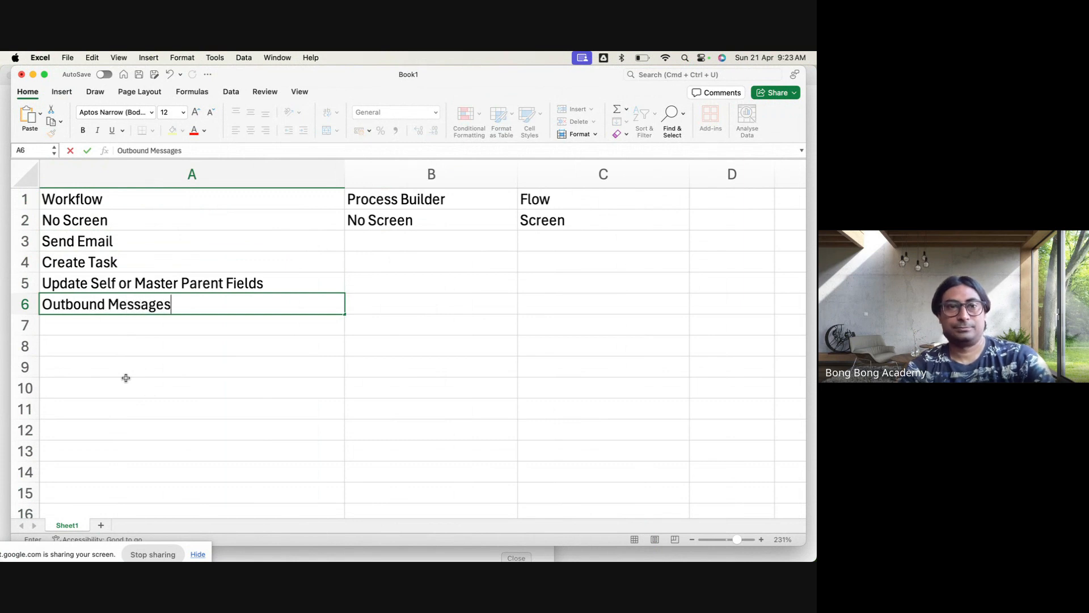
{"action": "left_click", "coordinate": [126, 378]}
- Review the Workflow actions listed in A3 to A6, from Send Email to Outbound Messages
{"action": "left_click", "coordinate": [158, 431]}
{"action": "left_click_drag", "start_coordinate": [124, 243], "coordinate": [126, 306]}
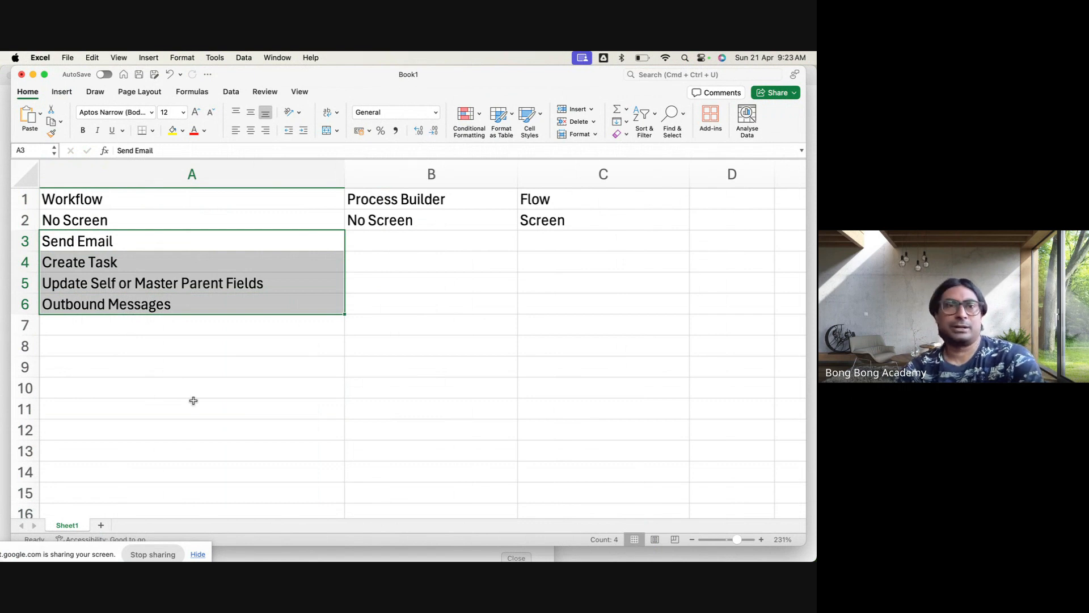
{"action": "left_click", "coordinate": [193, 399]}
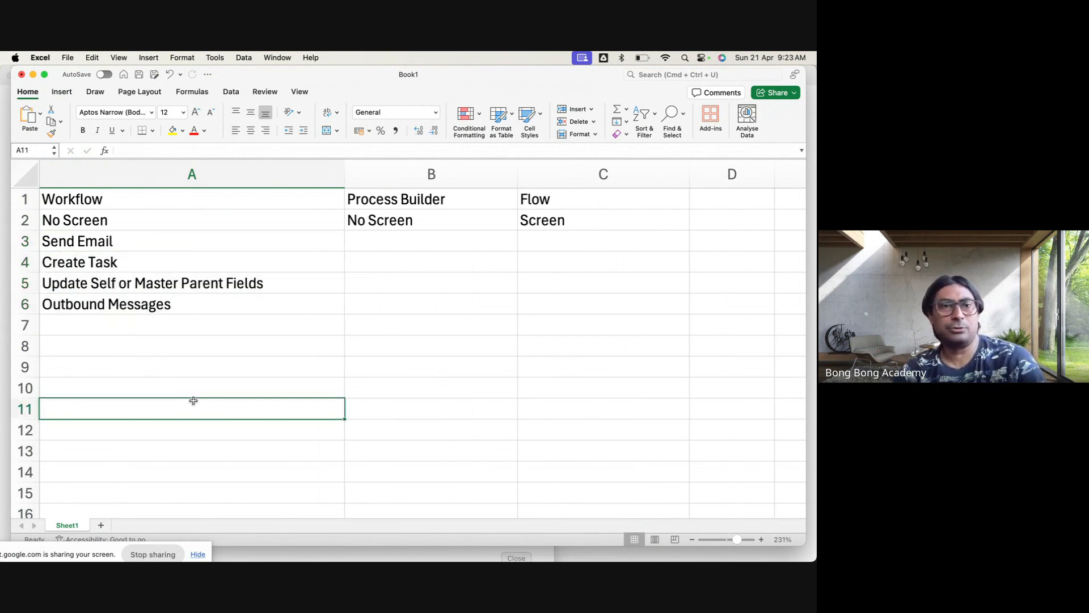
{"action": "left_click_drag", "start_coordinate": [161, 242], "coordinate": [174, 297]}
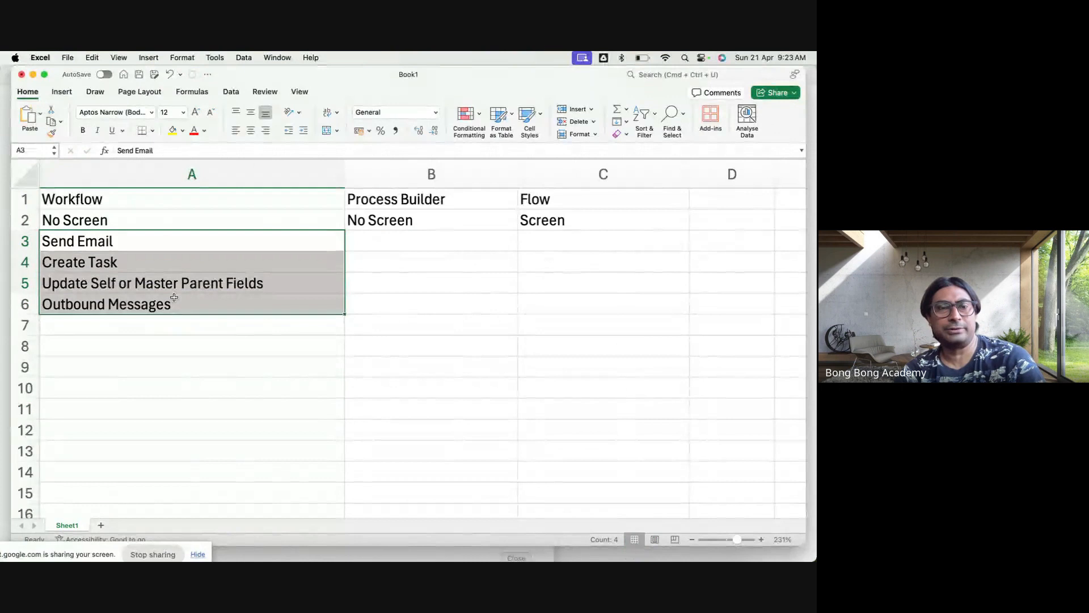
{"action": "left_click", "coordinate": [229, 369]}
{"action": "left_click", "coordinate": [124, 240]}
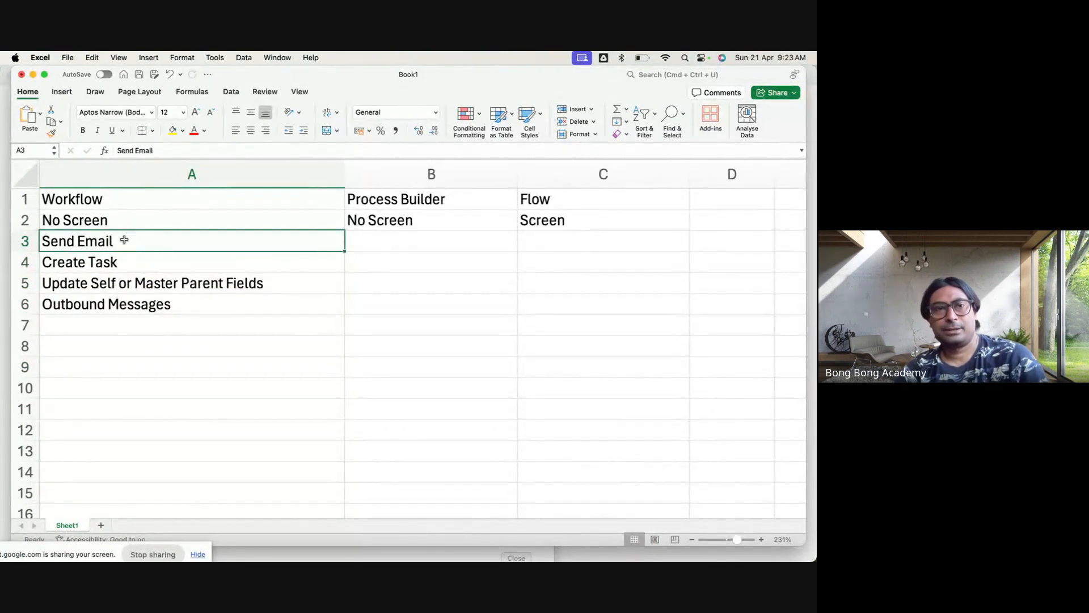
{"action": "key", "text": "Down"}
{"action": "key", "text": "Down"}
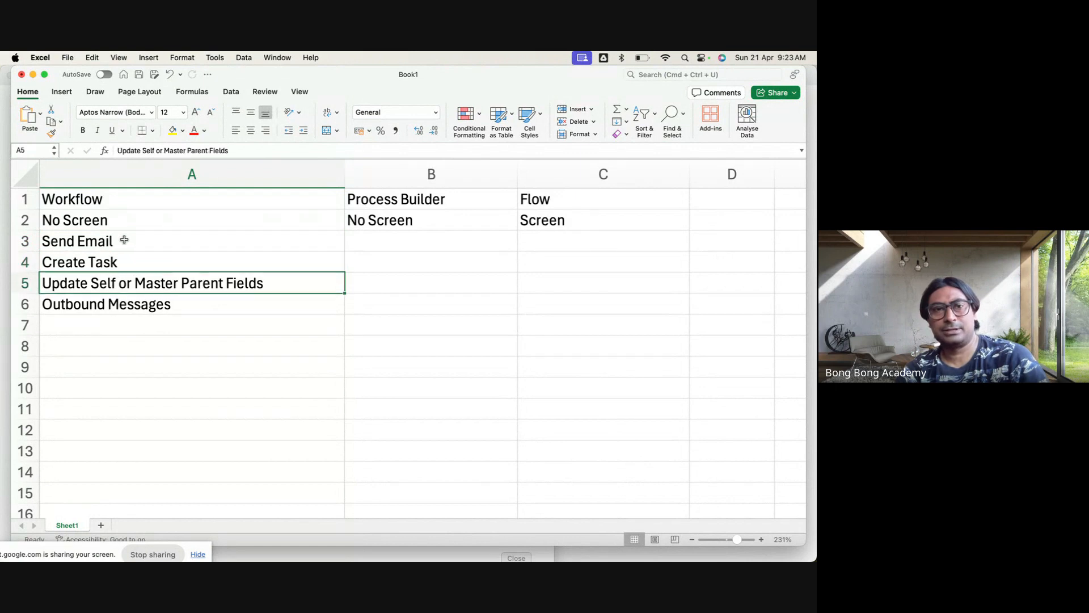
{"action": "key", "text": "Down"}
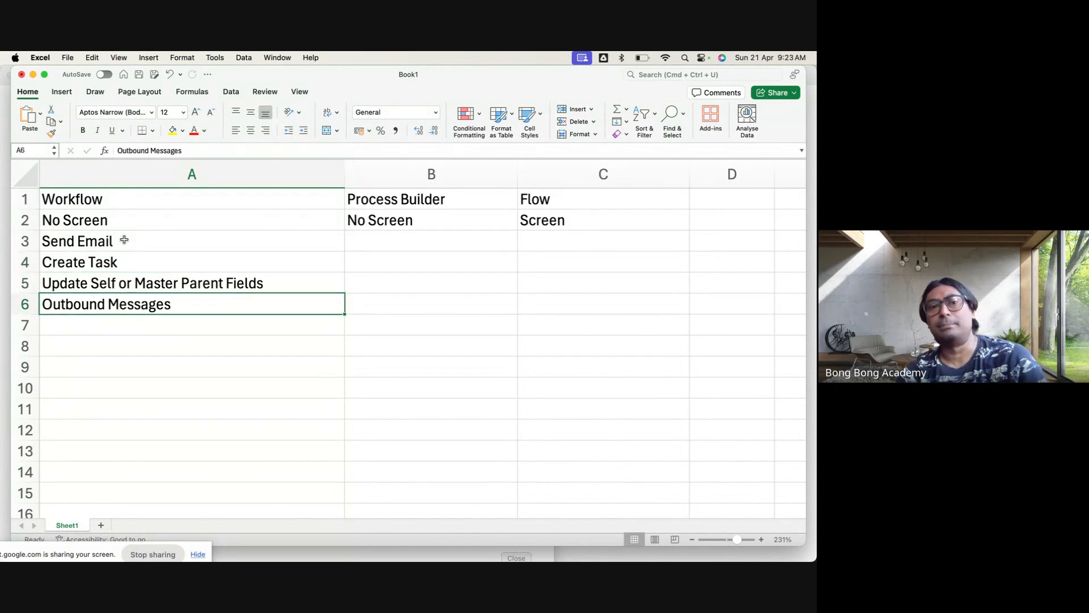
{"action": "key", "text": "Up"}
{"action": "key", "text": "Up"}
{"action": "key", "text": "Up"}
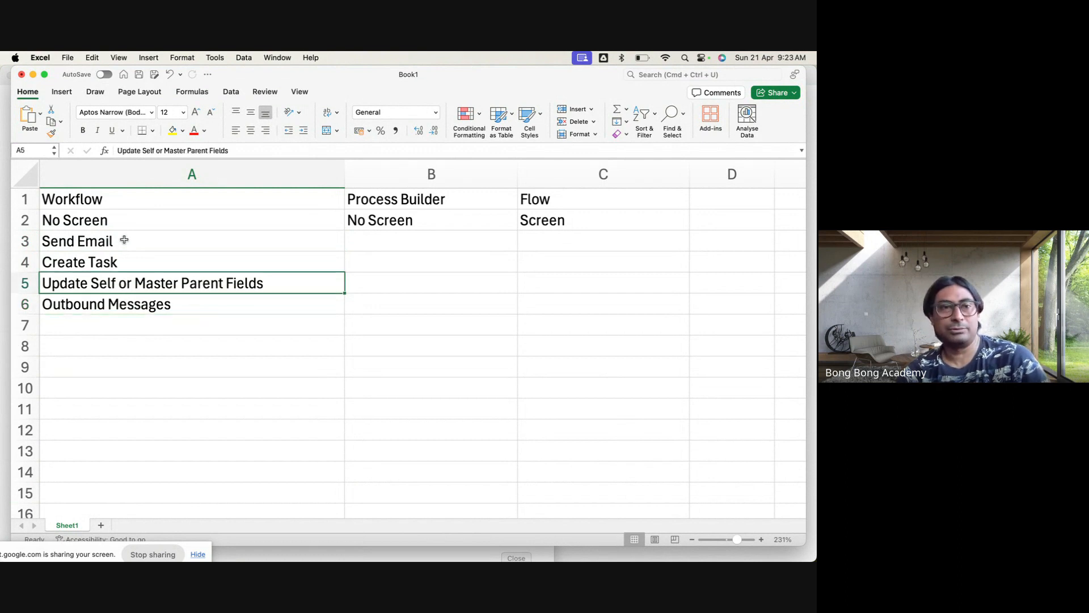
{"action": "key", "text": "Down"}
{"action": "key", "text": "Down"}
{"action": "key", "text": "Down"}
{"action": "key", "text": "Down"}
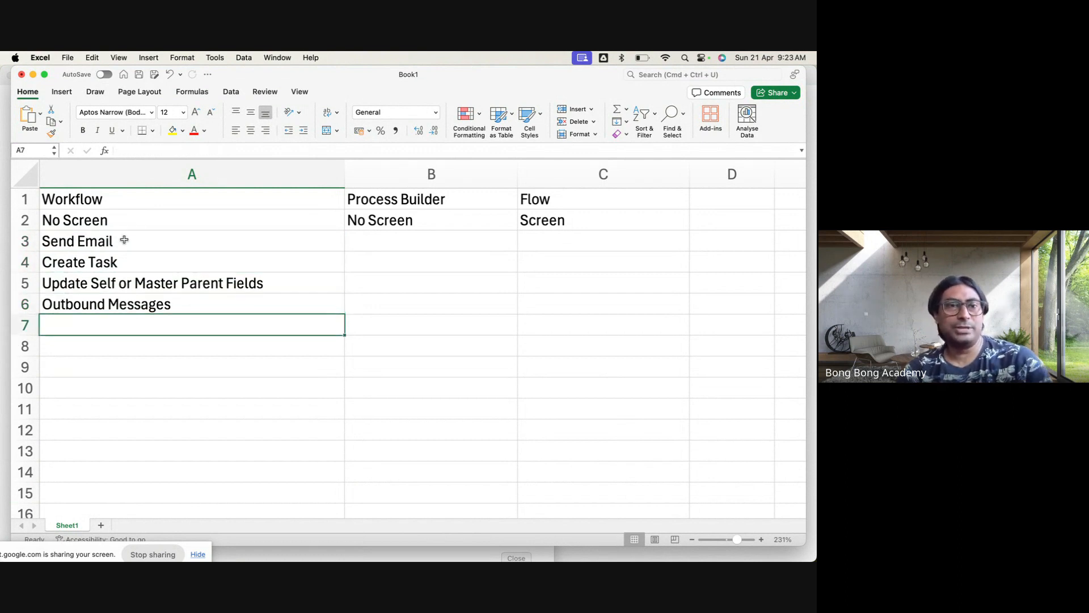
- Insert a blank row 3 above the "Send Email" entry
{"action": "left_click", "coordinate": [25, 241]}
{"action": "right_click", "coordinate": [25, 241]}
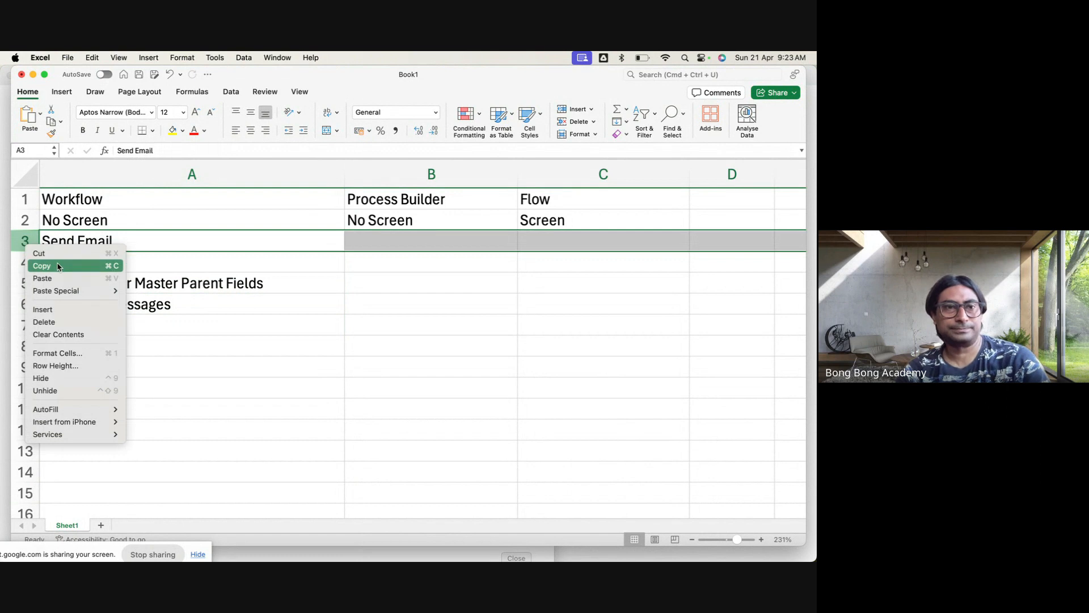
{"action": "left_click", "coordinate": [67, 309]}
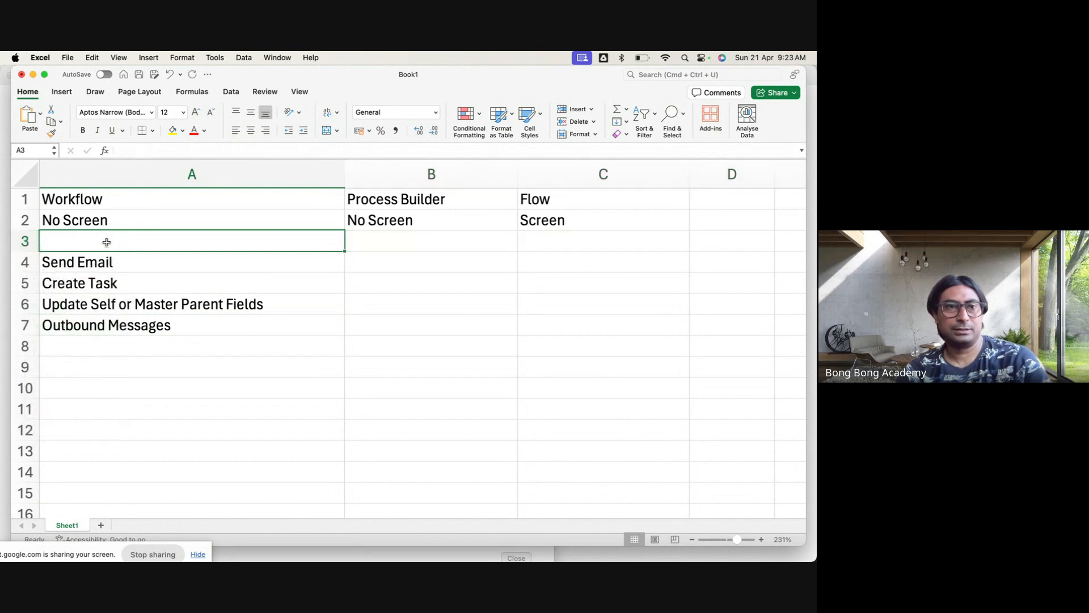
- Enter the heading "While Saving a Record we can do the following:" in A3 above the Workflow actions
{"action": "type", "text": "While "}
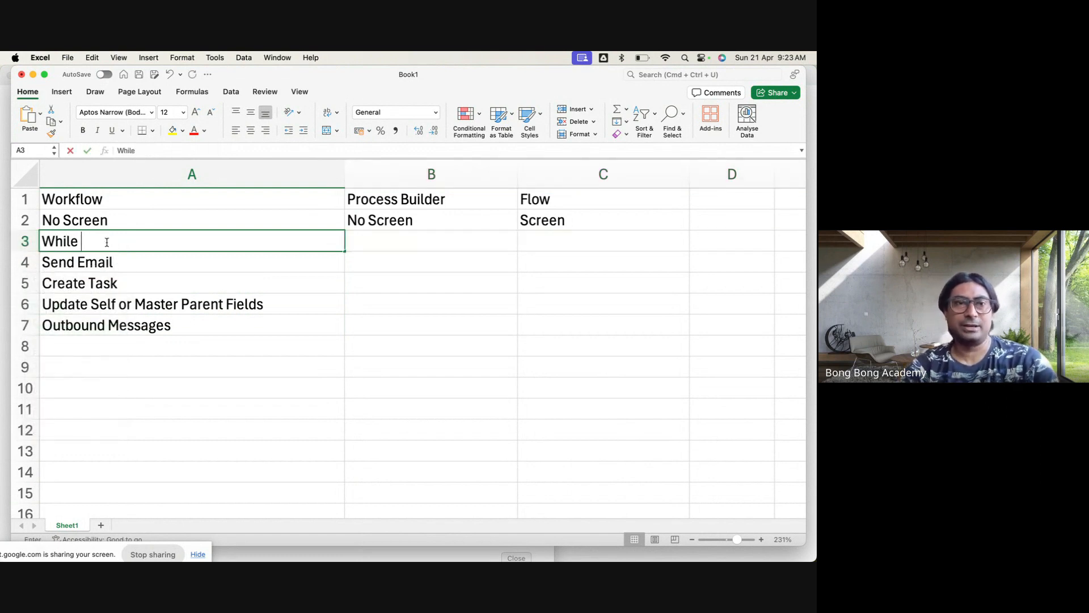
{"action": "type", "text": "Saving a "}
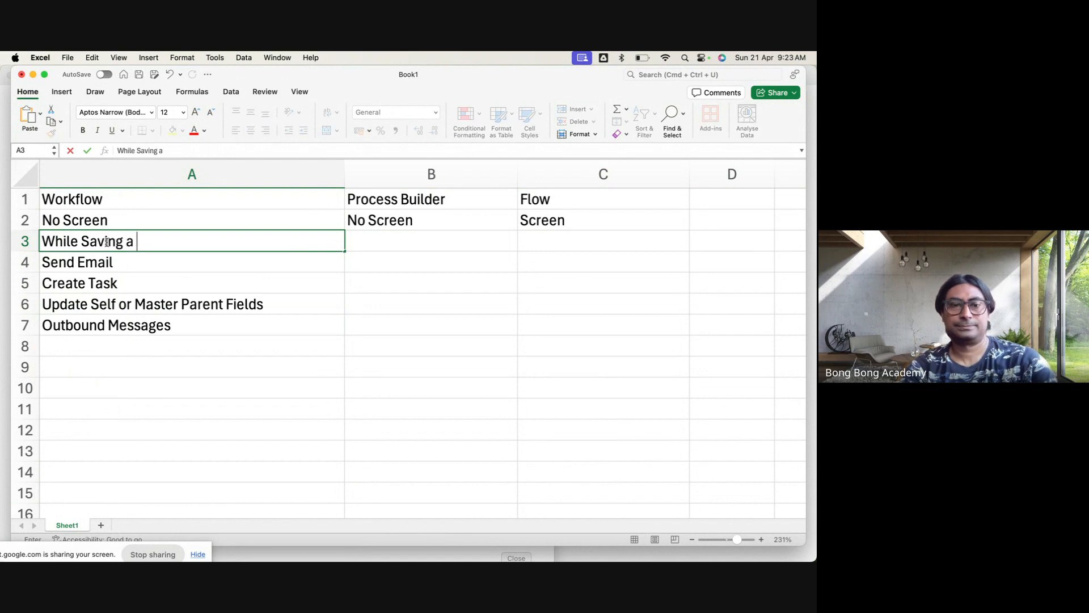
{"action": "type", "text": "Record w"}
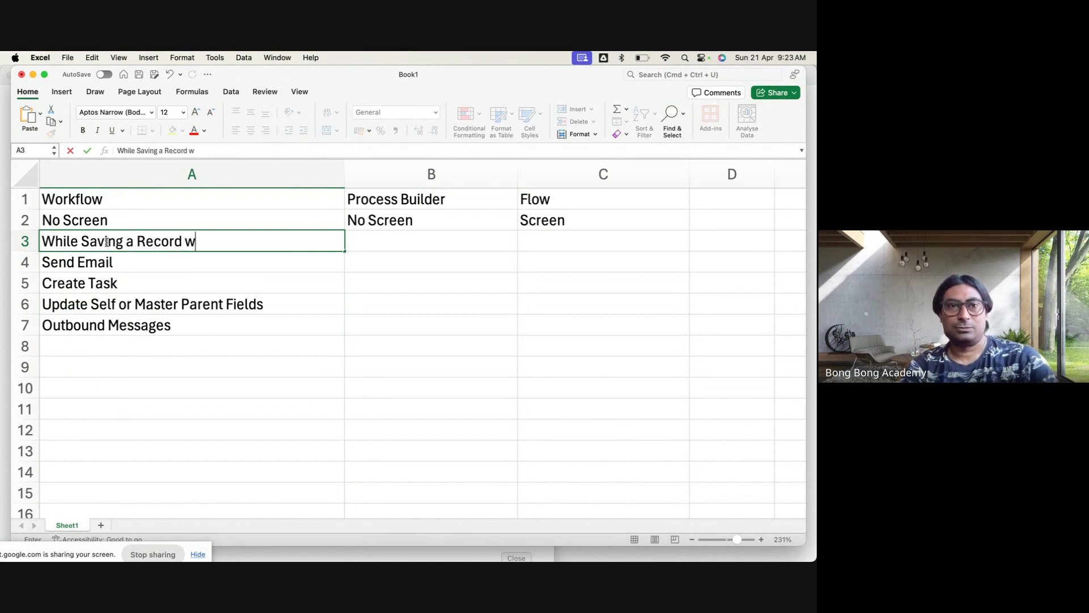
{"action": "type", "text": "e can "}
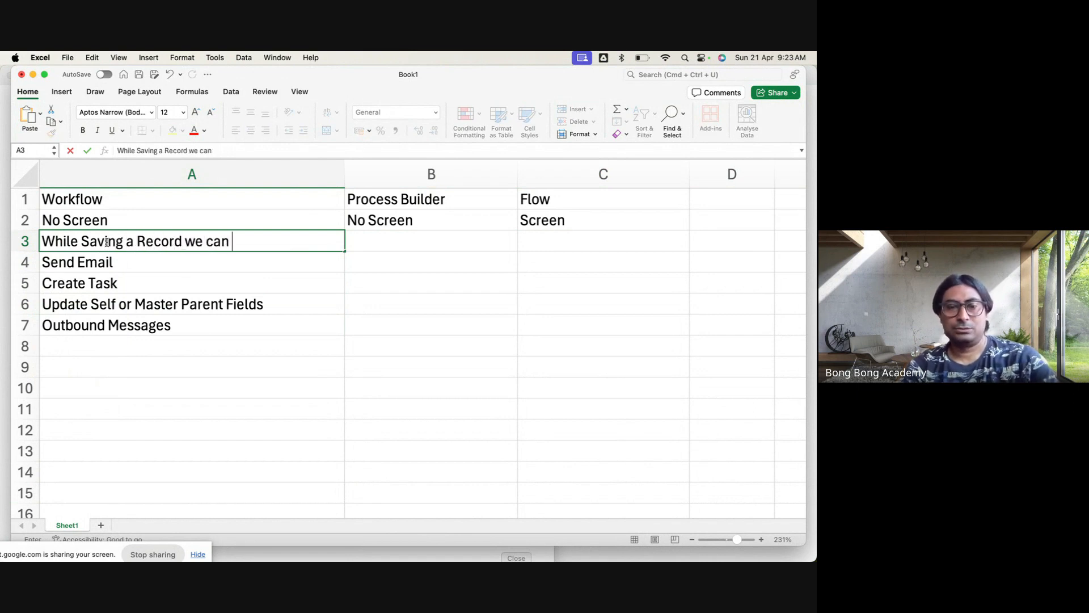
{"action": "type", "text": "do the followung"}
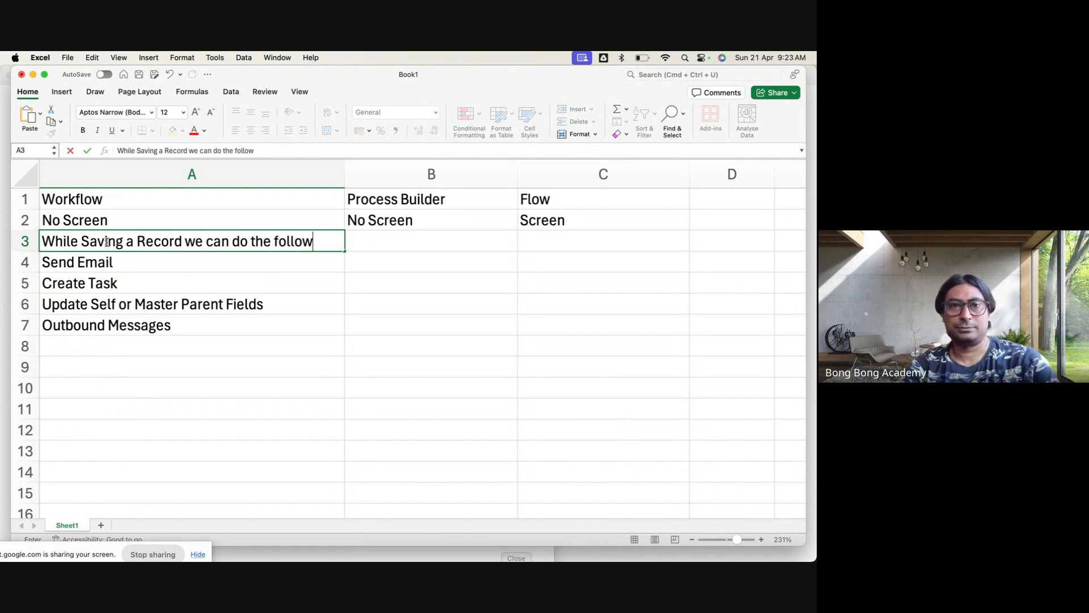
{"action": "key", "text": "BackSpace"}
{"action": "key", "text": "BackSpace"}
{"action": "key", "text": "BackSpace"}
{"action": "type", "text": "ing"}
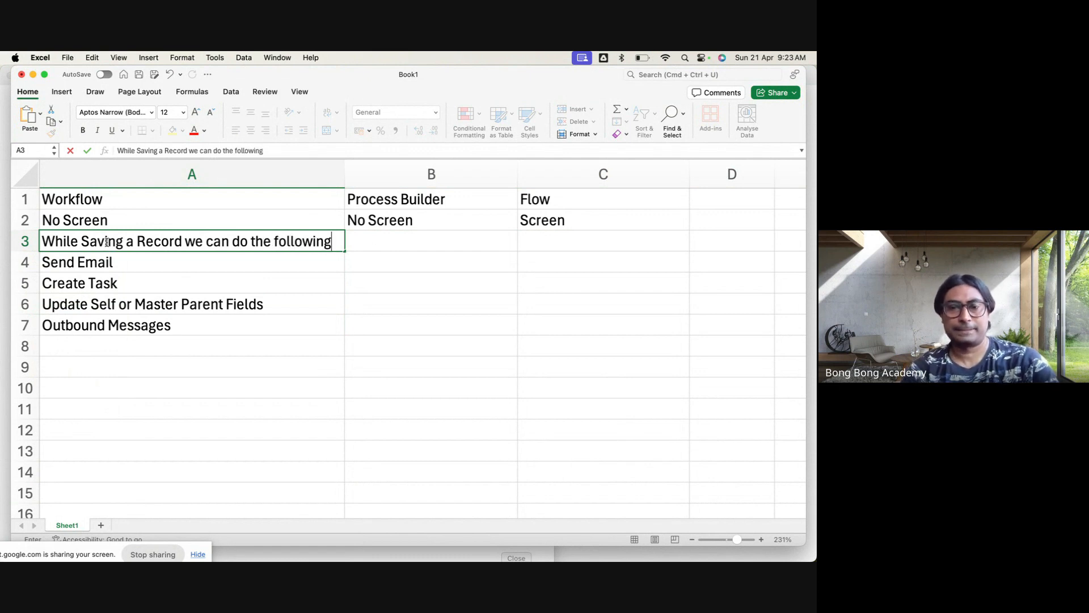
{"action": "type", "text": ":"}
{"action": "left_click", "coordinate": [90, 341]}
- Indent the four Workflow actions in A4:A7 by one level beneath the heading in A3
{"action": "left_click_drag", "start_coordinate": [80, 262], "coordinate": [80, 325]}
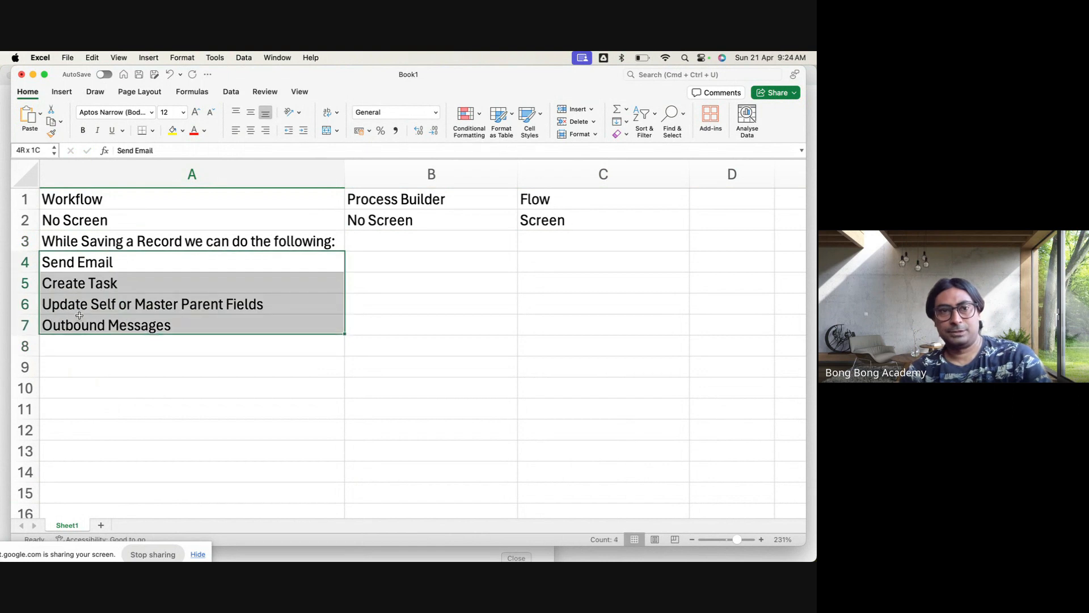
{"action": "left_click", "coordinate": [304, 131]}
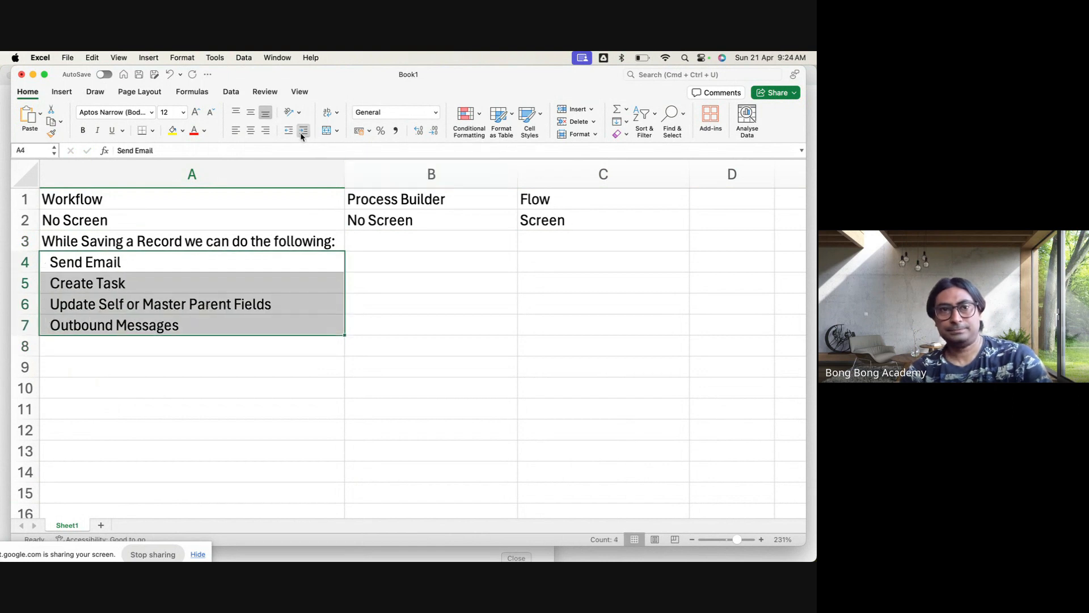
{"action": "left_click_drag", "start_coordinate": [272, 345], "coordinate": [272, 375]}
{"action": "left_click", "coordinate": [272, 374]}
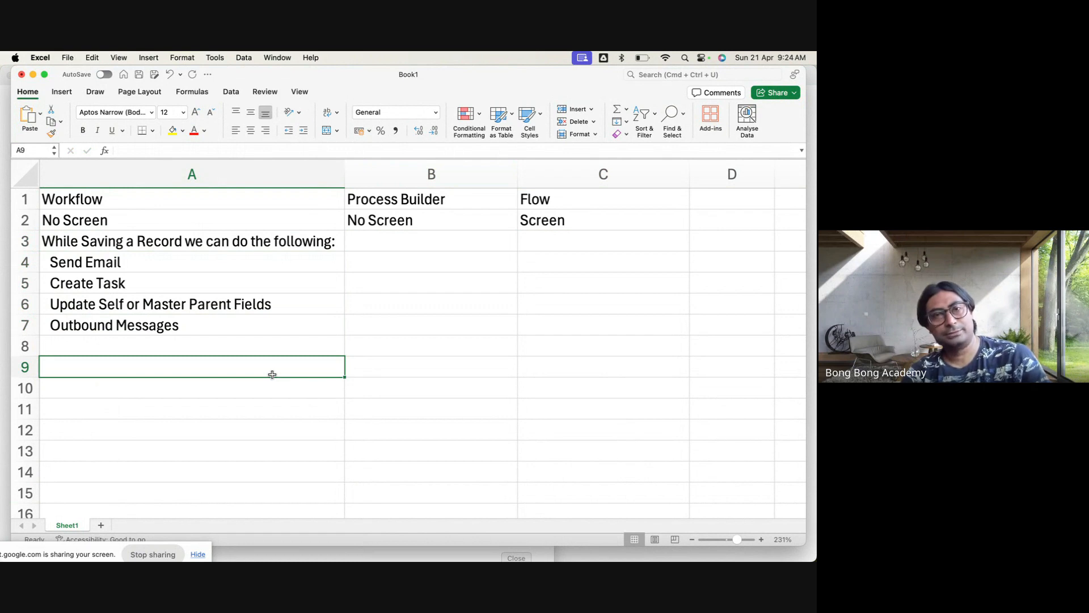
- Copy the heading and actions in A3:A7 to the Process Builder column starting at B3, and autofit column B
{"action": "left_click", "coordinate": [391, 240]}
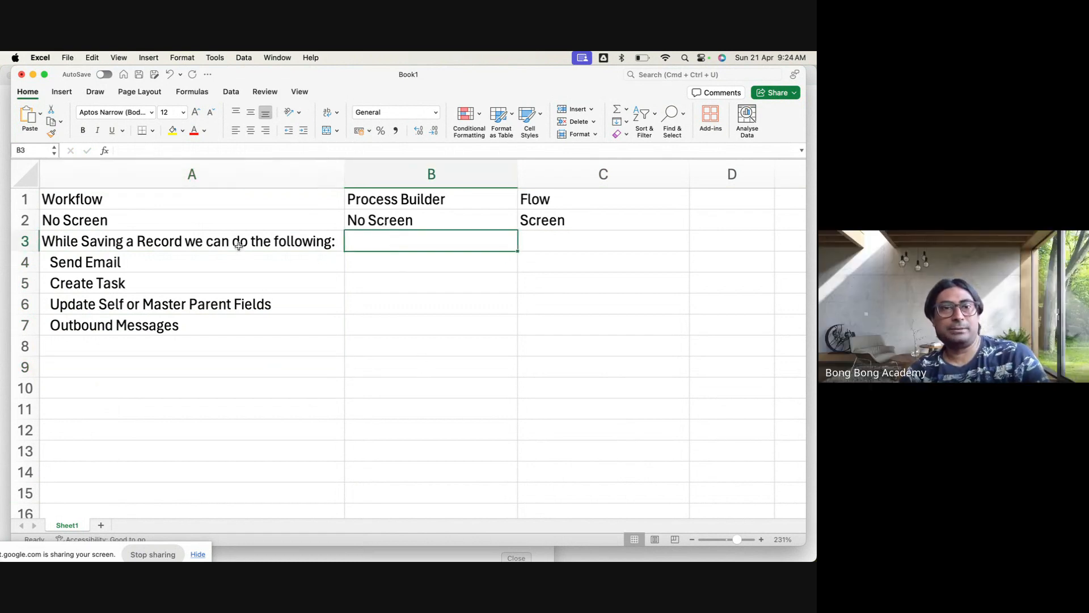
{"action": "left_click_drag", "start_coordinate": [241, 249], "coordinate": [245, 325]}
{"action": "key", "text": "super+c"}
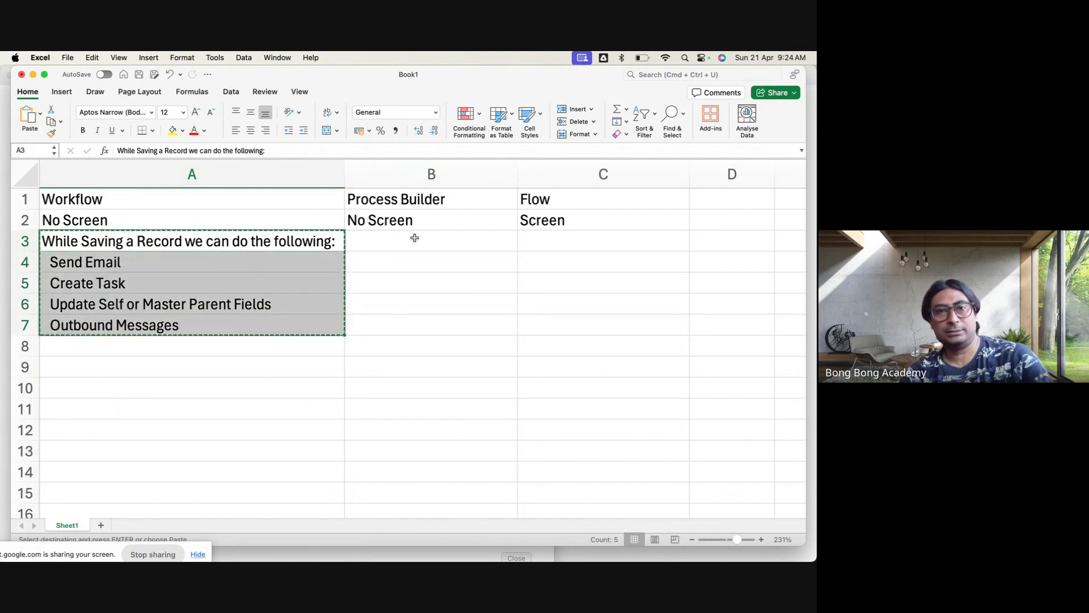
{"action": "left_click", "coordinate": [414, 238]}
{"action": "key", "text": "super+v"}
{"action": "left_click", "coordinate": [409, 350]}
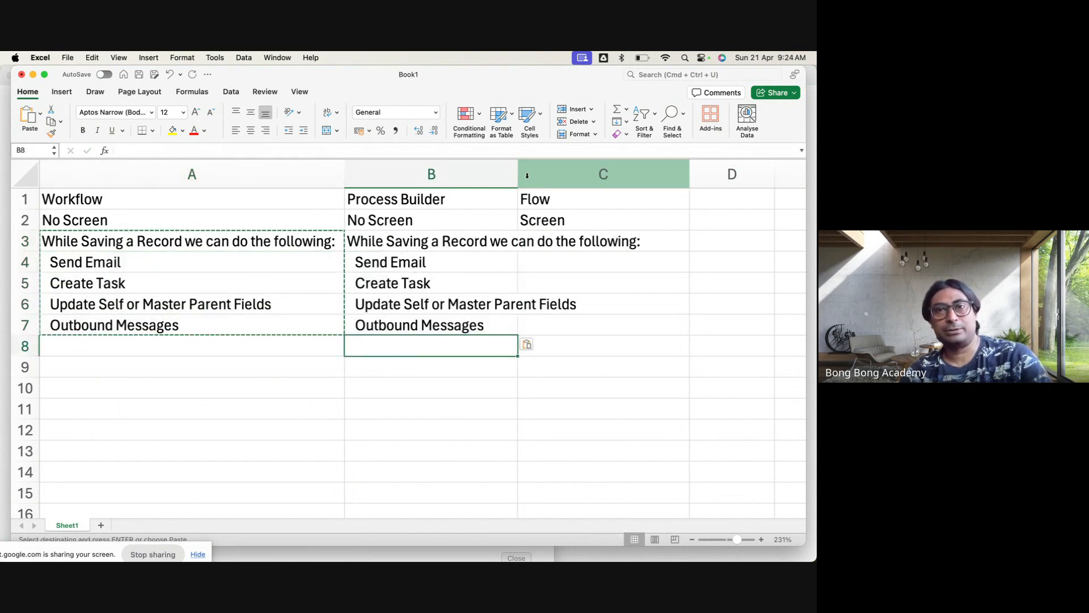
{"action": "double_click", "coordinate": [518, 180]}
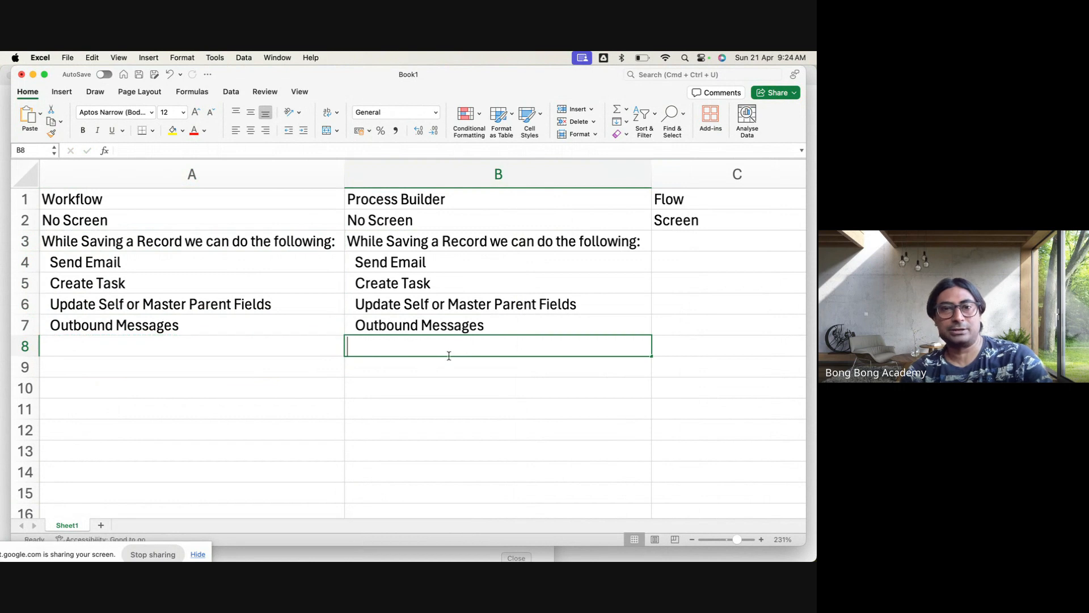
- Enter "Create Record" in B8 as an additional Process Builder action
{"action": "type", "text": "Create "}
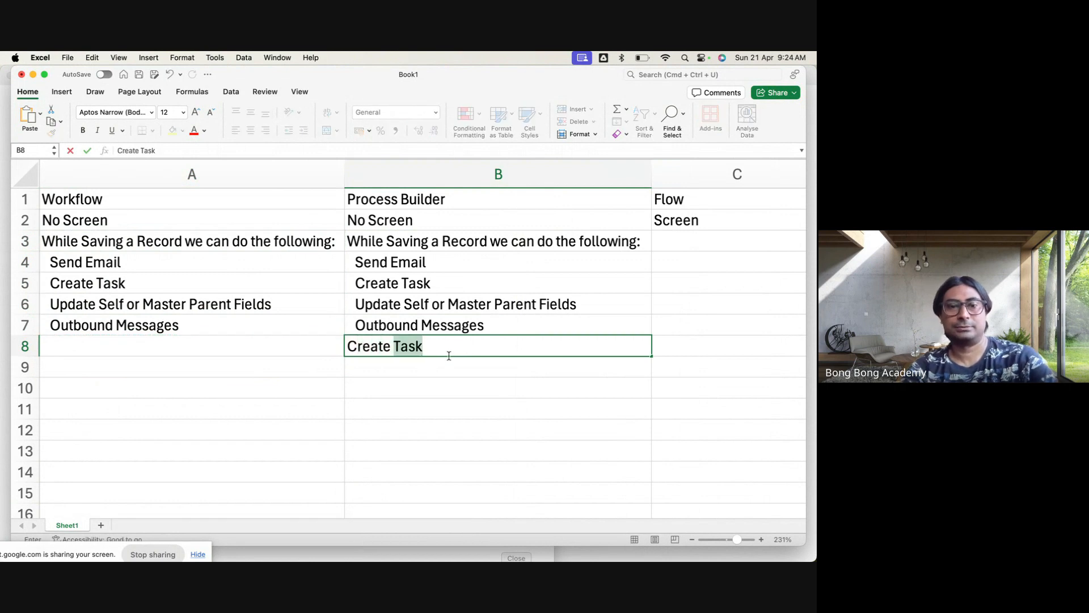
{"action": "type", "text": "Record"}
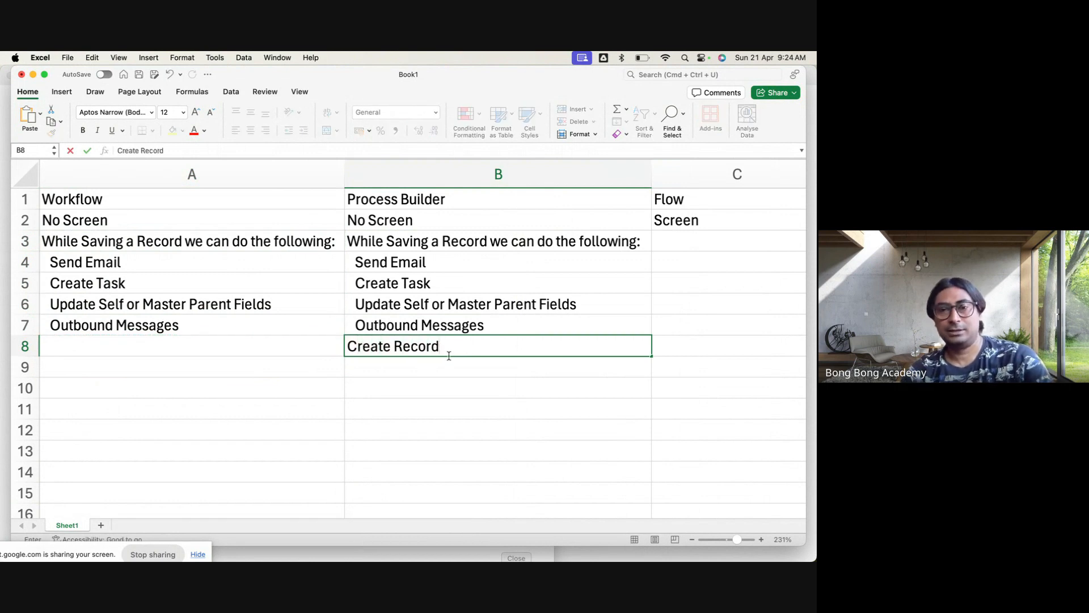
{"action": "key", "text": "Return"}
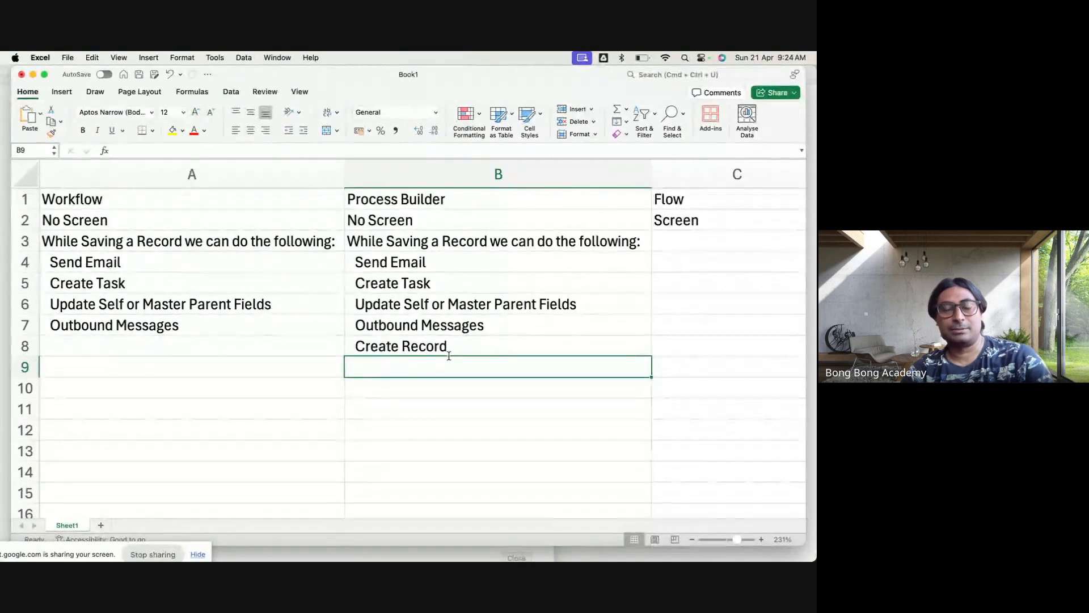
- Enter "Update Any Object Fields" in B9 as another Process Builder action
{"action": "type", "text": "Upda"}
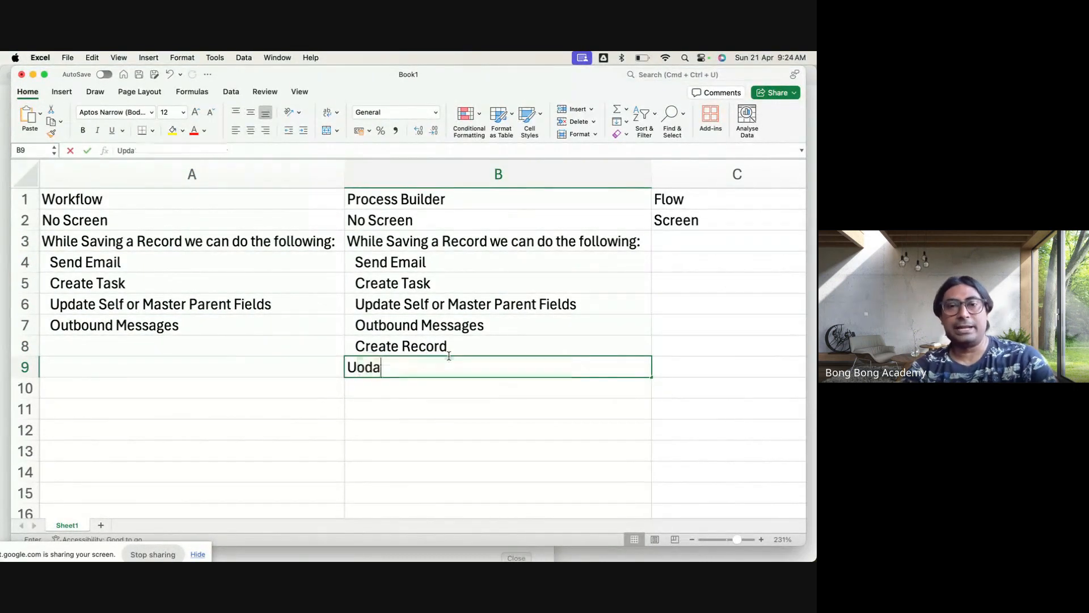
{"action": "key", "text": "BackSpace"}
{"action": "key", "text": "BackSpace"}
{"action": "key", "text": "BackSpace"}
{"action": "type", "text": "pdate Any "}
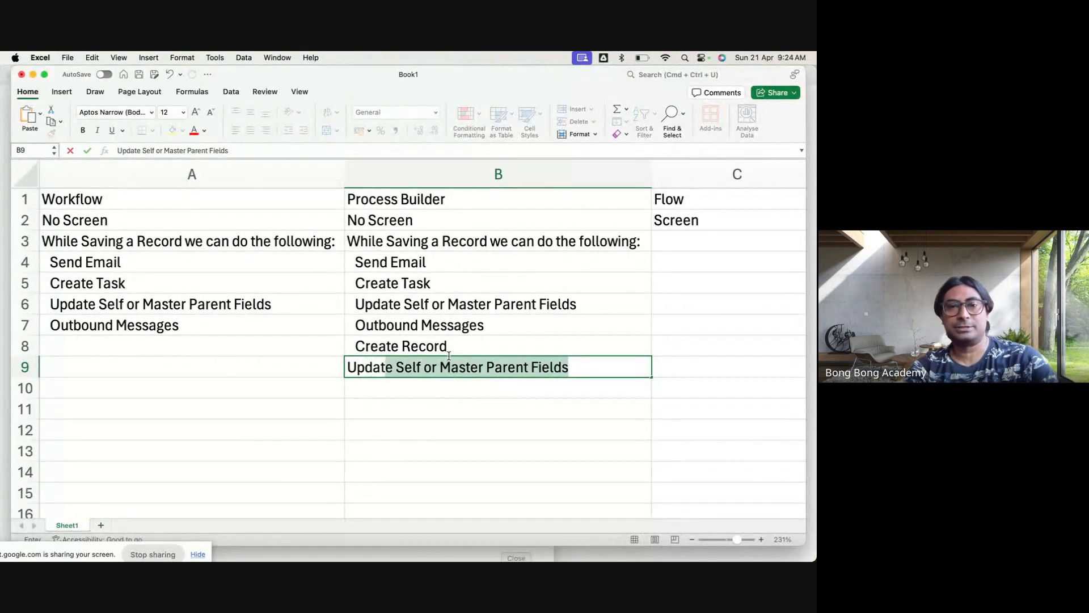
{"action": "type", "text": "Object File"}
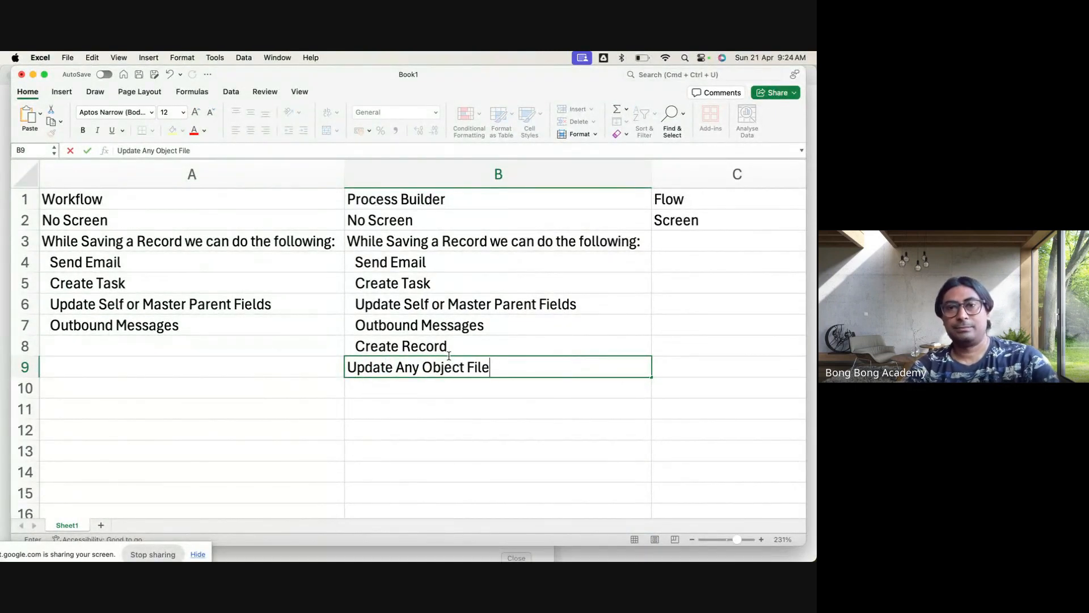
{"action": "key", "text": "BackSpace"}
{"action": "key", "text": "BackSpace"}
{"action": "type", "text": "elds"}
{"action": "left_click", "coordinate": [447, 405]}
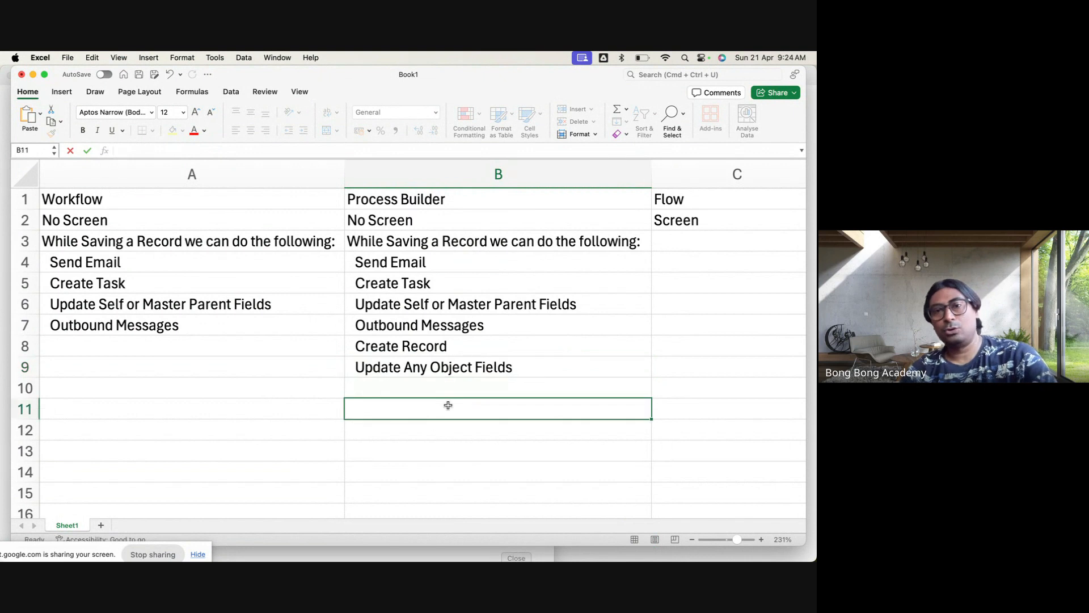
{"action": "left_click", "coordinate": [108, 307]}
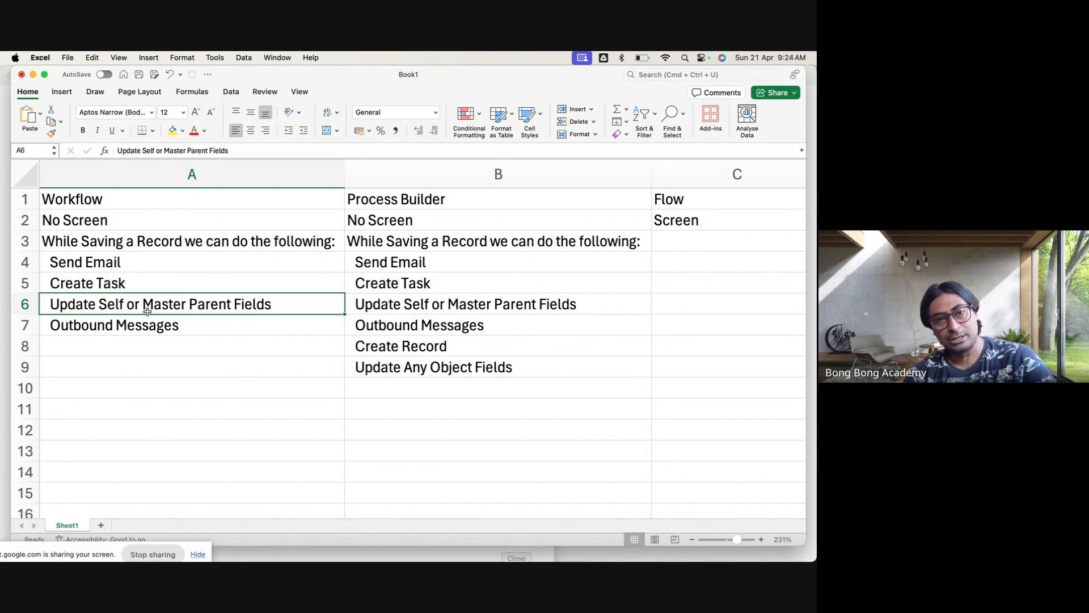
{"action": "double_click", "coordinate": [112, 306]}
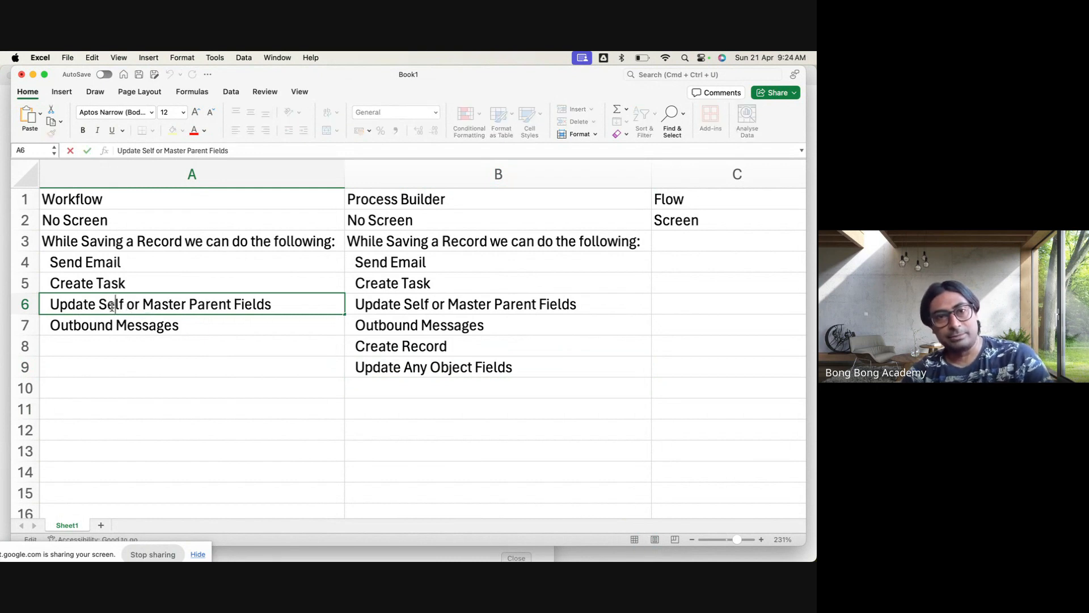
{"action": "double_click", "coordinate": [112, 307]}
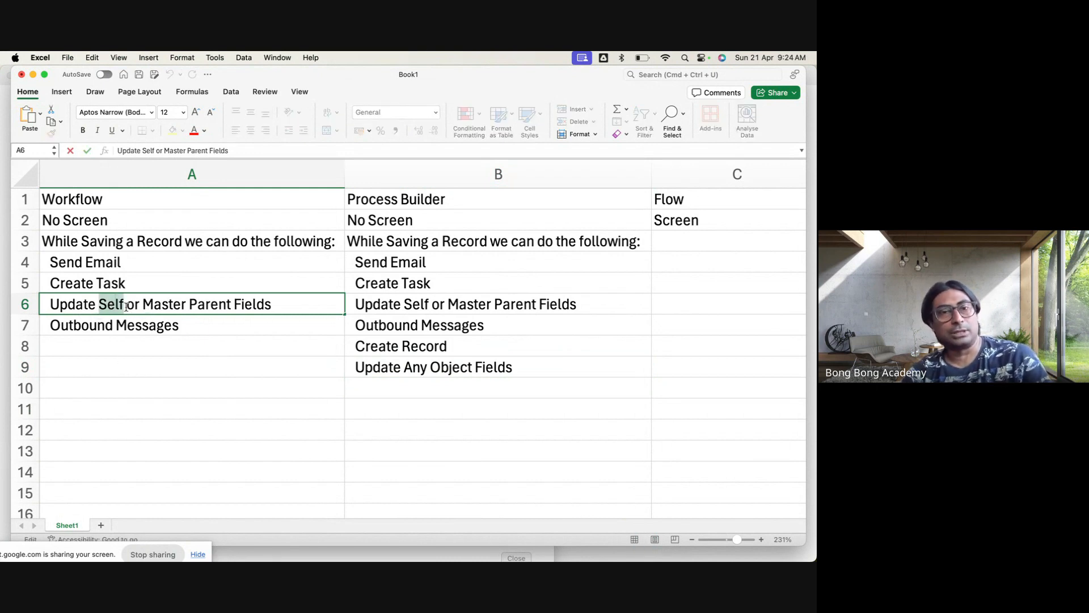
{"action": "double_click", "coordinate": [153, 305]}
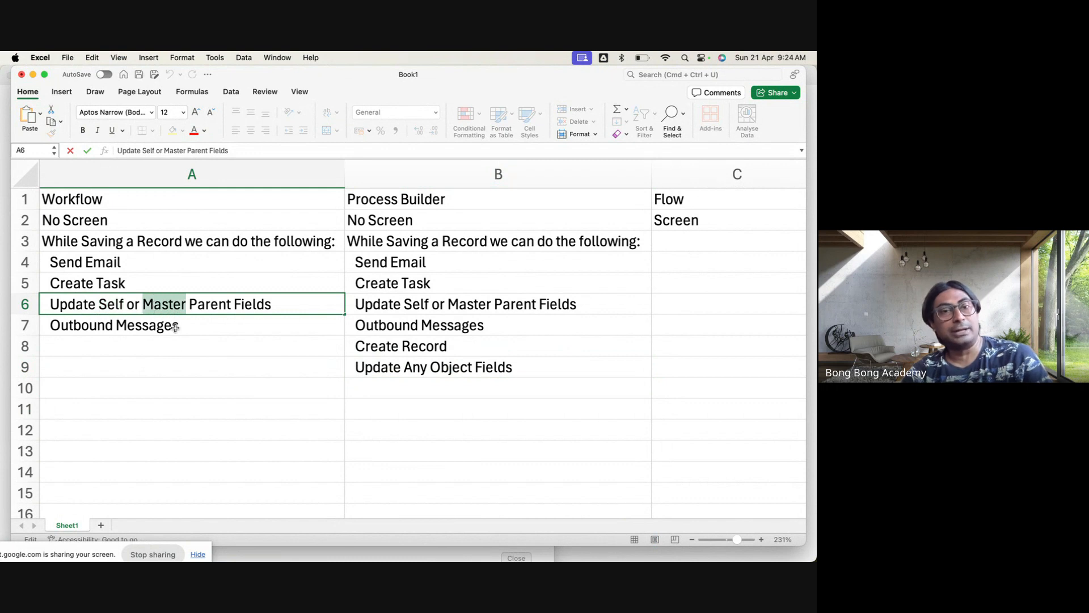
{"action": "left_click", "coordinate": [273, 306]}
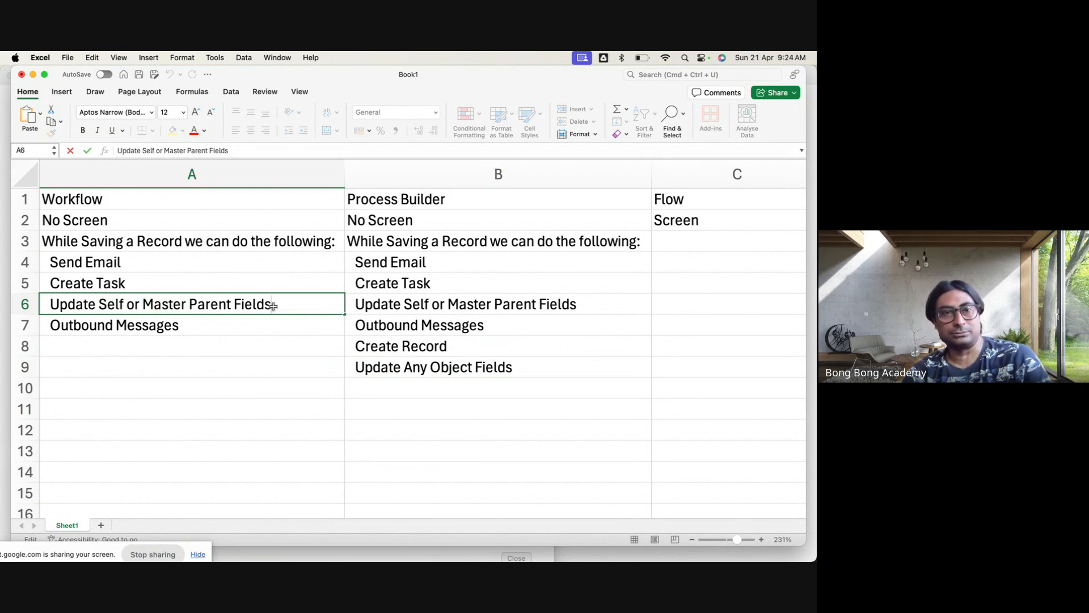
- Replace the word "Object" with "Record" in B9 so the action reads "Update Any Record Fields"
{"action": "left_click", "coordinate": [378, 368]}
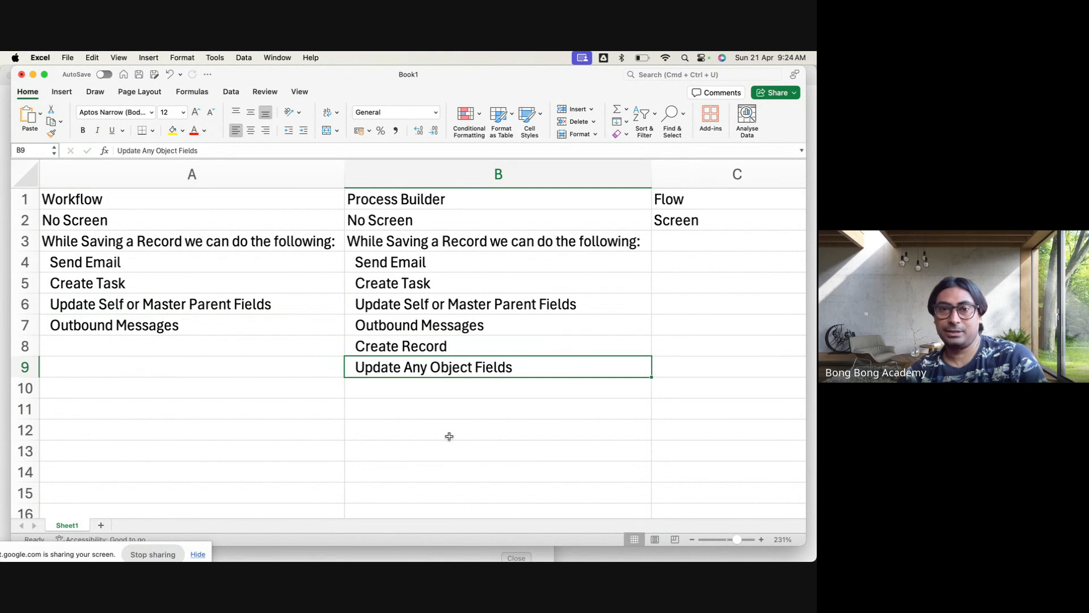
{"action": "double_click", "coordinate": [439, 369]}
{"action": "double_click", "coordinate": [448, 368]}
{"action": "type", "text": "Record"}
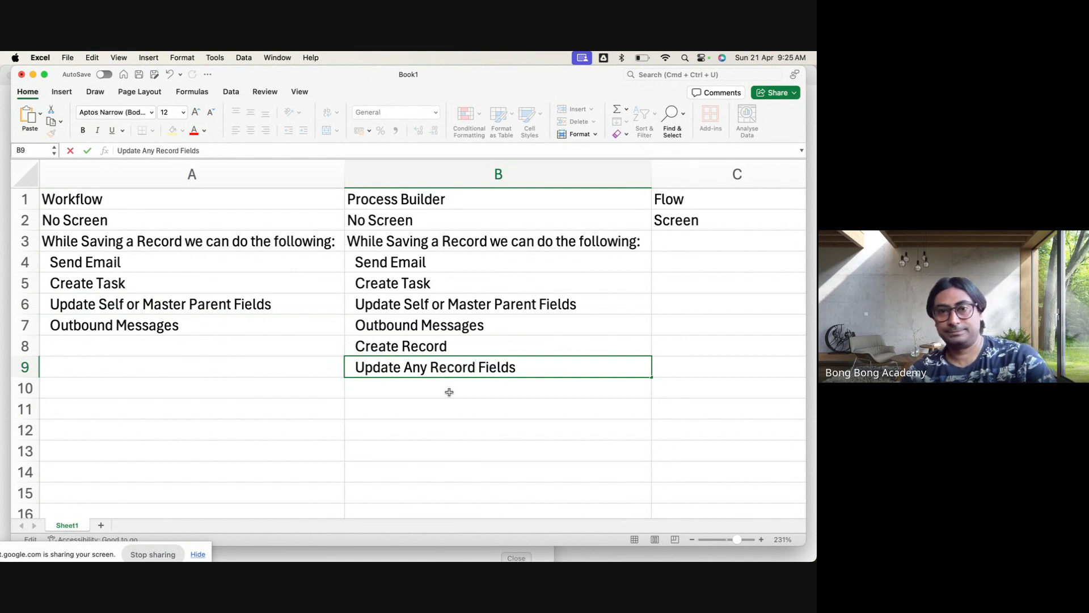
{"action": "key", "text": "Return"}
{"action": "key", "text": "Return"}
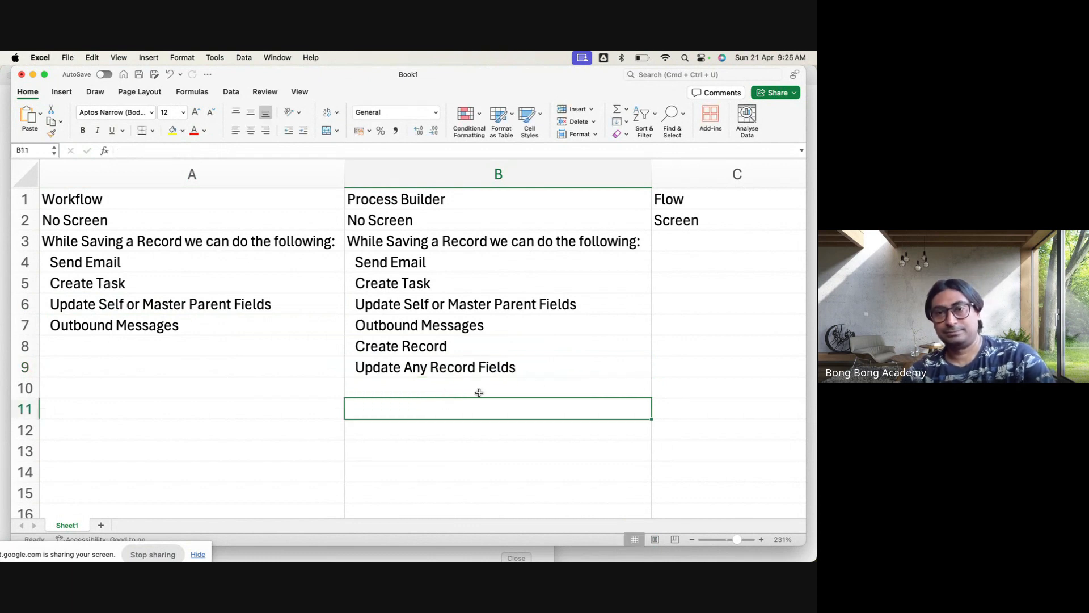
- Copy the heading and actions in B3:B9 to the Flow column starting at C3, and widen column C to fit the text
{"action": "left_click", "coordinate": [401, 239]}
{"action": "left_click", "coordinate": [142, 392]}
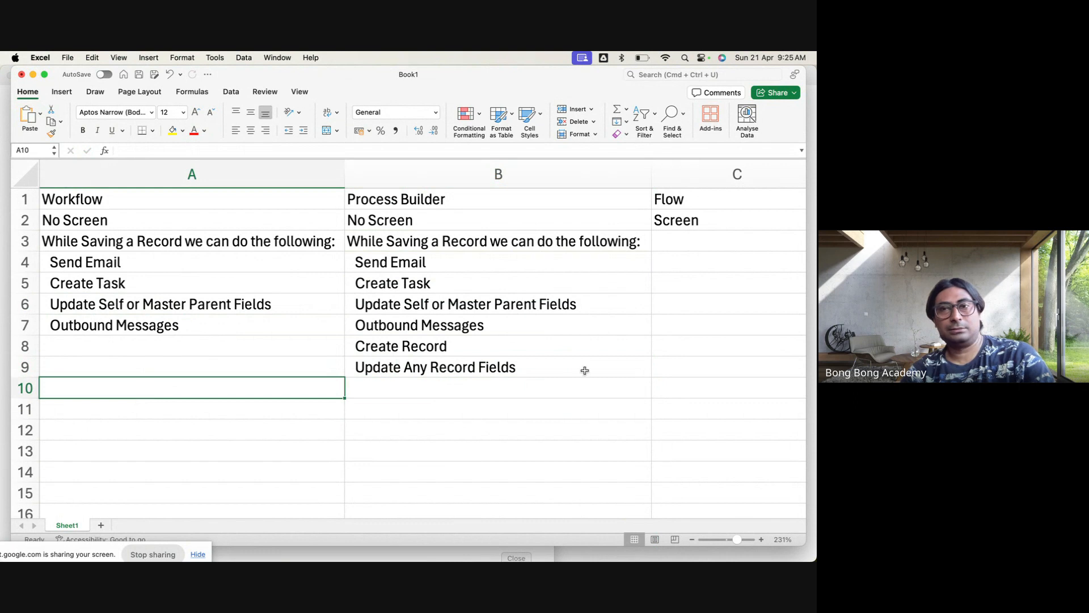
{"action": "left_click_drag", "start_coordinate": [546, 247], "coordinate": [535, 367]}
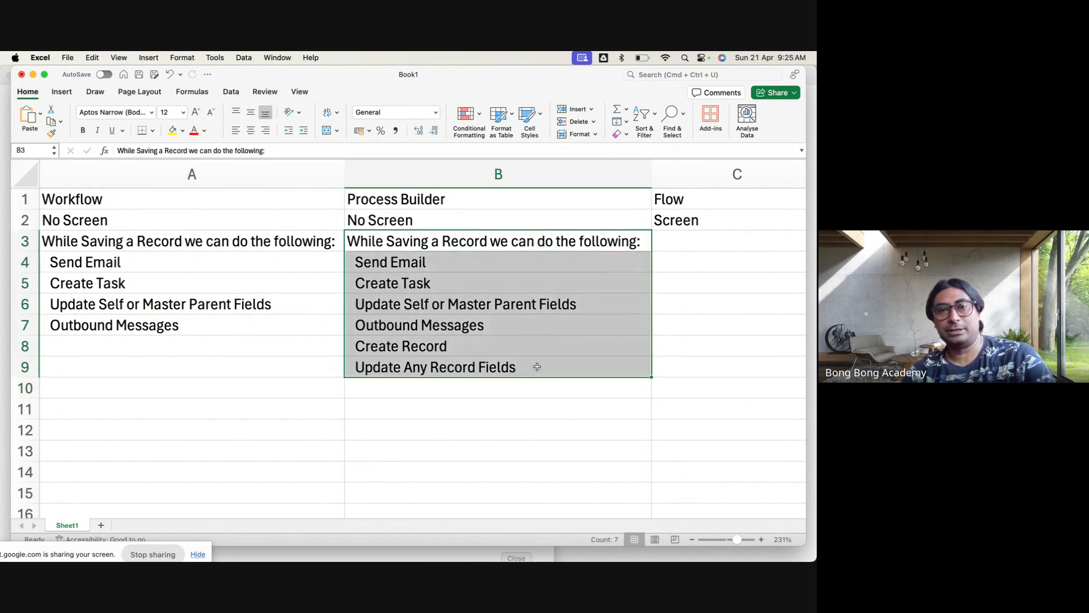
{"action": "key", "text": "super+c"}
{"action": "left_click", "coordinate": [721, 241]}
{"action": "key", "text": "super+v"}
{"action": "scroll", "coordinate": [721, 244], "scroll_direction": "right", "scroll_amount": 5}
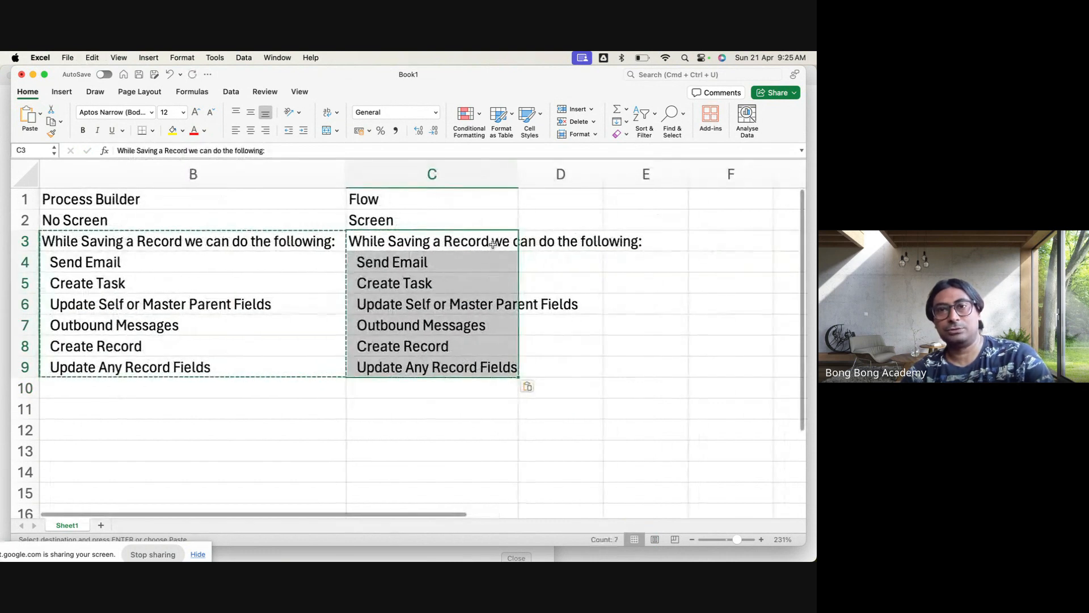
{"action": "left_click_drag", "start_coordinate": [517, 175], "coordinate": [651, 174]}
{"action": "scroll", "coordinate": [370, 438], "scroll_direction": "left", "scroll_amount": 5}
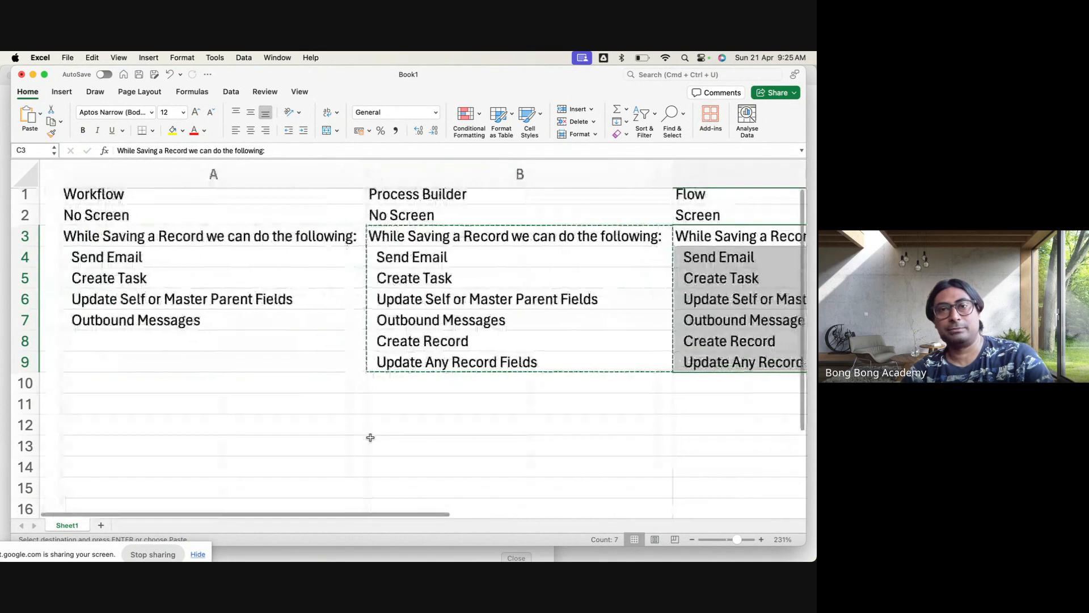
{"action": "left_click", "coordinate": [370, 439]}
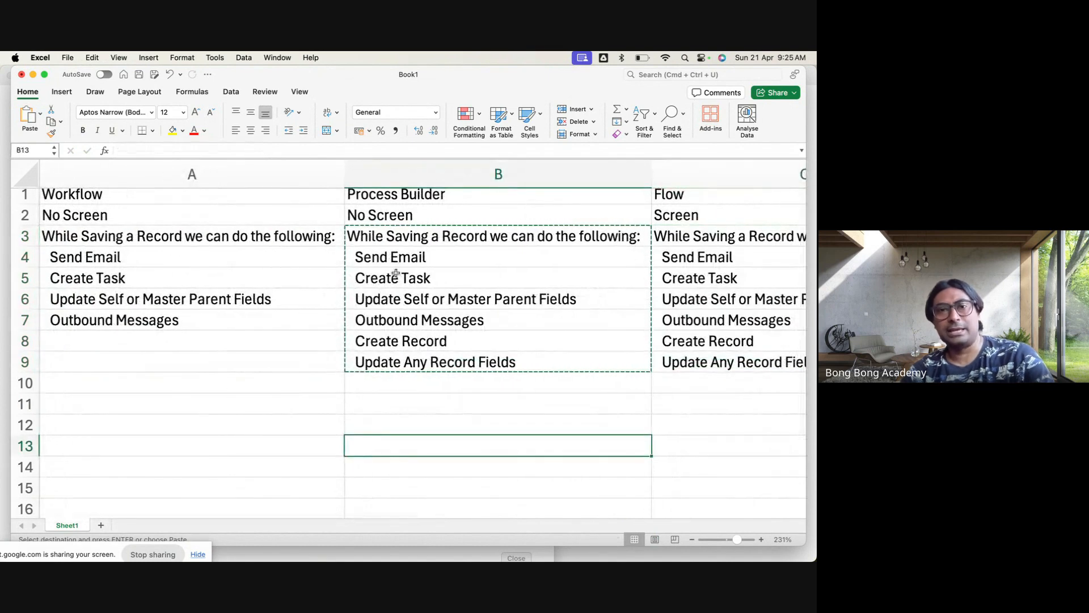
- Enter "And More" in B10 at the end of the Process Builder actions
{"action": "left_click_drag", "start_coordinate": [396, 258], "coordinate": [397, 363]}
{"action": "left_click", "coordinate": [401, 381]}
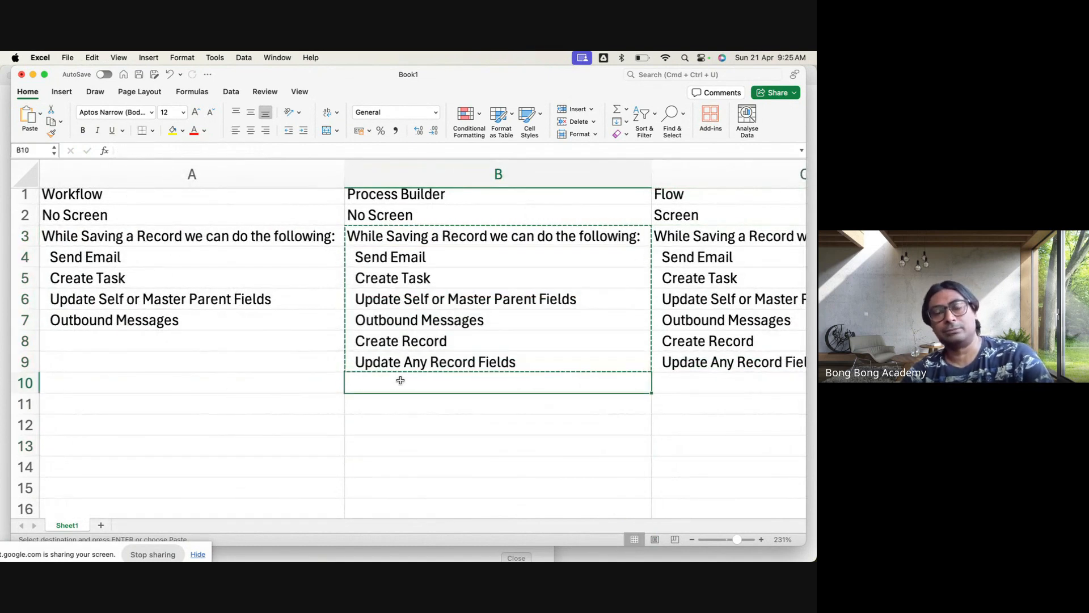
{"action": "left_click", "coordinate": [173, 384]}
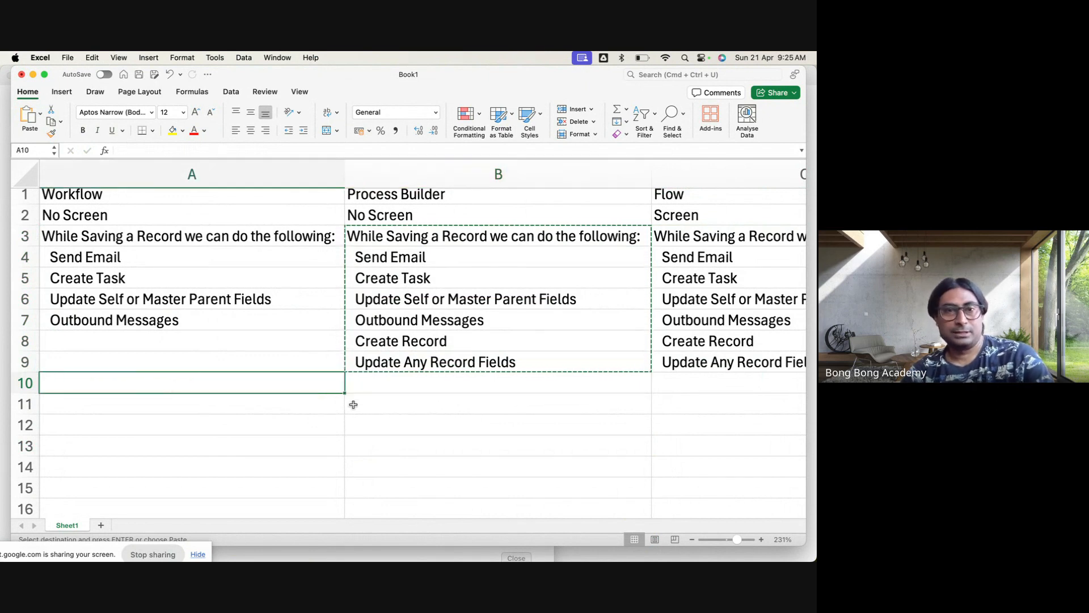
{"action": "left_click", "coordinate": [367, 386]}
{"action": "type", "text": "And More"}
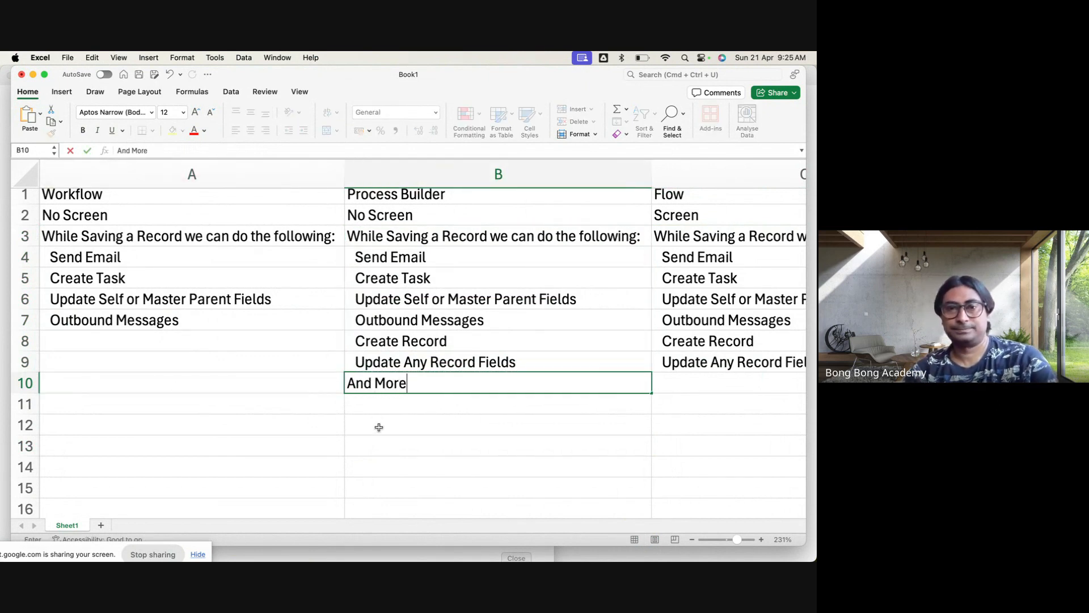
{"action": "left_click", "coordinate": [379, 427]}
- Enter "And More" in C10 at the end of the Flow actions
{"action": "left_click", "coordinate": [713, 383]}
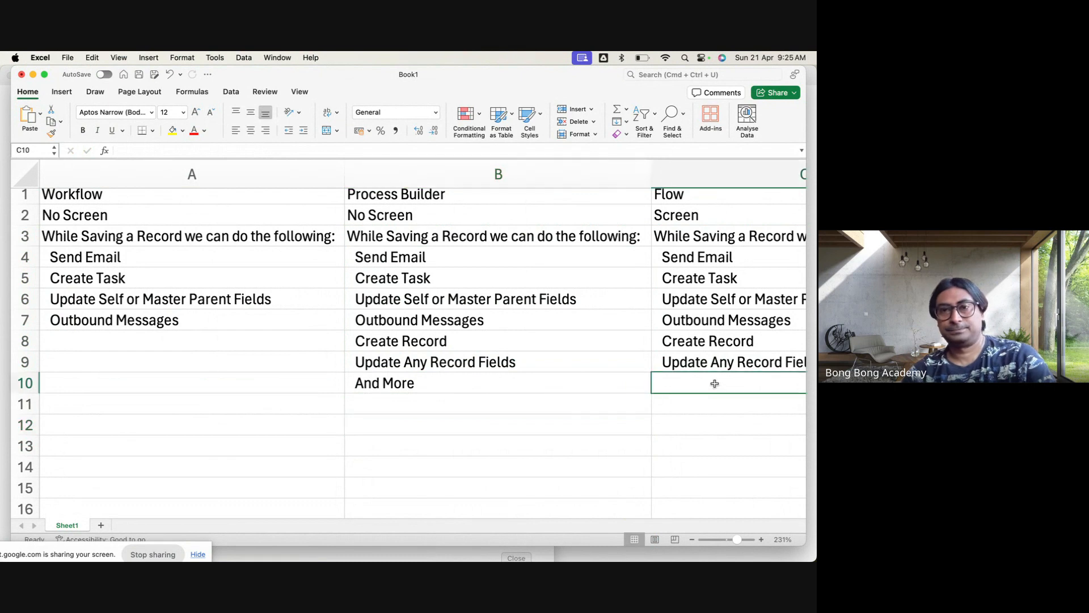
{"action": "type", "text": "And Morwe"}
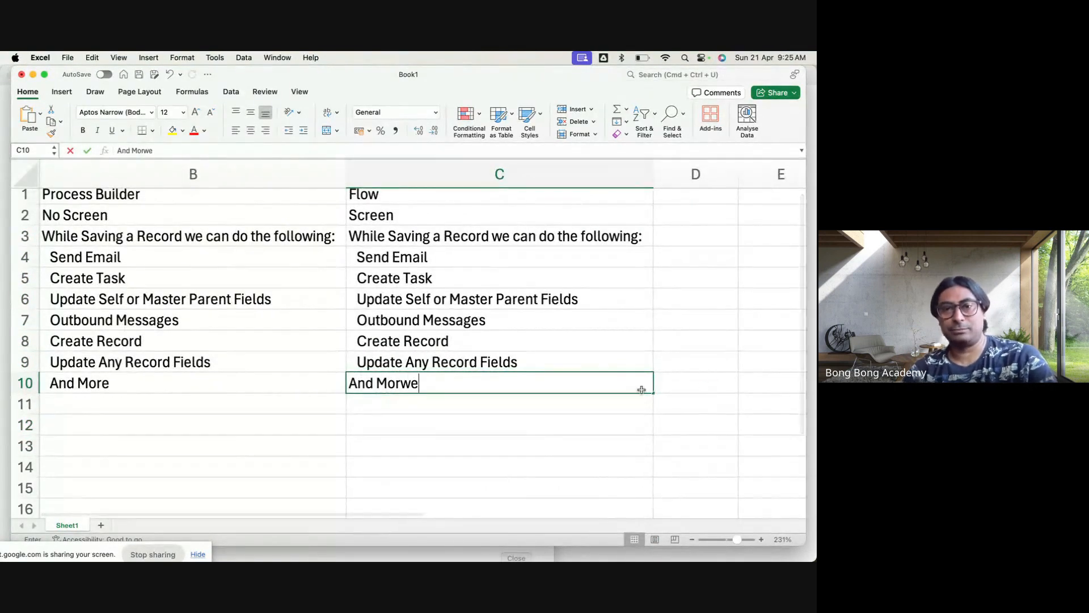
{"action": "key", "text": "BackSpace"}
{"action": "key", "text": "BackSpace"}
{"action": "type", "text": "e"}
{"action": "left_click", "coordinate": [365, 448]}
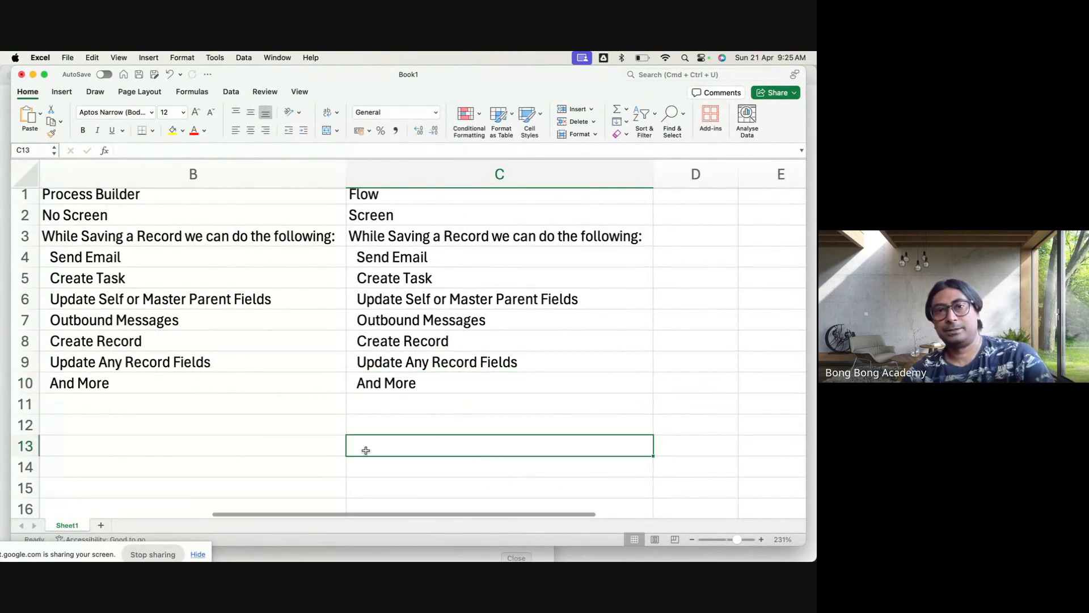
- Enter "After Record is Saved" in A11 in the Workflow column
{"action": "scroll", "coordinate": [246, 445], "scroll_direction": "left", "scroll_amount": 8}
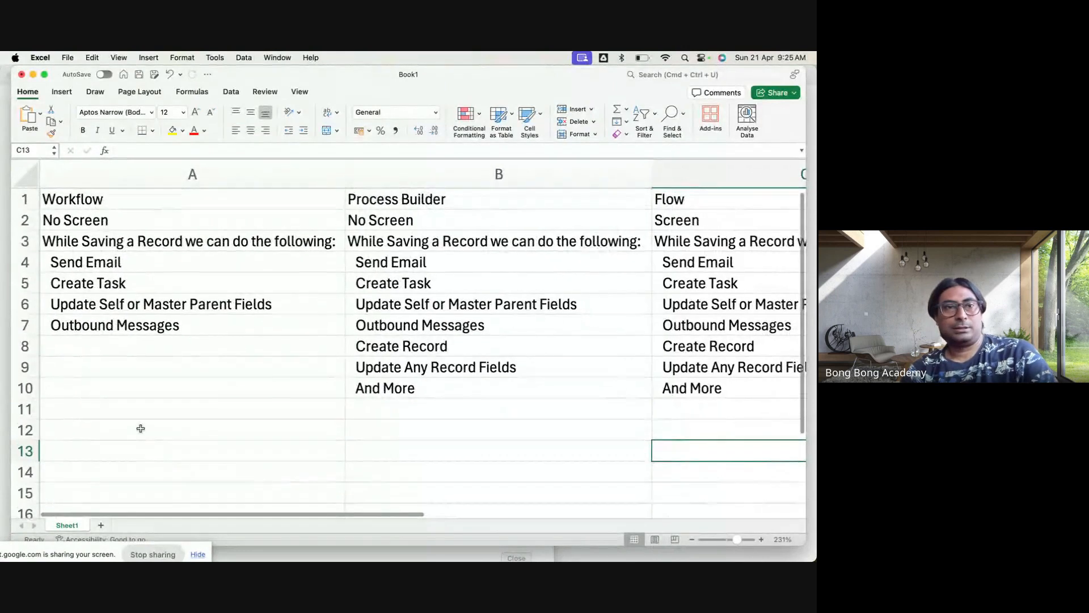
{"action": "left_click", "coordinate": [108, 403]}
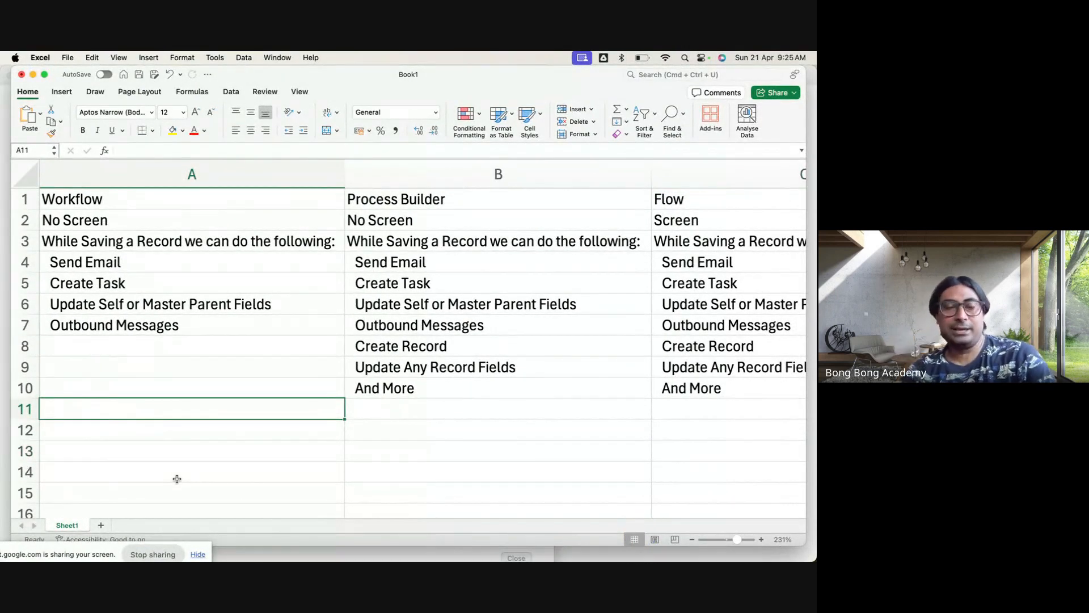
{"action": "type", "text": "Afte"}
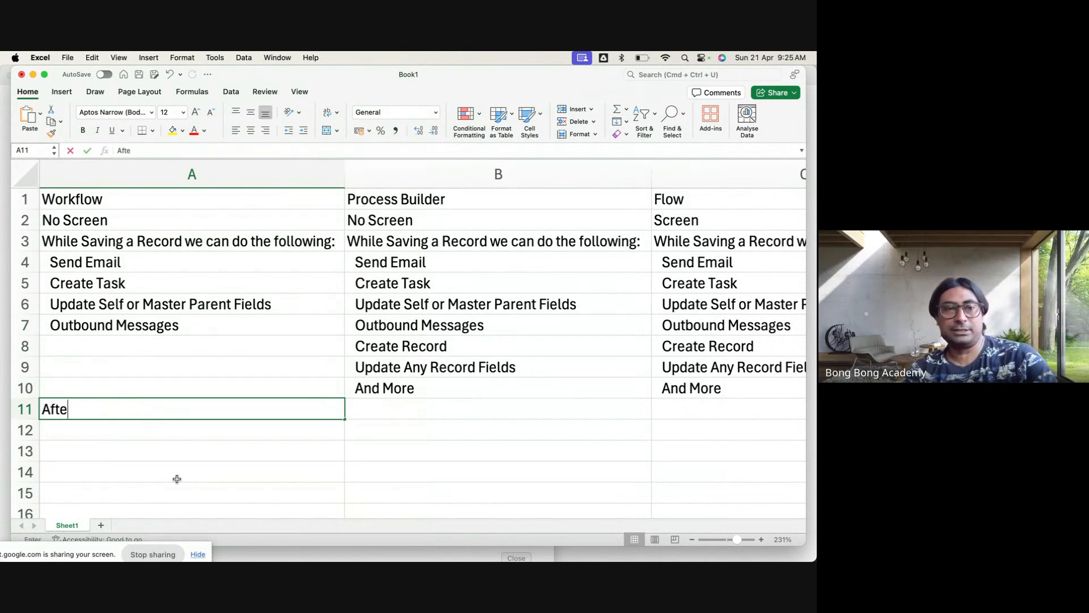
{"action": "type", "text": "r Record "}
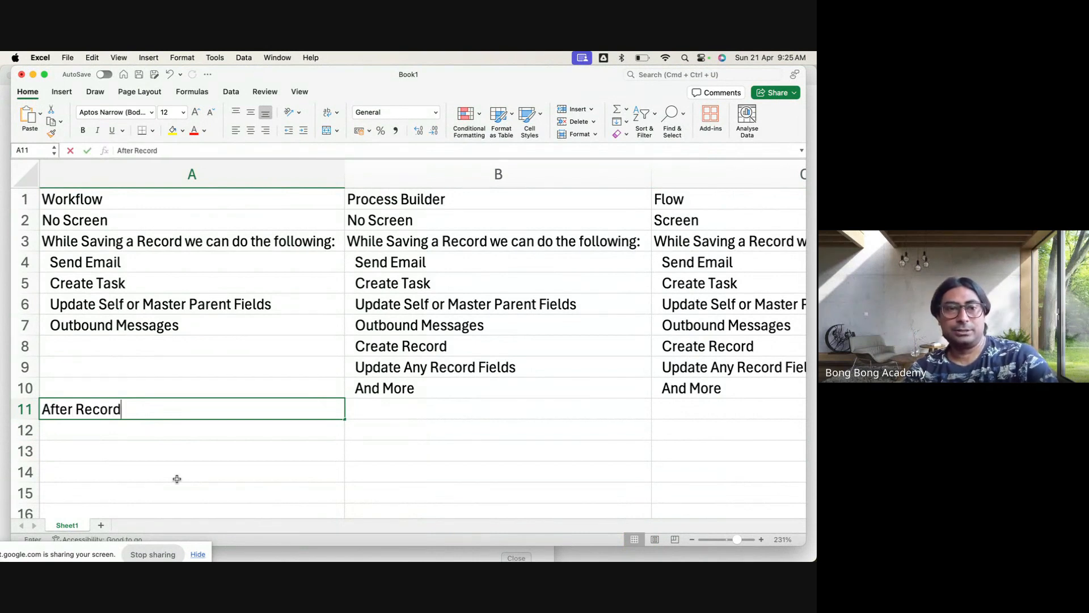
{"action": "type", "text": "is Sav"}
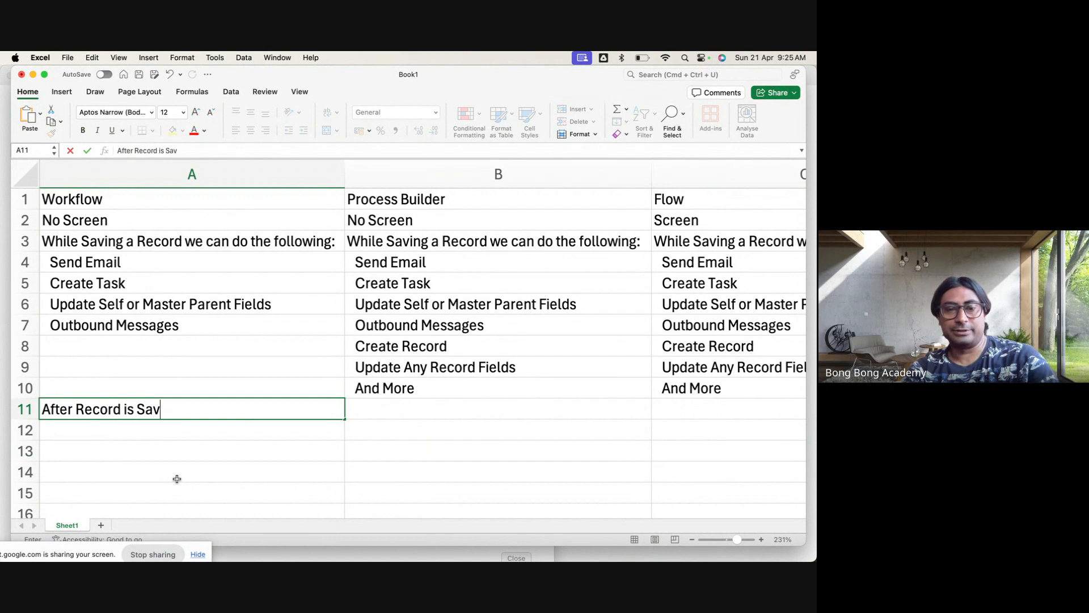
{"action": "type", "text": "ed"}
{"action": "left_click", "coordinate": [260, 441]}
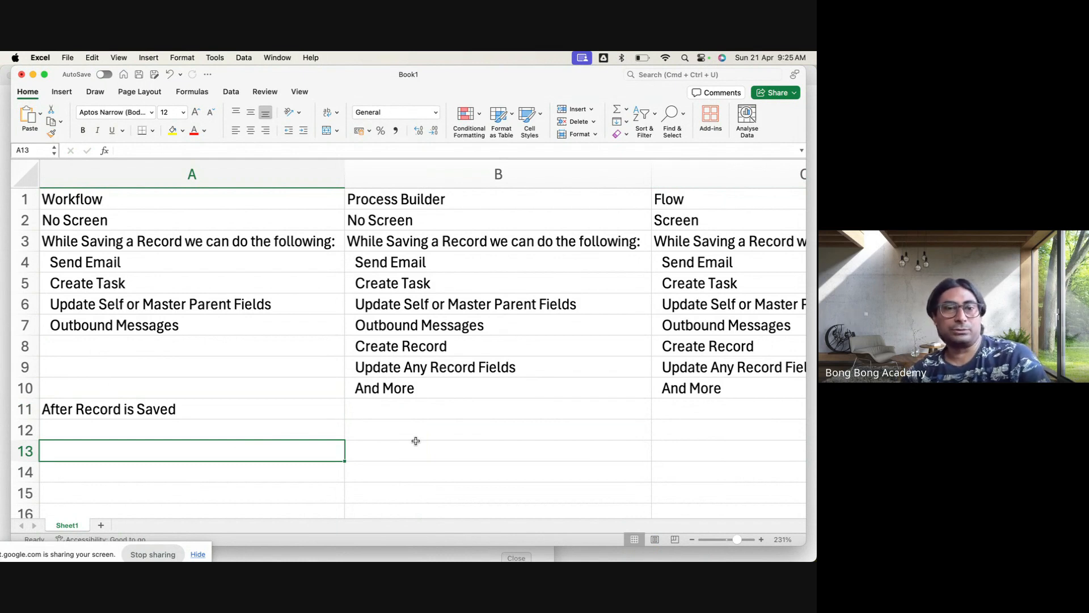
- Copy the "After Record is Saved" text from A11 to B11 and C11
{"action": "key", "text": "Up"}
{"action": "key", "text": "Up"}
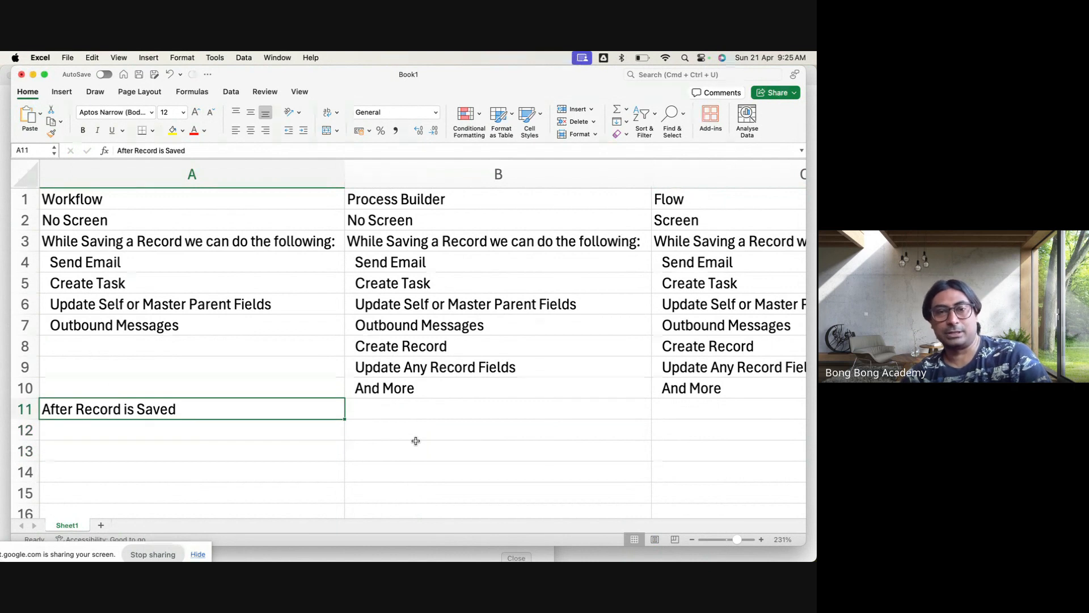
{"action": "key", "text": "super+c"}
{"action": "key", "text": "Right"}
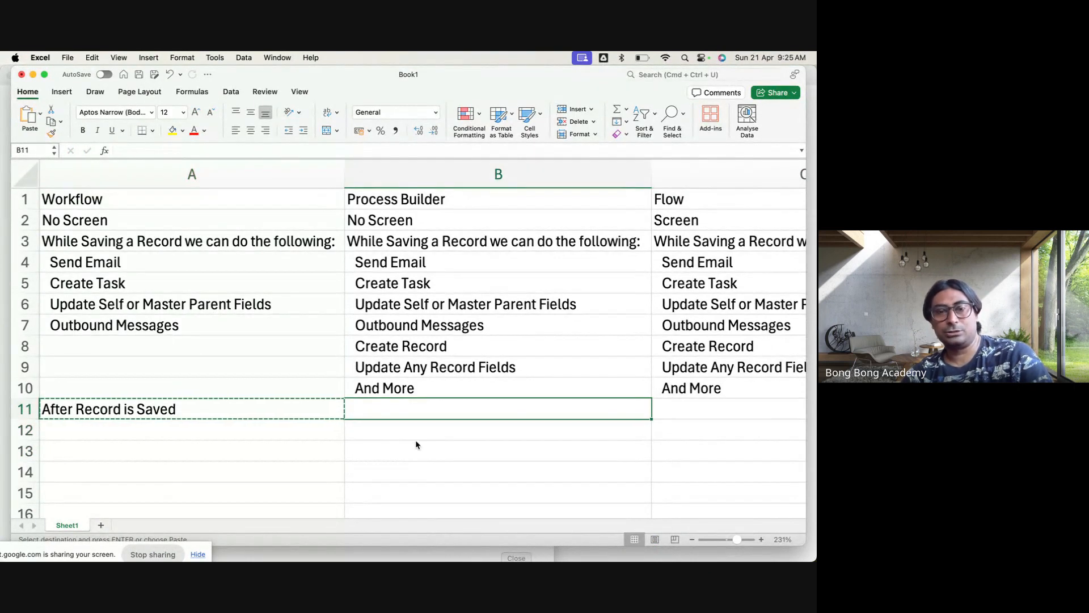
{"action": "key", "text": "super+v"}
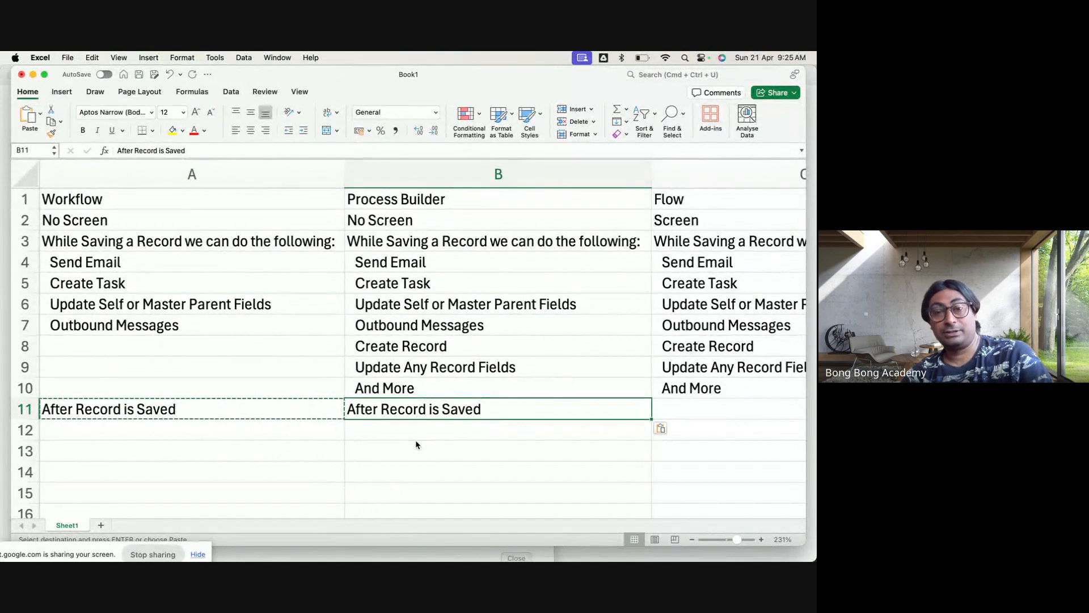
{"action": "key", "text": "Right"}
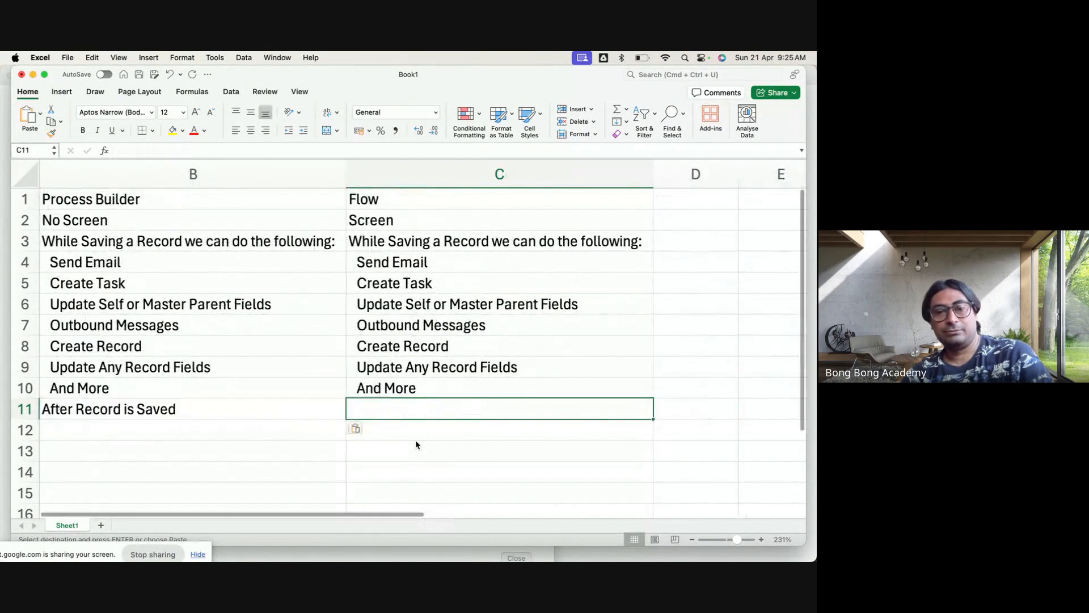
{"action": "key", "text": "super+v"}
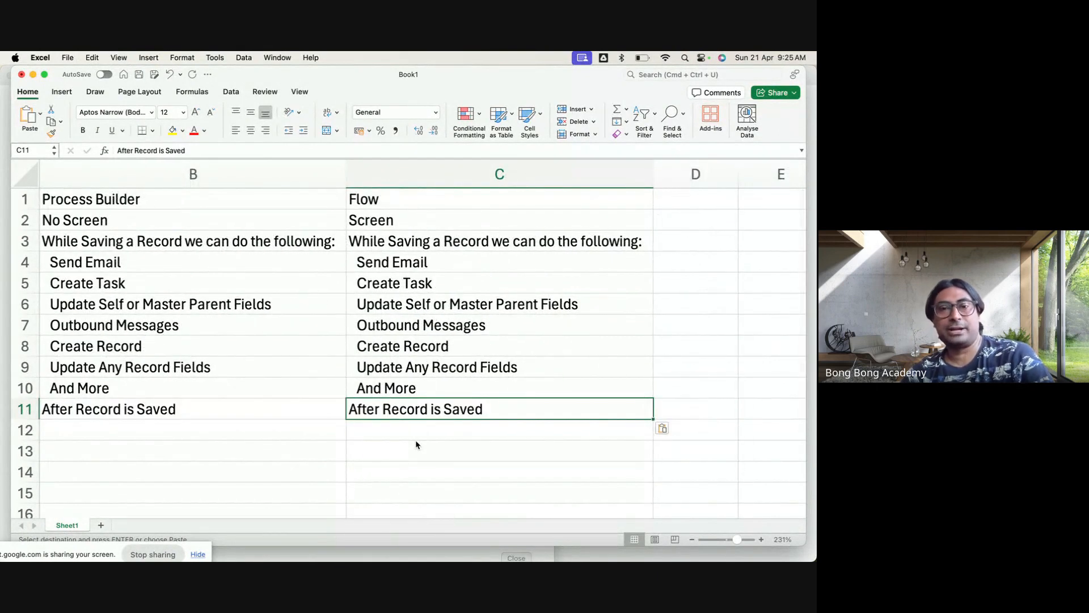
- Change C11 to "Before or After Record is Saved based on Requirements" and widen column C to fit the text
{"action": "double_click", "coordinate": [350, 409]}
{"action": "type", "text": "Before or"}
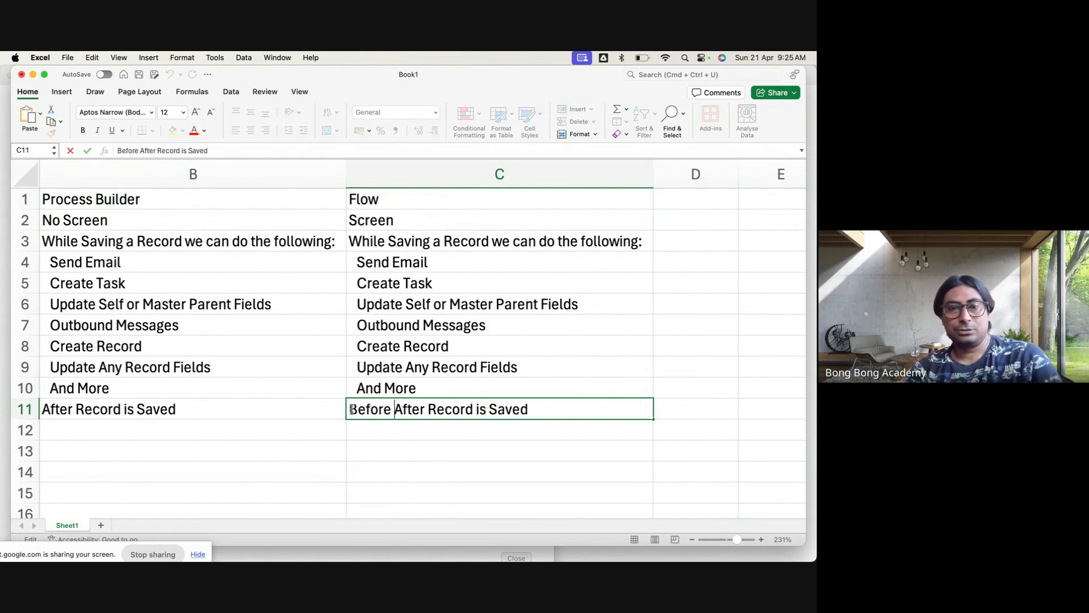
{"action": "left_click", "coordinate": [515, 448]}
{"action": "double_click", "coordinate": [571, 415]}
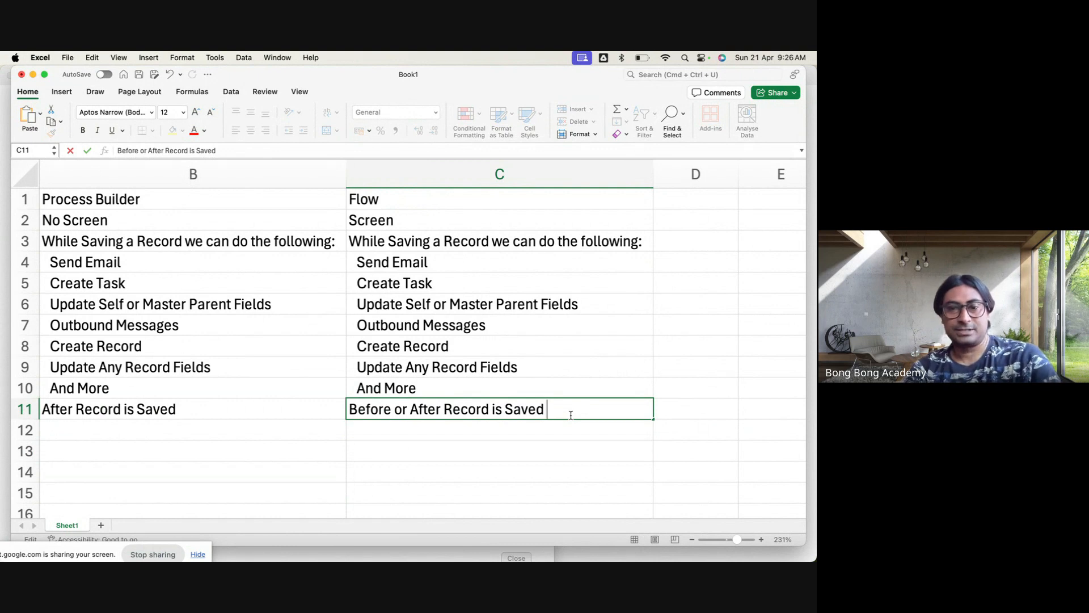
{"action": "type", "text": "base"}
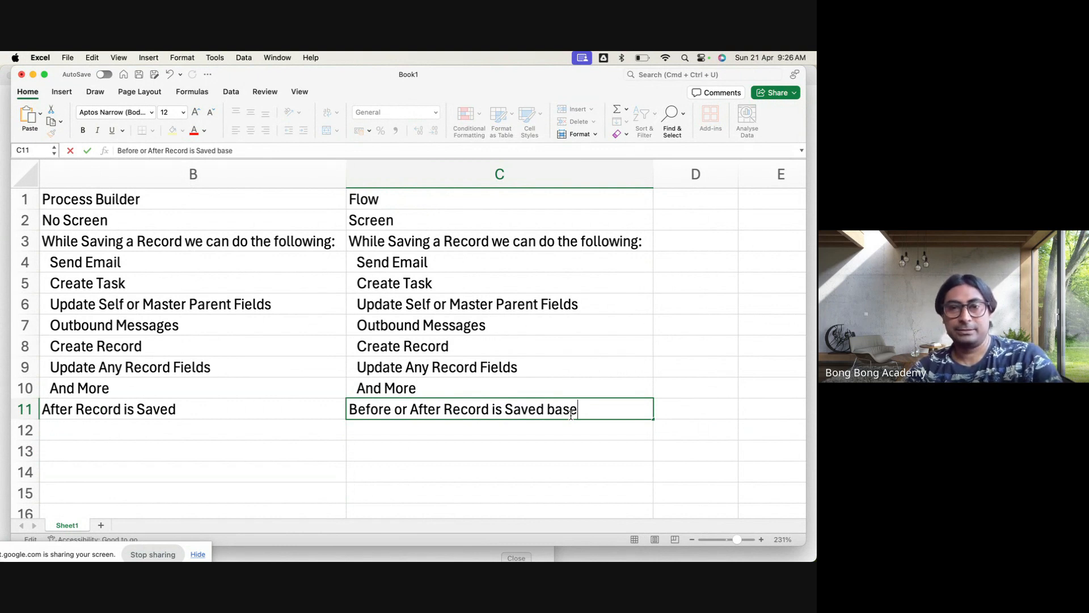
{"action": "type", "text": "d on Re"}
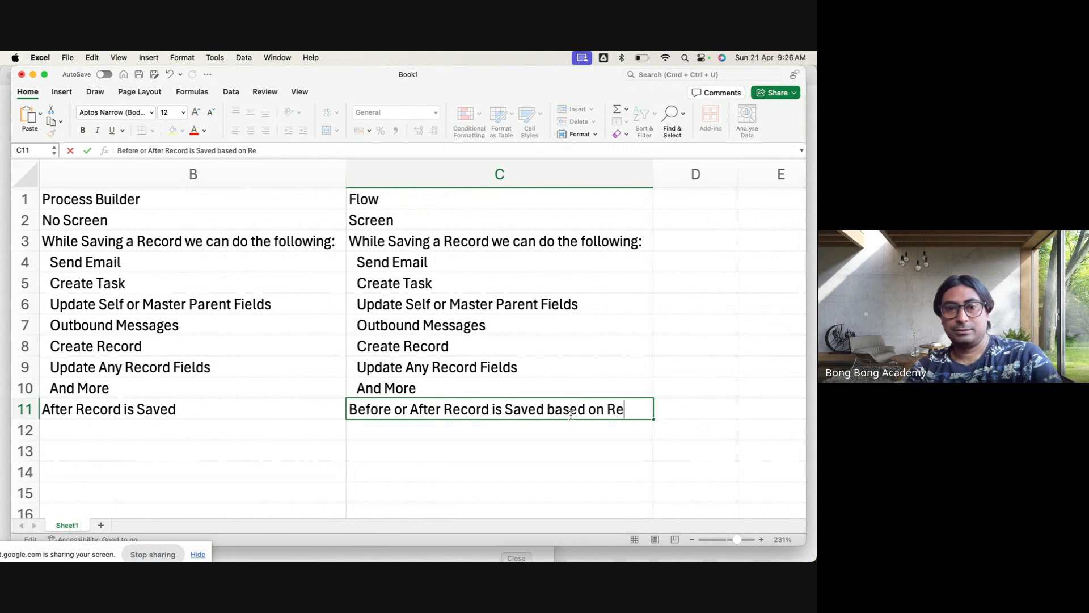
{"action": "type", "text": "quirements"}
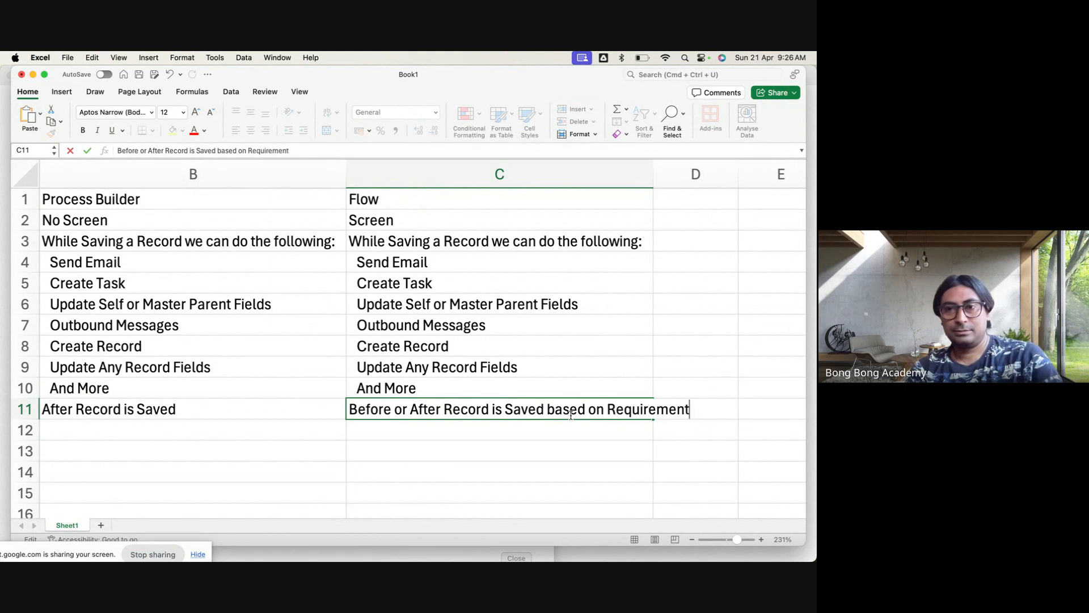
{"action": "left_click", "coordinate": [543, 448]}
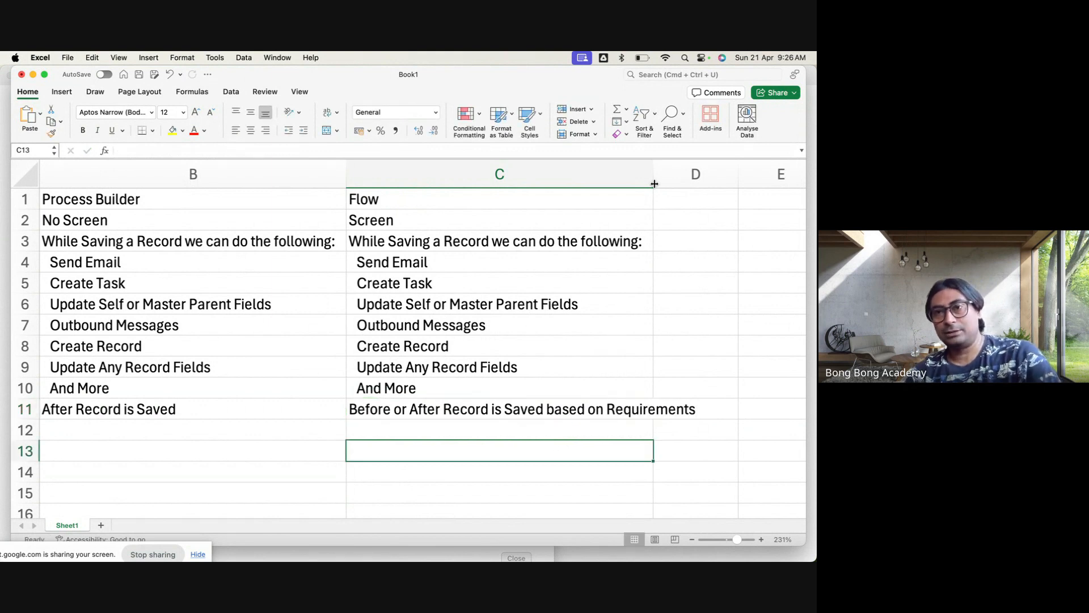
{"action": "left_click_drag", "start_coordinate": [653, 176], "coordinate": [707, 175]}
{"action": "left_click", "coordinate": [477, 429]}
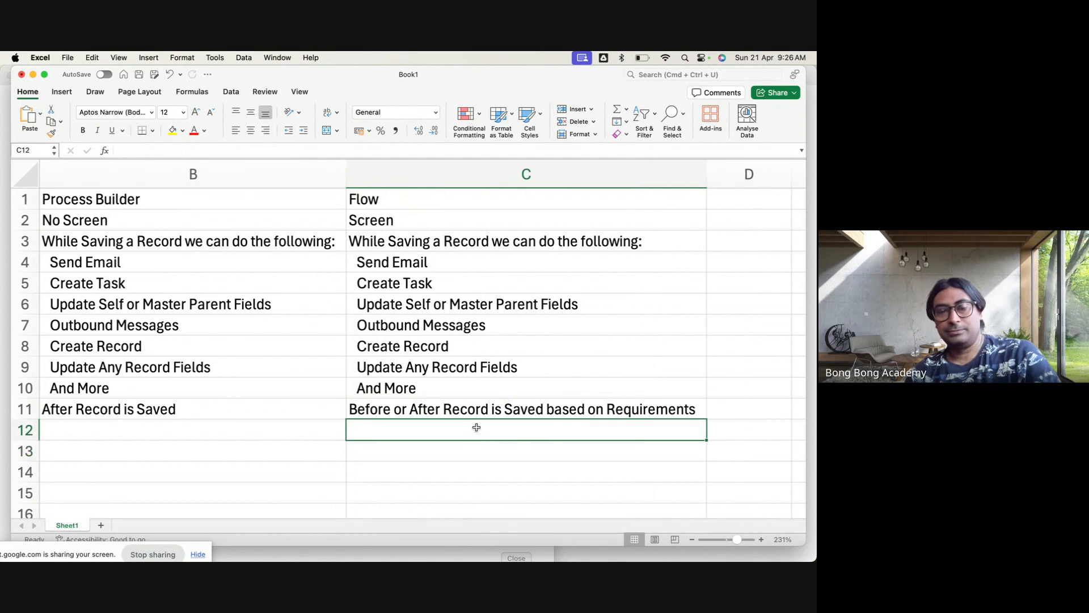
- Copy the "Update Self or Master Parent Fields" text from A6 into C12 of the Flow column
{"action": "scroll", "coordinate": [477, 427], "scroll_direction": "down", "scroll_amount": 1}
{"action": "scroll", "coordinate": [476, 428], "scroll_direction": "left", "scroll_amount": 5}
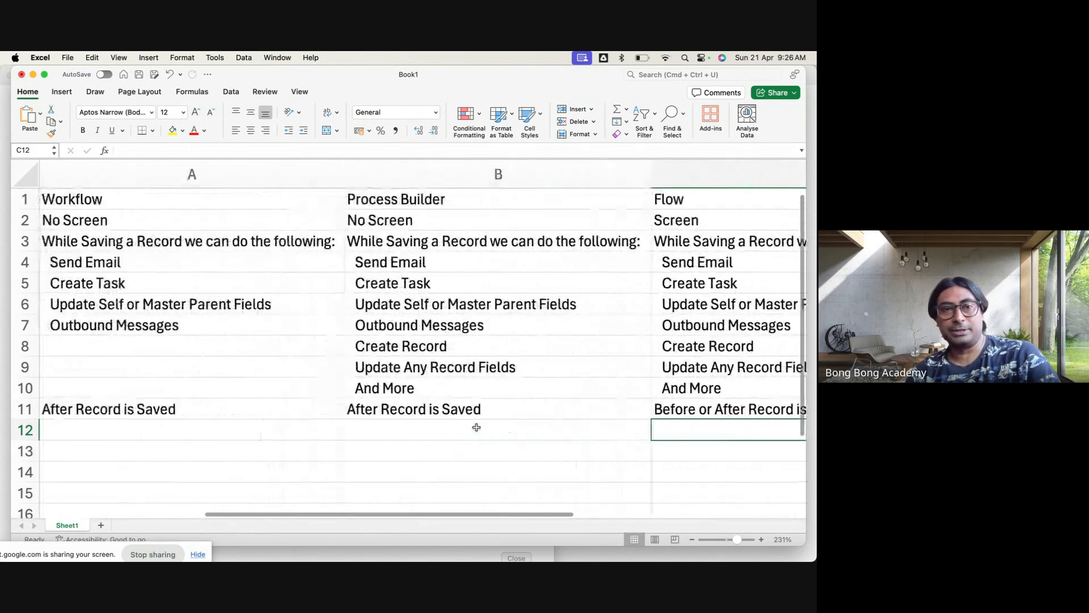
{"action": "double_click", "coordinate": [95, 308]}
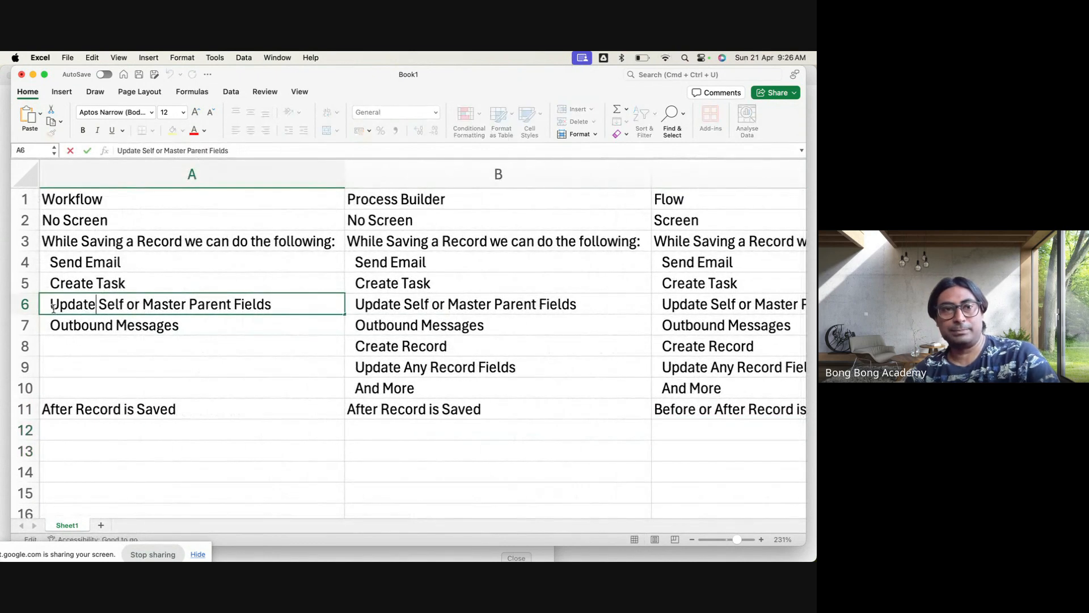
{"action": "left_click_drag", "start_coordinate": [51, 304], "coordinate": [301, 307]}
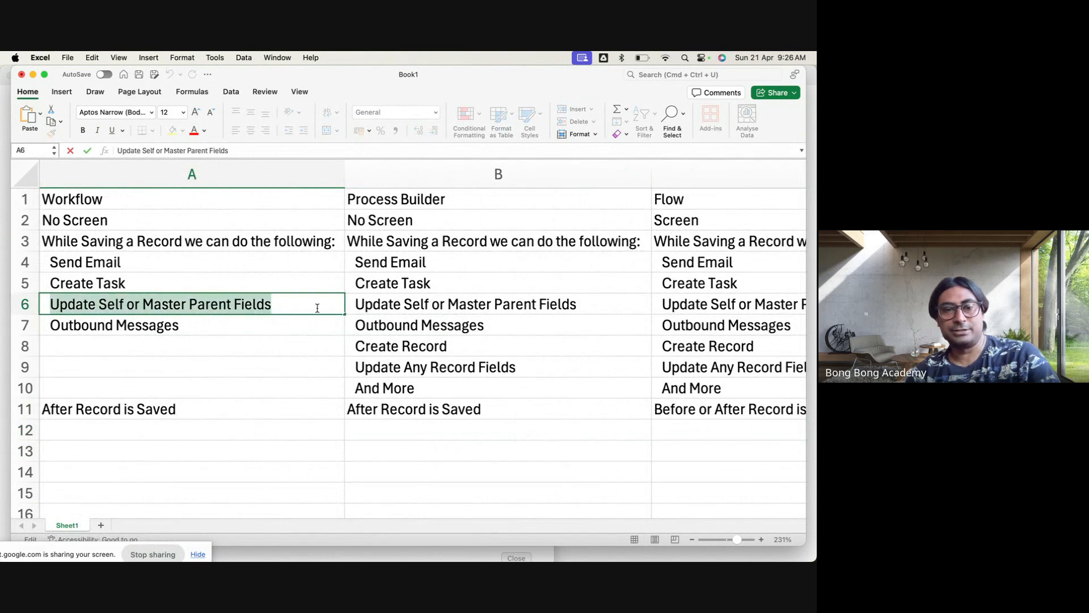
{"action": "key", "text": "super+c"}
{"action": "left_click", "coordinate": [741, 431]}
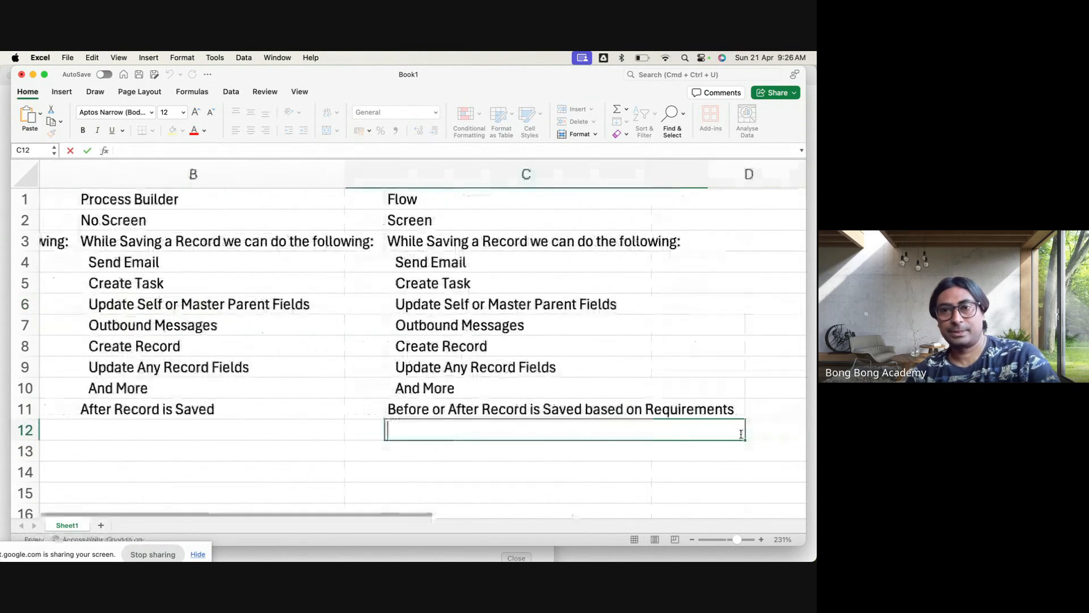
{"action": "key", "text": "super+v"}
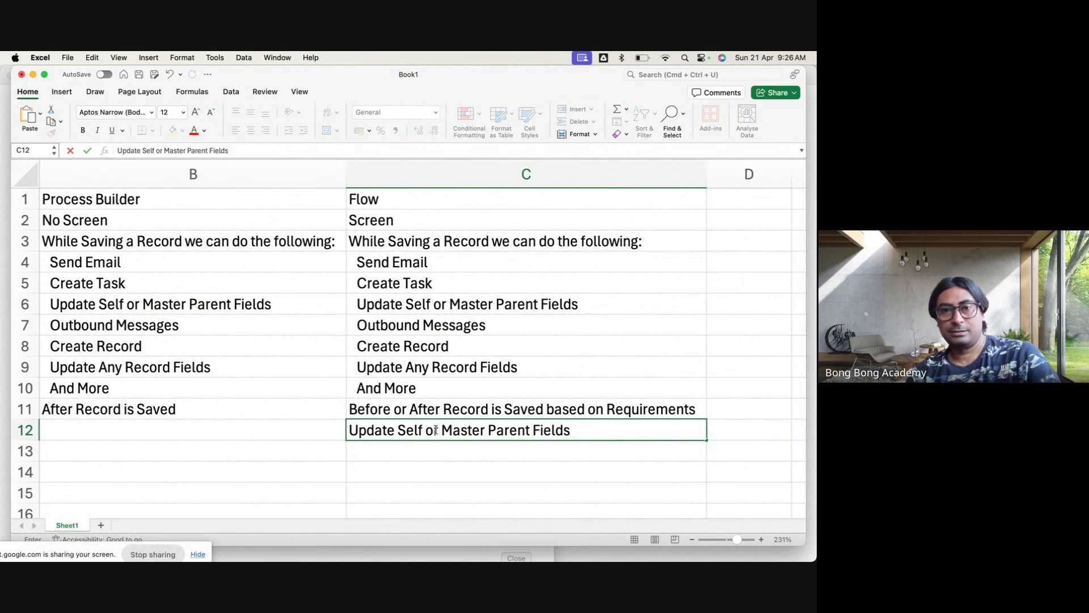
- Shorten the text in C12 to "Update Self Fields" and indent it under the C11 line
{"action": "left_click_drag", "start_coordinate": [427, 431], "coordinate": [531, 431]}
{"action": "key", "text": "BackSpace"}
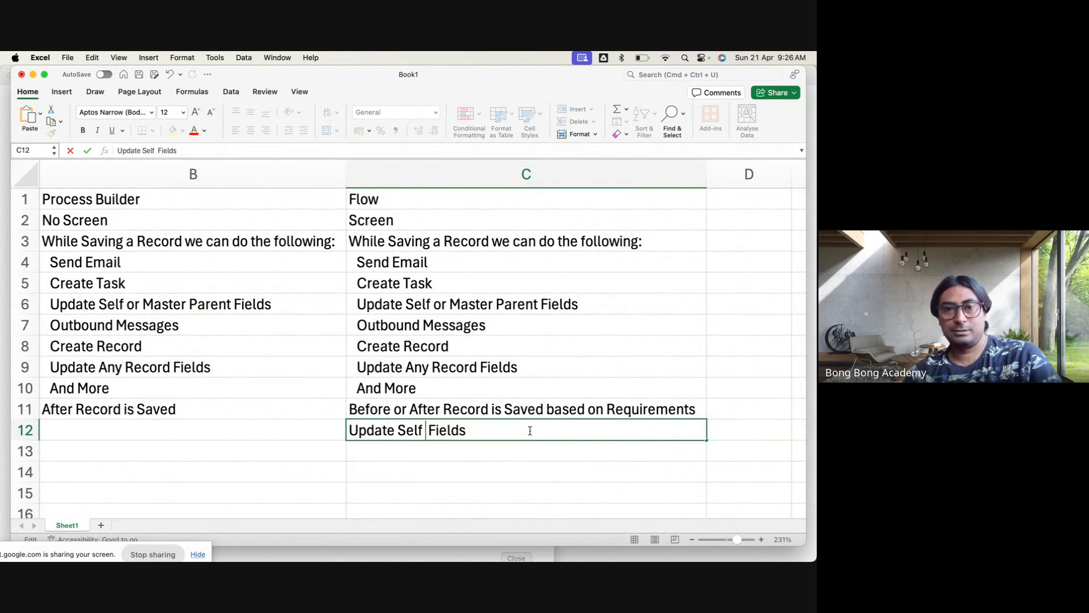
{"action": "key", "text": "BackSpace"}
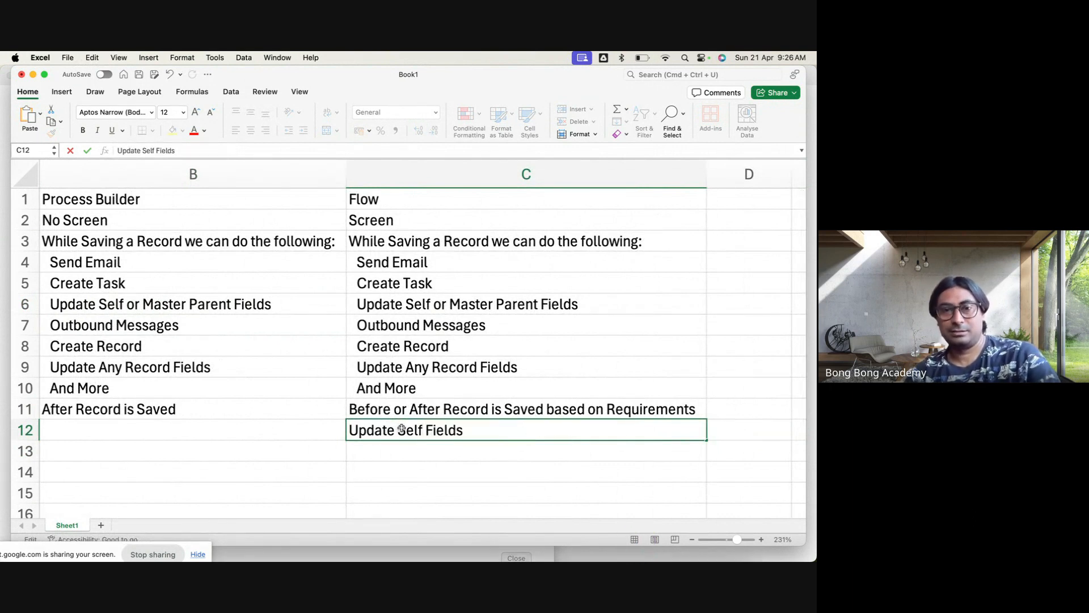
{"action": "left_click", "coordinate": [372, 450]}
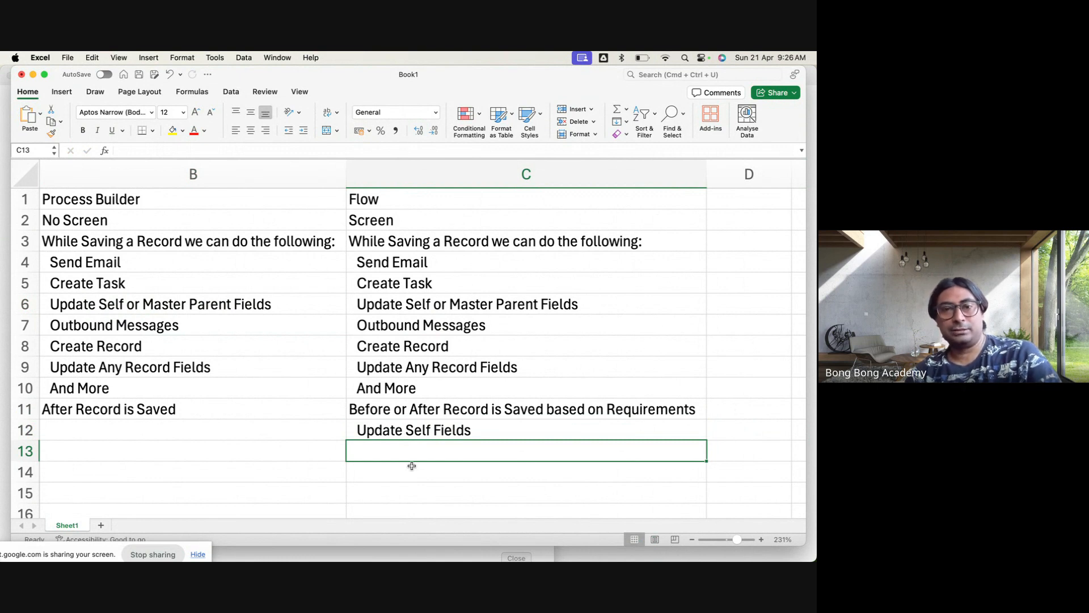
- Append "(Self)" to the end of the "Update Self Fields" text in C12
{"action": "type", "text": "A"}
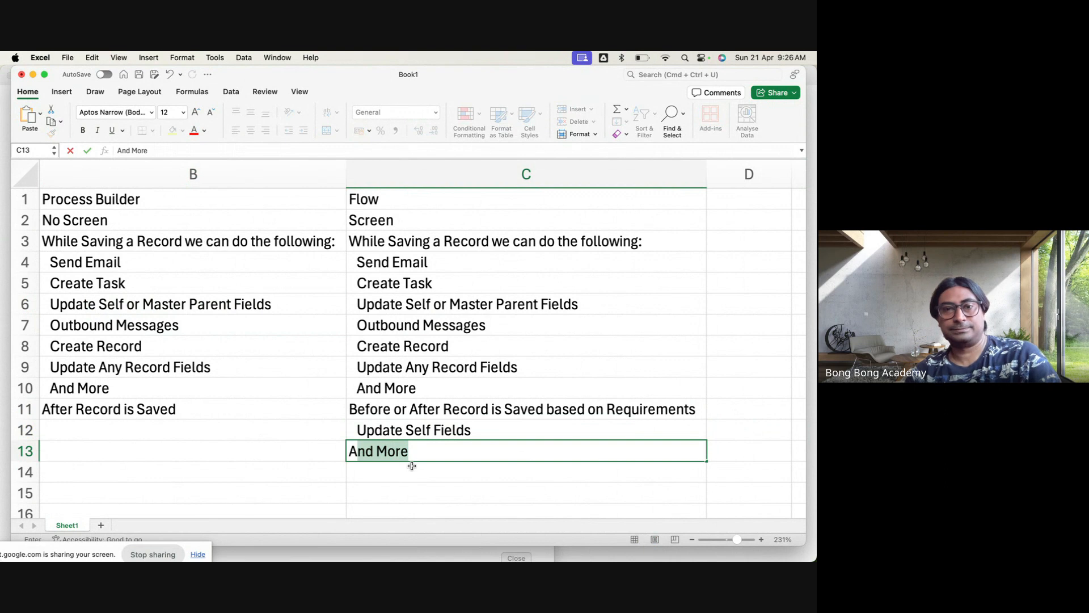
{"action": "key", "text": "Escape"}
{"action": "double_click", "coordinate": [480, 432]}
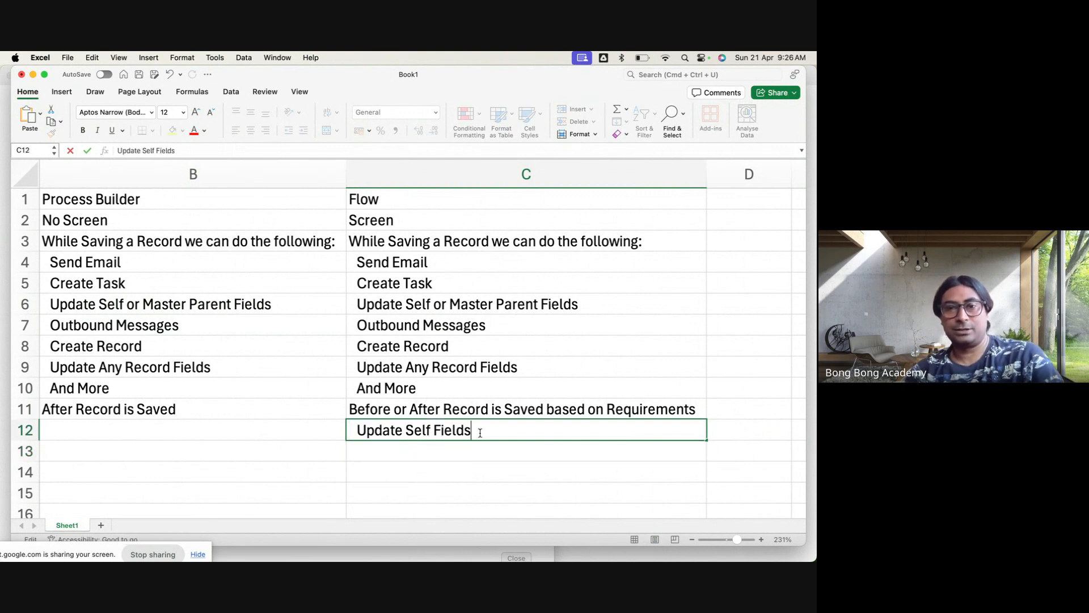
{"action": "type", "text": "(Self"}
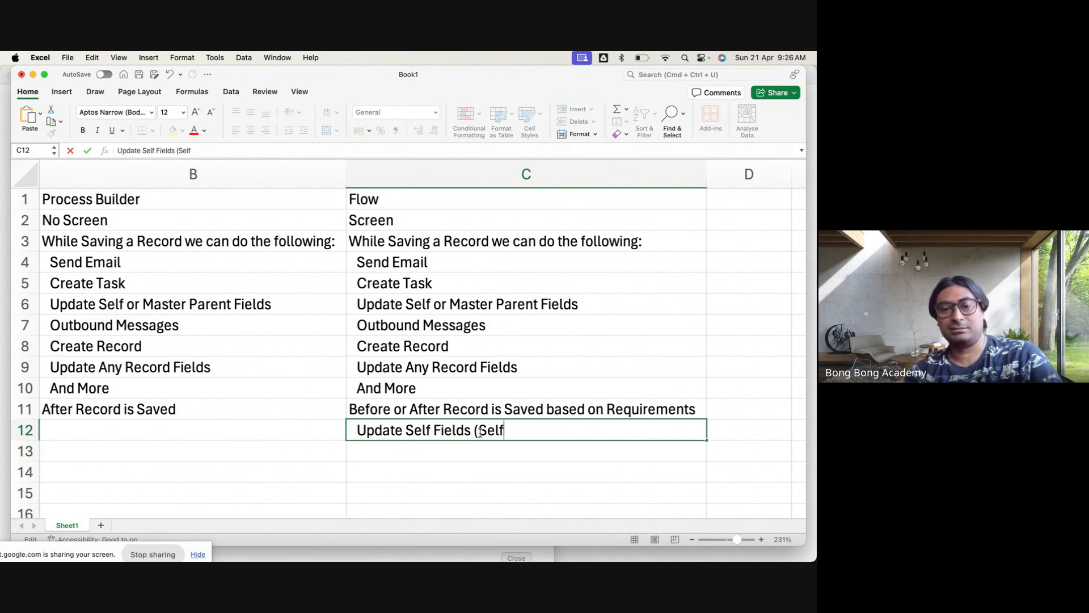
{"action": "type", "text": ")"}
- Enter "Any other Record Update (After)" in C13, indented like the line in C12
{"action": "left_click", "coordinate": [415, 451]}
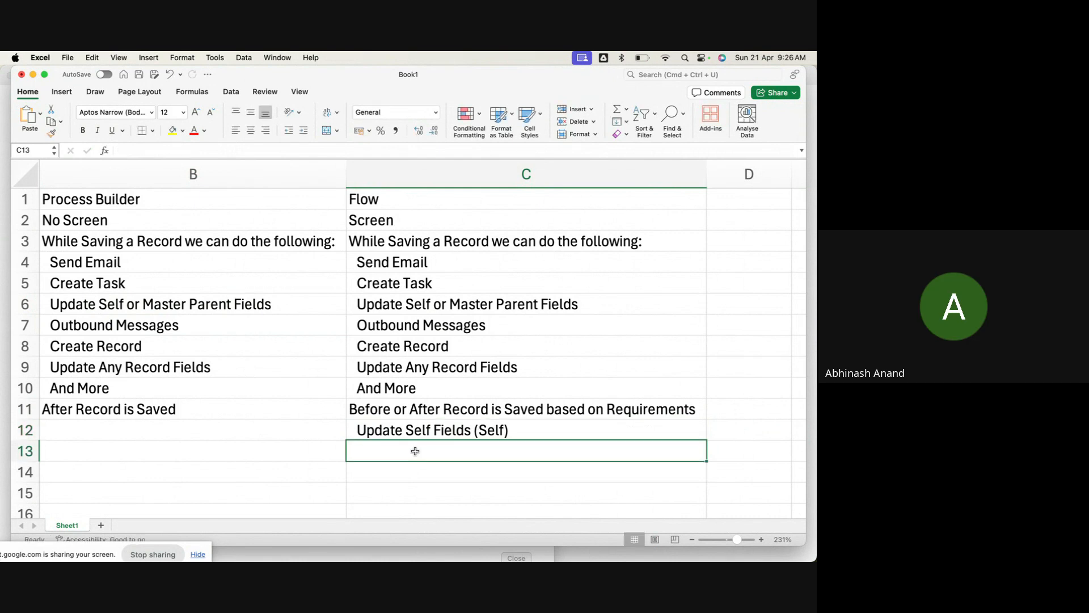
{"action": "type", "text": "Any "}
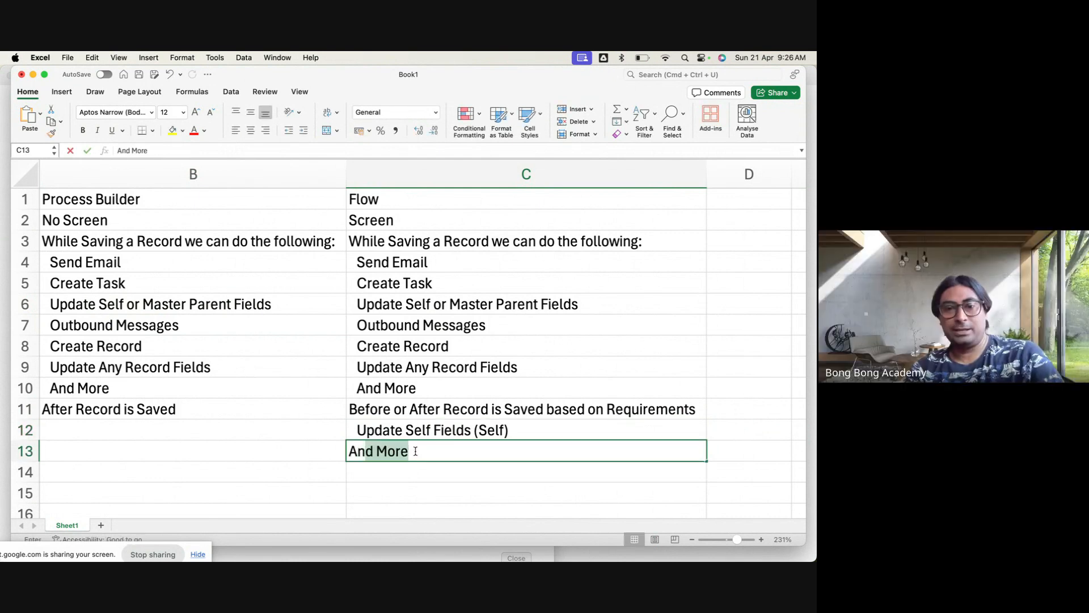
{"action": "type", "text": "other R"}
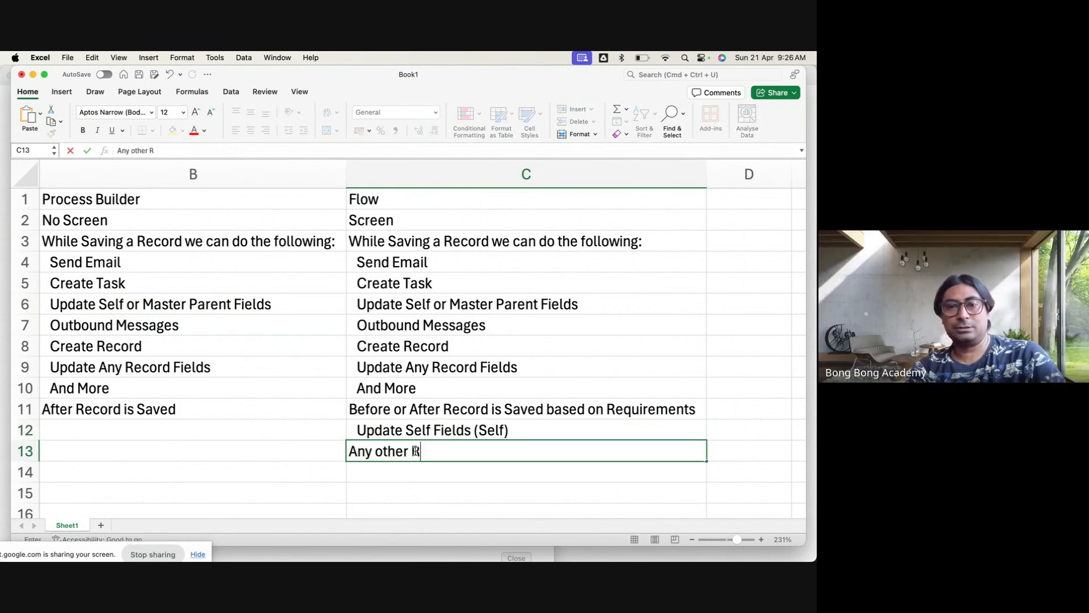
{"action": "type", "text": "ecord Updat"}
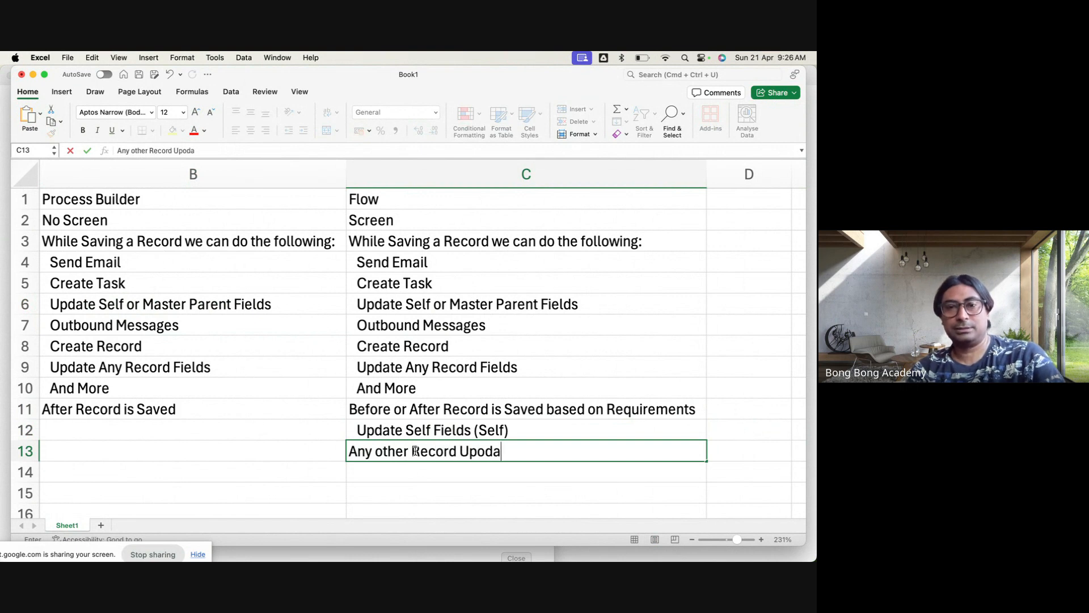
{"action": "key", "text": "BackSpace"}
{"action": "key", "text": "BackSpace"}
{"action": "type", "text": "dat"}
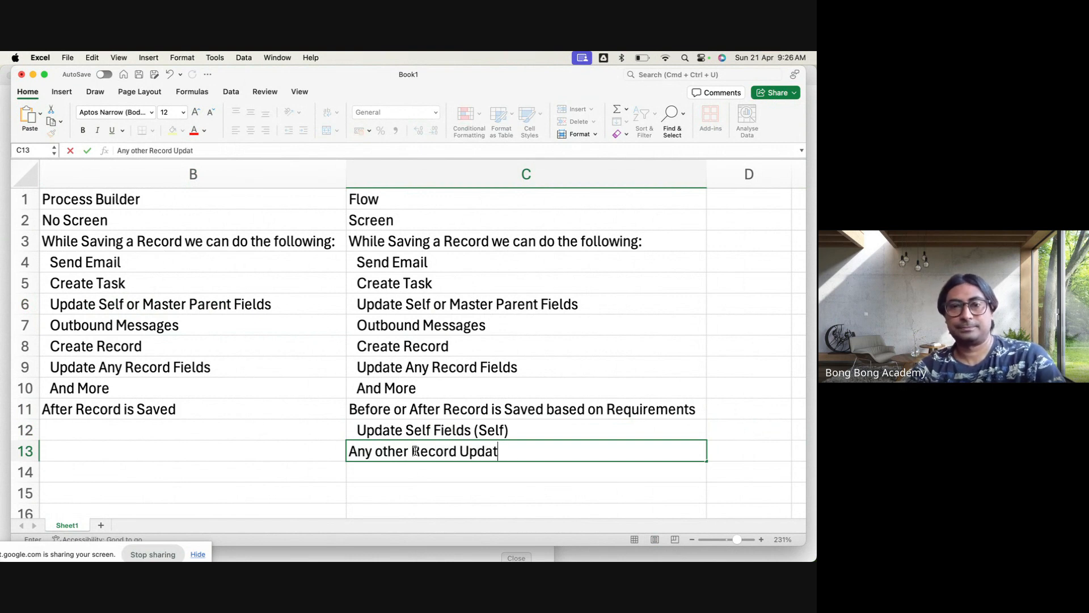
{"action": "type", "text": "e ("}
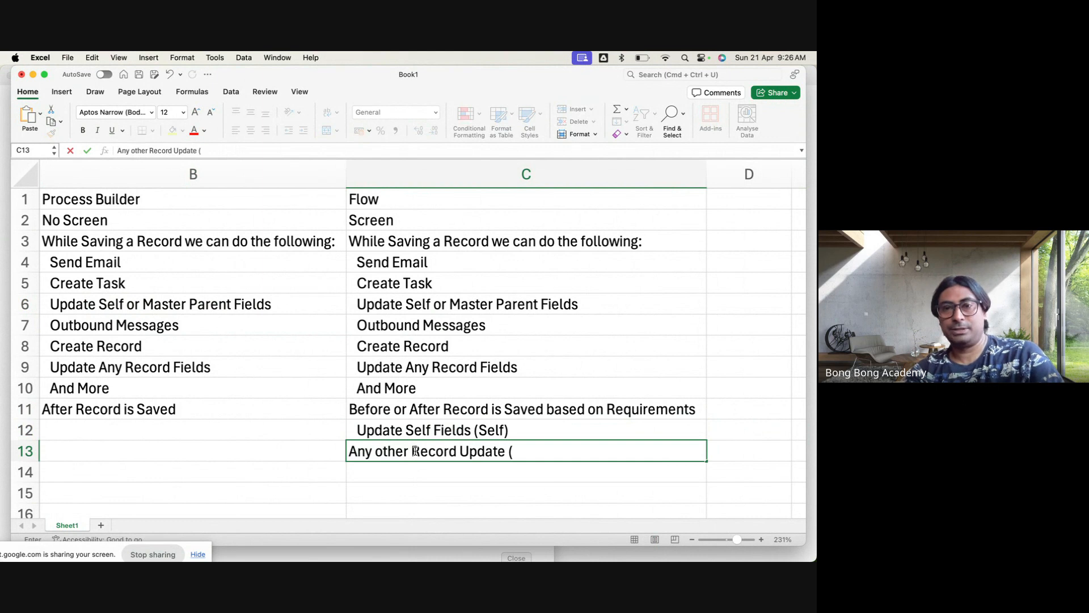
{"action": "type", "text": "Af"}
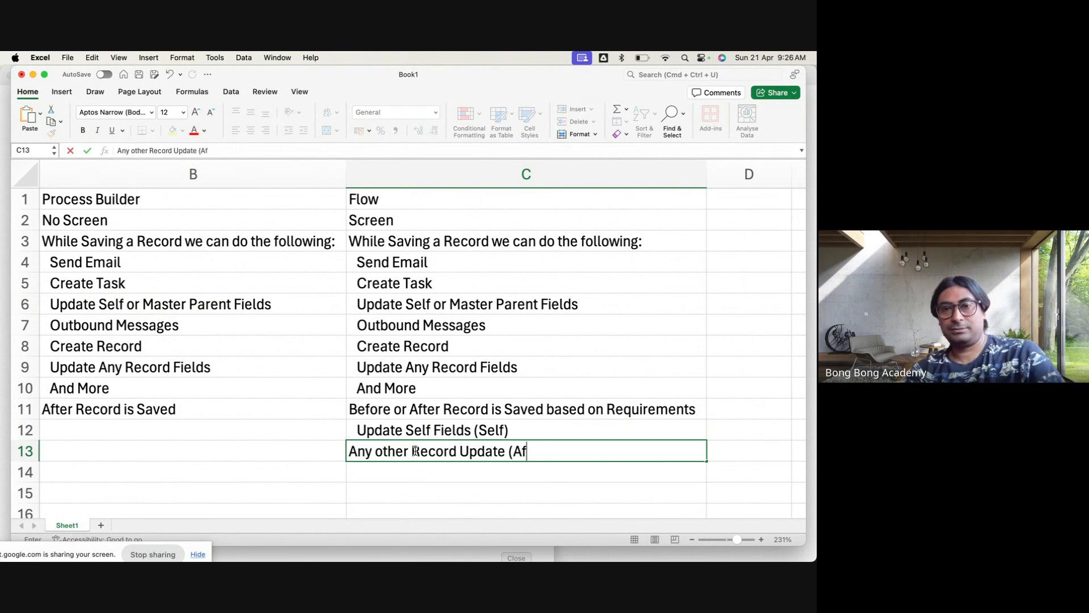
{"action": "type", "text": "ter)"}
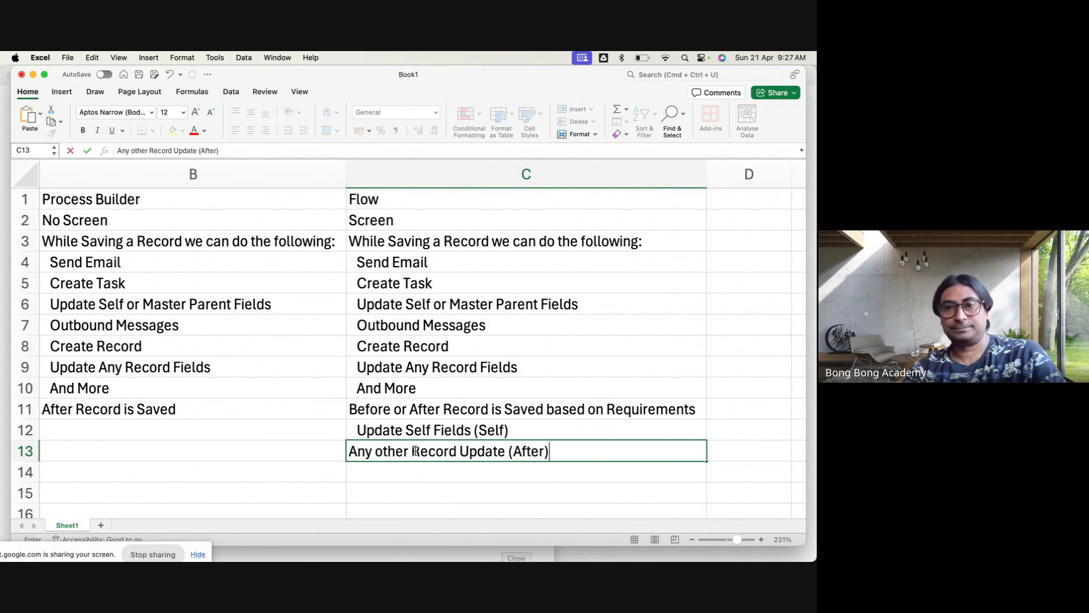
- Replace the word "Self" inside the parentheses in C12 with "Before"
{"action": "left_click", "coordinate": [487, 428]}
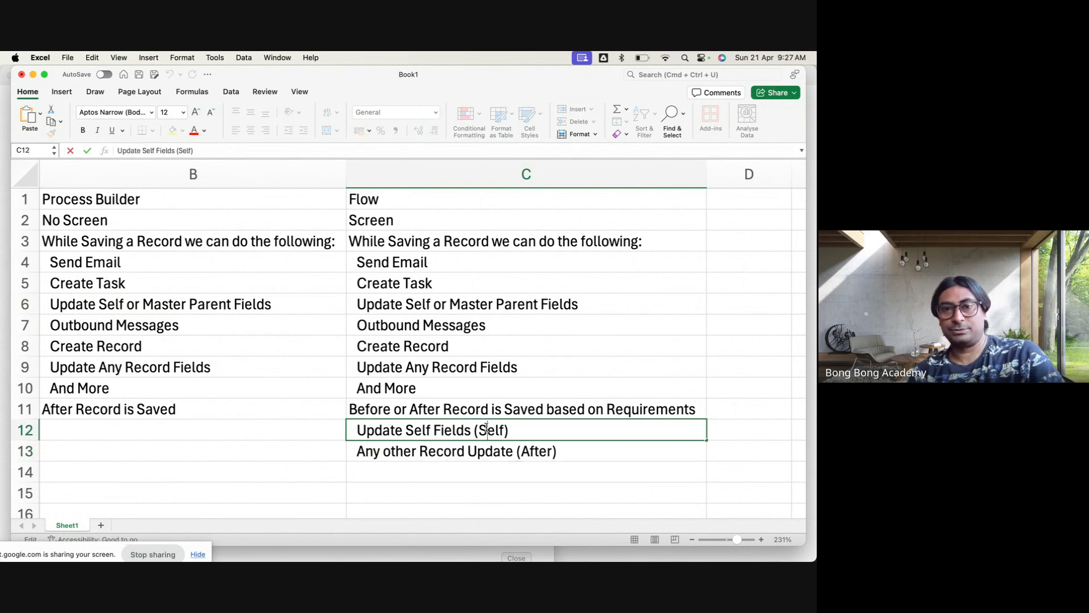
{"action": "double_click", "coordinate": [486, 428]}
{"action": "type", "text": "Beg"}
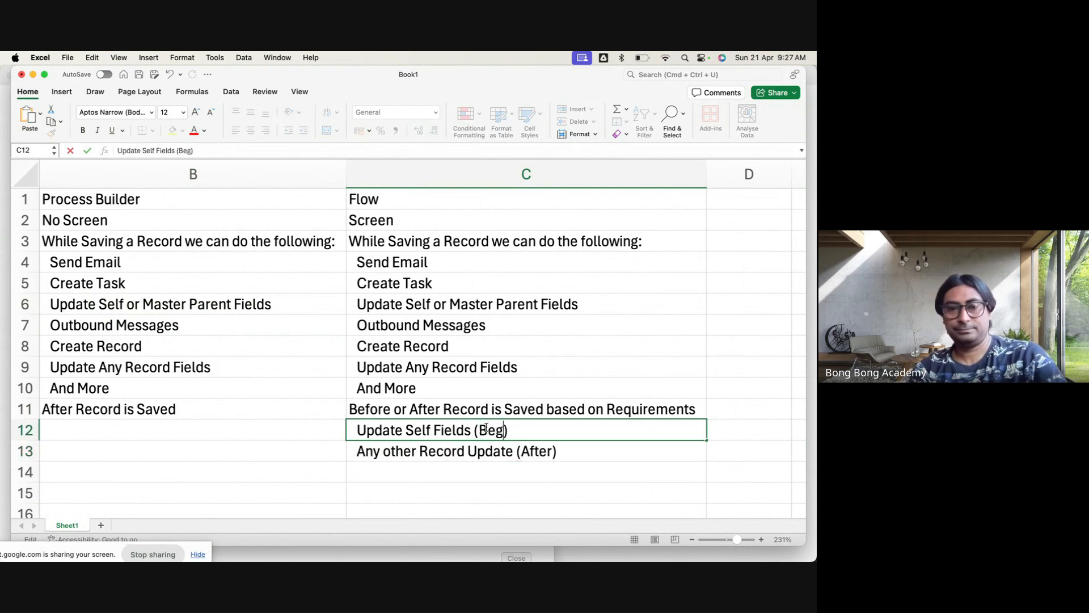
{"action": "key", "text": "BackSpace"}
{"action": "type", "text": "fore"}
- Replace "Self" in C12 with "Flow Firing Record" so the entry reads "Update Flow Firing Record Fields (Before)"
{"action": "double_click", "coordinate": [418, 431]}
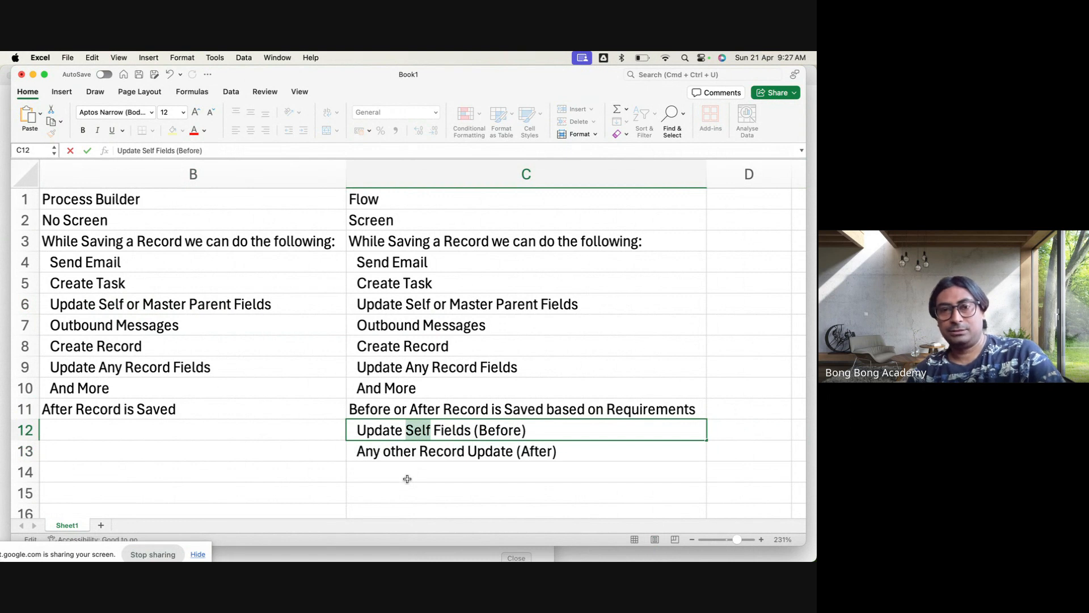
{"action": "type", "text": "Flow "}
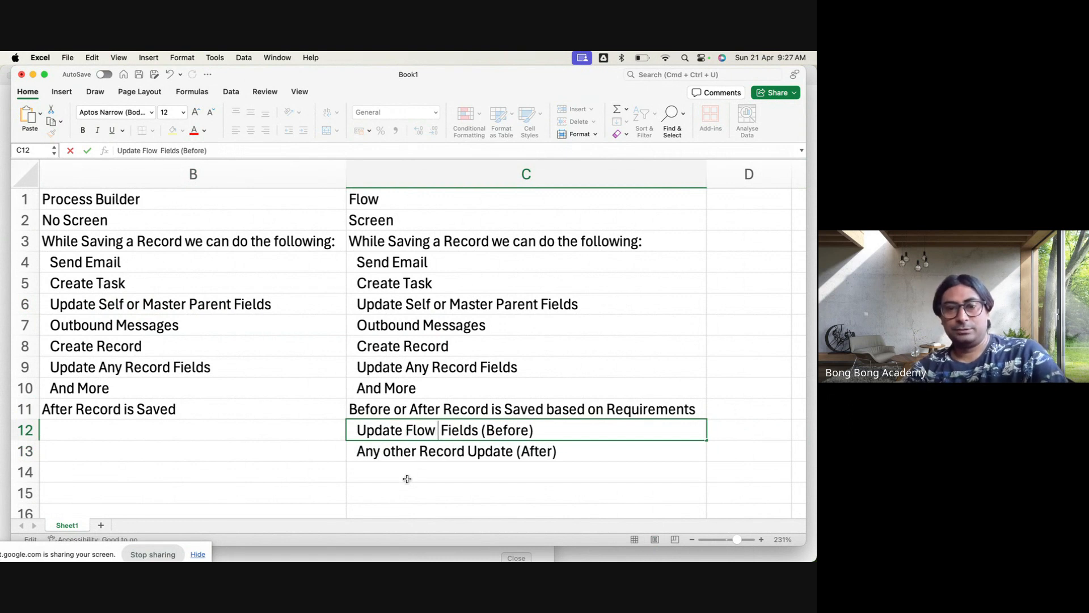
{"action": "type", "text": "Fi"}
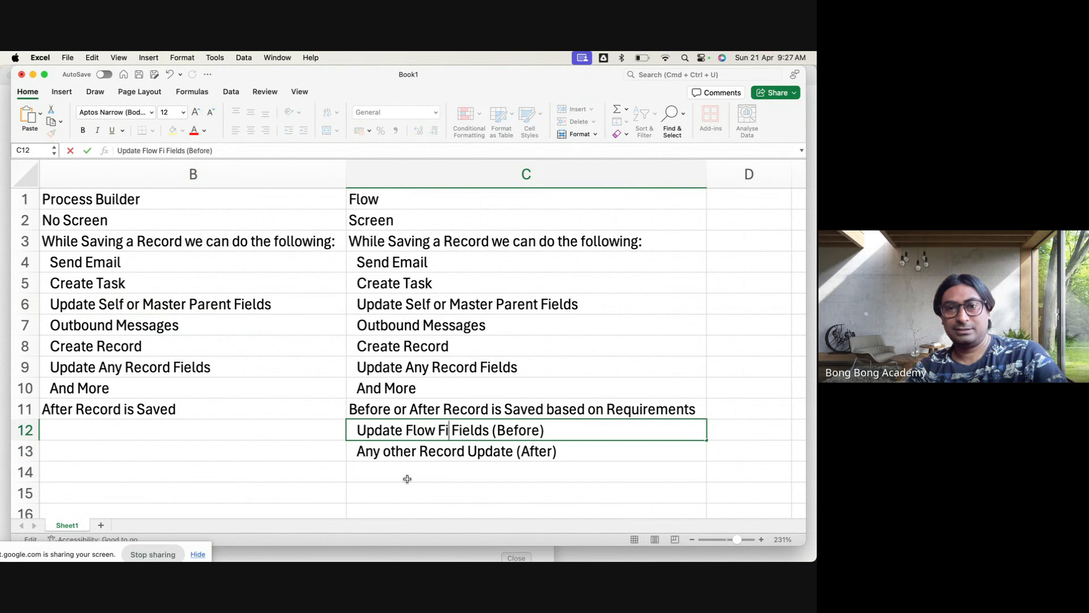
{"action": "type", "text": "ring "}
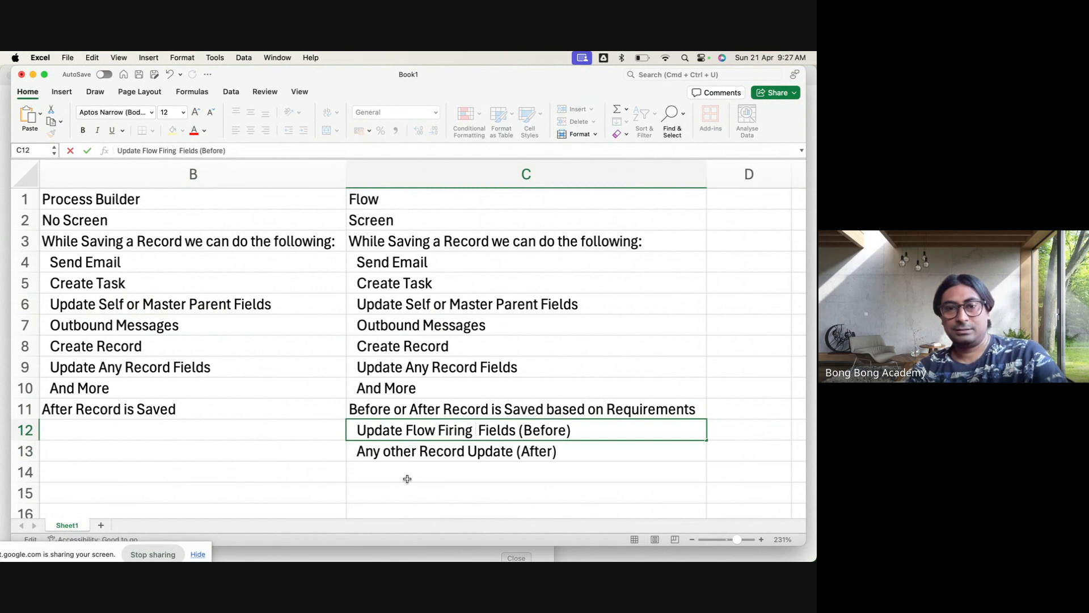
{"action": "type", "text": "Reciord"}
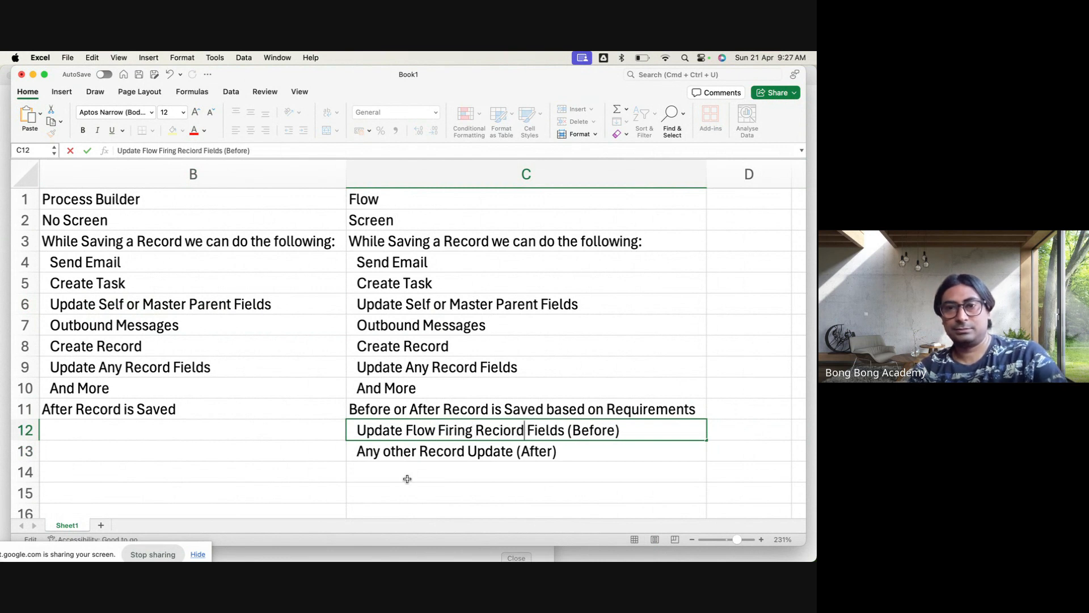
{"action": "key", "text": "BackSpace"}
{"action": "key", "text": "BackSpace"}
{"action": "key", "text": "BackSpace"}
{"action": "key", "text": "BackSpace"}
{"action": "type", "text": "ord"}
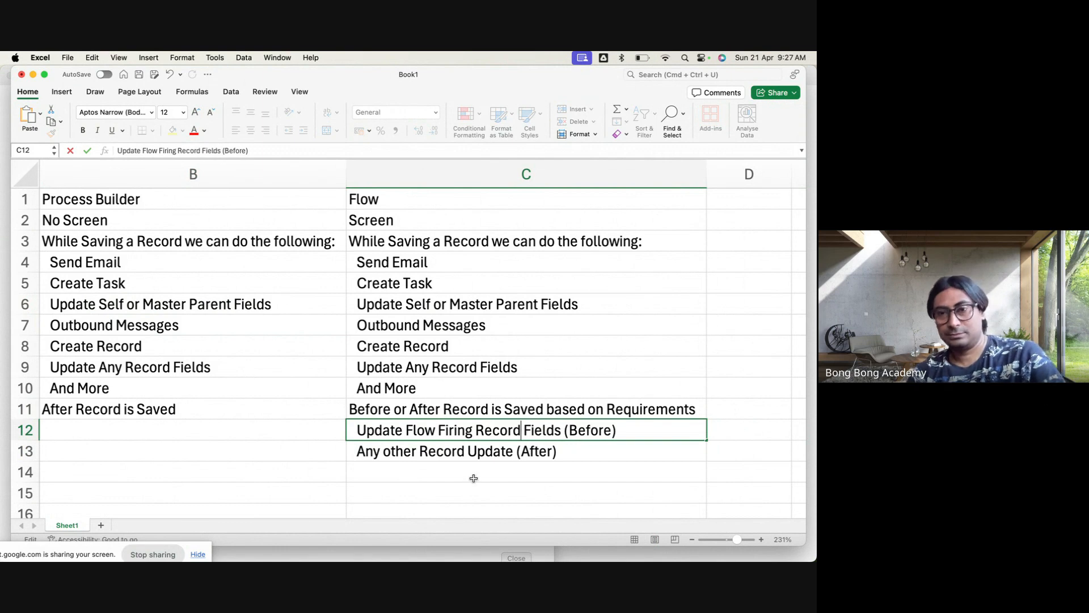
{"action": "left_click", "coordinate": [486, 494]}
{"action": "scroll", "coordinate": [373, 485], "scroll_direction": "left", "scroll_amount": 5}
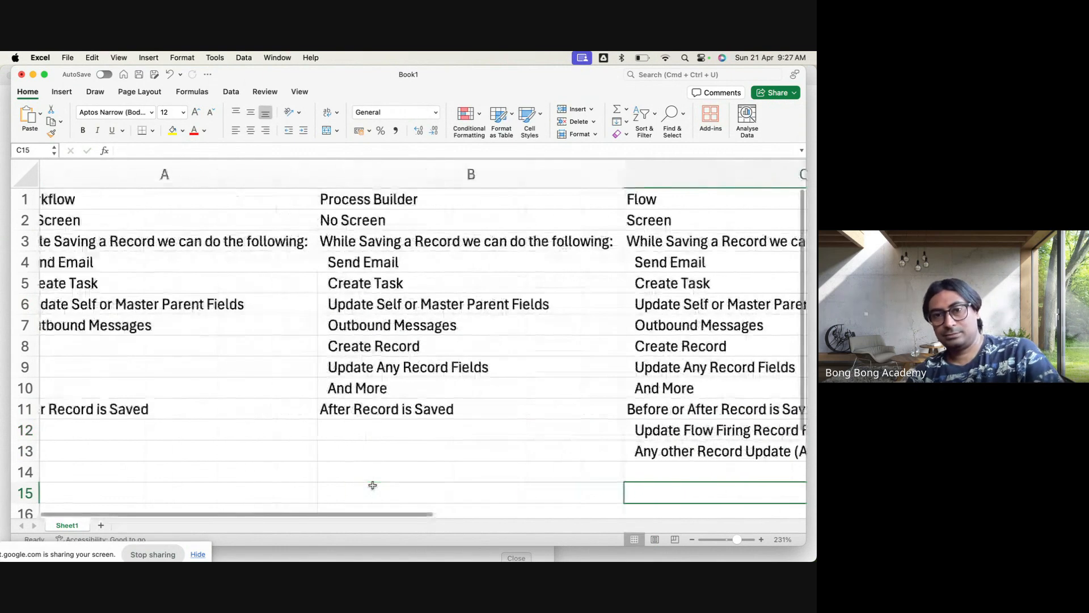
- Review the before-save and after-save entries in C11 to C13 against the Workflow and Process Builder columns
{"action": "double_click", "coordinate": [710, 434]}
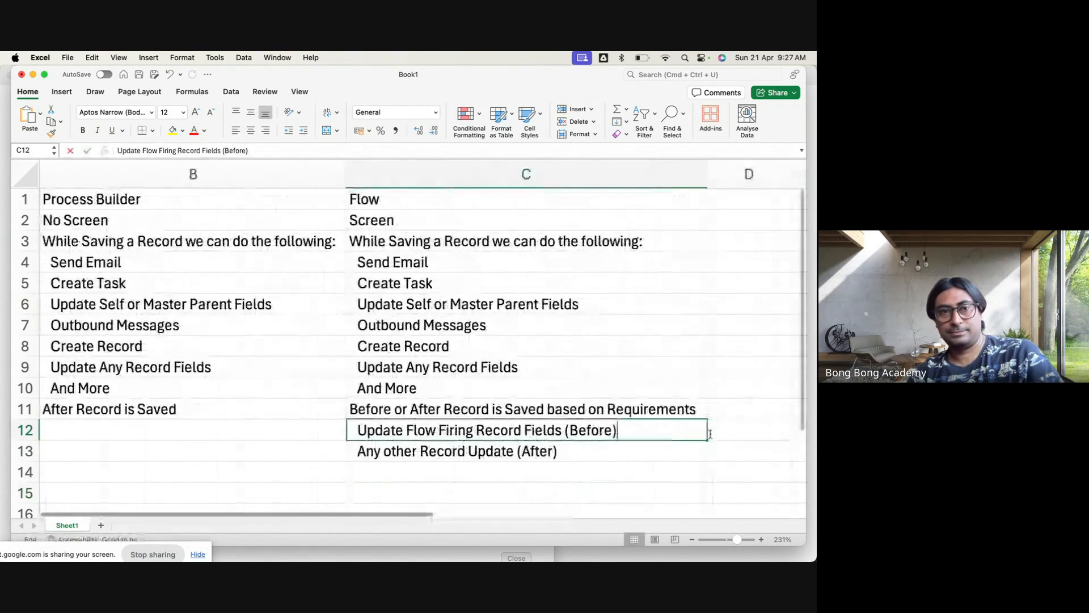
{"action": "left_click_drag", "start_coordinate": [560, 433], "coordinate": [324, 427]}
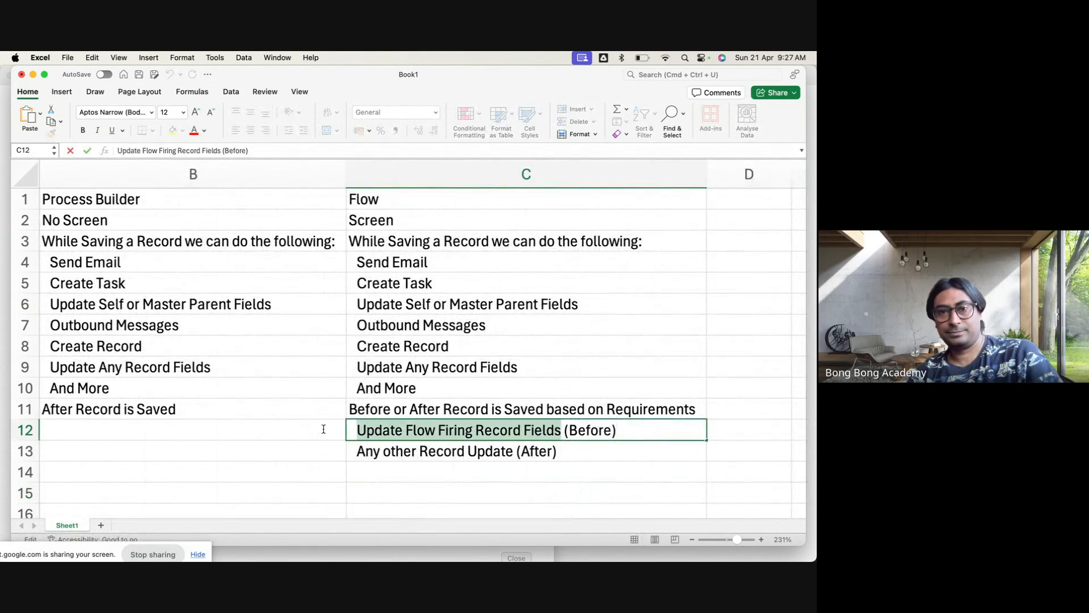
{"action": "left_click", "coordinate": [328, 486]}
{"action": "scroll", "coordinate": [329, 488], "scroll_direction": "left", "scroll_amount": 5}
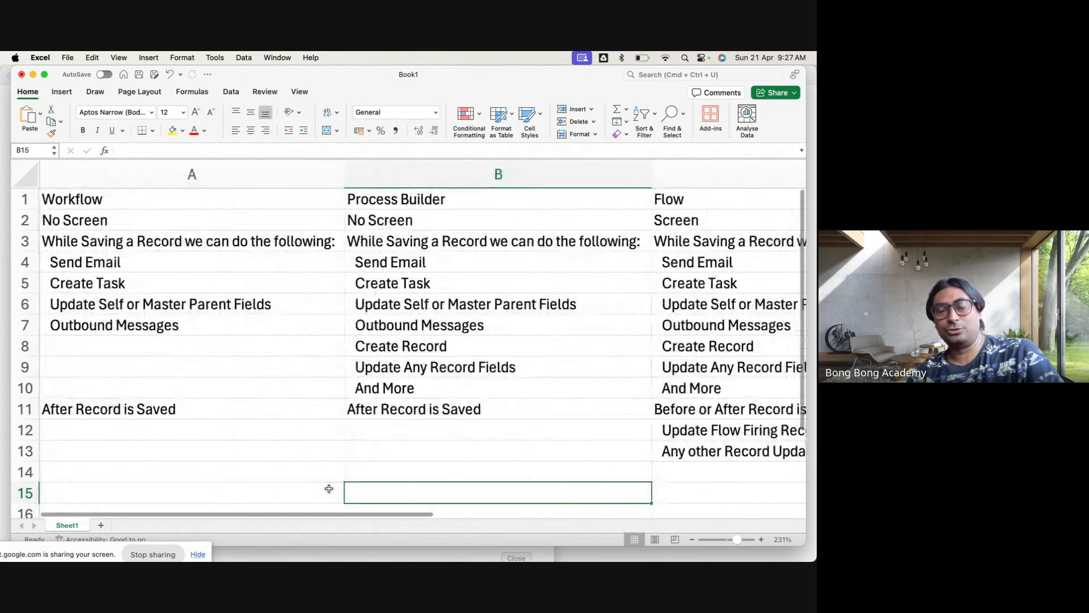
{"action": "left_click", "coordinate": [678, 409]}
{"action": "scroll", "coordinate": [671, 451], "scroll_direction": "right", "scroll_amount": 5}
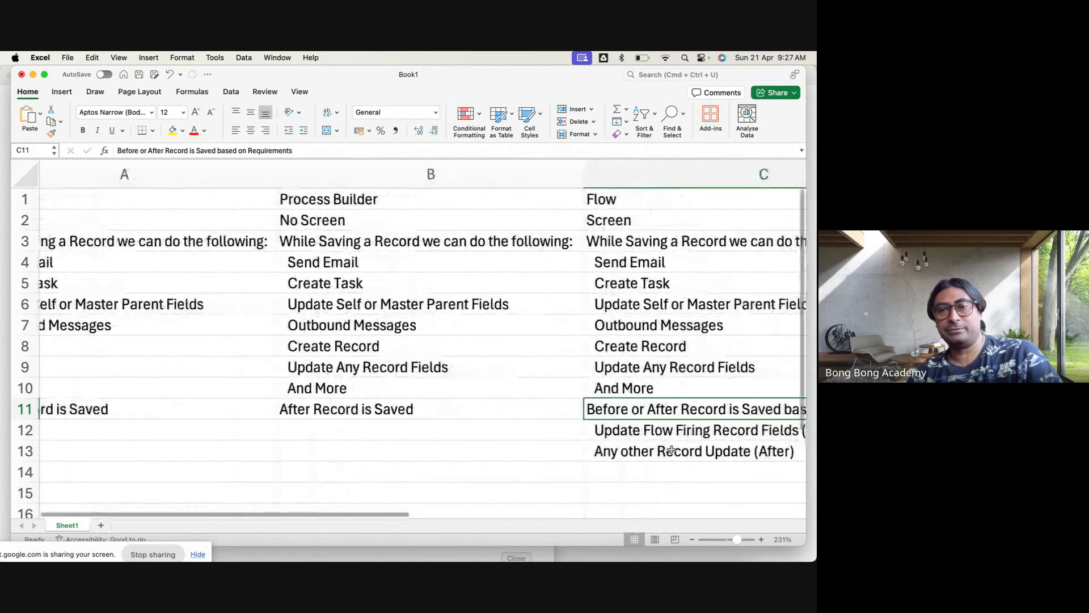
{"action": "left_click", "coordinate": [432, 432]}
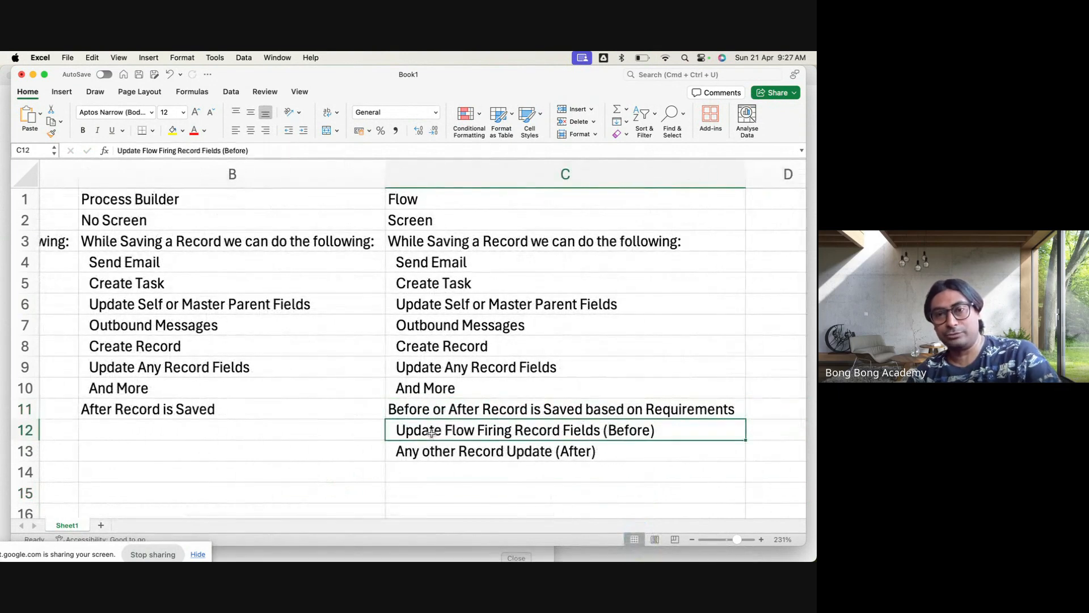
{"action": "left_click", "coordinate": [463, 454]}
{"action": "left_click", "coordinate": [448, 430]}
{"action": "left_click", "coordinate": [449, 451]}
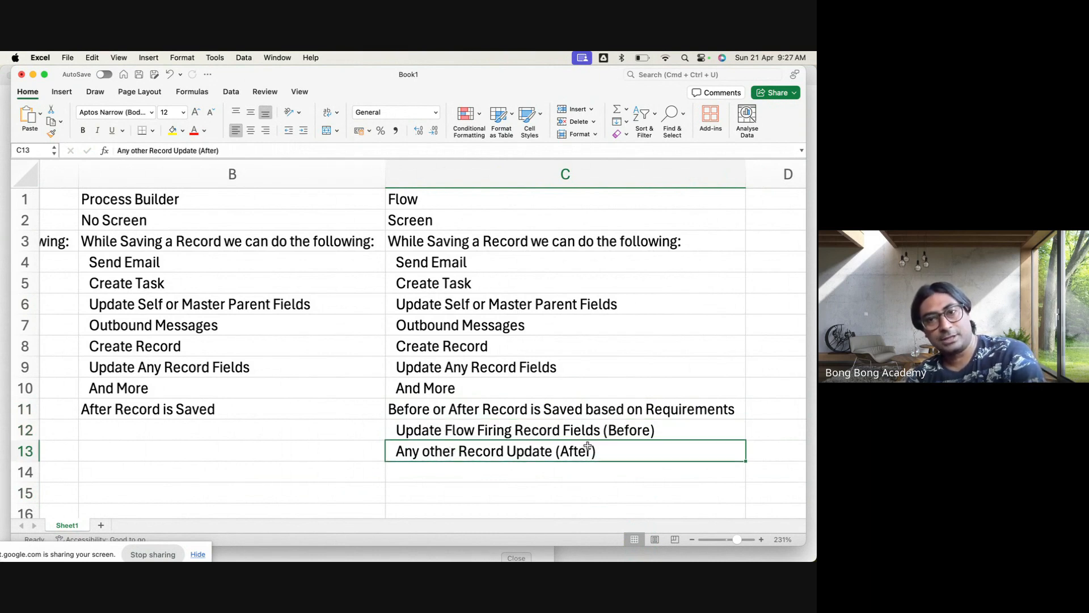
{"action": "scroll", "coordinate": [588, 446], "scroll_direction": "left", "scroll_amount": 5}
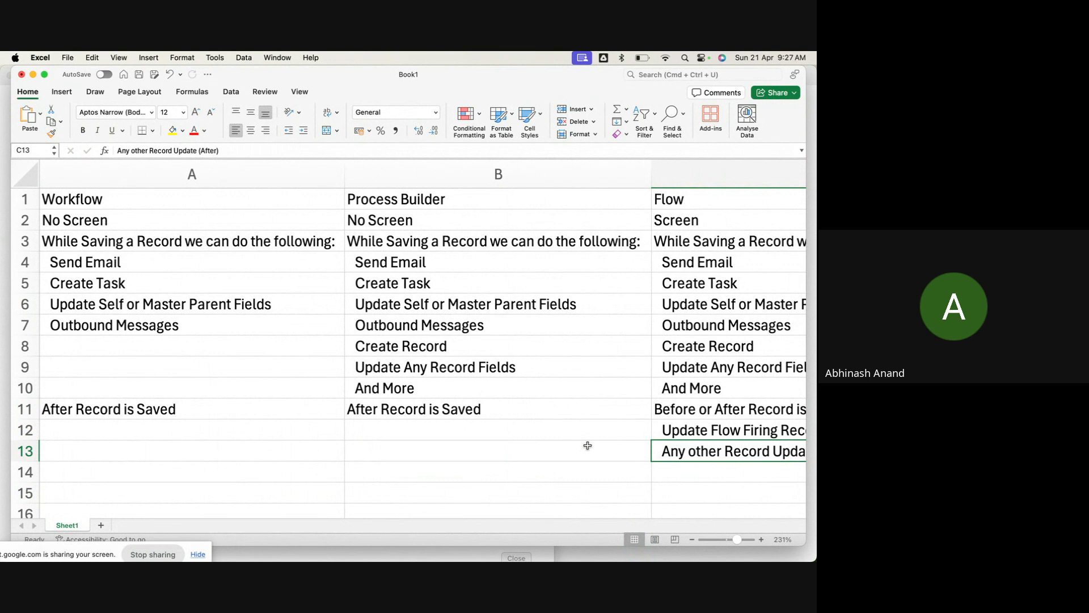
{"action": "scroll", "coordinate": [581, 448], "scroll_direction": "right", "scroll_amount": 5}
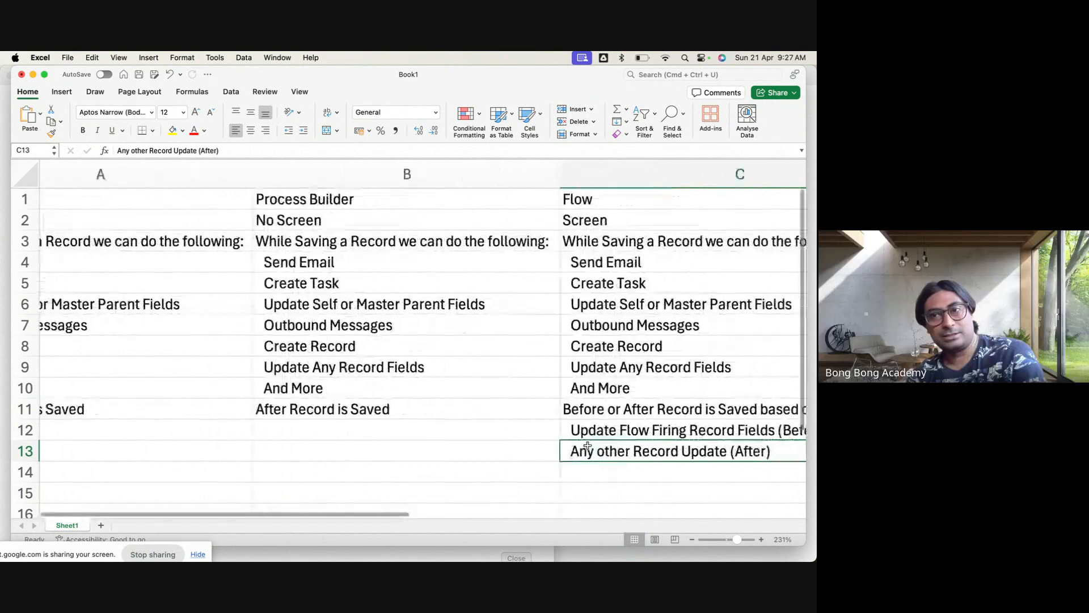
{"action": "scroll", "coordinate": [586, 445], "scroll_direction": "left", "scroll_amount": 5}
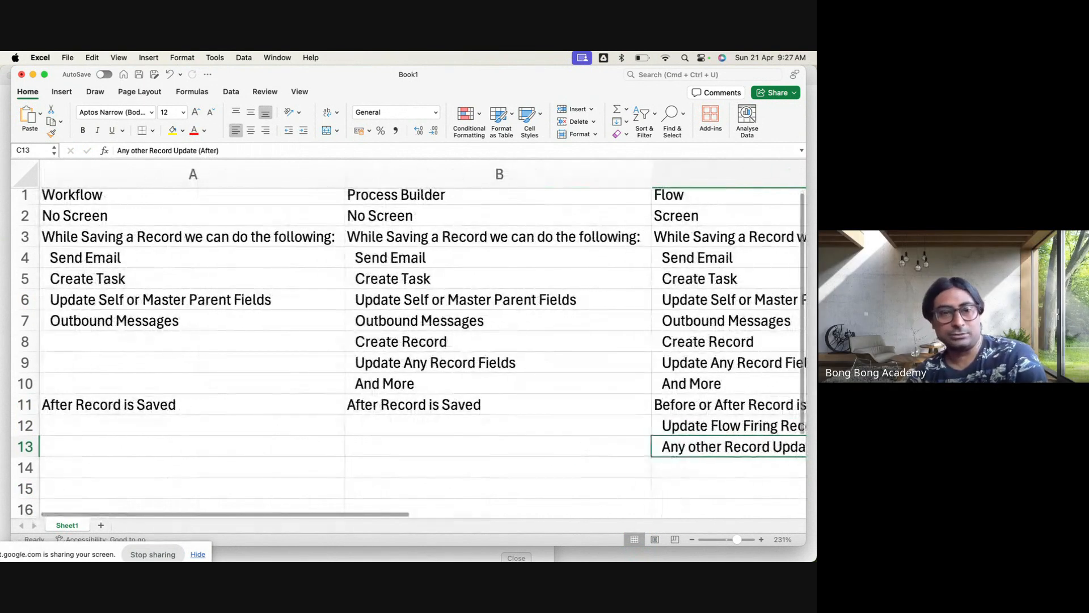
- Switch to Salesforce Setup in Chrome, search the setup pages for "workflow" and open Workflow Rules
{"action": "left_click", "coordinate": [158, 532]}
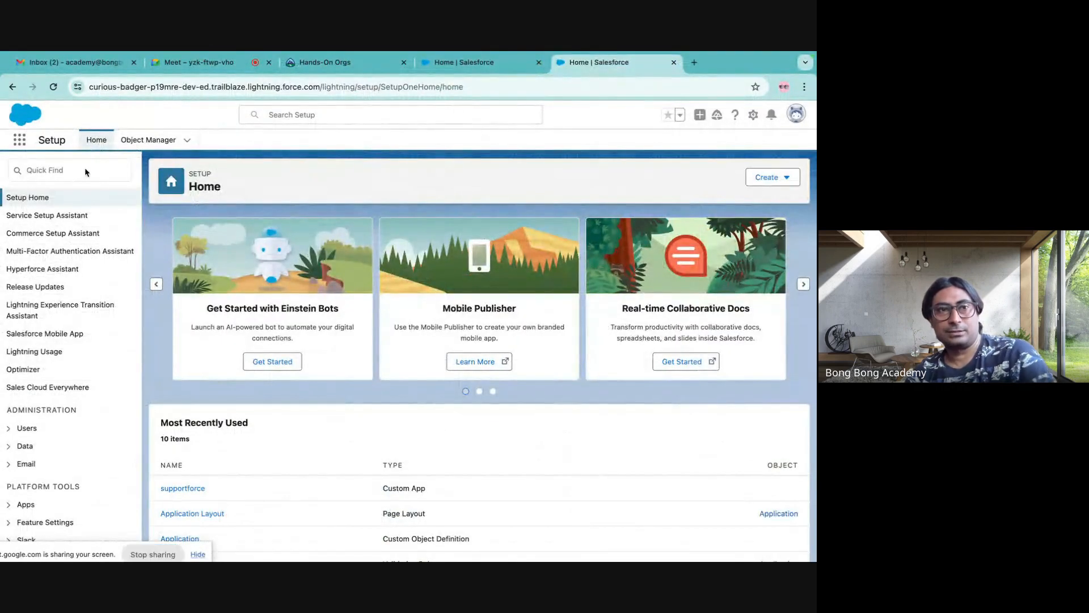
{"action": "left_click", "coordinate": [34, 170]}
{"action": "type", "text": "wor"}
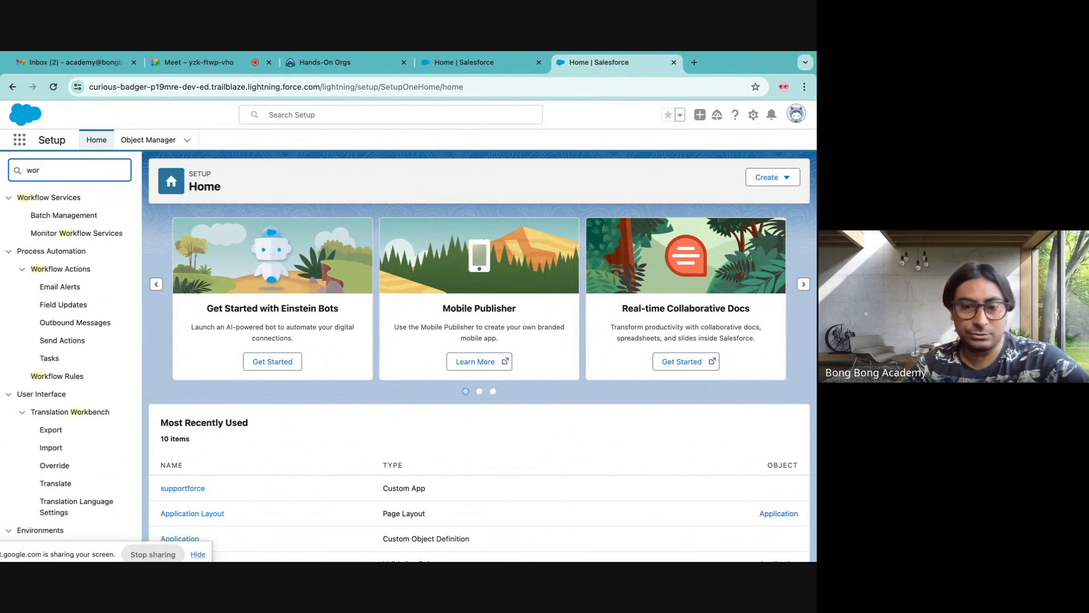
{"action": "type", "text": "flkflow"}
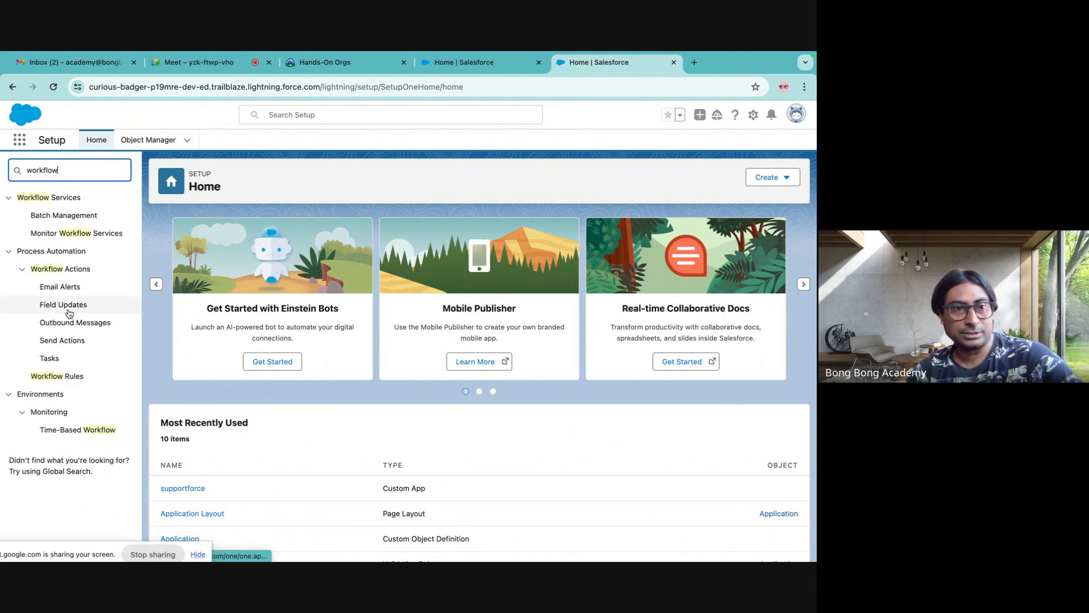
{"action": "left_click", "coordinate": [69, 379]}
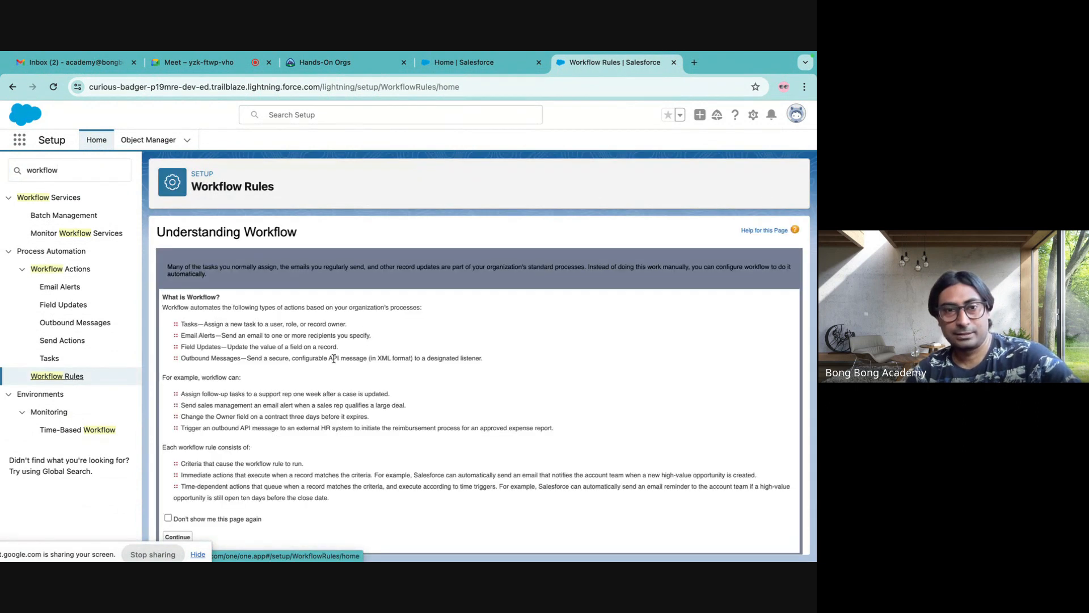
- Start a new workflow rule, continuing with Workflow Rules instead of Flow Builder, and choose Account as its object
{"action": "scroll", "coordinate": [334, 358], "scroll_direction": "down", "scroll_amount": 1}
{"action": "left_click", "coordinate": [177, 528]}
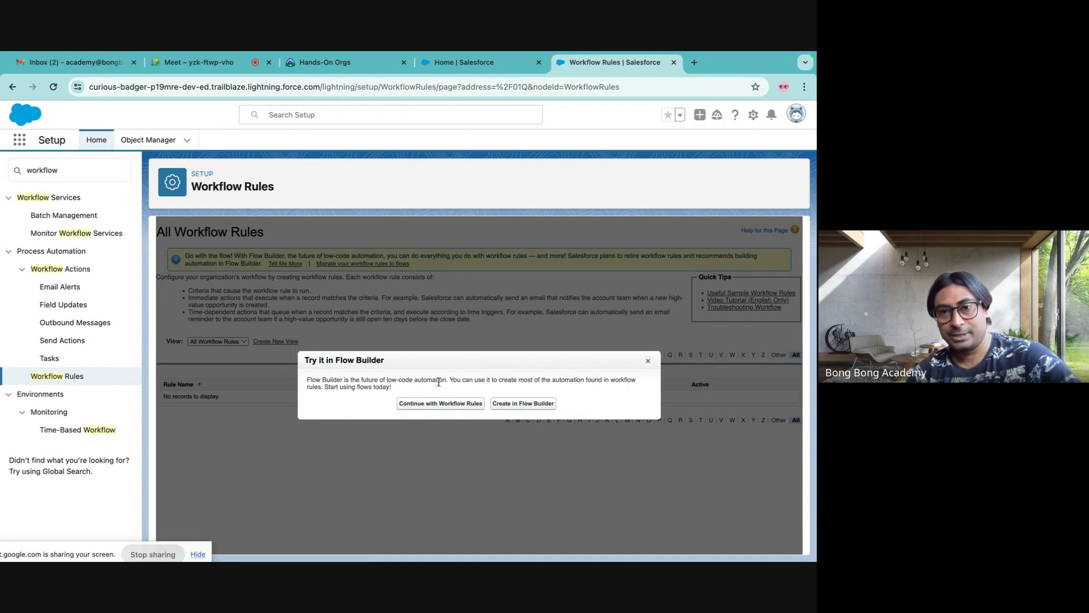
{"action": "left_click", "coordinate": [445, 405]}
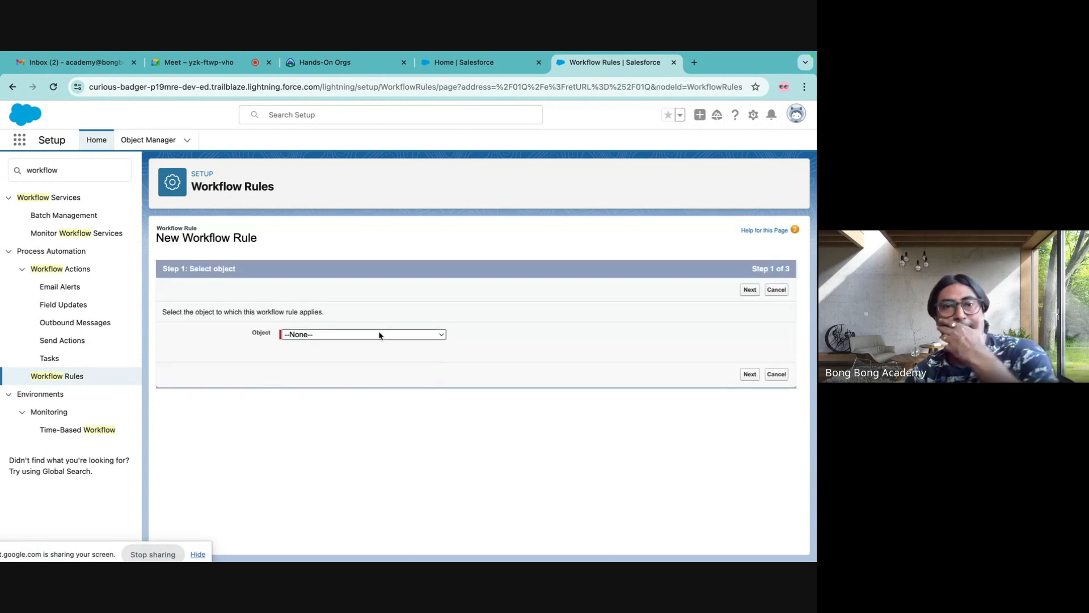
{"action": "left_click", "coordinate": [379, 335]}
{"action": "left_click", "coordinate": [360, 349]}
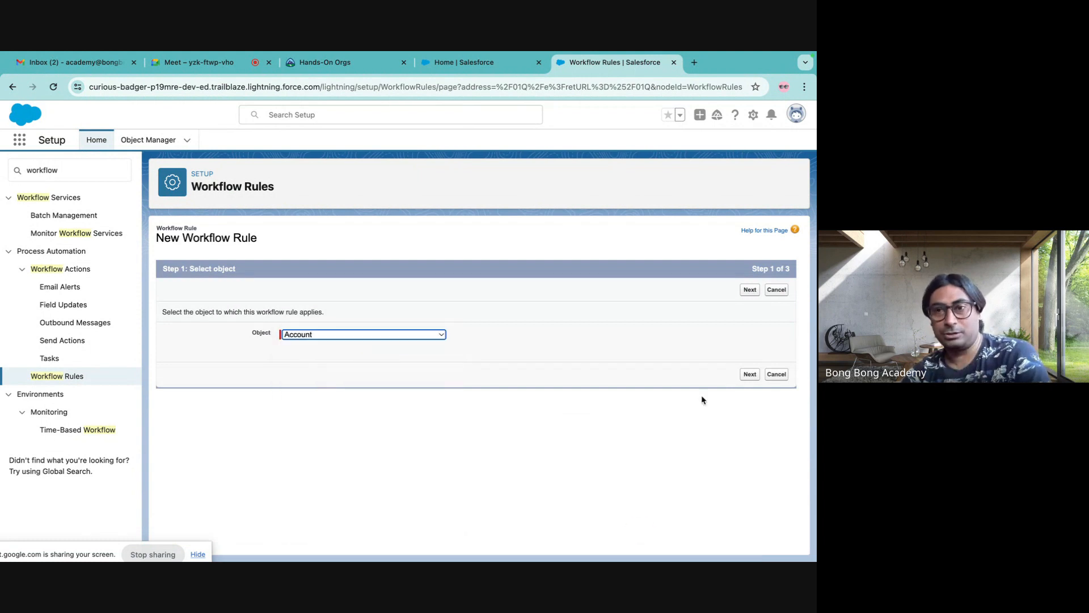
{"action": "left_click", "coordinate": [750, 375]}
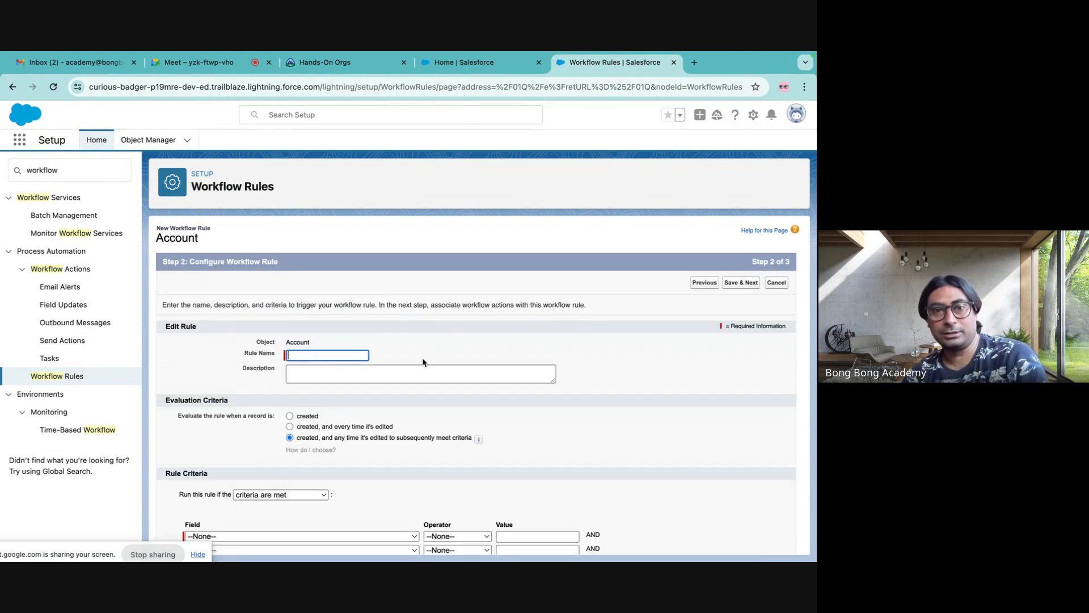
- Name the new Account workflow rule "Account Activated"
{"action": "scroll", "coordinate": [361, 346], "scroll_direction": "down", "scroll_amount": 3}
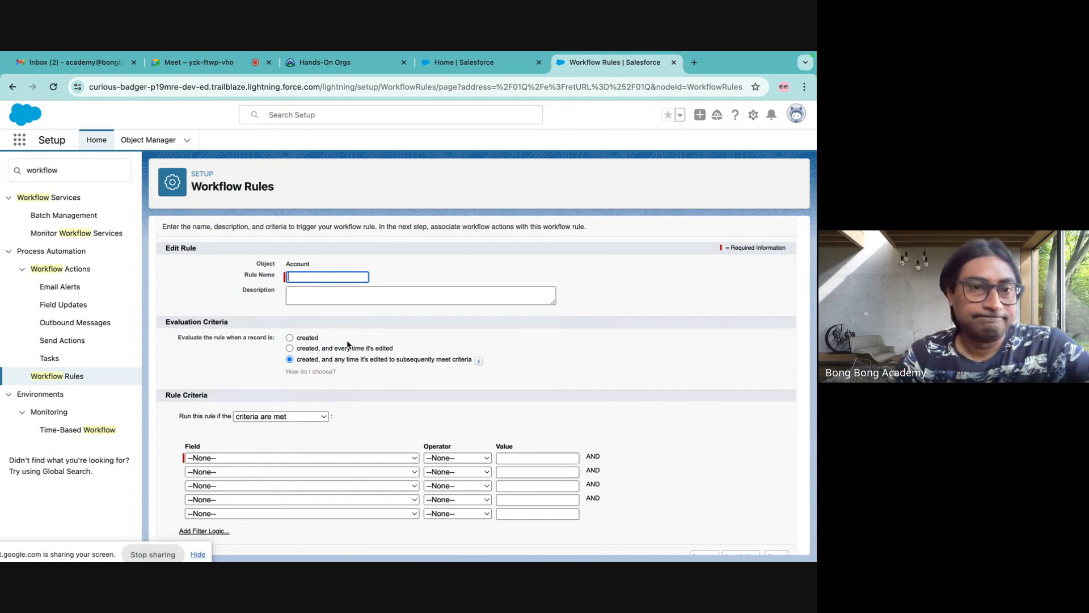
{"action": "type", "text": "Account"}
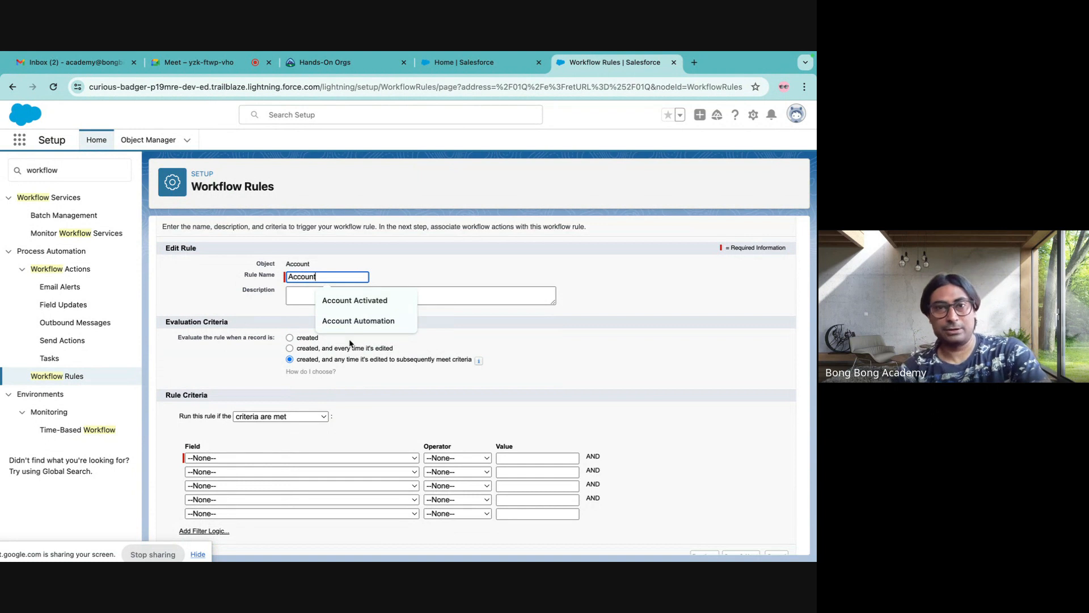
{"action": "key", "text": "Down"}
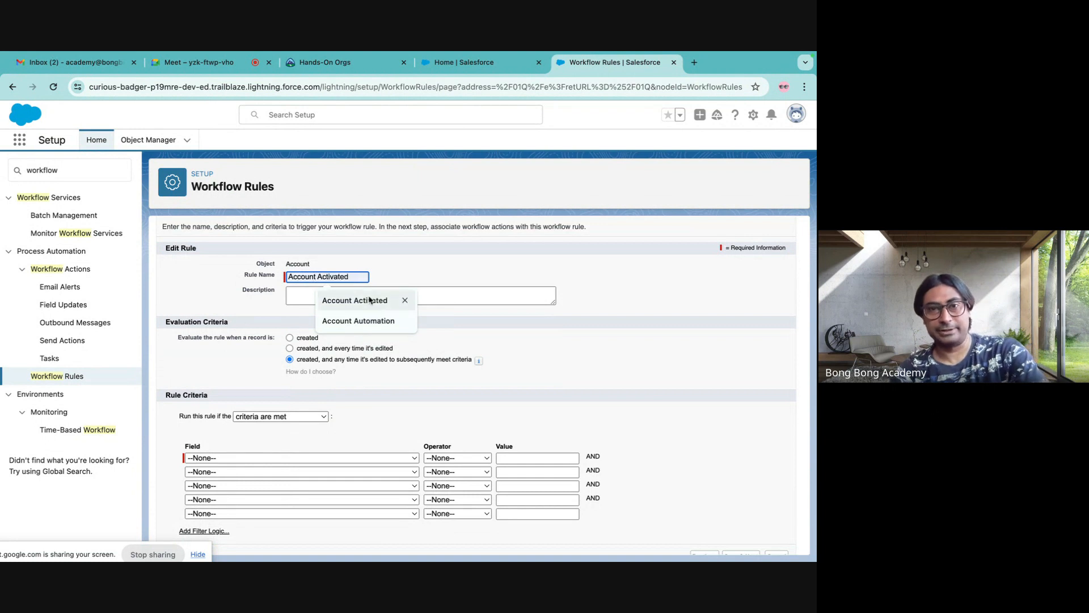
{"action": "key", "text": "Return"}
{"action": "scroll", "coordinate": [437, 338], "scroll_direction": "down", "scroll_amount": 1}
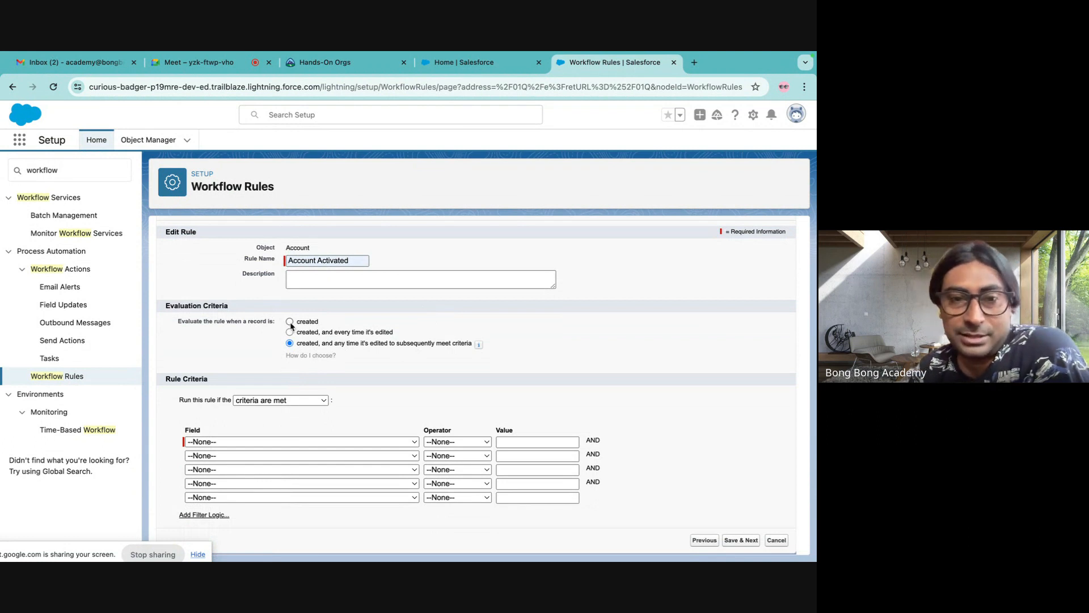
- Examine the two evaluation options that cover edited records, including the explanation of "subsequently meet criteria"
{"action": "left_click_drag", "start_coordinate": [297, 333], "coordinate": [420, 339]}
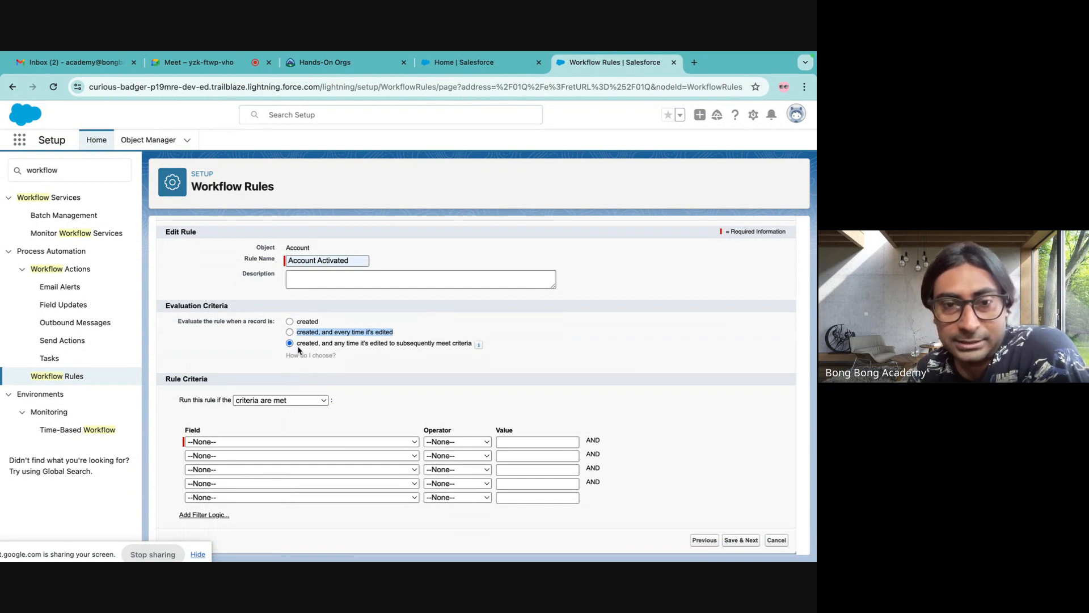
{"action": "left_click_drag", "start_coordinate": [299, 345], "coordinate": [477, 345]}
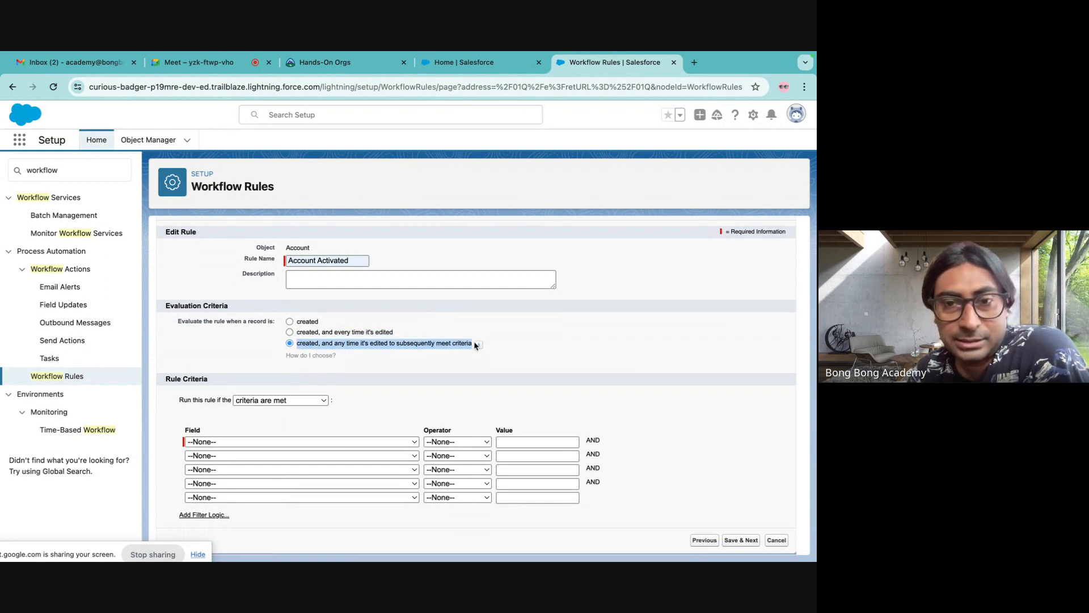
{"action": "mouse_move", "coordinate": [477, 345]}
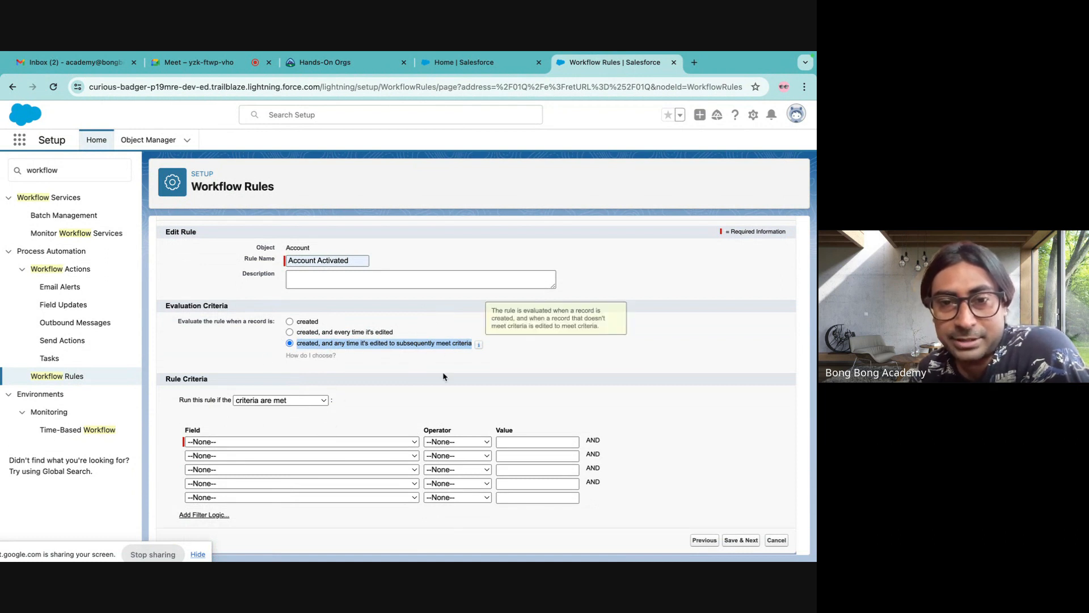
{"action": "left_click", "coordinate": [370, 389]}
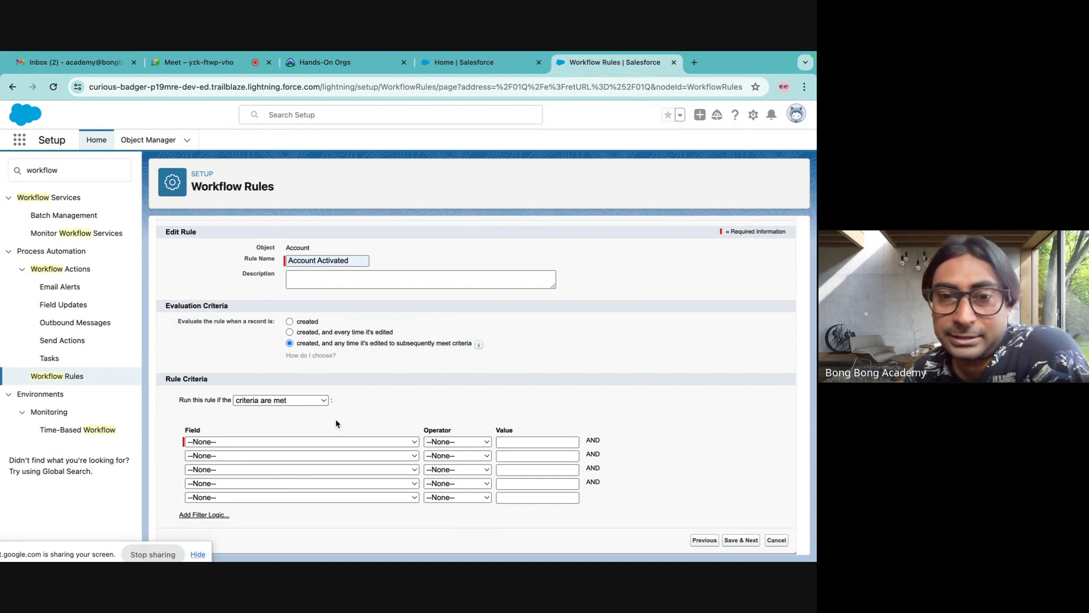
- Set the first rule criterion to Account: Active equals Yes, picking the value from the picklist lookup
{"action": "left_click", "coordinate": [357, 446]}
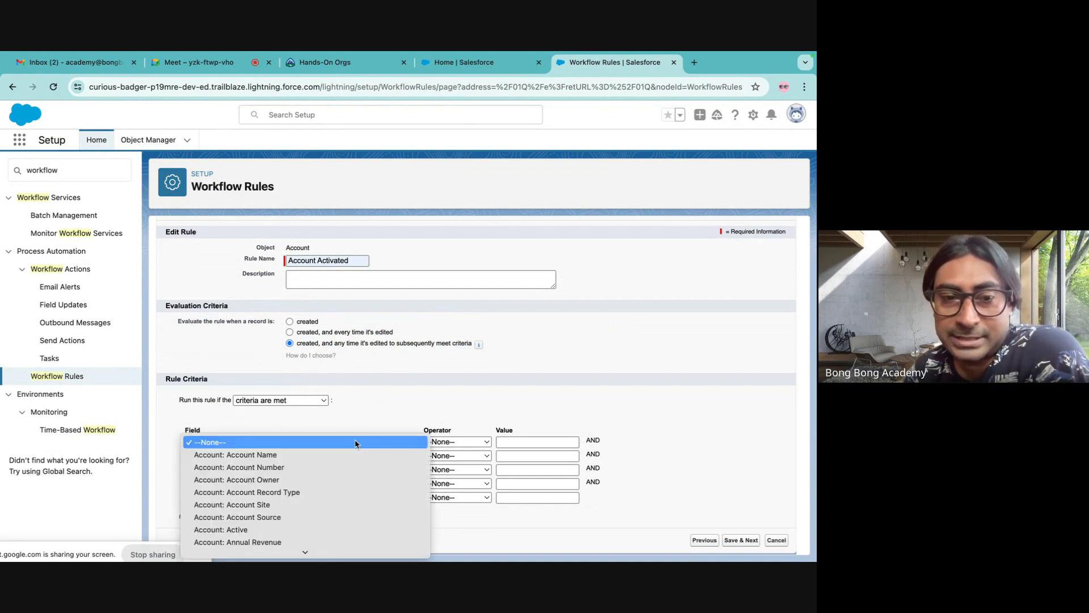
{"action": "left_click", "coordinate": [273, 529]}
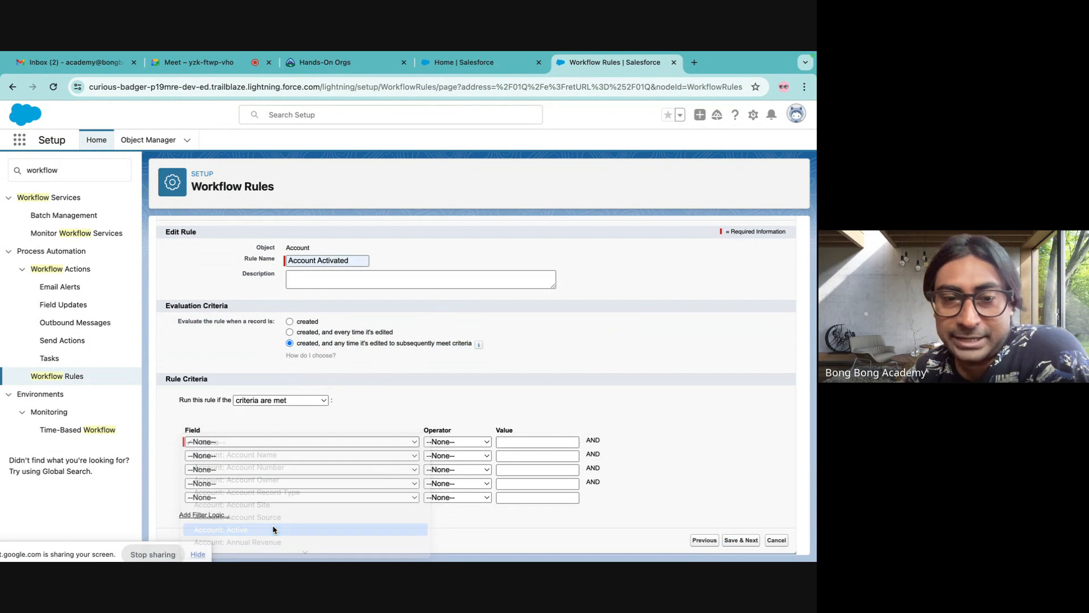
{"action": "left_click", "coordinate": [469, 445]}
{"action": "left_click", "coordinate": [469, 452]}
{"action": "left_click", "coordinate": [589, 442]}
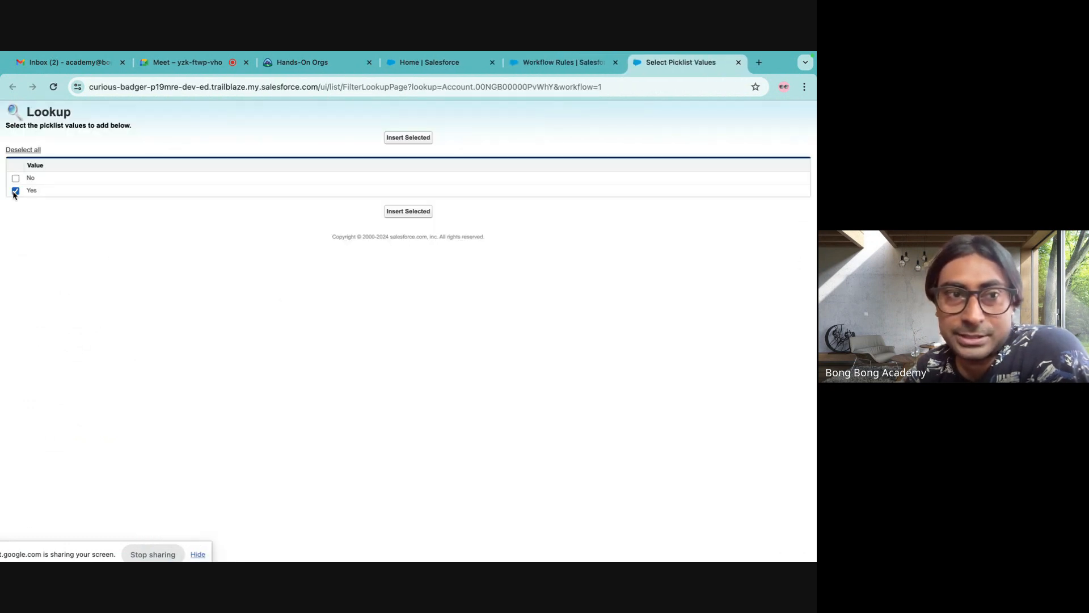
{"action": "left_click", "coordinate": [15, 190]}
{"action": "left_click", "coordinate": [404, 138]}
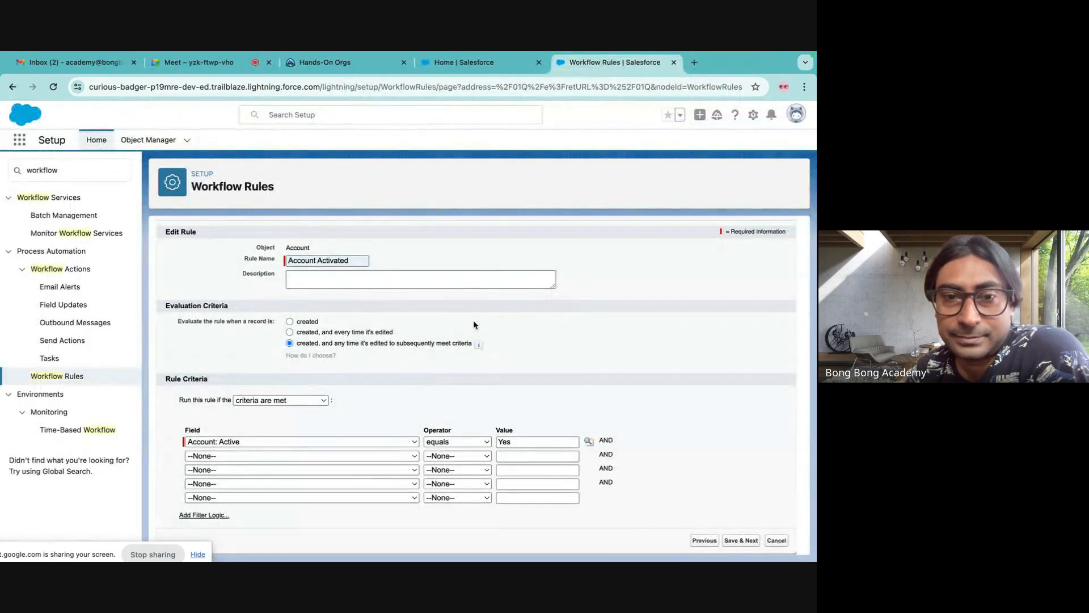
- Try the "created" and "created, and every time it's edited" evaluation options, then reselect "created, and any time it's edited to subsequently meet criteria"
{"action": "left_click", "coordinate": [289, 321]}
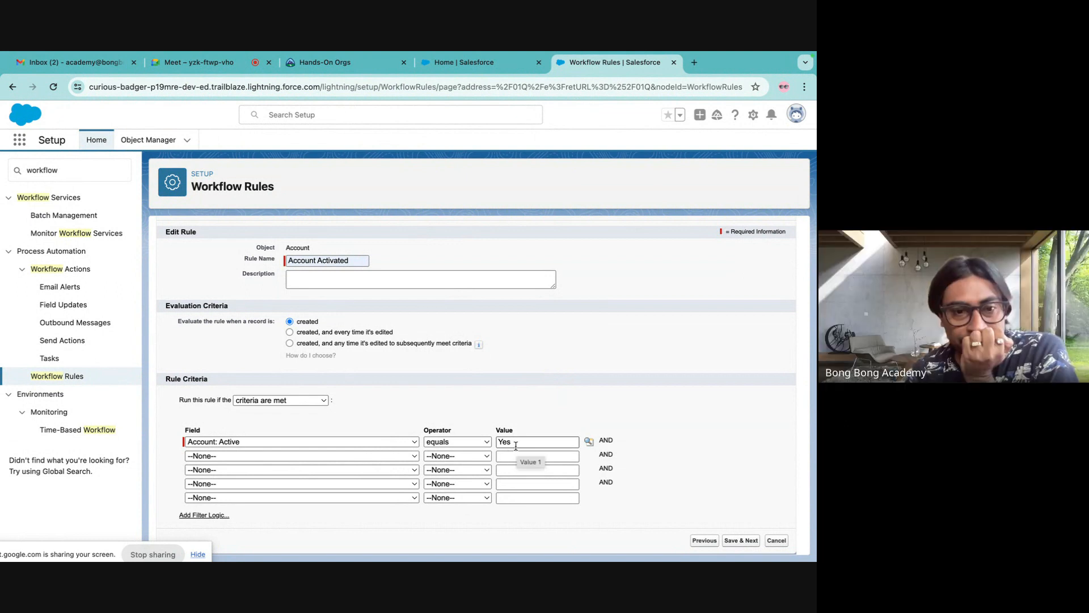
{"action": "left_click", "coordinate": [306, 400]}
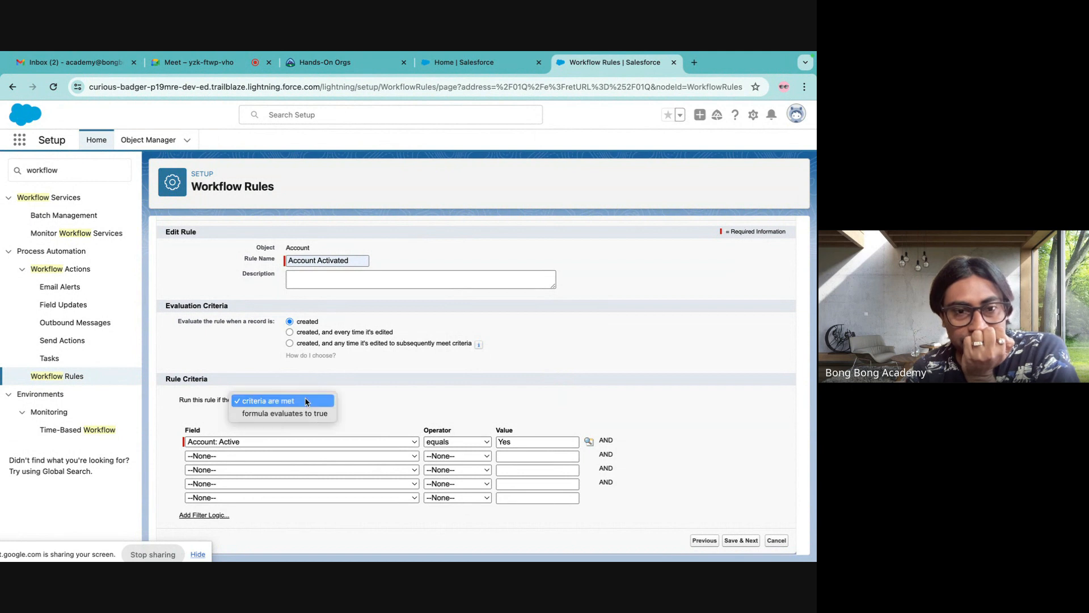
{"action": "left_click", "coordinate": [306, 399]}
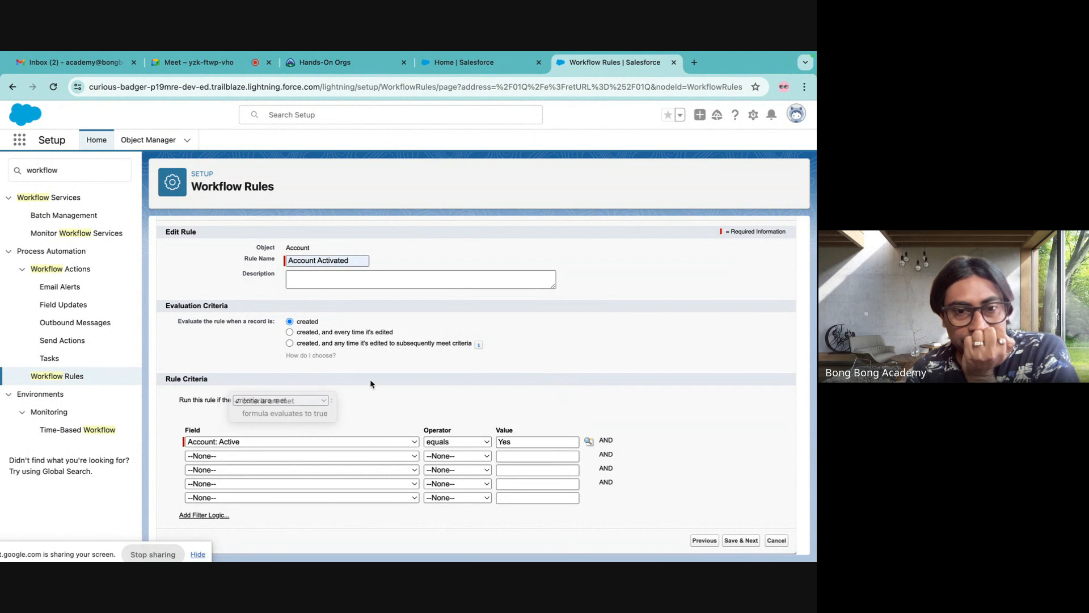
{"action": "left_click", "coordinate": [290, 331]}
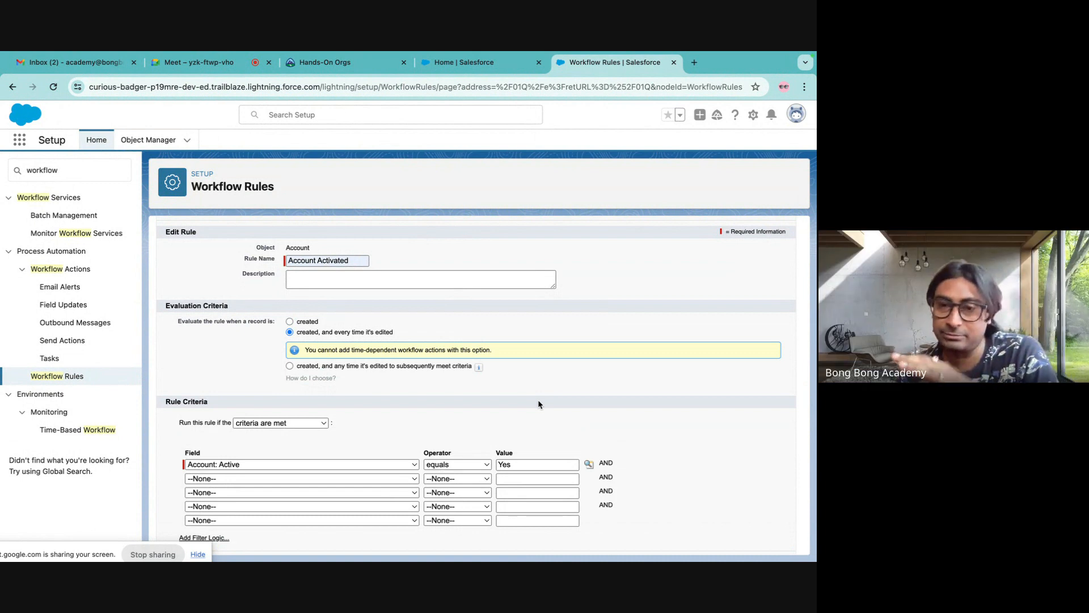
{"action": "left_click", "coordinate": [290, 366]}
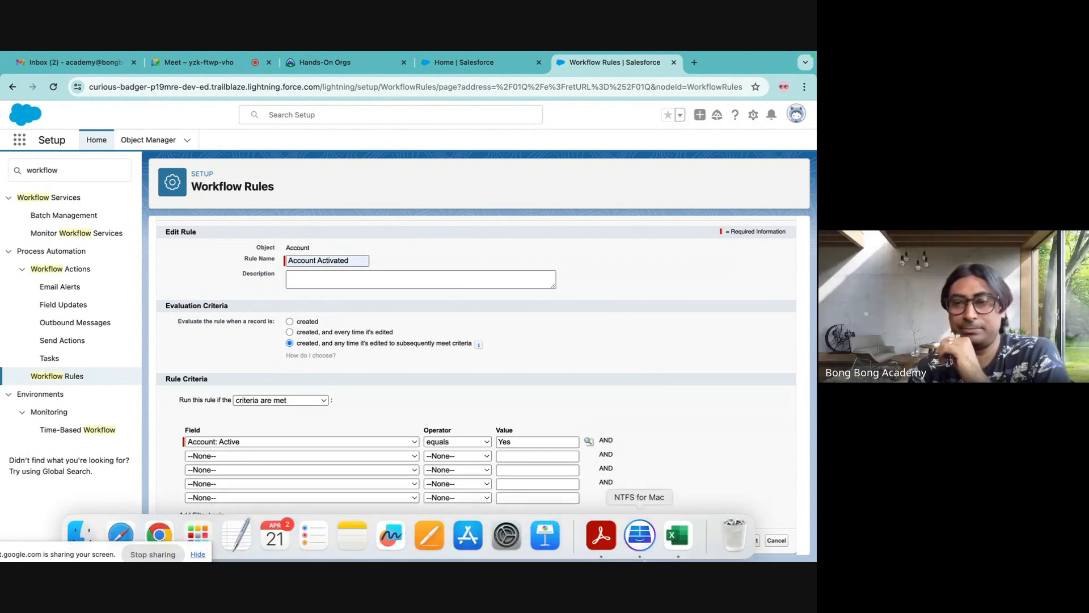
- Switch to Excel and add a new worksheet to the Book1 workbook
{"action": "left_click", "coordinate": [672, 535]}
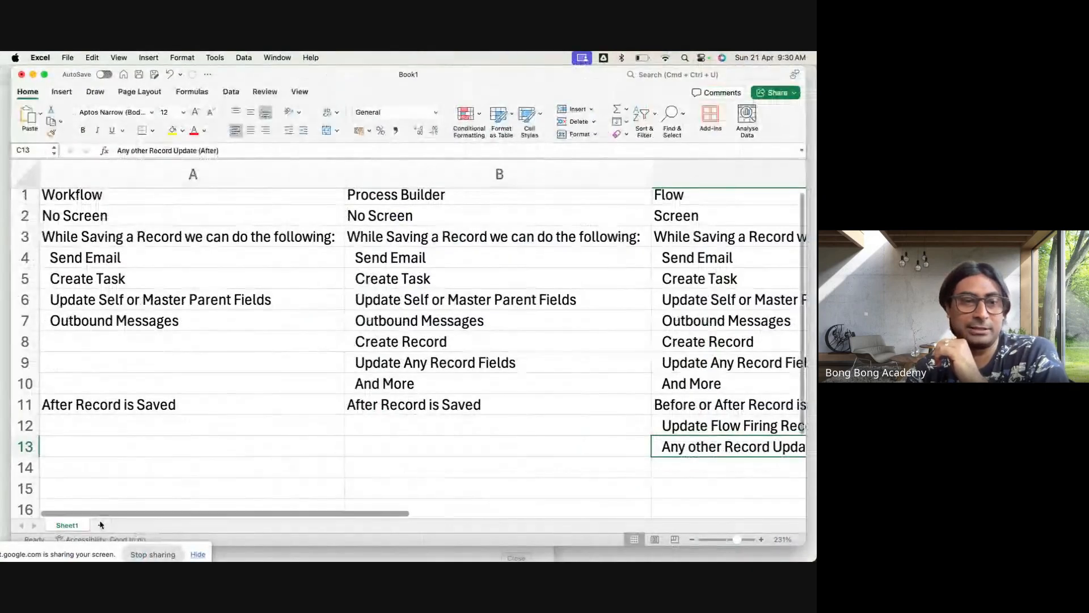
{"action": "left_click", "coordinate": [101, 524]}
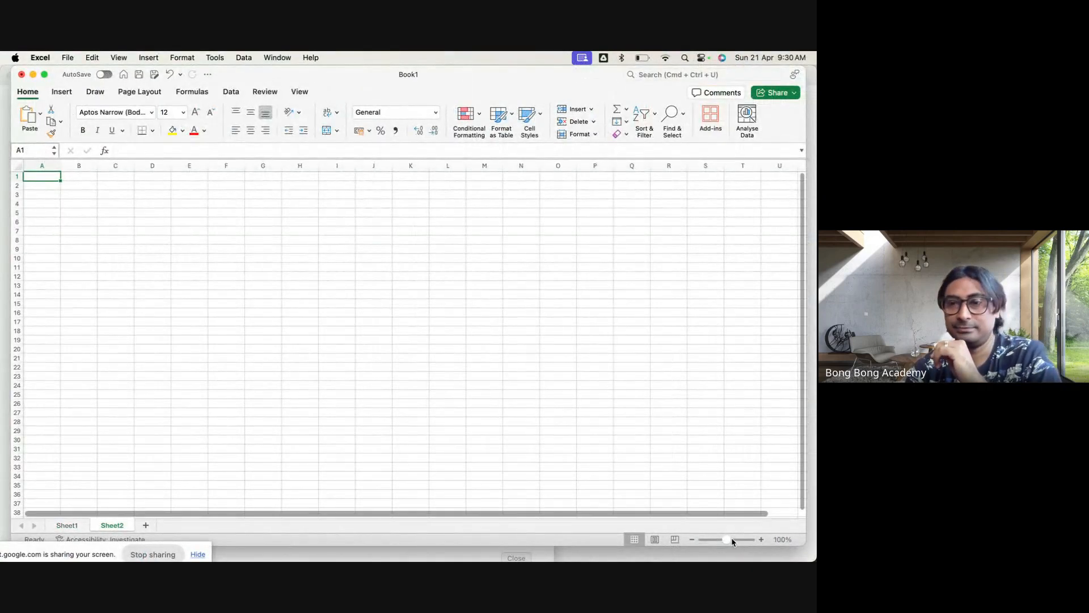
{"action": "left_click_drag", "start_coordinate": [726, 539], "coordinate": [734, 543]}
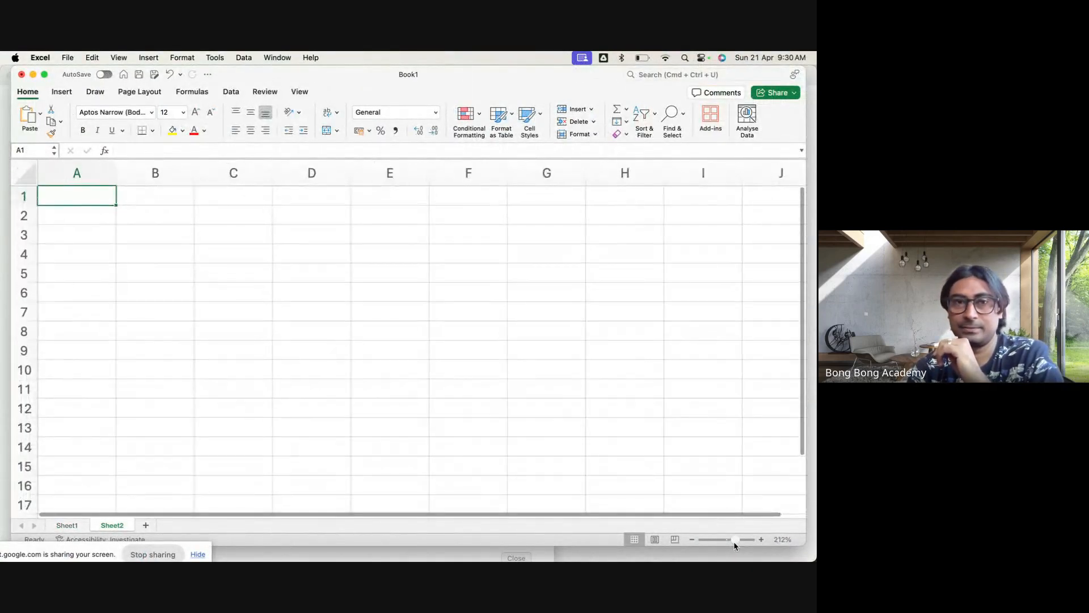
- Enter the column headers "Create" in B2 and "Update" in C2 of the new sheet
{"action": "left_click", "coordinate": [128, 219]}
{"action": "type", "text": "Creta"}
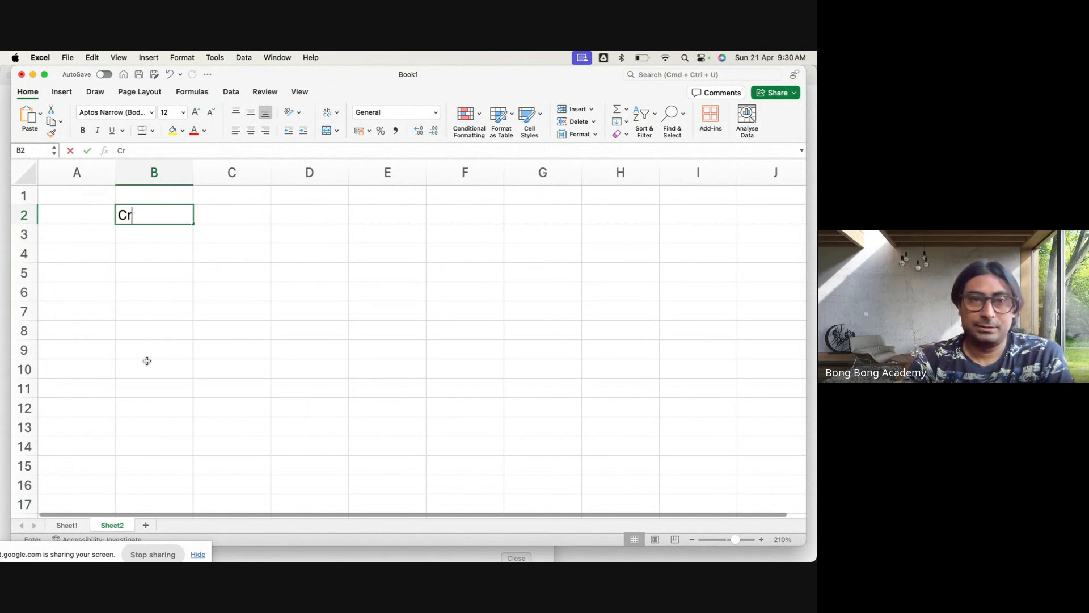
{"action": "key", "text": "BackSpace"}
{"action": "key", "text": "BackSpace"}
{"action": "type", "text": "ate"}
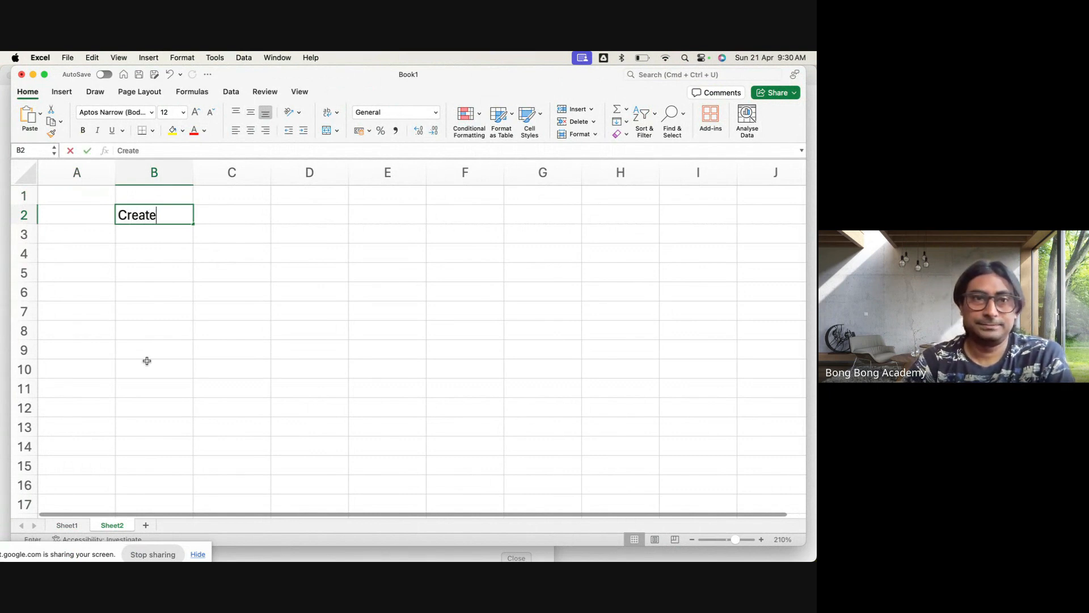
{"action": "left_click", "coordinate": [250, 216]}
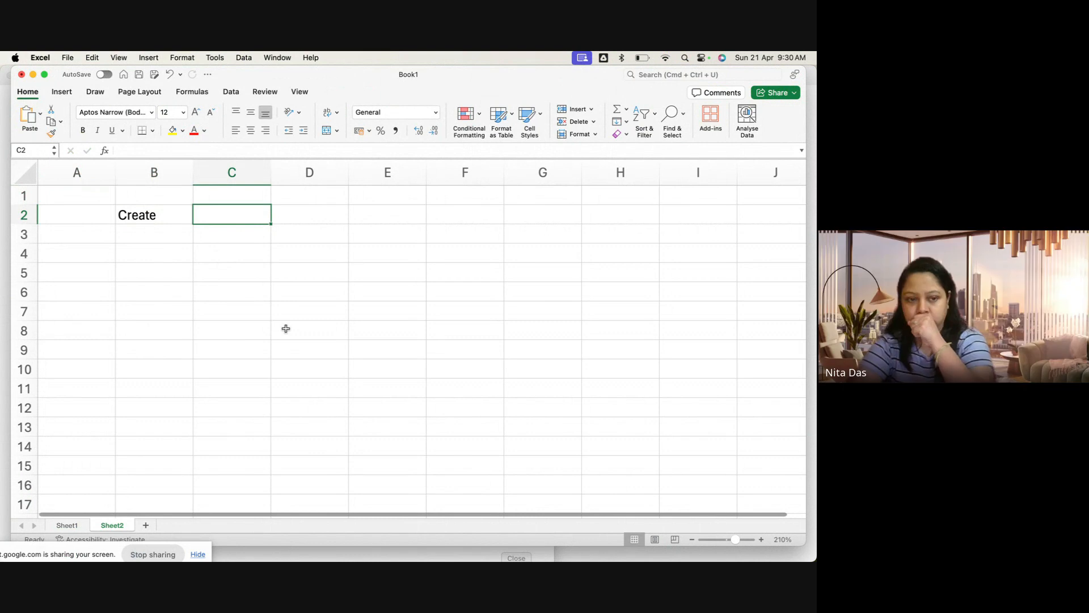
{"action": "type", "text": "Update"}
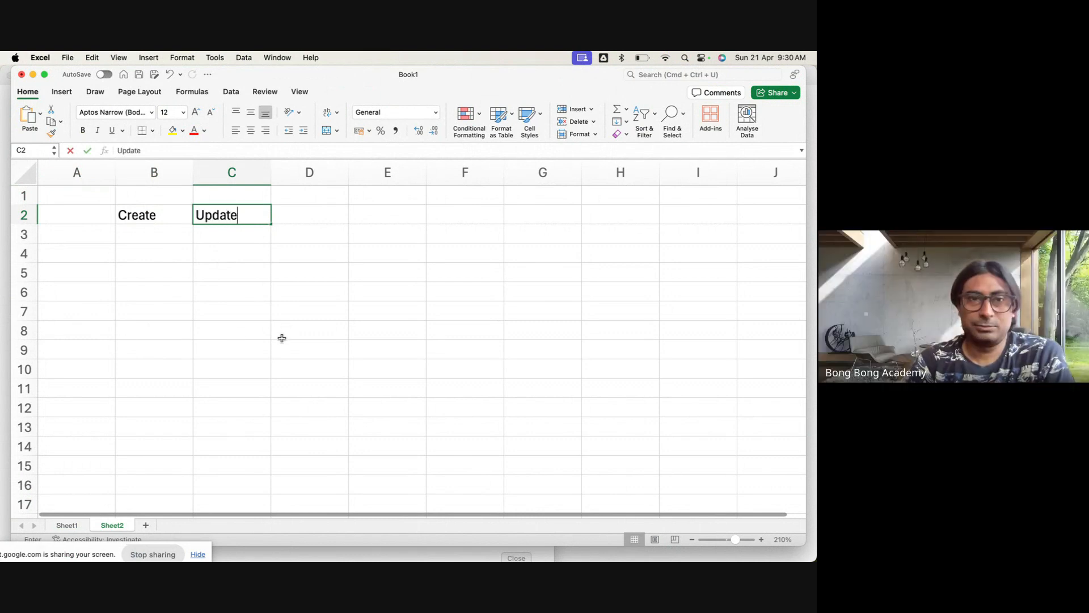
{"action": "left_click", "coordinate": [166, 270]}
{"action": "left_click", "coordinate": [144, 233]}
{"action": "type", "text": "Active"}
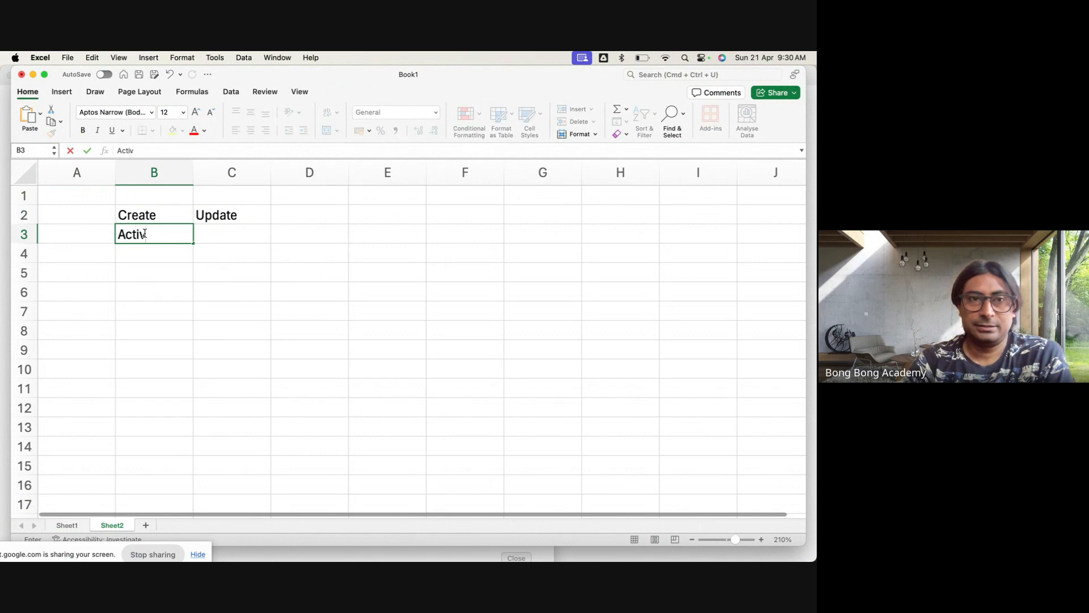
{"action": "key", "text": "BackSpace"}
{"action": "key", "text": "BackSpace"}
{"action": "key", "text": "BackSpace"}
{"action": "key", "text": "BackSpace"}
{"action": "key", "text": "BackSpace"}
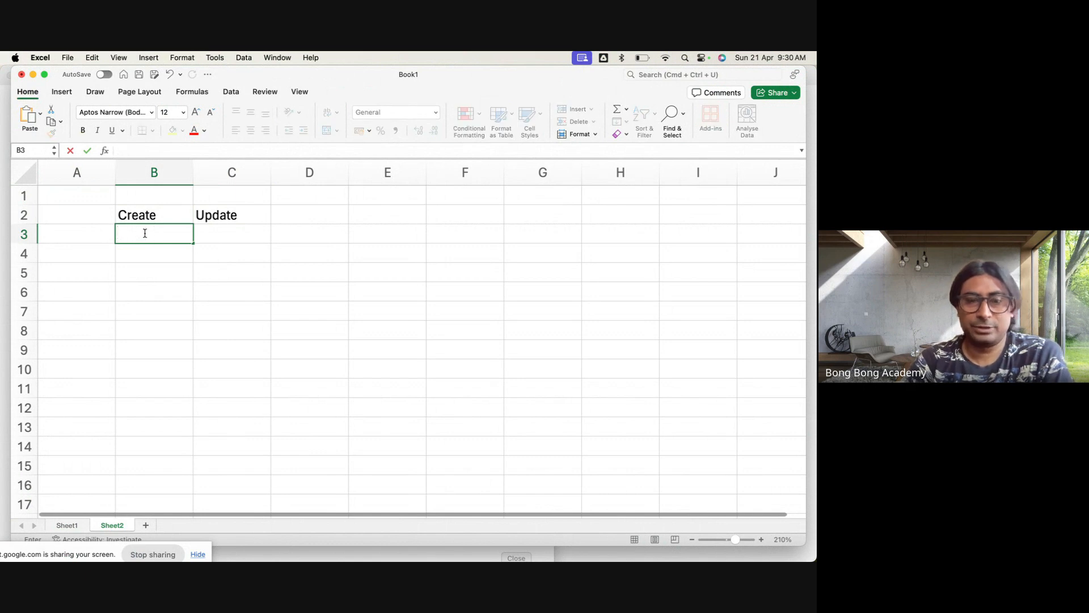
- Fill the first row under the headers with "No" in B3 and "No" in C3
{"action": "type", "text": "No"}
{"action": "left_click", "coordinate": [139, 246]}
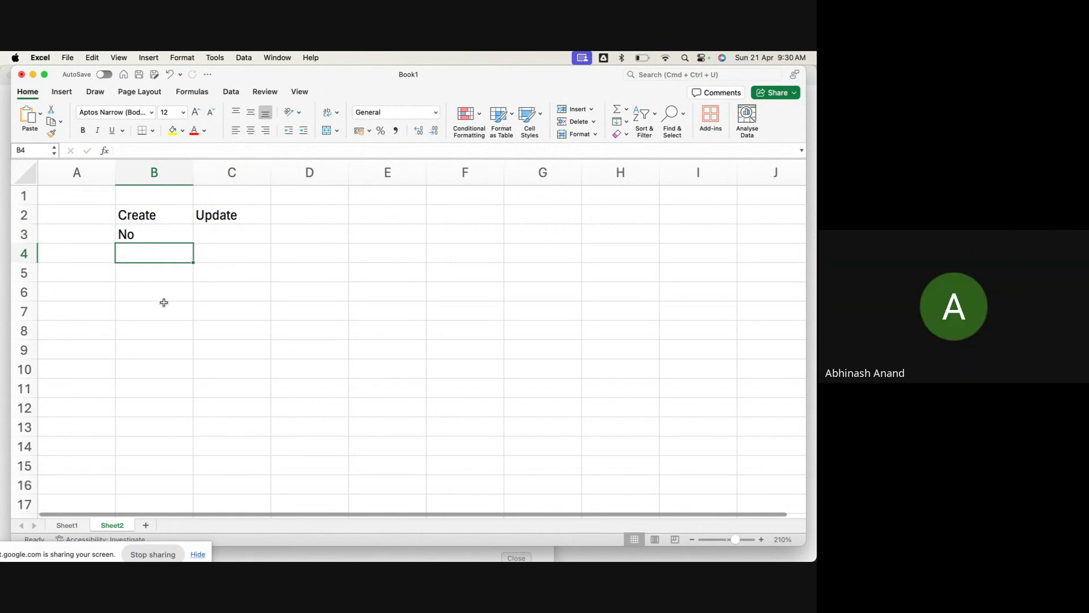
{"action": "left_click", "coordinate": [218, 237]}
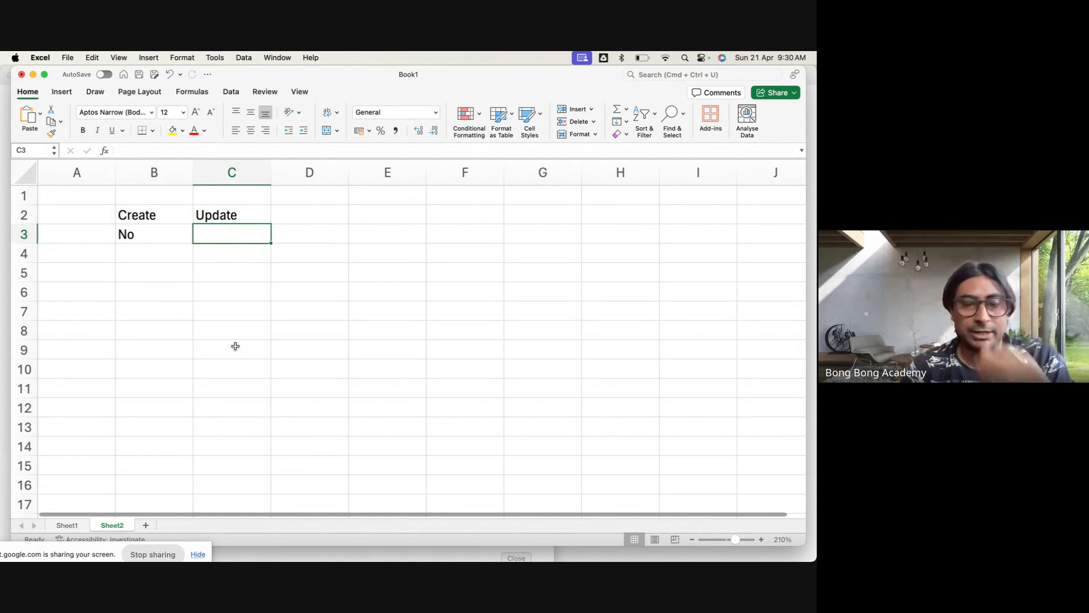
{"action": "type", "text": "No"}
{"action": "left_click", "coordinate": [246, 311]}
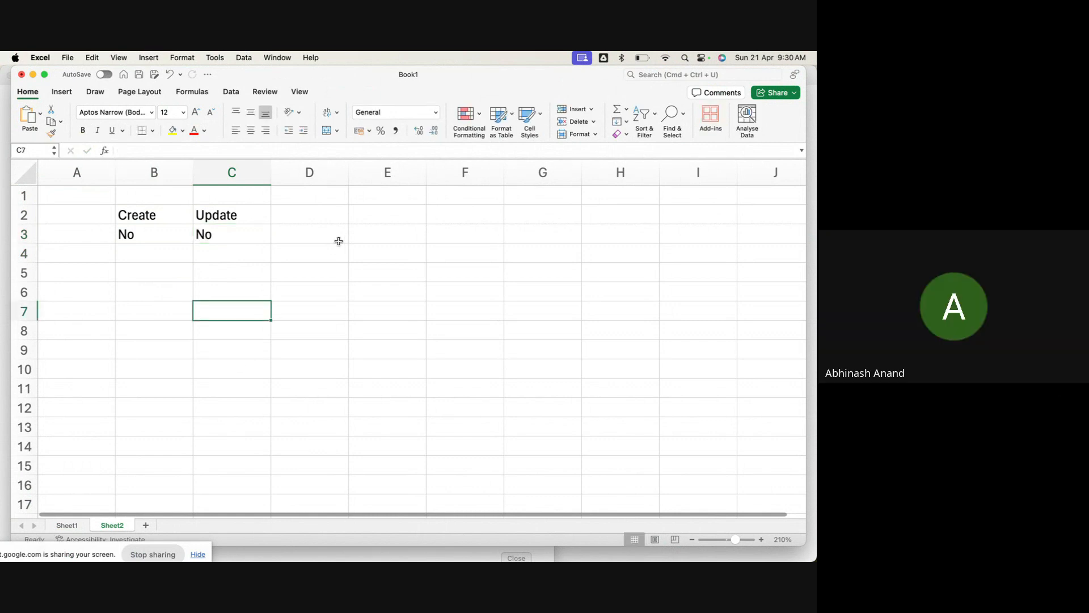
- Fill the second row under the headers with "Yes" in B4 and "Yes" in C4
{"action": "left_click", "coordinate": [130, 257]}
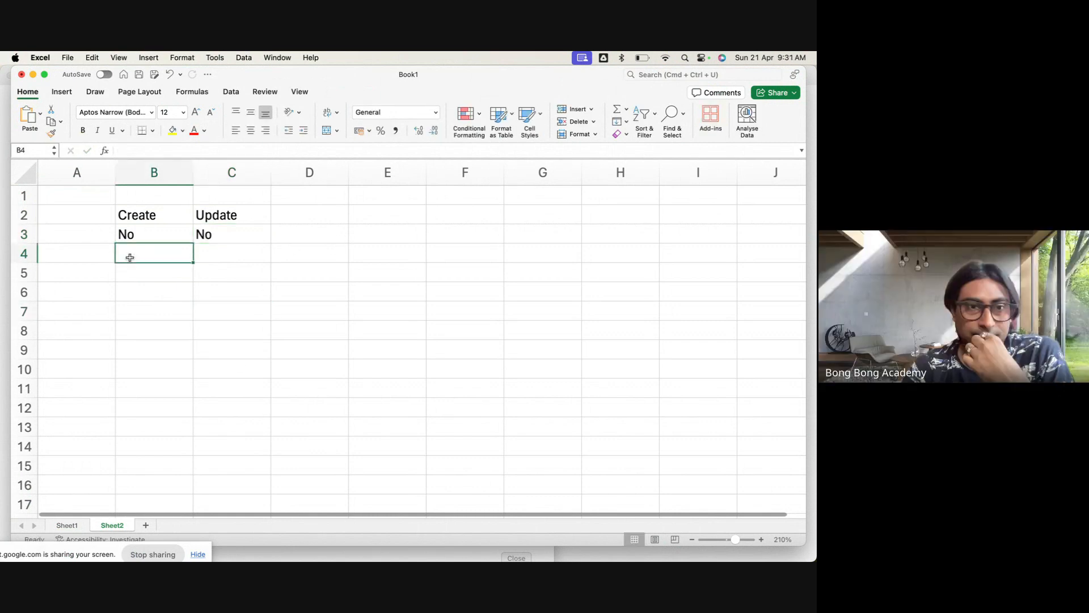
{"action": "type", "text": "Yes"}
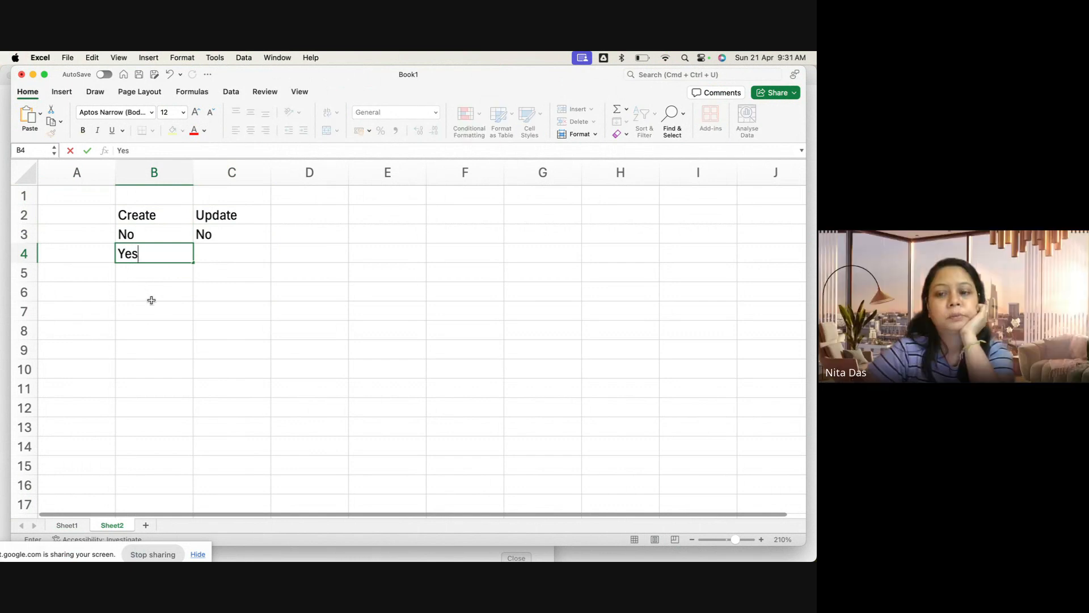
{"action": "left_click", "coordinate": [150, 306]}
{"action": "left_click", "coordinate": [240, 249]}
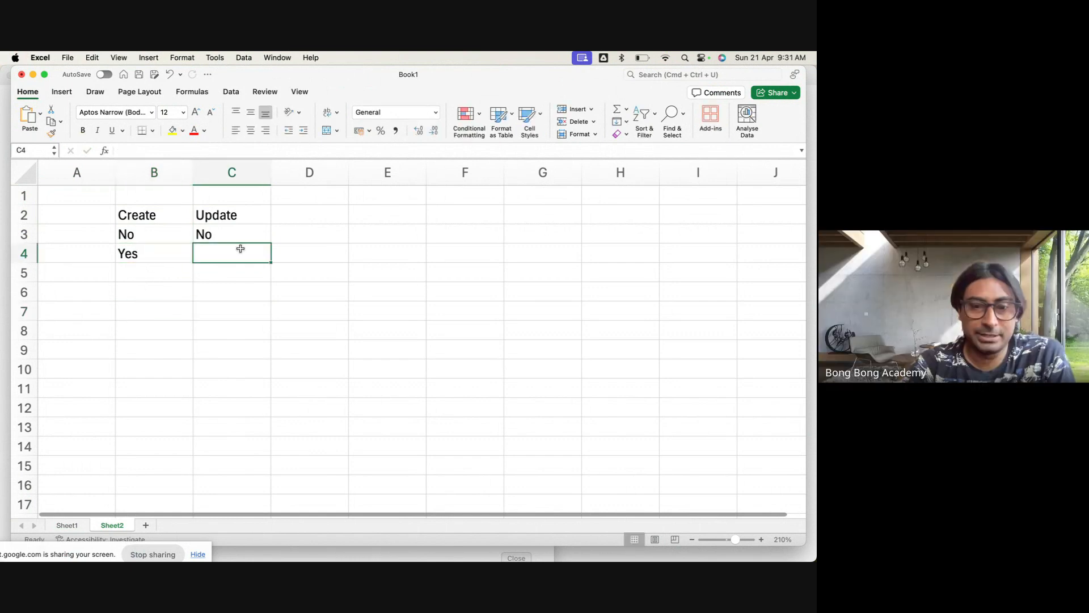
{"action": "type", "text": "Yes"}
{"action": "left_click", "coordinate": [224, 292]}
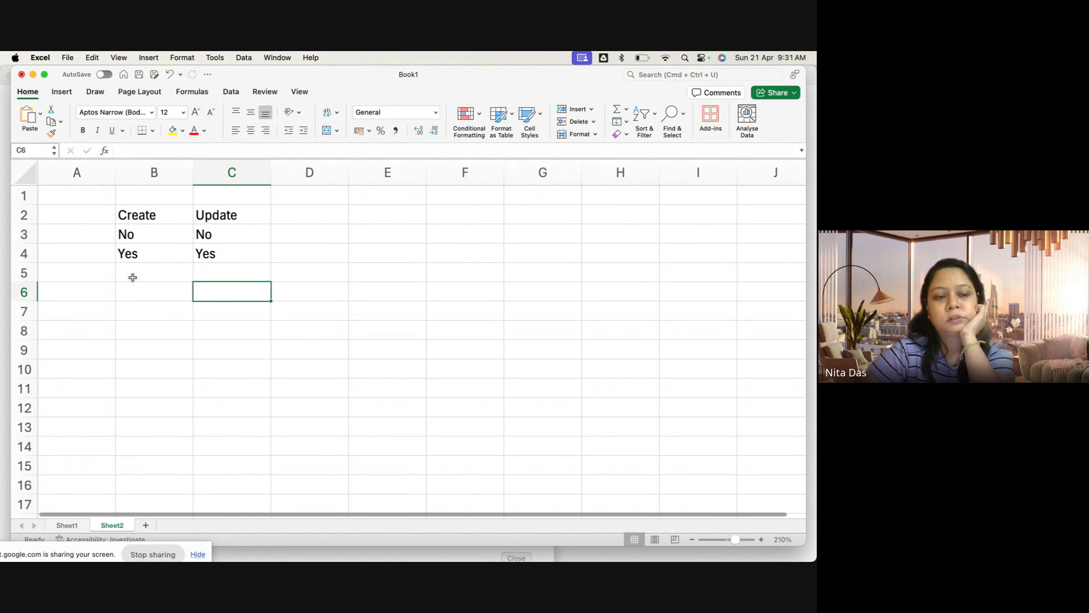
- Highlight cell C4 with a yellow fill
{"action": "left_click", "coordinate": [224, 254]}
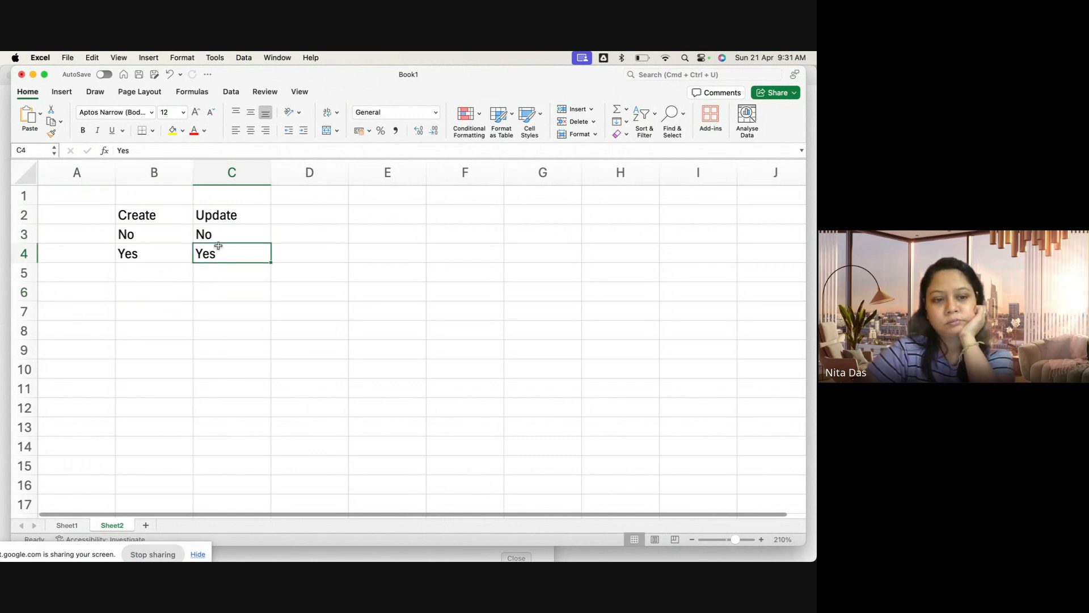
{"action": "left_click", "coordinate": [173, 134]}
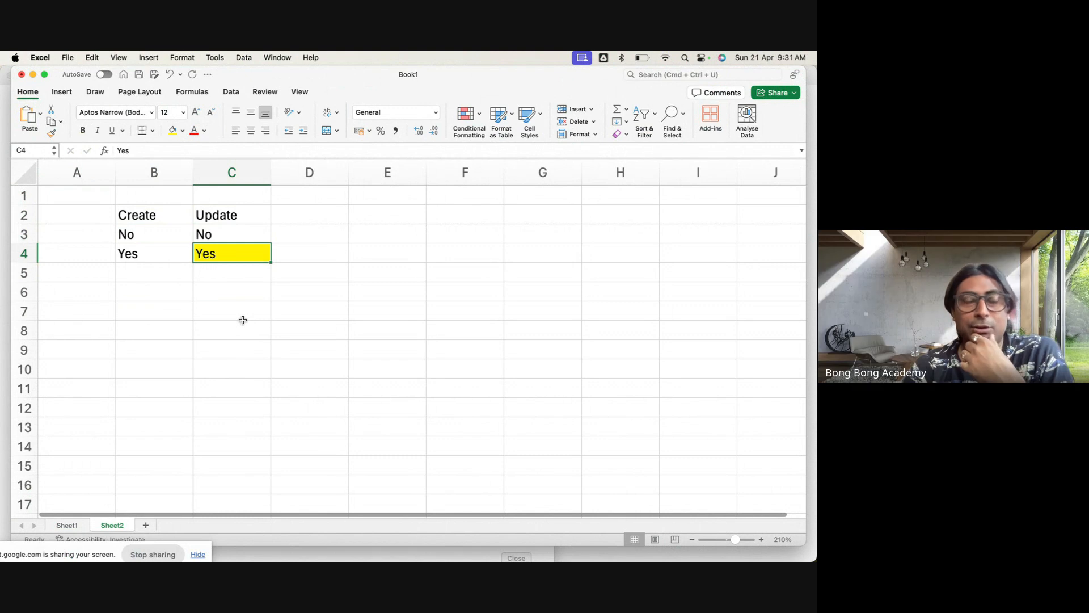
{"action": "left_click", "coordinate": [243, 320]}
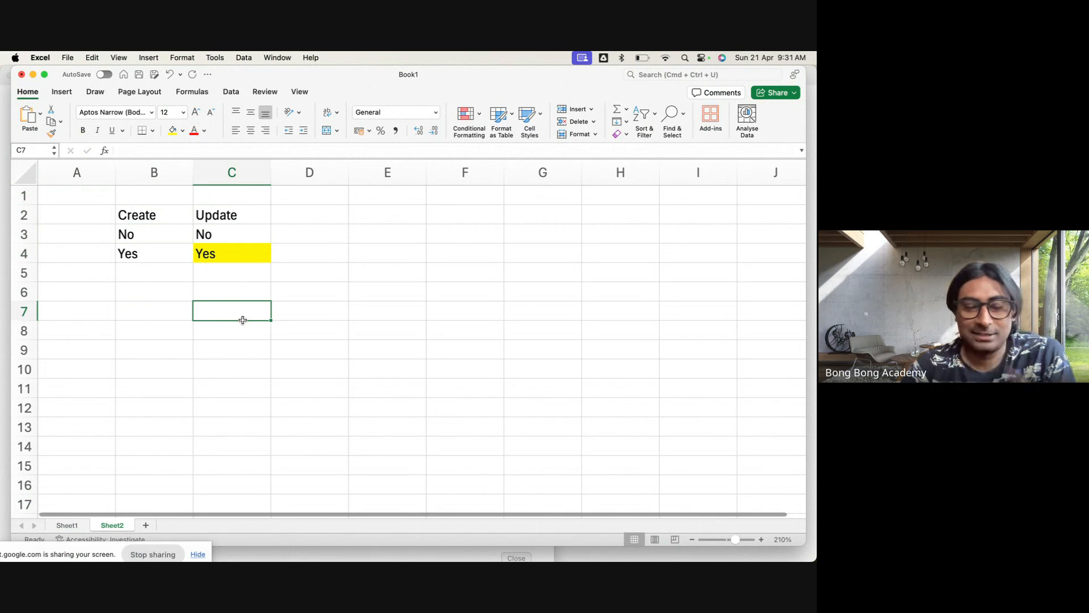
{"action": "left_click", "coordinate": [215, 251]}
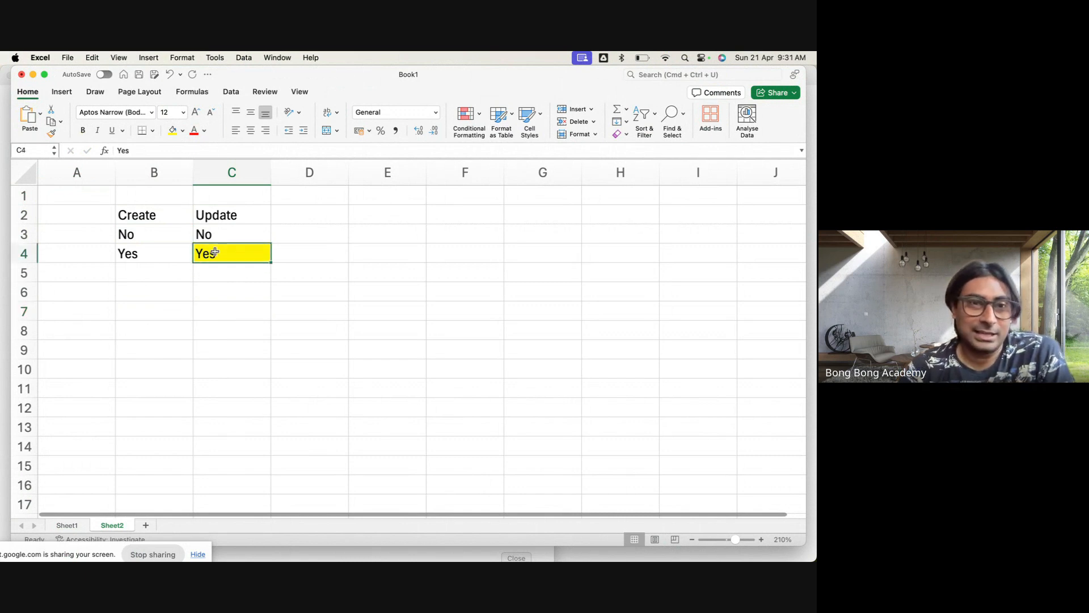
{"action": "left_click", "coordinate": [222, 173]}
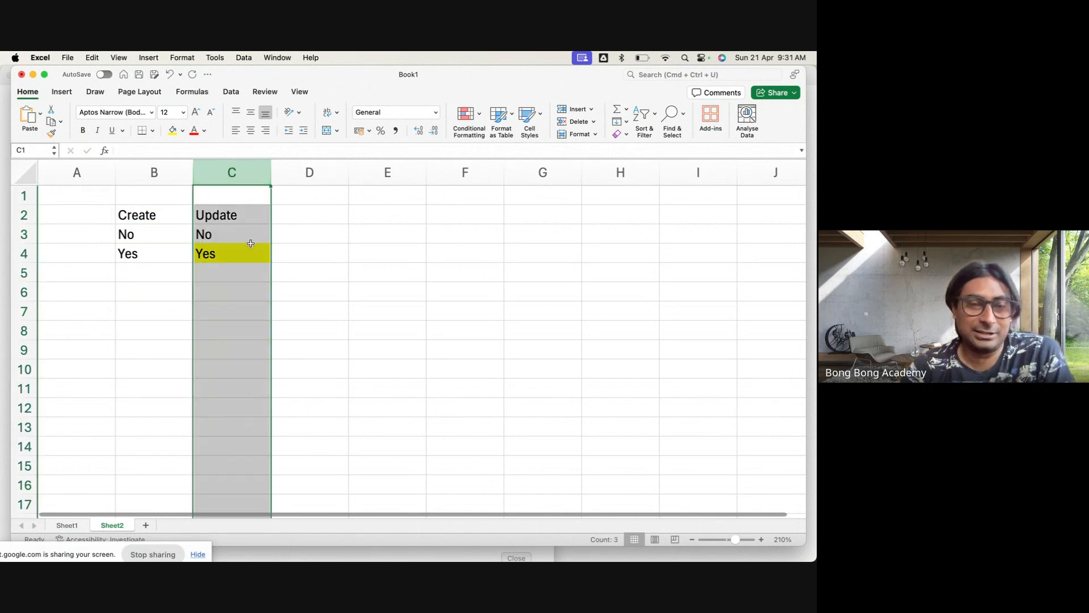
{"action": "left_click", "coordinate": [295, 253]}
{"action": "left_click", "coordinate": [213, 255]}
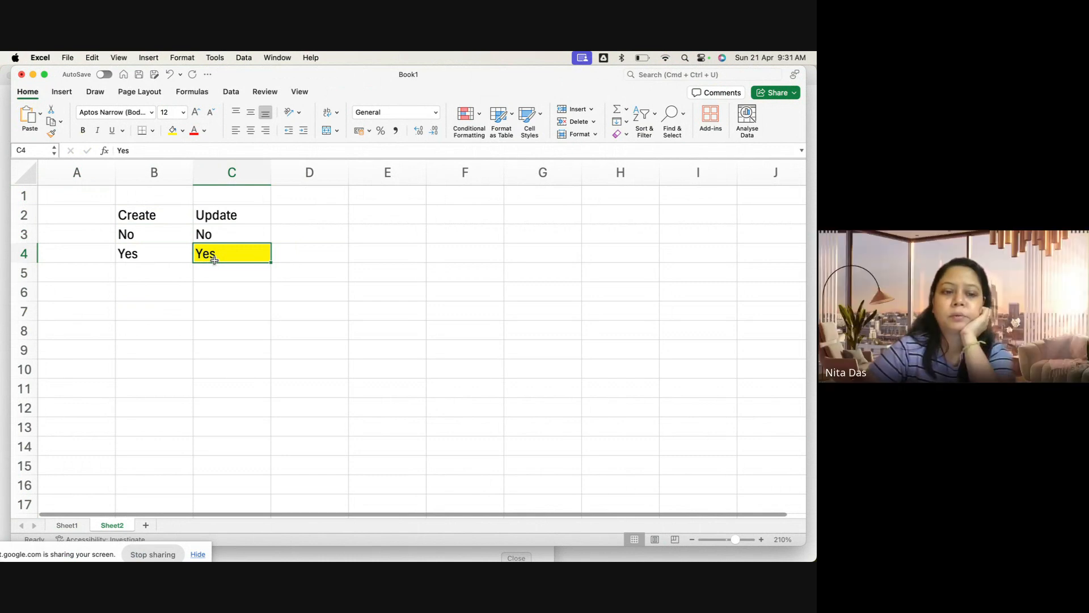
- Change the C2 header to "Update 1" and add an "Update 2" header in D2
{"action": "double_click", "coordinate": [240, 219]}
{"action": "type", "text": "1"}
{"action": "left_click", "coordinate": [314, 207]}
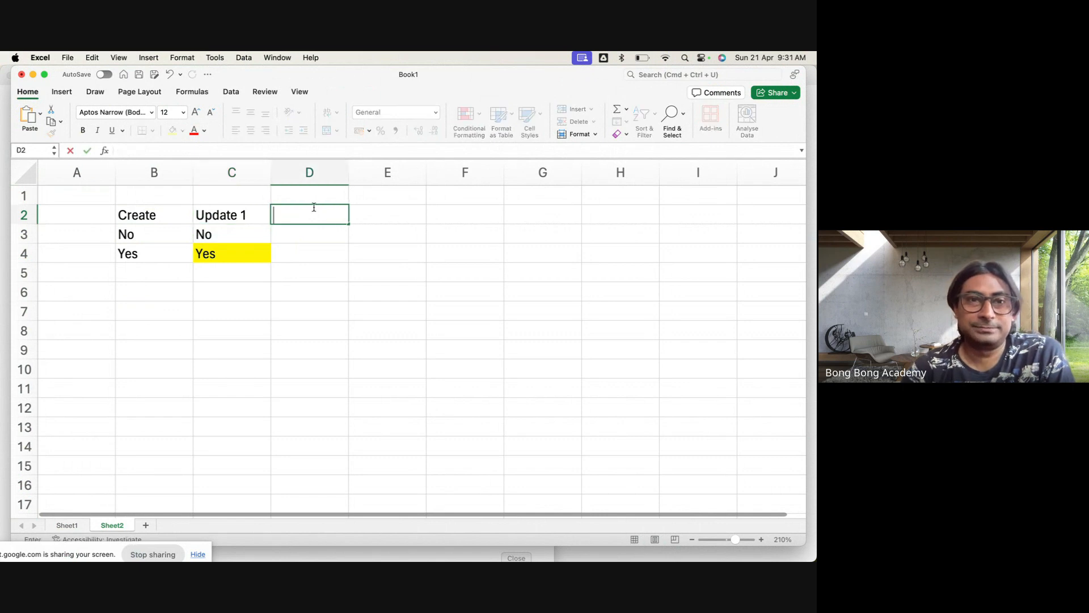
{"action": "type", "text": "Update 2"}
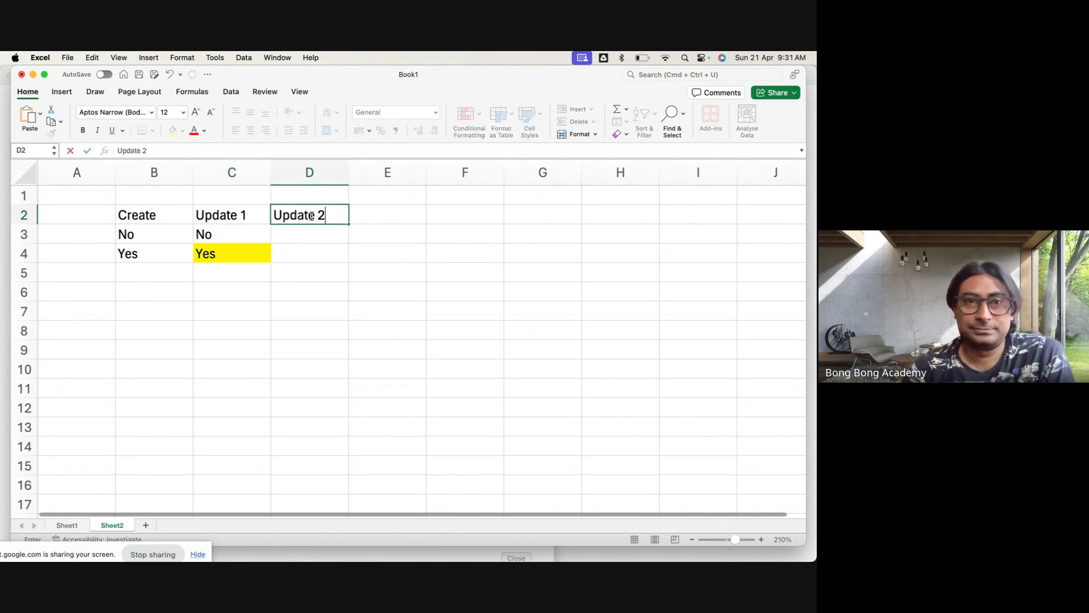
{"action": "left_click", "coordinate": [301, 284]}
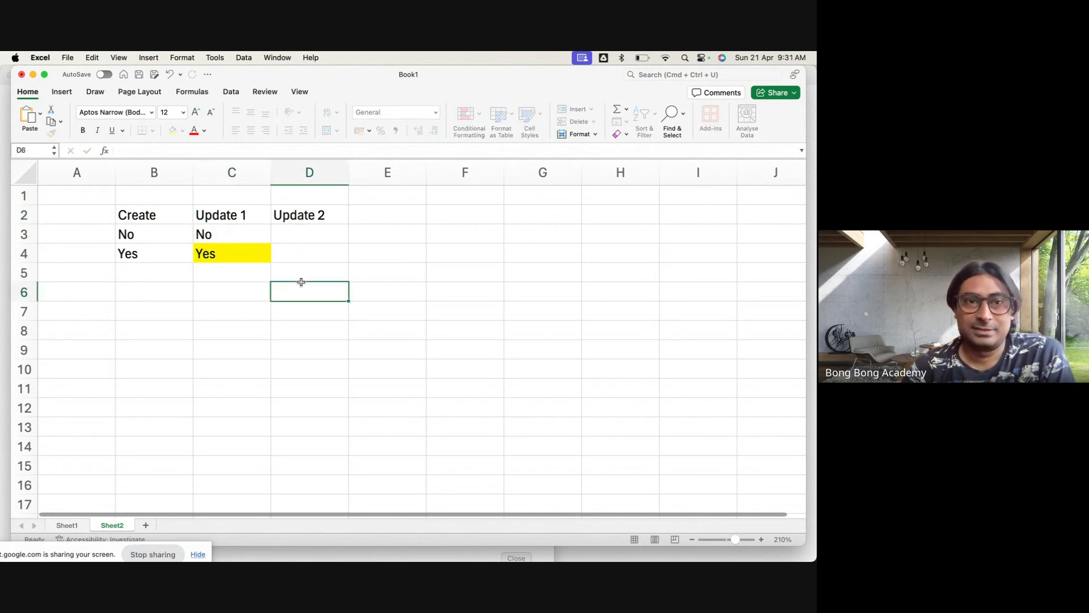
- Enter "Yes" in D4 under the Update 2 header
{"action": "double_click", "coordinate": [236, 256]}
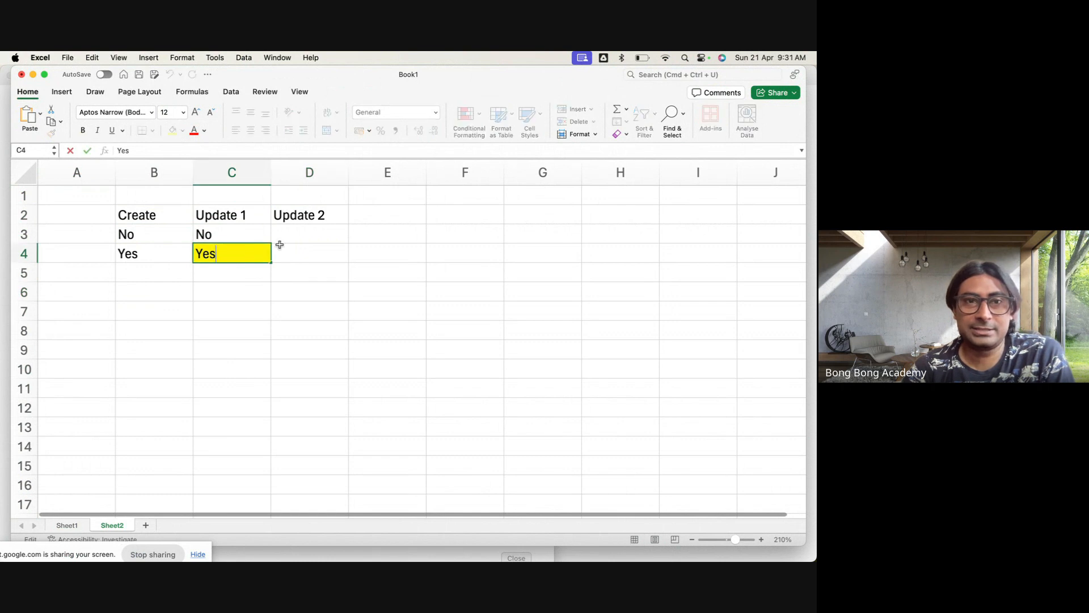
{"action": "left_click", "coordinate": [303, 246]}
{"action": "type", "text": "Yes"}
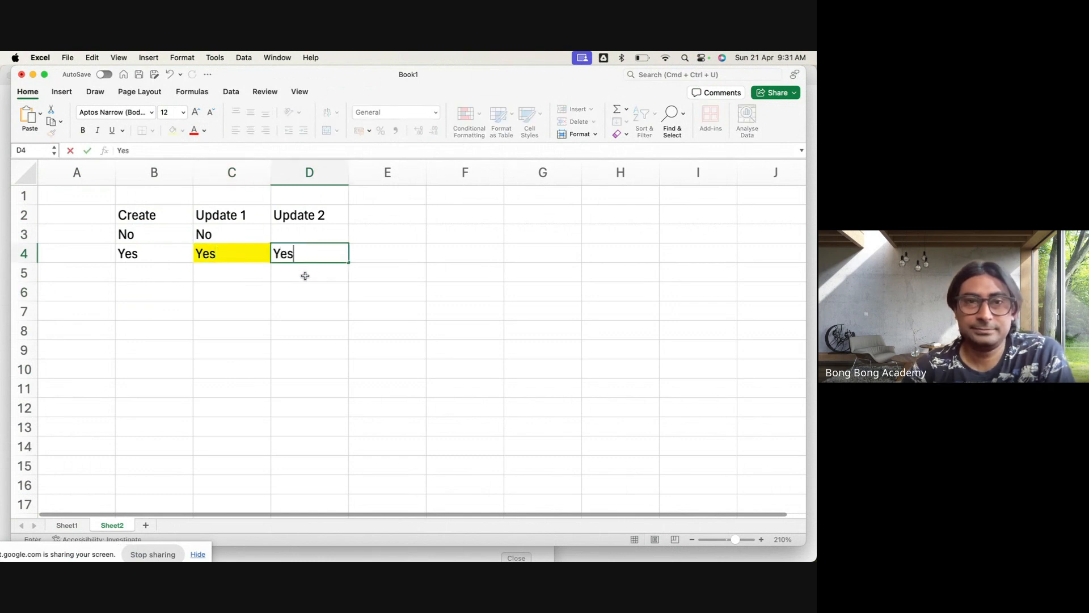
{"action": "left_click", "coordinate": [302, 290]}
{"action": "left_click", "coordinate": [301, 261]}
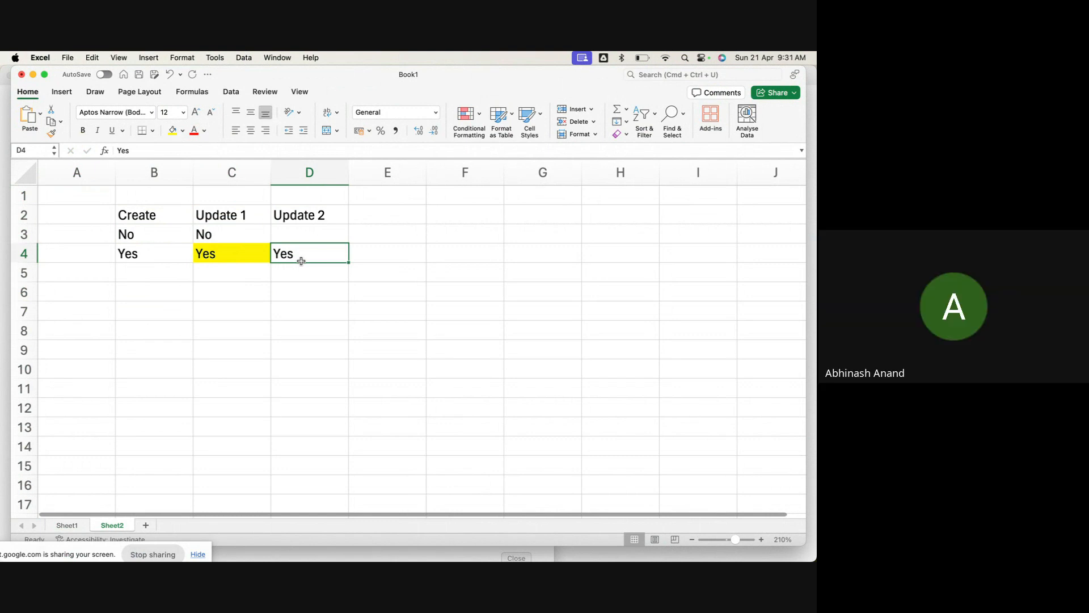
- Set both update values in row 4, cells C4 and D4, to "No"
{"action": "left_click", "coordinate": [250, 251]}
{"action": "type", "text": "No"}
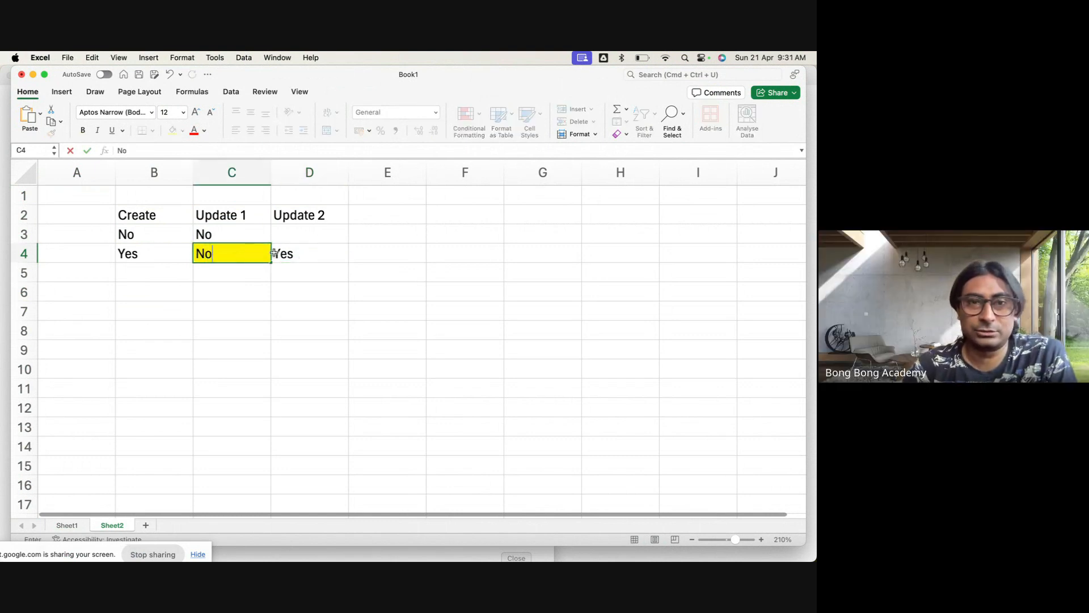
{"action": "left_click", "coordinate": [295, 254]}
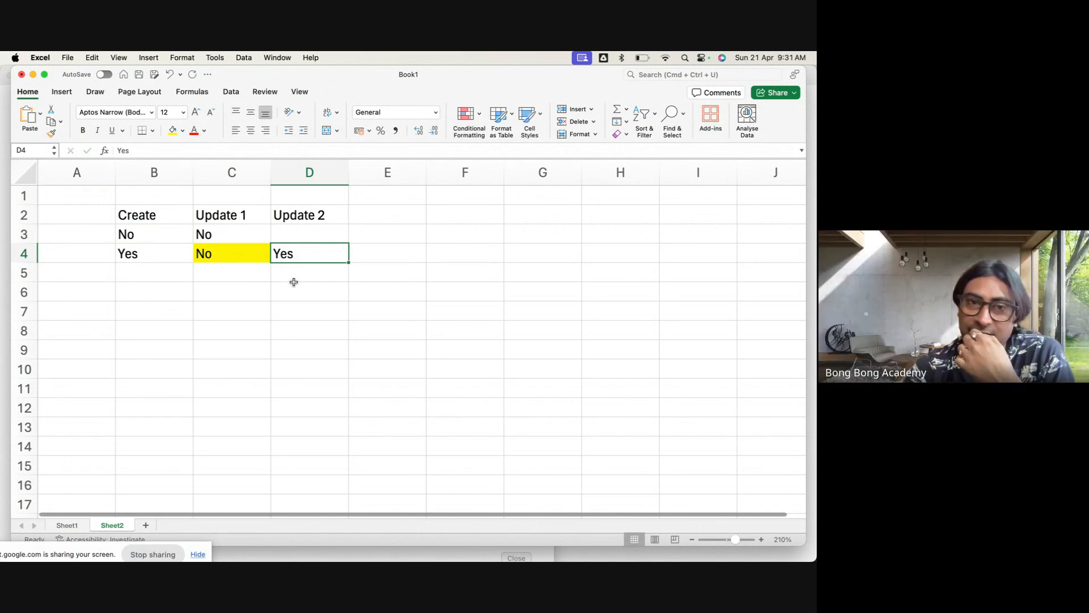
{"action": "type", "text": "No"}
{"action": "left_click", "coordinate": [294, 302]}
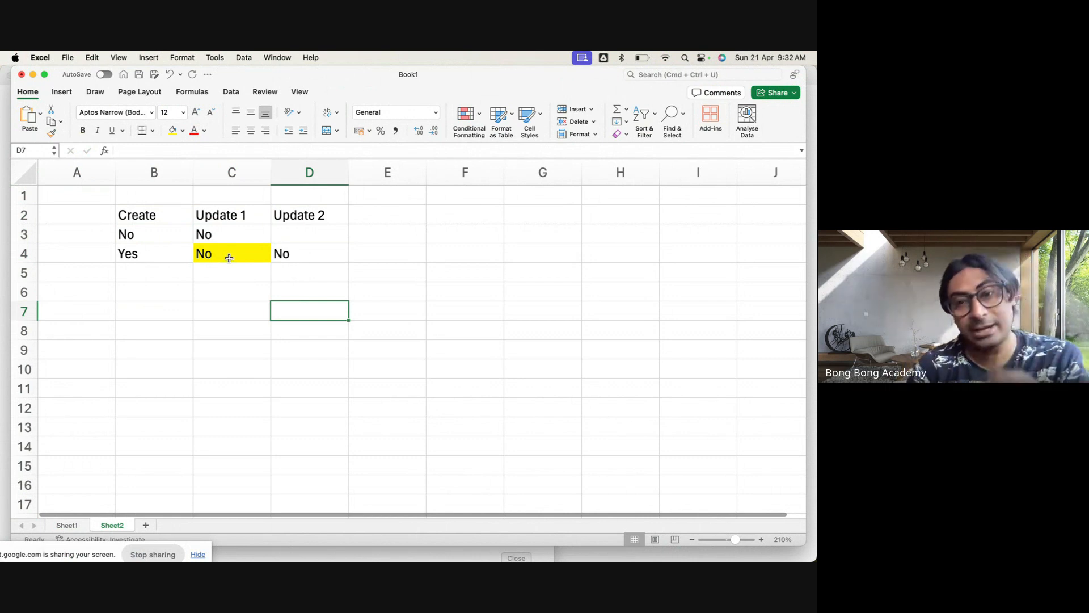
{"action": "key", "text": "super+Tab"}
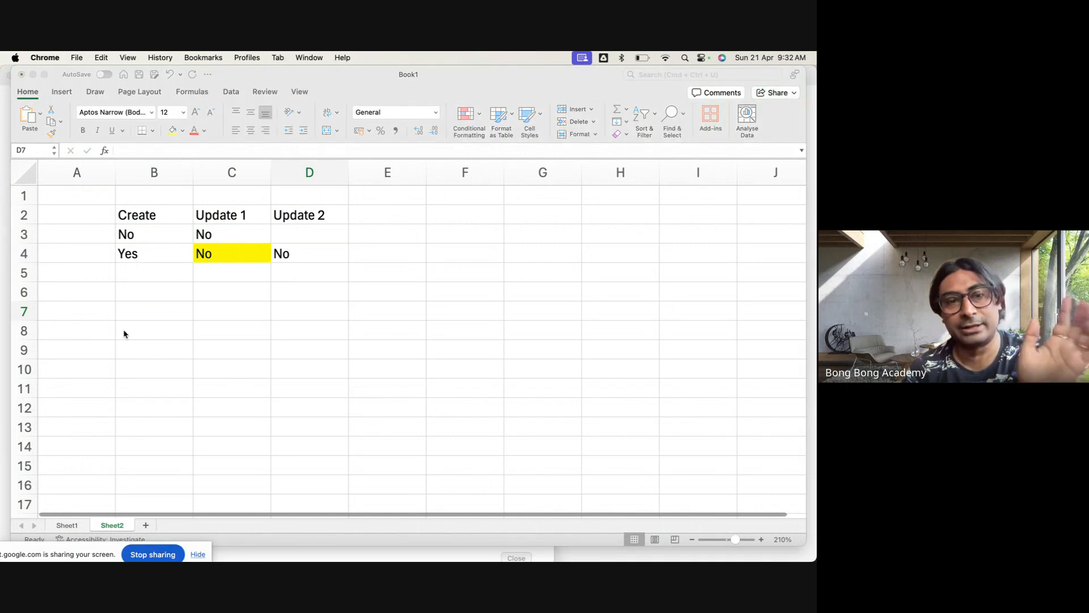
{"action": "mouse_move", "coordinate": [236, 539]}
{"action": "key", "text": "super+Tab"}
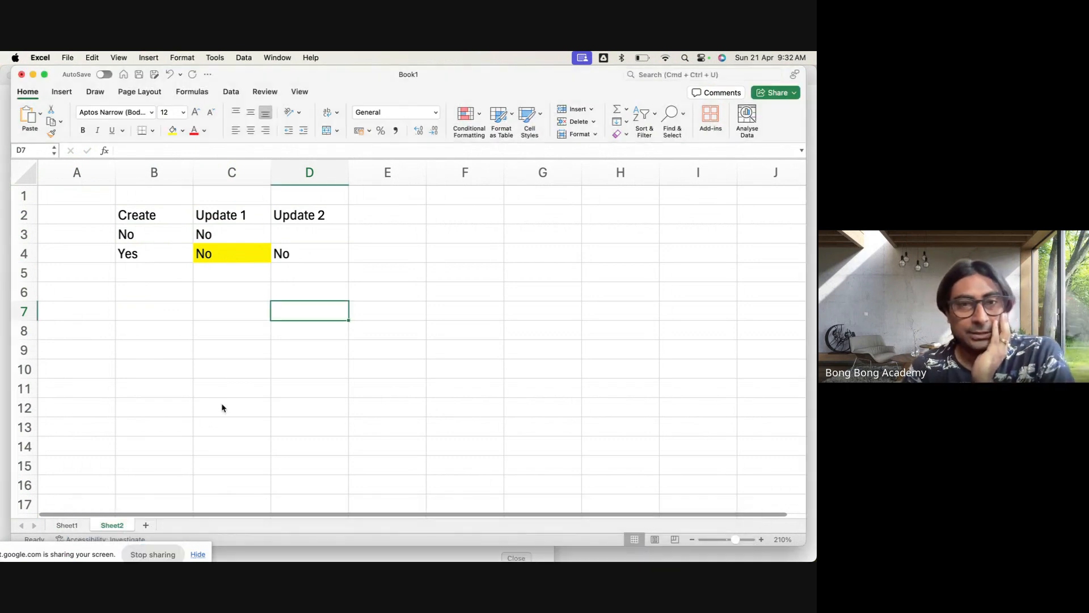
- Switch from the Excel workbook to Chrome and save the Account Activated rule's criteria, continuing to its workflow actions
{"action": "left_click", "coordinate": [22, 75]}
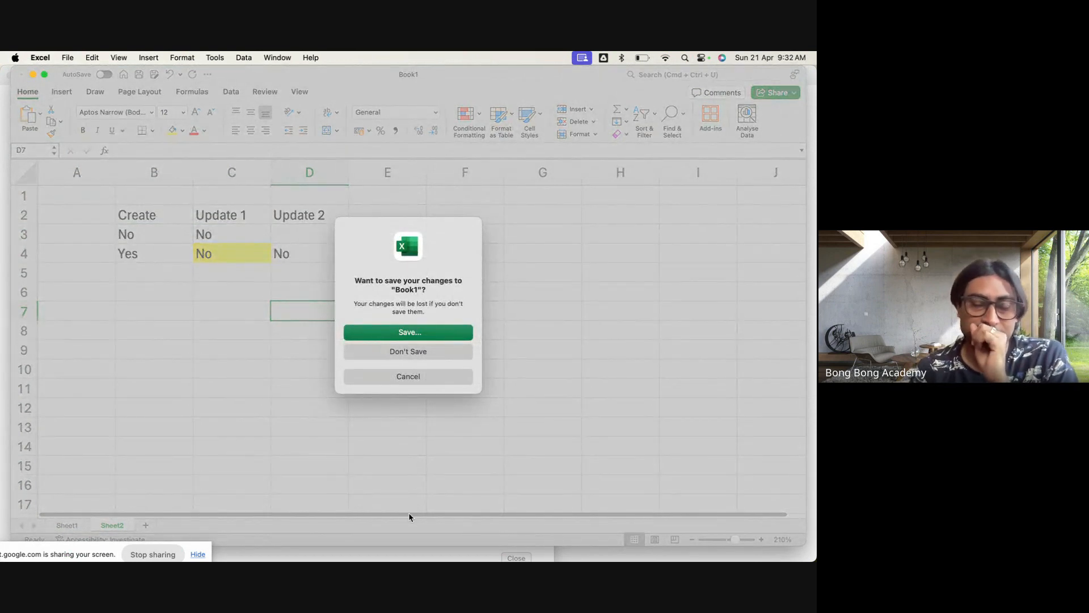
{"action": "mouse_move", "coordinate": [408, 556]}
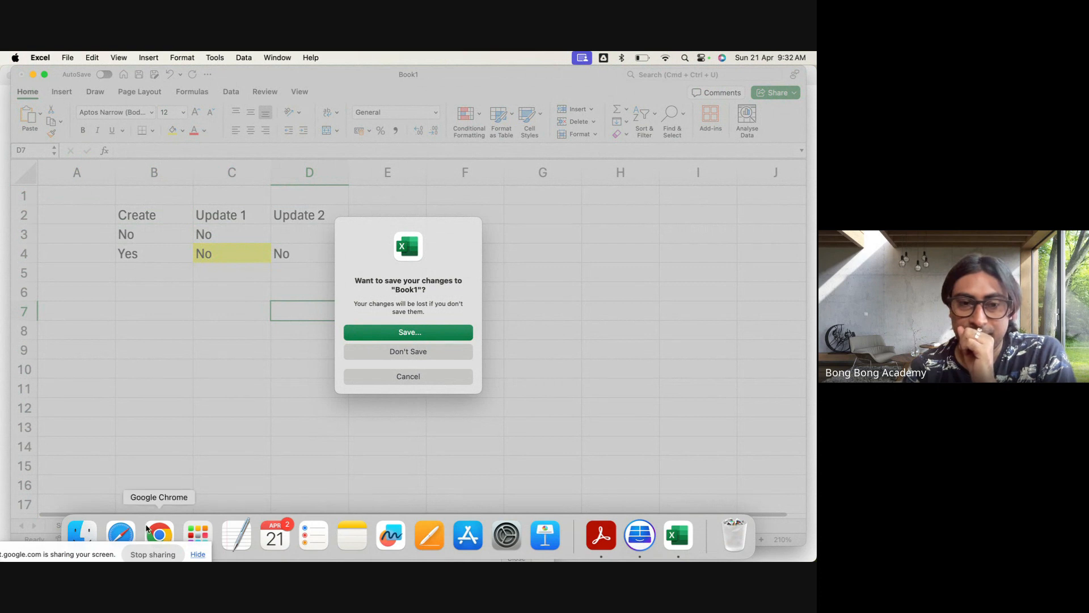
{"action": "left_click", "coordinate": [147, 529]}
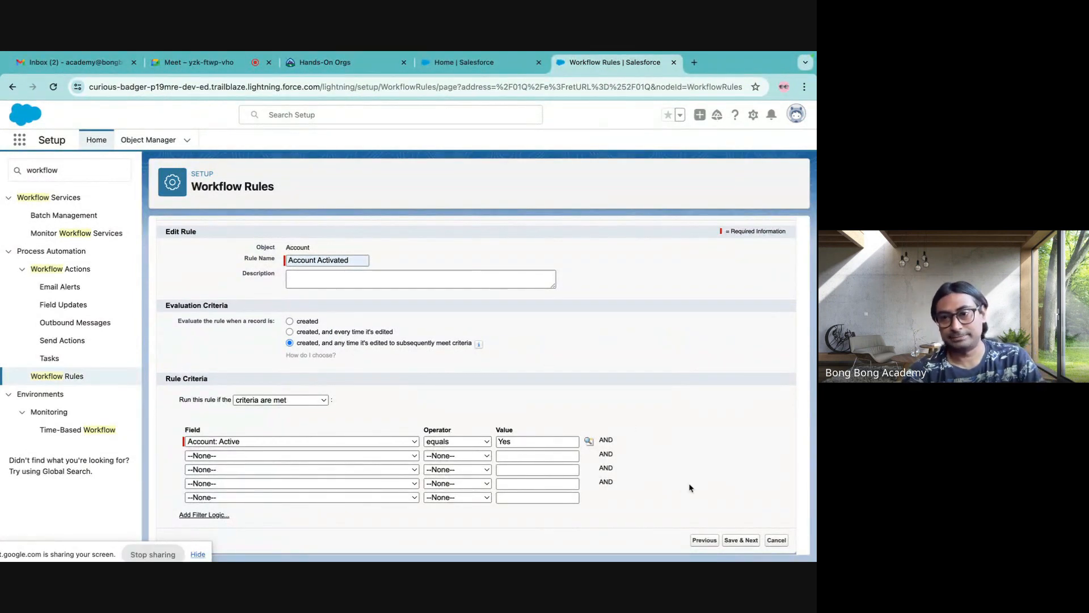
{"action": "left_click", "coordinate": [734, 542]}
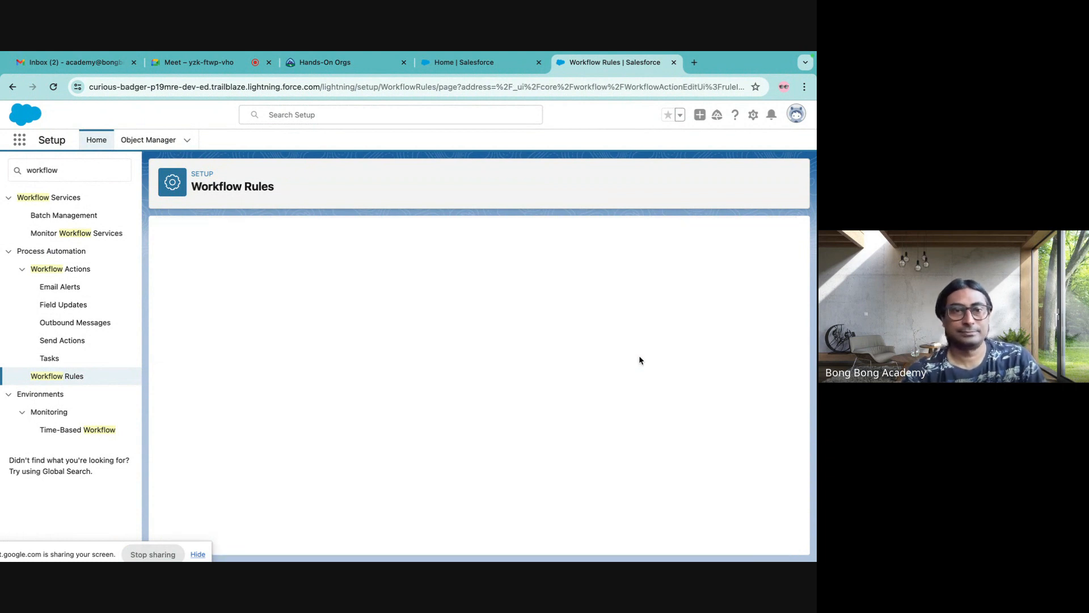
- Add a new immediate field update action to the rule and name it "Description Autofill" with unique name Description_Autofill
{"action": "left_click", "coordinate": [227, 398]}
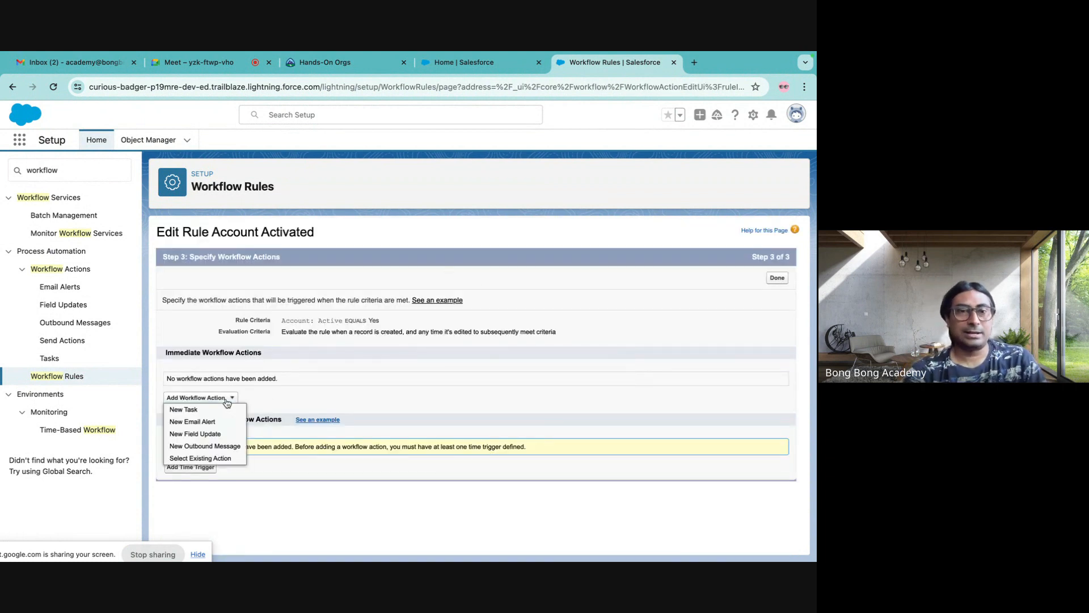
{"action": "left_click", "coordinate": [324, 393]}
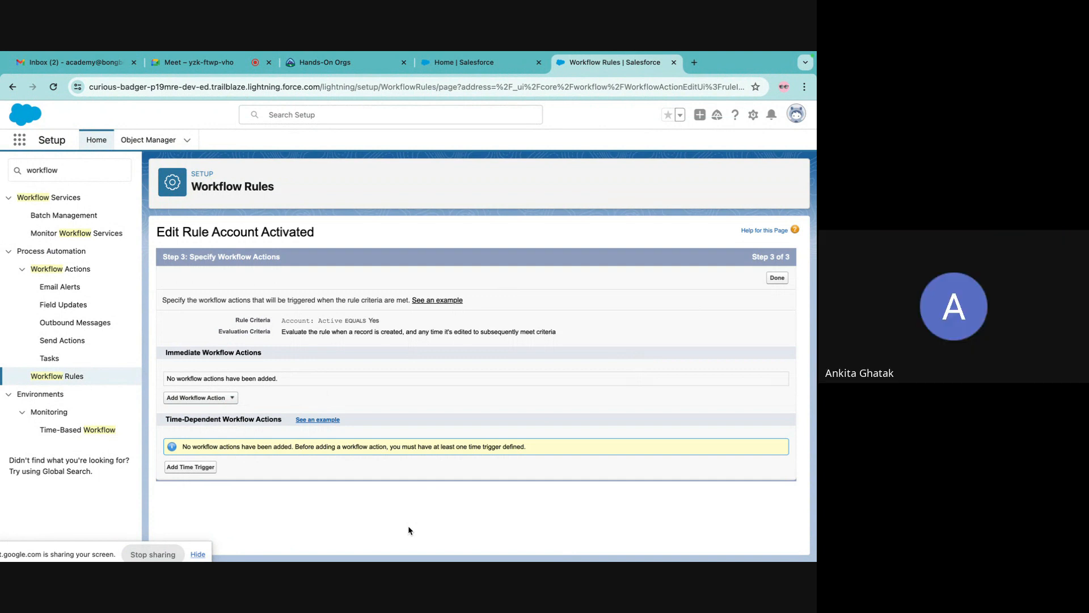
{"action": "left_click", "coordinate": [234, 398]}
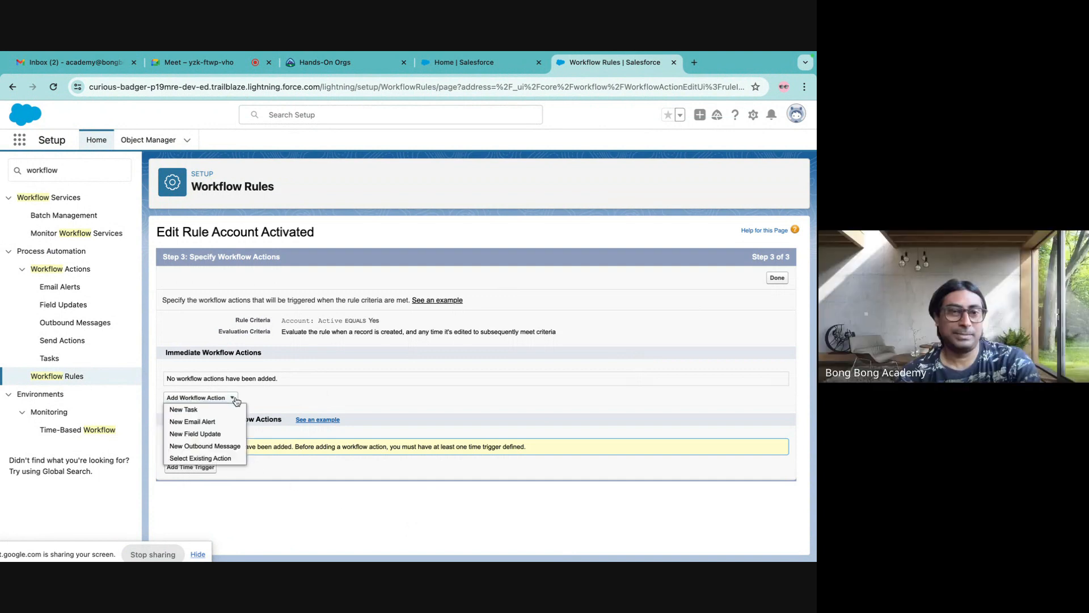
{"action": "left_click", "coordinate": [202, 434]}
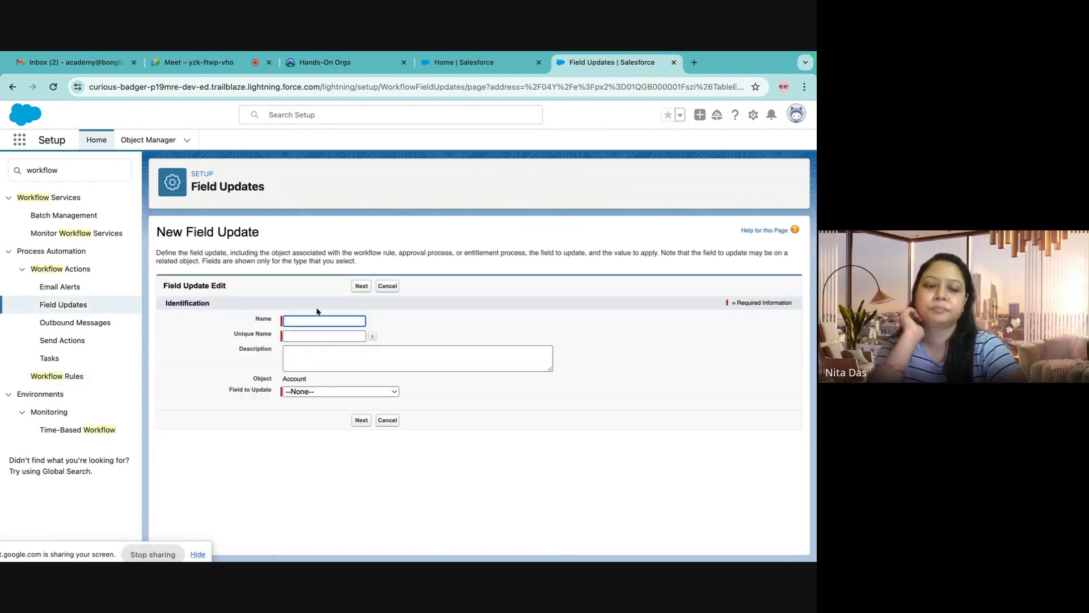
{"action": "left_click", "coordinate": [305, 321]}
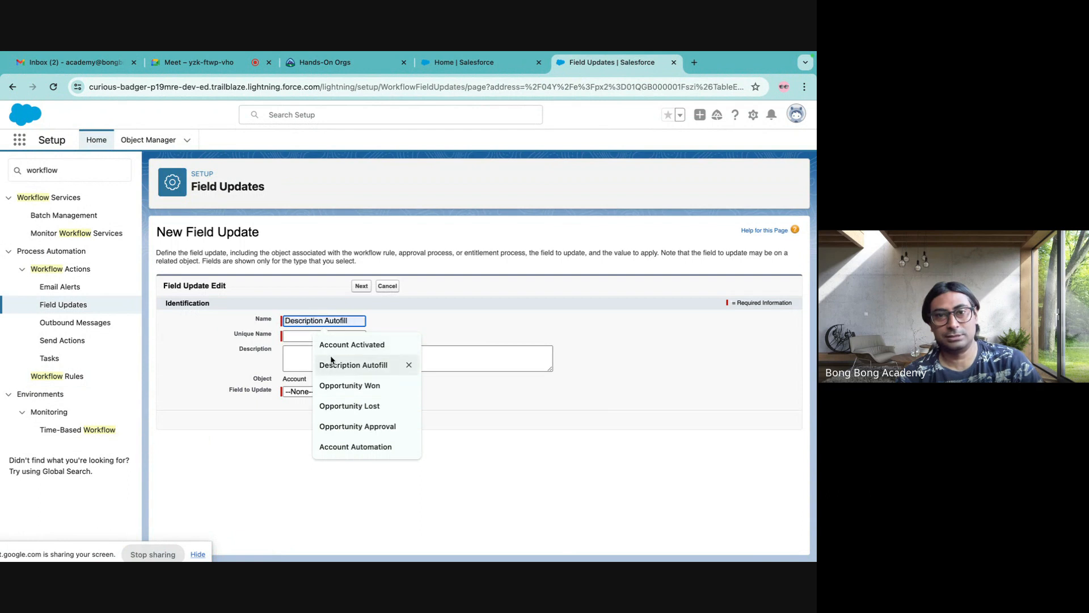
{"action": "left_click", "coordinate": [359, 365]}
{"action": "key", "text": "Tab"}
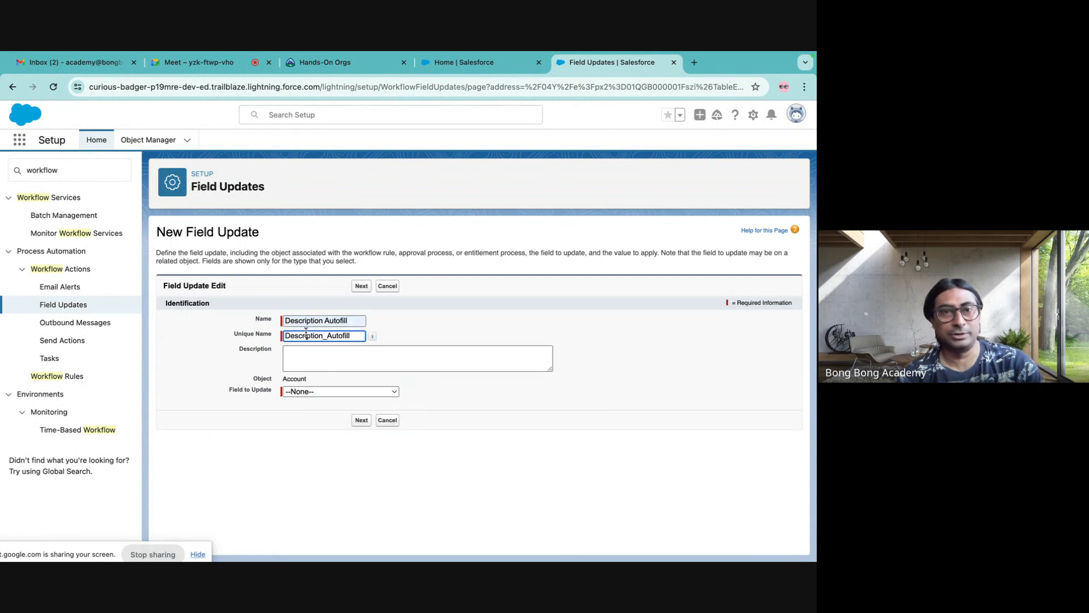
- Choose the Account's Description as the field to update
{"action": "left_click", "coordinate": [309, 391]}
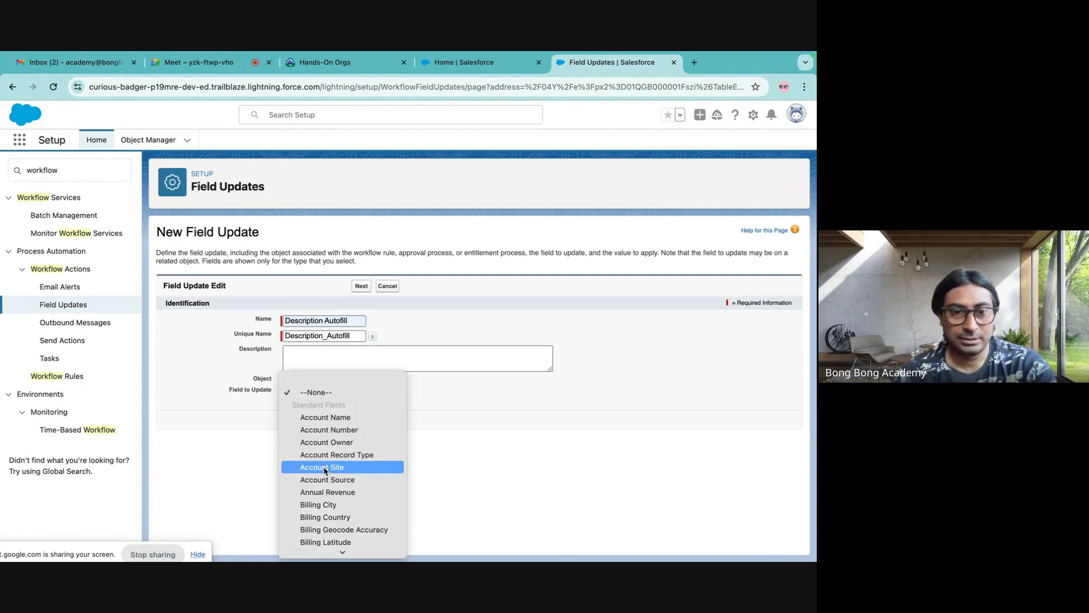
{"action": "scroll", "coordinate": [323, 474], "scroll_direction": "down", "scroll_amount": 5}
{"action": "scroll", "coordinate": [326, 476], "scroll_direction": "down", "scroll_amount": 10}
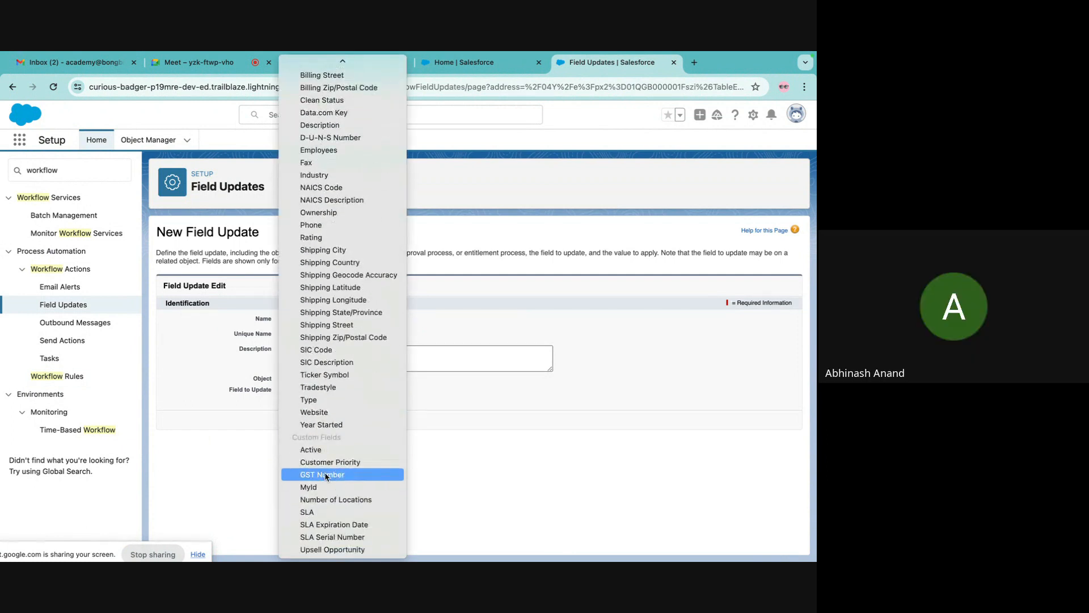
{"action": "scroll", "coordinate": [327, 475], "scroll_direction": "up", "scroll_amount": 3}
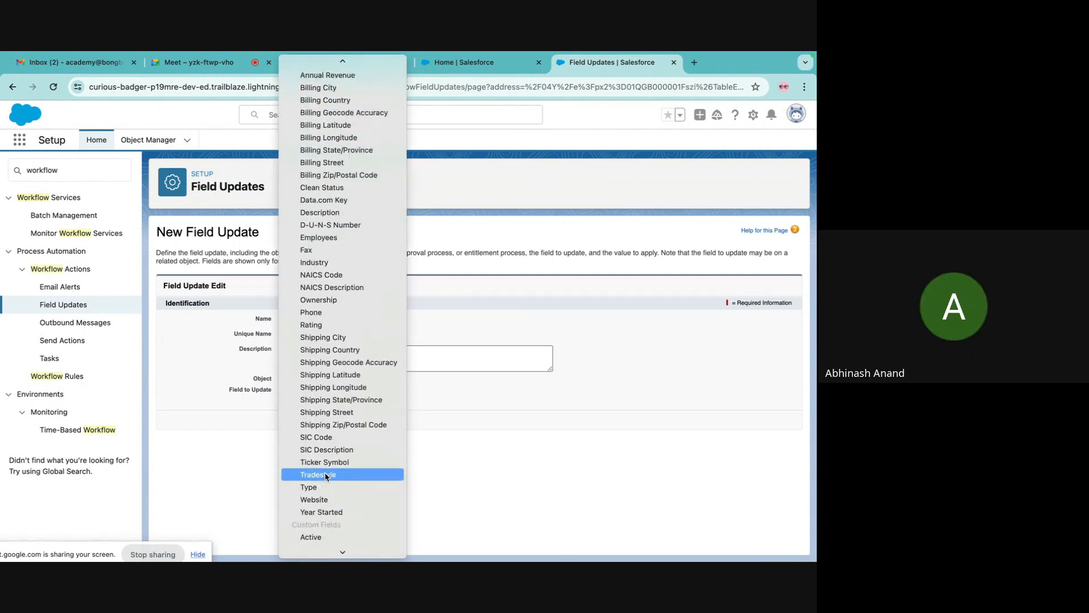
{"action": "left_click", "coordinate": [306, 214]}
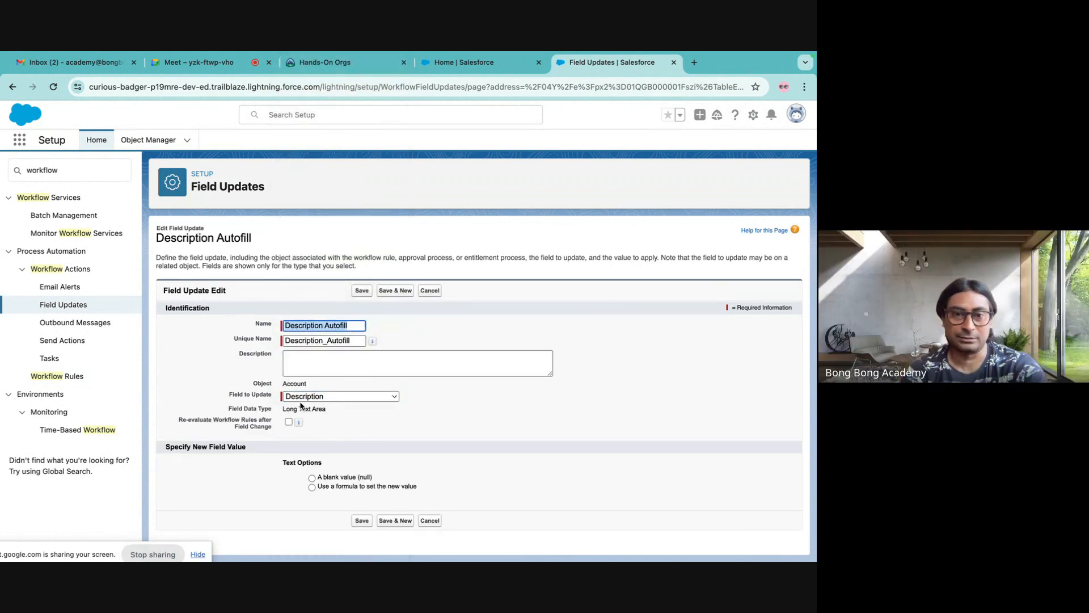
- Set the new field value with the formula "This Account is Activated" and save the field update
{"action": "left_click", "coordinate": [312, 487]}
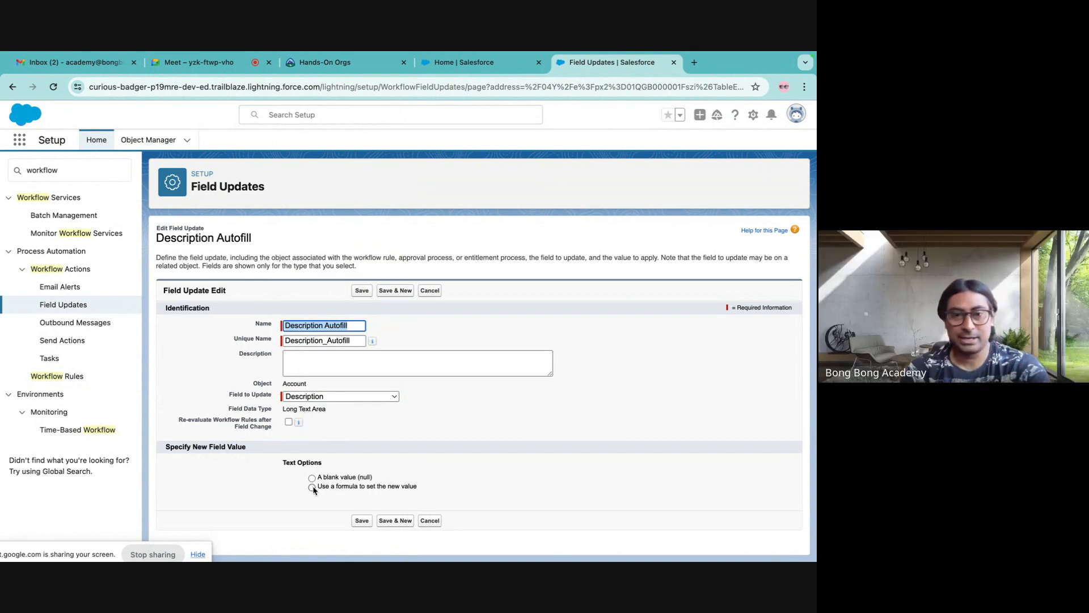
{"action": "left_click", "coordinate": [325, 506]}
{"action": "type", "text": "\""}
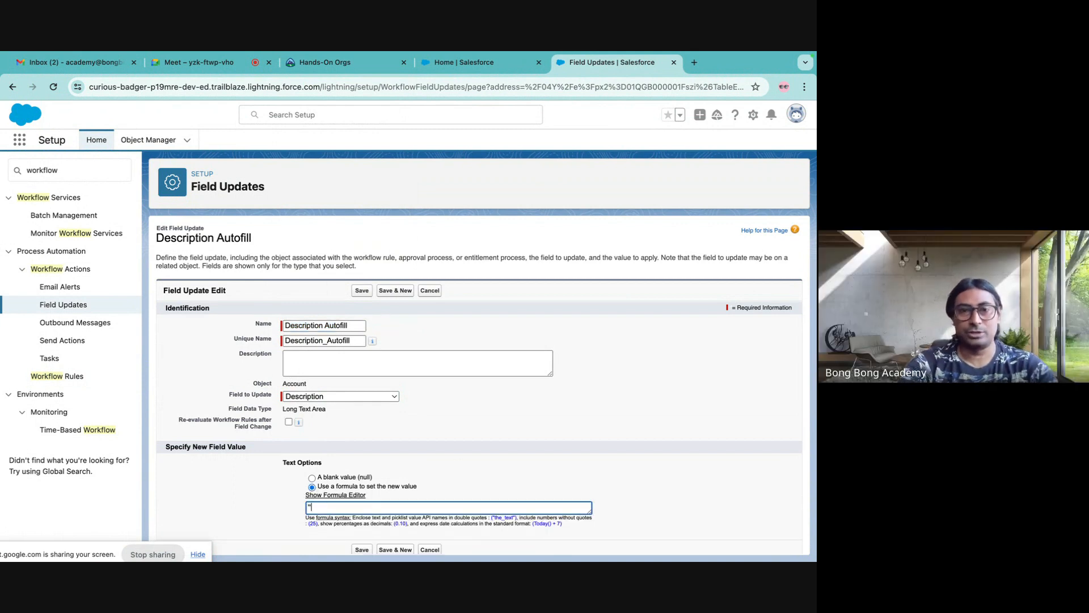
{"action": "type", "text": "This Ac"}
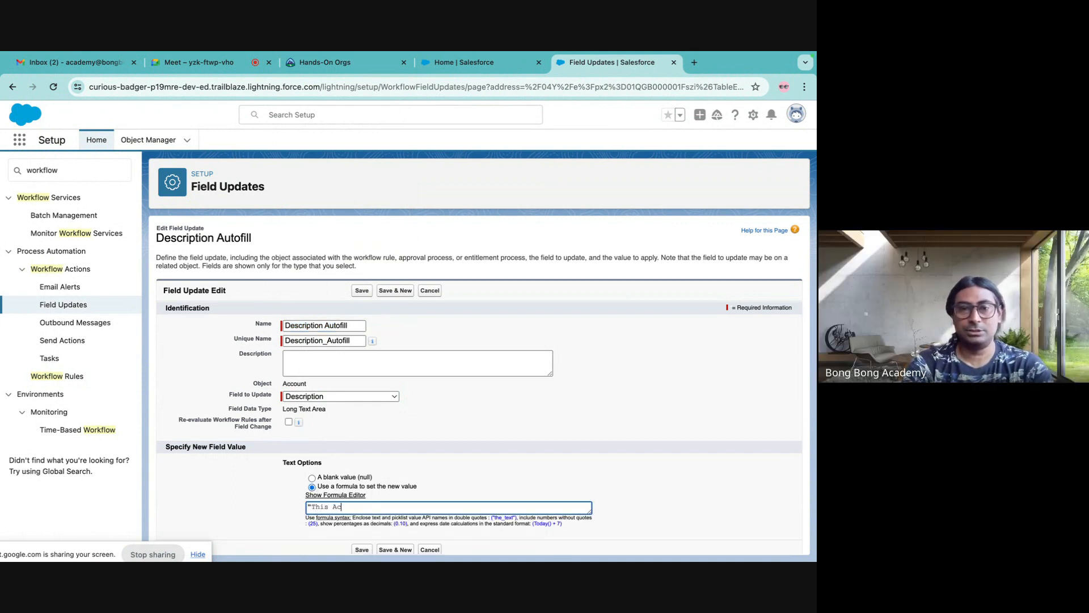
{"action": "type", "text": "count is "}
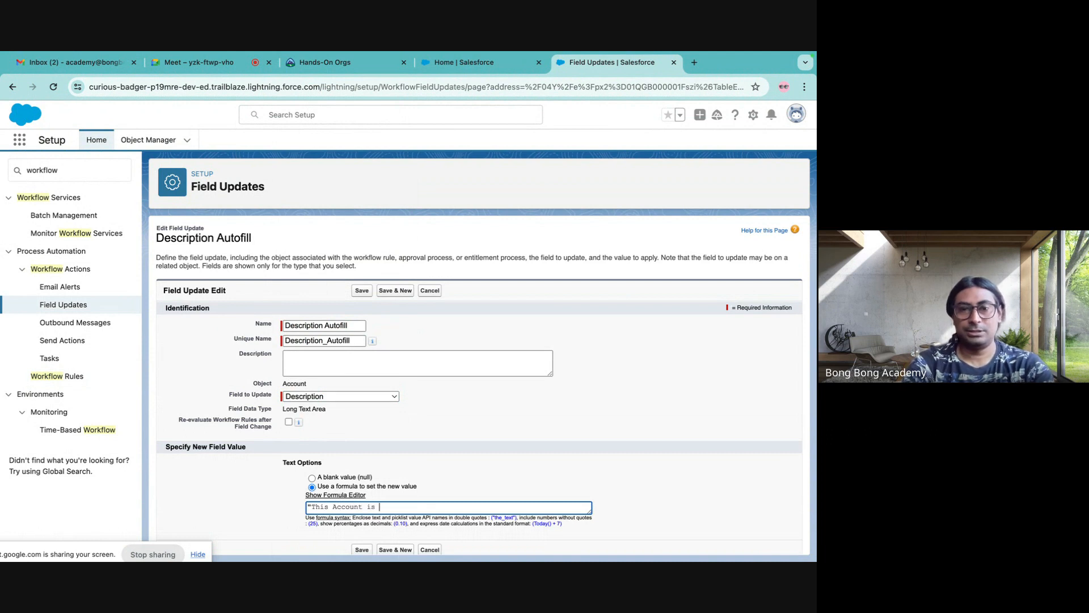
{"action": "type", "text": "Activated"}
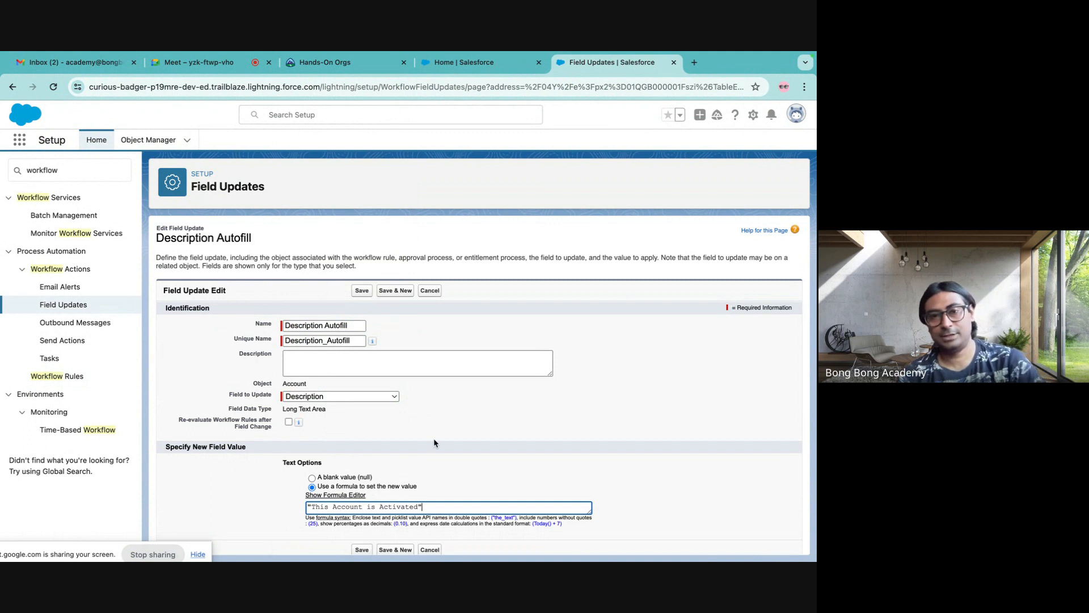
{"action": "scroll", "coordinate": [436, 444], "scroll_direction": "down", "scroll_amount": 1}
{"action": "left_click", "coordinate": [363, 541]}
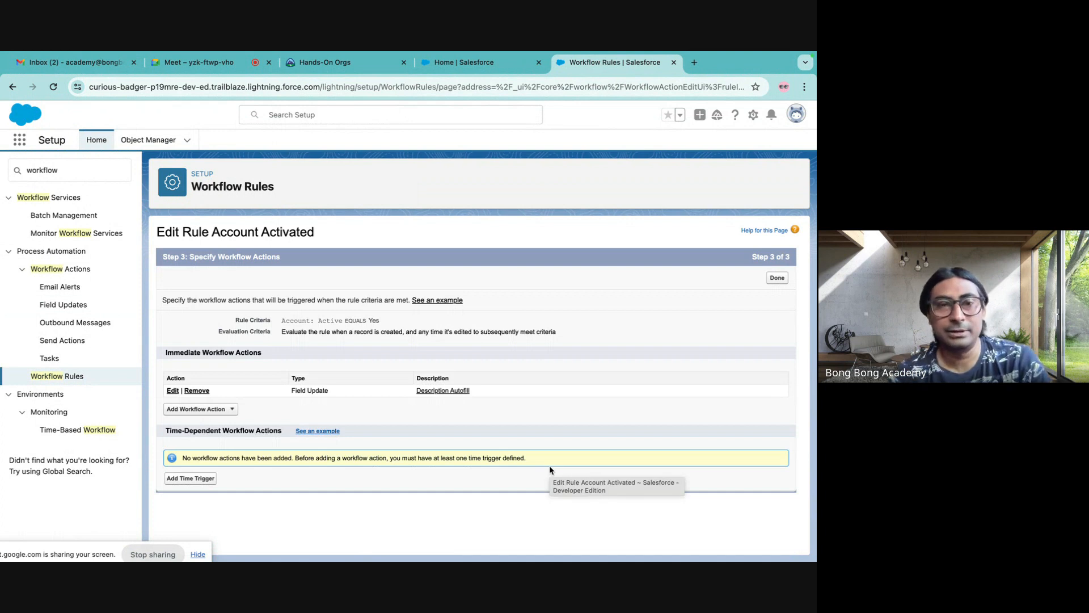
- Add a new immediate task action with the user's name as assignee, subject "Give Call" and unique name Give_Call
{"action": "left_click", "coordinate": [227, 409]}
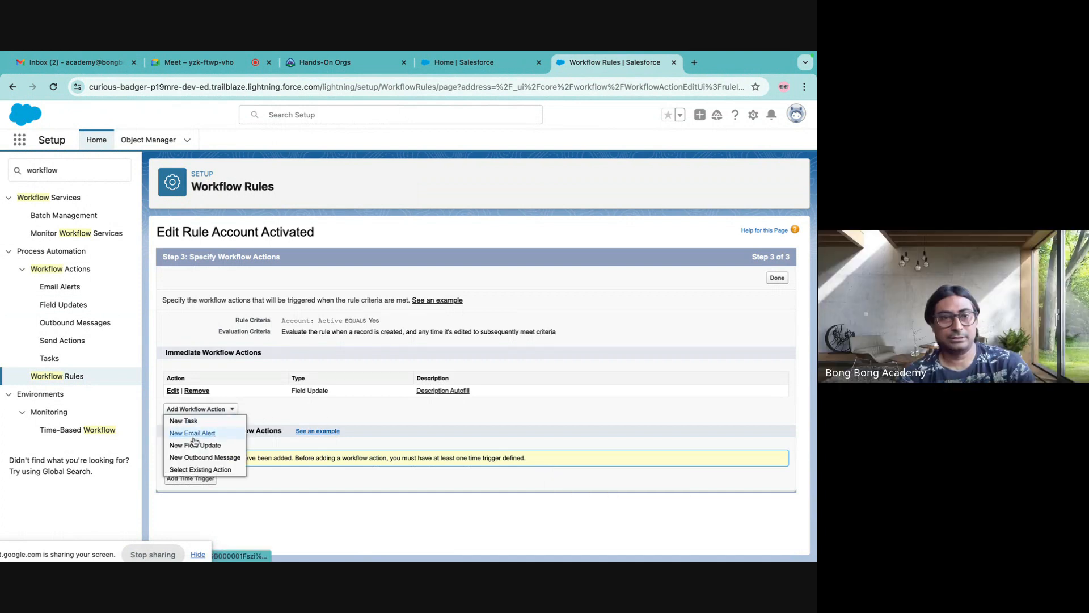
{"action": "left_click", "coordinate": [188, 422]}
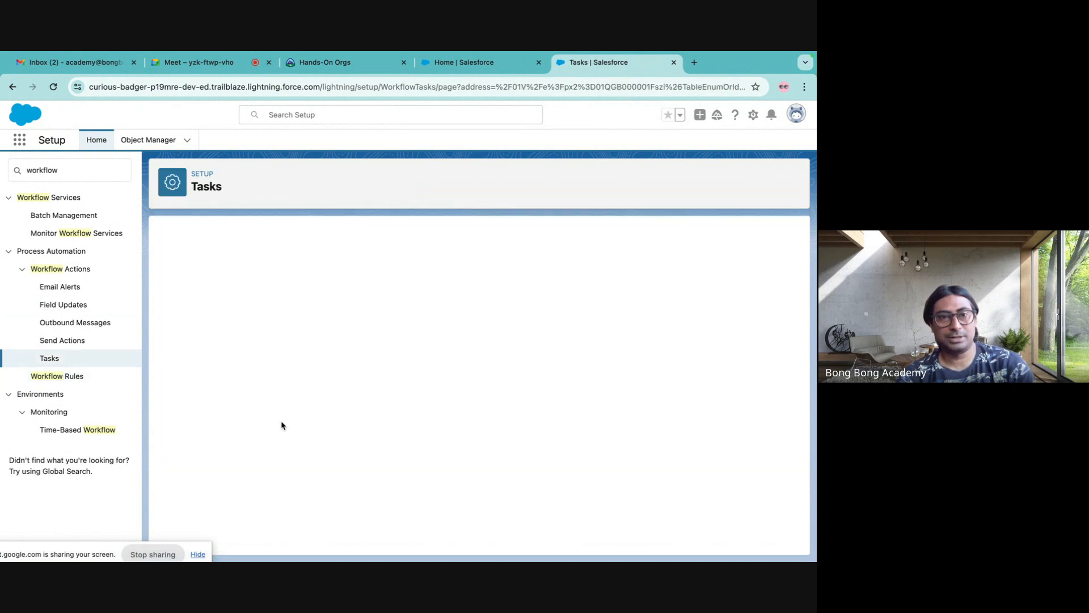
{"action": "left_click", "coordinate": [340, 363]}
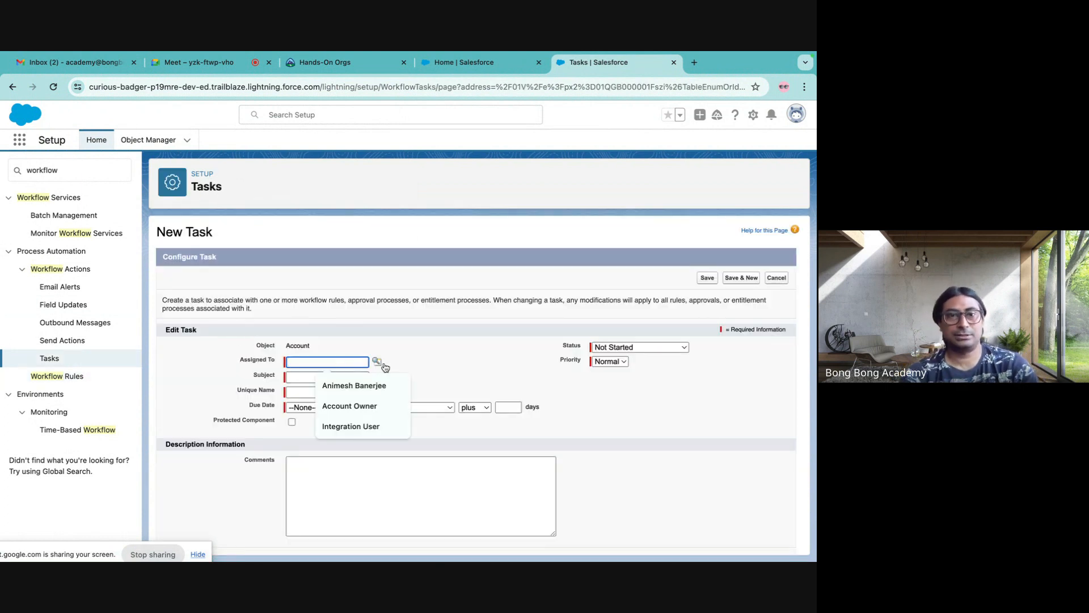
{"action": "left_click", "coordinate": [364, 384]}
{"action": "left_click", "coordinate": [324, 378]}
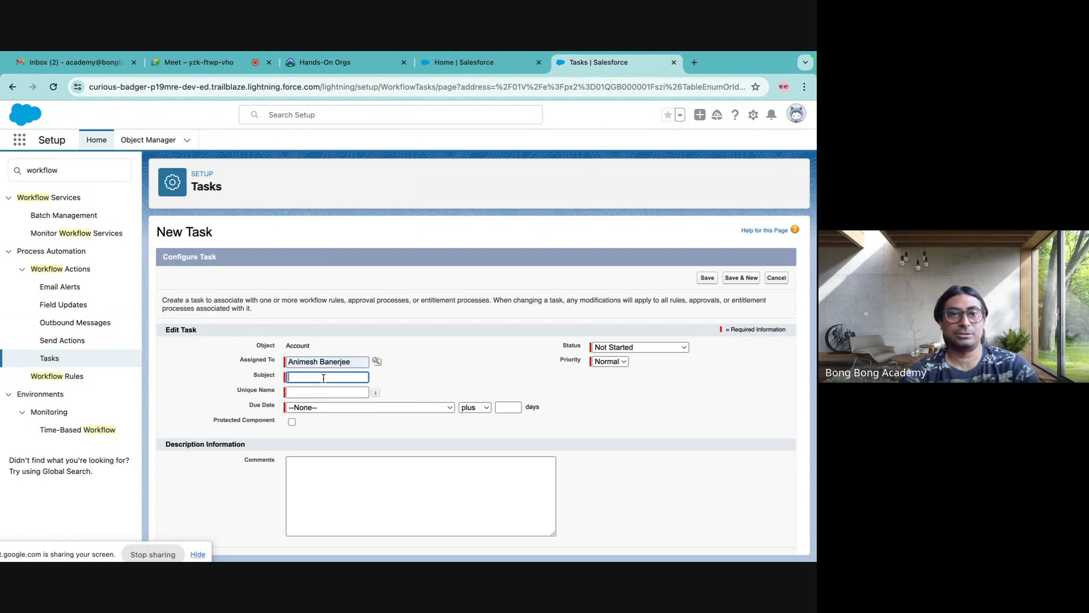
{"action": "left_click", "coordinate": [318, 396]}
{"action": "left_click", "coordinate": [309, 395]}
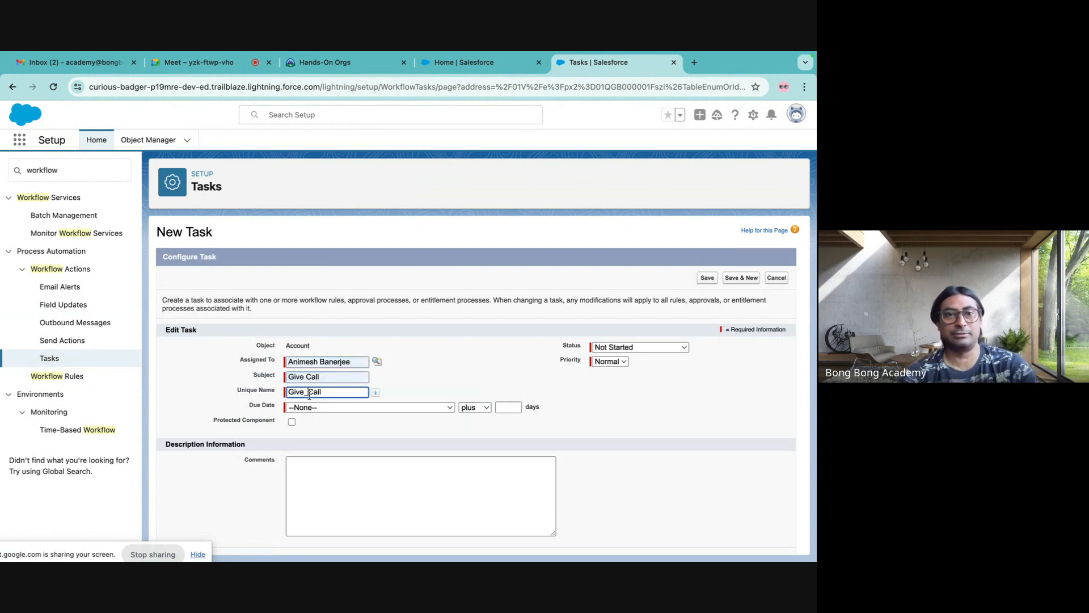
- Set the task's due date to Account: Created Date plus 3 days and its priority to High, and save it
{"action": "left_click", "coordinate": [318, 408]}
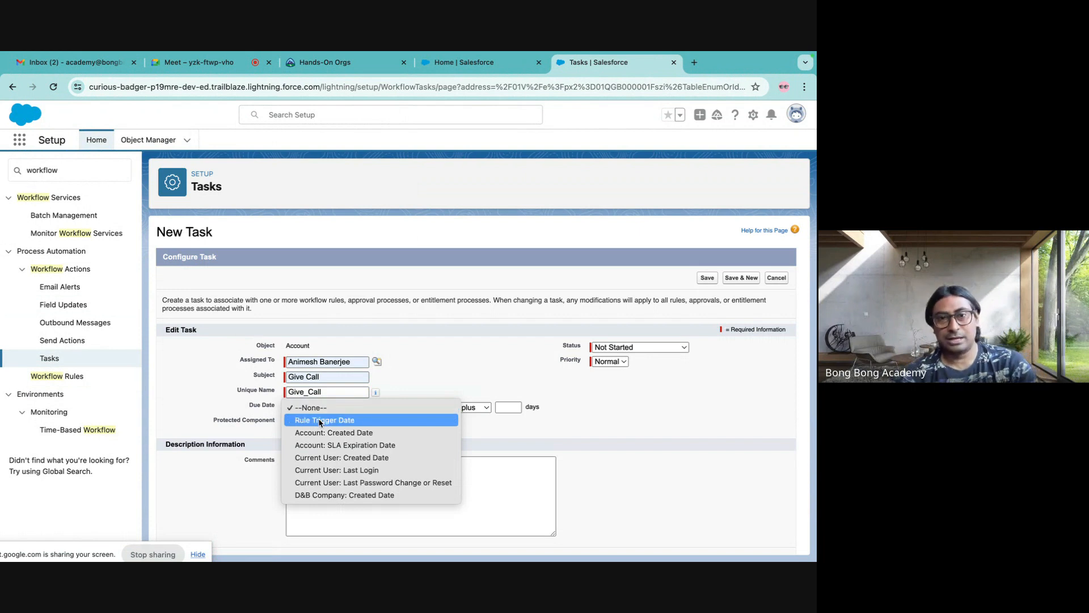
{"action": "left_click", "coordinate": [320, 432]}
{"action": "left_click", "coordinate": [514, 406]}
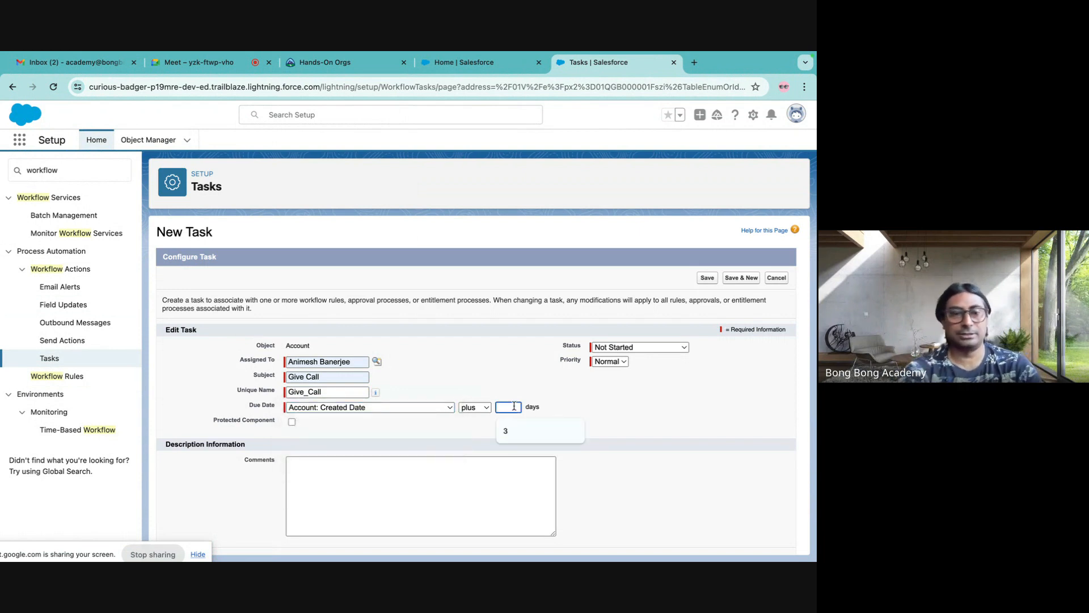
{"action": "left_click", "coordinate": [509, 429]}
{"action": "scroll", "coordinate": [509, 426], "scroll_direction": "down", "scroll_amount": 1}
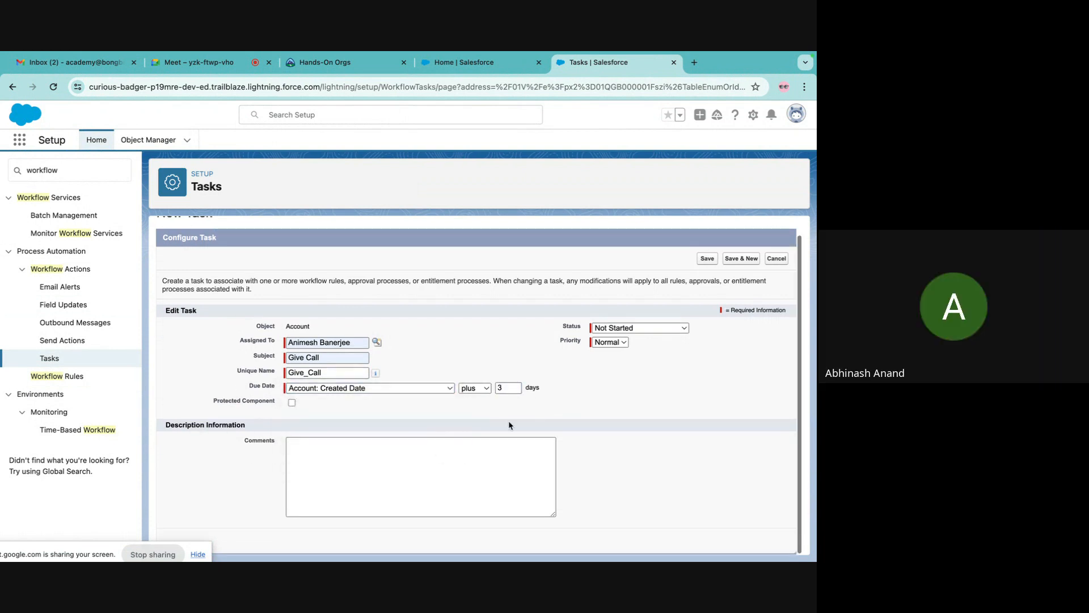
{"action": "left_click", "coordinate": [610, 342]}
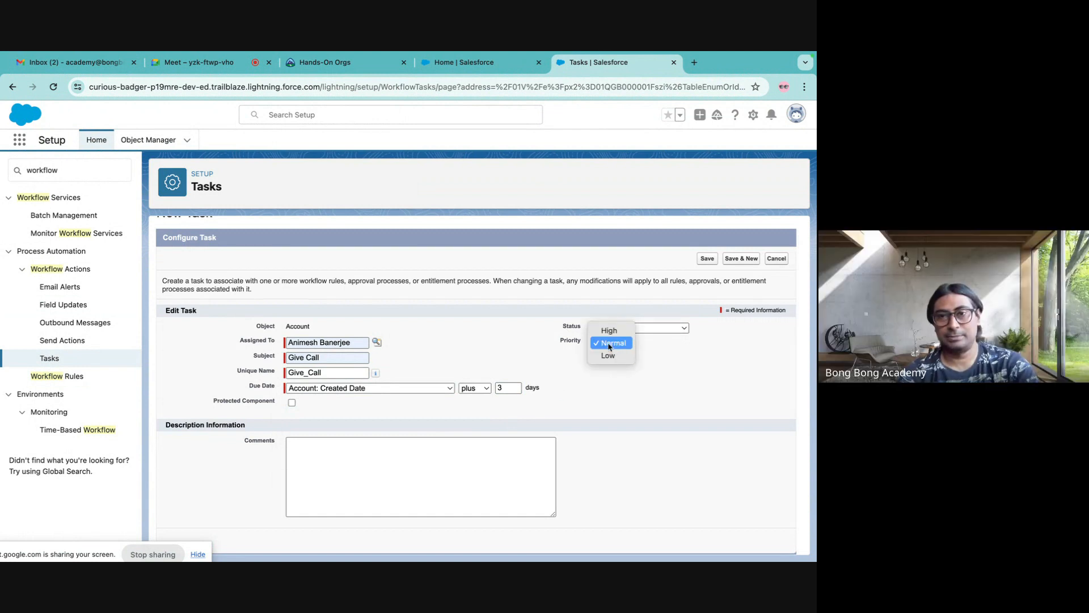
{"action": "left_click", "coordinate": [609, 330]}
{"action": "left_click", "coordinate": [707, 259]}
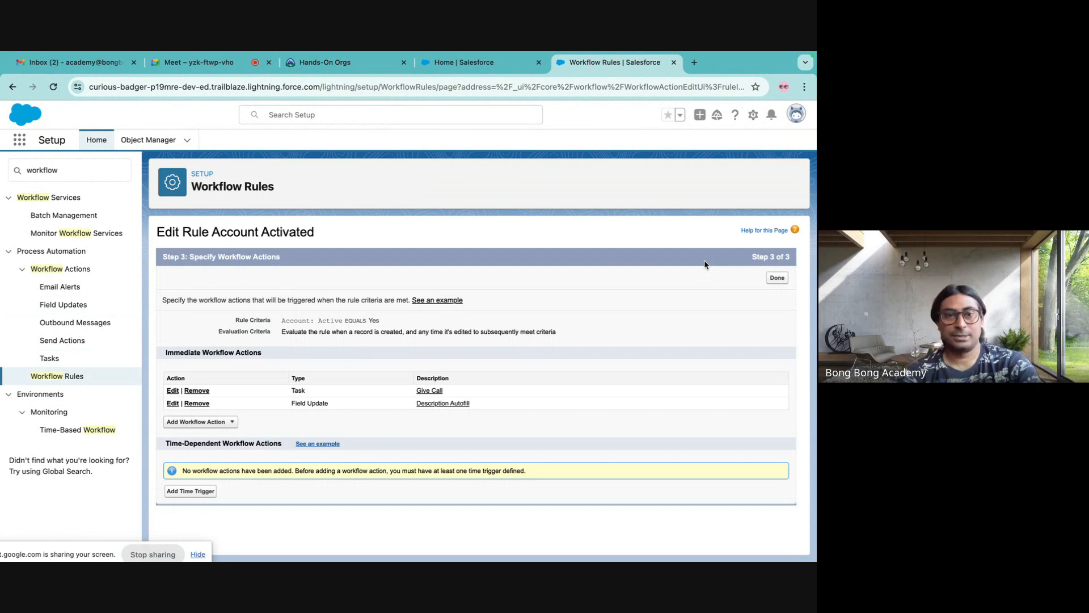
- Search Setup for "email" and open the Classic Email Templates page
{"action": "left_click", "coordinate": [232, 423]}
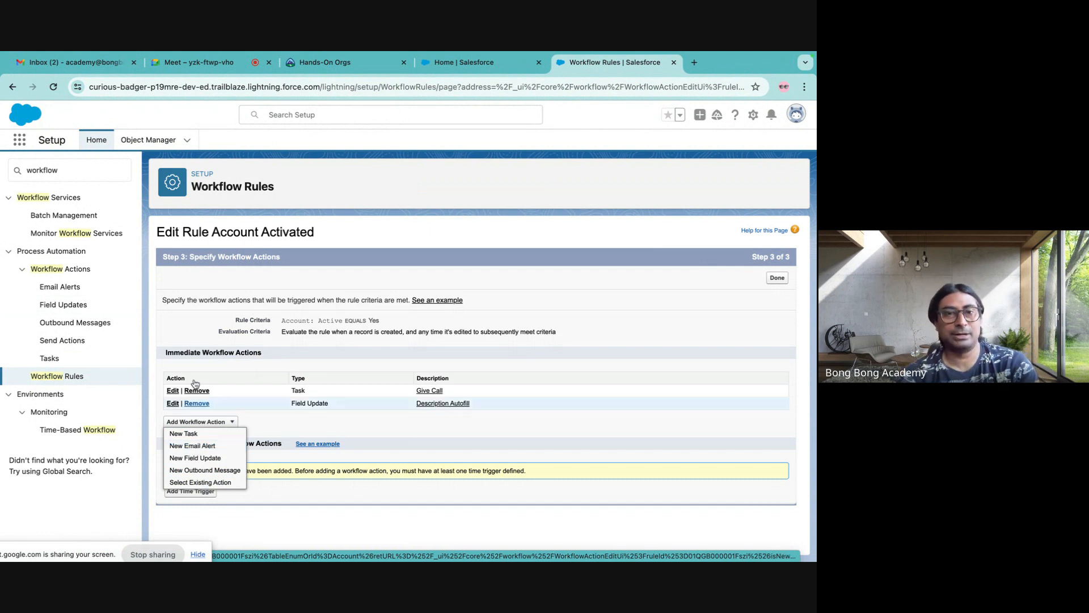
{"action": "left_click", "coordinate": [55, 168]}
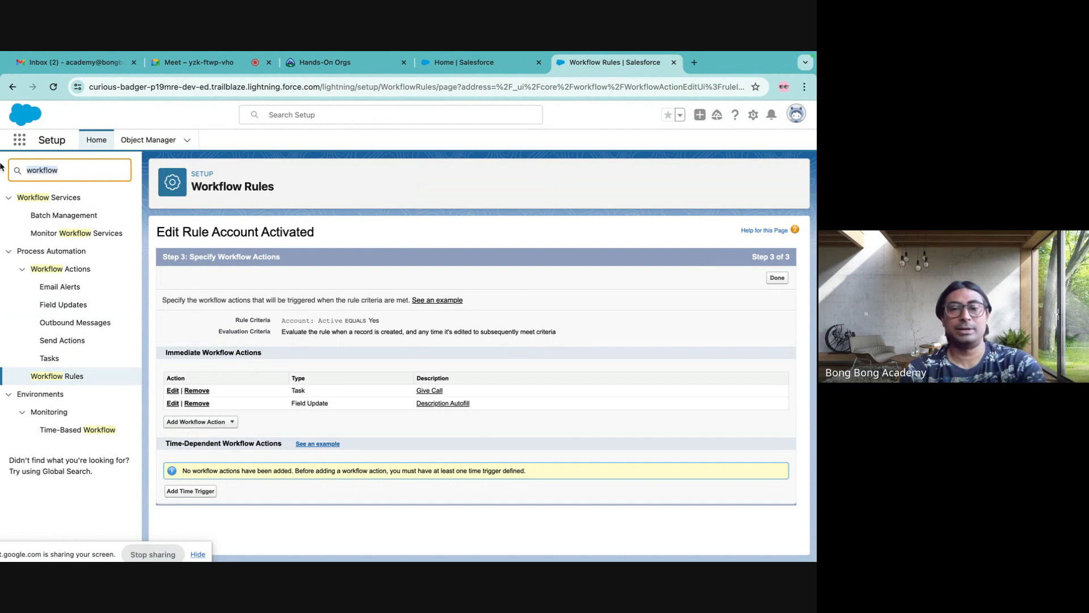
{"action": "type", "text": "email"}
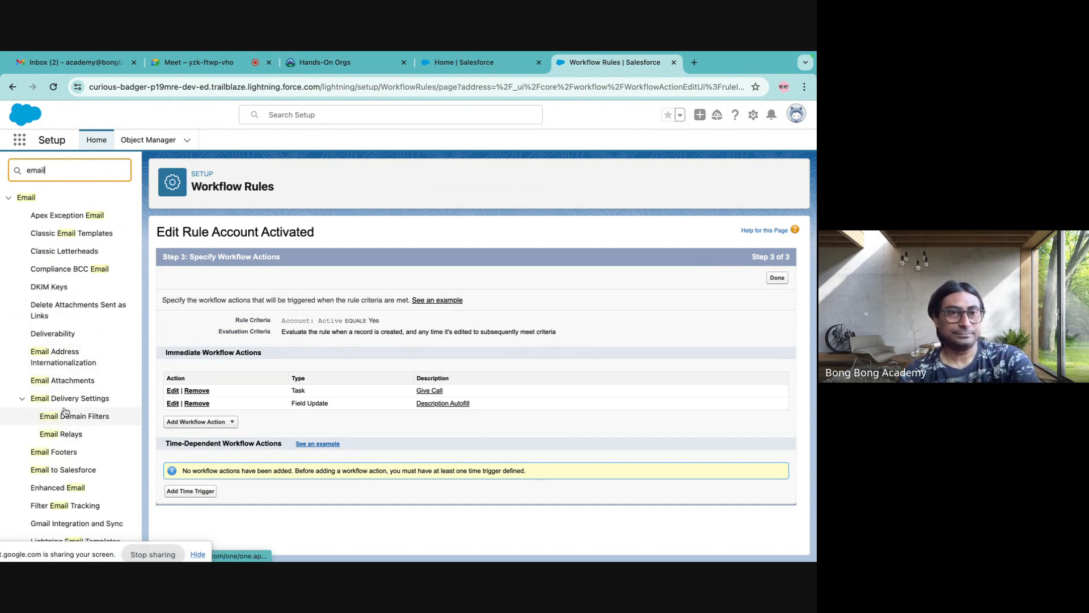
{"action": "scroll", "coordinate": [65, 409], "scroll_direction": "down", "scroll_amount": 2}
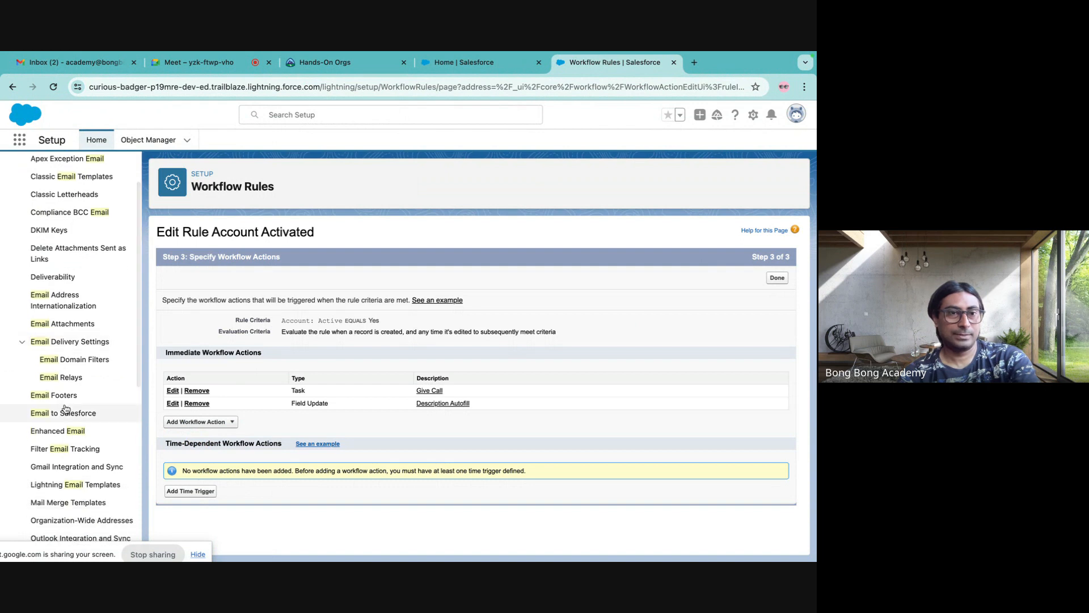
{"action": "scroll", "coordinate": [65, 408], "scroll_direction": "down", "scroll_amount": 6}
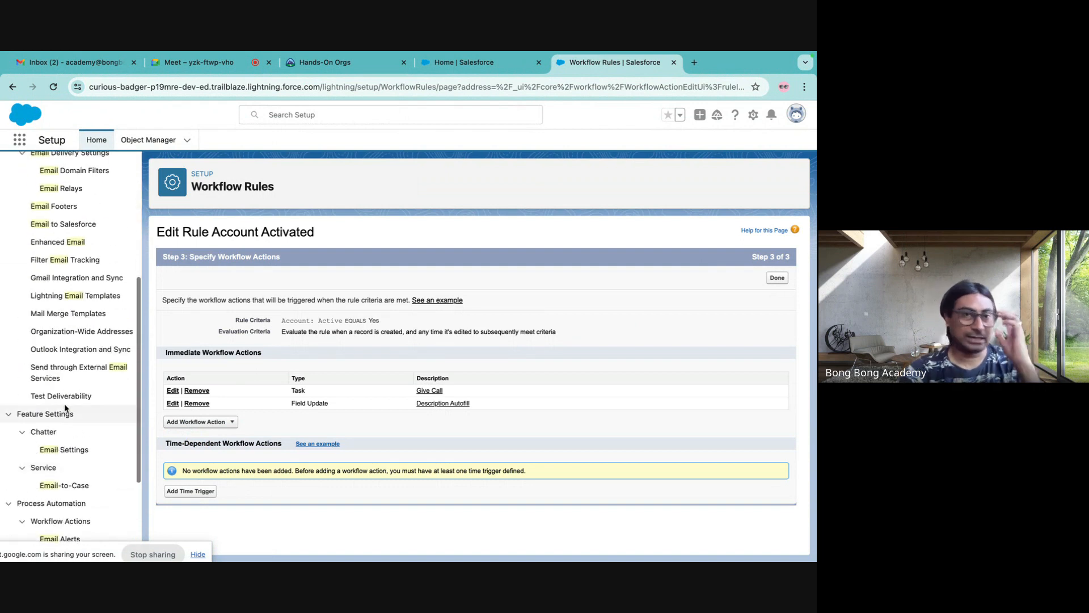
{"action": "scroll", "coordinate": [65, 408], "scroll_direction": "up", "scroll_amount": 2}
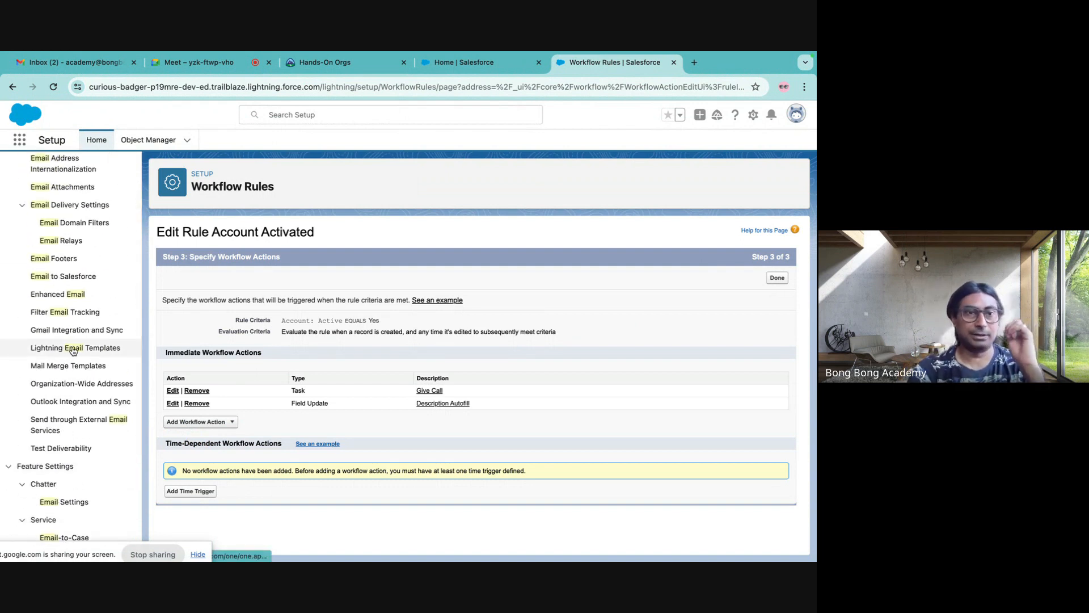
{"action": "scroll", "coordinate": [72, 350], "scroll_direction": "up", "scroll_amount": 4}
{"action": "left_click", "coordinate": [59, 162]}
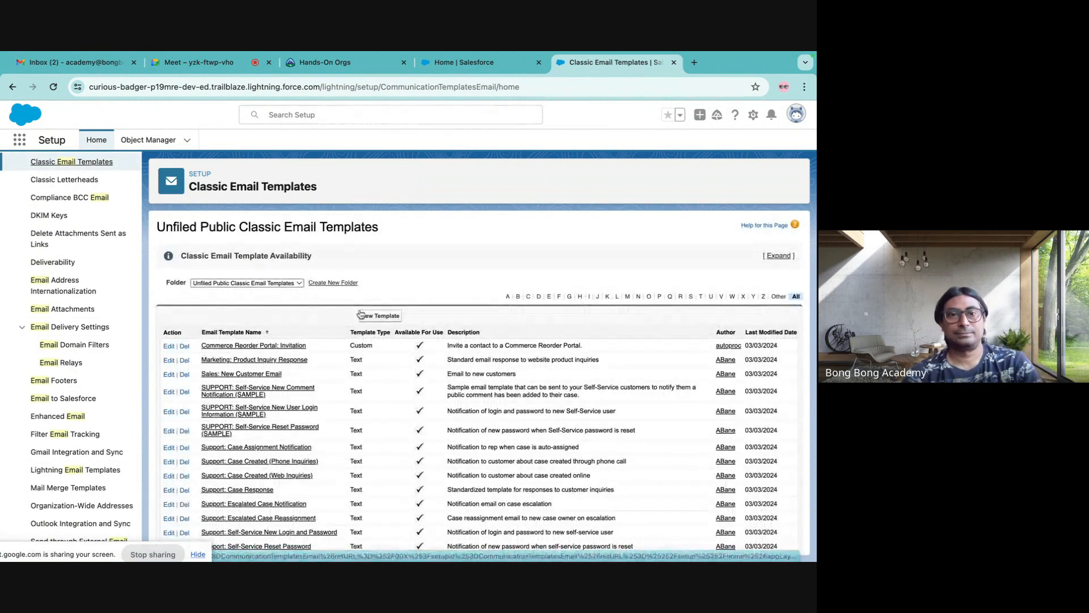
- Start a new Text email template in the Unfiled Public Classic Email Templates folder and make it available for use
{"action": "left_click", "coordinate": [362, 314]}
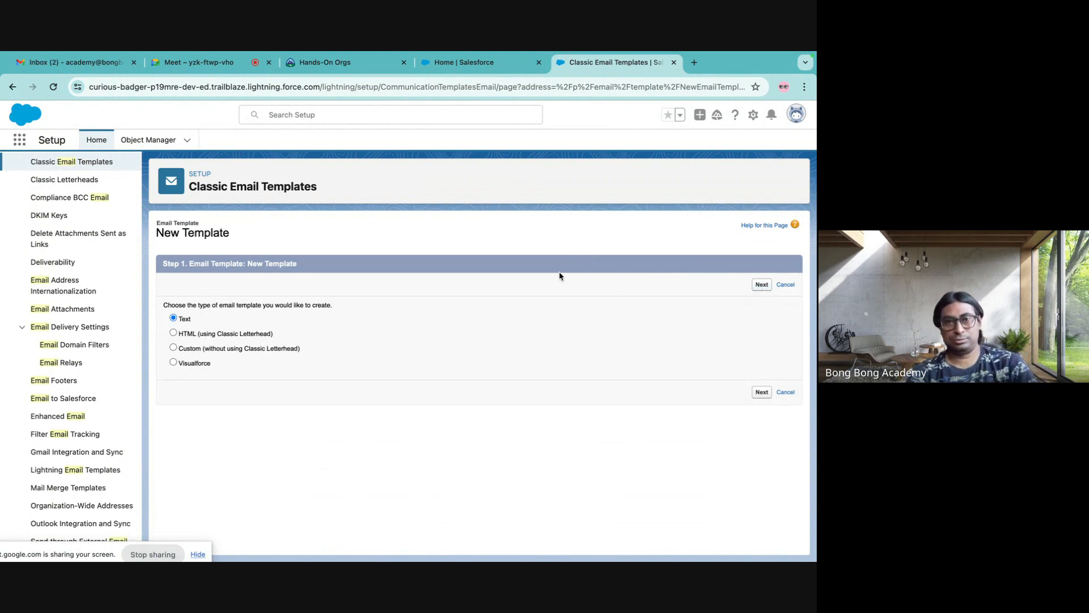
{"action": "scroll", "coordinate": [559, 276], "scroll_direction": "down", "scroll_amount": 3}
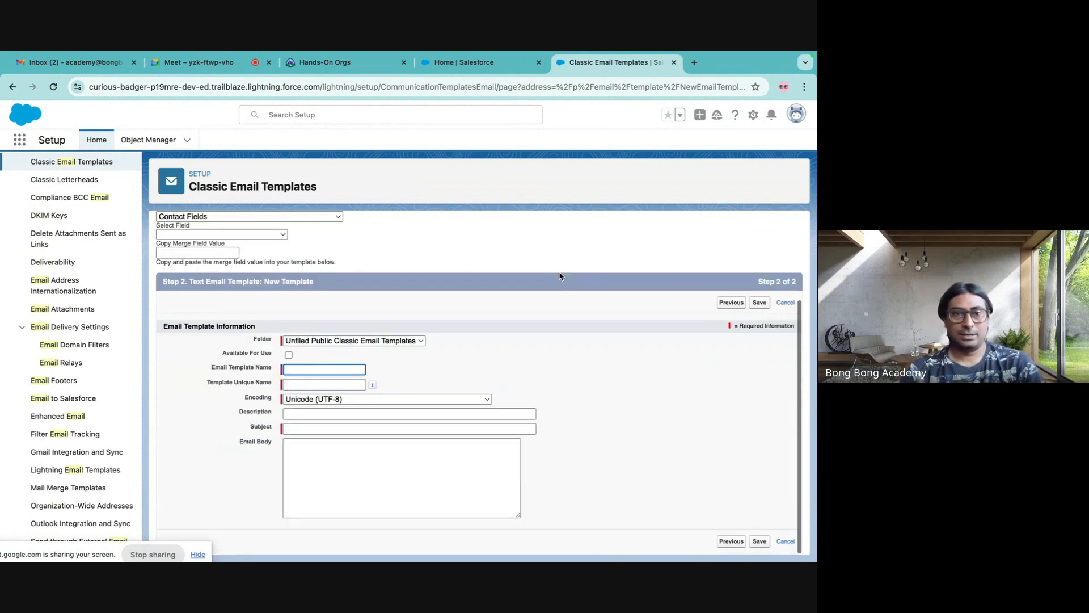
{"action": "left_click", "coordinate": [399, 343]}
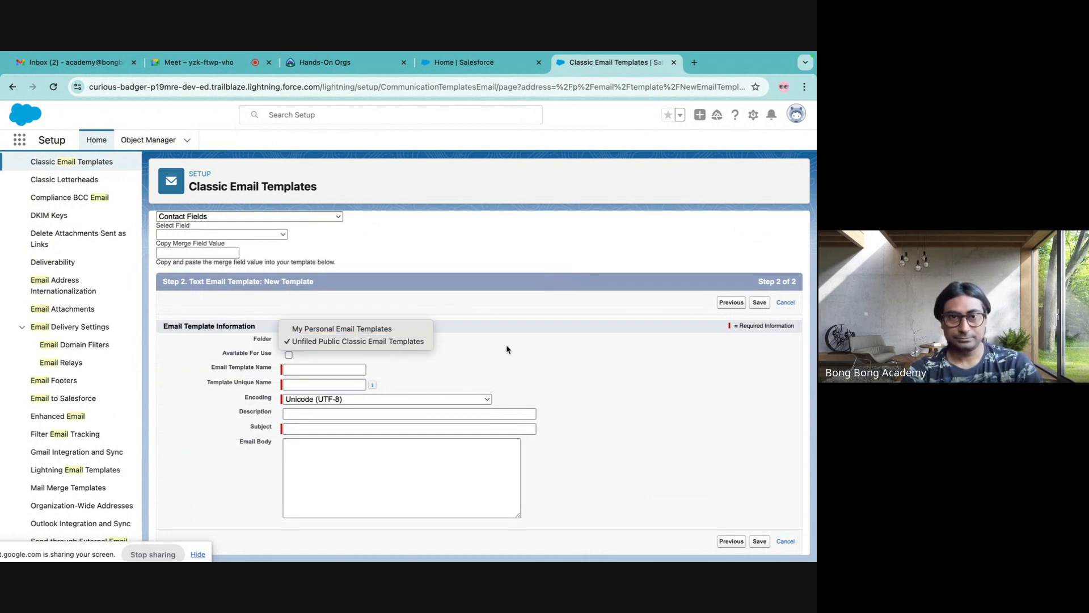
{"action": "left_click", "coordinate": [399, 341]}
{"action": "left_click", "coordinate": [289, 355]}
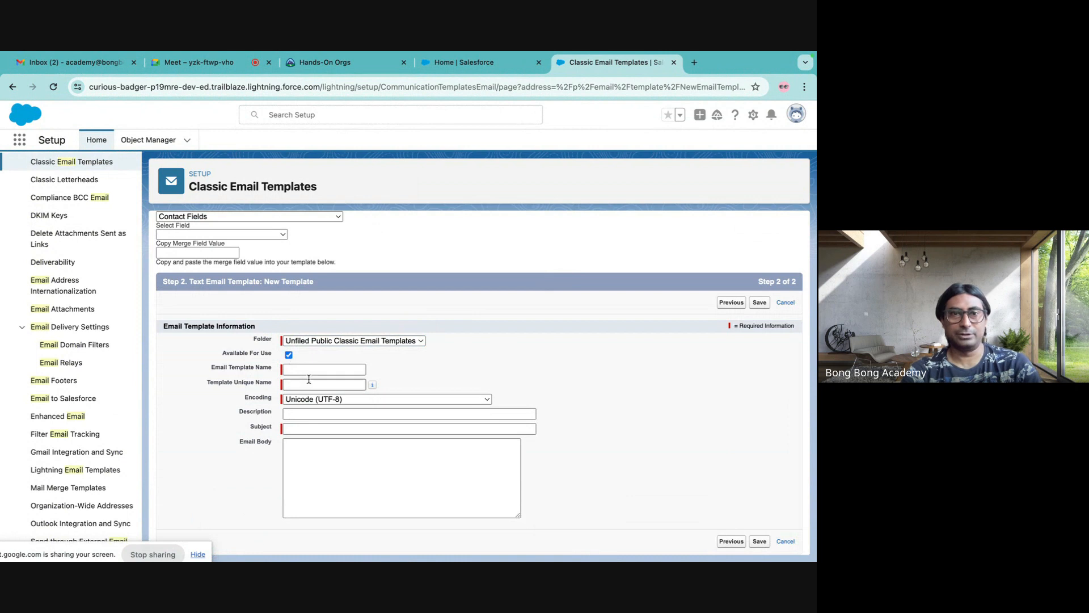
- Name the email template "Account Activated" with the unique name Account_Activated
{"action": "left_click", "coordinate": [332, 369]}
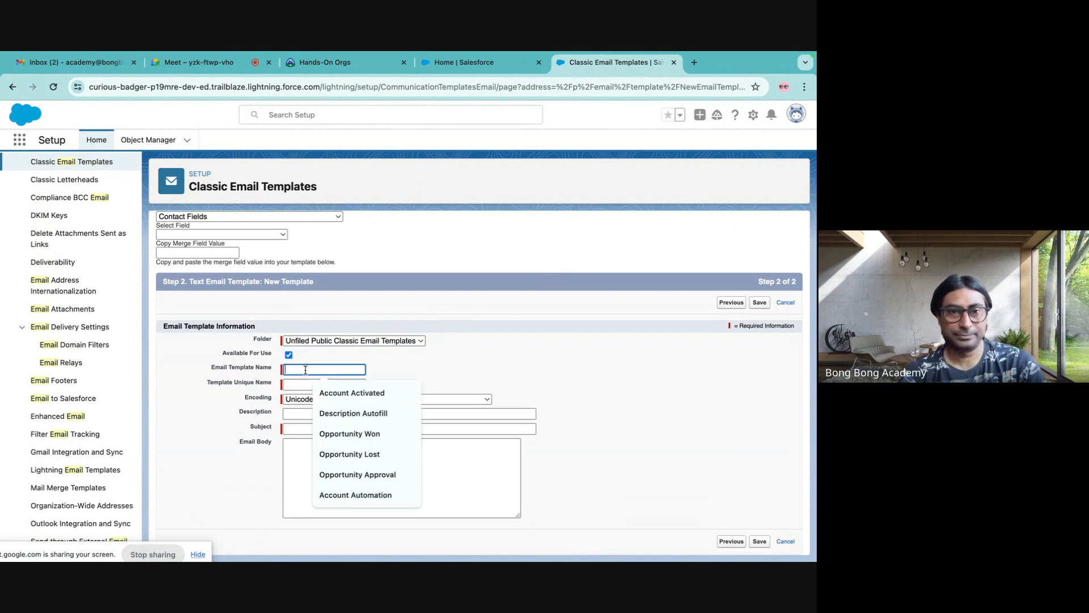
{"action": "left_click", "coordinate": [340, 393]}
{"action": "left_click", "coordinate": [326, 385]}
{"action": "left_click", "coordinate": [418, 372]}
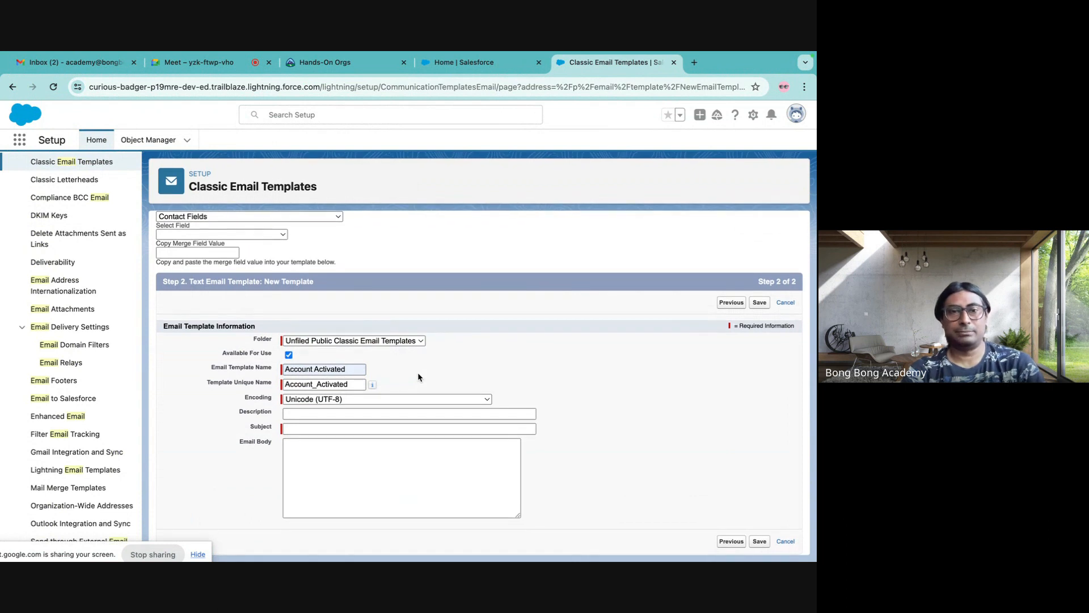
- Set the template's subject to "Account is Activated", without a merge field
{"action": "left_click", "coordinate": [377, 428]}
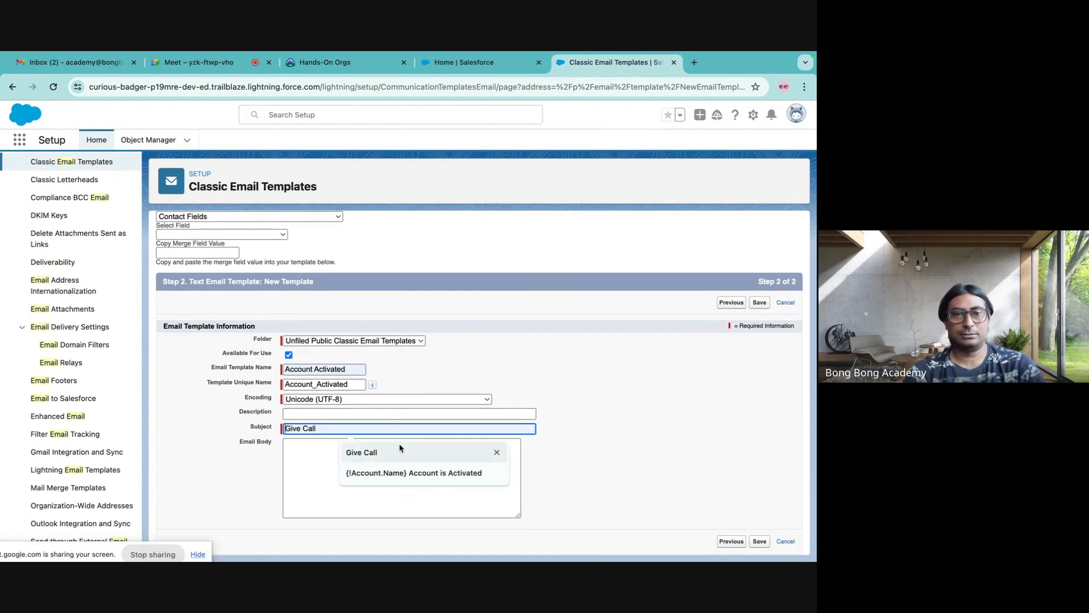
{"action": "left_click", "coordinate": [407, 472]}
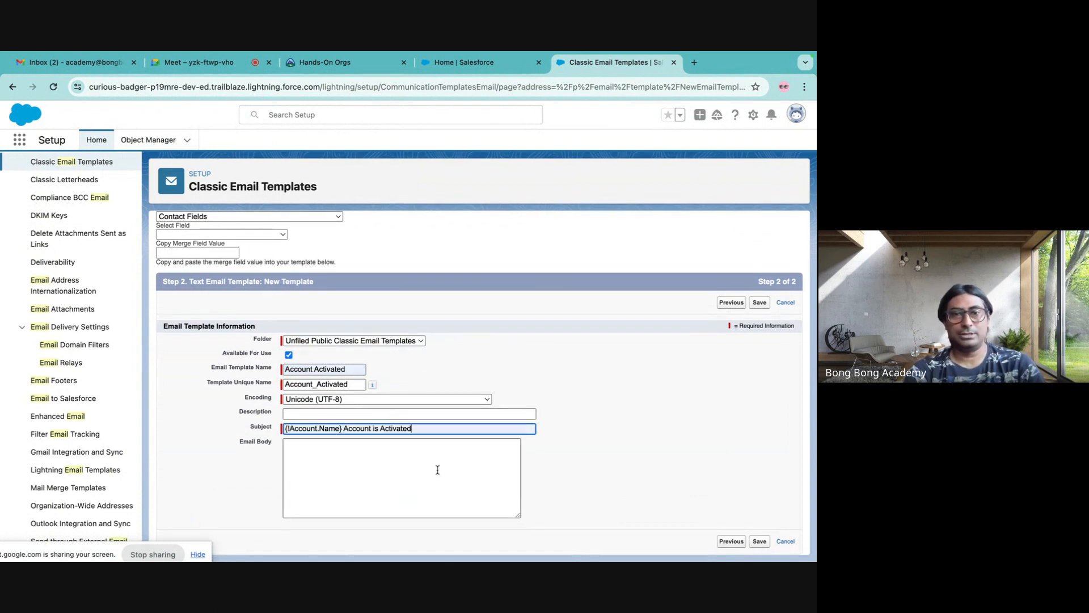
{"action": "left_click_drag", "start_coordinate": [345, 428], "coordinate": [230, 428]}
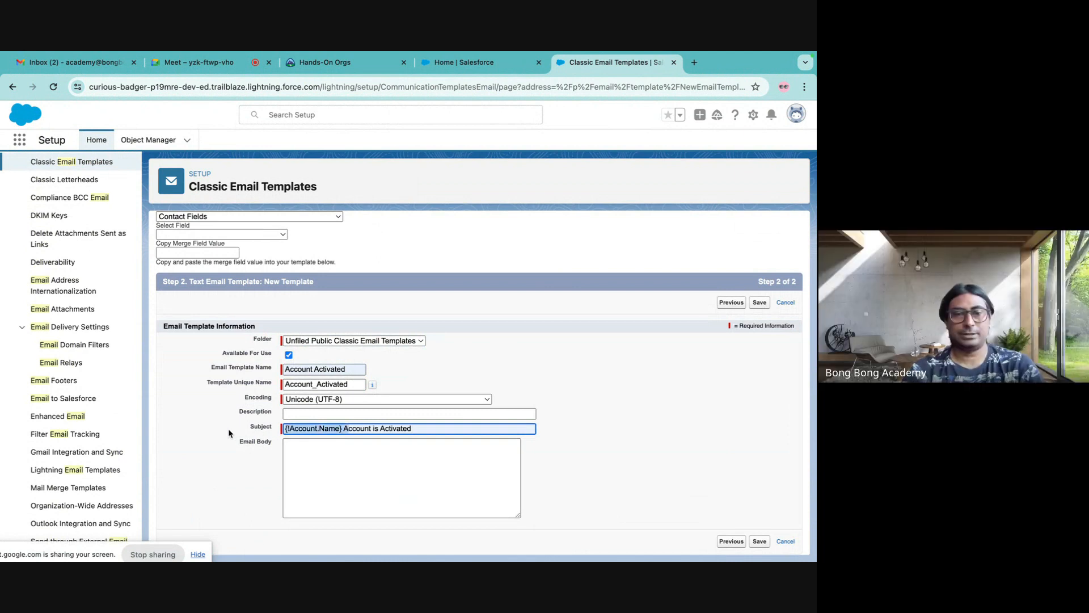
{"action": "key", "text": "BackSpace"}
- Write the email body as "Hi", "The Account is Activated" and the sign-off "Regards", "Bong Bong" on separate lines
{"action": "left_click", "coordinate": [312, 454]}
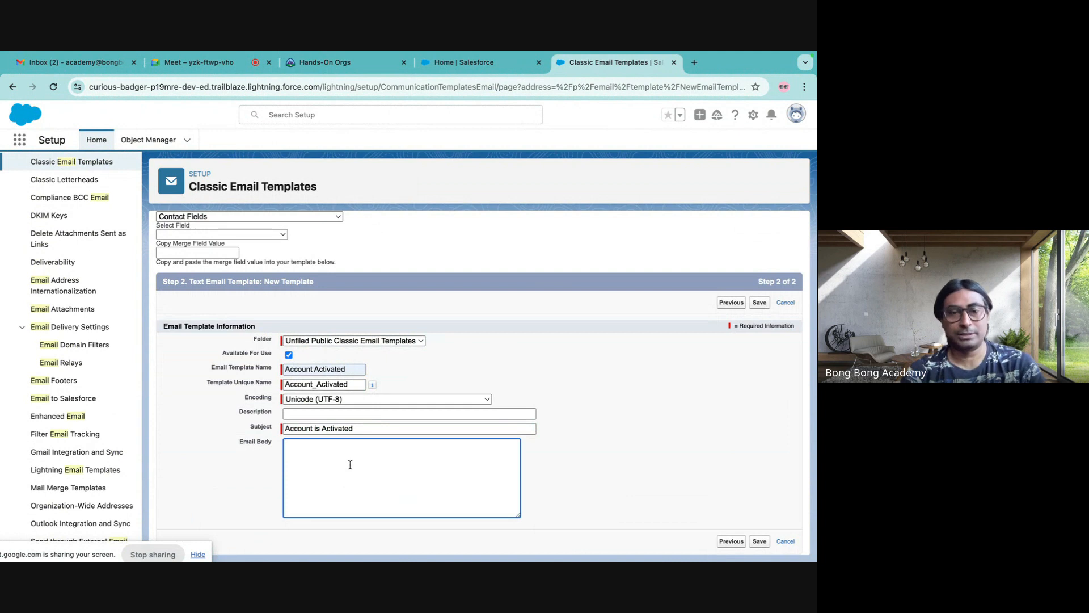
{"action": "type", "text": "Hi"}
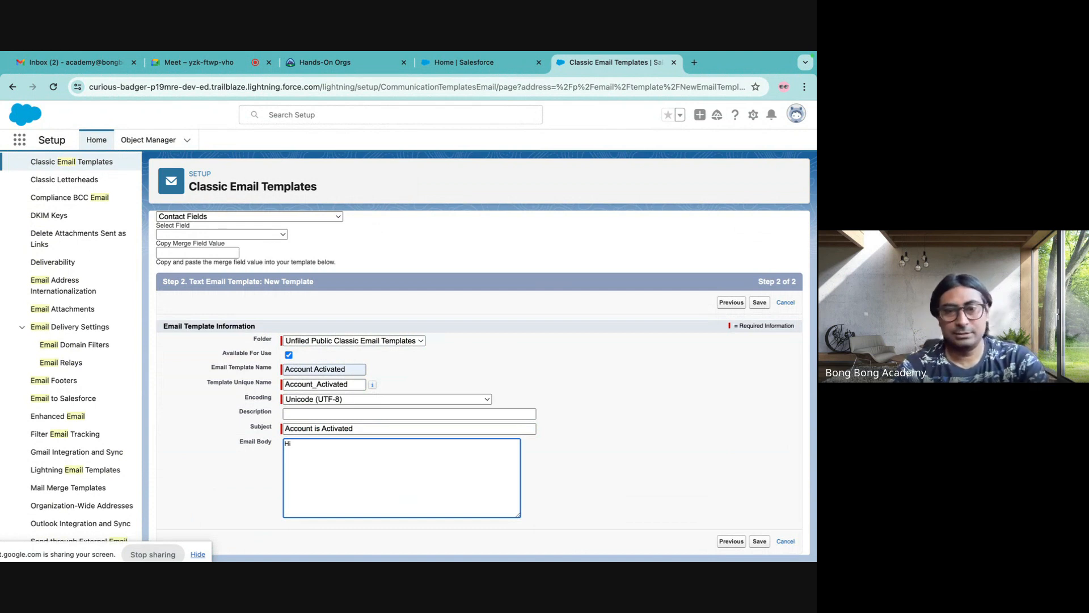
{"action": "key", "text": "Return"}
{"action": "key", "text": "Return"}
{"action": "type", "text": "The Acco"}
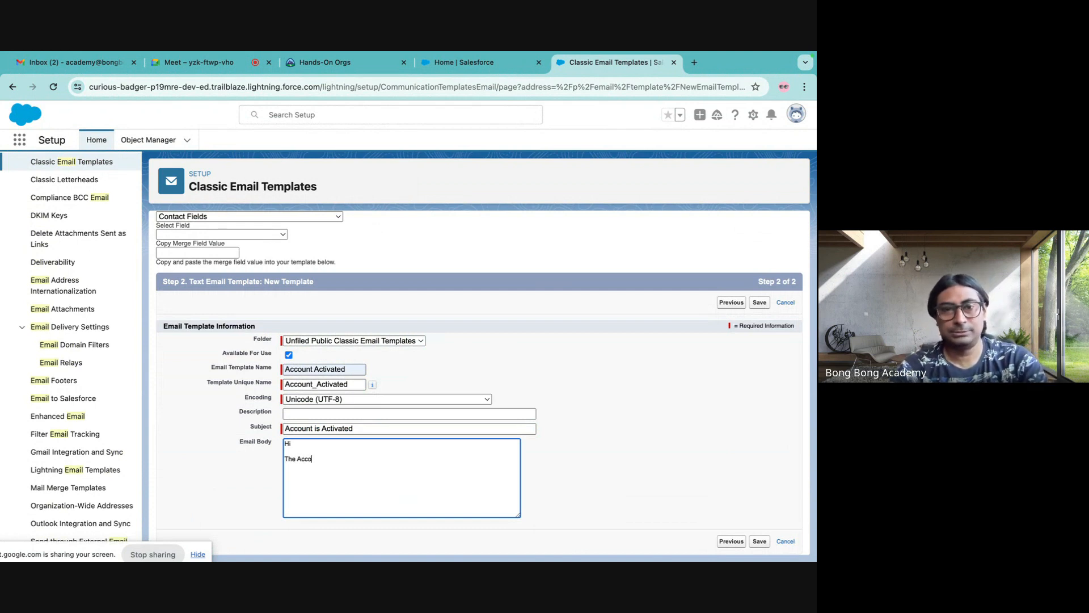
{"action": "type", "text": "unt is"}
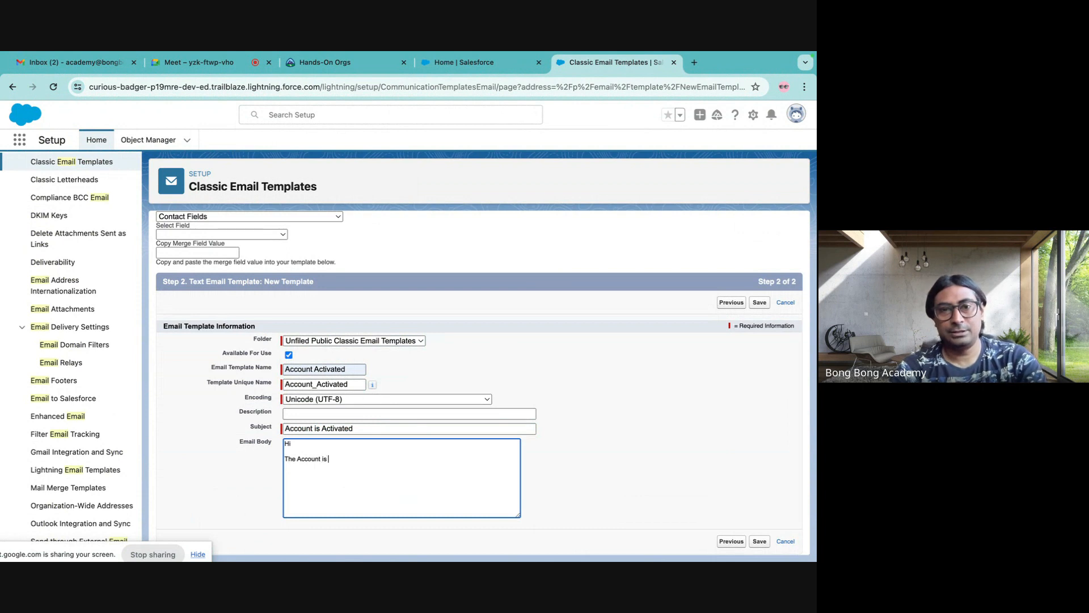
{"action": "type", "text": " Activated  "}
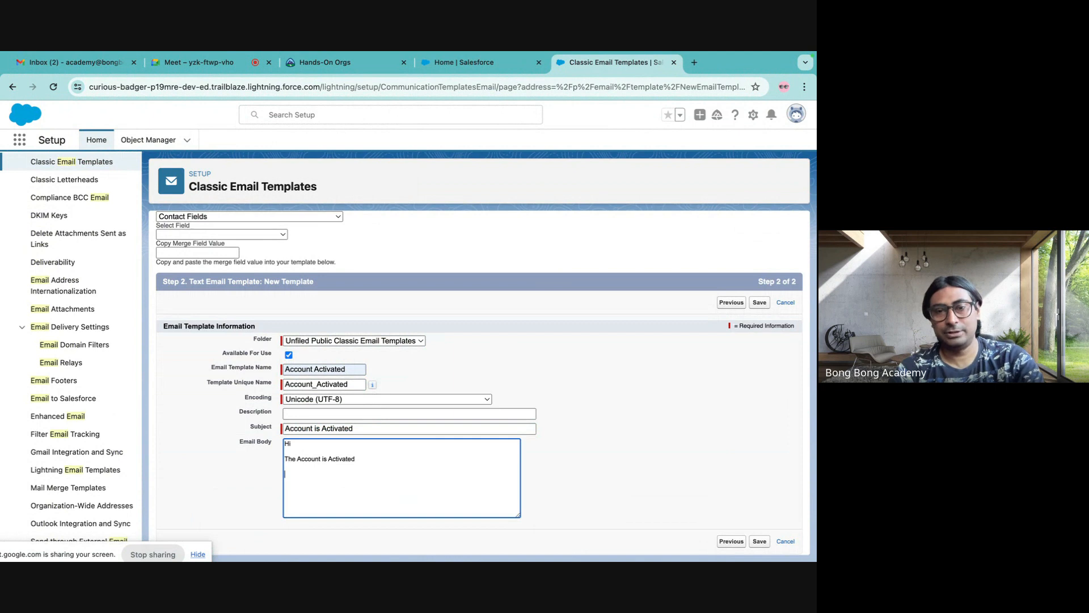
{"action": "type", "text": "Regards "}
{"action": "type", "text": "B"}
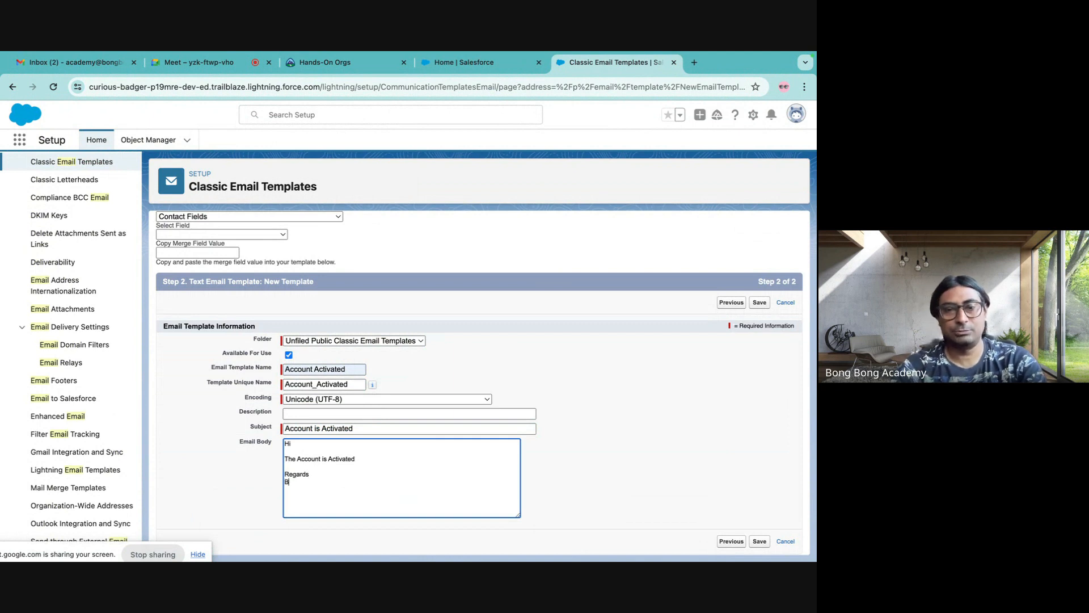
{"action": "type", "text": "ong Bong"}
{"action": "left_click", "coordinate": [609, 435]}
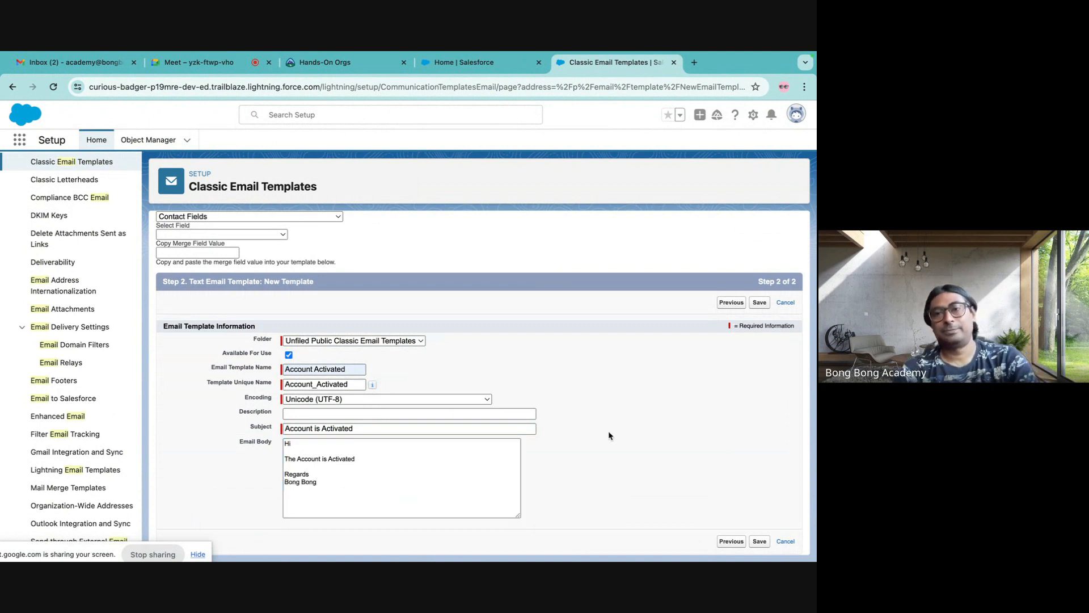
- Choose Account Name from the Account Fields merge fields and copy its merge value {!Account.Name}
{"action": "left_click", "coordinate": [311, 426]}
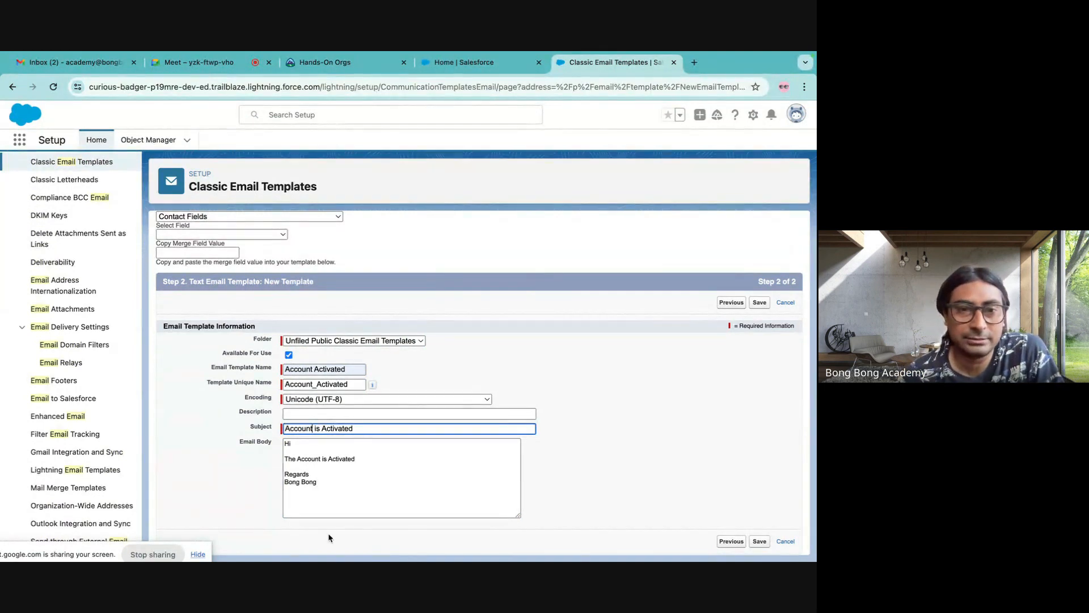
{"action": "scroll", "coordinate": [222, 270], "scroll_direction": "up", "scroll_amount": 1}
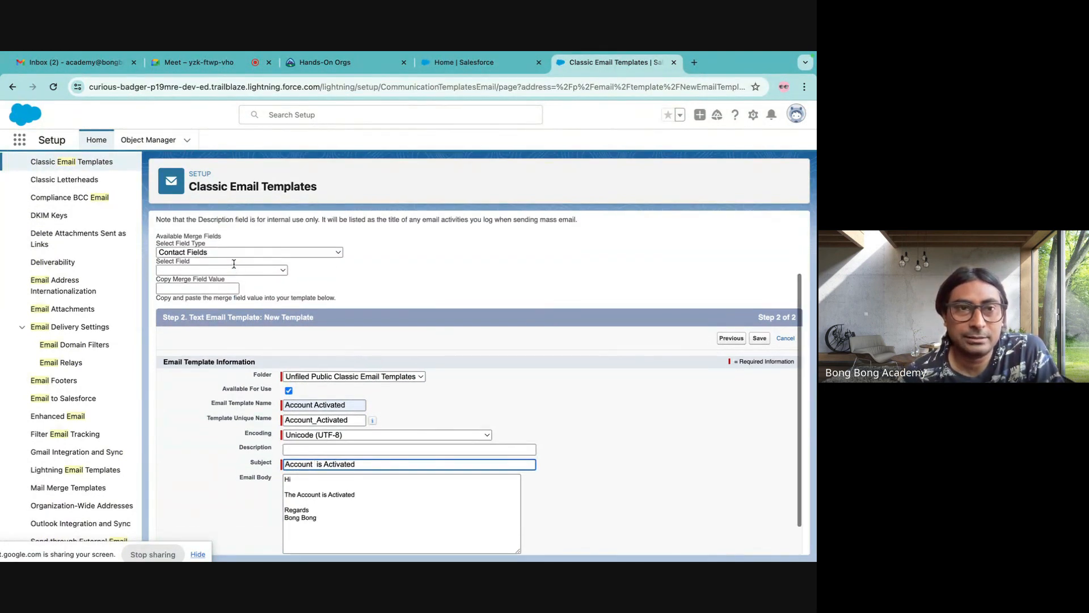
{"action": "left_click", "coordinate": [210, 252]}
{"action": "scroll", "coordinate": [208, 257], "scroll_direction": "up", "scroll_amount": 5}
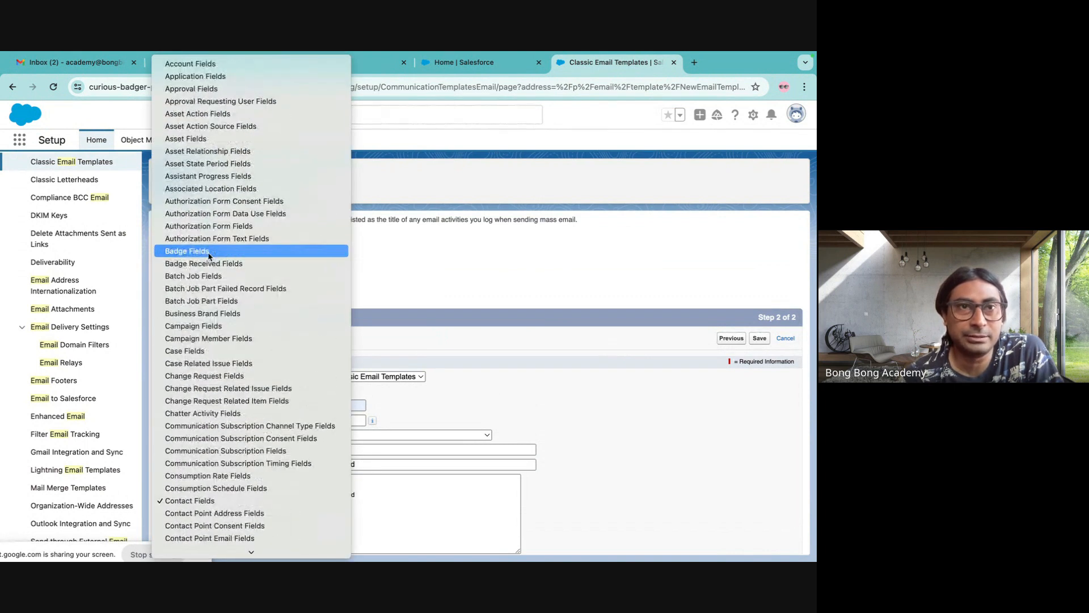
{"action": "left_click", "coordinate": [193, 65]}
{"action": "left_click", "coordinate": [230, 271]}
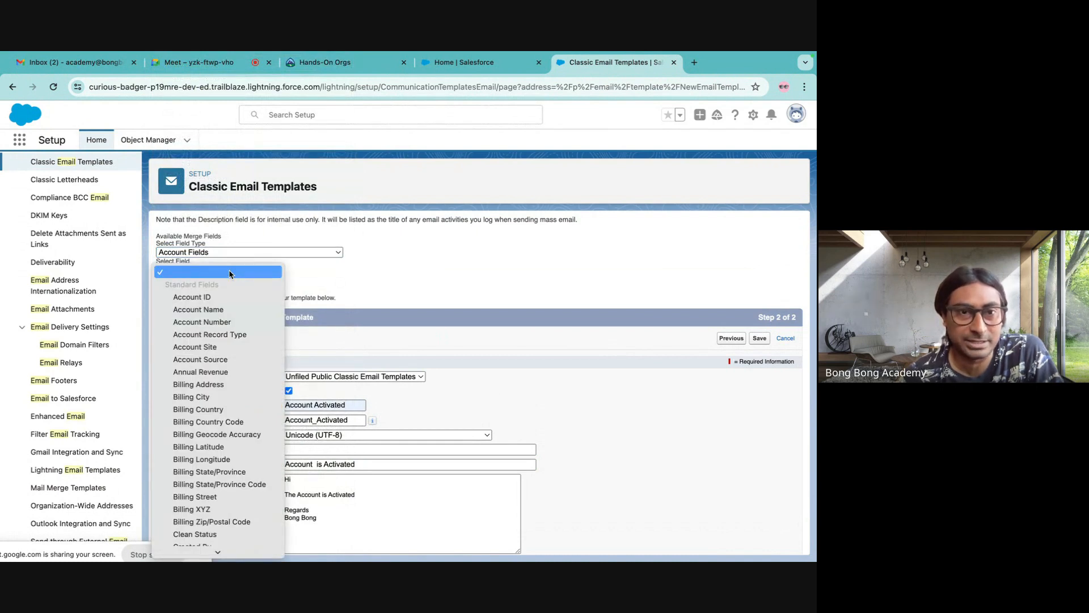
{"action": "left_click", "coordinate": [213, 310]}
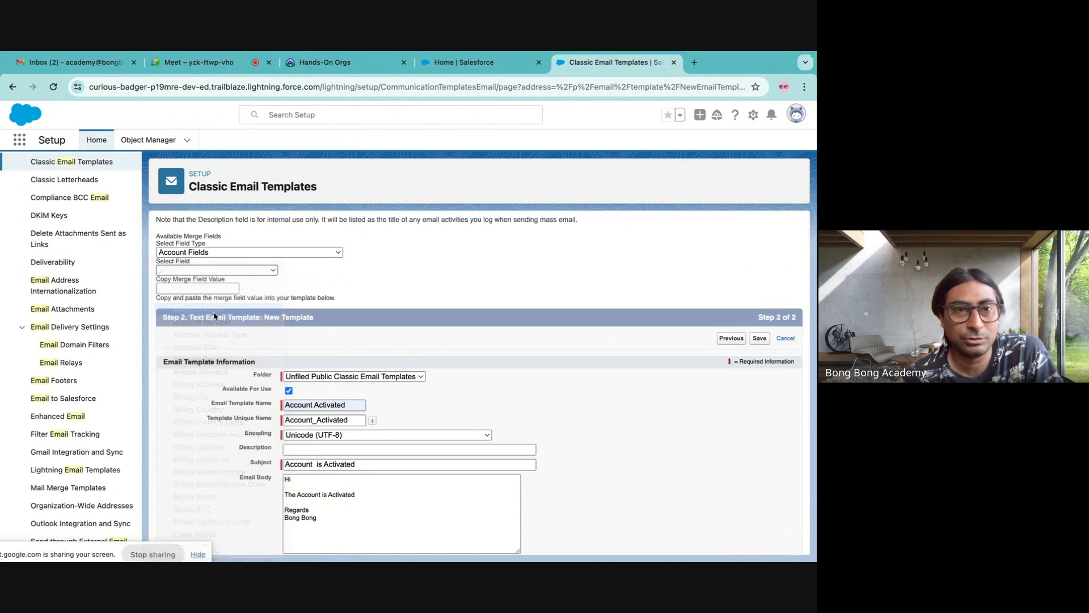
{"action": "left_click", "coordinate": [225, 284]}
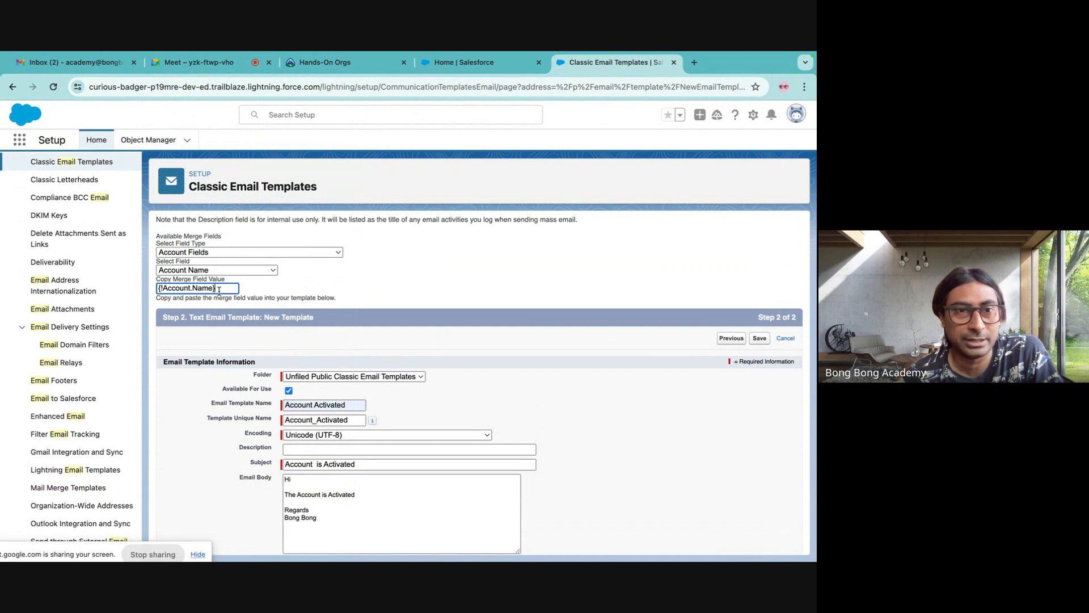
{"action": "key", "text": "super+a"}
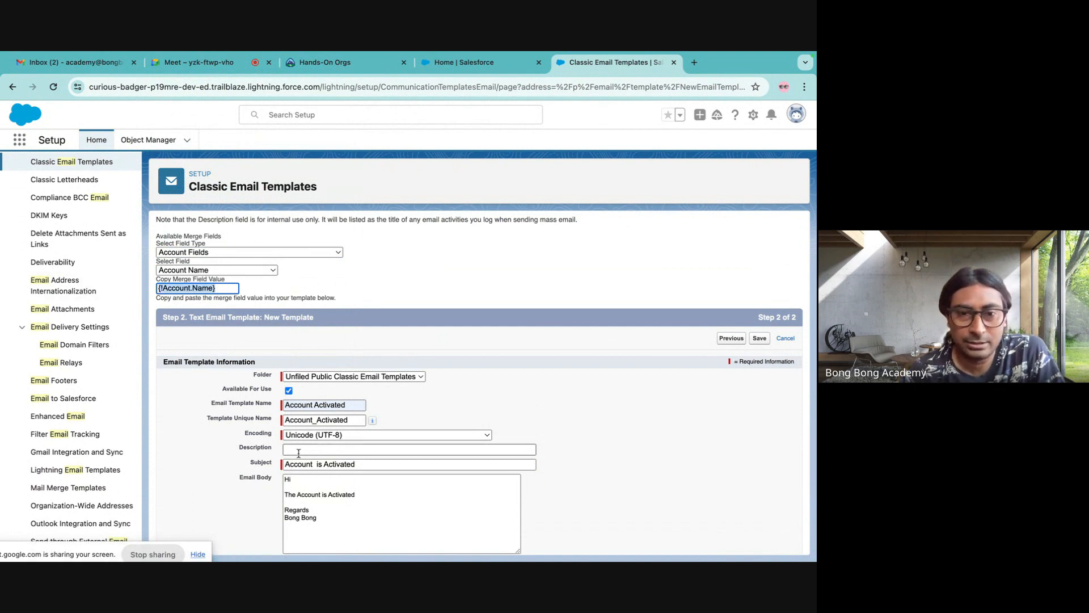
- Insert {!Account.Name} before "Account" in both the subject and the email body's message line
{"action": "left_click", "coordinate": [286, 465]}
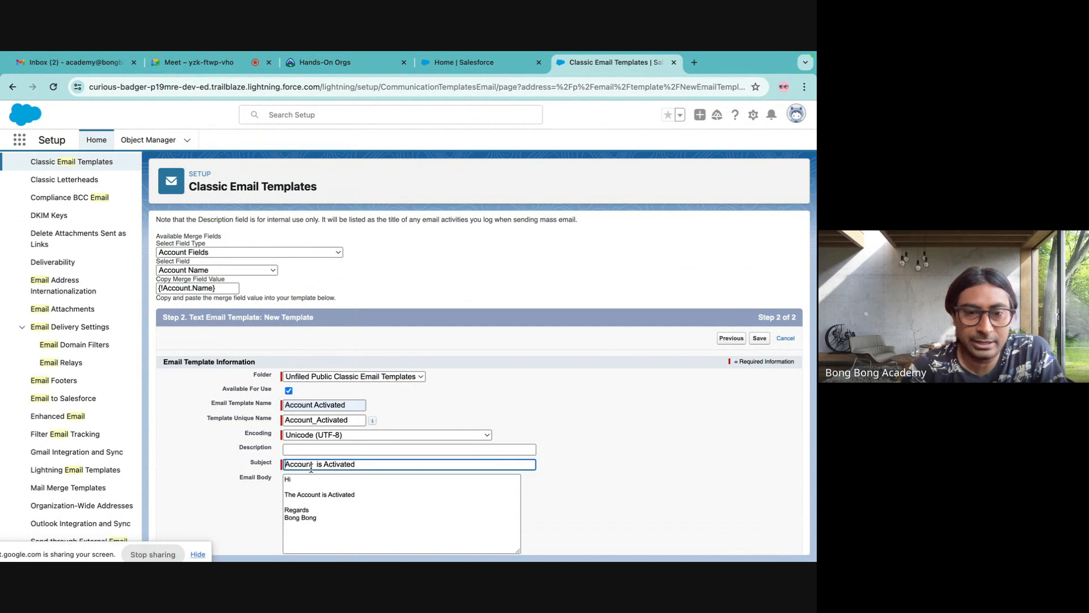
{"action": "key", "text": "super+v"}
{"action": "left_click", "coordinate": [296, 496]}
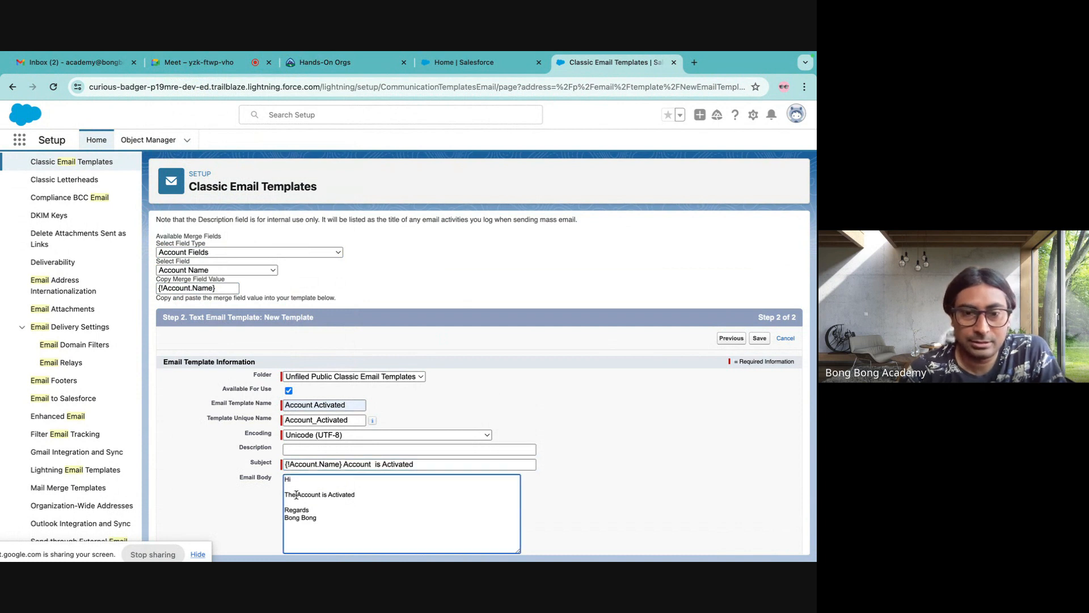
{"action": "key", "text": "super+v"}
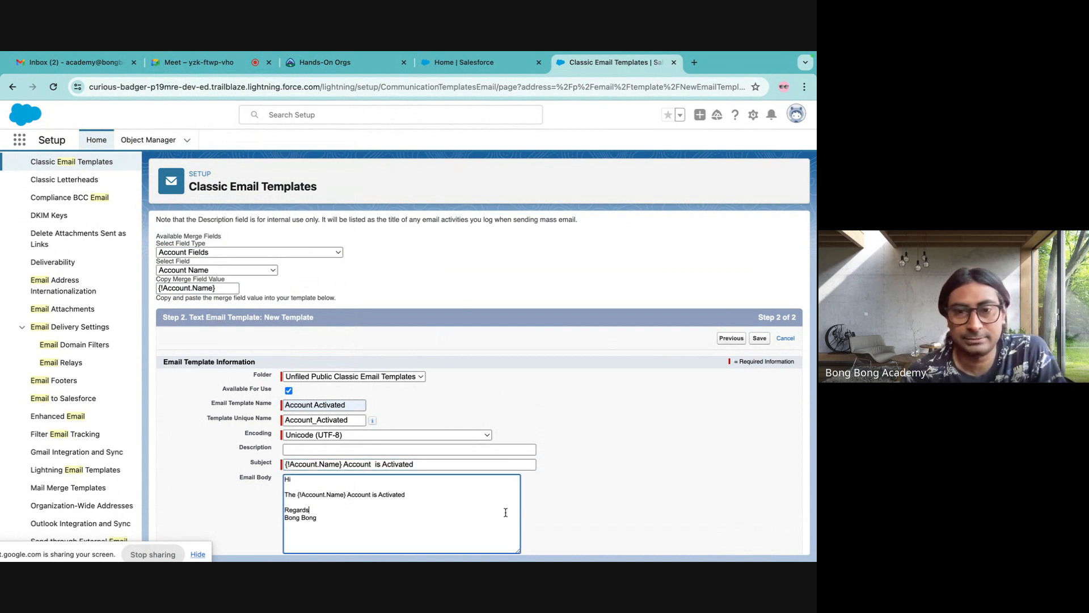
{"action": "scroll", "coordinate": [506, 512], "scroll_direction": "down", "scroll_amount": 1}
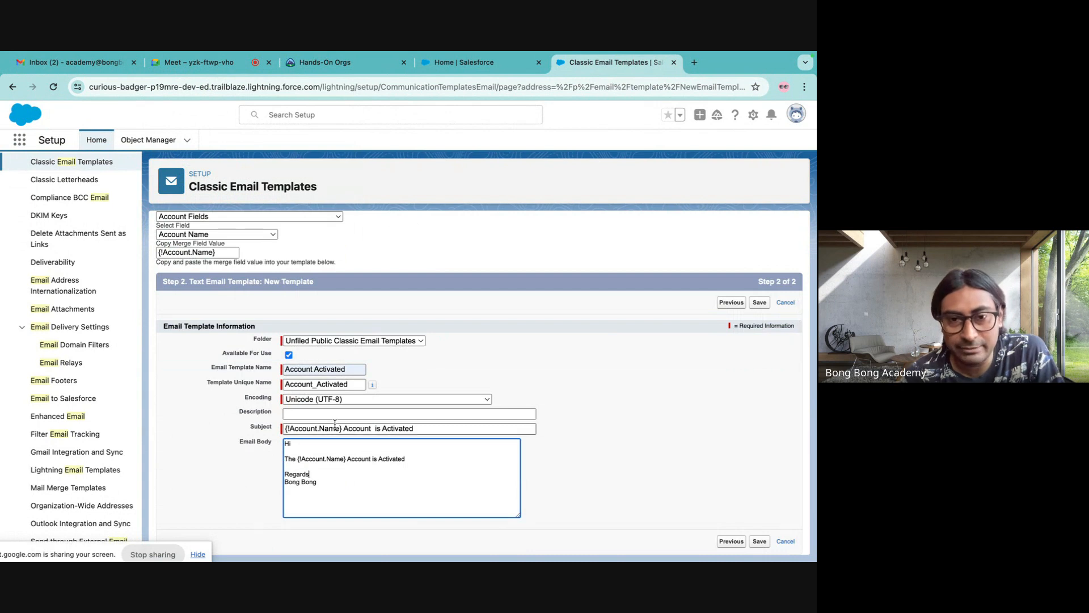
{"action": "left_click_drag", "start_coordinate": [345, 428], "coordinate": [285, 428]}
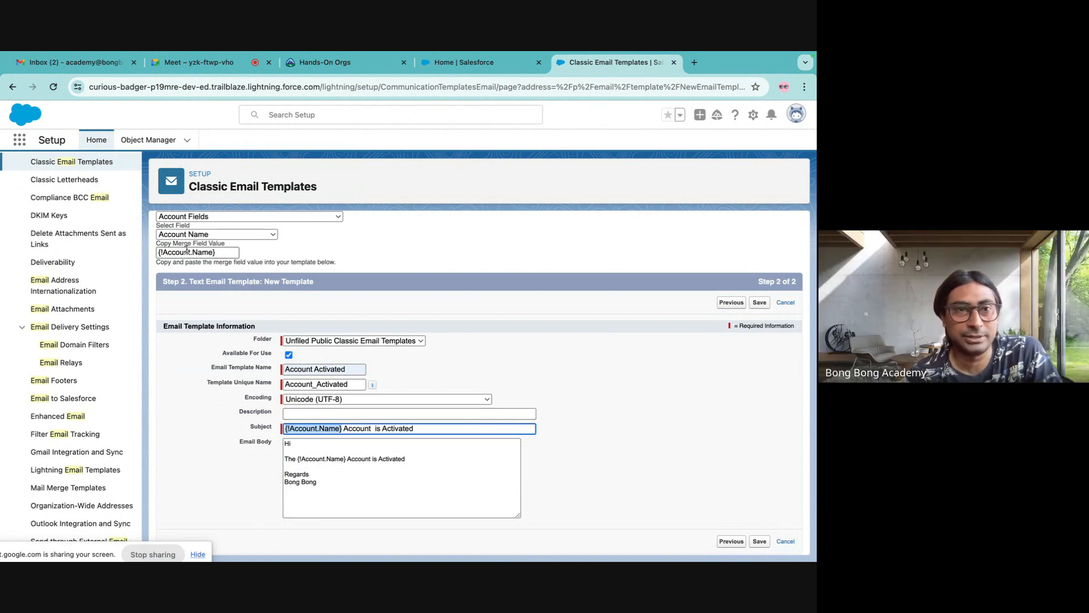
{"action": "scroll", "coordinate": [185, 253], "scroll_direction": "up", "scroll_amount": 1}
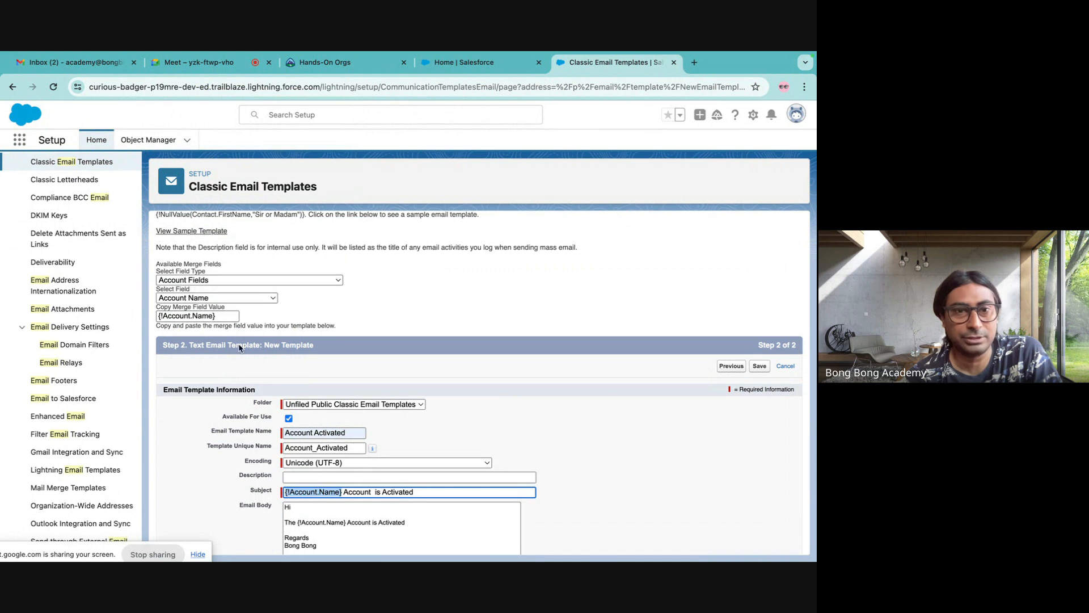
{"action": "scroll", "coordinate": [359, 522], "scroll_direction": "down", "scroll_amount": 1}
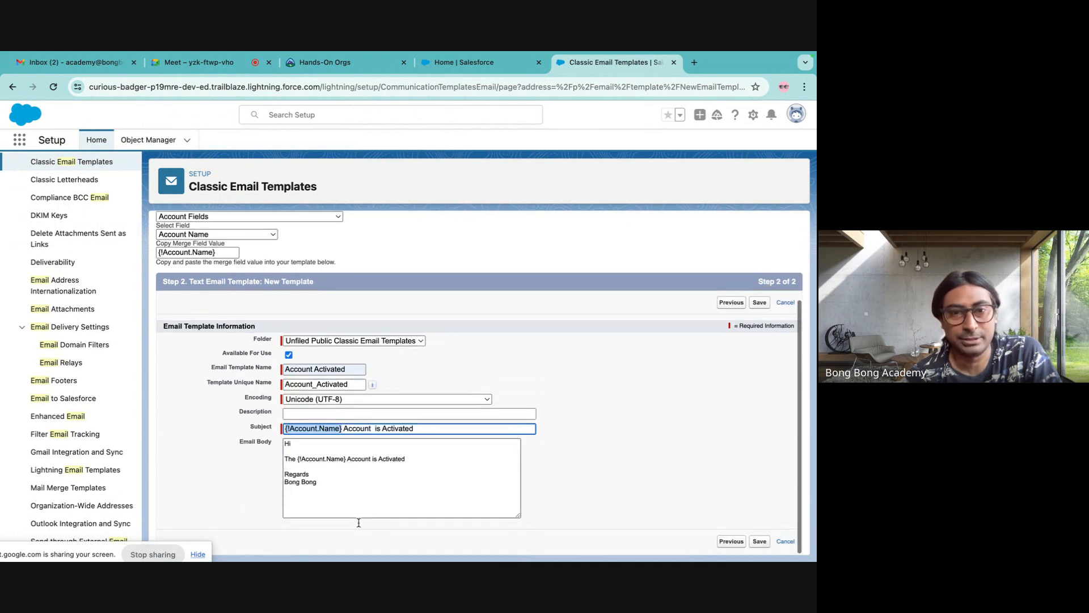
{"action": "left_click", "coordinate": [297, 461]}
{"action": "left_click_drag", "start_coordinate": [297, 460], "coordinate": [333, 460]}
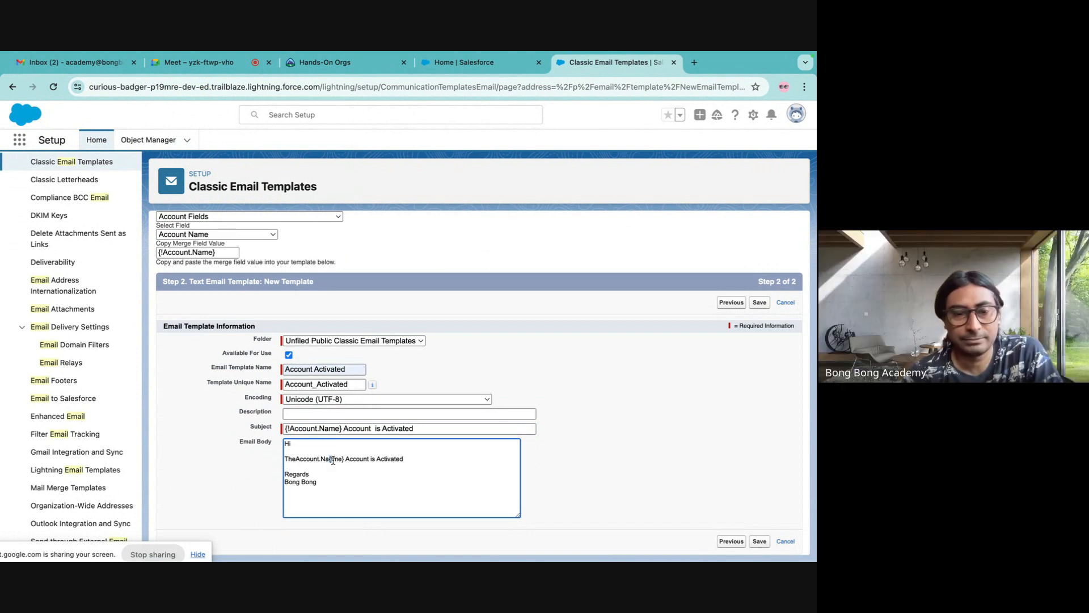
{"action": "key", "text": "ctrl+z"}
{"action": "left_click", "coordinate": [619, 437]}
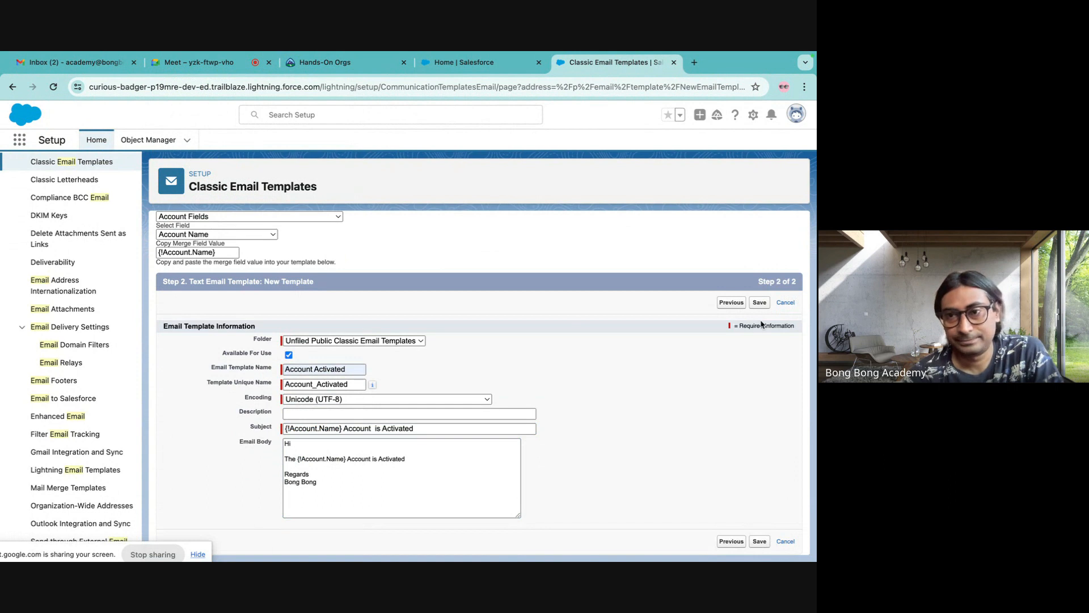
- Save the Account Activated email template and look over its detail page and plain text preview
{"action": "left_click", "coordinate": [759, 302]}
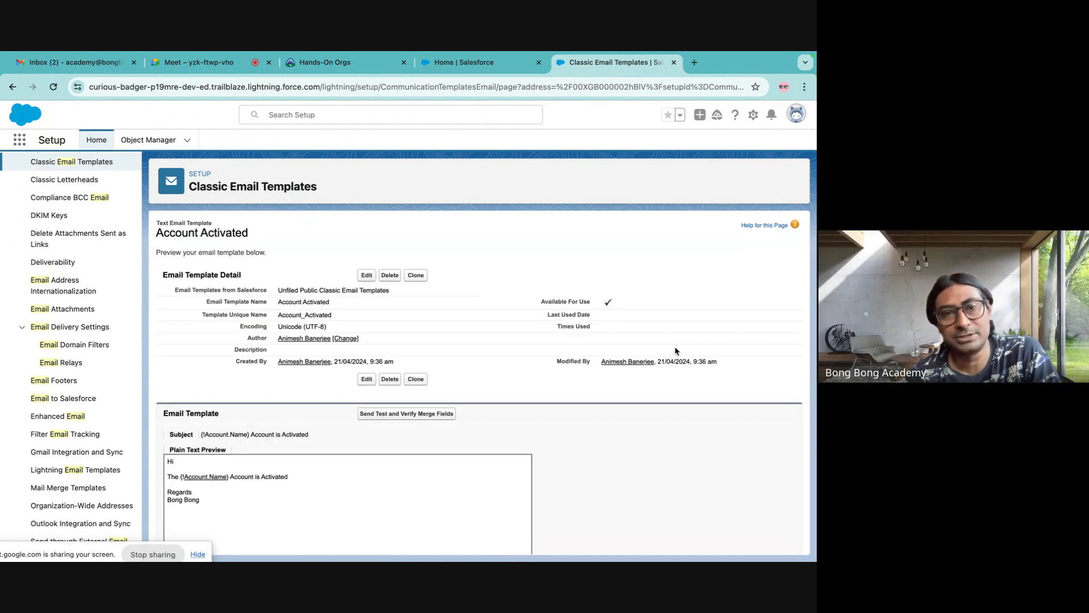
{"action": "scroll", "coordinate": [495, 314], "scroll_direction": "down", "scroll_amount": 3}
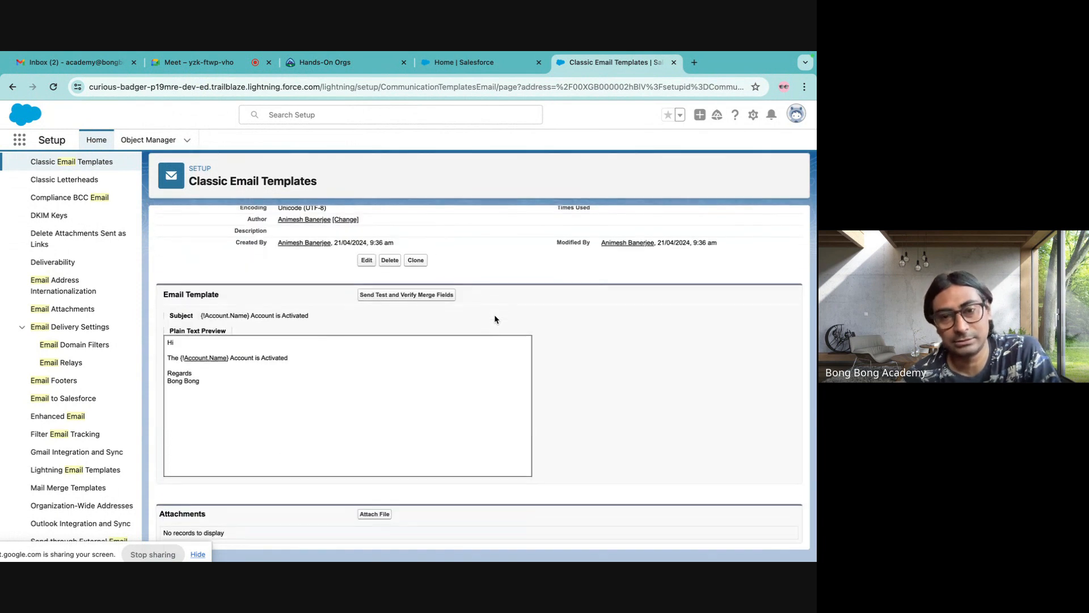
{"action": "scroll", "coordinate": [495, 315], "scroll_direction": "up", "scroll_amount": 3}
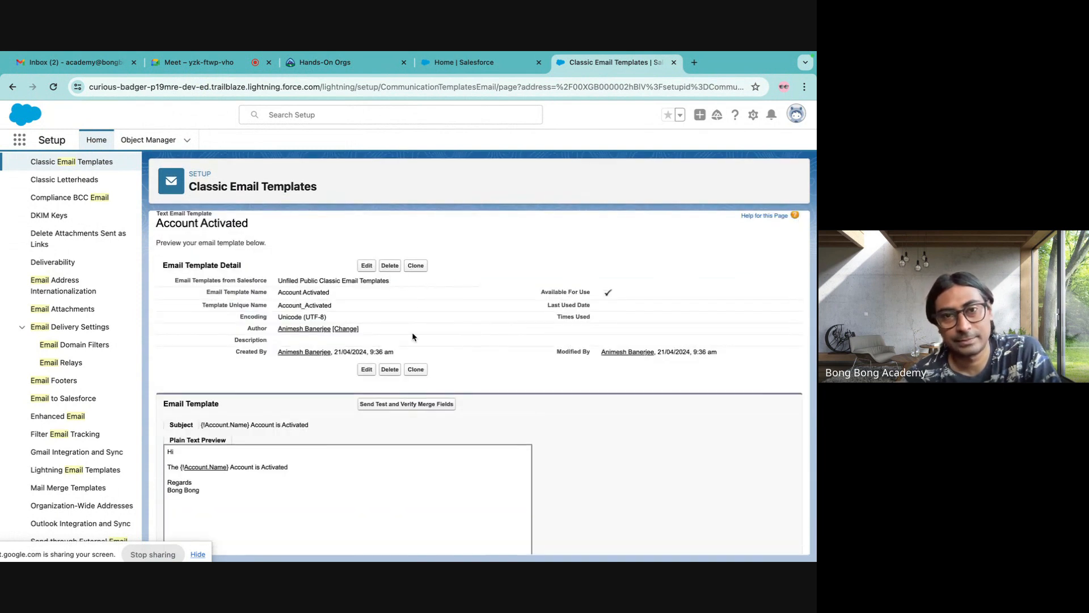
{"action": "scroll", "coordinate": [135, 226], "scroll_direction": "up", "scroll_amount": 2}
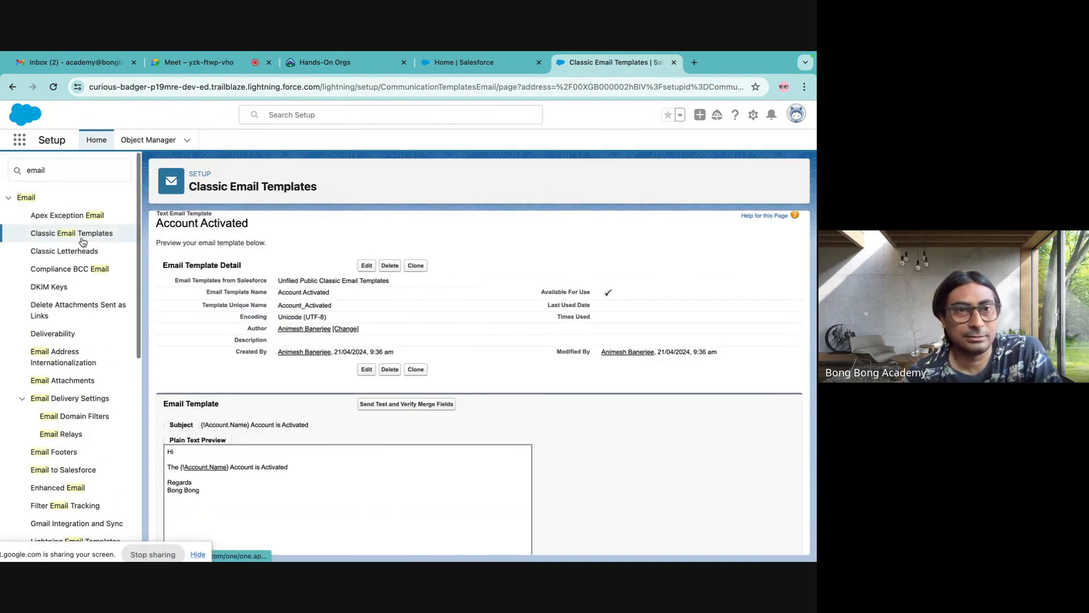
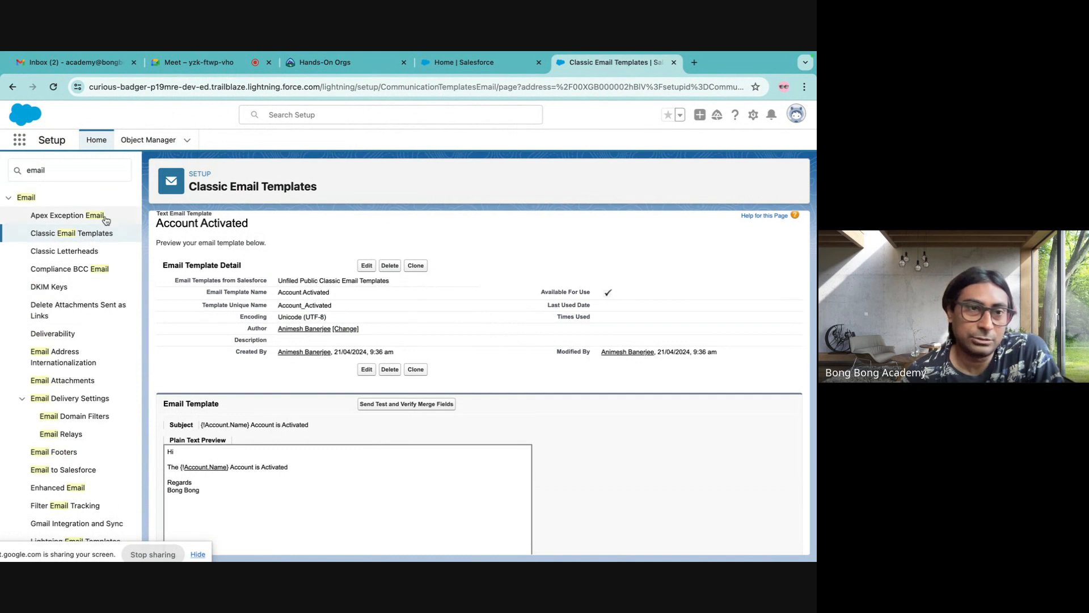
- Find Workflow Rules in Setup and open the Account Activated rule's workflow actions for editing
{"action": "left_click", "coordinate": [57, 170]}
{"action": "key", "text": "super+a"}
{"action": "type", "text": "w"}
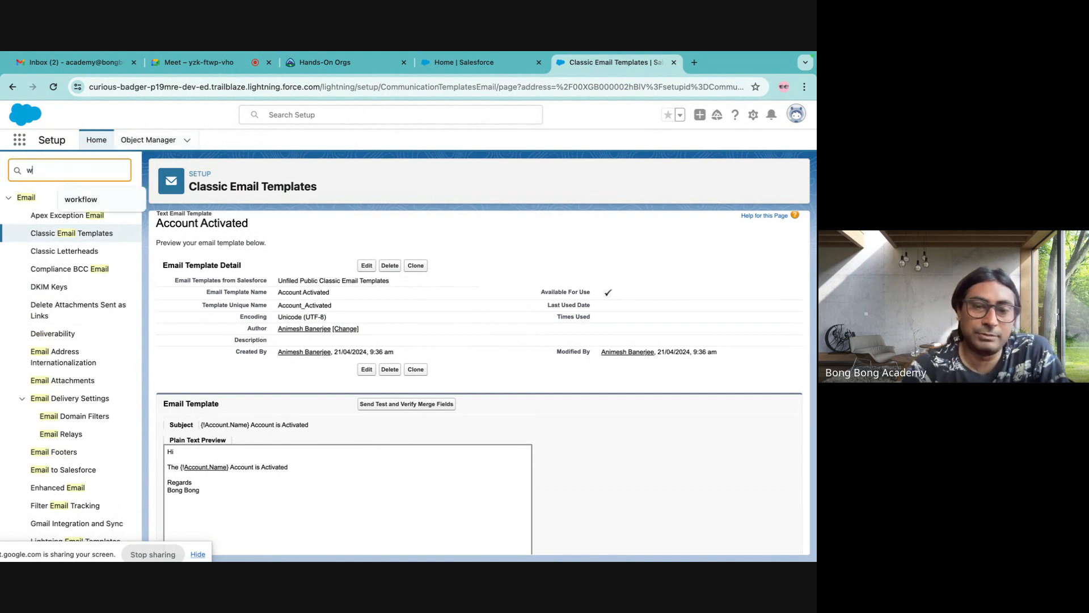
{"action": "type", "text": "or"}
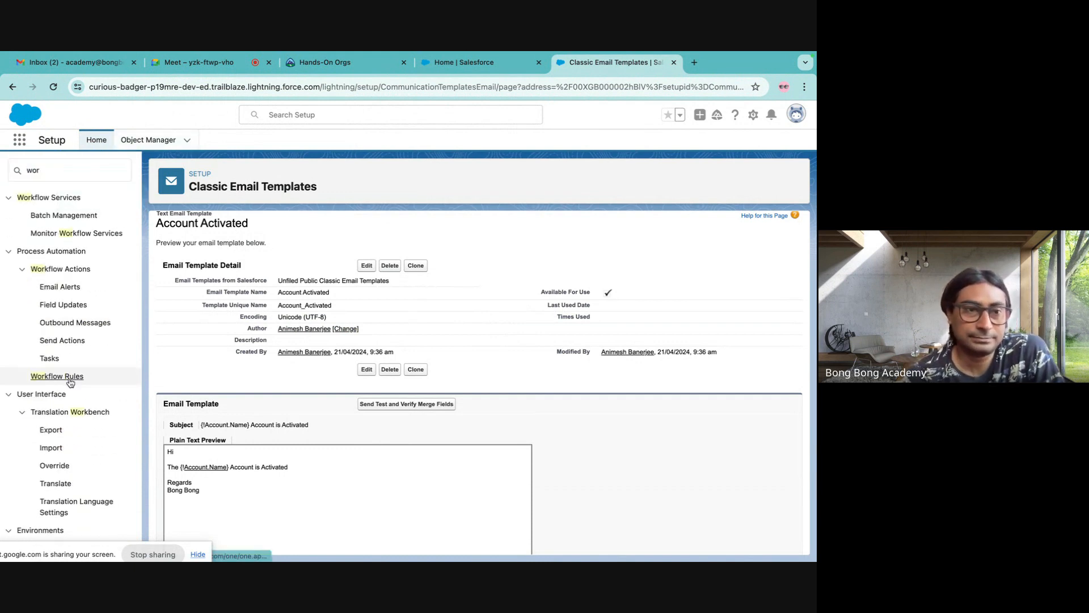
{"action": "left_click", "coordinate": [62, 377]}
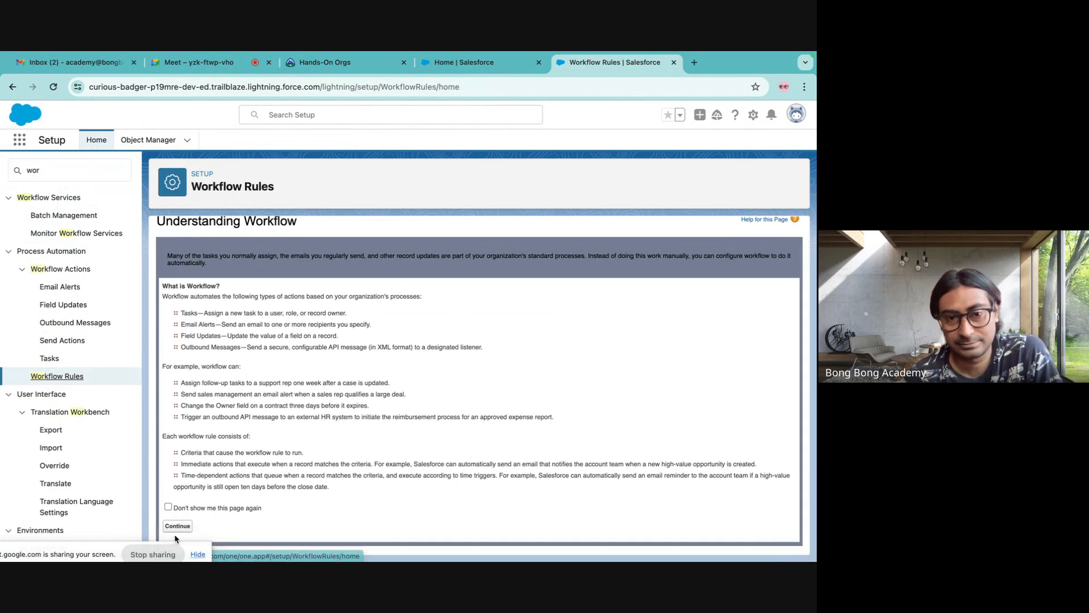
{"action": "left_click", "coordinate": [177, 526]}
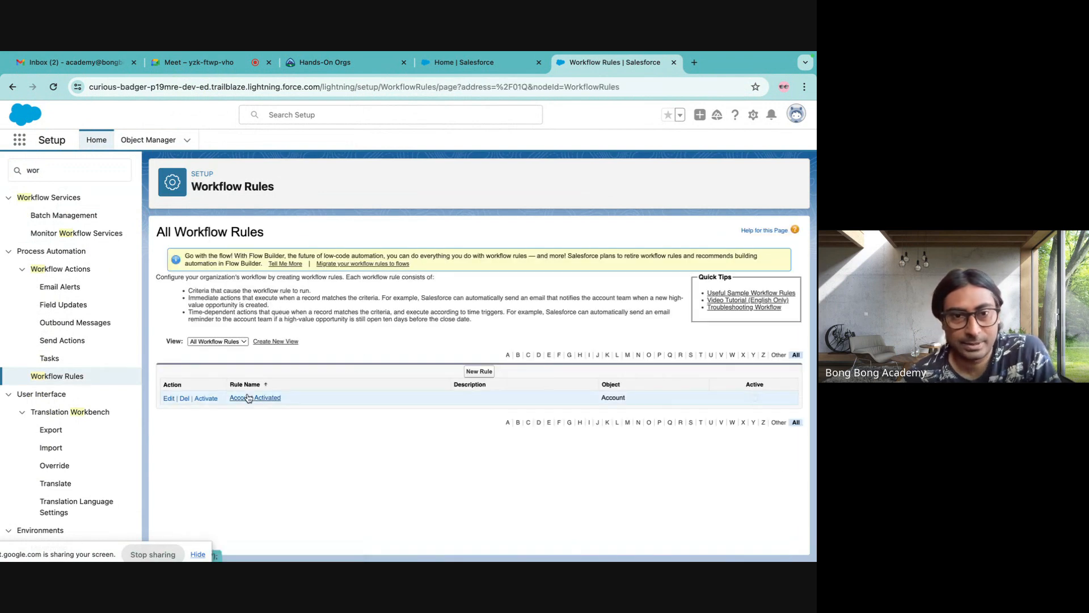
{"action": "left_click", "coordinate": [249, 398]}
{"action": "scroll", "coordinate": [345, 406], "scroll_direction": "down", "scroll_amount": 1}
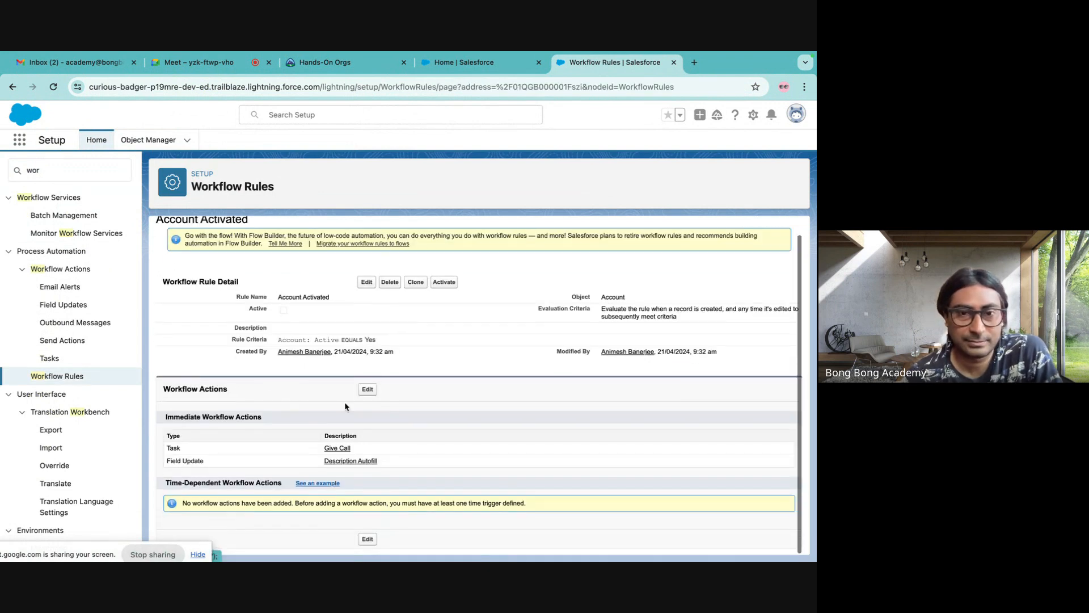
{"action": "left_click", "coordinate": [367, 389]}
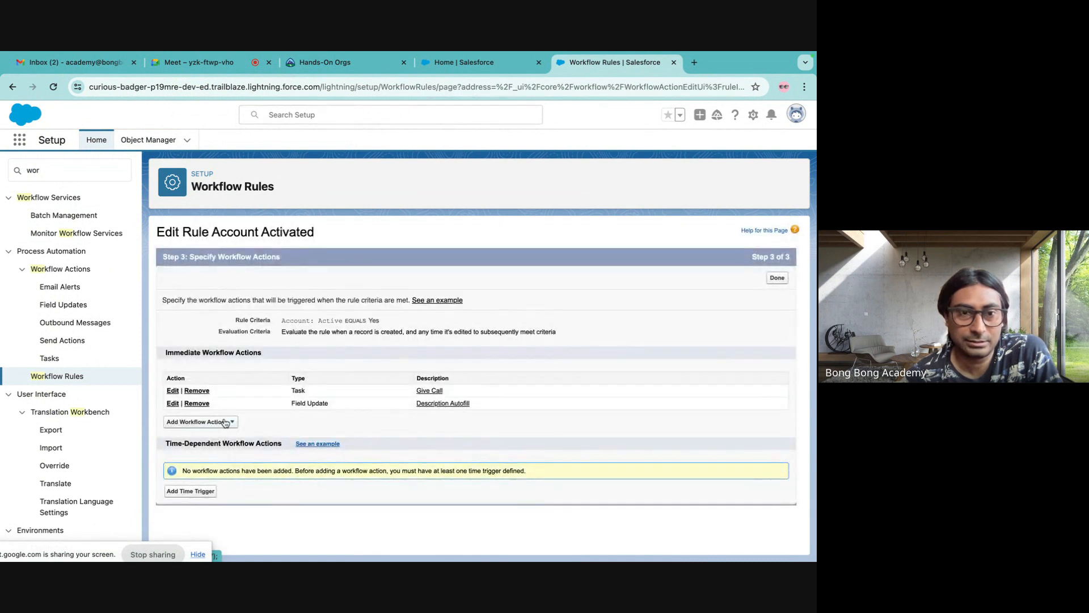
- Add a new email alert action described as "Account Activated" with unique name Account_Activated, using the Account Activated email template
{"action": "left_click", "coordinate": [225, 422]}
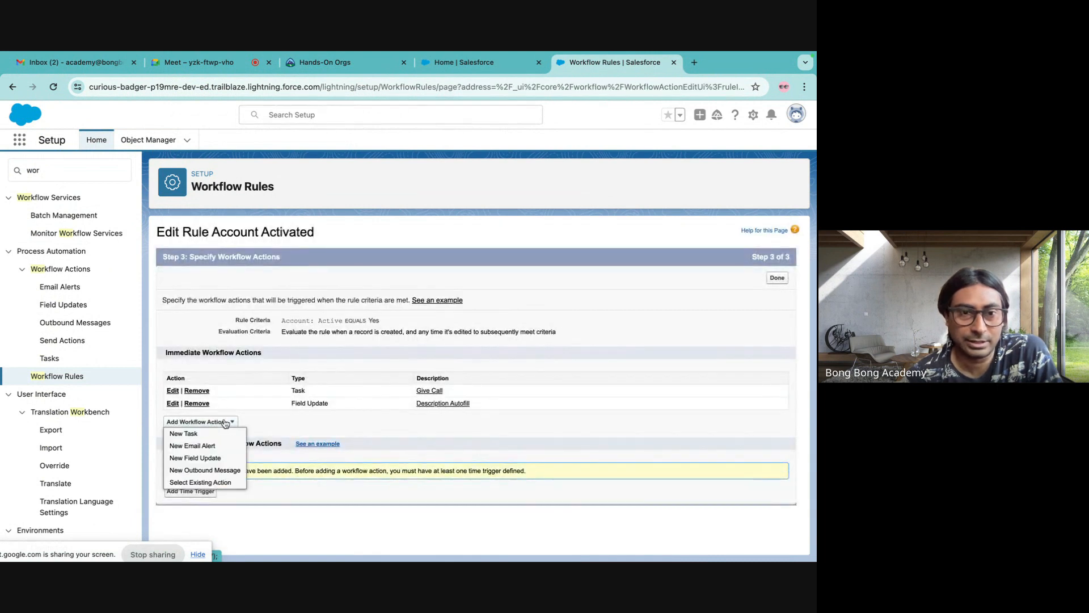
{"action": "left_click", "coordinate": [196, 447]}
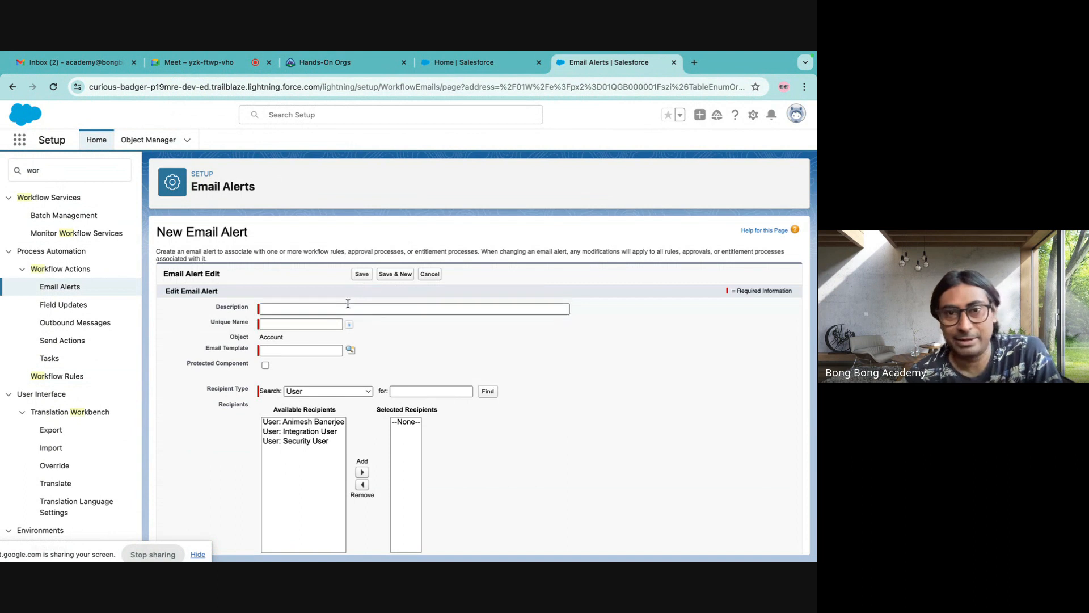
{"action": "left_click", "coordinate": [348, 308]}
{"action": "type", "text": "Account Activated"}
{"action": "left_click", "coordinate": [334, 327]}
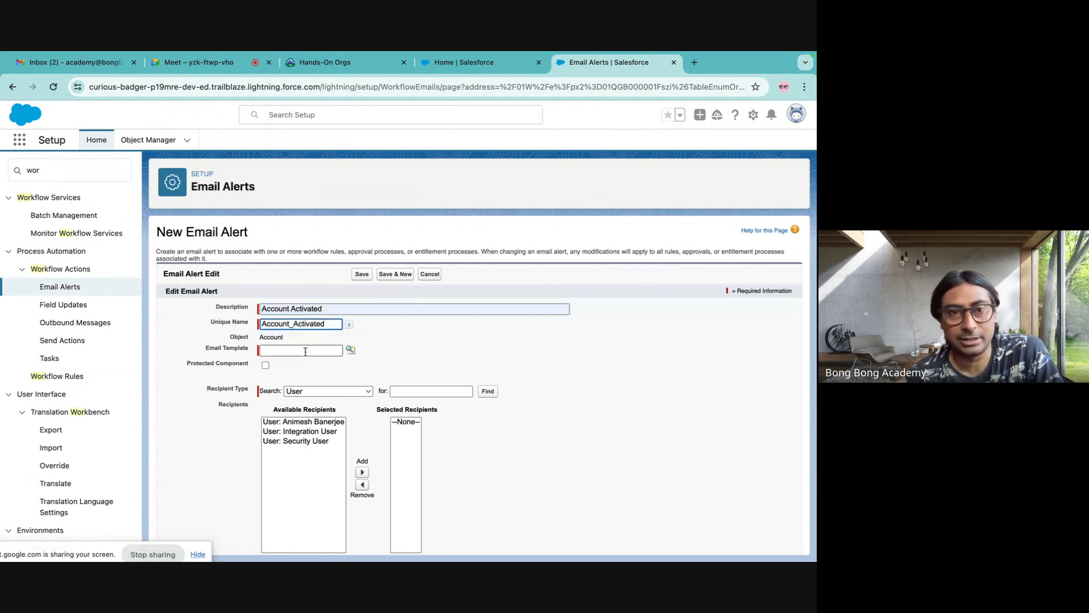
{"action": "left_click", "coordinate": [305, 352]}
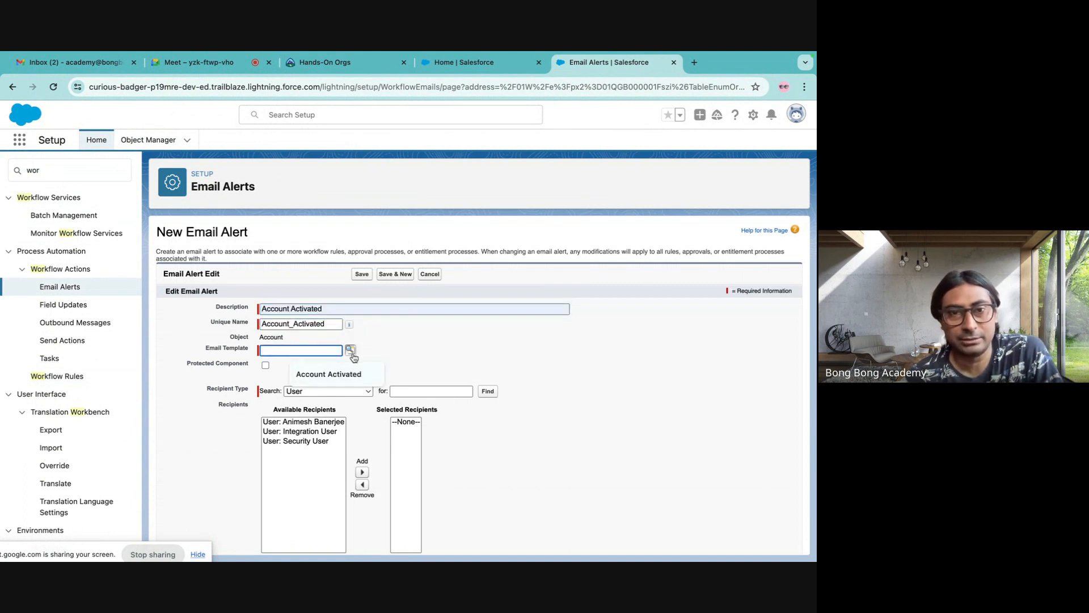
{"action": "left_click", "coordinate": [342, 370]}
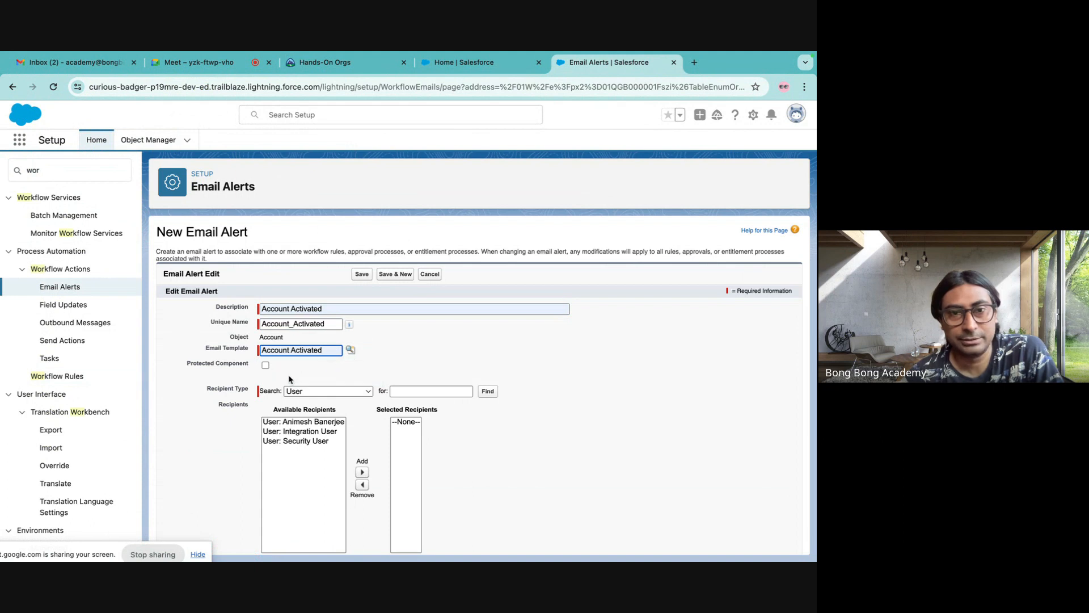
- Set the alert's recipient type to Account Owner and add Account Owner to the selected recipients
{"action": "scroll", "coordinate": [289, 379], "scroll_direction": "down", "scroll_amount": 3}
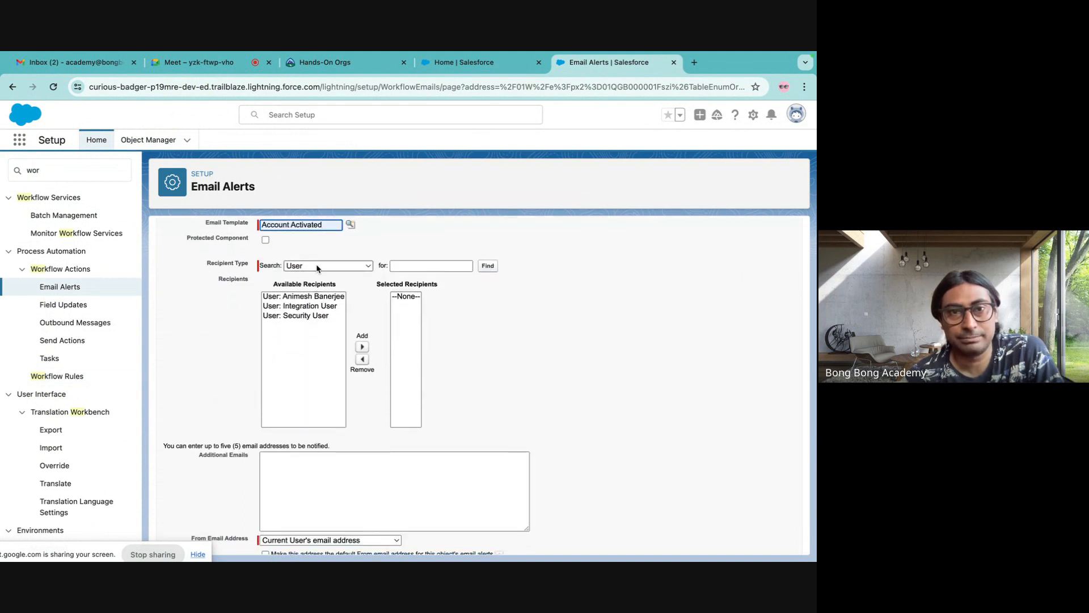
{"action": "left_click", "coordinate": [333, 268]}
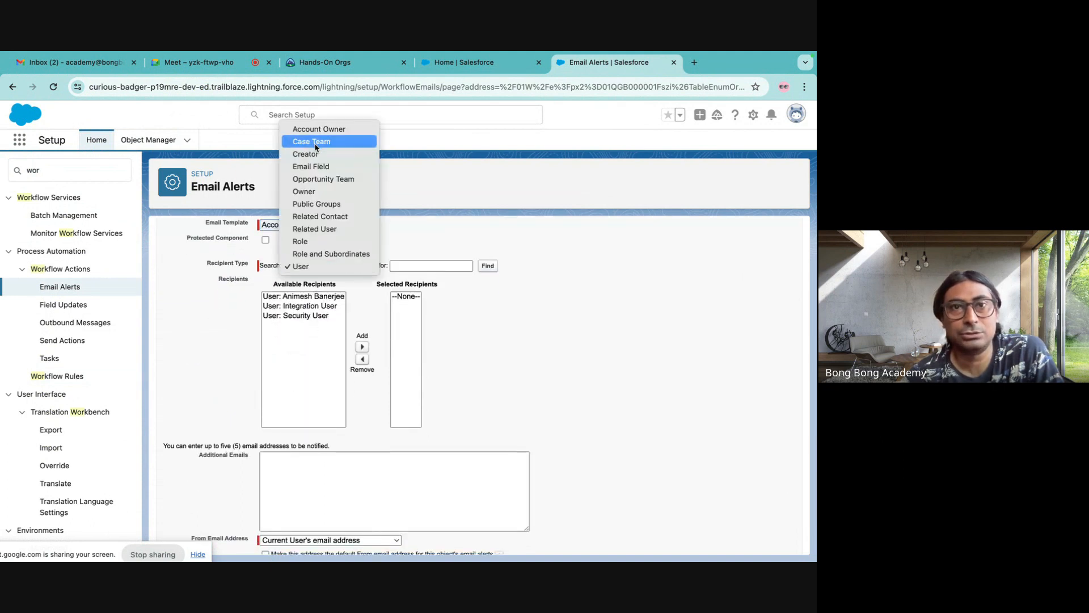
{"action": "left_click", "coordinate": [309, 129]}
{"action": "left_click", "coordinate": [299, 297]}
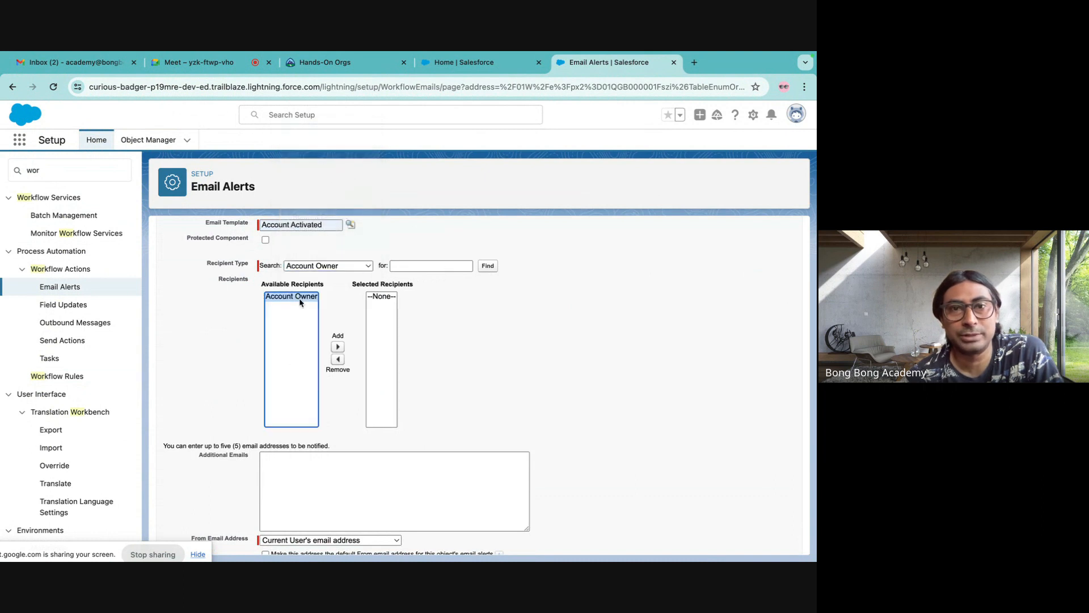
{"action": "left_click", "coordinate": [338, 346]}
{"action": "scroll", "coordinate": [527, 386], "scroll_direction": "down", "scroll_amount": 1}
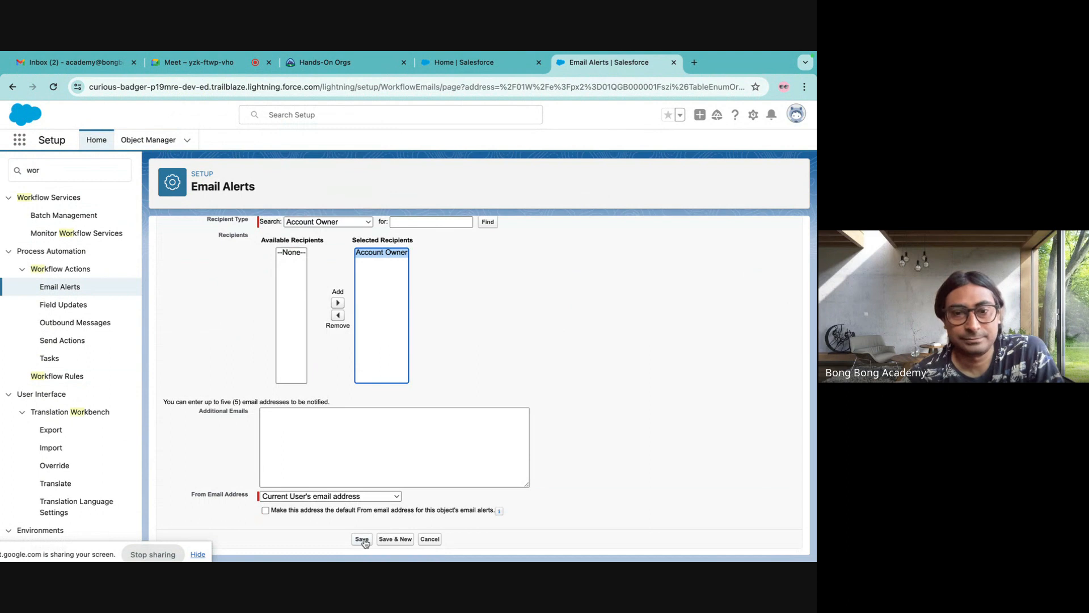
{"action": "left_click", "coordinate": [339, 497]}
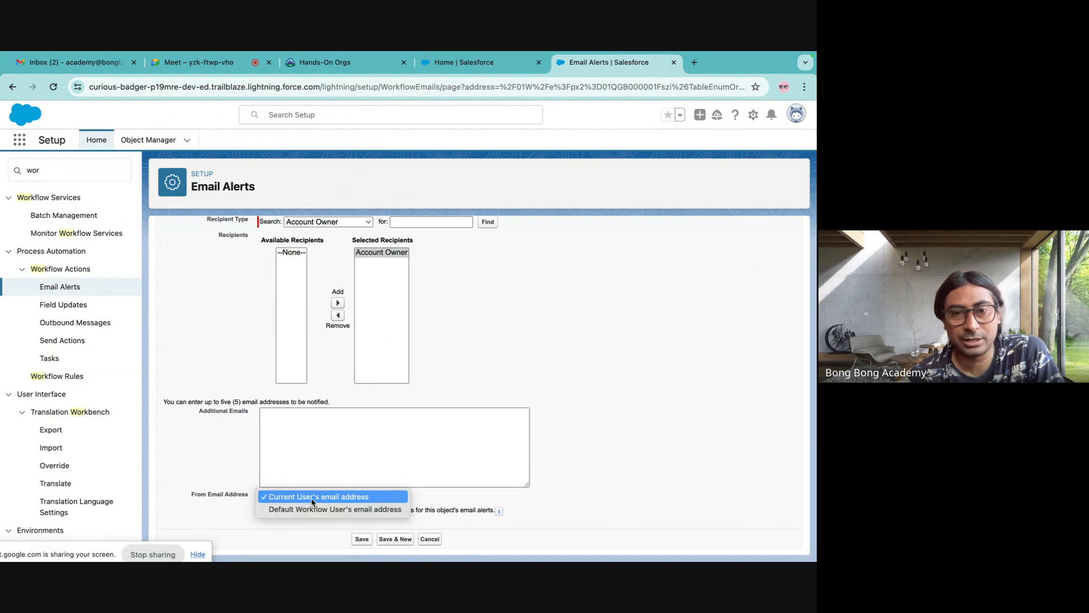
{"action": "left_click", "coordinate": [312, 497]}
{"action": "left_click", "coordinate": [360, 540]}
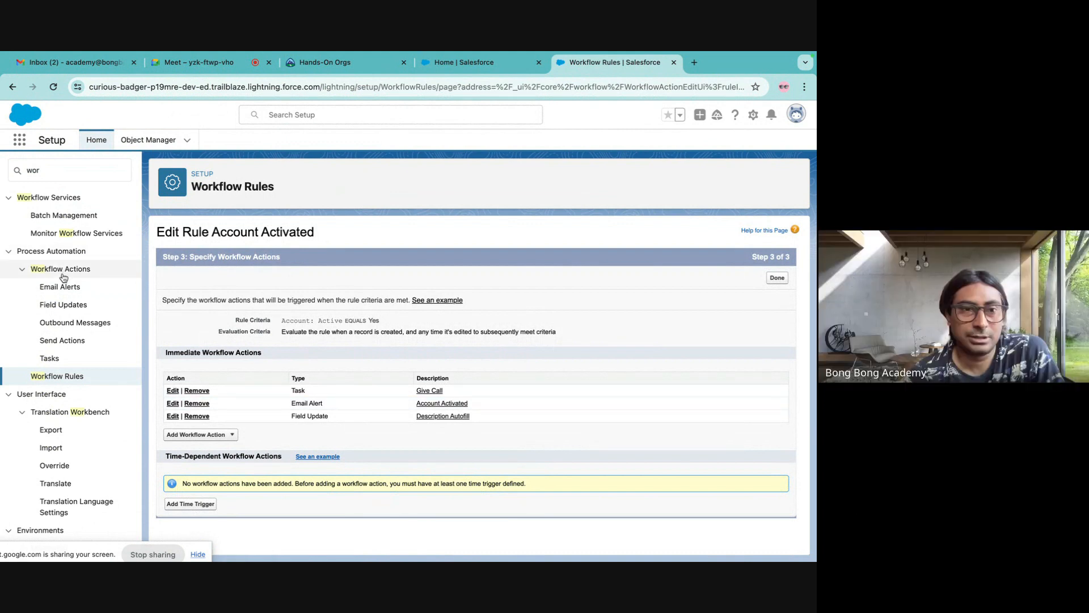
- Finish editing the workflow actions and activate the Account Activated rule
{"action": "left_click", "coordinate": [777, 278]}
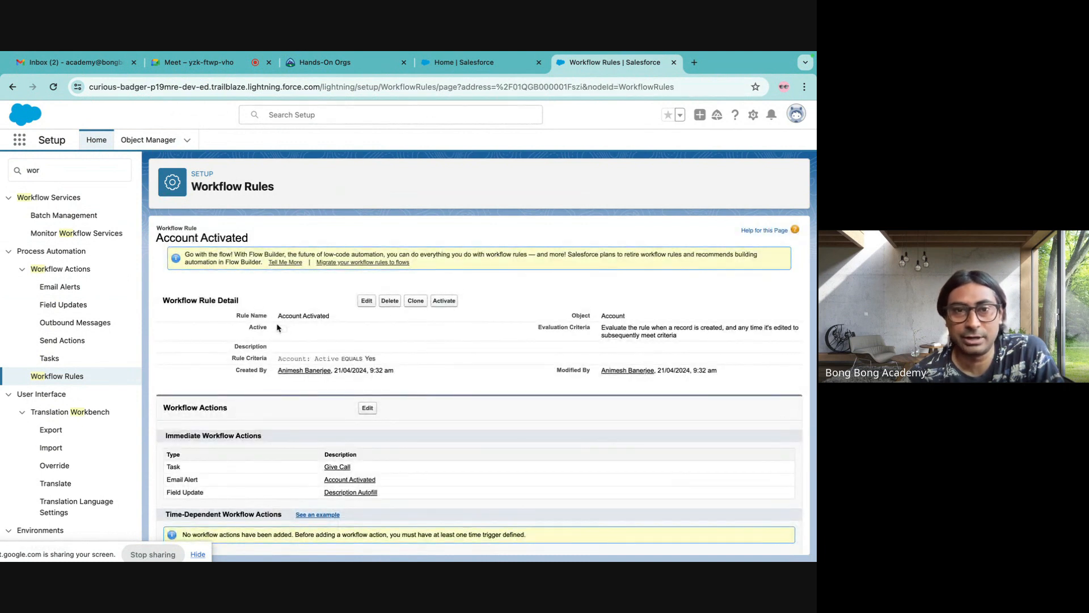
{"action": "left_click", "coordinate": [443, 301]}
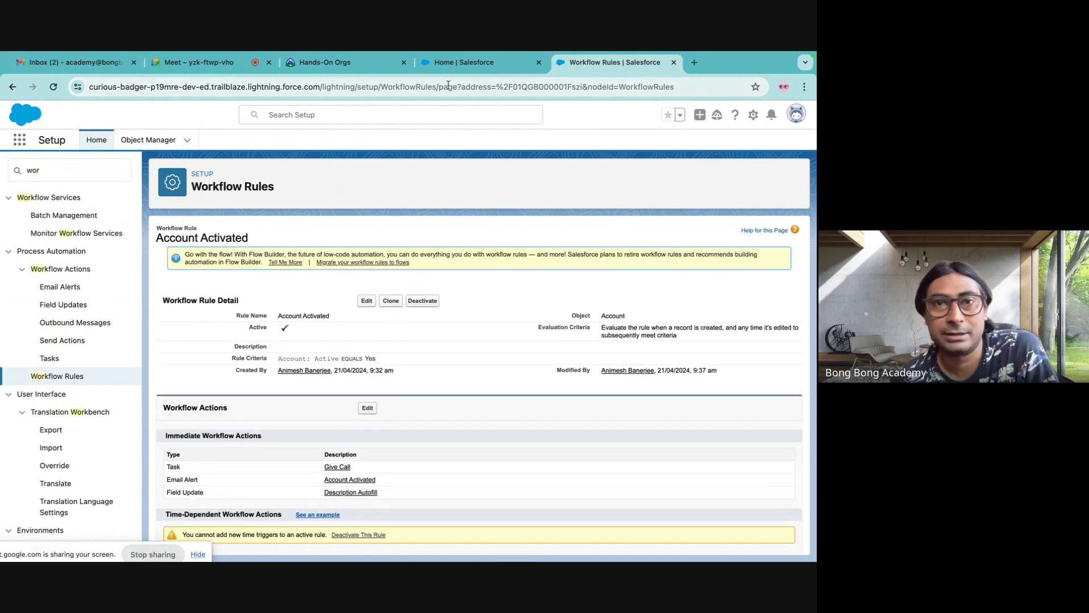
- Switch to the Service app's browser tab and open the Accounts list
{"action": "left_click", "coordinate": [442, 68]}
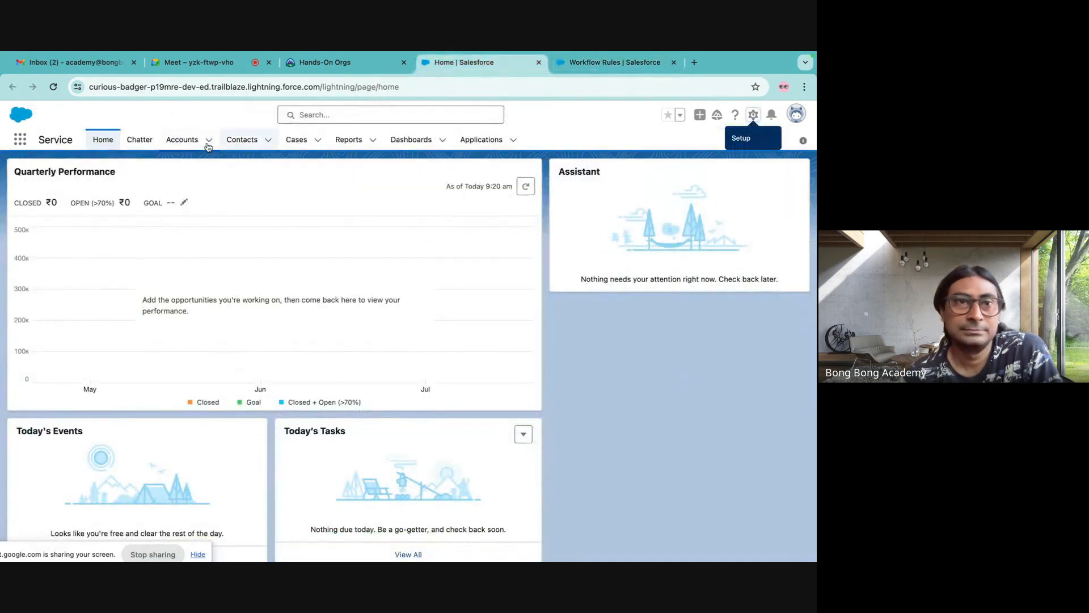
{"action": "left_click", "coordinate": [182, 140]}
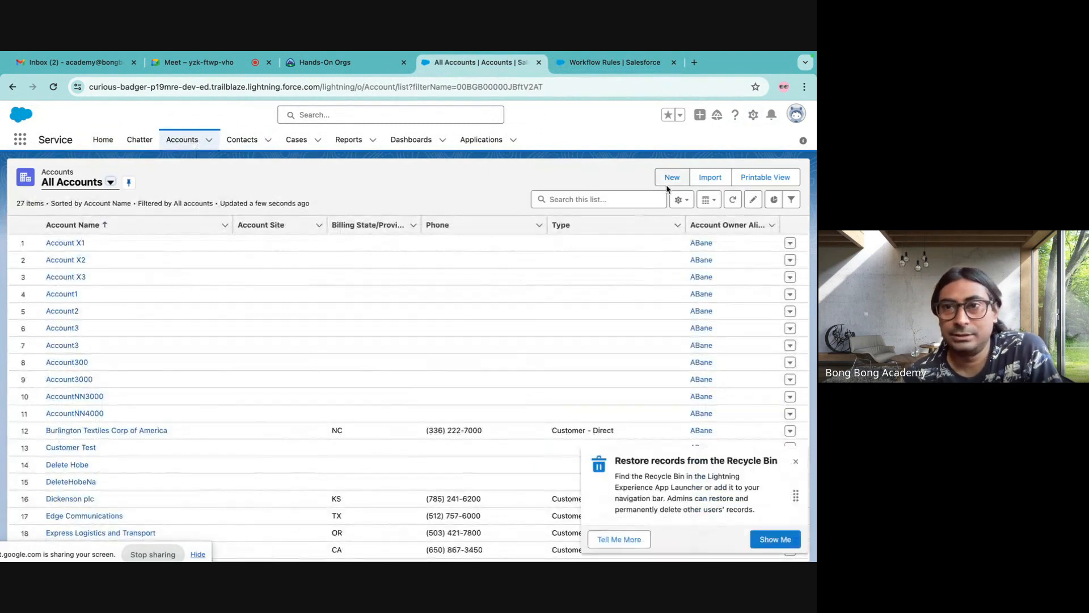
{"action": "left_click", "coordinate": [672, 177]}
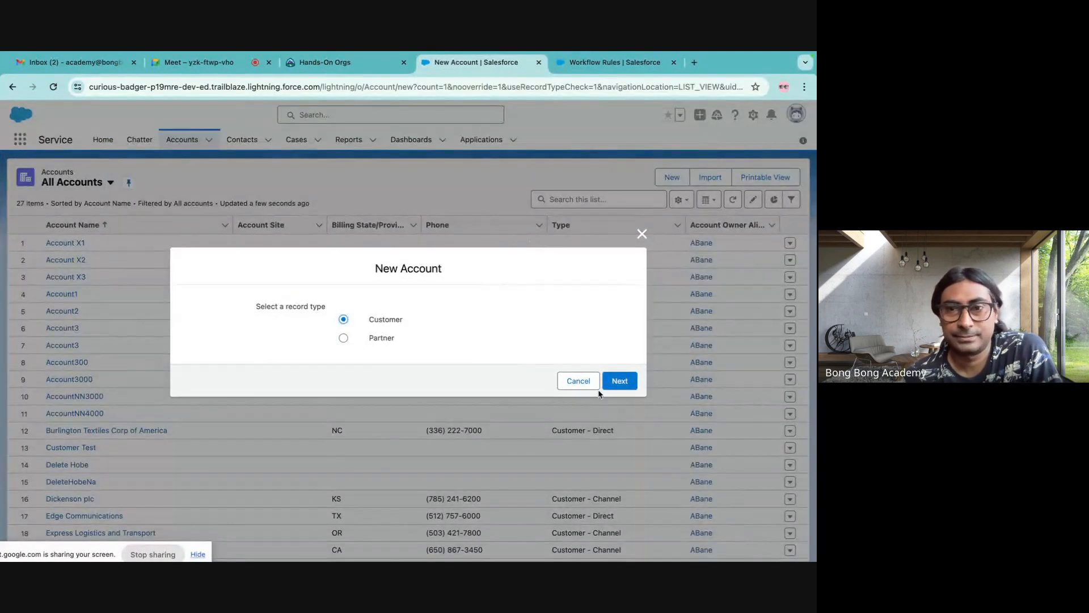
{"action": "left_click", "coordinate": [619, 383]}
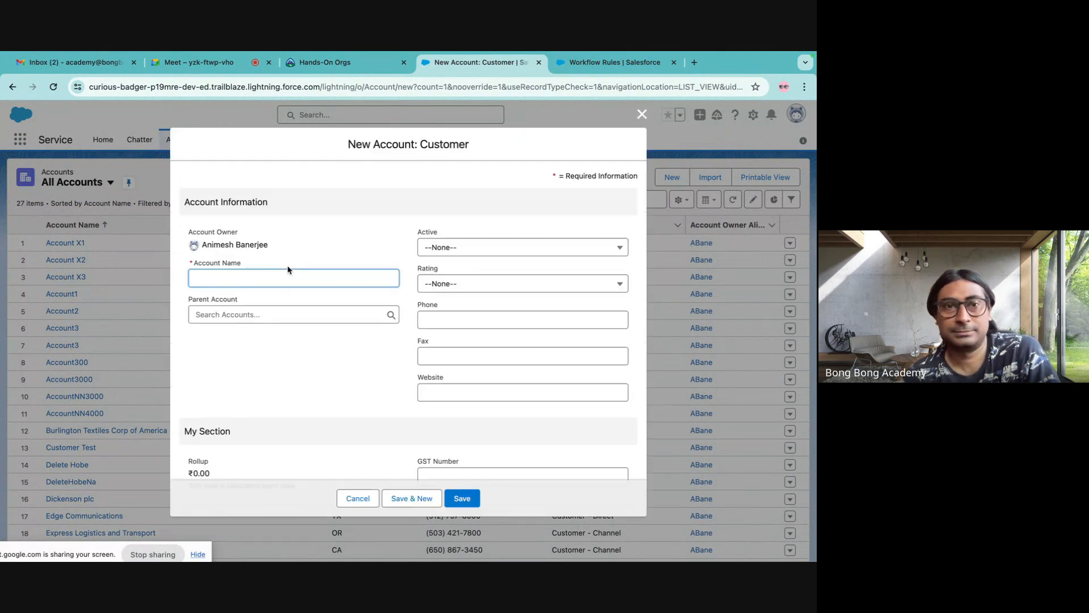
{"action": "type", "text": "Test Workflow 1"}
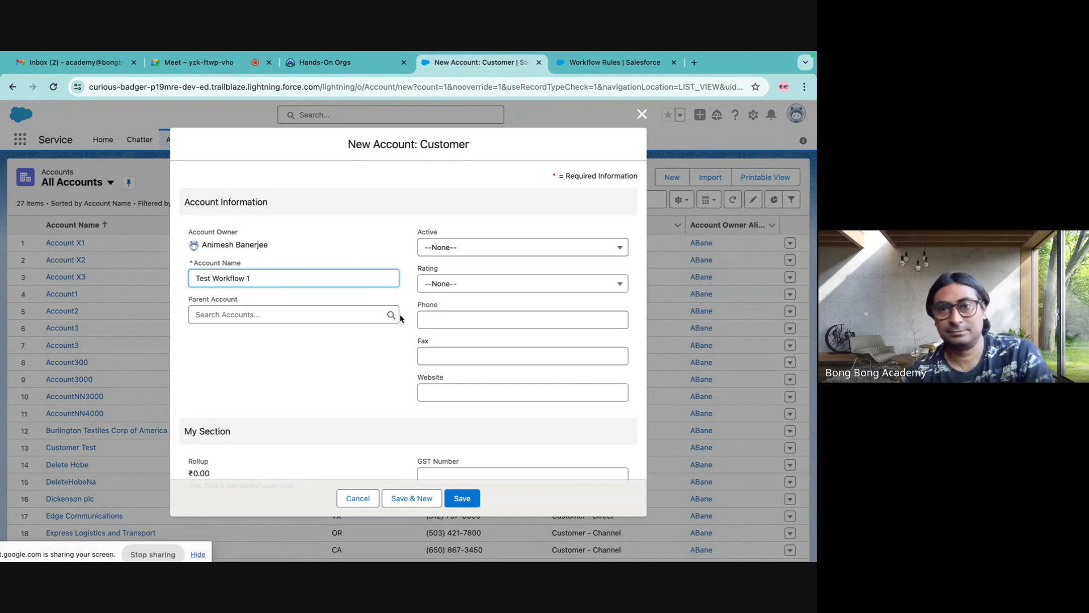
{"action": "scroll", "coordinate": [399, 316], "scroll_direction": "down", "scroll_amount": 2}
{"action": "scroll", "coordinate": [400, 316], "scroll_direction": "down", "scroll_amount": 10}
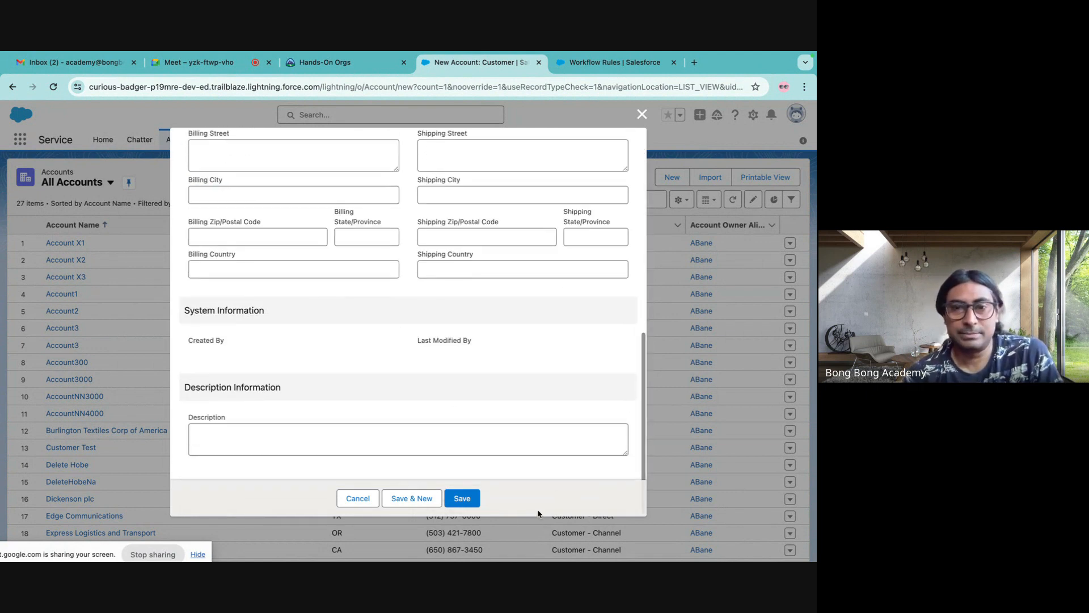
{"action": "scroll", "coordinate": [450, 405], "scroll_direction": "up", "scroll_amount": 10}
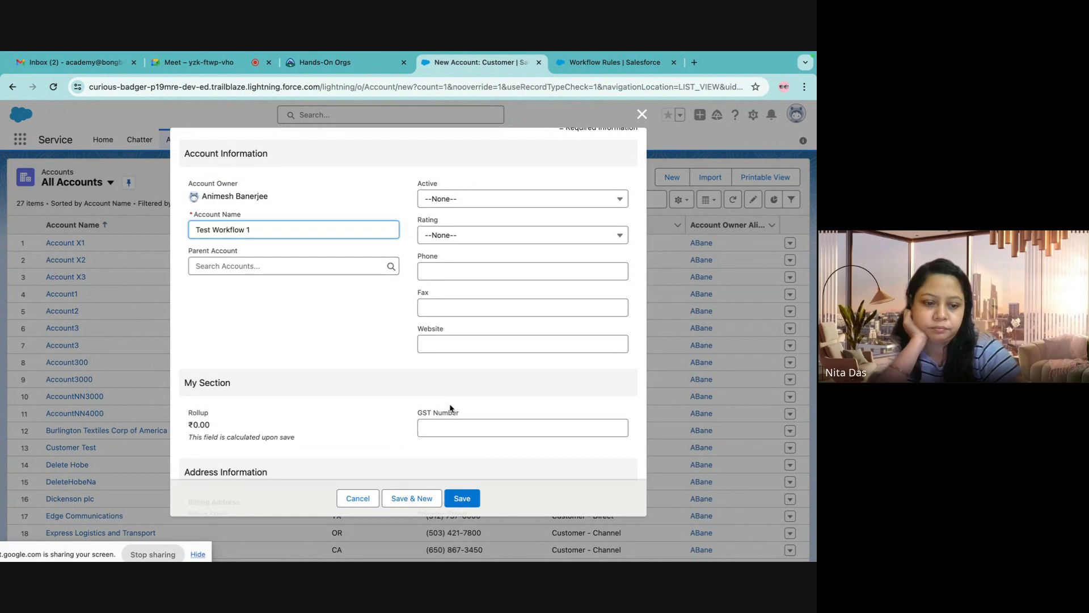
{"action": "left_click", "coordinate": [468, 202]}
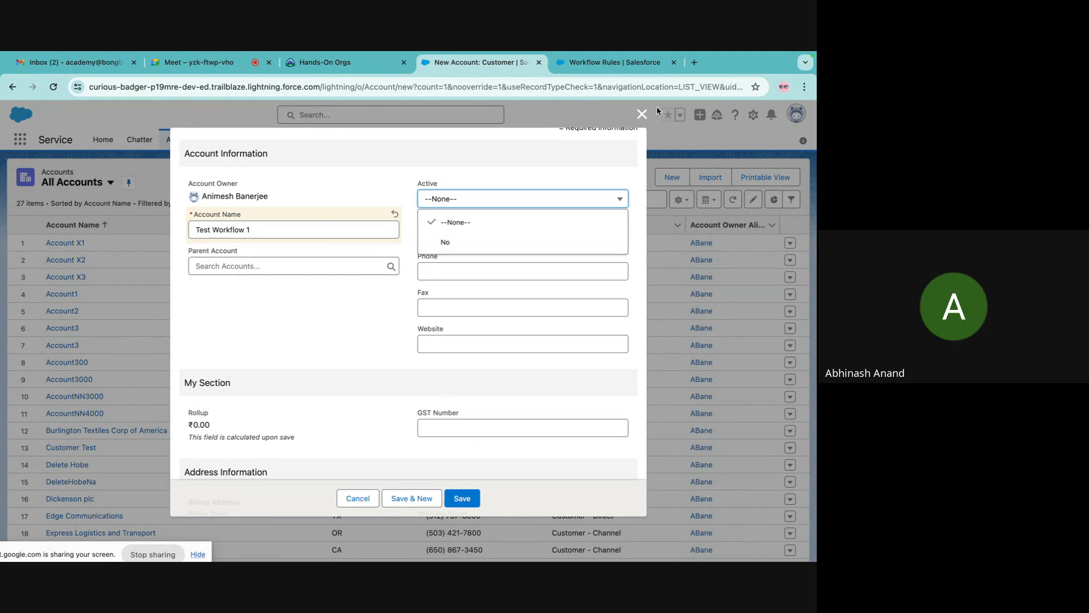
{"action": "left_click", "coordinate": [642, 115]}
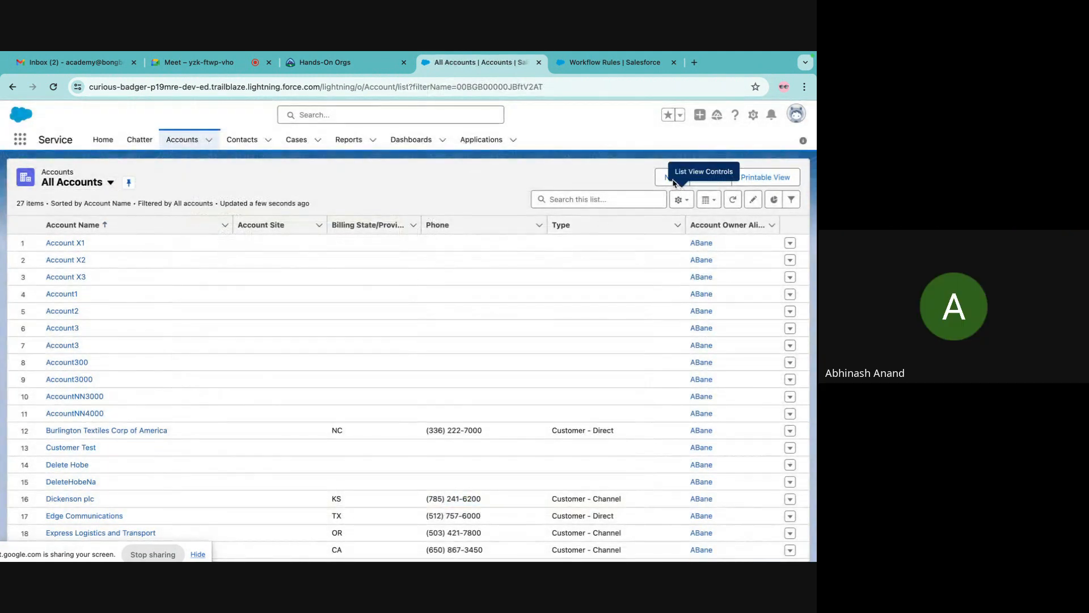
- Start a new account with the Partner record type and set Active to Yes
{"action": "left_click", "coordinate": [659, 181]}
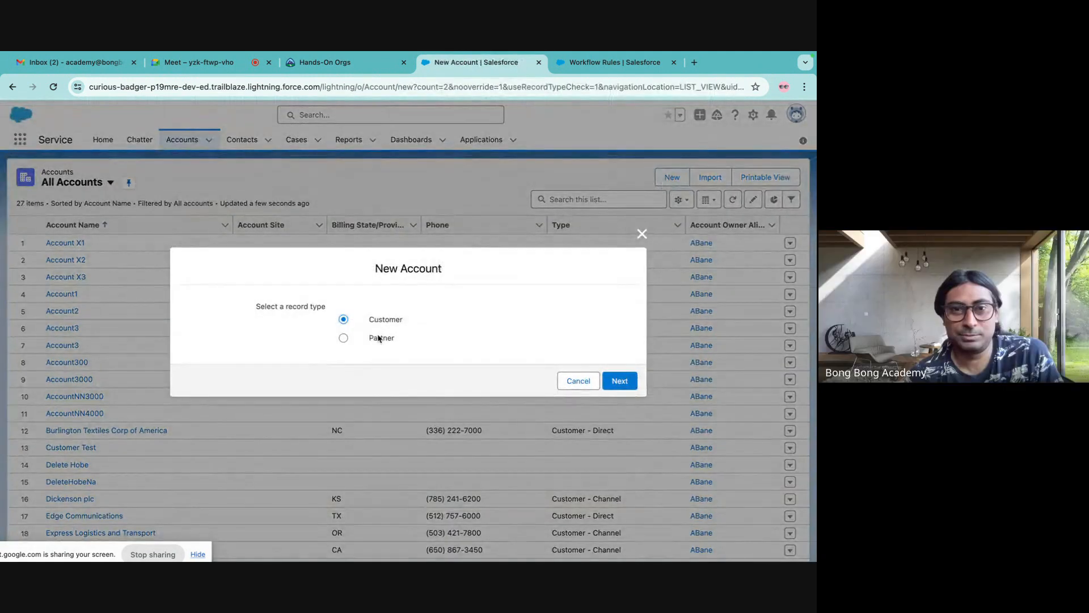
{"action": "left_click", "coordinate": [379, 338]}
{"action": "left_click", "coordinate": [617, 380]}
{"action": "left_click", "coordinate": [437, 247]}
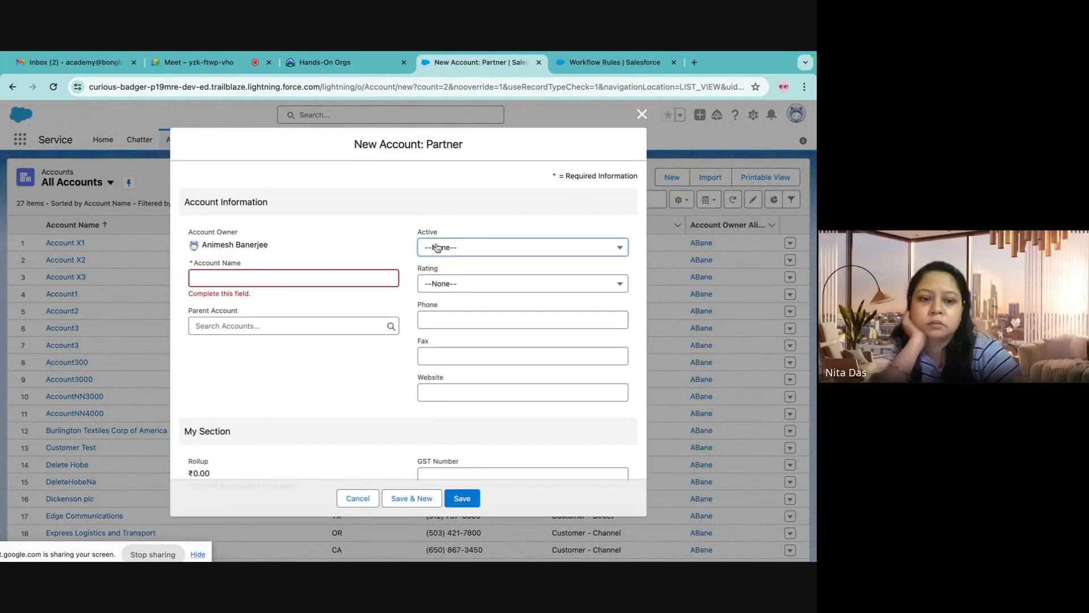
{"action": "left_click", "coordinate": [442, 292]}
{"action": "left_click", "coordinate": [257, 278]}
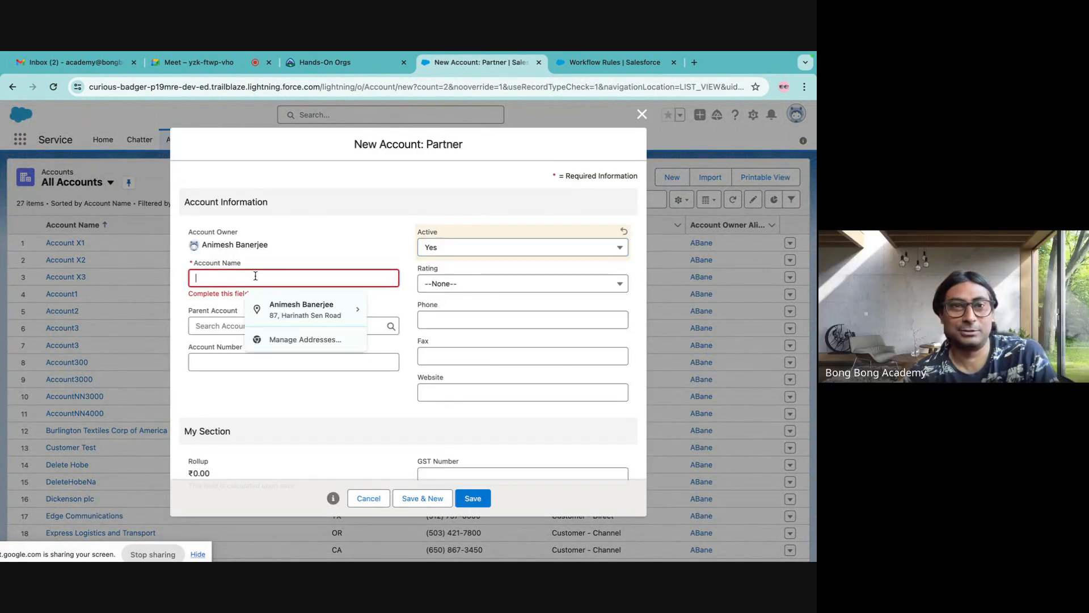
- Name the new partner account "Test Workflow 1" and save the record
{"action": "type", "text": "Test Workflow 1"}
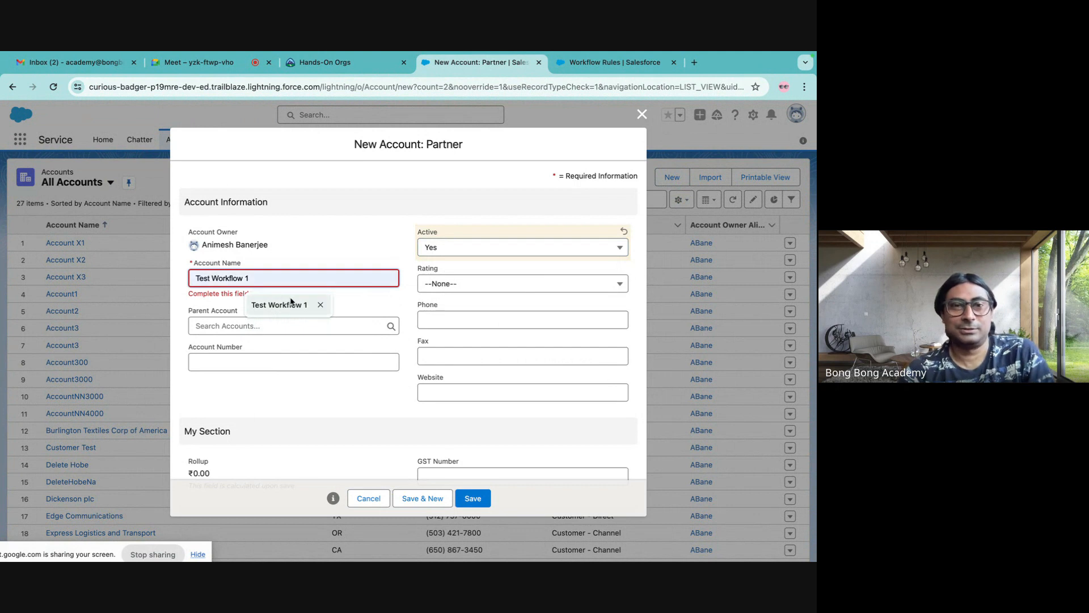
{"action": "left_click", "coordinate": [291, 303]}
{"action": "scroll", "coordinate": [346, 421], "scroll_direction": "down", "scroll_amount": 2}
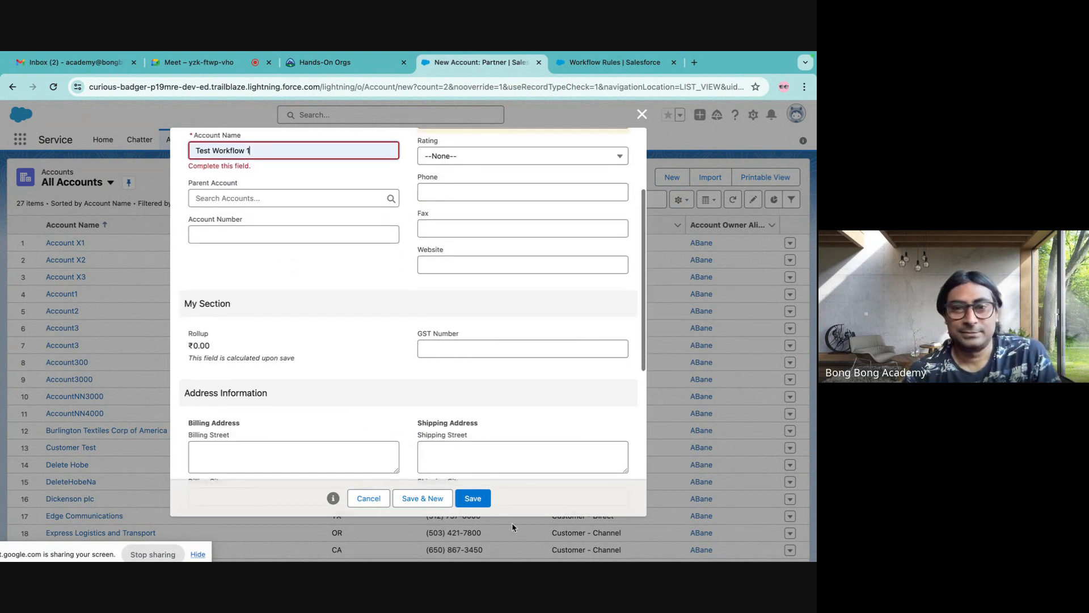
{"action": "left_click", "coordinate": [469, 497]}
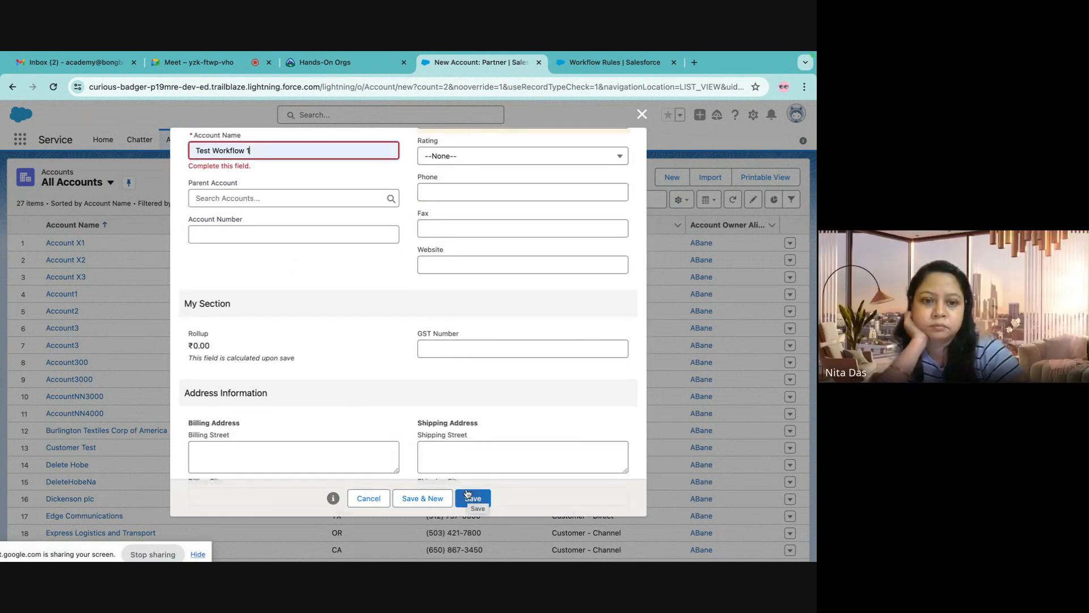
{"action": "left_click", "coordinate": [486, 496]}
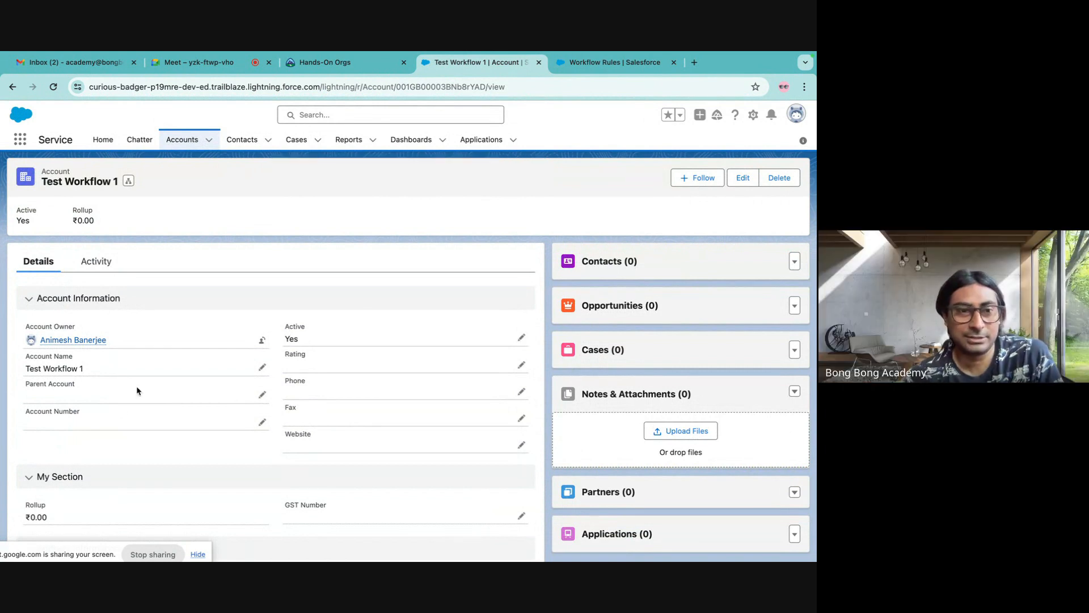
- Check the Test Workflow 1 account's description field, then expand its upcoming Give Call task in the activity timeline
{"action": "scroll", "coordinate": [122, 413], "scroll_direction": "down", "scroll_amount": 1}
{"action": "scroll", "coordinate": [123, 414], "scroll_direction": "down", "scroll_amount": 5}
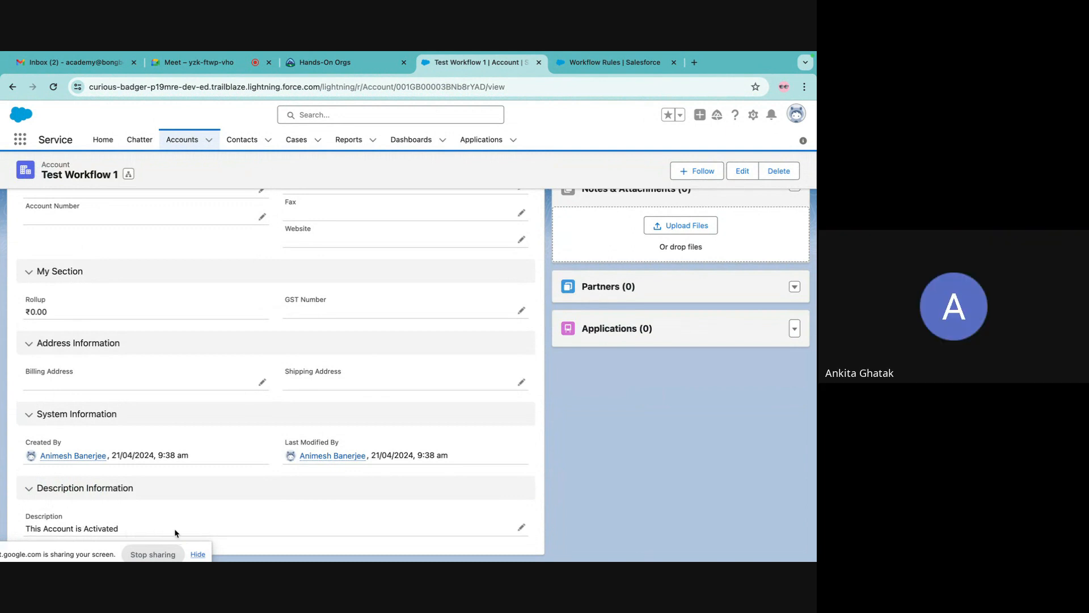
{"action": "scroll", "coordinate": [217, 535], "scroll_direction": "up", "scroll_amount": 1}
{"action": "scroll", "coordinate": [216, 536], "scroll_direction": "up", "scroll_amount": 10}
{"action": "left_click", "coordinate": [95, 261]}
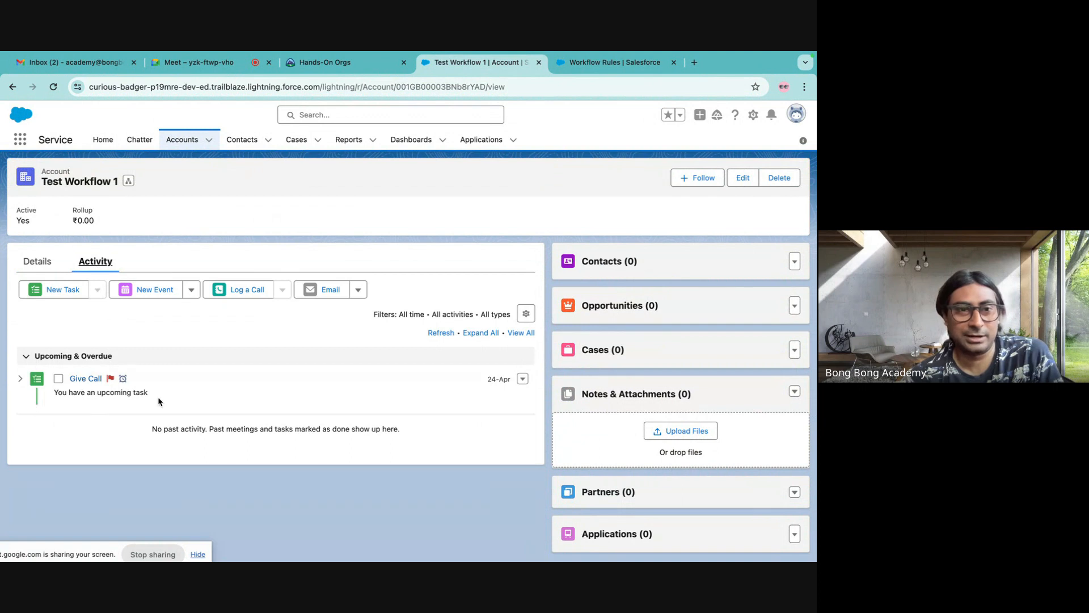
{"action": "left_click", "coordinate": [20, 380]}
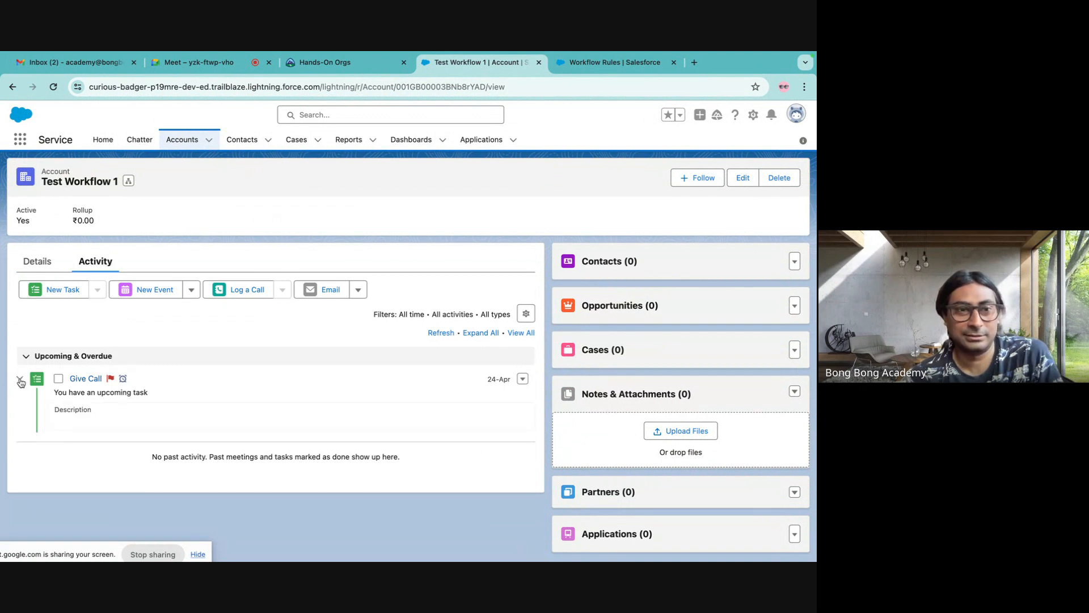
- Switch to Gmail, open the "Test Workflow 1 Account is Activated" email in the owner's personal account, and mark it as safe
{"action": "left_click", "coordinate": [82, 64]}
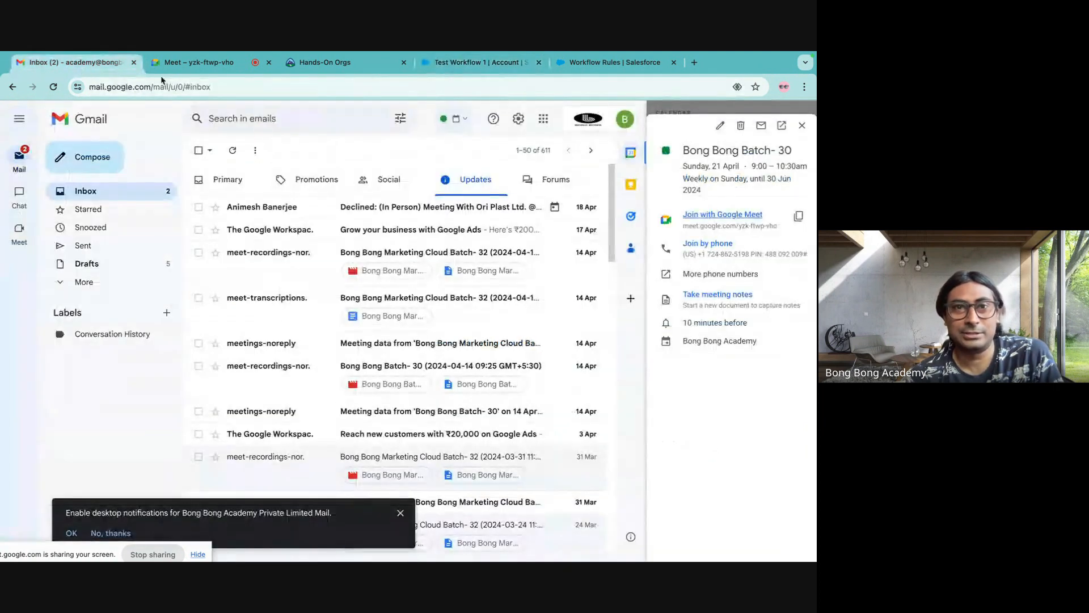
{"action": "left_click", "coordinate": [625, 118]}
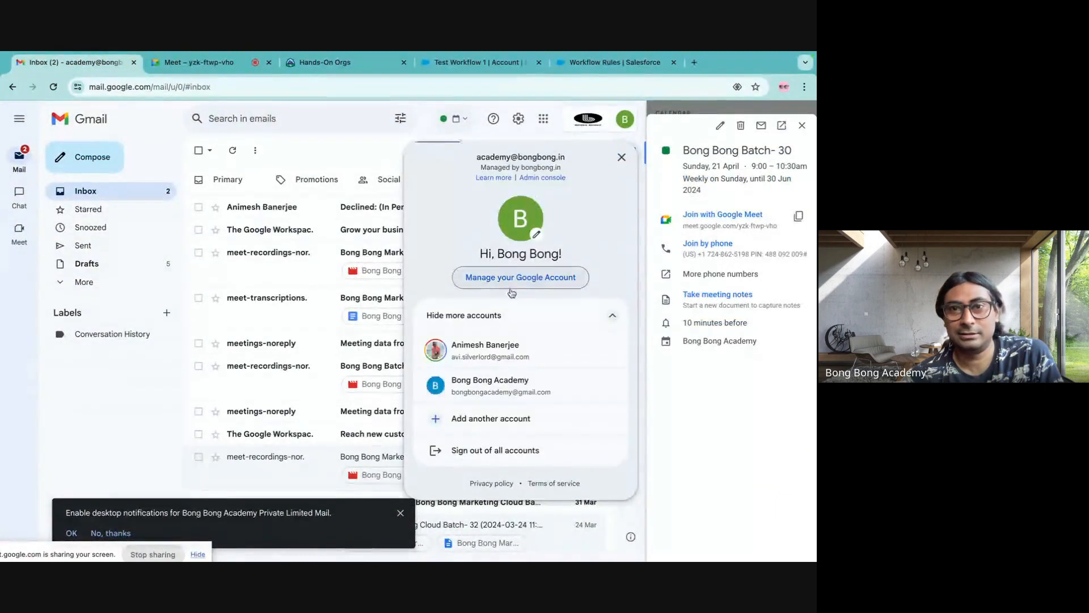
{"action": "left_click", "coordinate": [477, 351]}
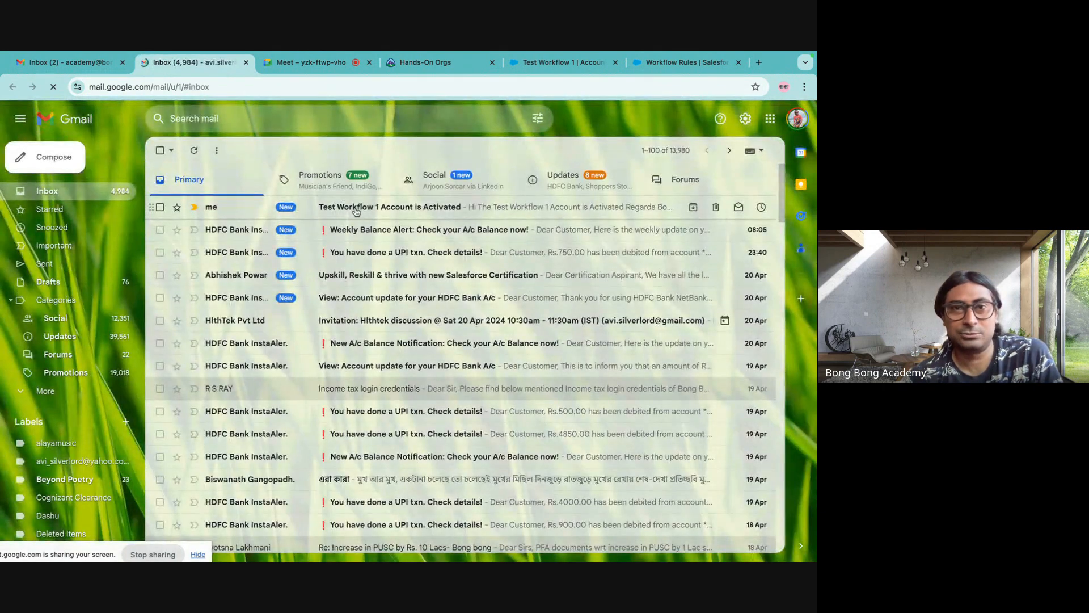
{"action": "left_click", "coordinate": [390, 210]}
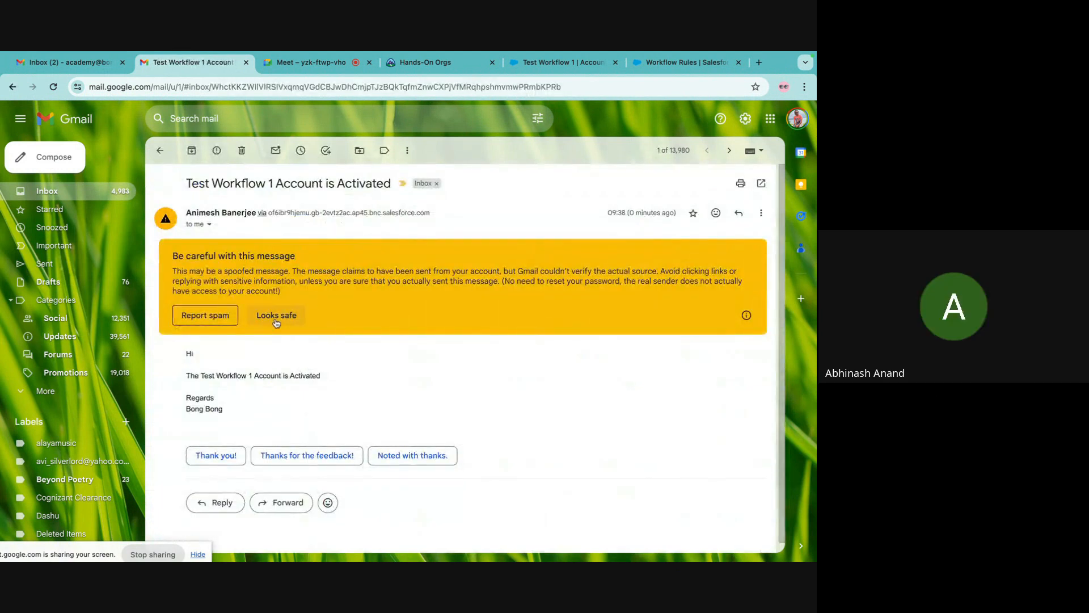
{"action": "left_click", "coordinate": [272, 319]}
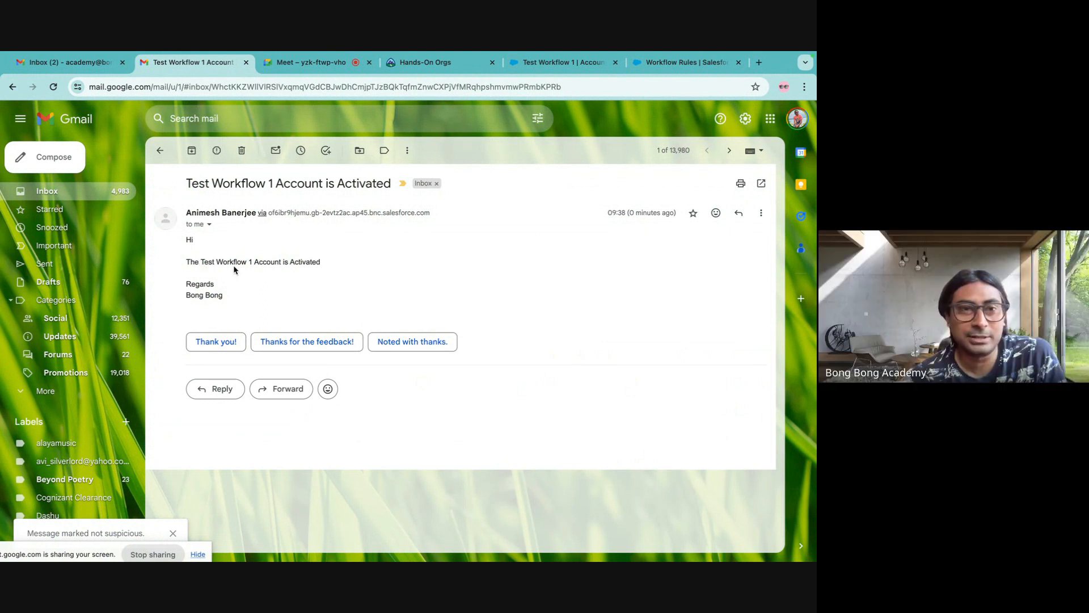
{"action": "left_click_drag", "start_coordinate": [252, 259], "coordinate": [201, 262]}
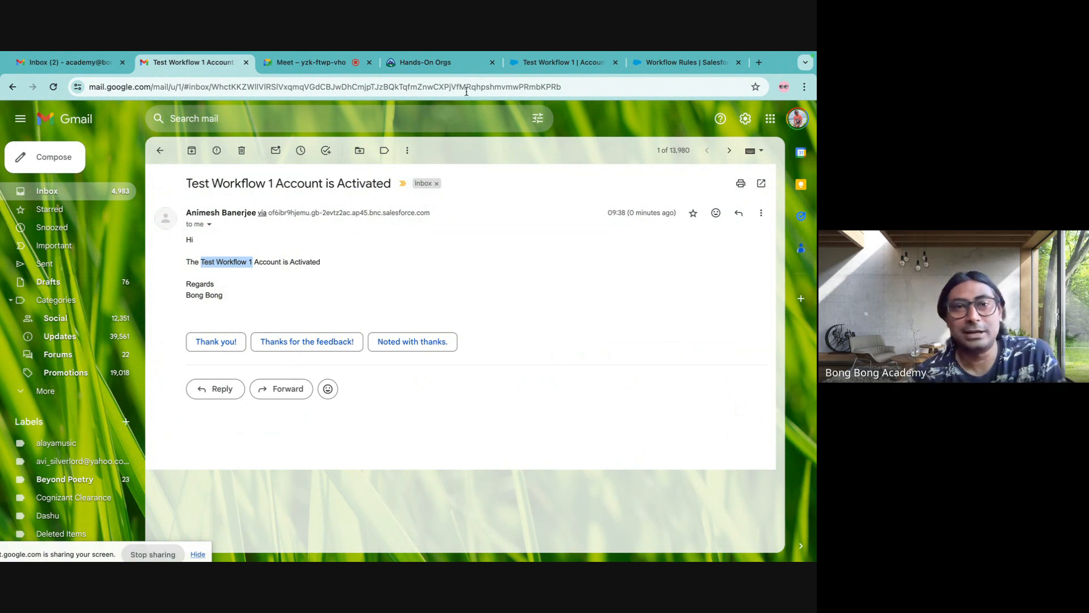
- Return to the Test Workflow 1 account in Salesforce and review its name and details, including the description
{"action": "left_click", "coordinate": [544, 62]}
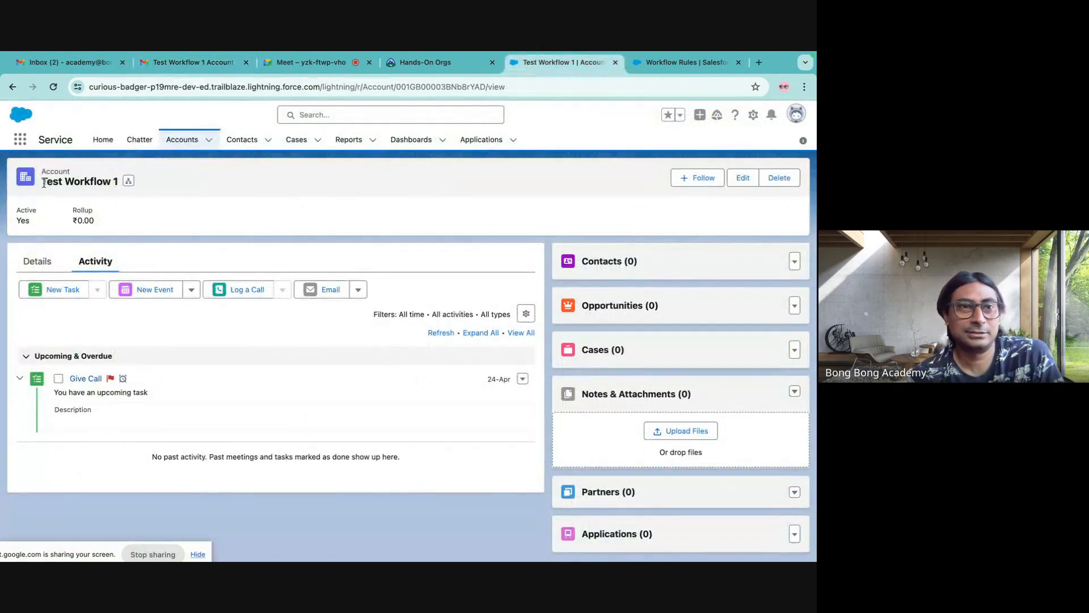
{"action": "left_click_drag", "start_coordinate": [43, 182], "coordinate": [125, 185]}
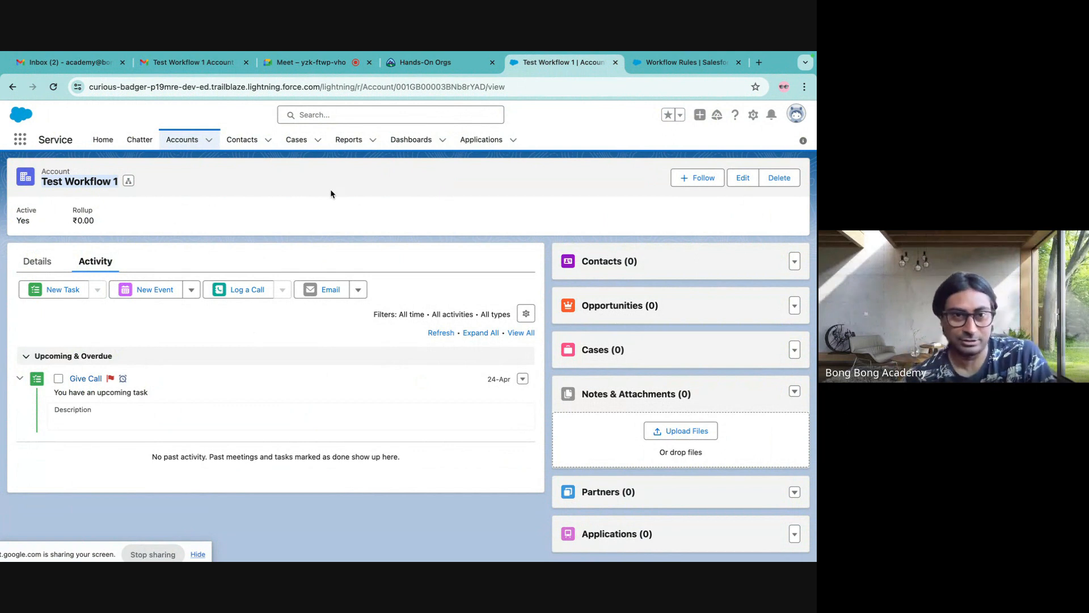
{"action": "left_click", "coordinate": [31, 262]}
{"action": "scroll", "coordinate": [256, 420], "scroll_direction": "down", "scroll_amount": 4}
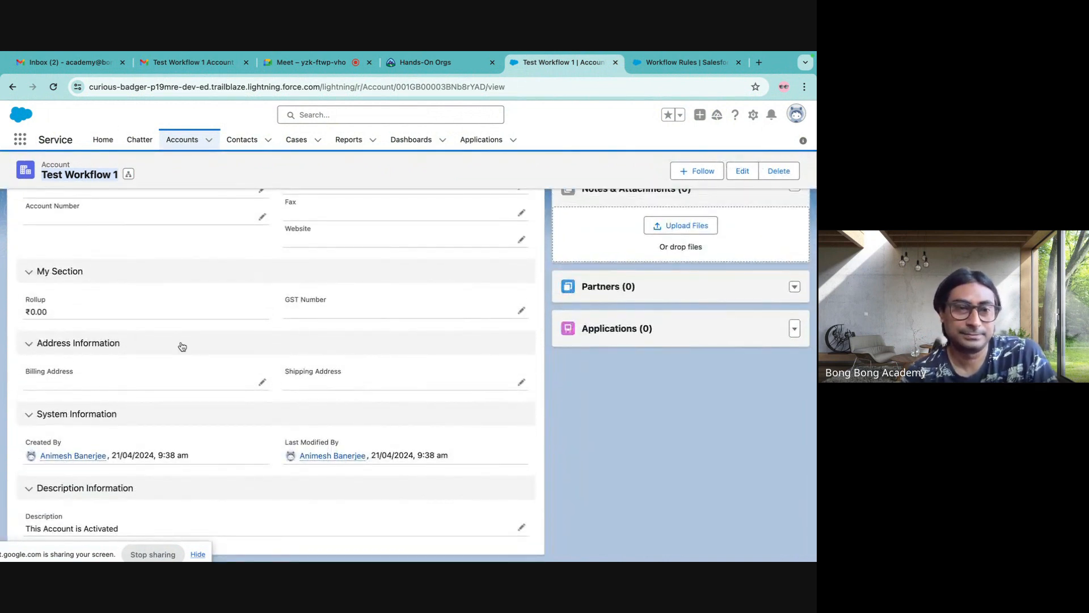
{"action": "scroll", "coordinate": [214, 516], "scroll_direction": "up", "scroll_amount": 4}
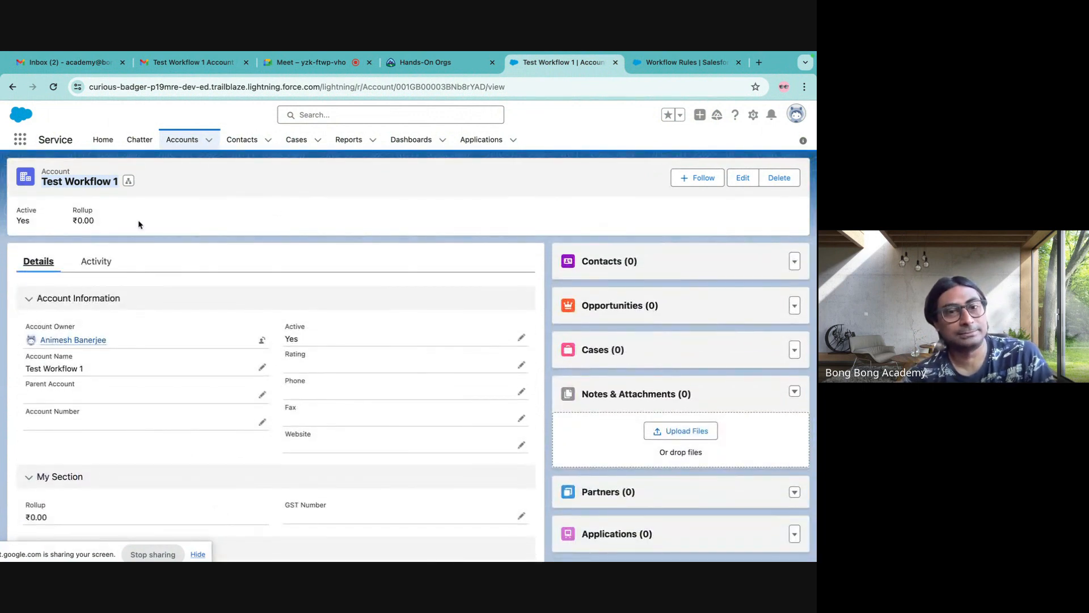
{"action": "scroll", "coordinate": [139, 224], "scroll_direction": "down", "scroll_amount": 4}
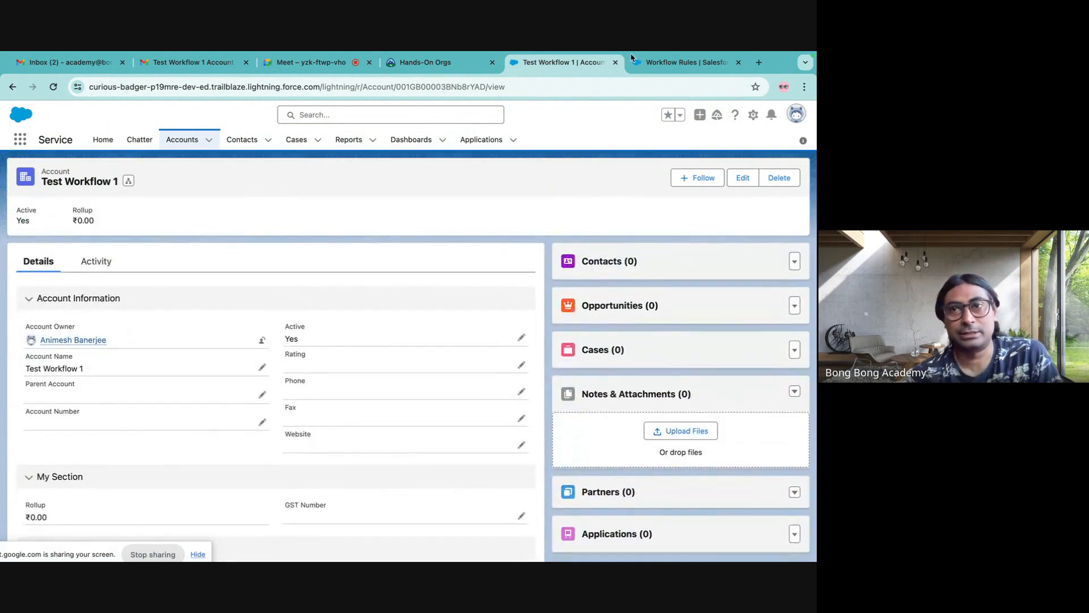
- Search Salesforce Setup for "process" and open Process Builder
{"action": "left_click", "coordinate": [662, 63]}
{"action": "left_click_drag", "start_coordinate": [58, 174], "coordinate": [1, 175]}
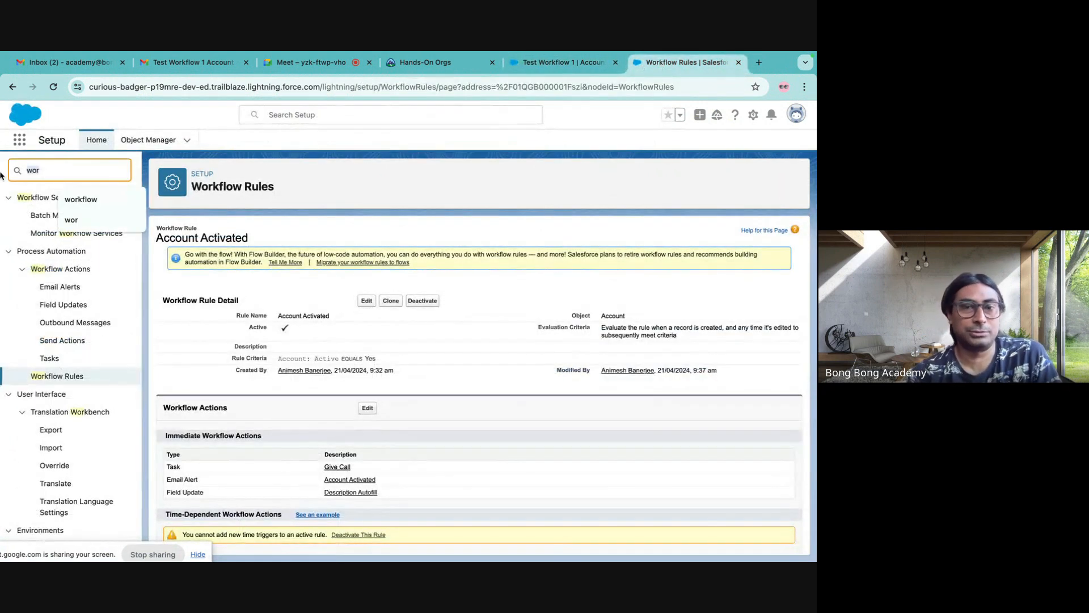
{"action": "type", "text": "pro"}
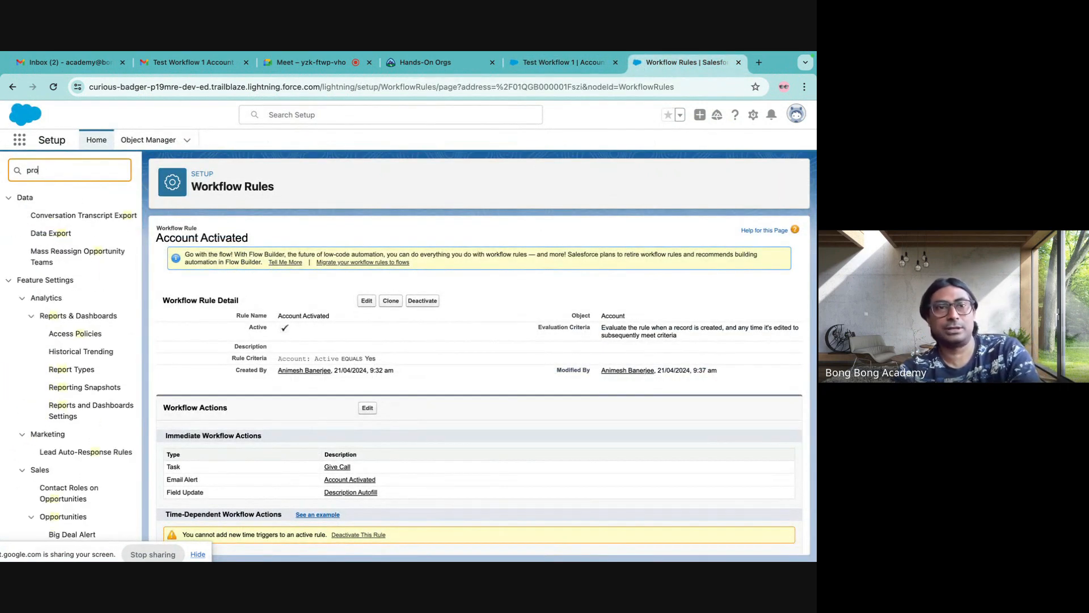
{"action": "type", "text": "ocess"}
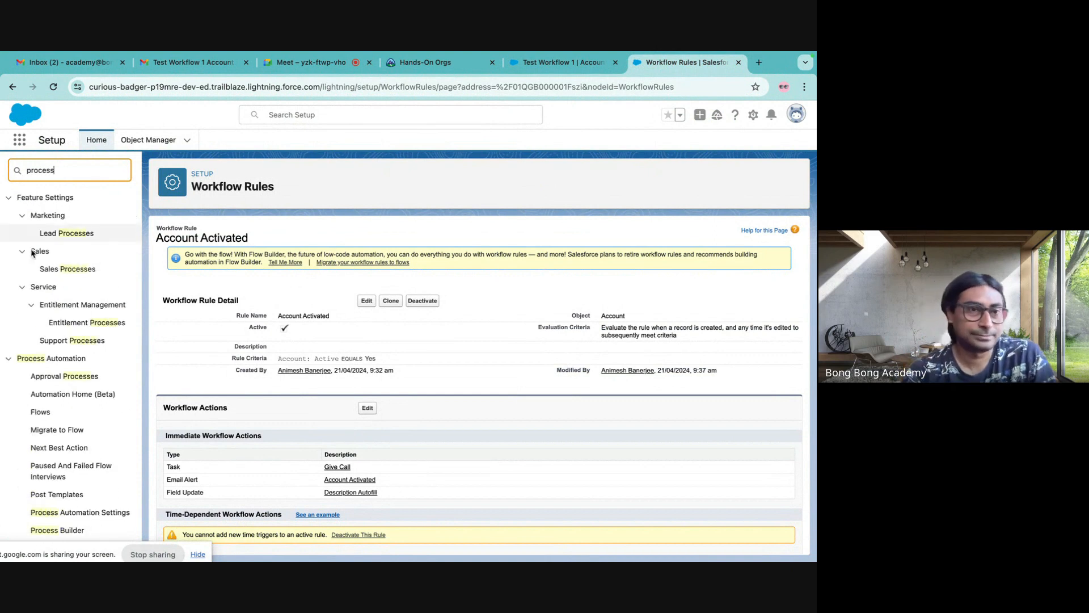
{"action": "left_click", "coordinate": [55, 529]}
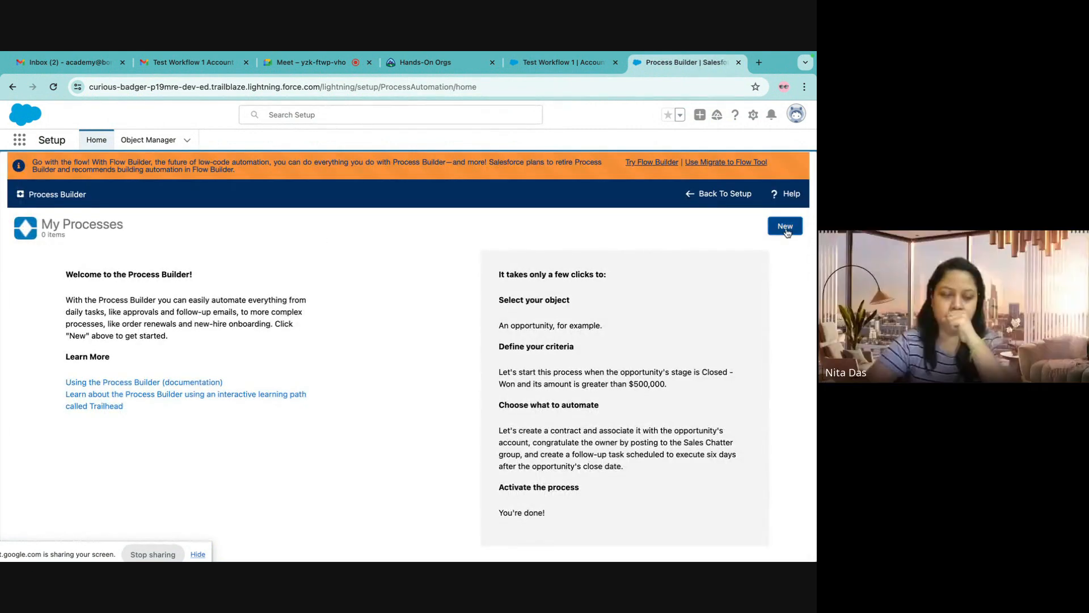
- Start a new process, staying in Process Builder, and name it "Auto Create Contact"
{"action": "left_click", "coordinate": [785, 227]}
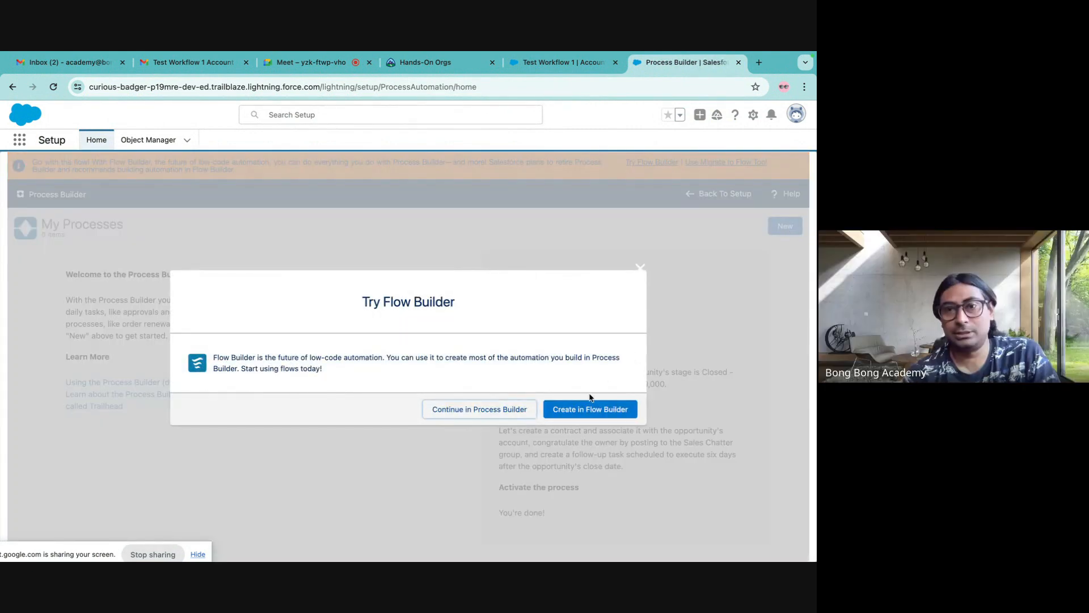
{"action": "left_click", "coordinate": [481, 416]}
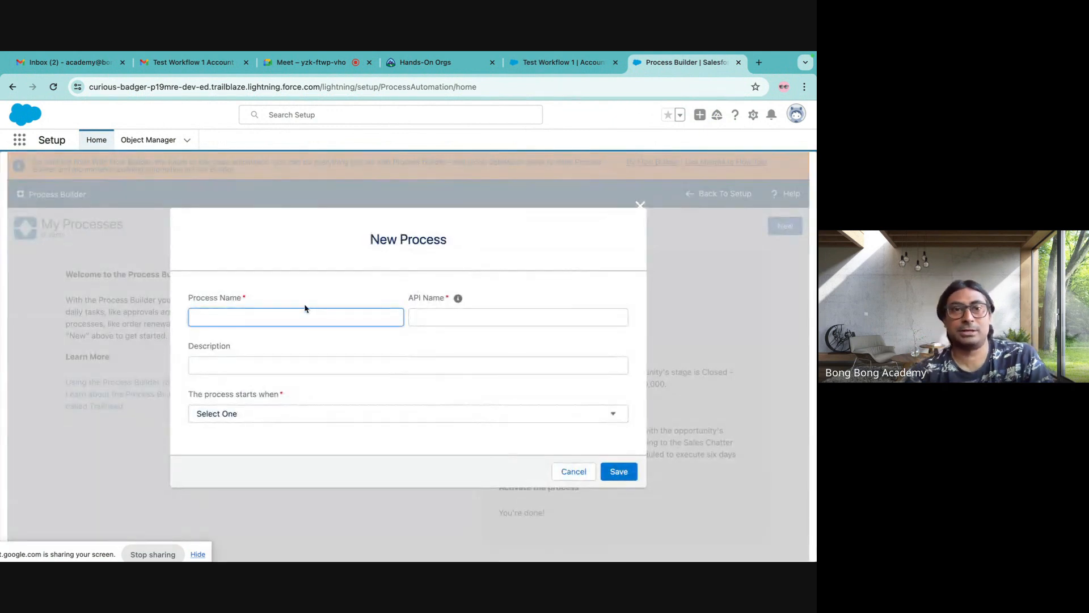
{"action": "left_click", "coordinate": [255, 318]}
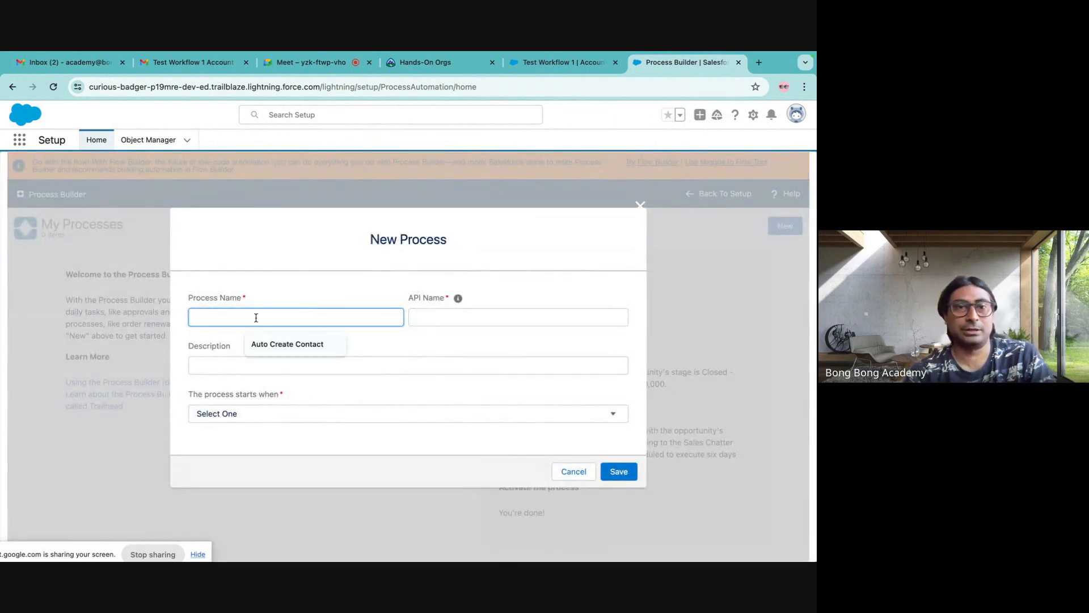
{"action": "left_click", "coordinate": [284, 344]}
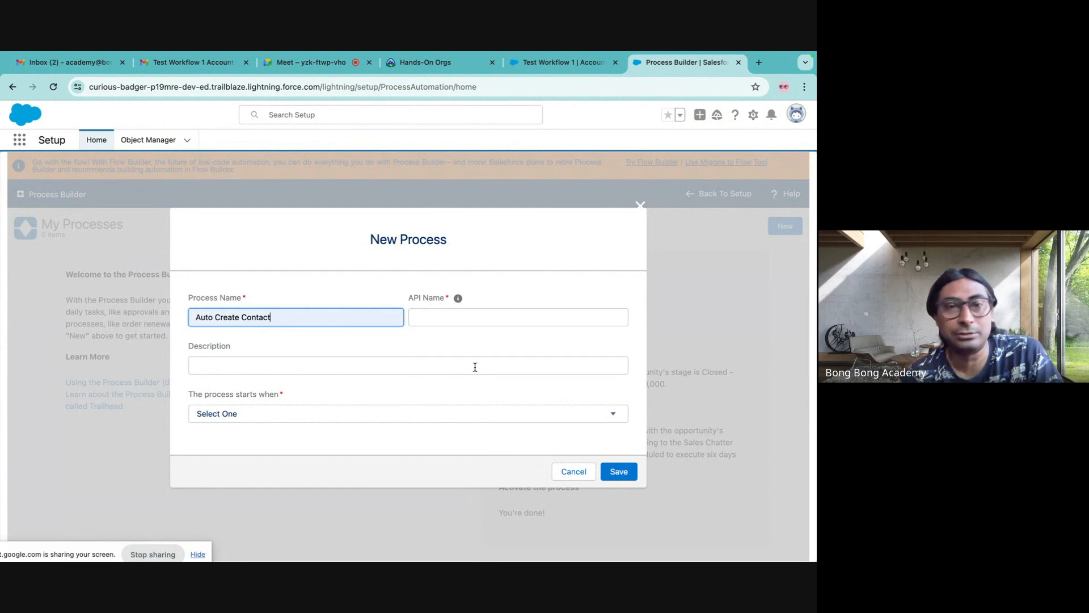
{"action": "left_click", "coordinate": [449, 317]}
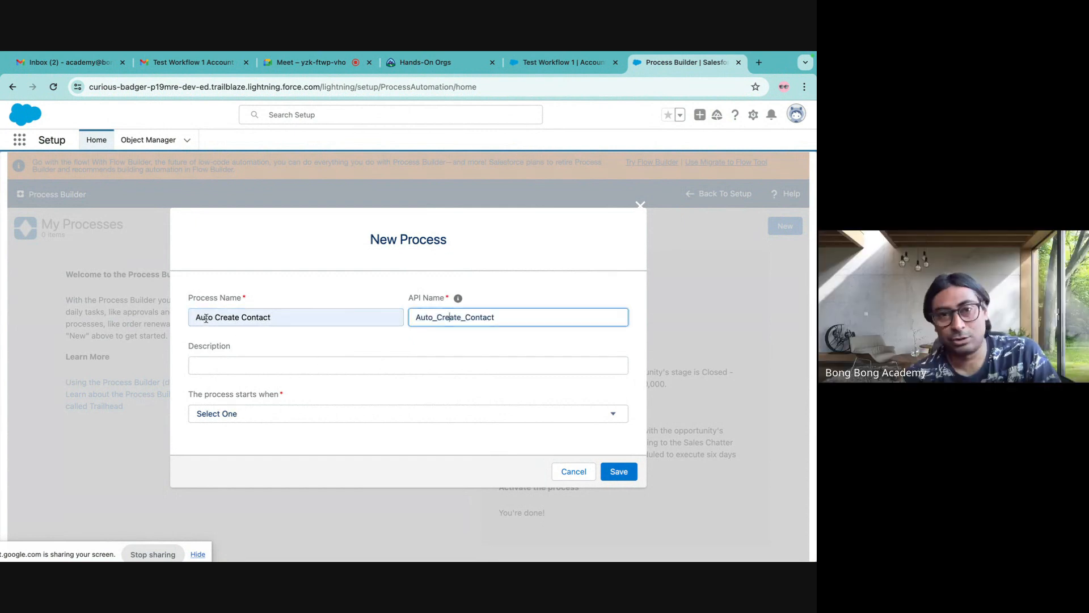
- Set the process to start when a record changes and save it
{"action": "left_click", "coordinate": [215, 419]}
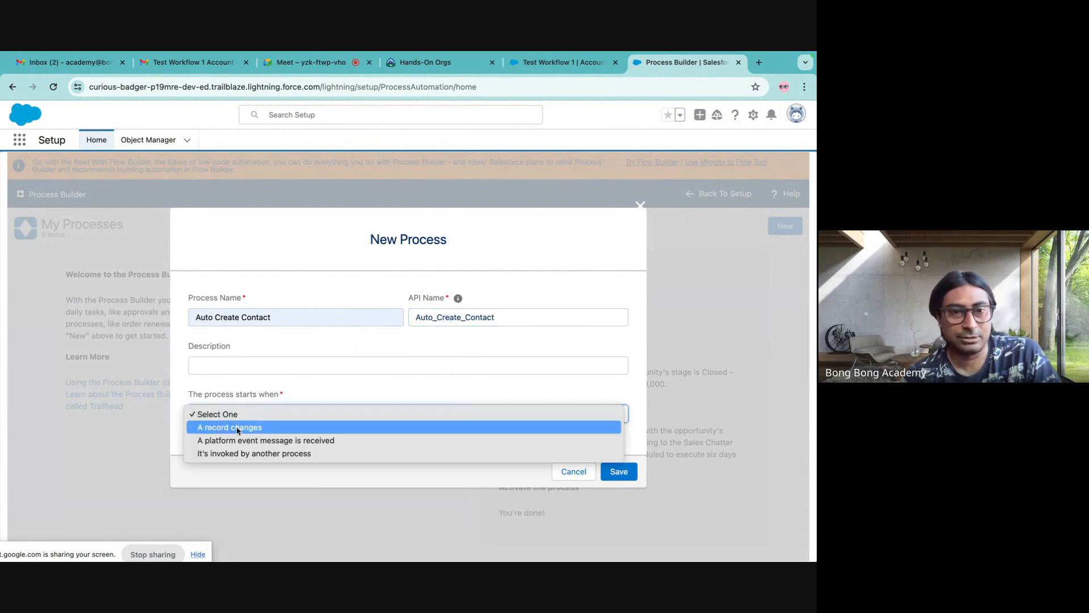
{"action": "left_click", "coordinate": [230, 427]}
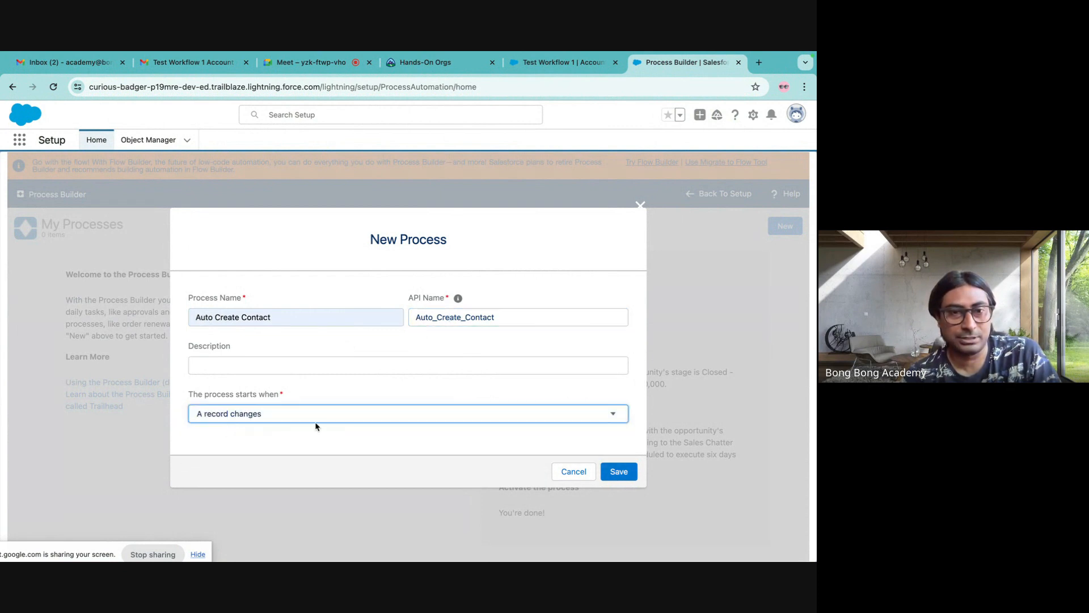
{"action": "left_click", "coordinate": [525, 416]}
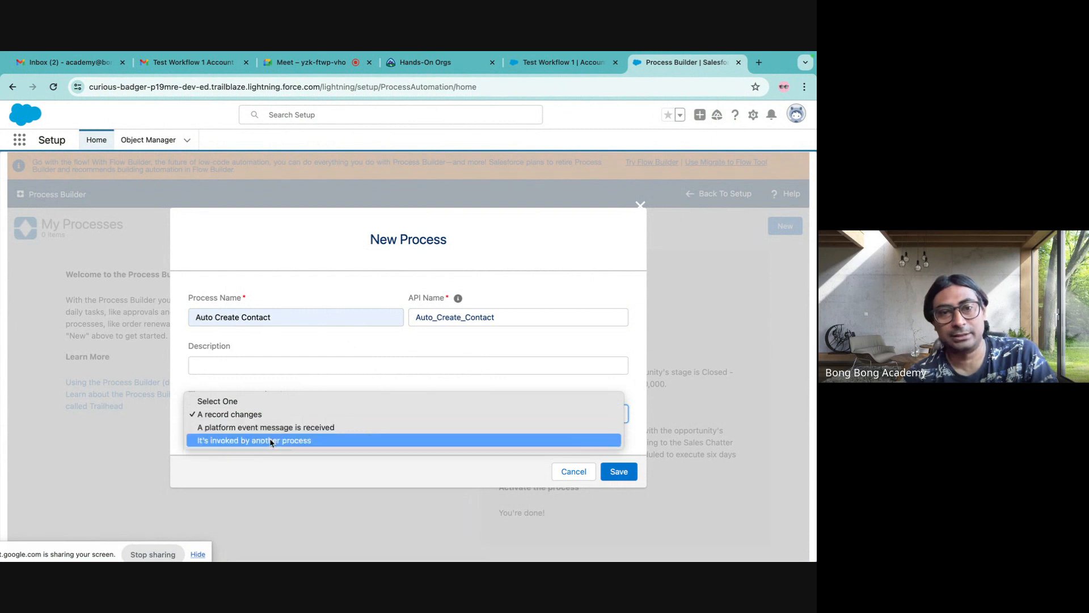
{"action": "left_click", "coordinate": [411, 379]}
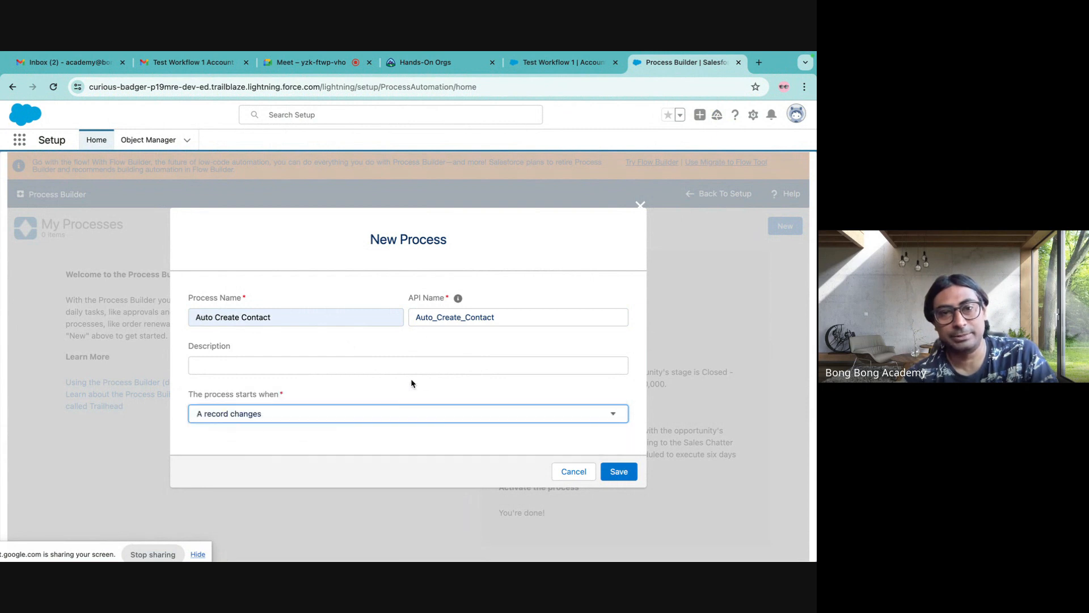
{"action": "left_click", "coordinate": [625, 475]}
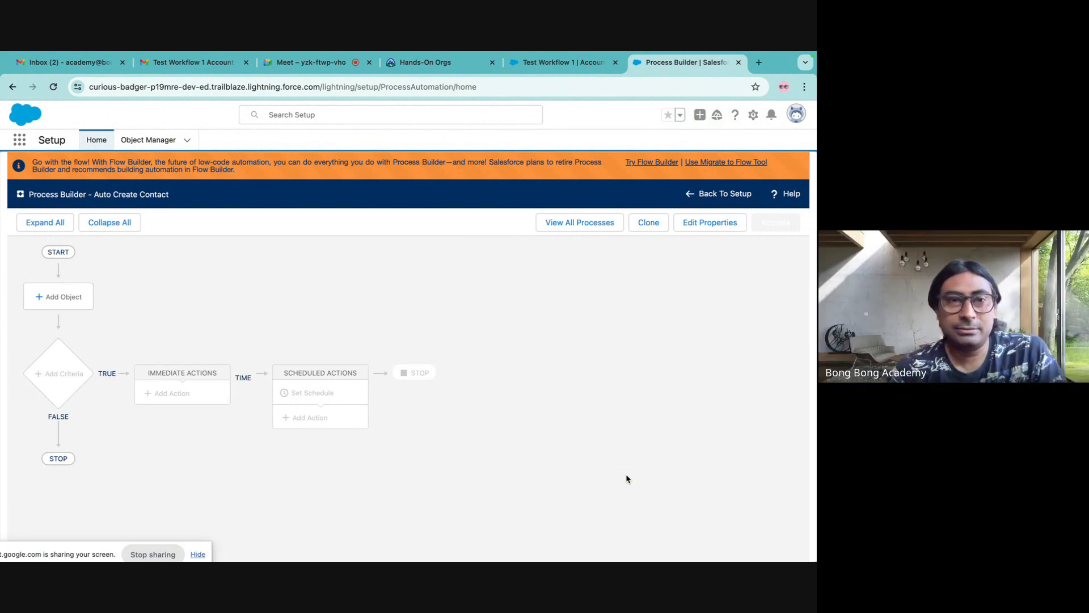
- Add Account as the process object, starting the process only when a record is created, and save it
{"action": "left_click", "coordinate": [67, 295]}
{"action": "left_click", "coordinate": [527, 306]}
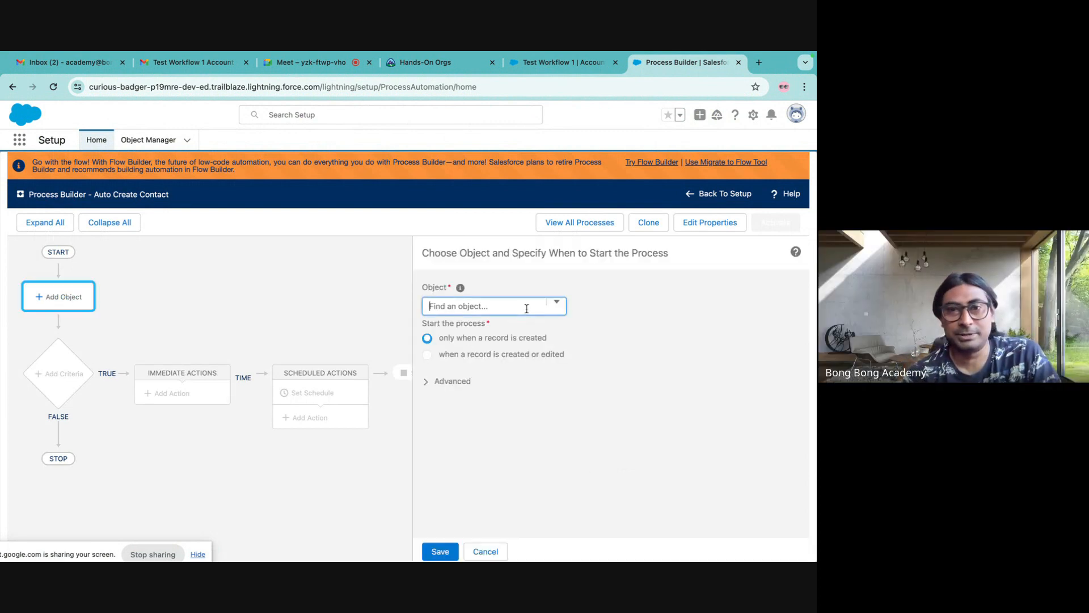
{"action": "left_click", "coordinate": [478, 322]}
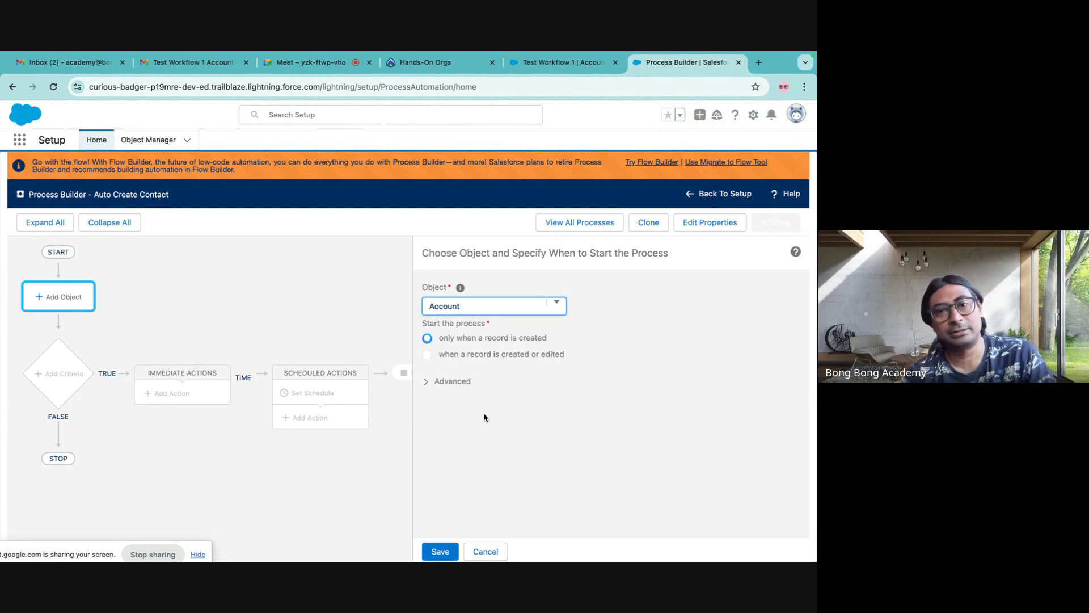
{"action": "left_click", "coordinate": [427, 338]}
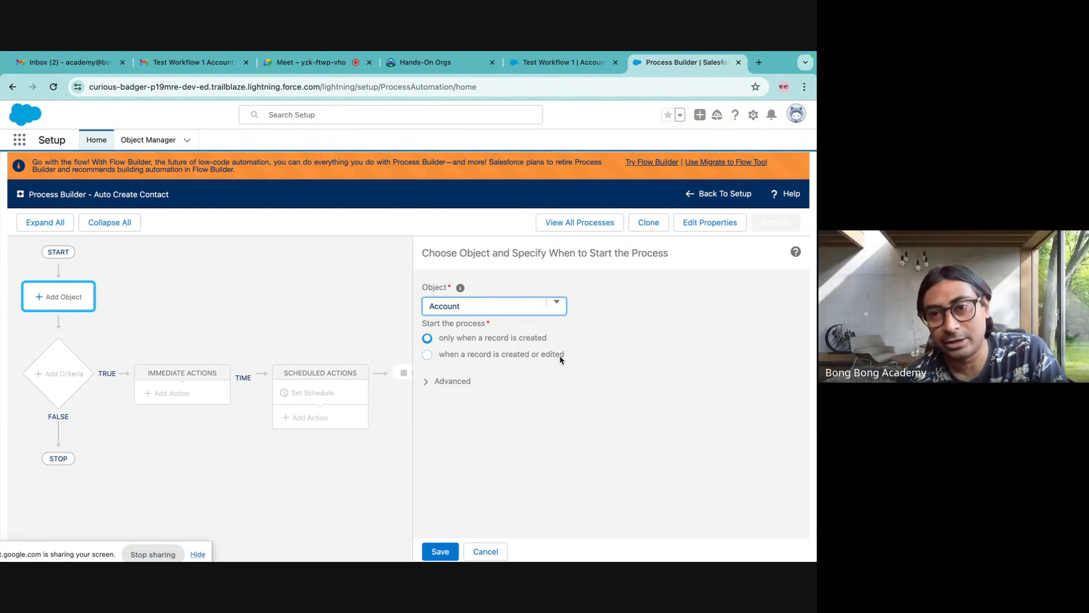
{"action": "left_click", "coordinate": [427, 354]}
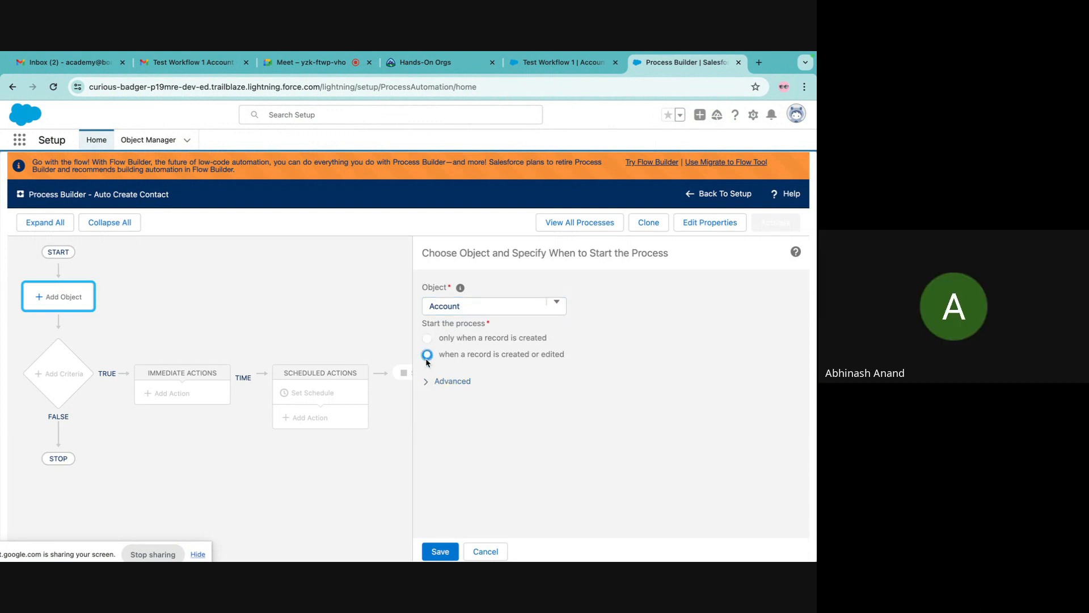
{"action": "left_click", "coordinate": [427, 339]}
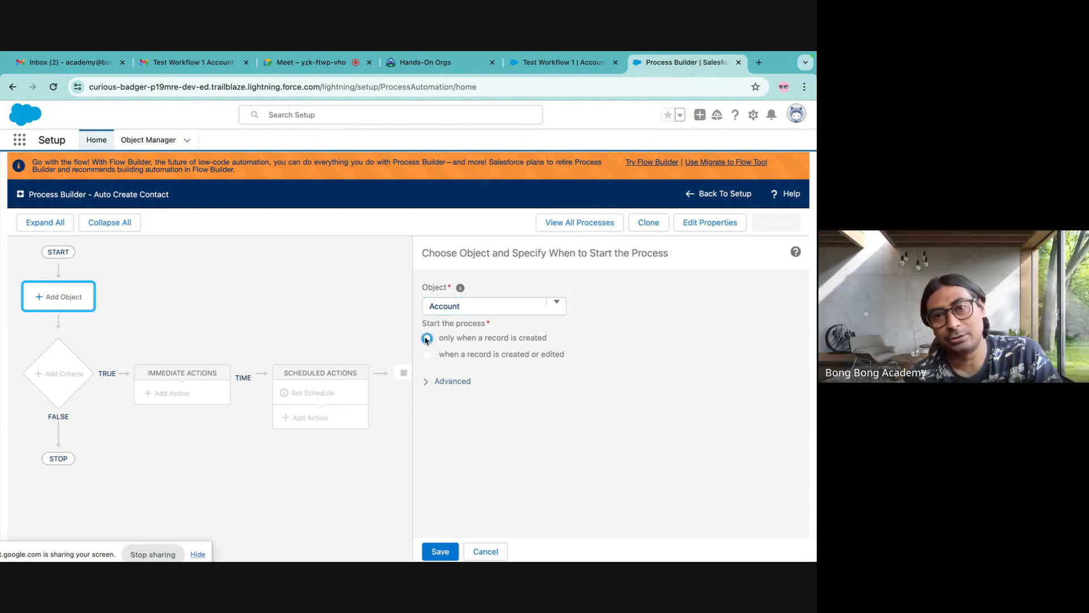
{"action": "left_click", "coordinate": [426, 384]}
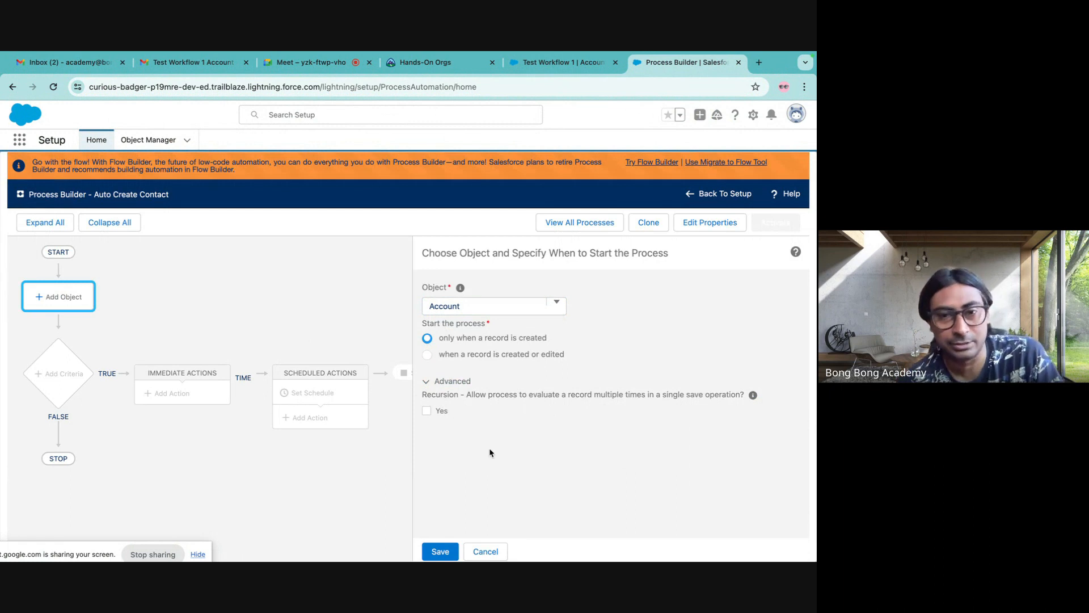
{"action": "left_click", "coordinate": [426, 382]}
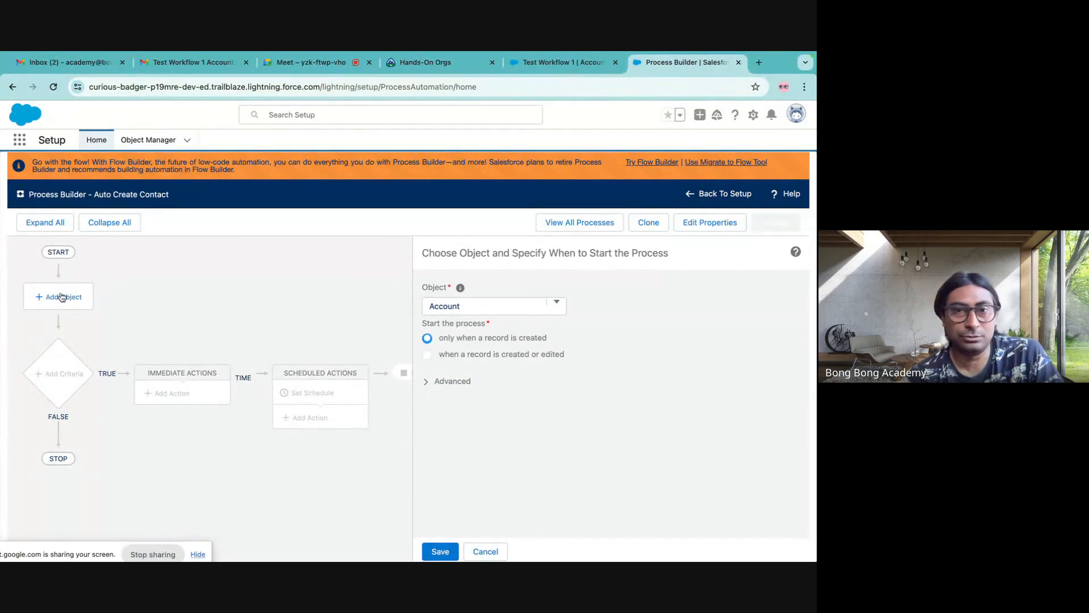
{"action": "left_click", "coordinate": [436, 553]}
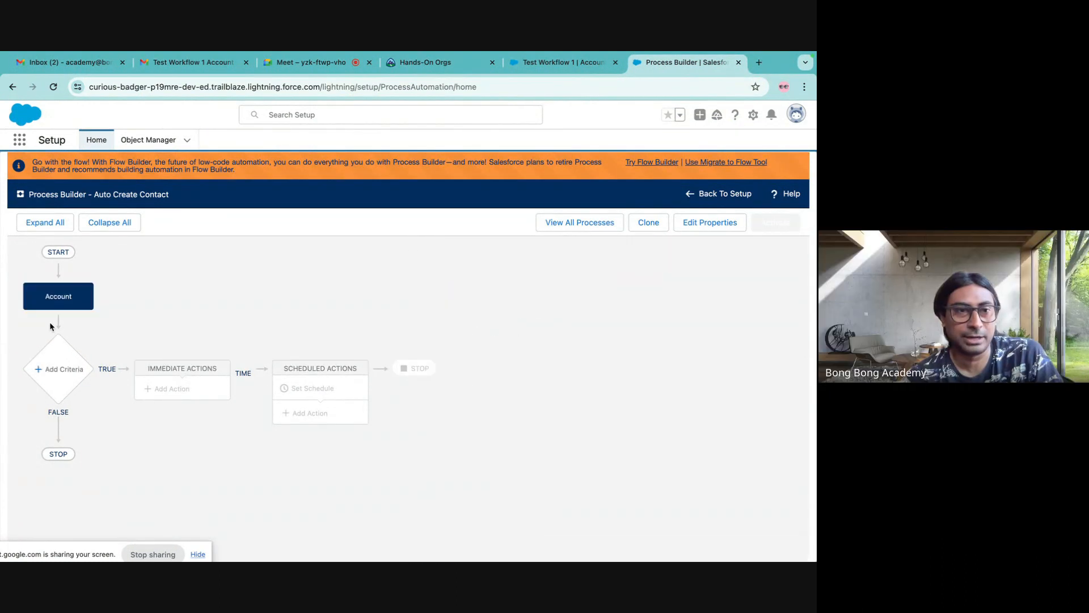
- Add a criteria node with the condition that the account's Active field equals the picklist value Yes
{"action": "left_click", "coordinate": [60, 370]}
{"action": "left_click", "coordinate": [390, 307]}
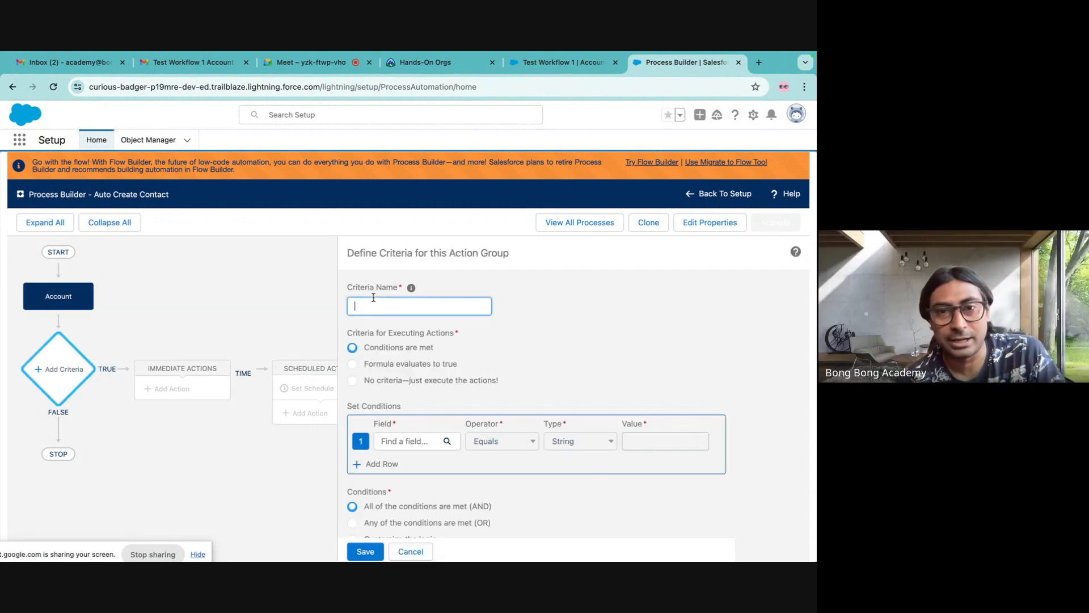
{"action": "left_click", "coordinate": [400, 448]}
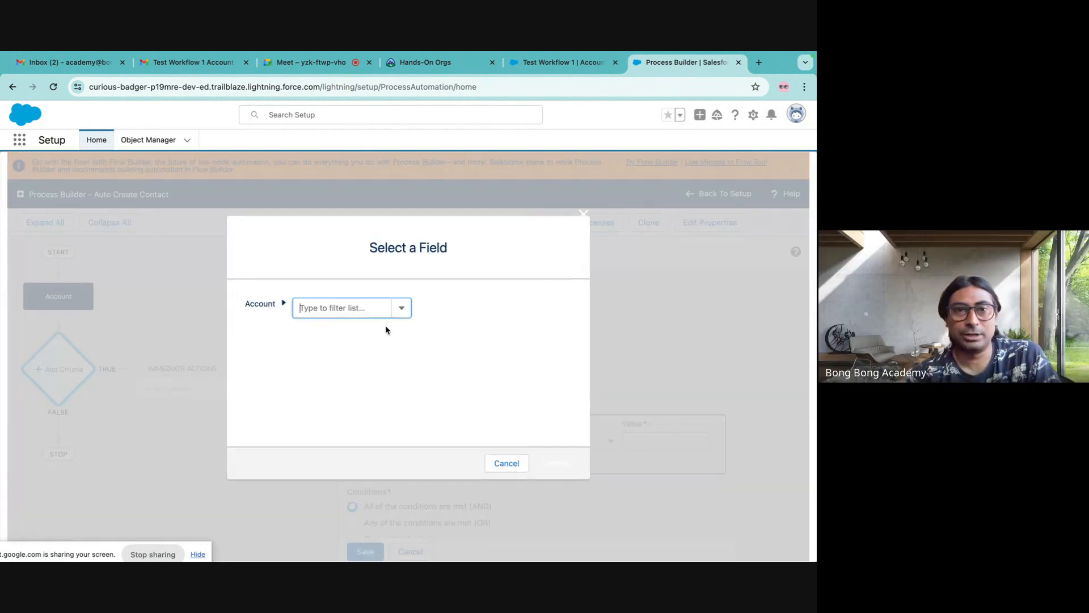
{"action": "type", "text": "active"}
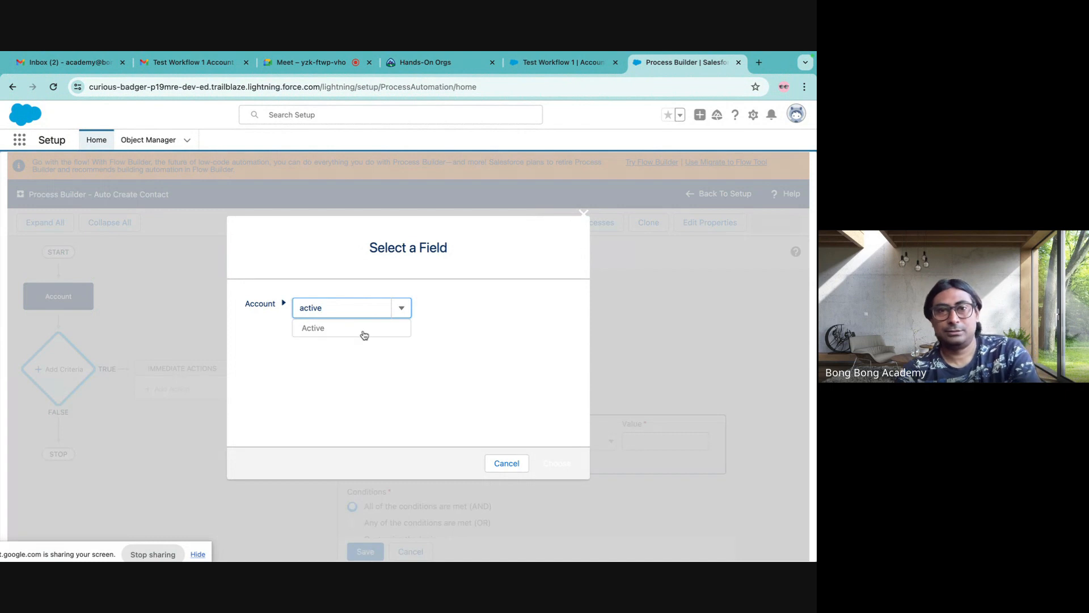
{"action": "left_click", "coordinate": [350, 326]}
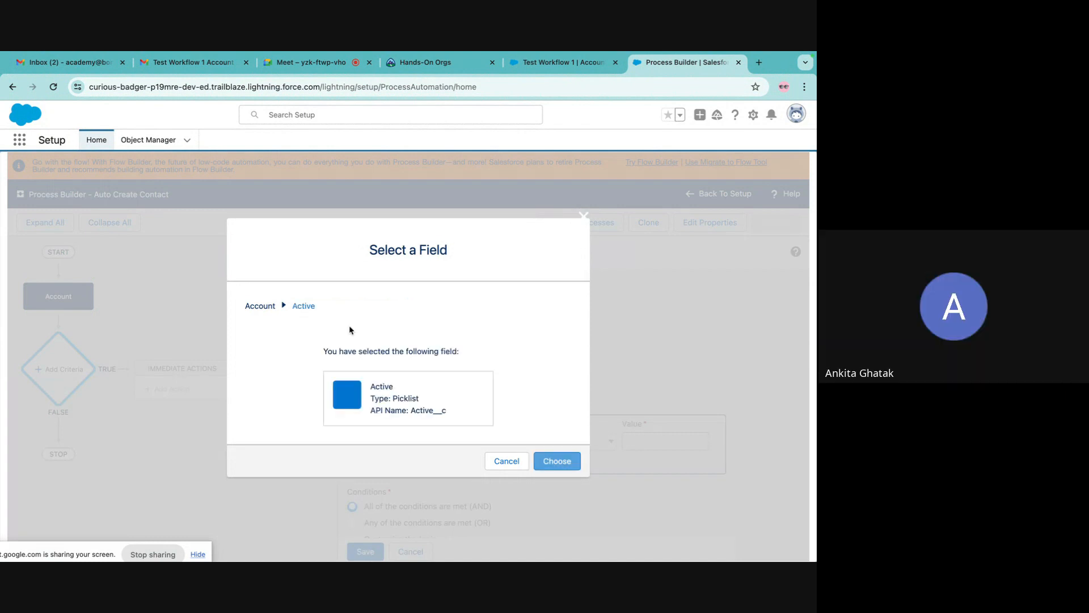
{"action": "left_click", "coordinate": [548, 462]}
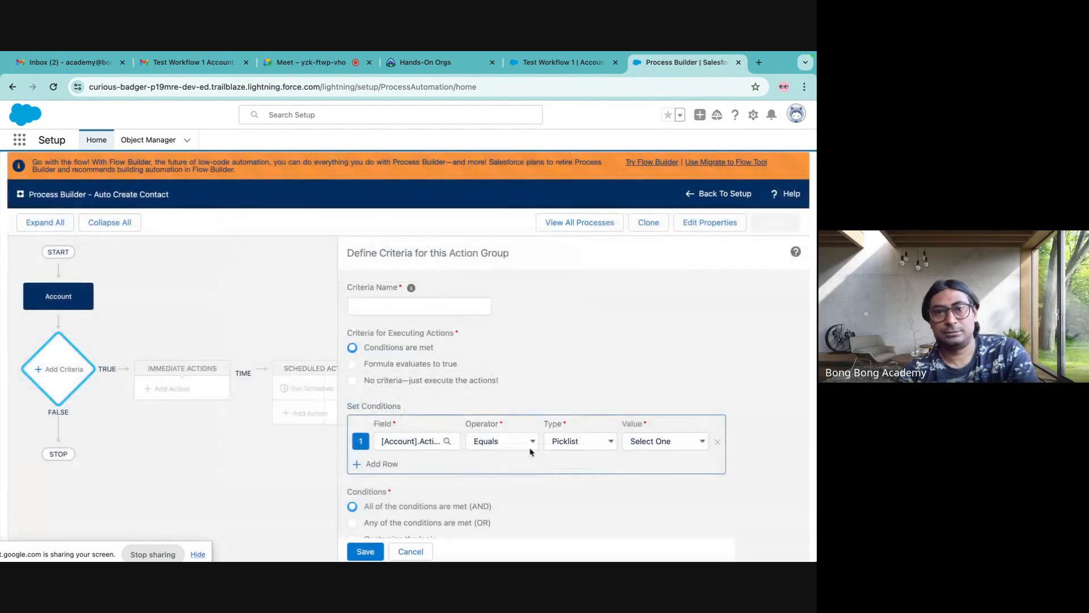
{"action": "left_click", "coordinate": [587, 442]}
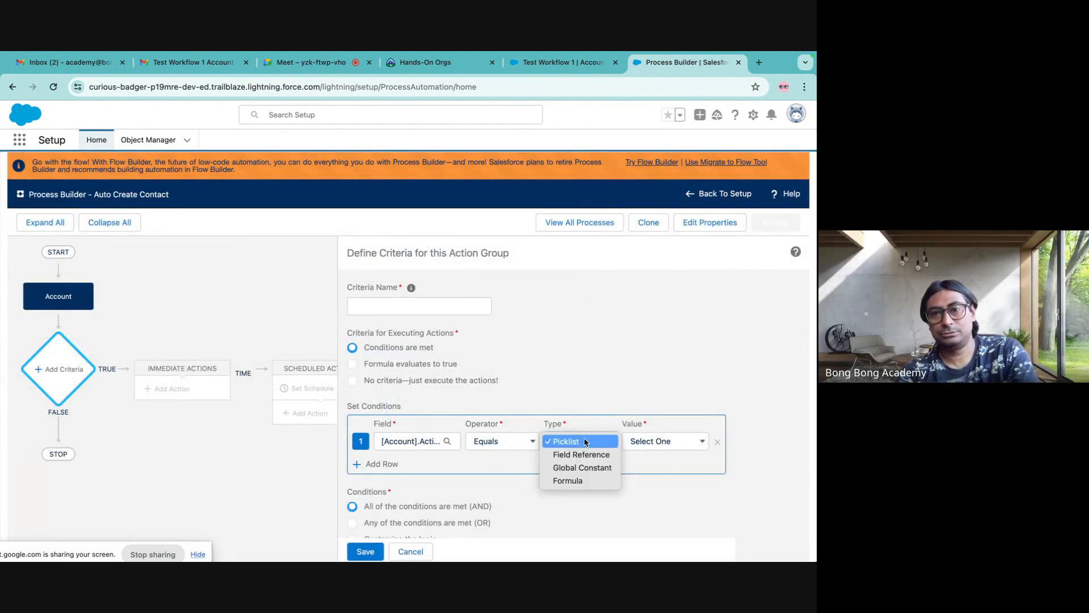
{"action": "left_click", "coordinate": [586, 442]}
{"action": "left_click", "coordinate": [652, 442]}
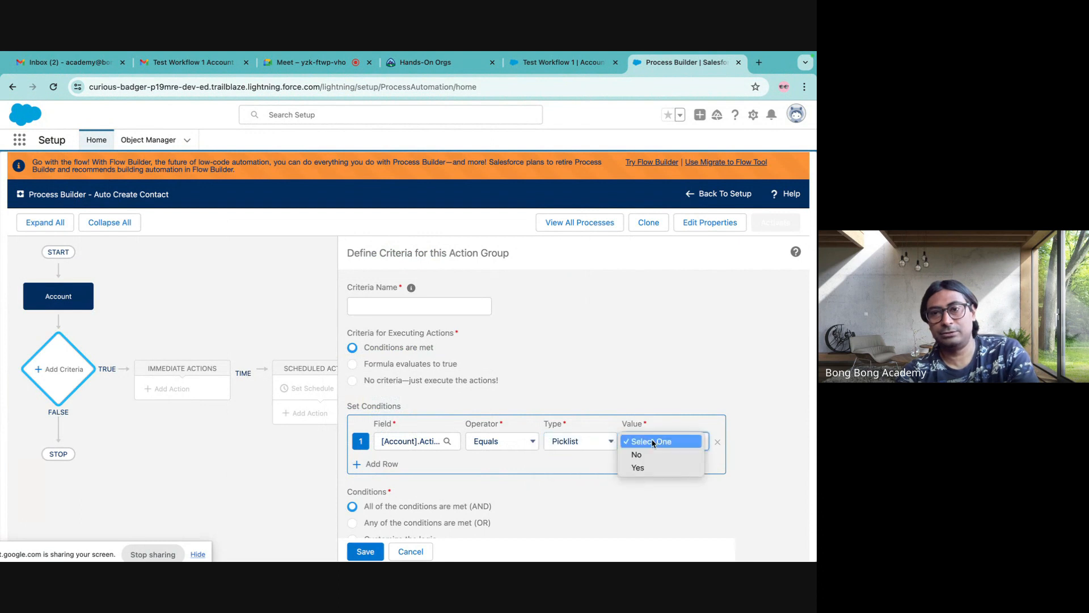
{"action": "left_click", "coordinate": [641, 468]}
{"action": "left_click", "coordinate": [621, 343]}
- Name the criteria "Account is Active", keeping all conditions required (AND), and save it
{"action": "scroll", "coordinate": [621, 343], "scroll_direction": "down", "scroll_amount": 1}
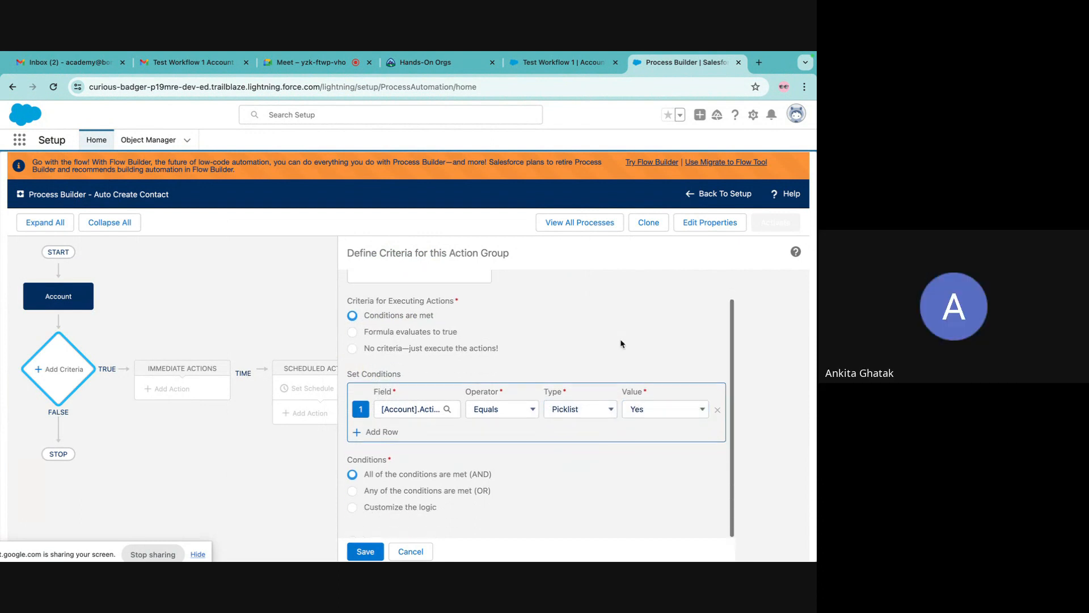
{"action": "scroll", "coordinate": [621, 343], "scroll_direction": "up", "scroll_amount": 1}
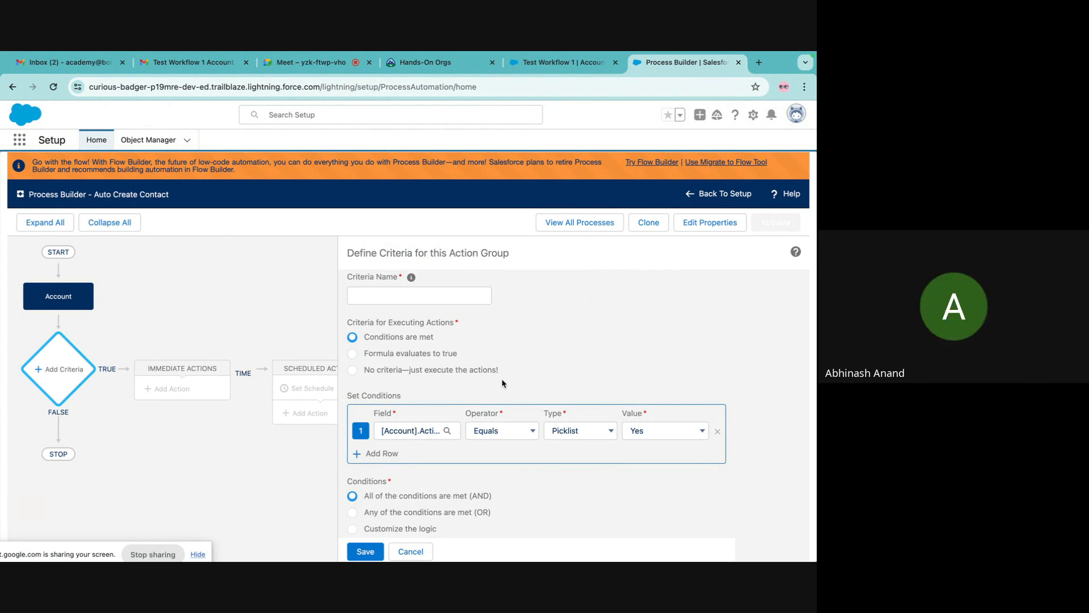
{"action": "scroll", "coordinate": [502, 383], "scroll_direction": "down", "scroll_amount": 1}
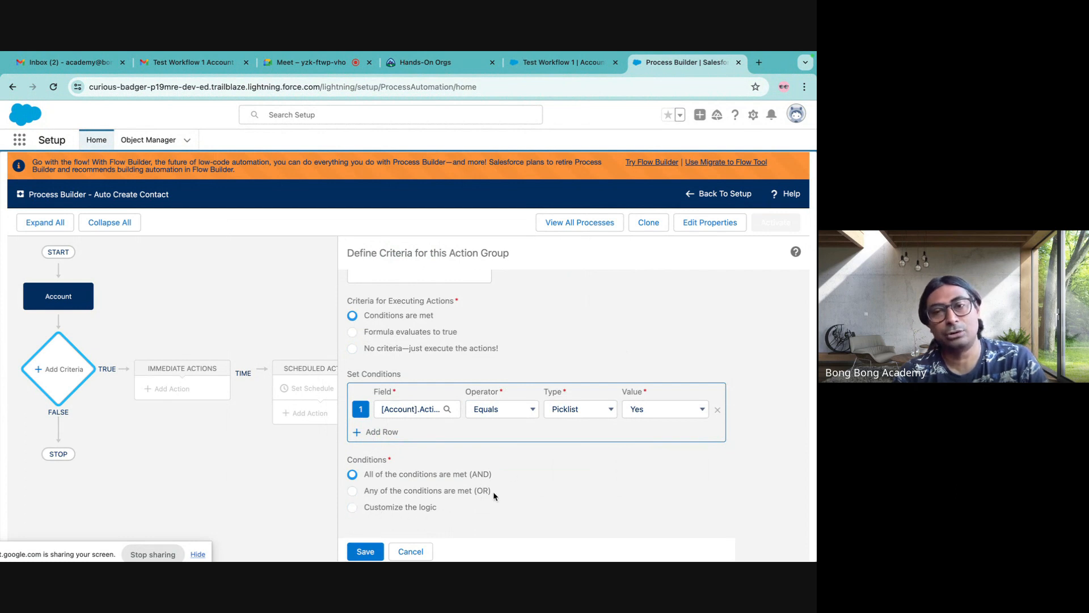
{"action": "scroll", "coordinate": [507, 506], "scroll_direction": "up", "scroll_amount": 1}
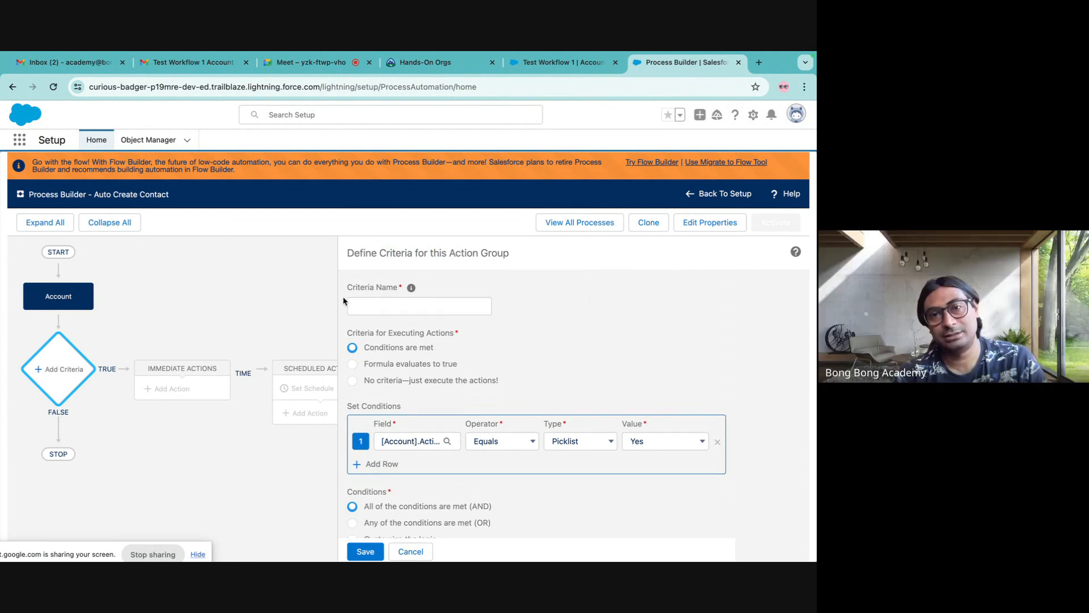
{"action": "left_click", "coordinate": [369, 298]}
{"action": "type", "text": "Acction"}
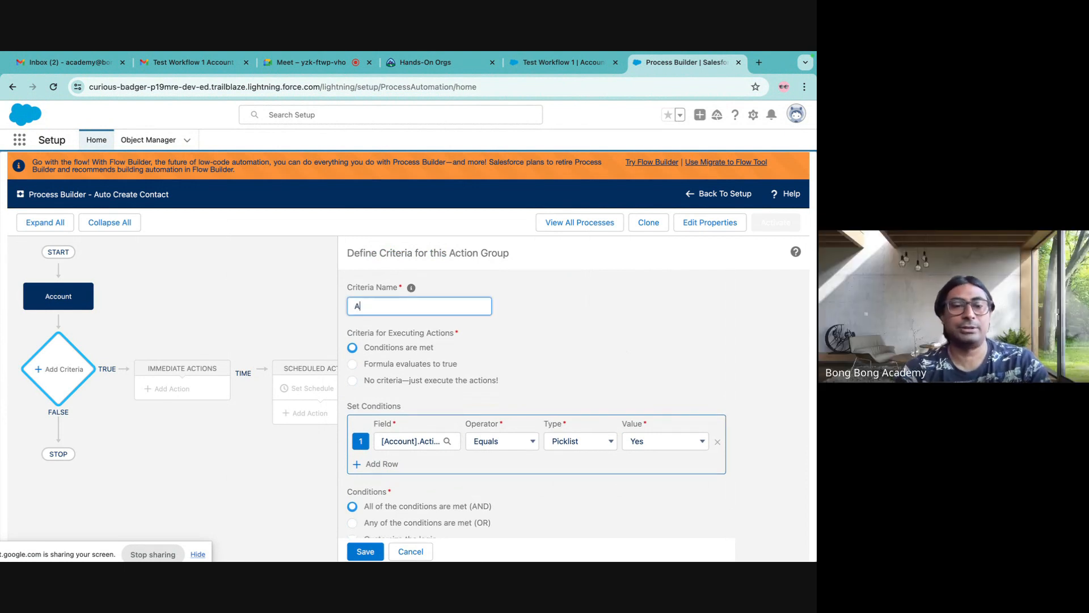
{"action": "key", "text": "BackSpace"}
{"action": "key", "text": "BackSpace"}
{"action": "key", "text": "BackSpace"}
{"action": "key", "text": "BackSpace"}
{"action": "type", "text": "ct"}
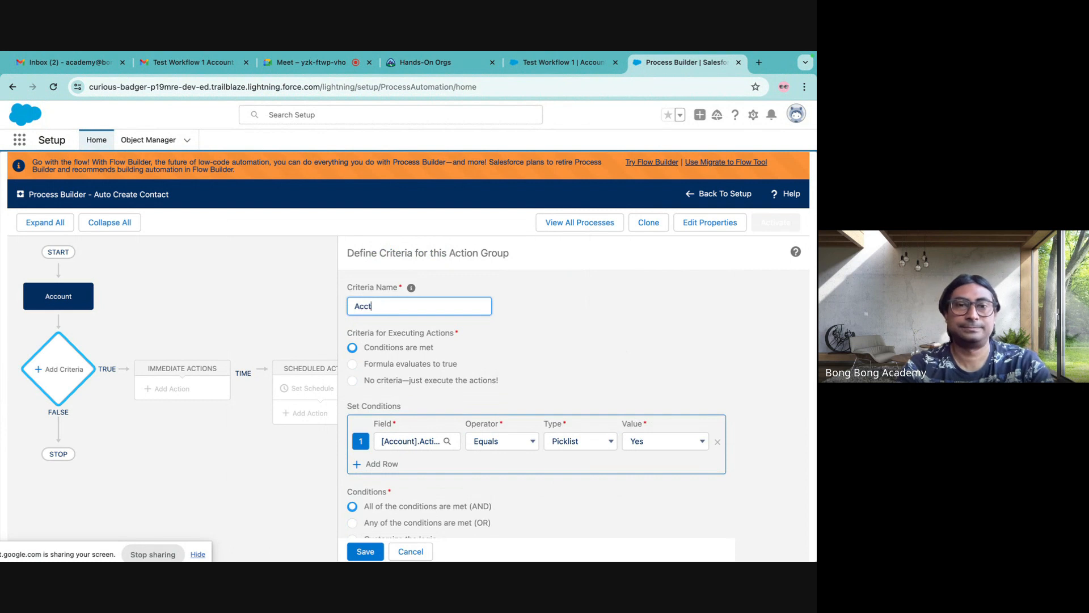
{"action": "key", "text": "BackSpace"}
{"action": "type", "text": "ount is A"}
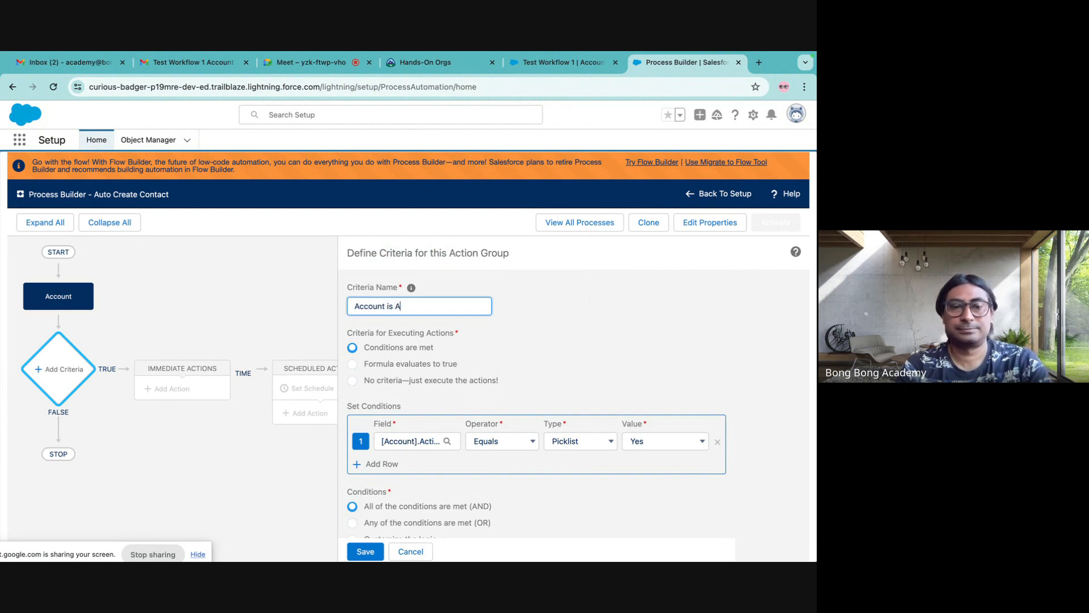
{"action": "type", "text": "ctive"}
{"action": "left_click", "coordinate": [622, 325]}
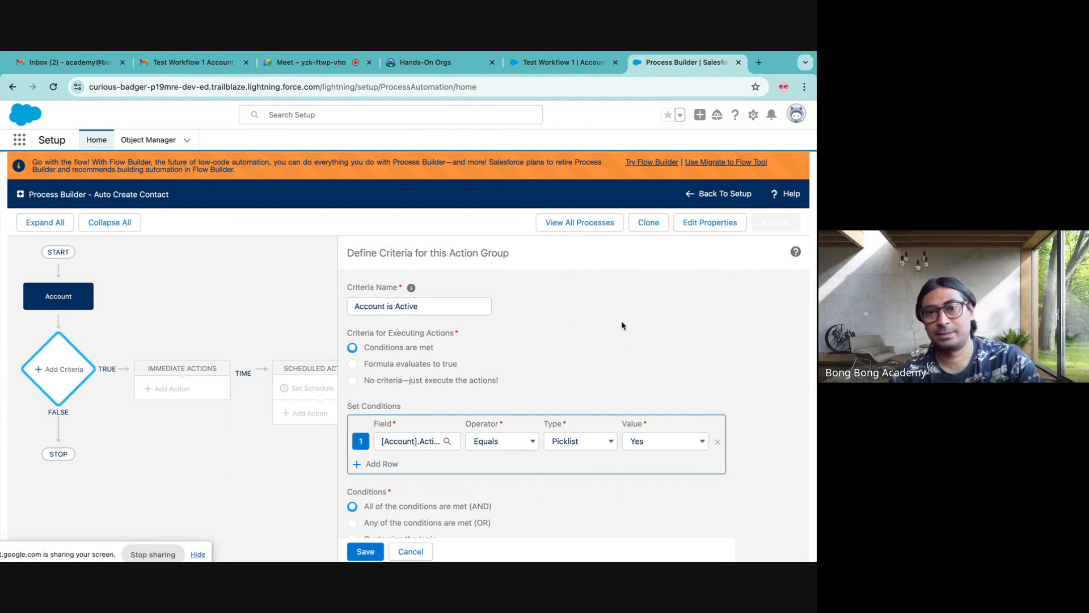
{"action": "scroll", "coordinate": [552, 326], "scroll_direction": "down", "scroll_amount": 1}
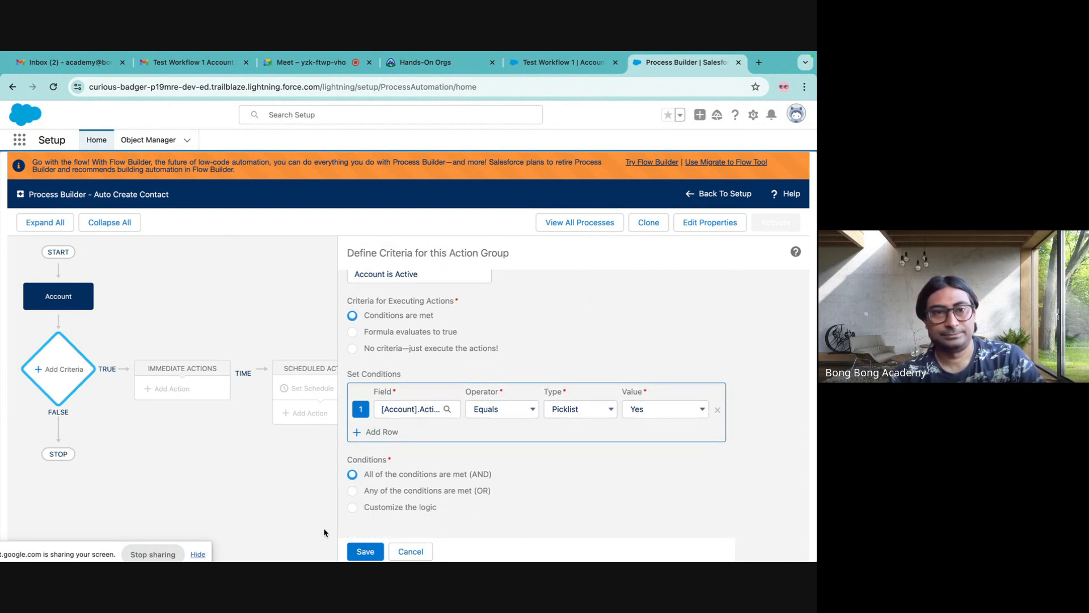
{"action": "scroll", "coordinate": [414, 472], "scroll_direction": "up", "scroll_amount": 1}
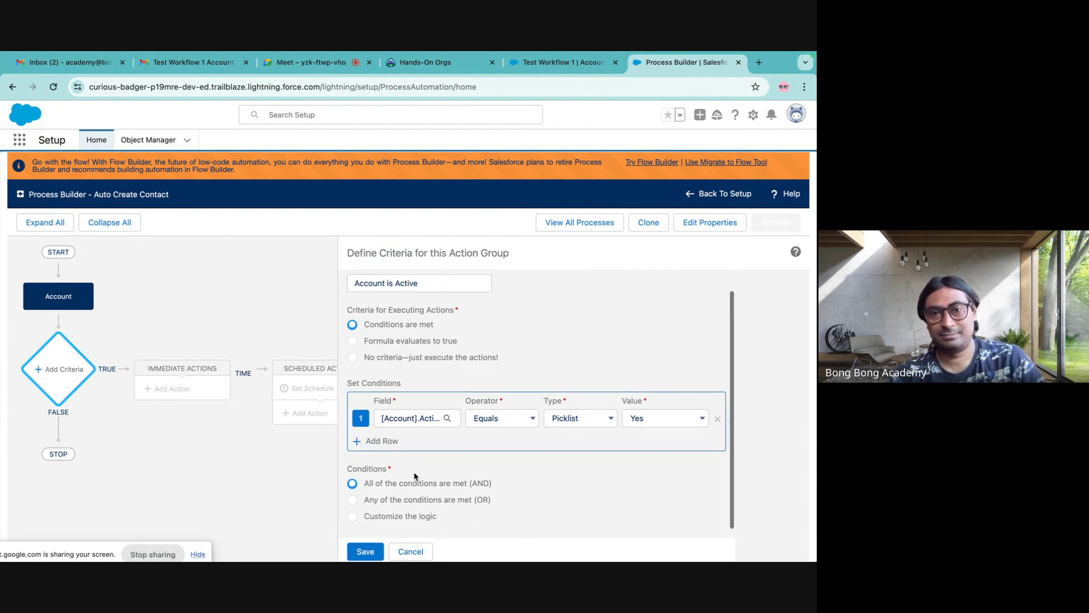
{"action": "scroll", "coordinate": [414, 475], "scroll_direction": "down", "scroll_amount": 1}
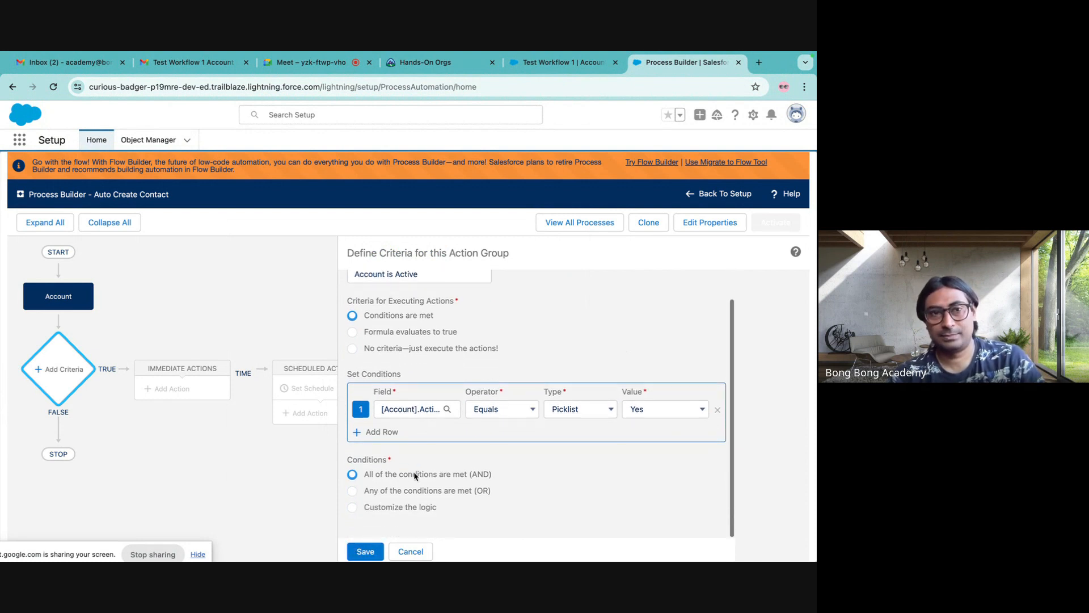
{"action": "left_click", "coordinate": [372, 553]}
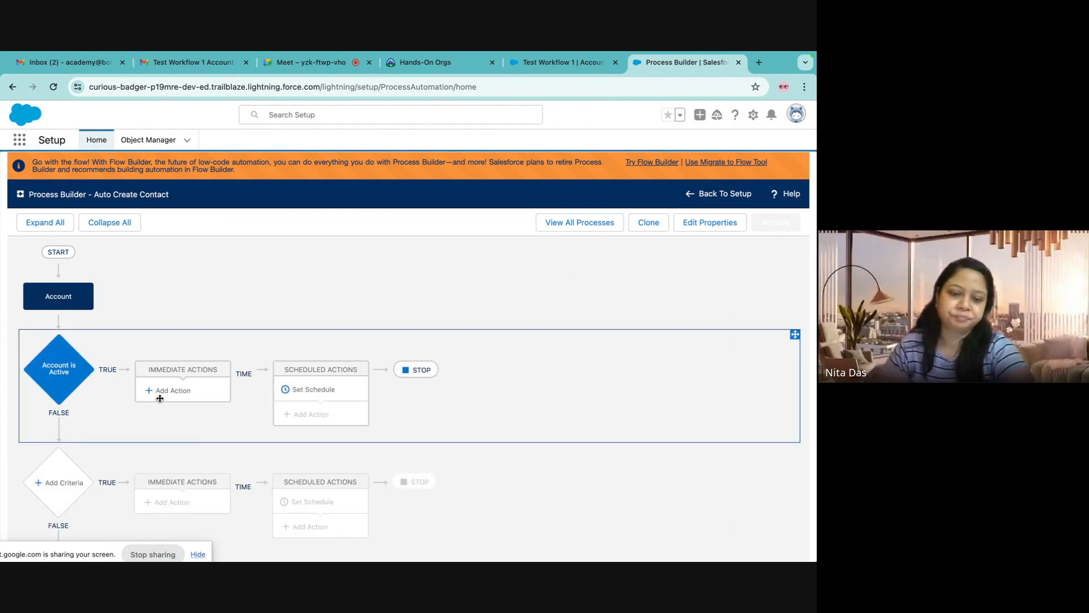
- Set the Account process to start when a record is created or edited, save it, and reopen the Account is Active criteria
{"action": "left_click", "coordinate": [65, 302]}
{"action": "left_click", "coordinate": [428, 364]}
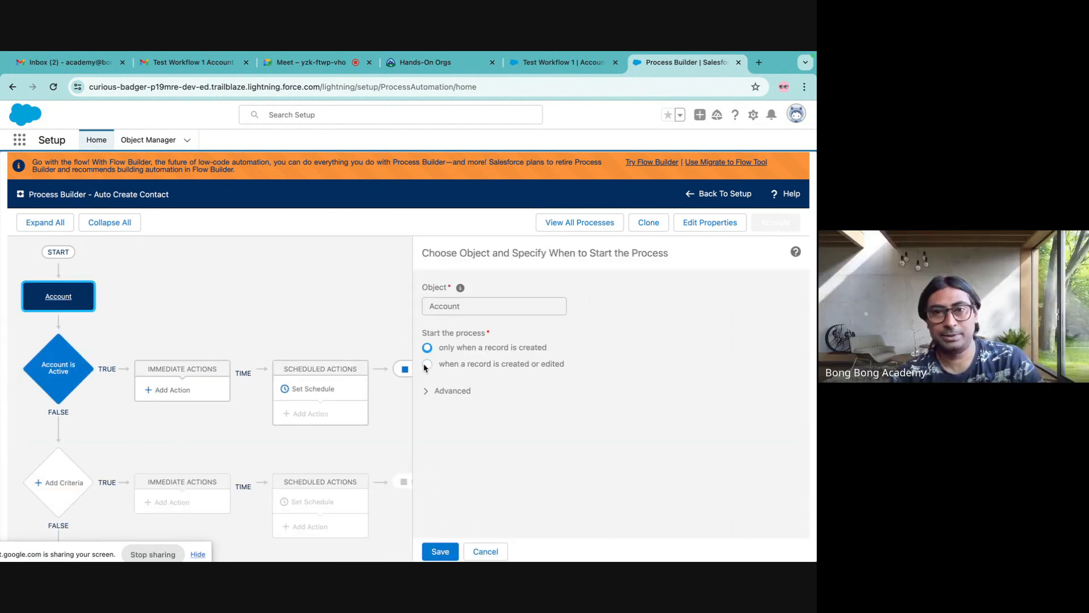
{"action": "left_click", "coordinate": [446, 552]}
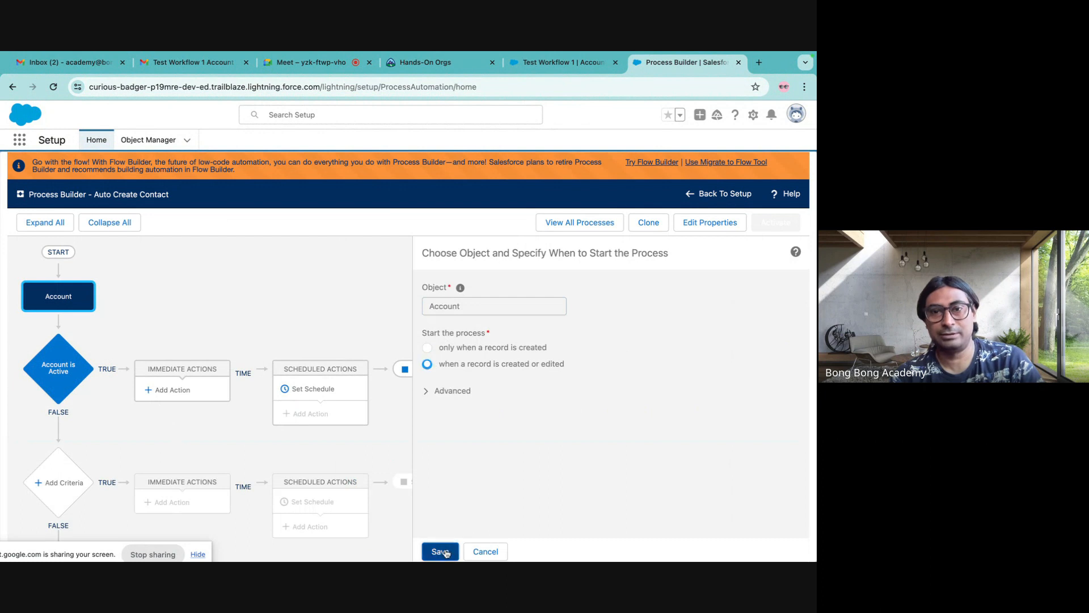
{"action": "left_click", "coordinate": [54, 370]}
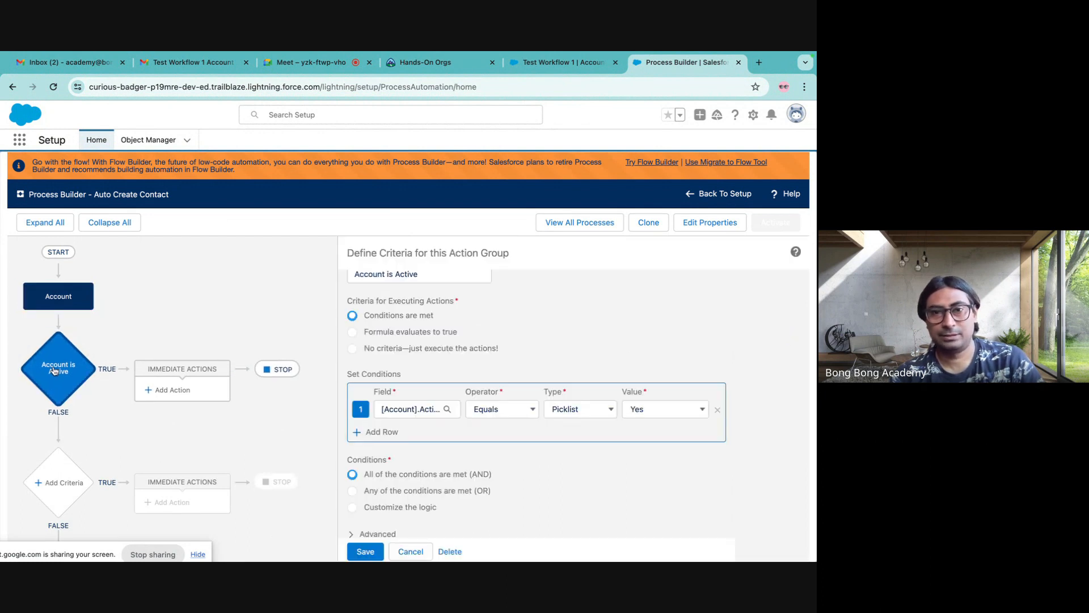
- Set the Account process back to start only when a record is created, and save it
{"action": "left_click", "coordinate": [58, 296]}
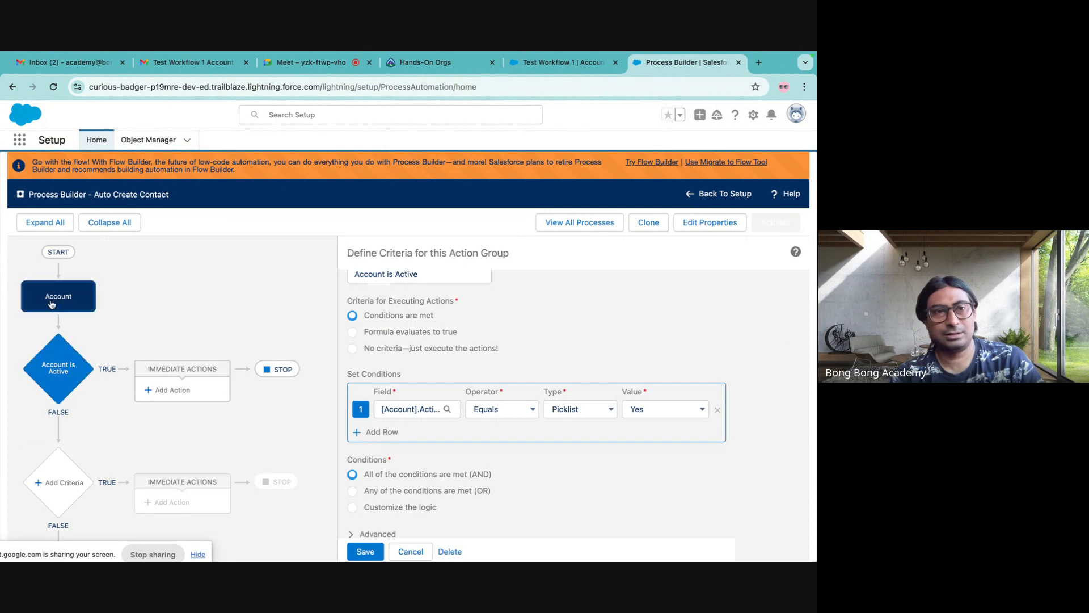
{"action": "left_click", "coordinate": [427, 347]}
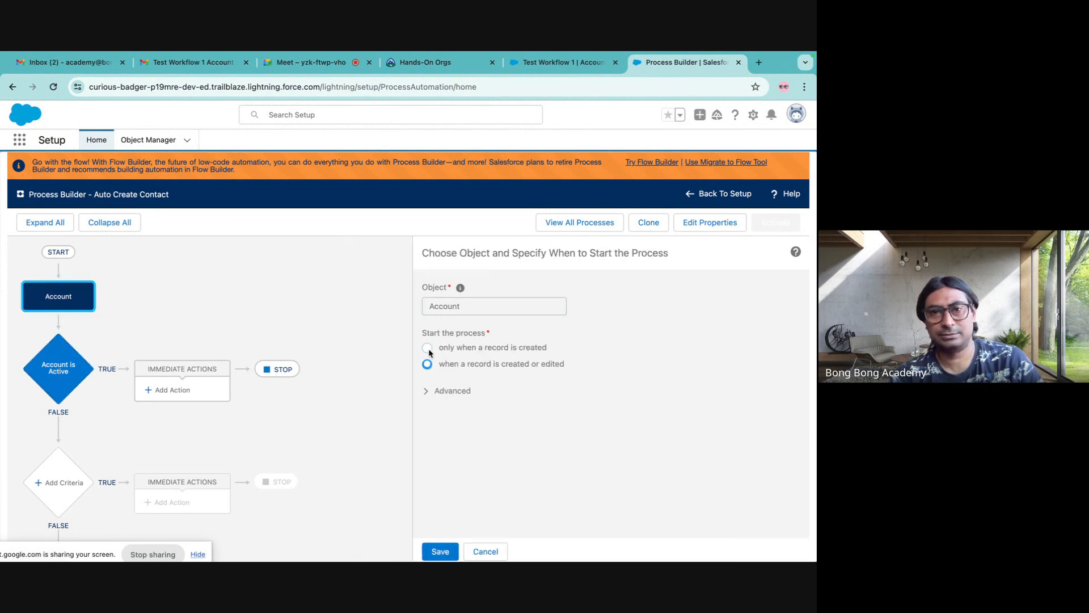
{"action": "left_click", "coordinate": [440, 552]}
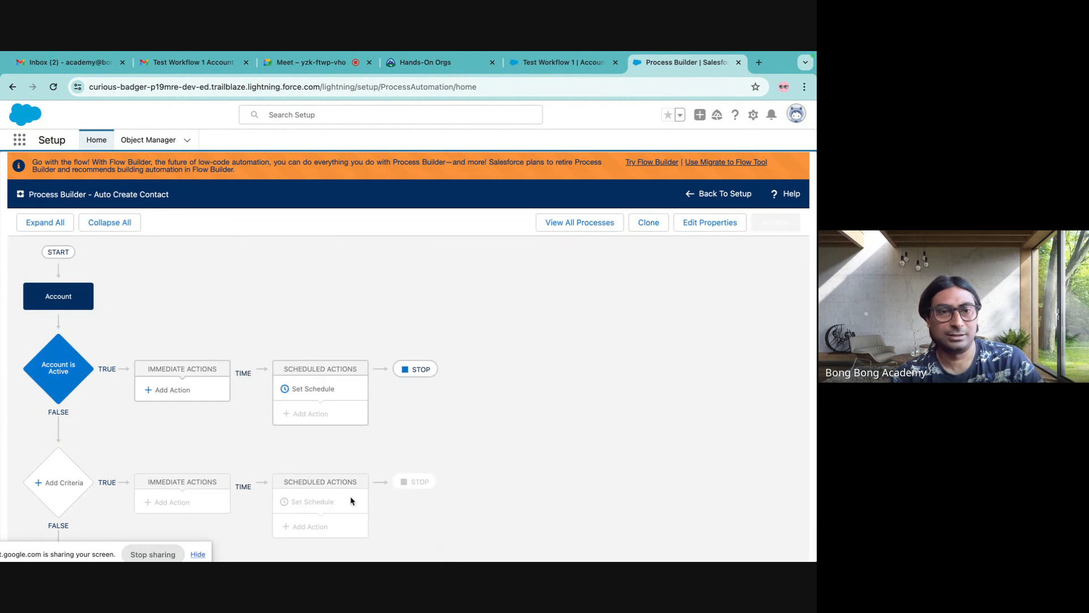
- Add an immediate action for the Account is Active criteria and check the notifications list
{"action": "left_click", "coordinate": [177, 394]}
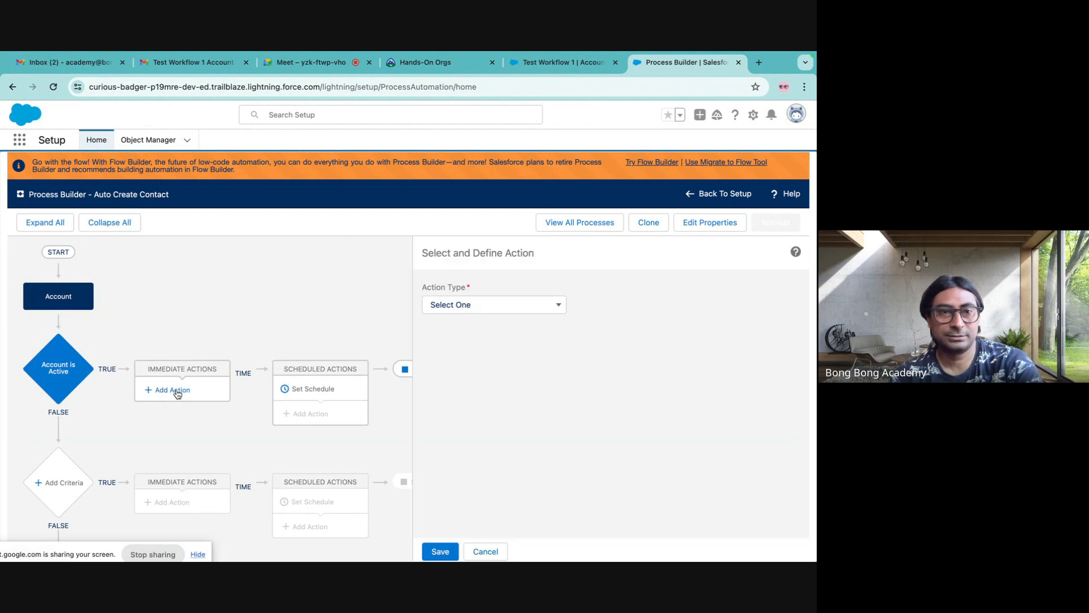
{"action": "left_click", "coordinate": [562, 309]}
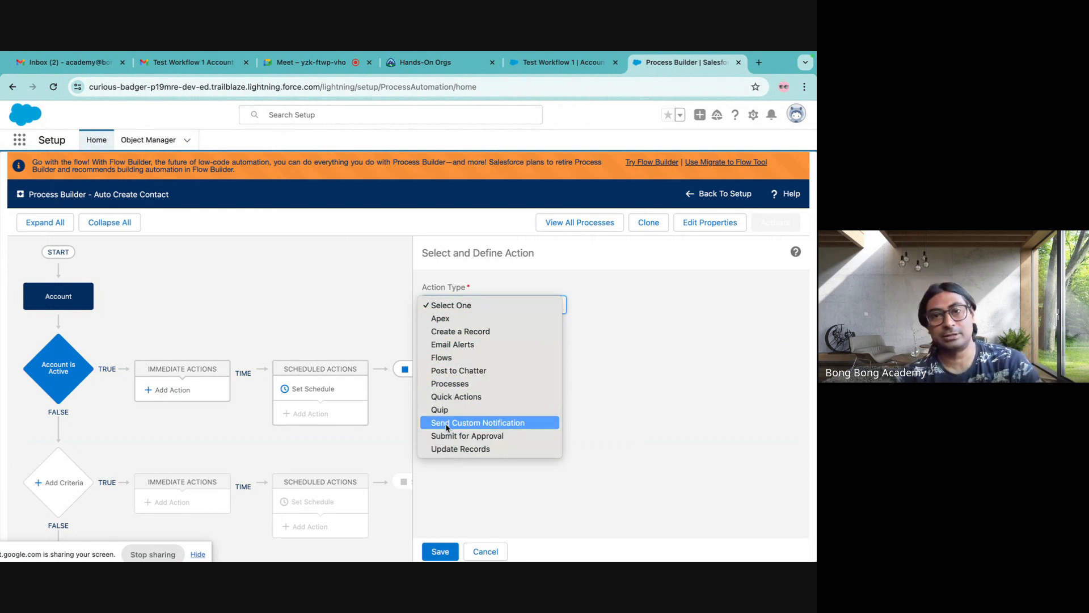
{"action": "left_click", "coordinate": [754, 120]}
{"action": "left_click", "coordinate": [753, 116]}
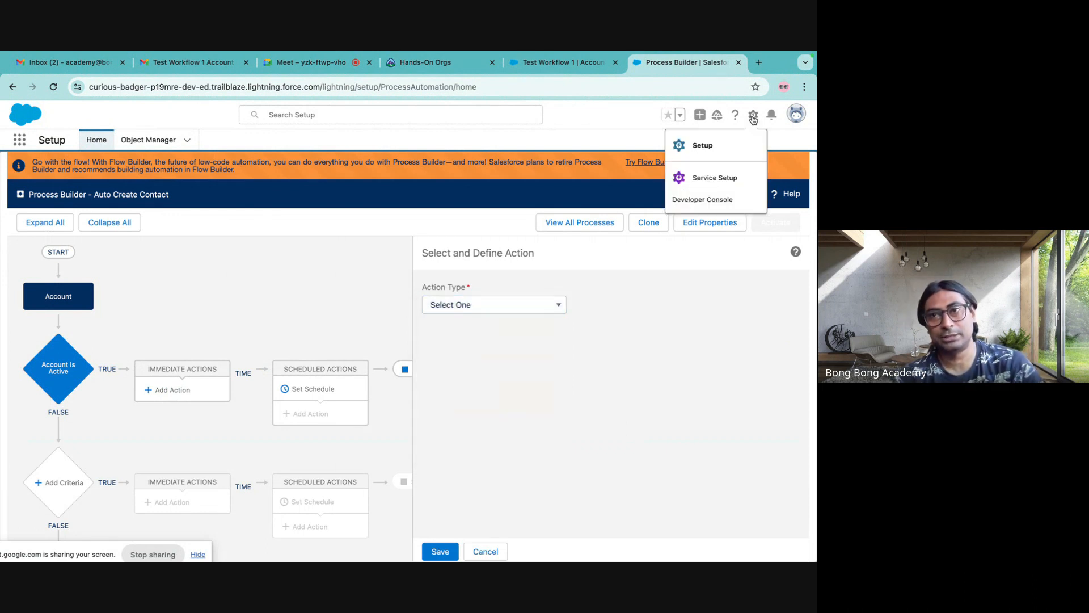
{"action": "left_click", "coordinate": [772, 115]}
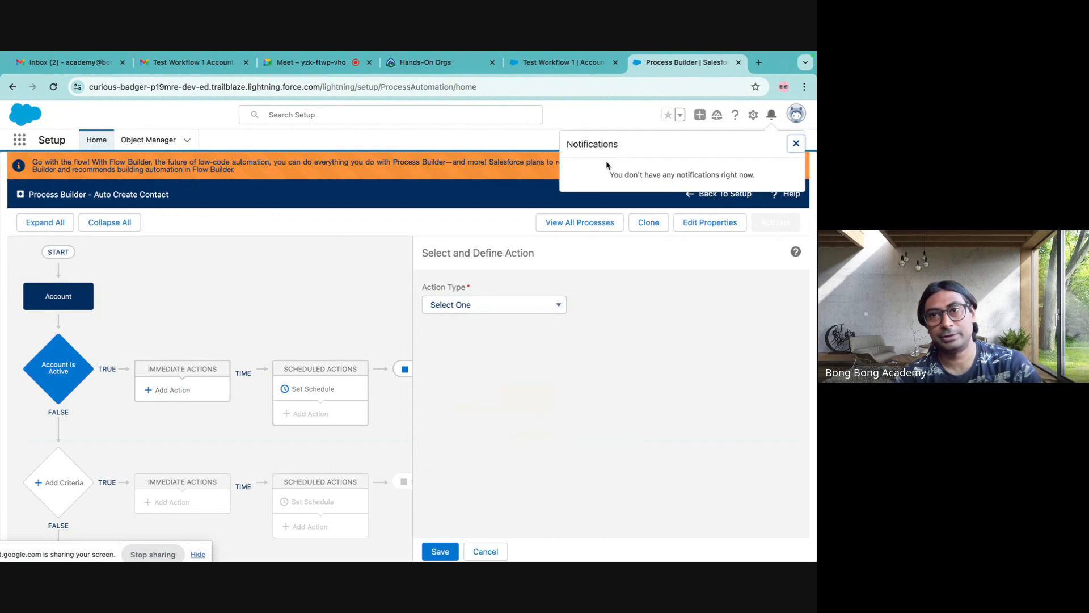
- Set the immediate action's type to Create a Record and name it "Create Auto Contact"
{"action": "left_click", "coordinate": [546, 306]}
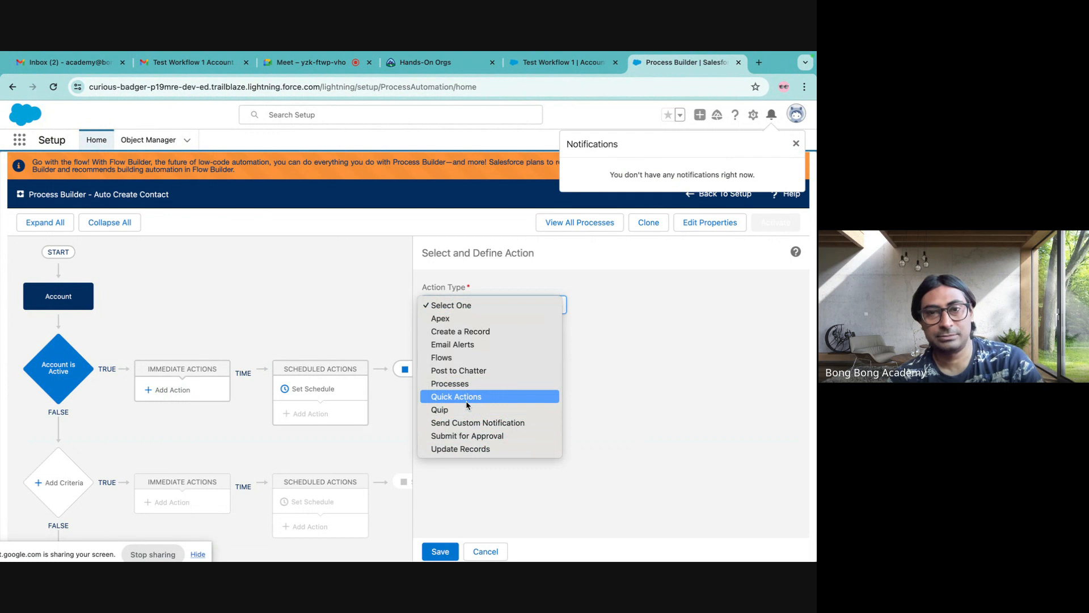
{"action": "left_click", "coordinate": [446, 335]}
{"action": "left_click", "coordinate": [471, 350]}
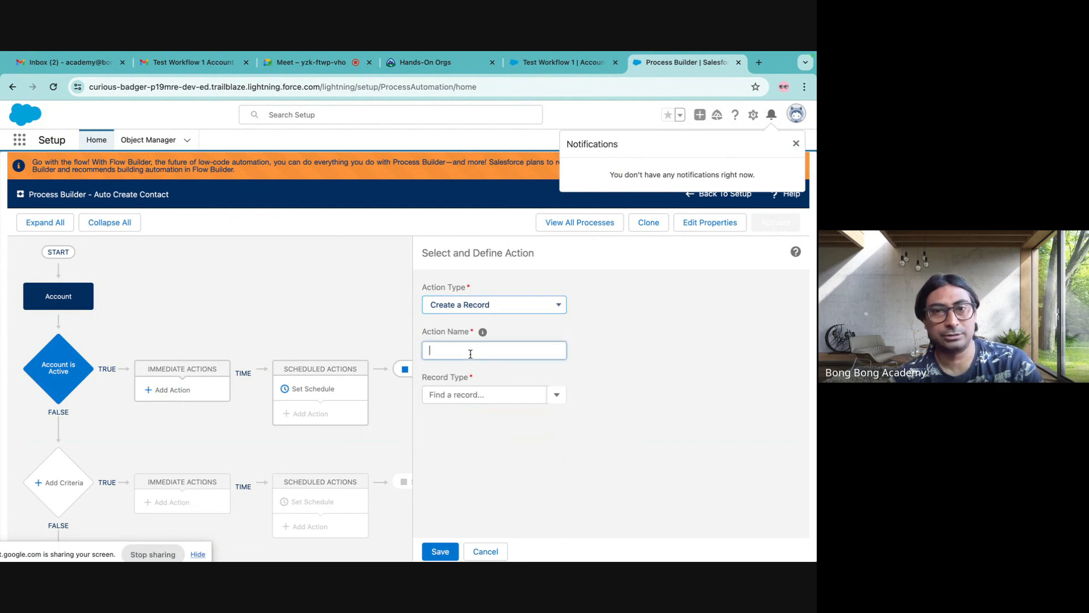
{"action": "type", "text": "Cr"}
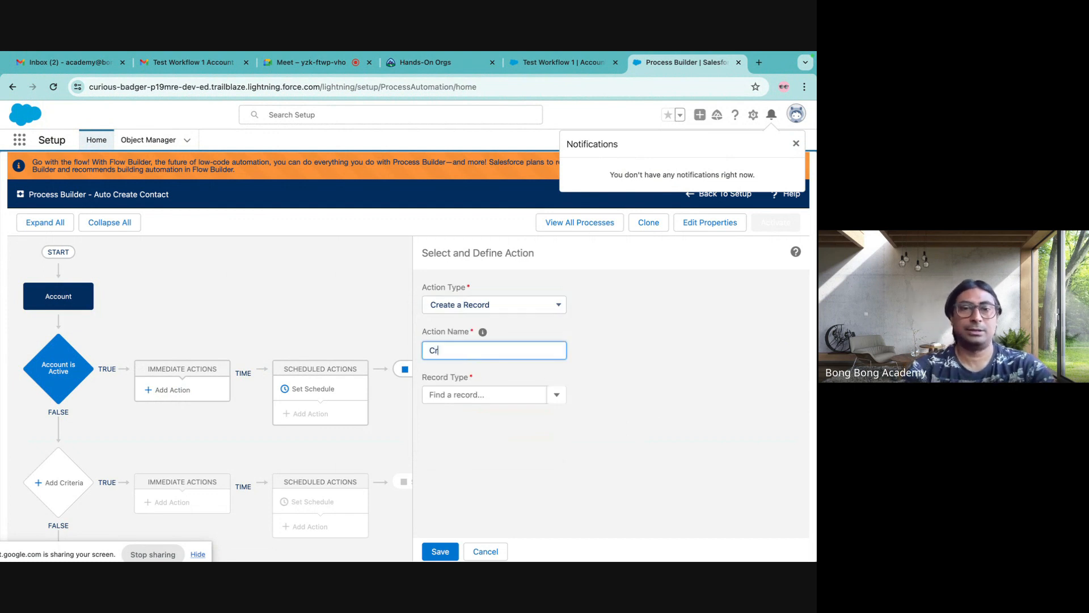
{"action": "type", "text": "eate "}
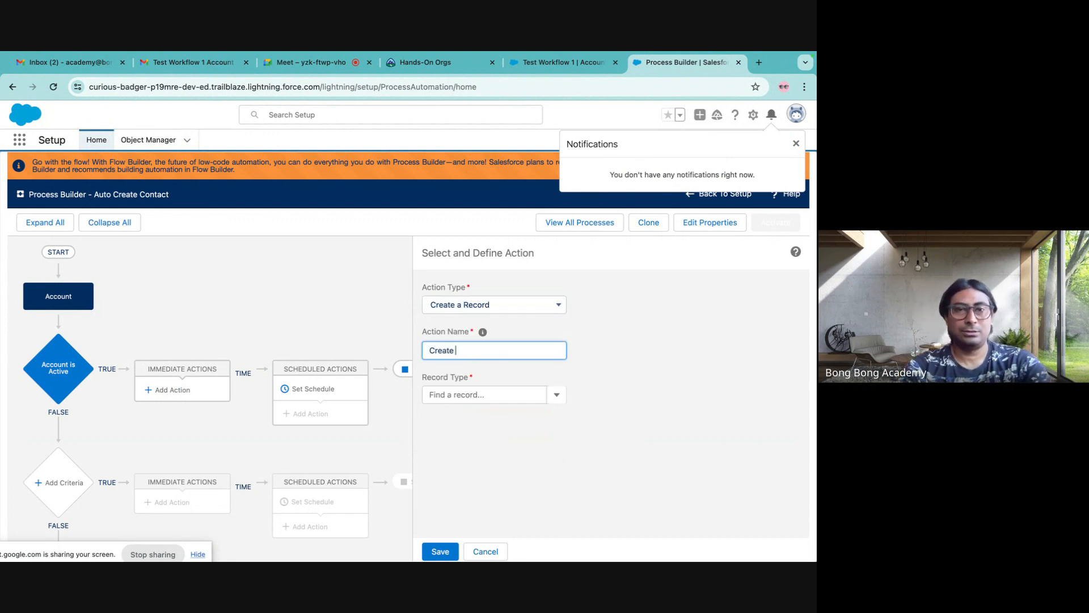
{"action": "type", "text": "Auto Contact"}
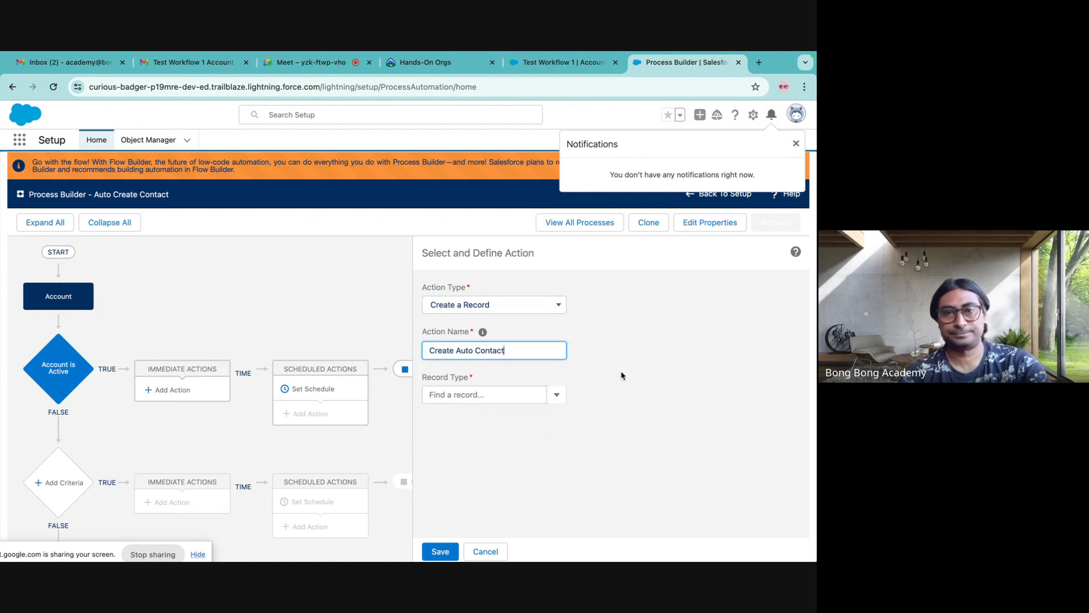
- Set the record type created by the action to Contact
{"action": "left_click", "coordinate": [453, 397]}
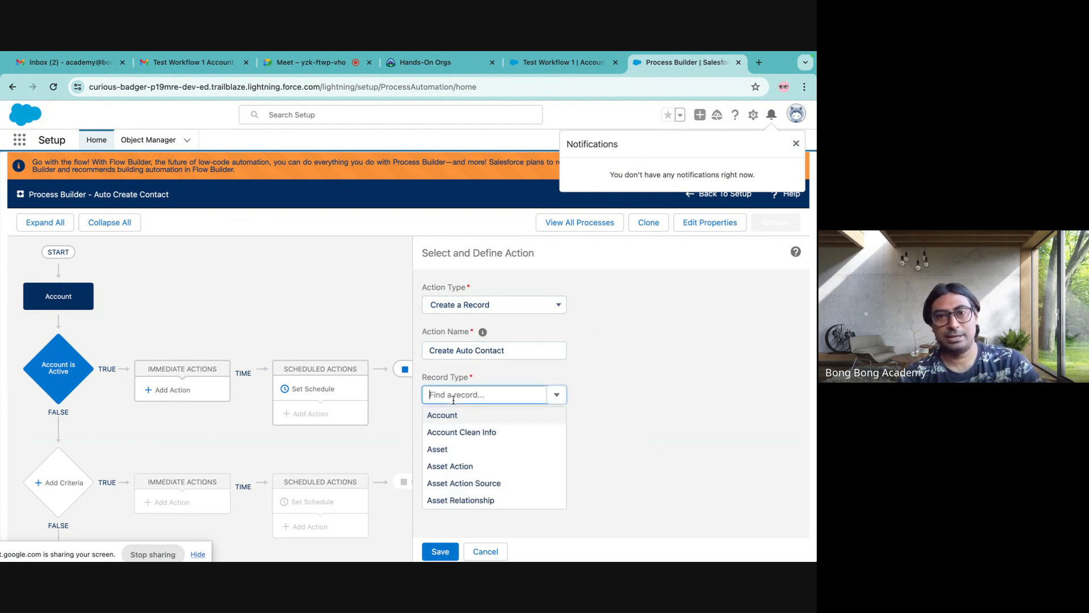
{"action": "type", "text": "conta"}
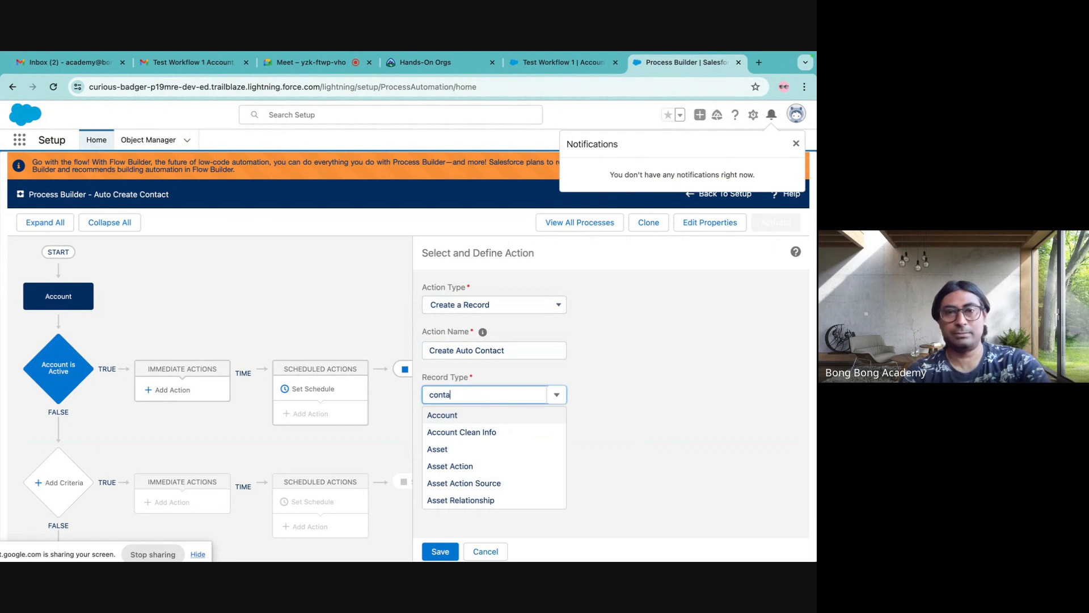
{"action": "left_click", "coordinate": [460, 416]}
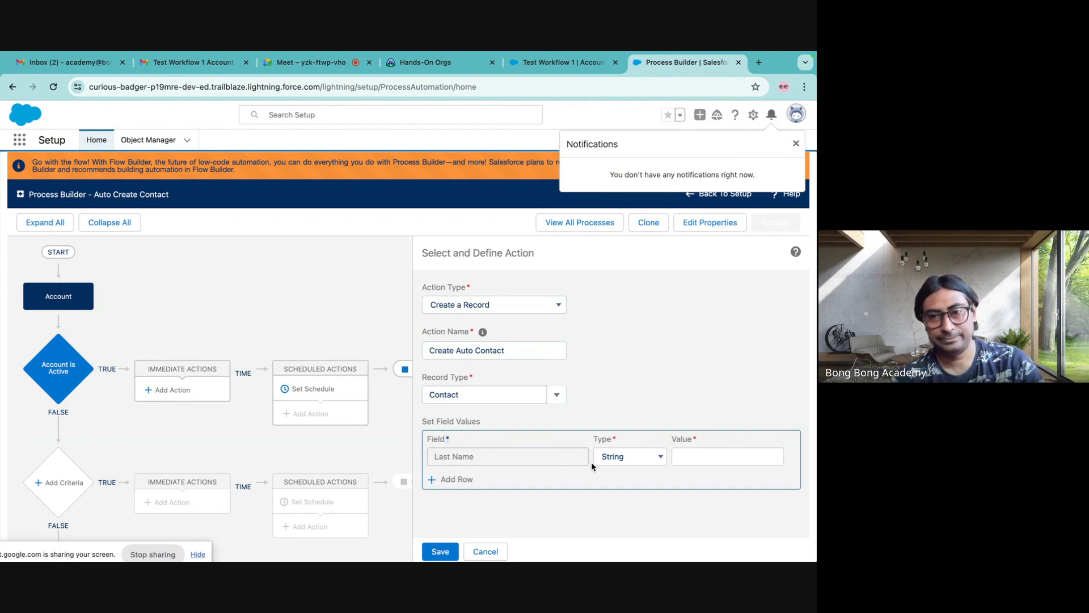
- Add rows for the First Name and Account ID fields to the new contact's field values
{"action": "left_click", "coordinate": [625, 463]}
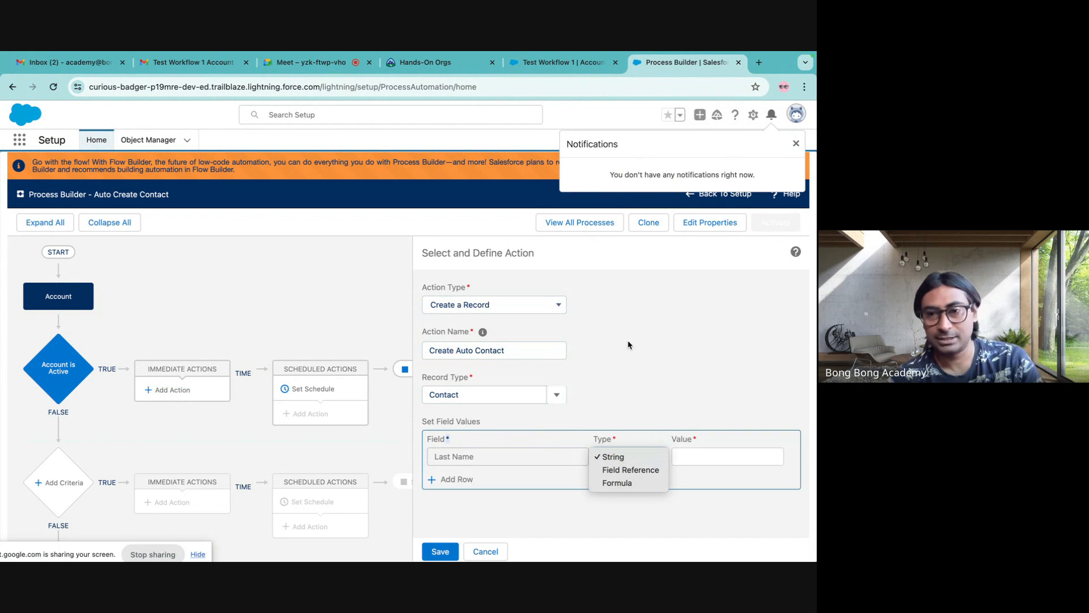
{"action": "left_click", "coordinate": [450, 479]}
{"action": "left_click", "coordinate": [448, 480]}
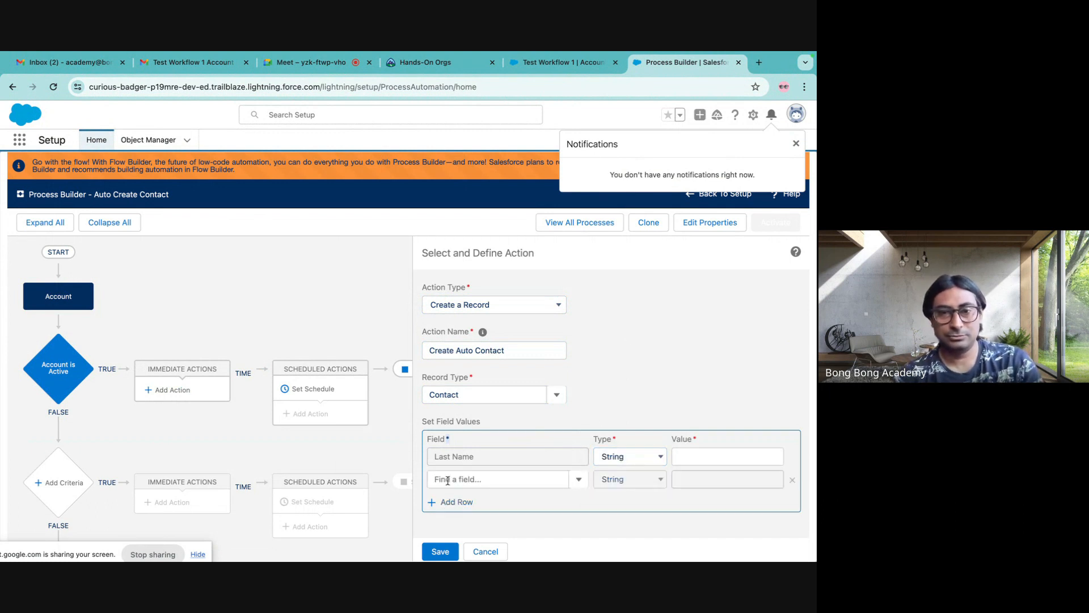
{"action": "left_click", "coordinate": [448, 480]}
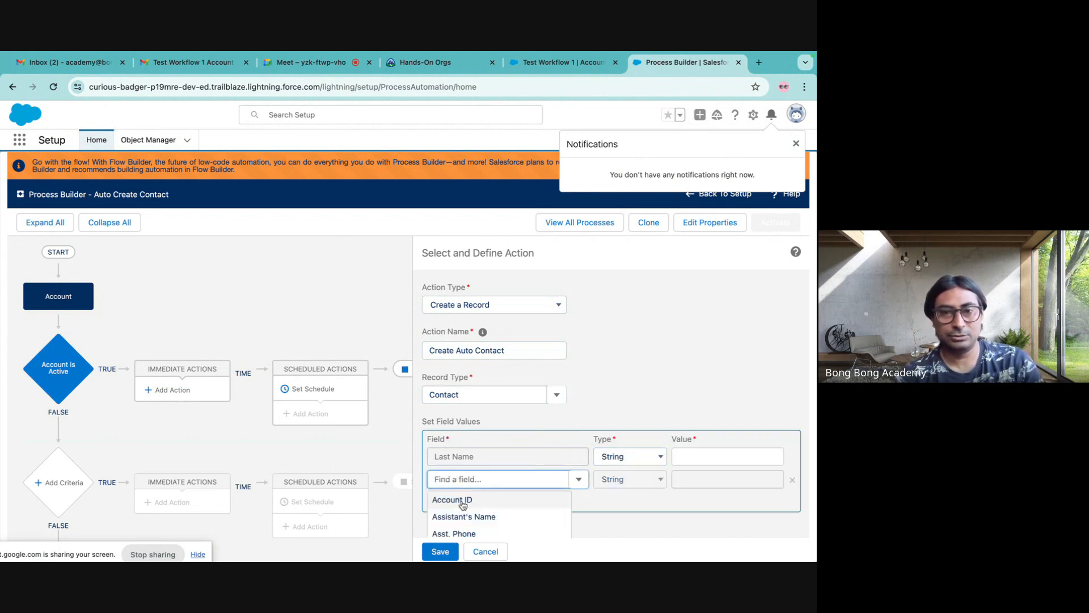
{"action": "scroll", "coordinate": [592, 512], "scroll_direction": "down", "scroll_amount": 1}
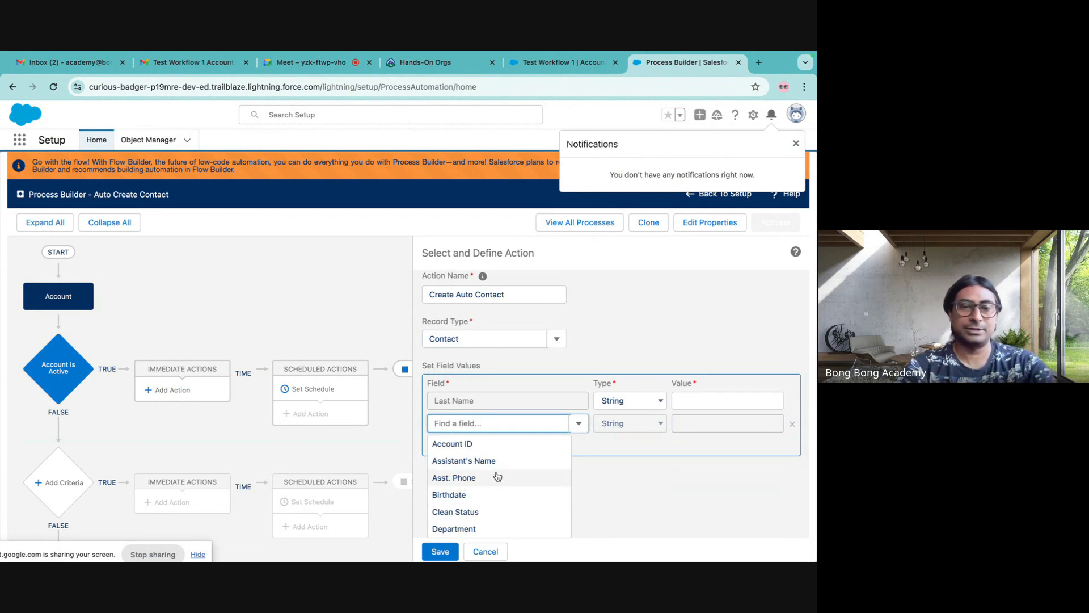
{"action": "type", "text": "firs"}
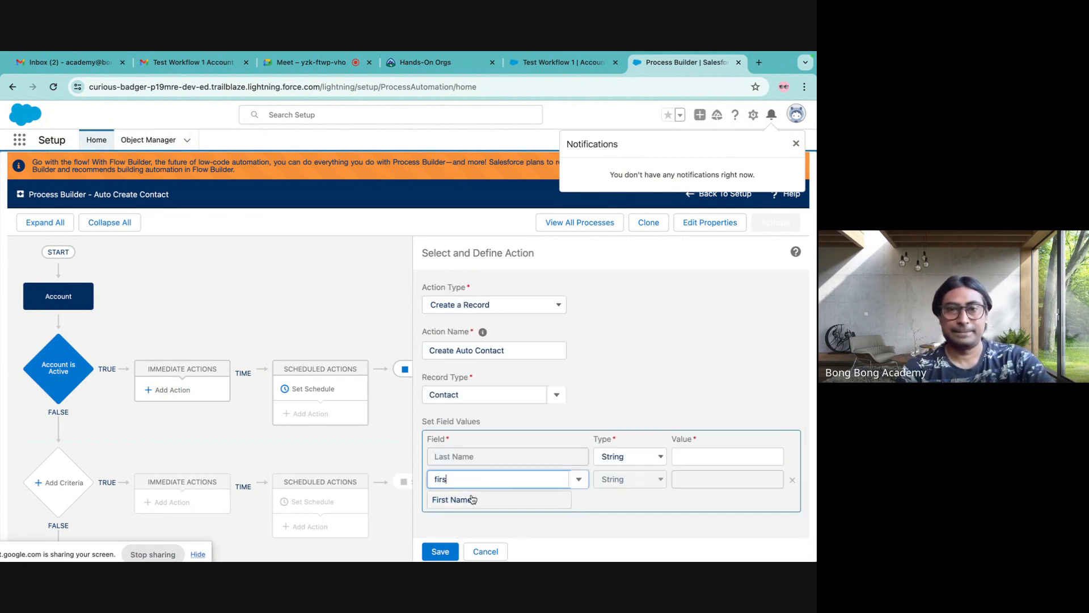
{"action": "left_click", "coordinate": [473, 499]}
{"action": "left_click", "coordinate": [444, 500]}
{"action": "left_click", "coordinate": [451, 502]}
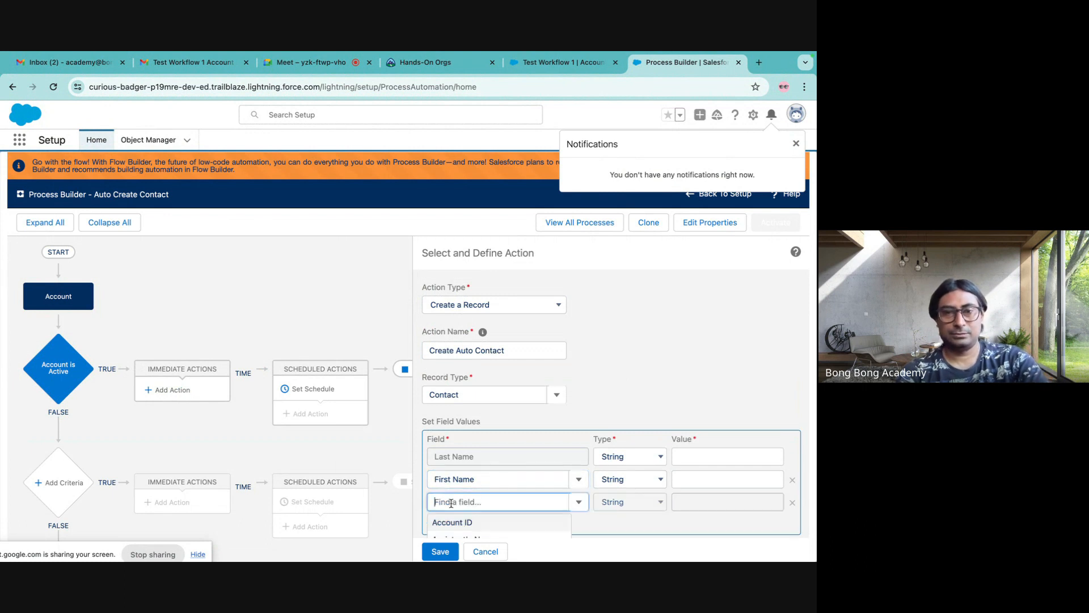
{"action": "left_click", "coordinate": [452, 523]}
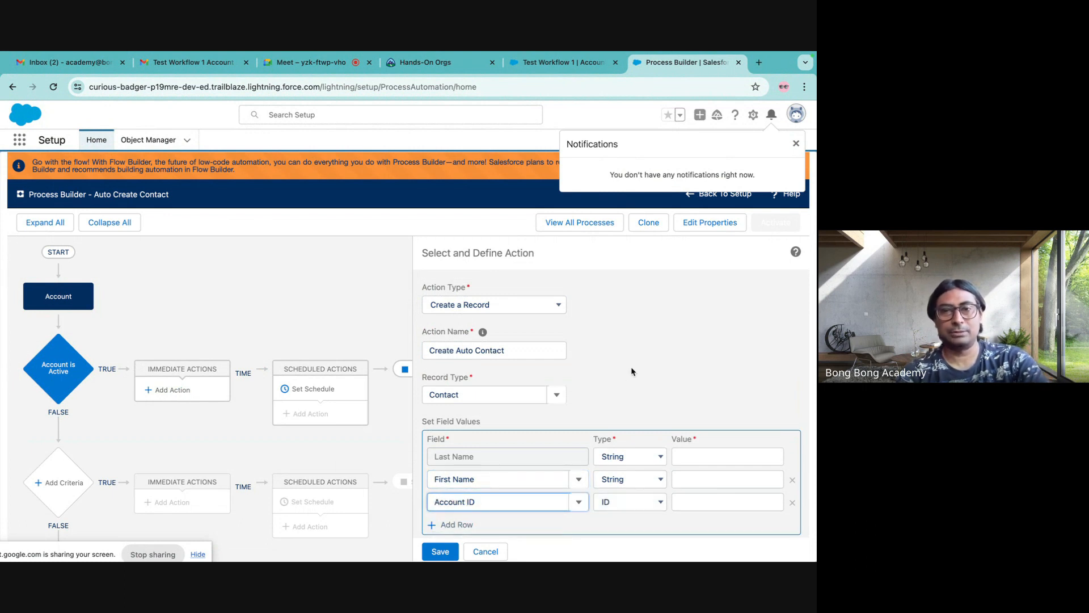
- Close the notifications and set the value type of the Account ID row to Field Reference
{"action": "scroll", "coordinate": [631, 373], "scroll_direction": "down", "scroll_amount": 1}
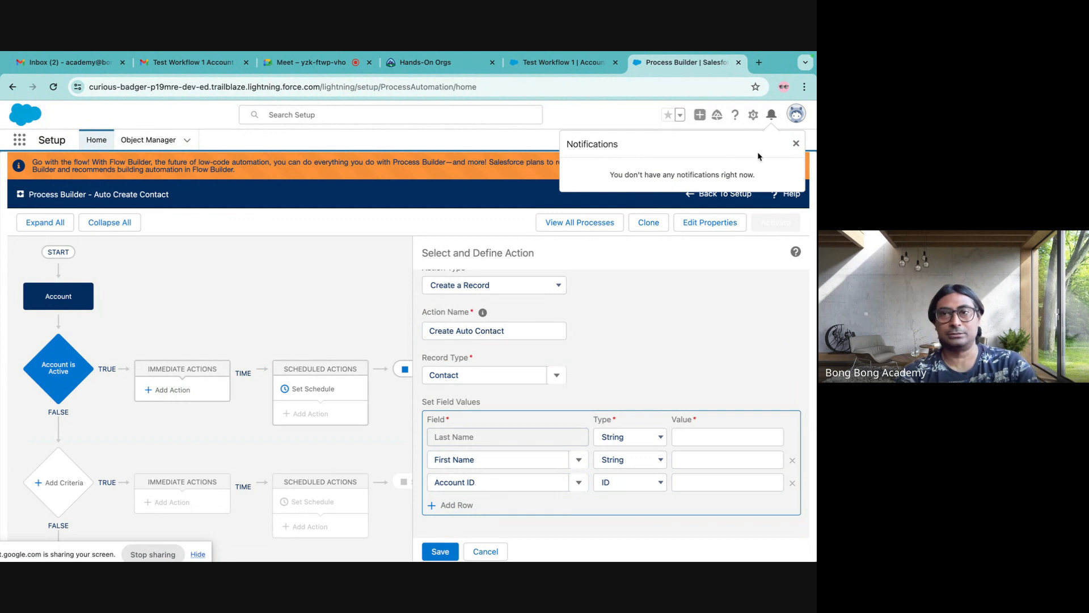
{"action": "left_click", "coordinate": [797, 145]}
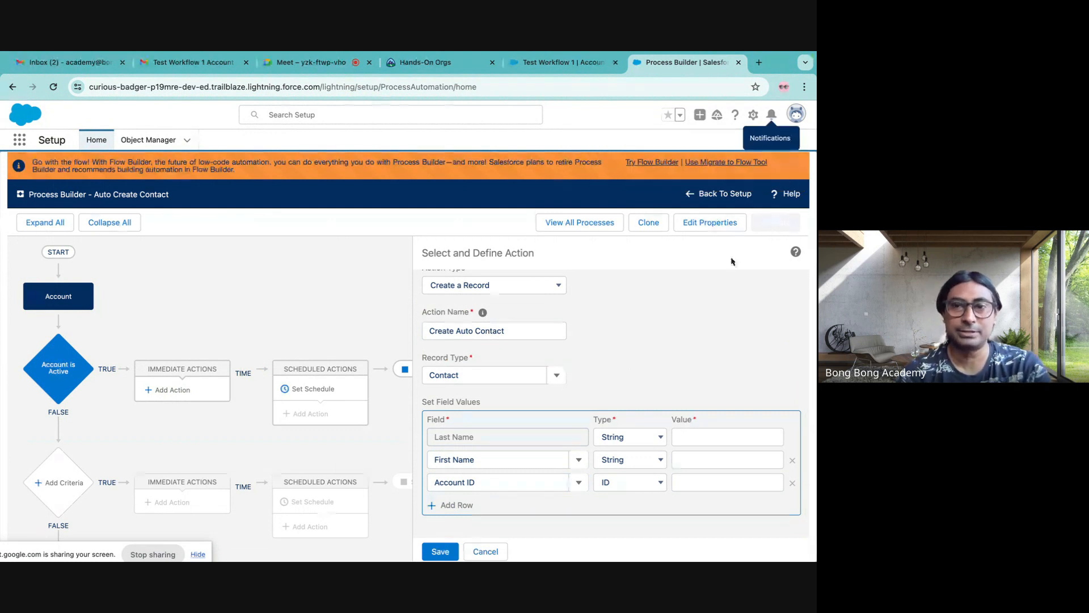
{"action": "left_click", "coordinate": [650, 486]}
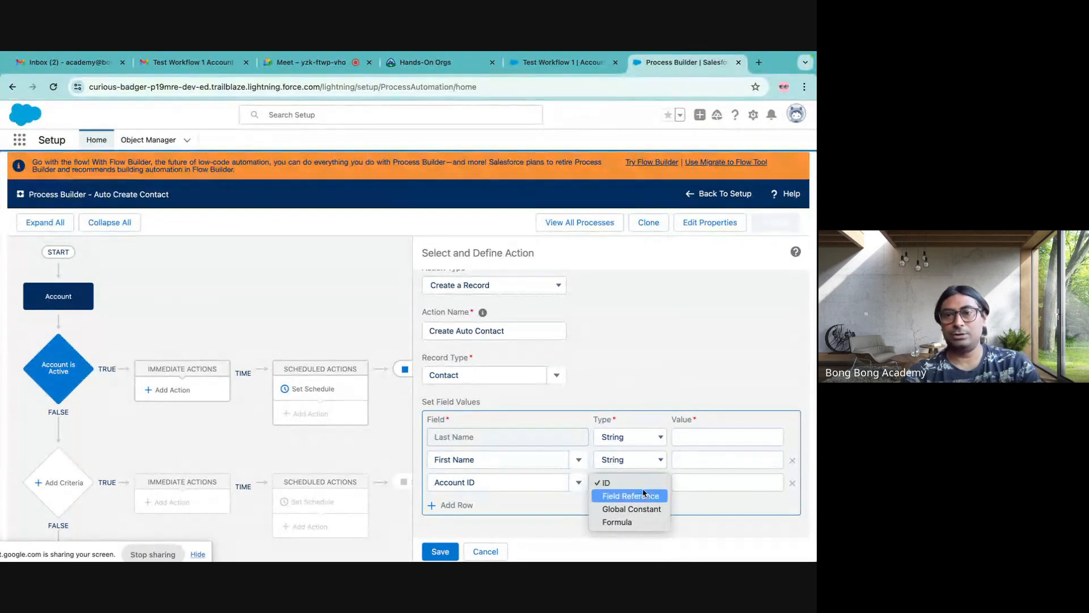
{"action": "left_click", "coordinate": [643, 496]}
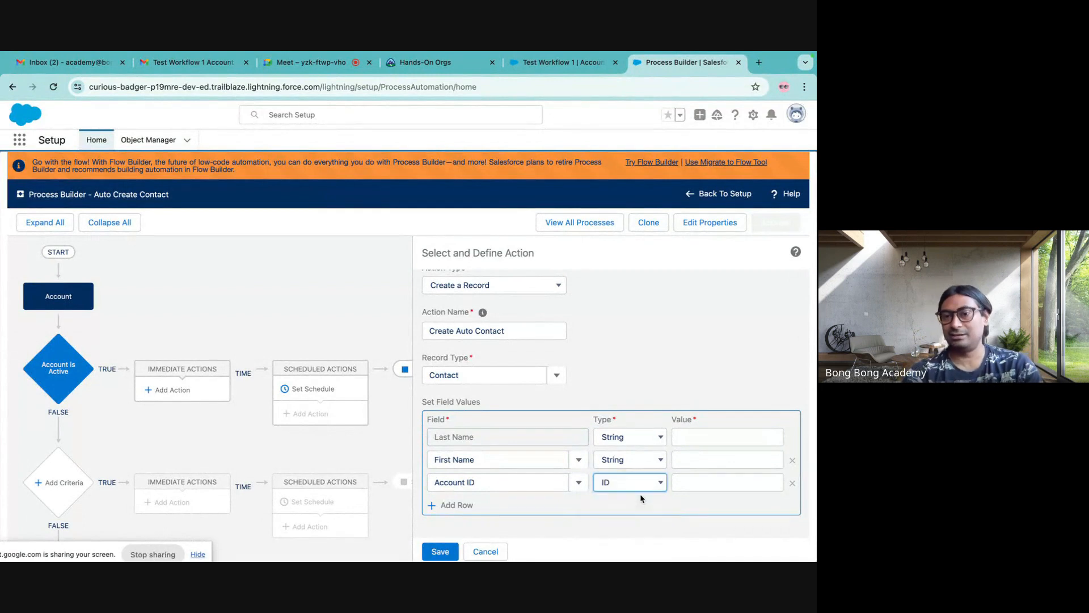
{"action": "left_click", "coordinate": [704, 487]}
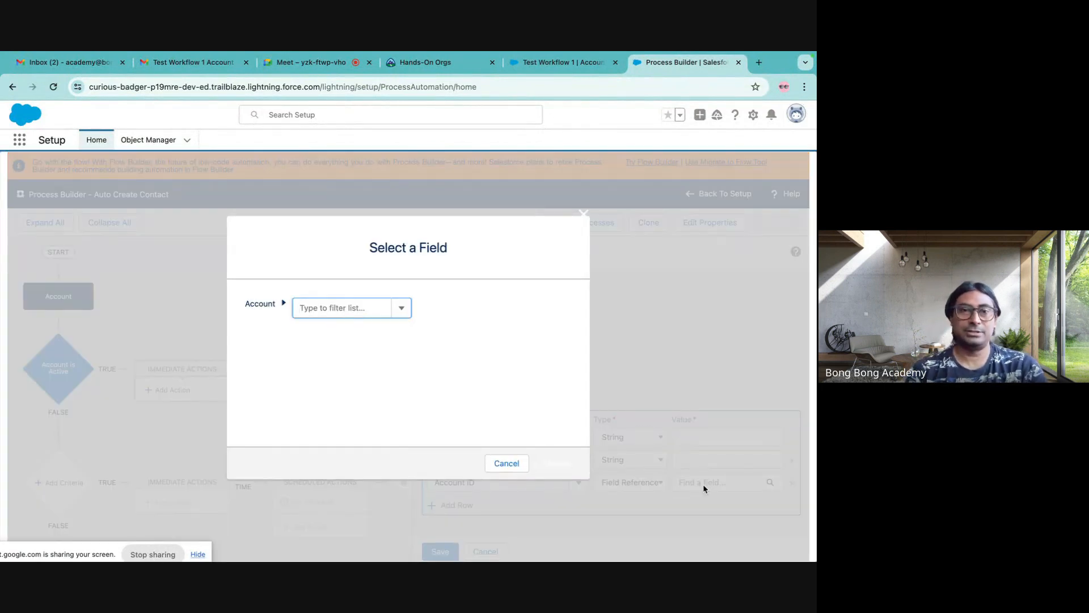
{"action": "left_click", "coordinate": [328, 311]}
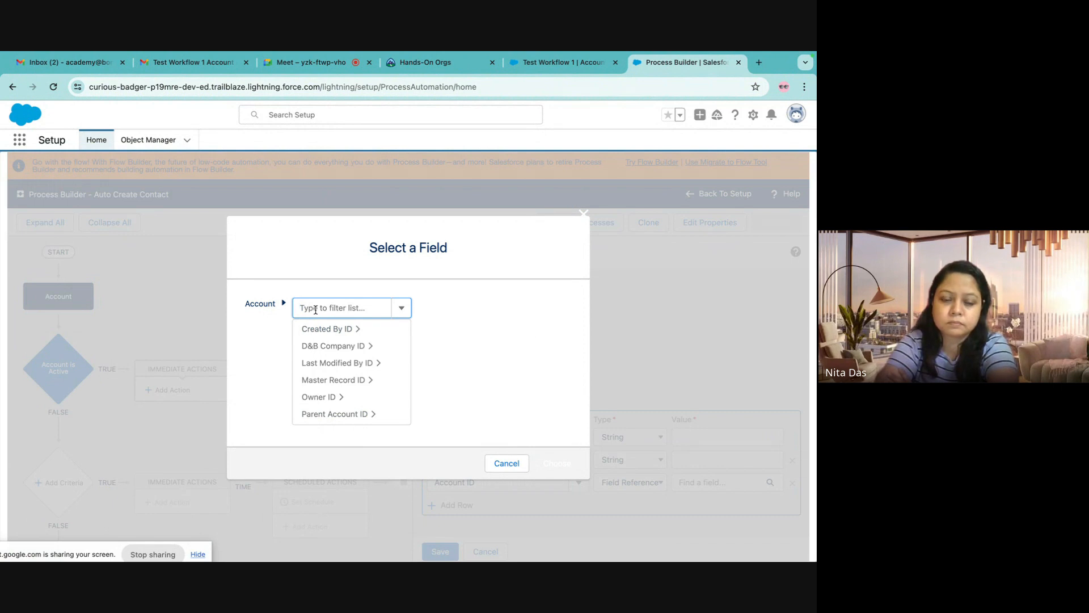
{"action": "type", "text": "Id"}
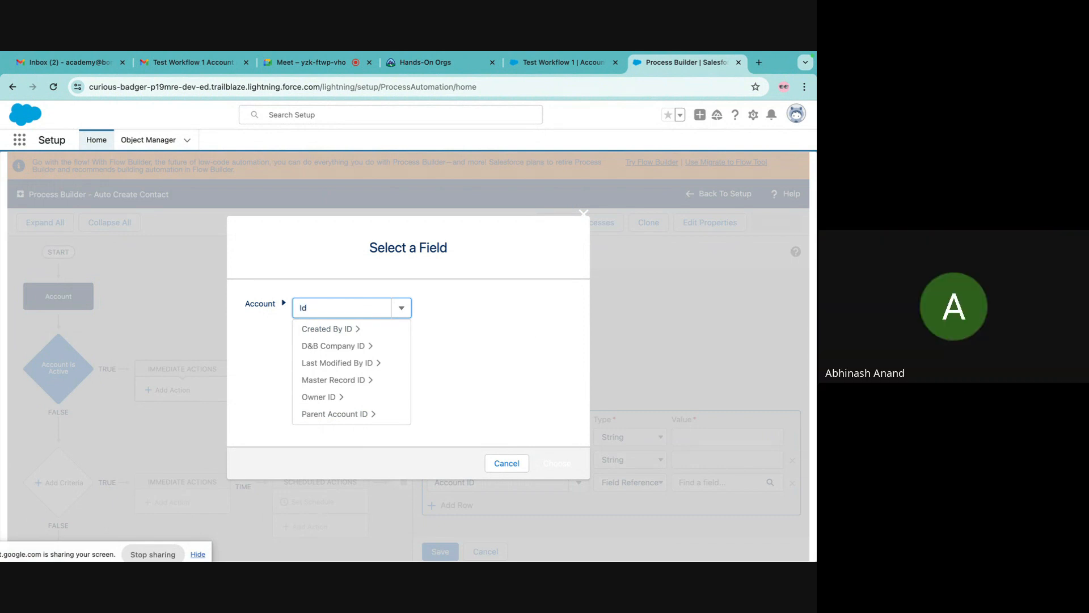
{"action": "left_click", "coordinate": [342, 378]}
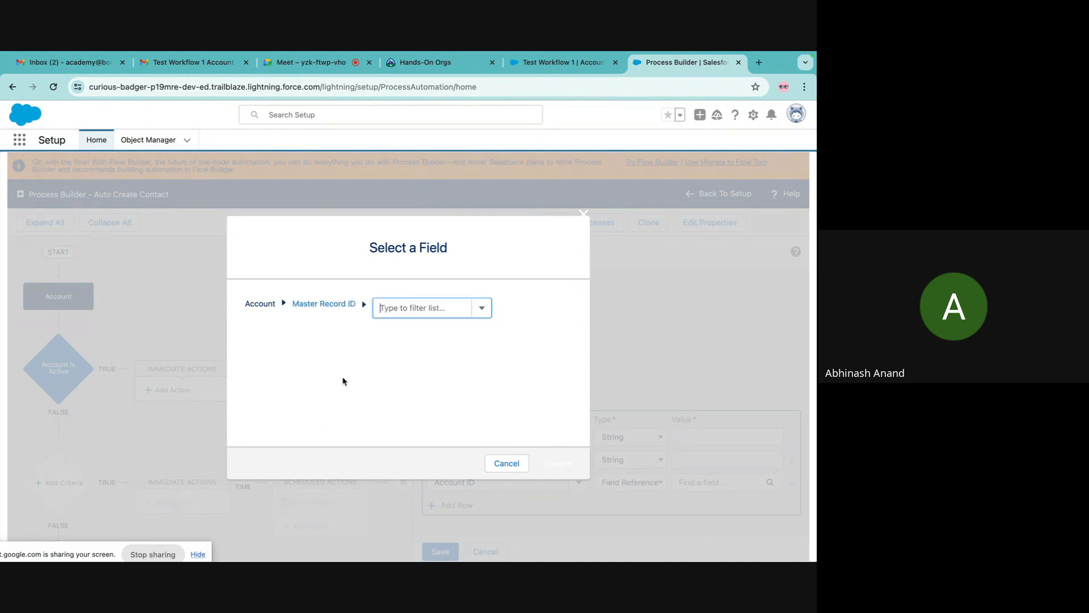
{"action": "left_click", "coordinate": [396, 304]}
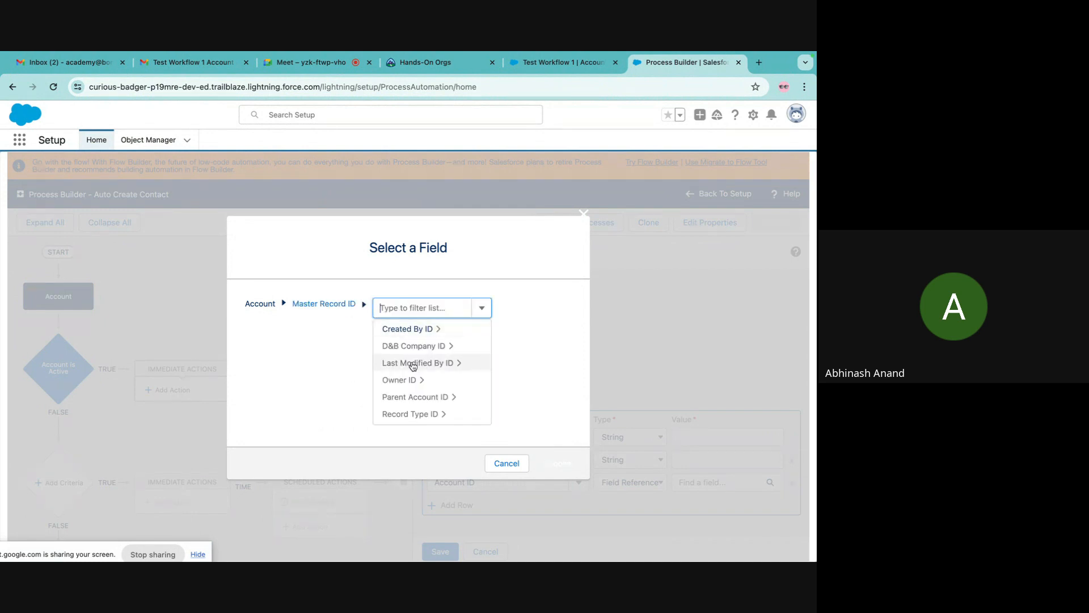
{"action": "scroll", "coordinate": [414, 372], "scroll_direction": "down", "scroll_amount": 3}
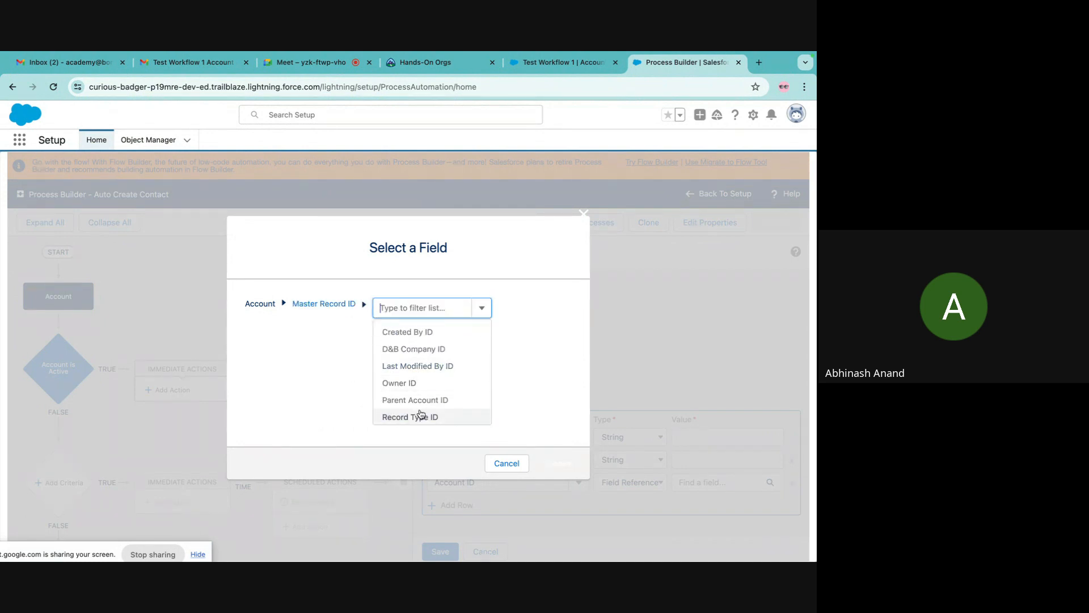
{"action": "scroll", "coordinate": [414, 397], "scroll_direction": "up", "scroll_amount": 1}
{"action": "scroll", "coordinate": [413, 386], "scroll_direction": "up", "scroll_amount": 4}
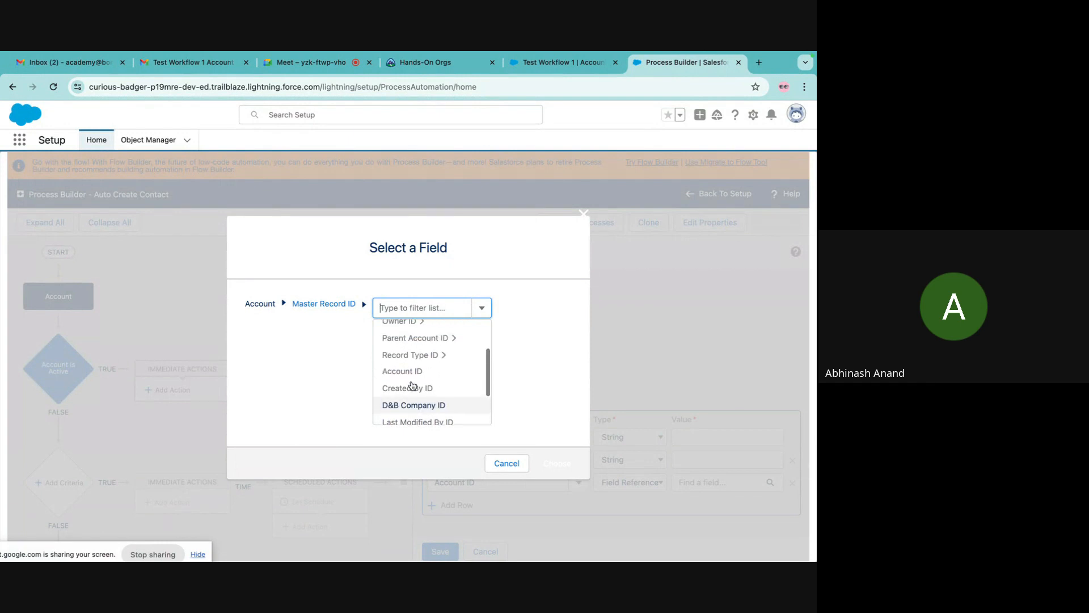
{"action": "scroll", "coordinate": [412, 384], "scroll_direction": "up", "scroll_amount": 2}
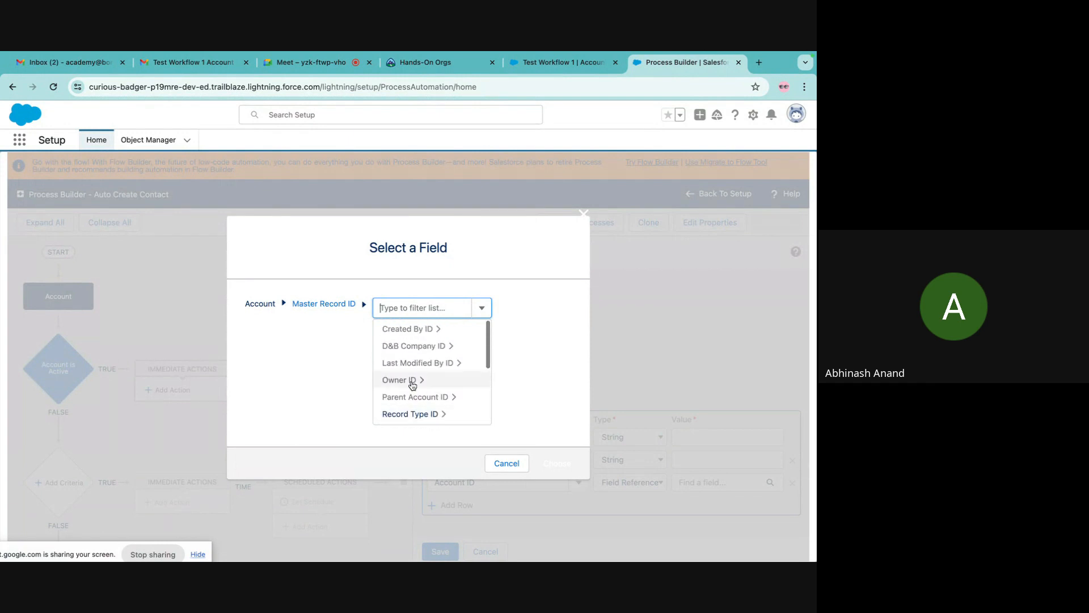
{"action": "scroll", "coordinate": [412, 384], "scroll_direction": "down", "scroll_amount": 6}
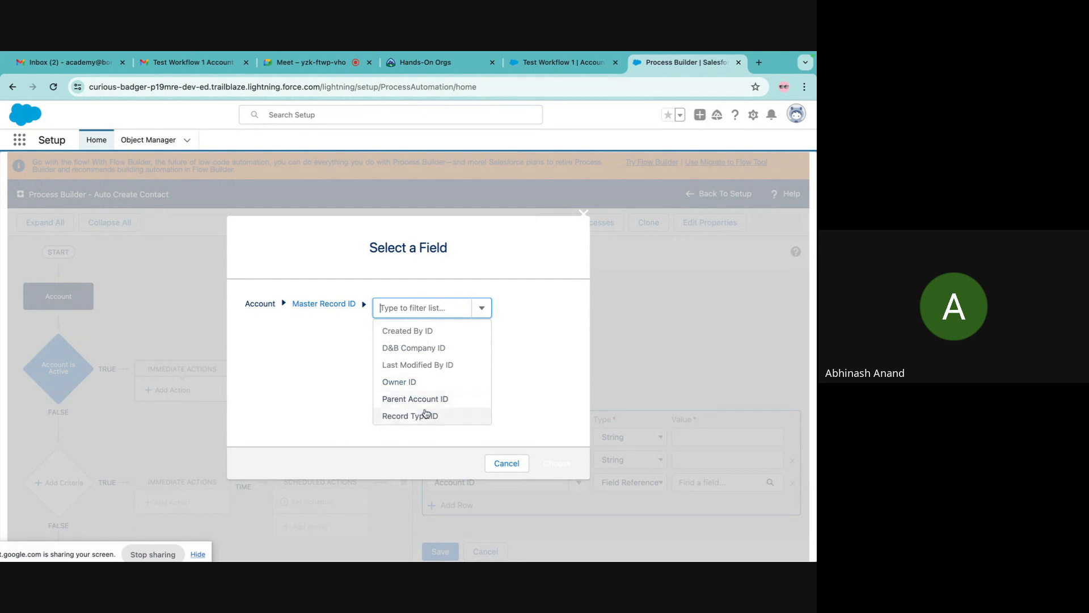
{"action": "scroll", "coordinate": [420, 366], "scroll_direction": "up", "scroll_amount": 1}
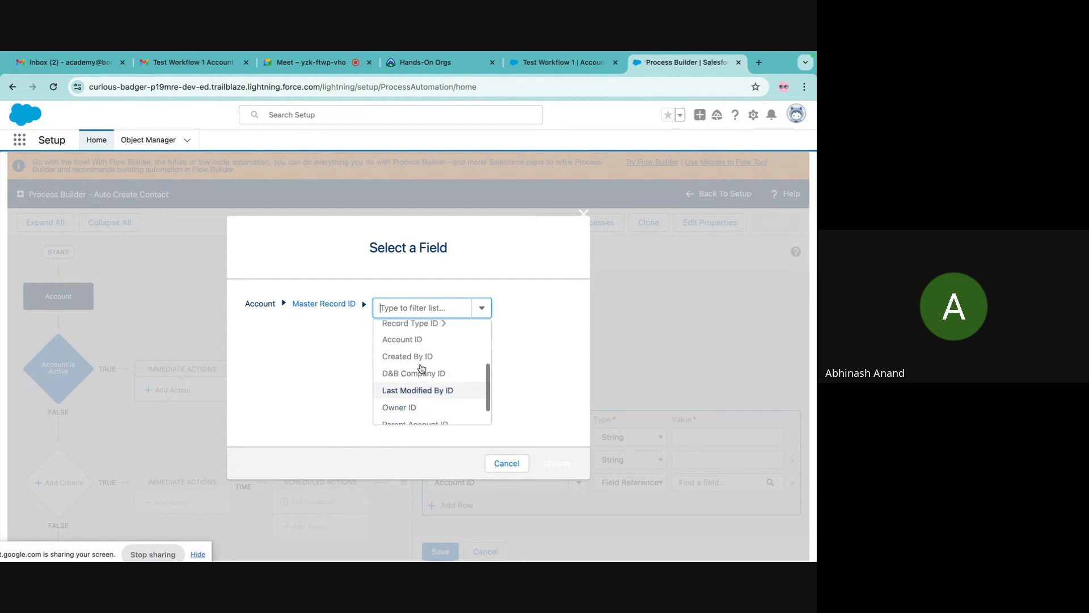
{"action": "left_click", "coordinate": [365, 306]}
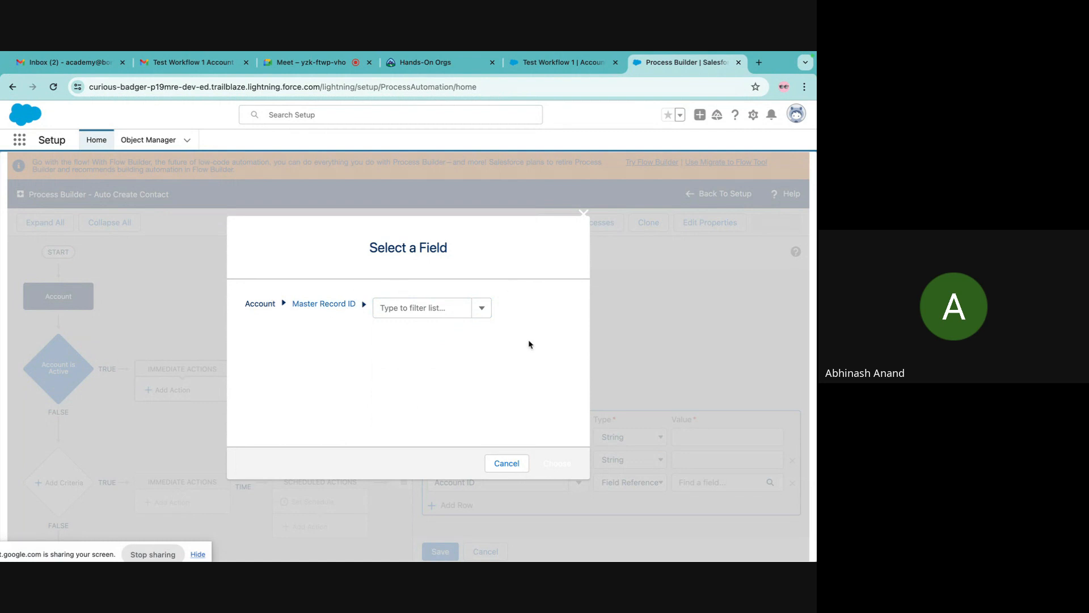
{"action": "left_click", "coordinate": [506, 463]}
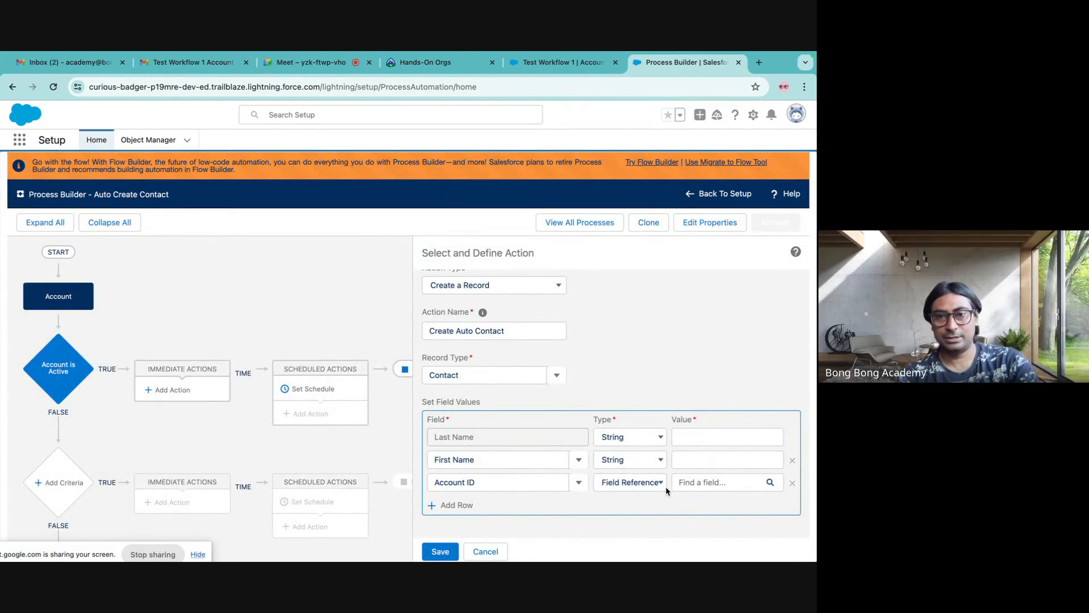
- Set the Account ID row's value to reference the account's Account ID field
{"action": "left_click", "coordinate": [695, 482]}
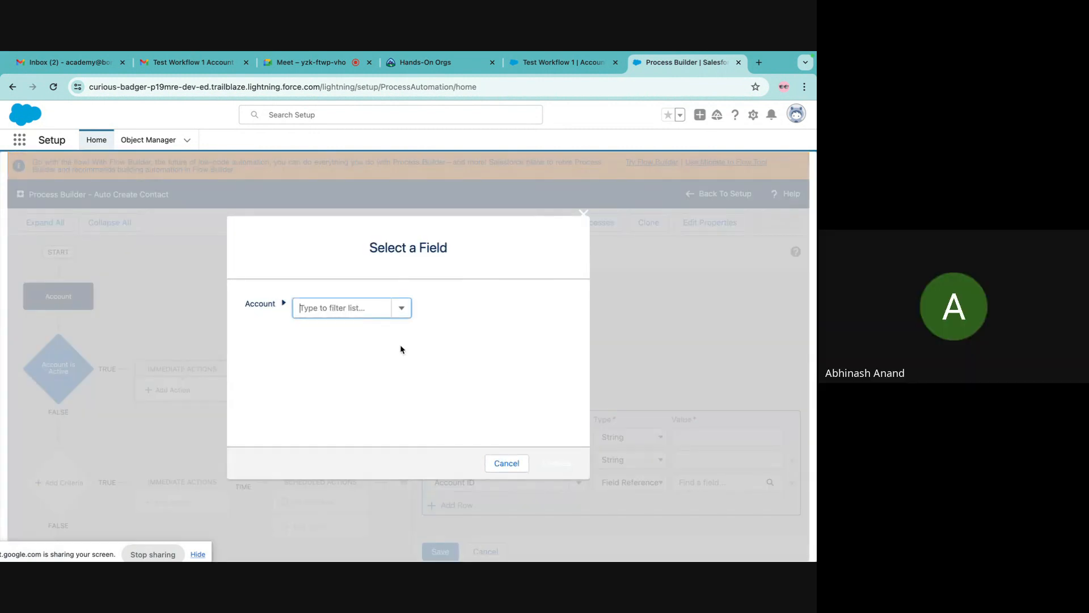
{"action": "type", "text": "ID"}
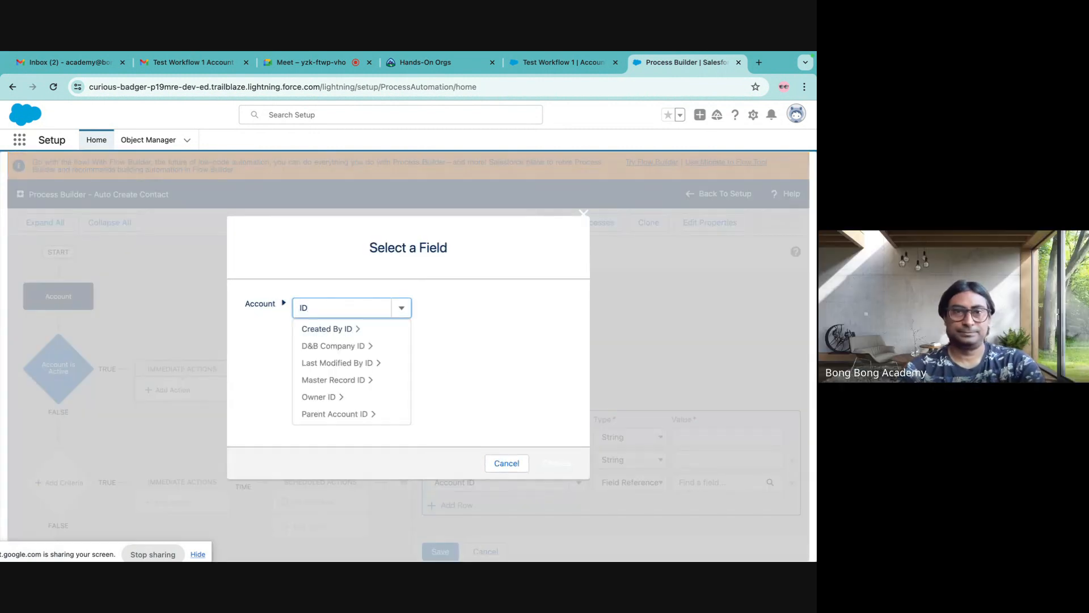
{"action": "scroll", "coordinate": [333, 352], "scroll_direction": "down", "scroll_amount": 3}
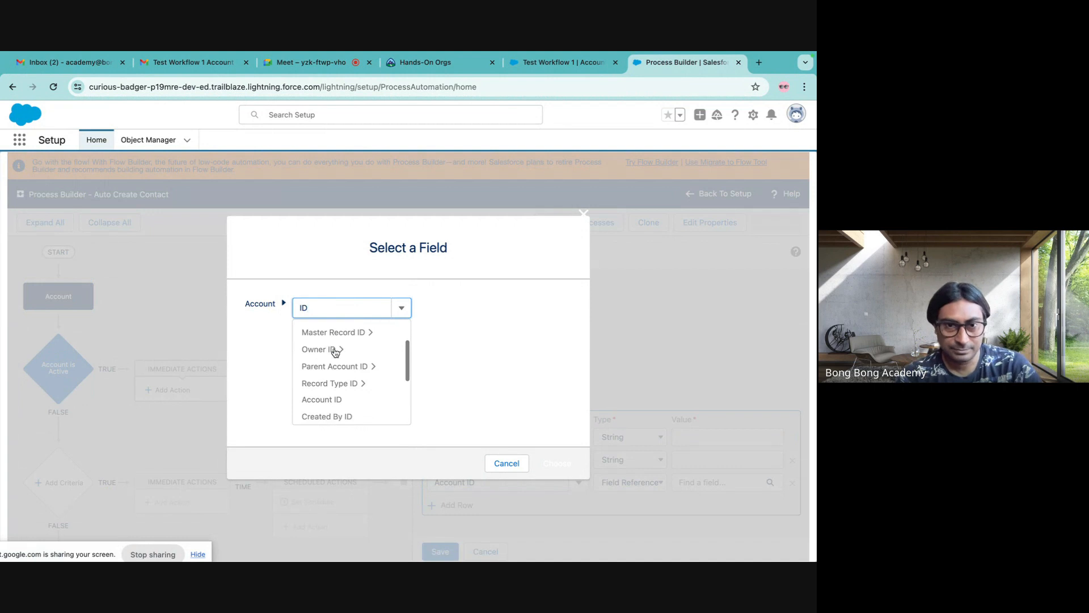
{"action": "left_click", "coordinate": [334, 402]}
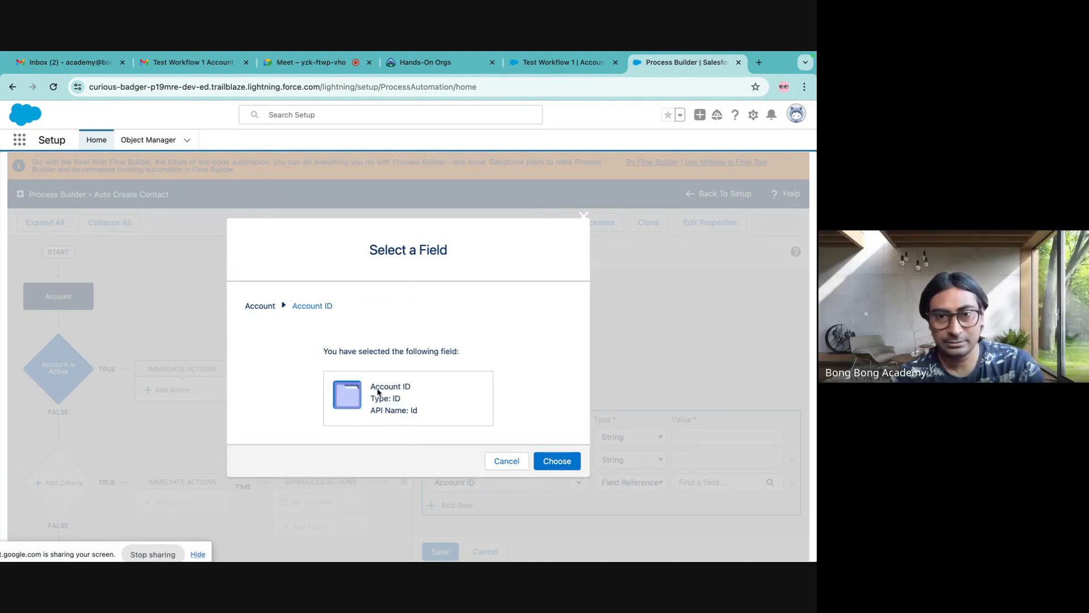
{"action": "left_click", "coordinate": [557, 461]}
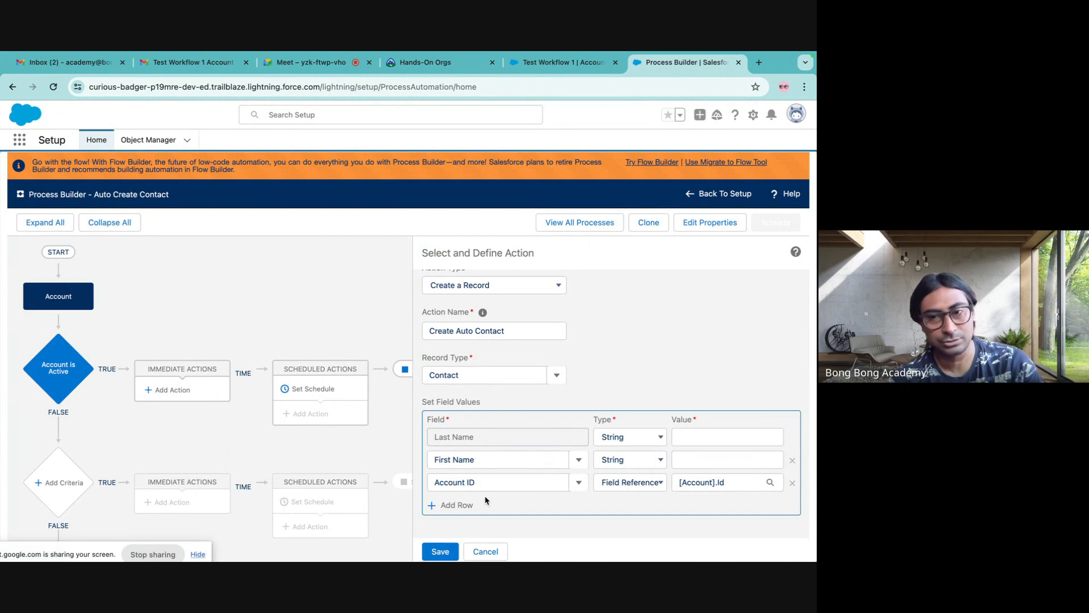
- Keep the First Name row's type as String and set its value to "Auto"
{"action": "left_click", "coordinate": [645, 464]}
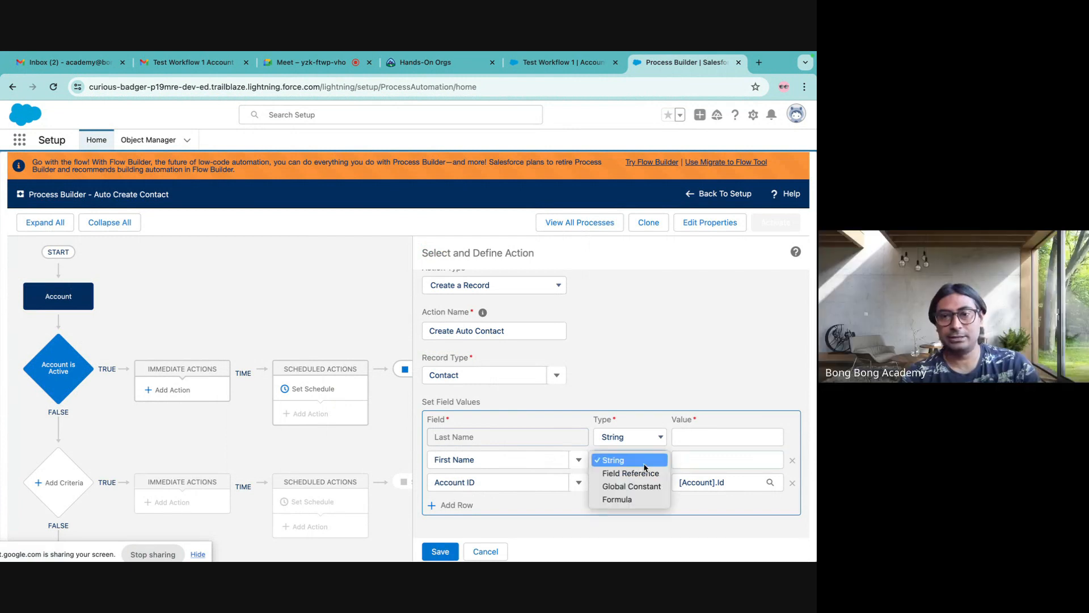
{"action": "left_click", "coordinate": [644, 464]}
{"action": "left_click", "coordinate": [690, 461]}
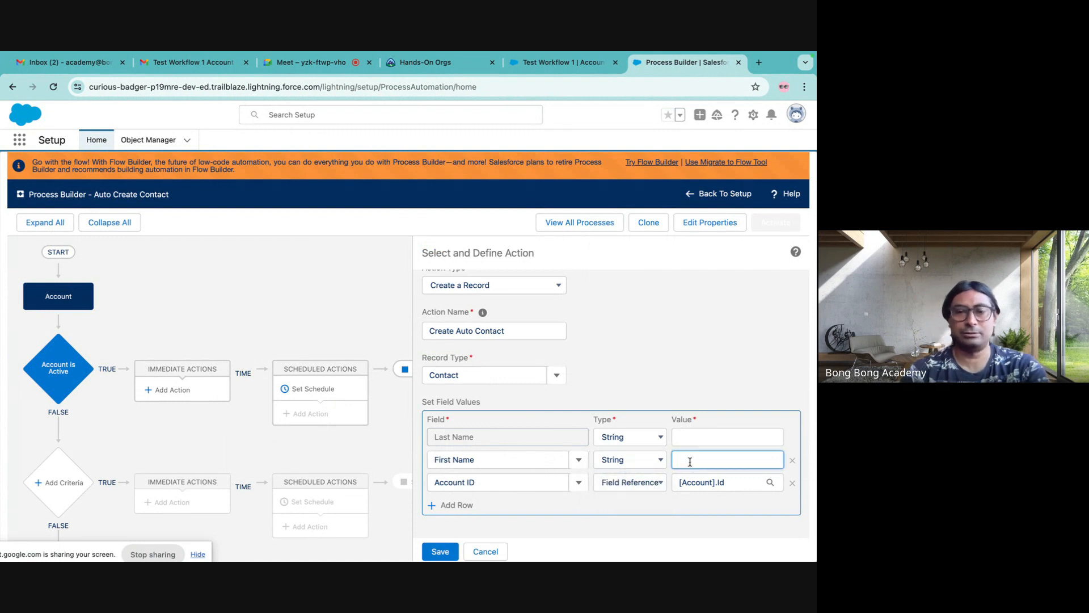
- Set the Last Name row's type to Formula and apply the formula [Account].Name + "Process"
{"action": "left_click", "coordinate": [654, 439]}
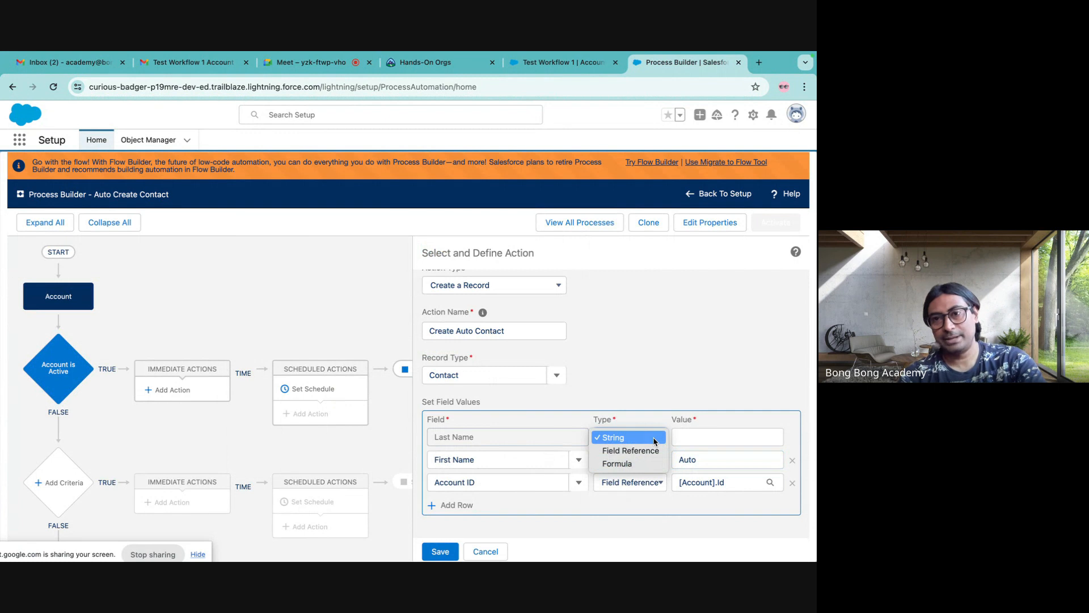
{"action": "left_click", "coordinate": [631, 463]}
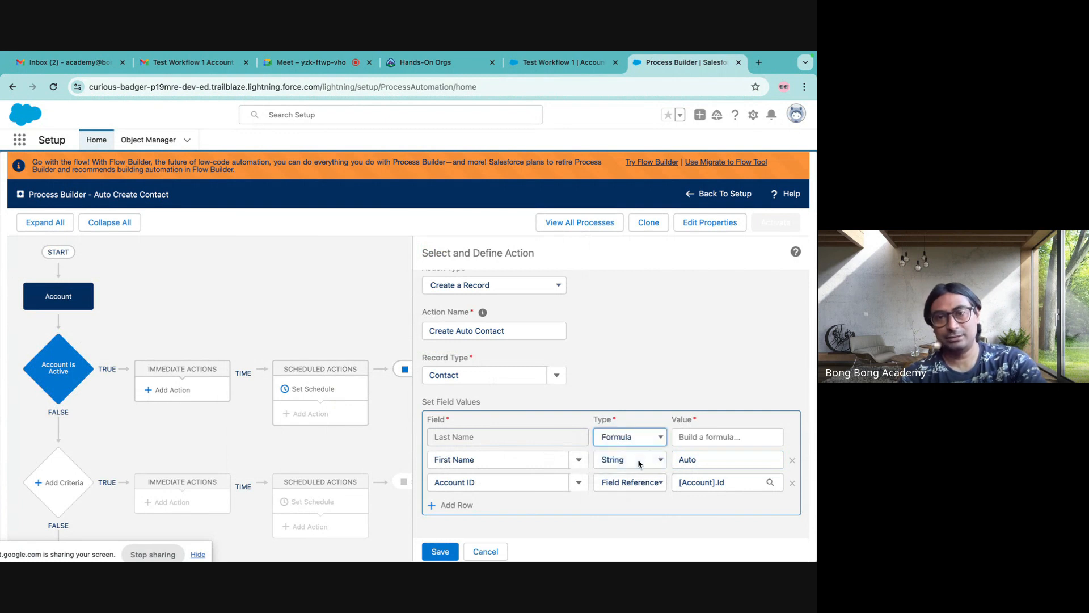
{"action": "left_click", "coordinate": [693, 438]}
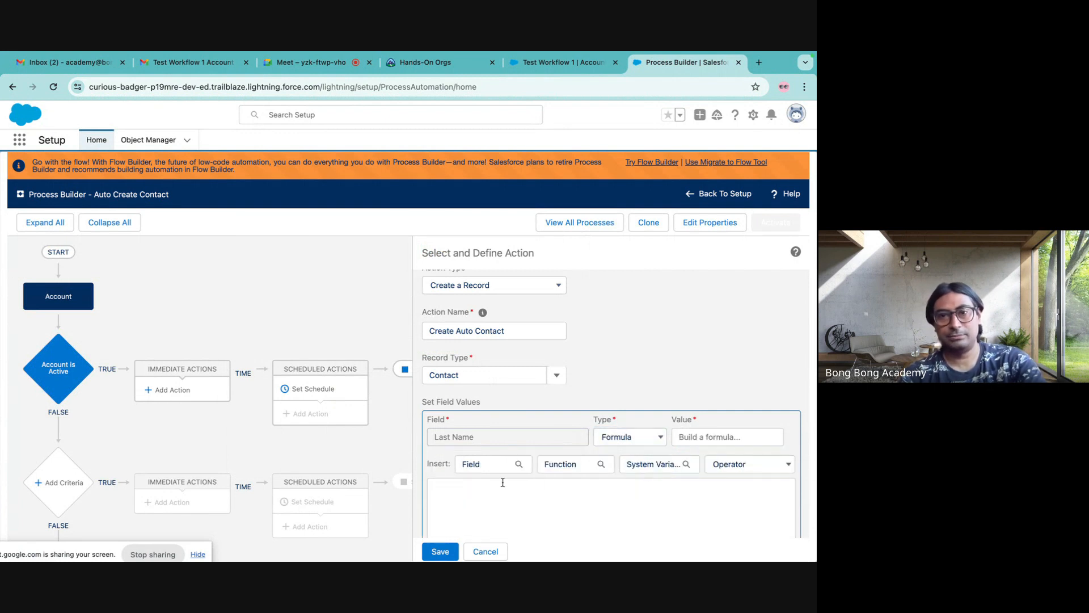
{"action": "left_click", "coordinate": [484, 467]}
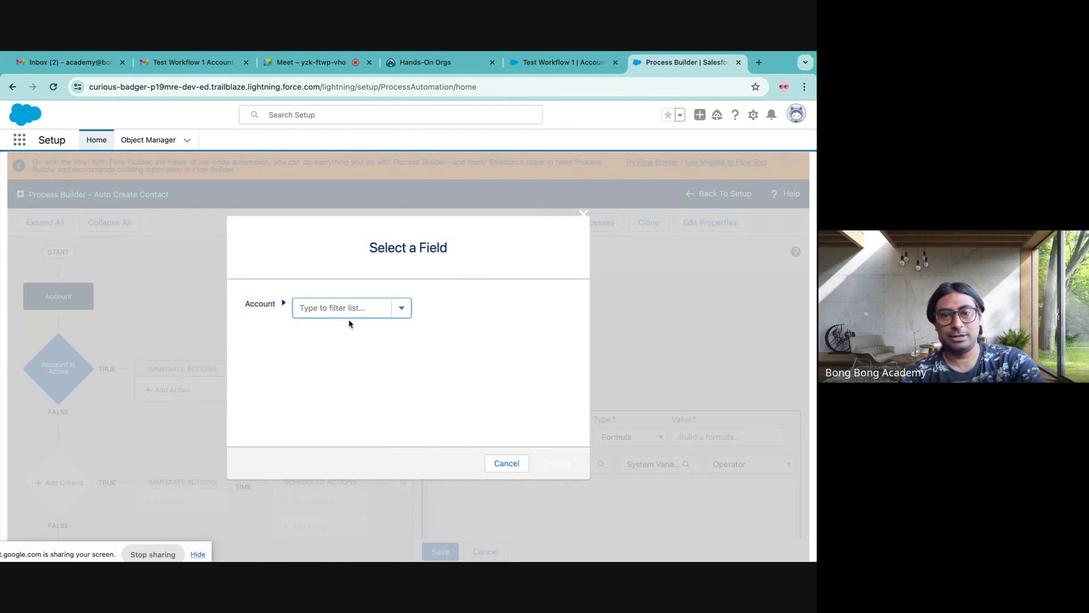
{"action": "type", "text": "name"}
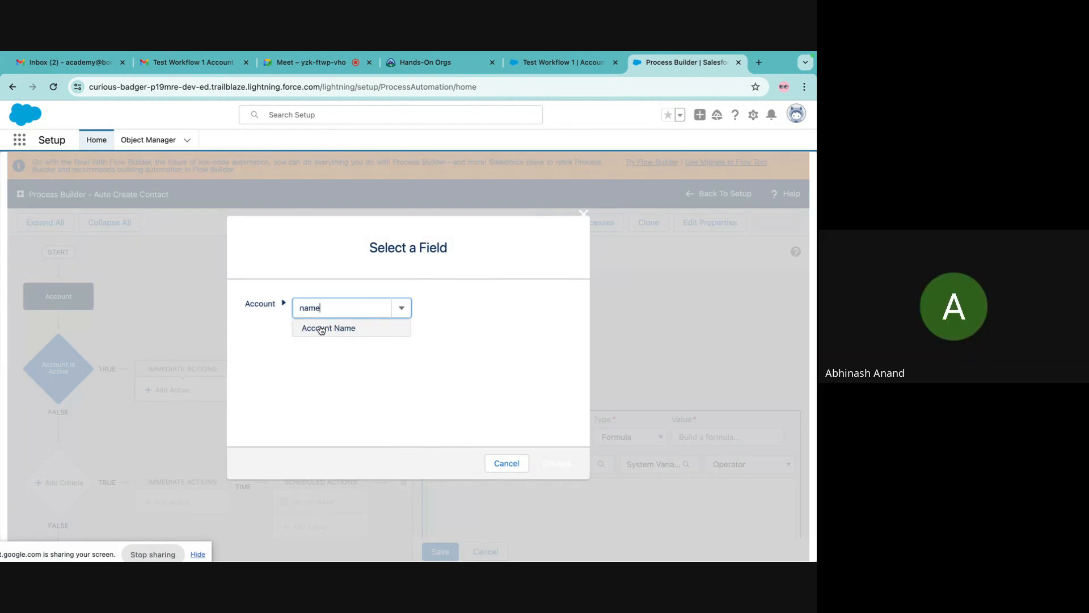
{"action": "left_click", "coordinate": [320, 327]}
{"action": "left_click", "coordinate": [550, 463]}
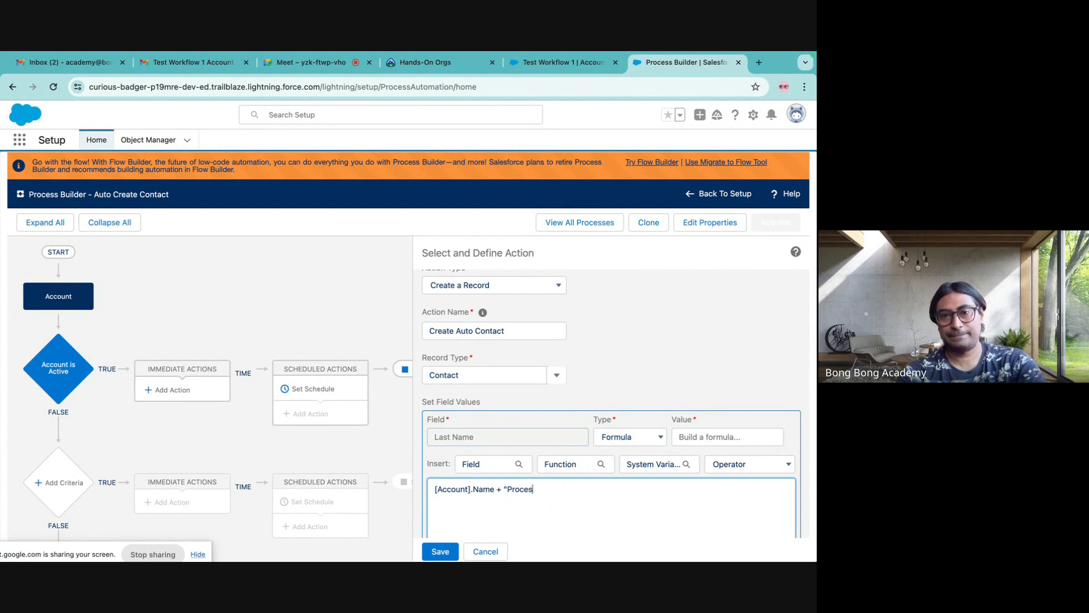
{"action": "scroll", "coordinate": [485, 514], "scroll_direction": "down", "scroll_amount": 2}
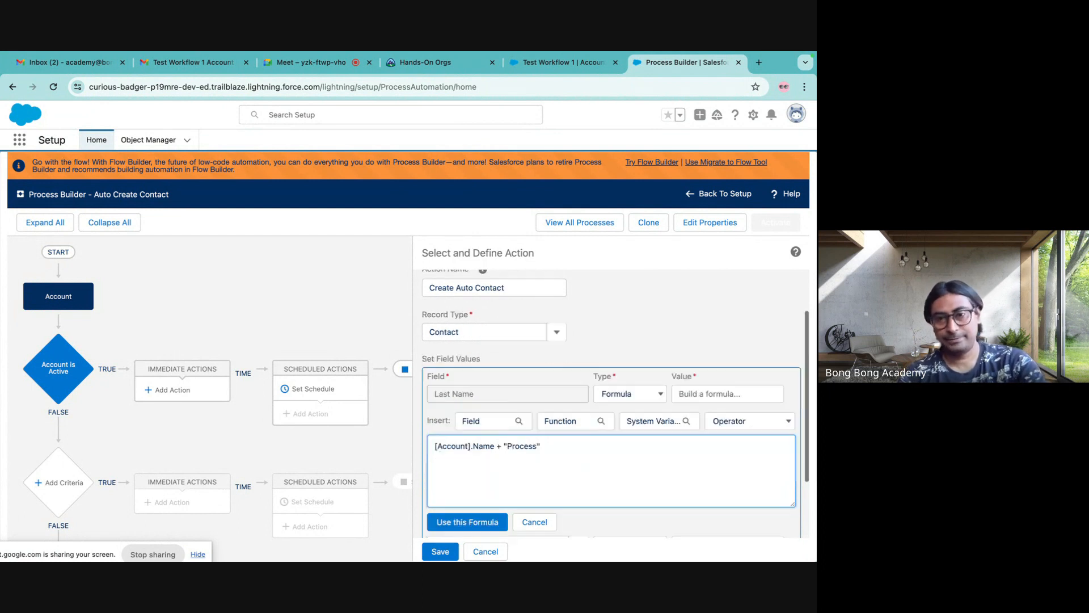
{"action": "left_click", "coordinate": [467, 495]}
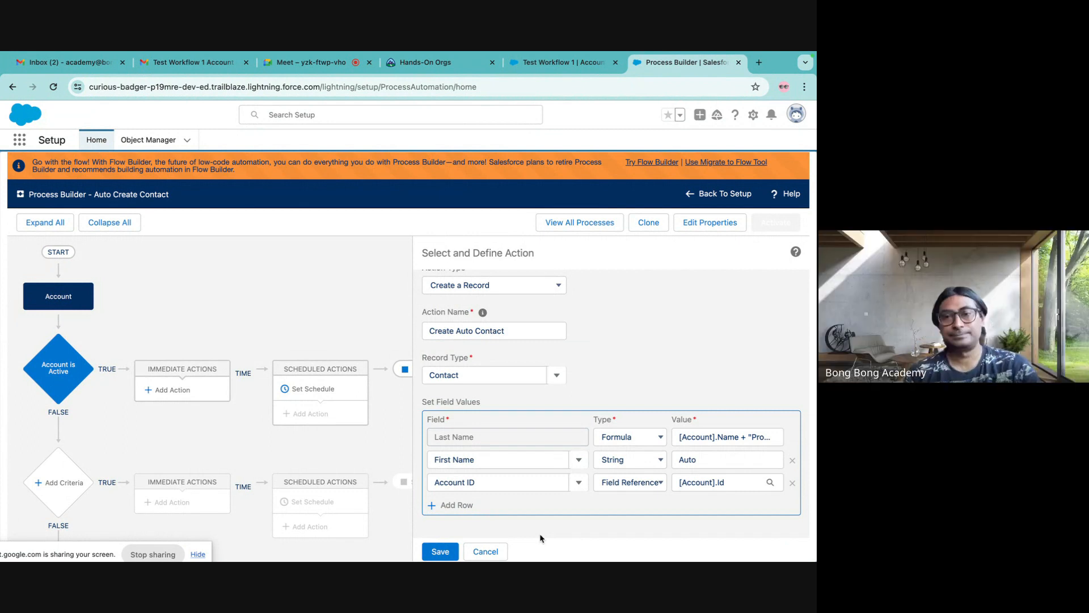
- Save the Create Auto Contact action and activate the process, confirming the version activation
{"action": "left_click", "coordinate": [685, 460]}
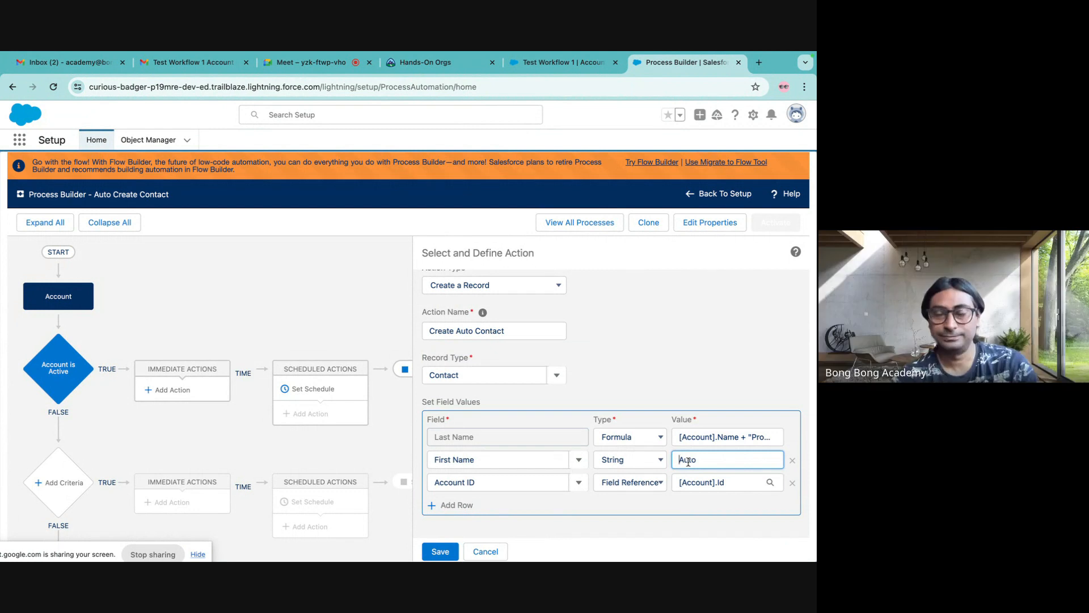
{"action": "left_click", "coordinate": [440, 551]}
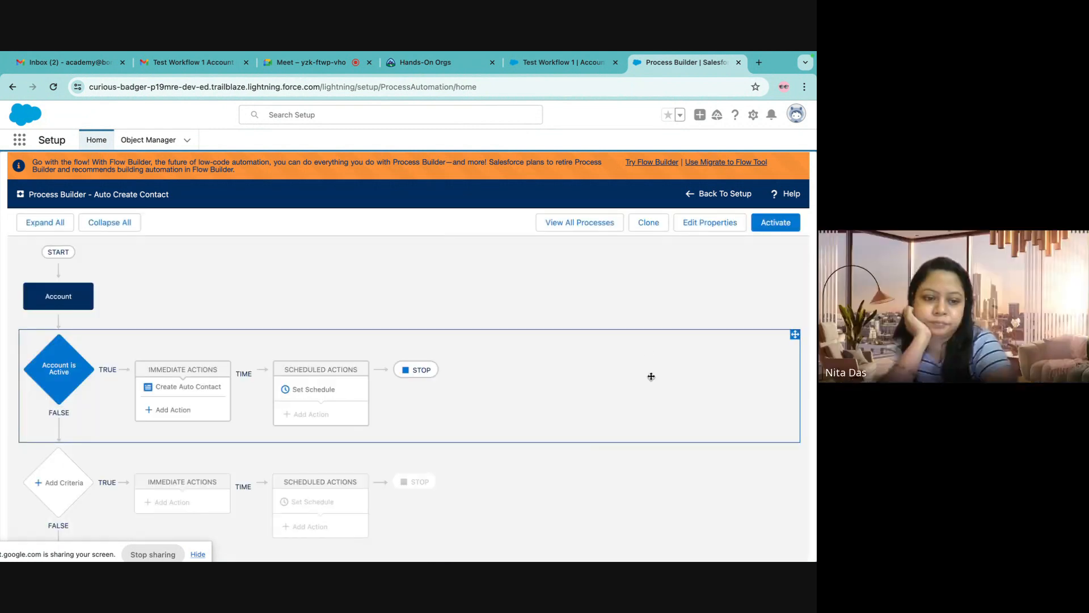
{"action": "left_click", "coordinate": [764, 222]}
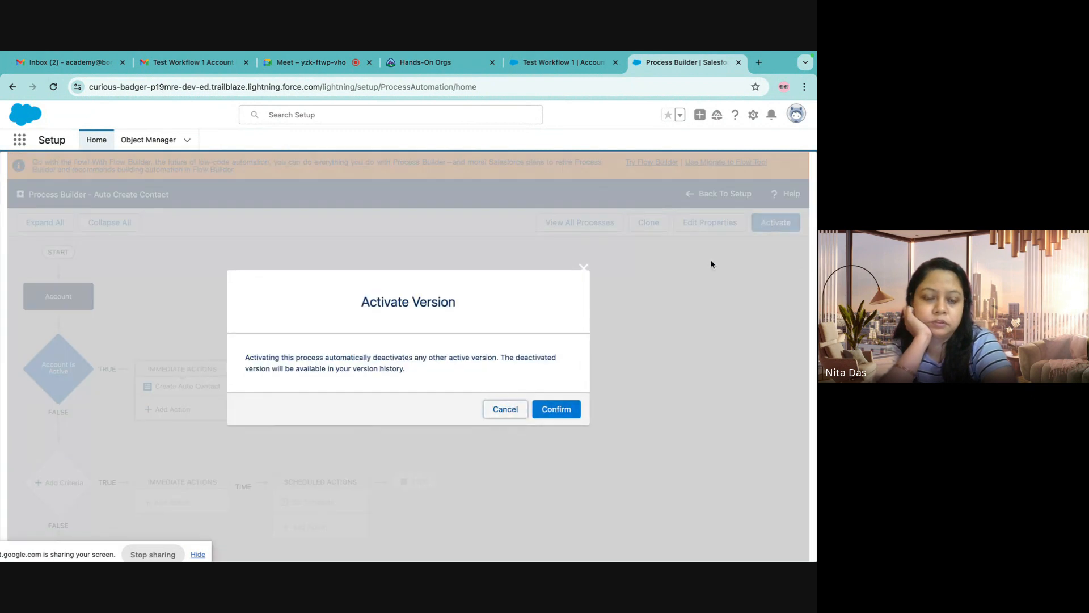
{"action": "left_click", "coordinate": [561, 415]}
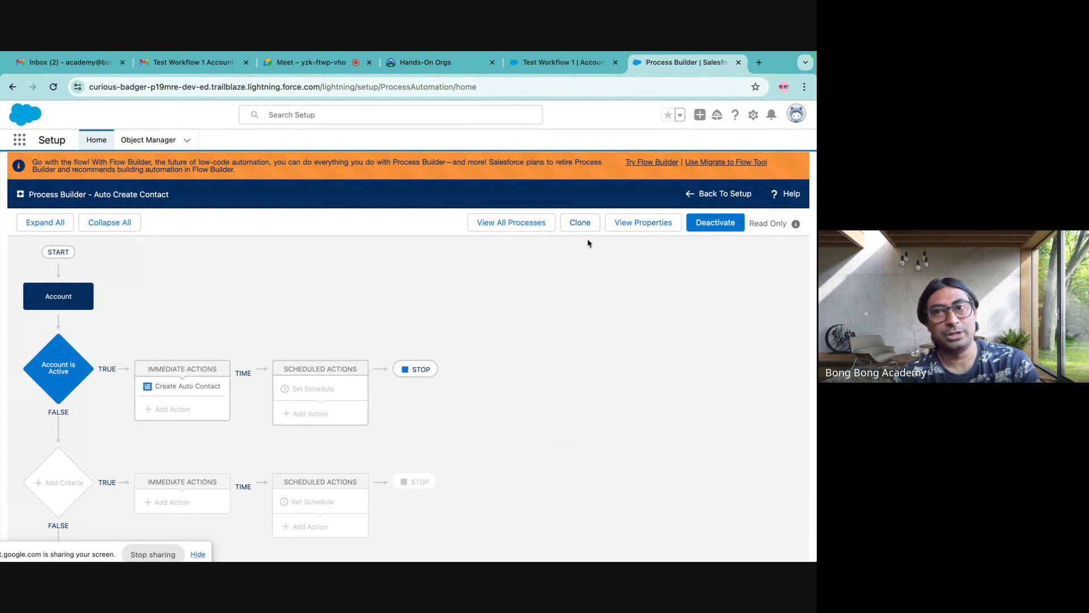
- Review the options for cloning the active process and close them without saving
{"action": "left_click", "coordinate": [580, 223]}
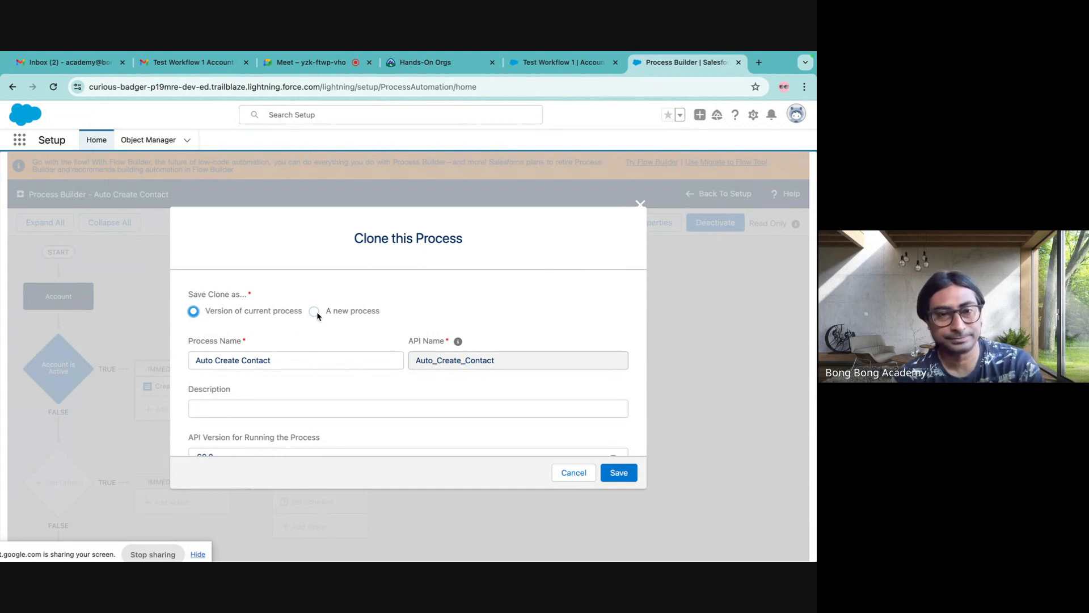
{"action": "scroll", "coordinate": [316, 347], "scroll_direction": "down", "scroll_amount": 1}
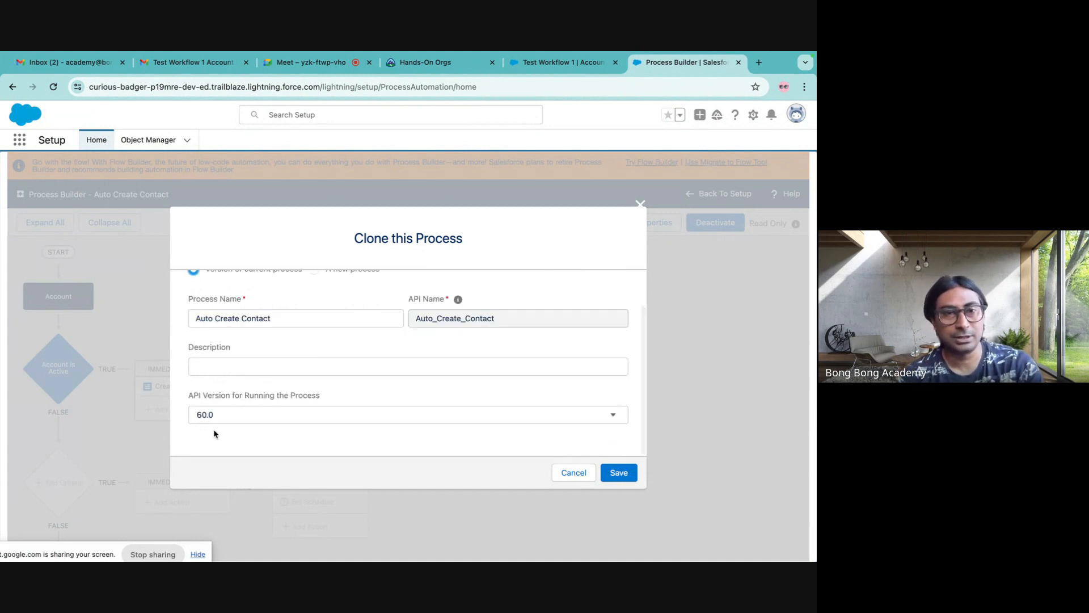
{"action": "scroll", "coordinate": [466, 374], "scroll_direction": "up", "scroll_amount": 1}
{"action": "left_click", "coordinate": [640, 204]}
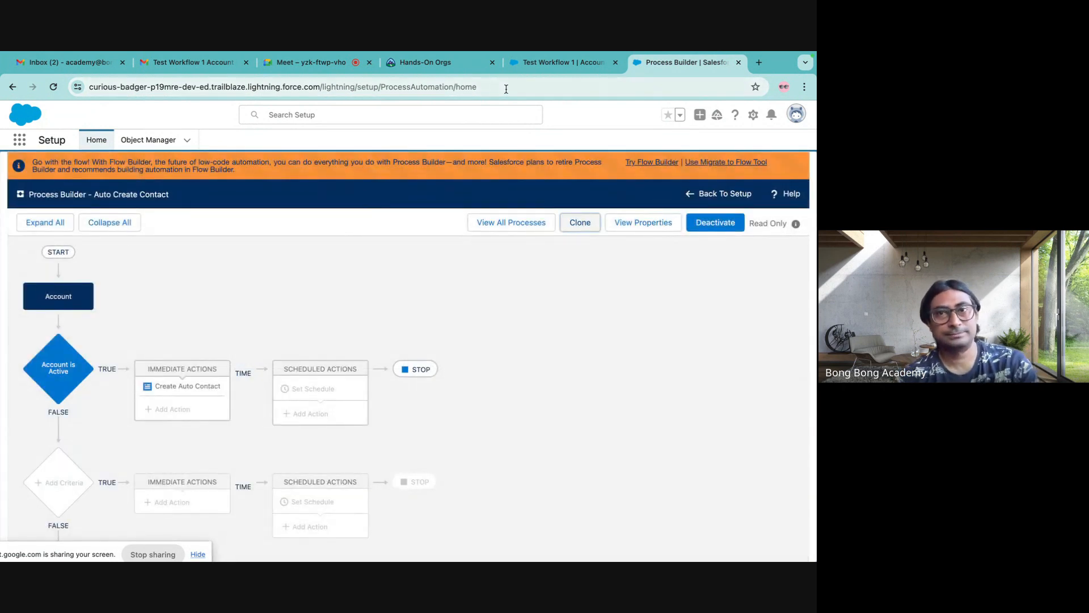
- Switch to the Service app's accounts and start a new account with the Partner record type
{"action": "left_click", "coordinate": [530, 63]}
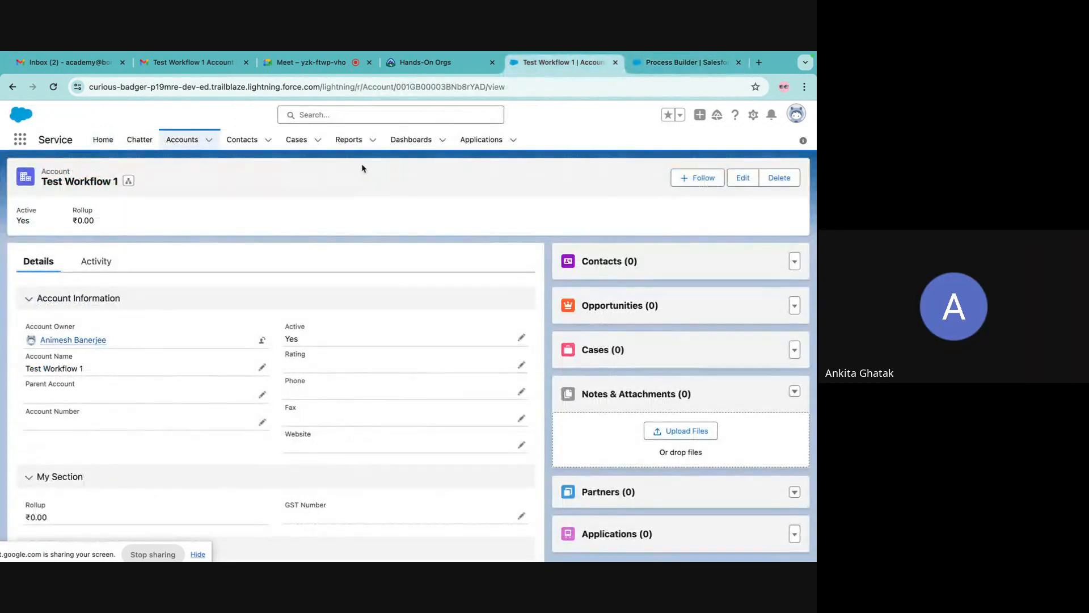
{"action": "left_click", "coordinate": [184, 148]}
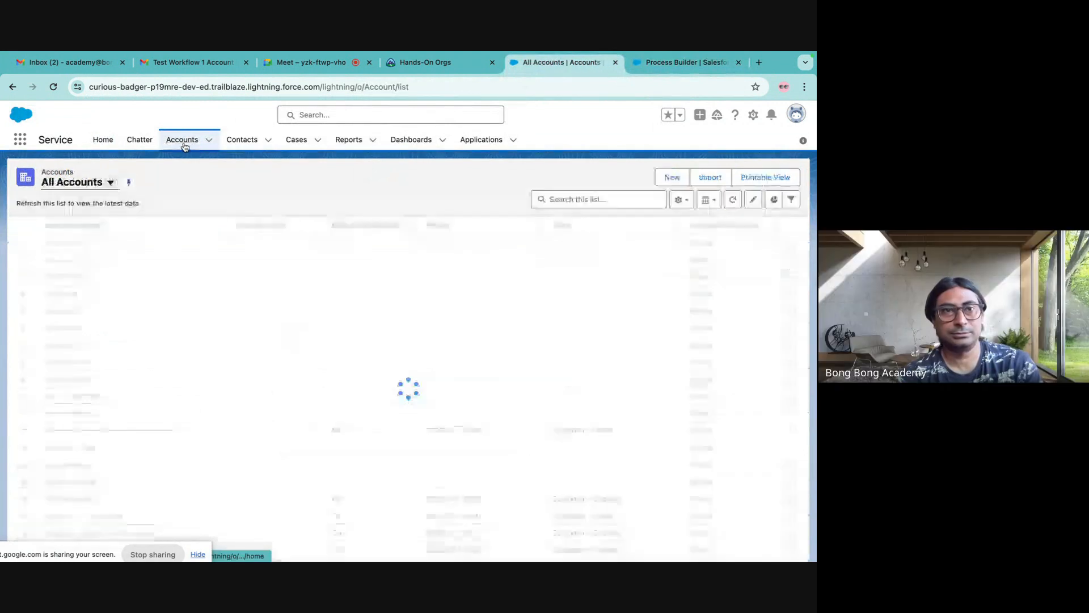
{"action": "left_click", "coordinate": [672, 178]}
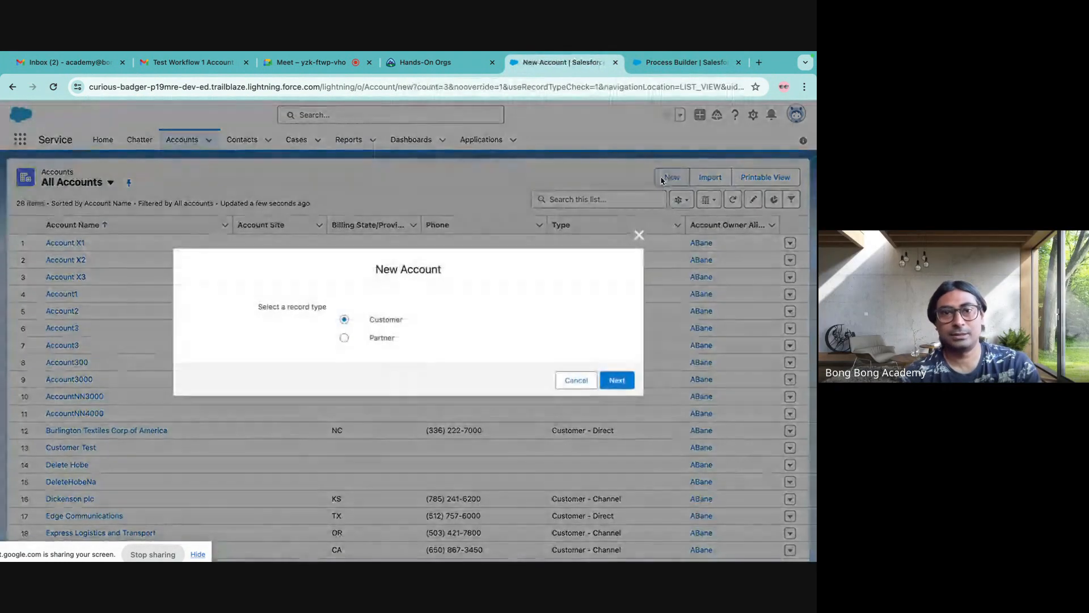
{"action": "left_click", "coordinate": [395, 342]}
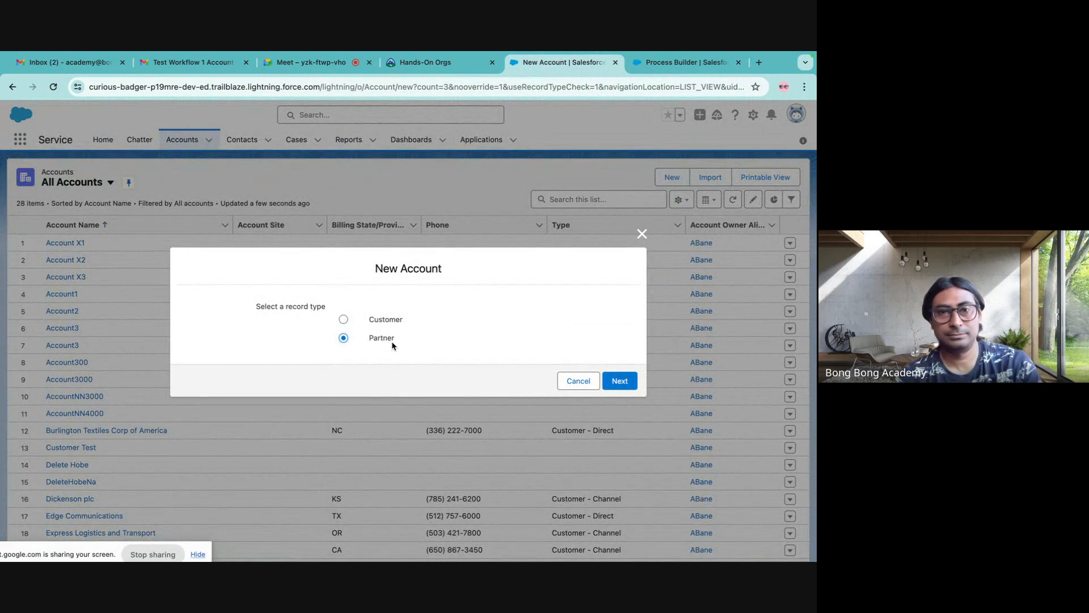
{"action": "left_click", "coordinate": [620, 381]}
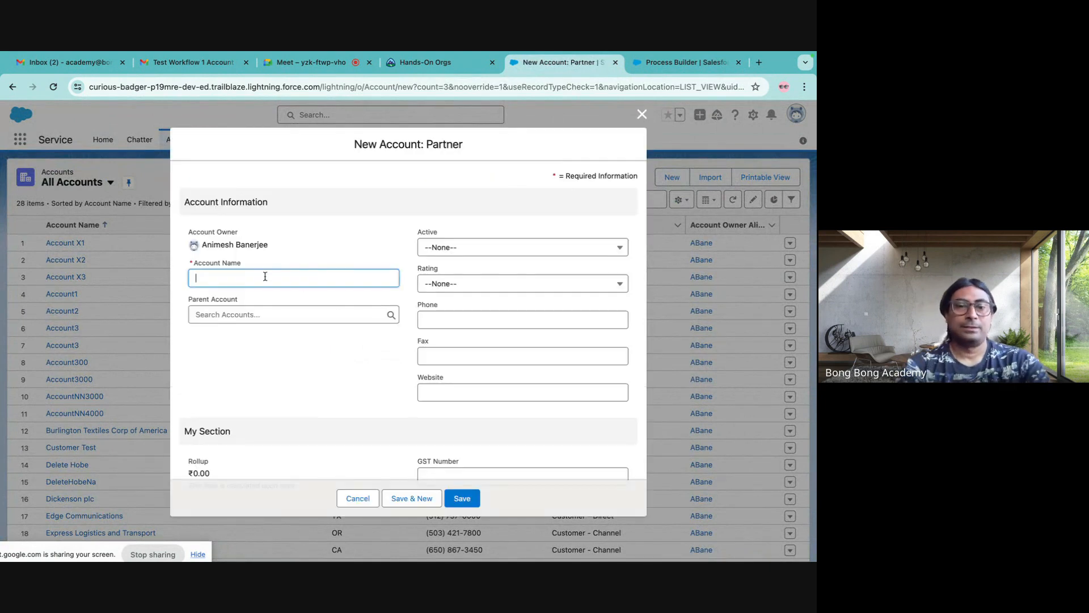
- Name the new account "Test Process 1", set Active to Yes, and save it
{"action": "type", "text": "Test "}
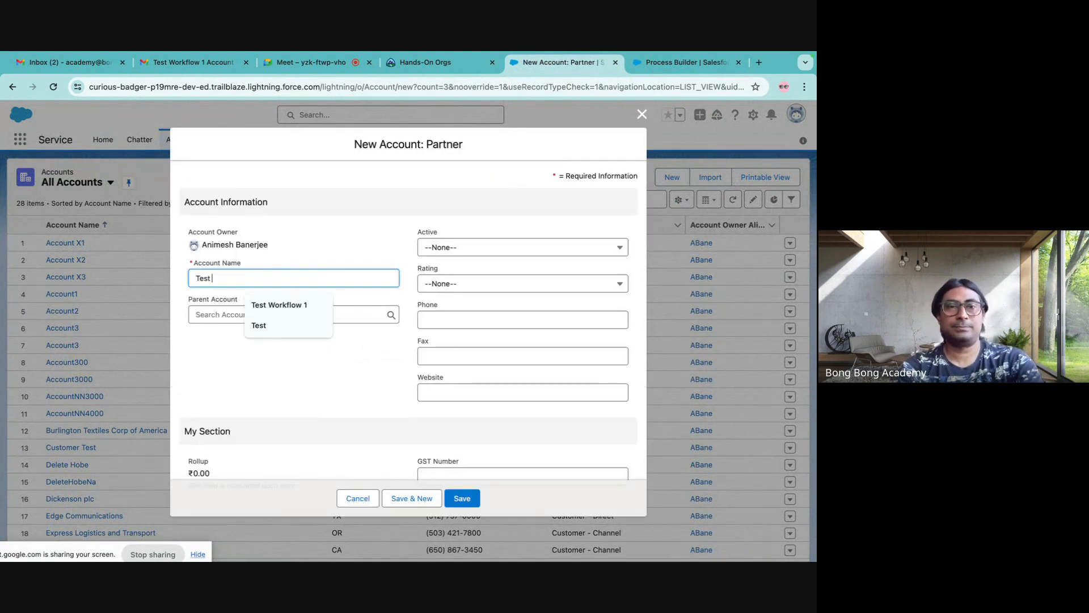
{"action": "type", "text": "Oro"}
{"action": "key", "text": "BackSpace"}
{"action": "type", "text": "Process 1"}
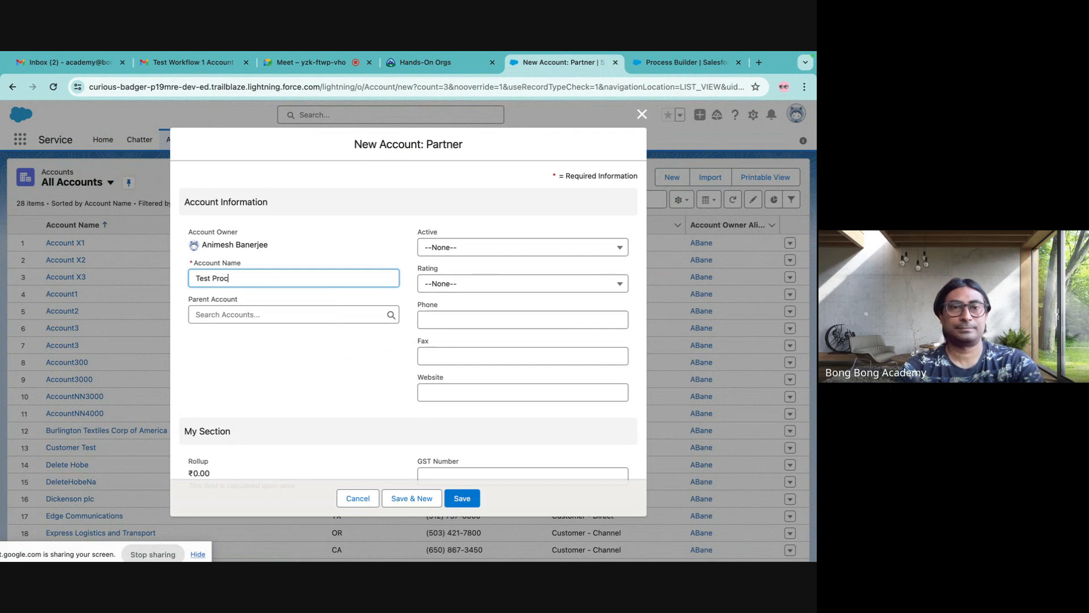
{"action": "left_click", "coordinate": [488, 247]}
{"action": "left_click", "coordinate": [448, 291]}
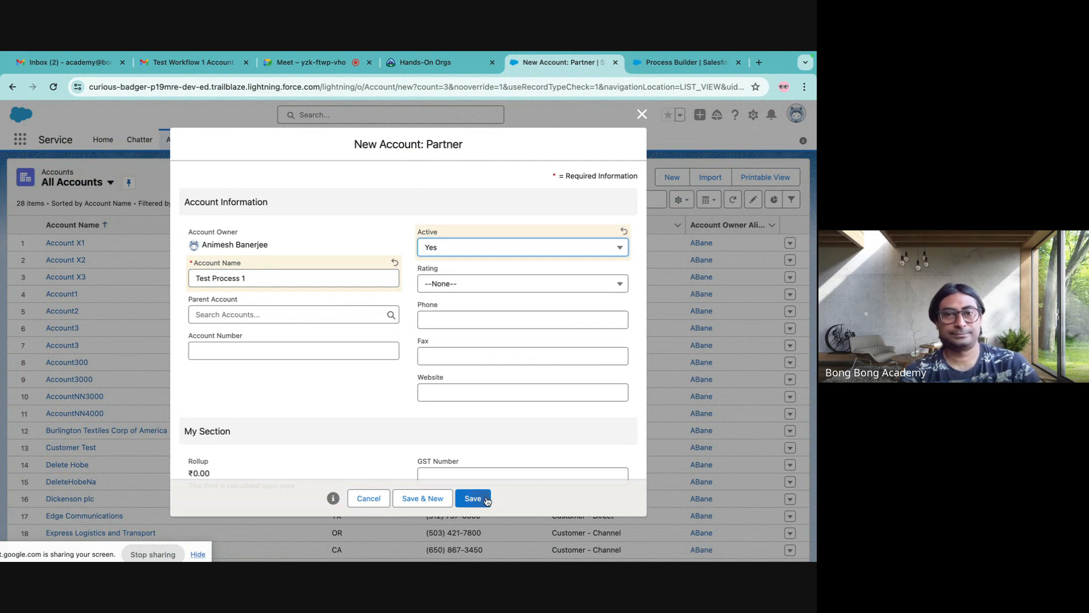
{"action": "scroll", "coordinate": [493, 434], "scroll_direction": "down", "scroll_amount": 3}
{"action": "scroll", "coordinate": [492, 434], "scroll_direction": "down", "scroll_amount": 5}
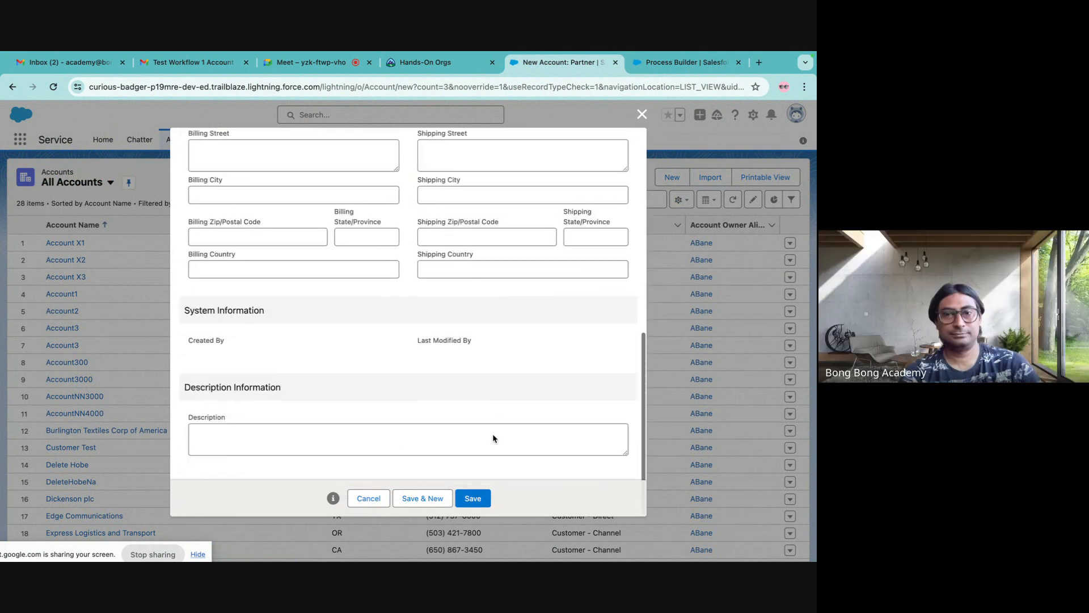
{"action": "left_click", "coordinate": [474, 497]}
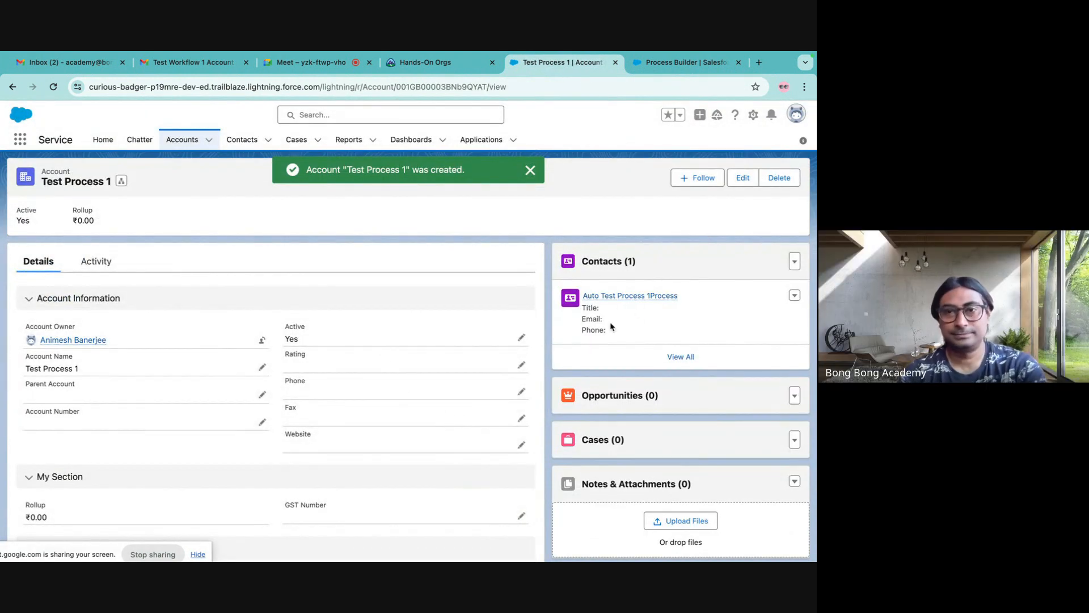
- Open the contact linked to Test Process 1 and examine its first name, last name and account name, leaving the record unedited
{"action": "left_click", "coordinate": [624, 295]}
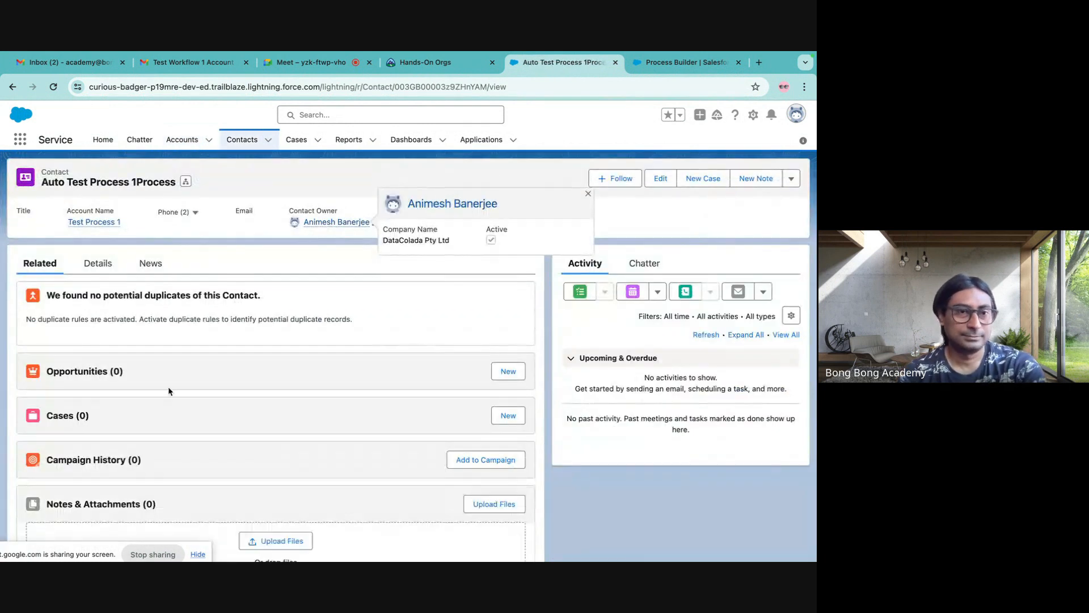
{"action": "left_click", "coordinate": [90, 271]}
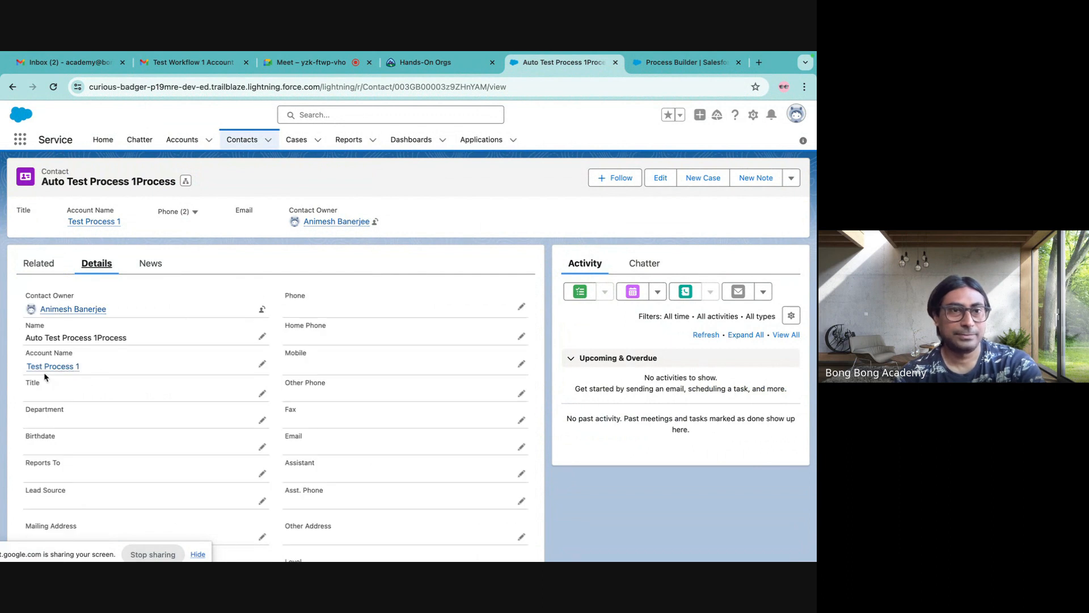
{"action": "double_click", "coordinate": [29, 339]}
{"action": "double_click", "coordinate": [63, 418]}
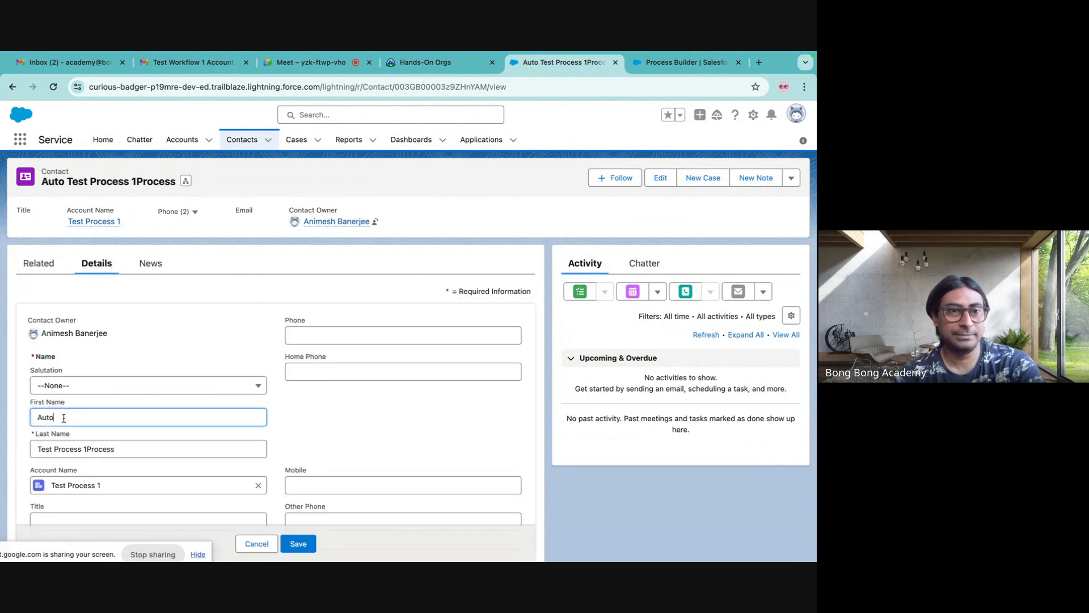
{"action": "left_click_drag", "start_coordinate": [37, 451], "coordinate": [236, 451]}
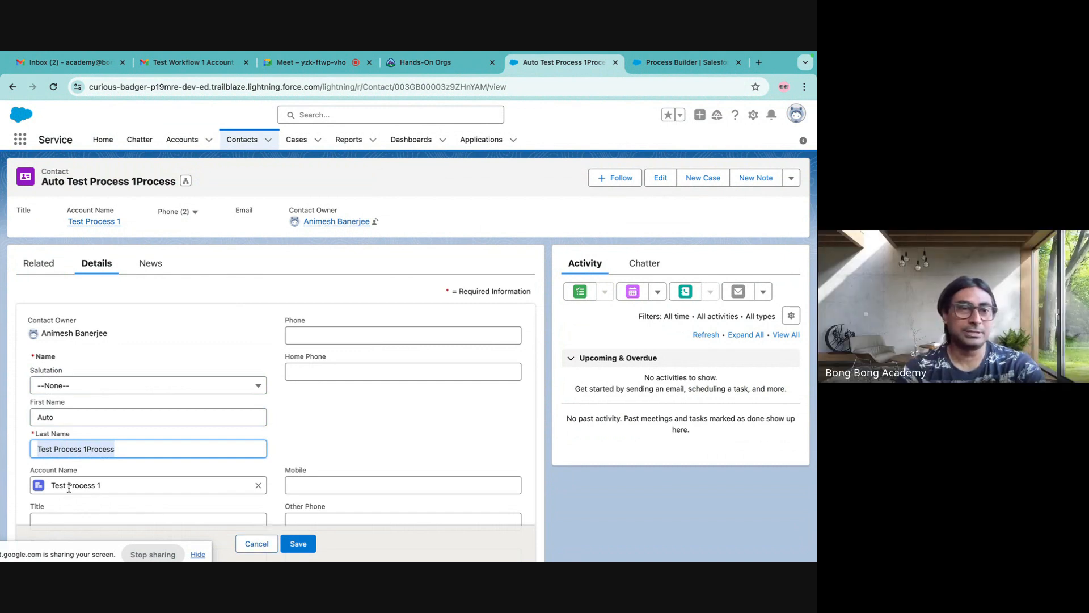
{"action": "left_click", "coordinate": [257, 542]}
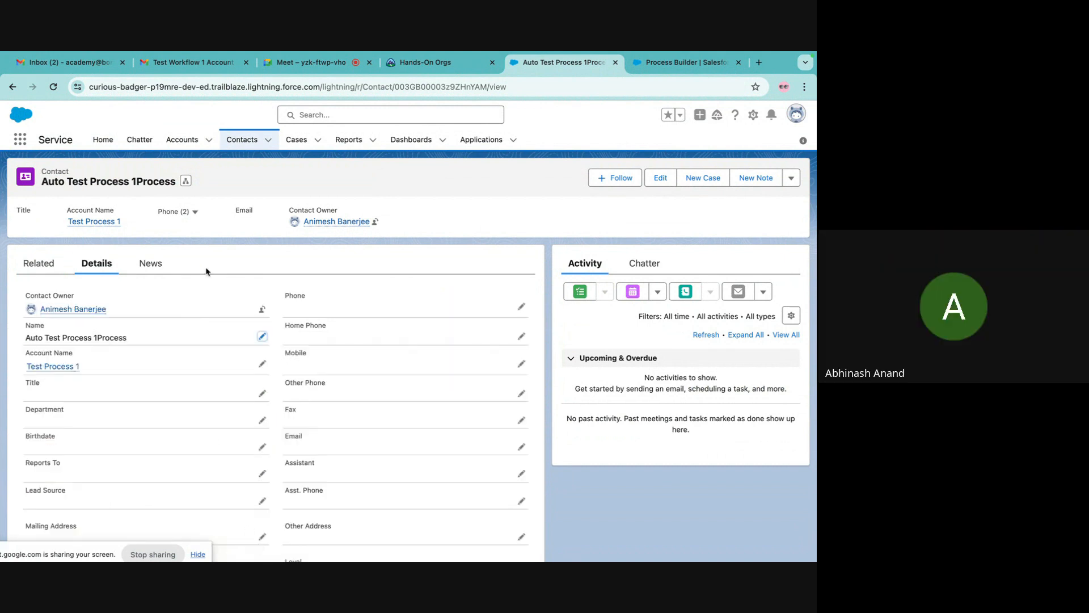
- Reopen the Test Process 1 account from the All Accounts list and review its description and upcoming activities
{"action": "left_click", "coordinate": [206, 140]}
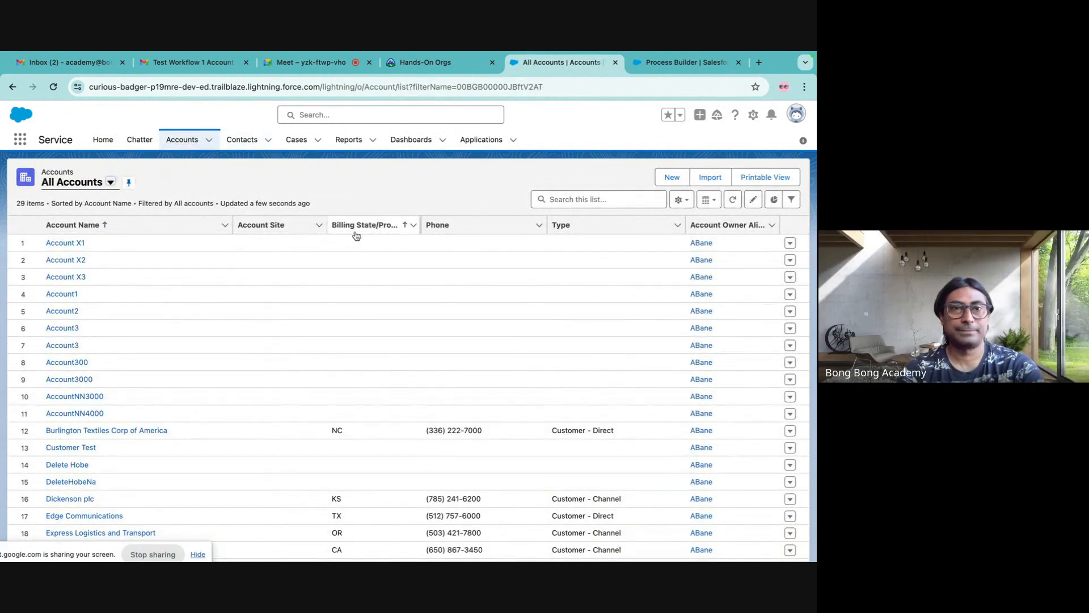
{"action": "scroll", "coordinate": [209, 359], "scroll_direction": "down", "scroll_amount": 3}
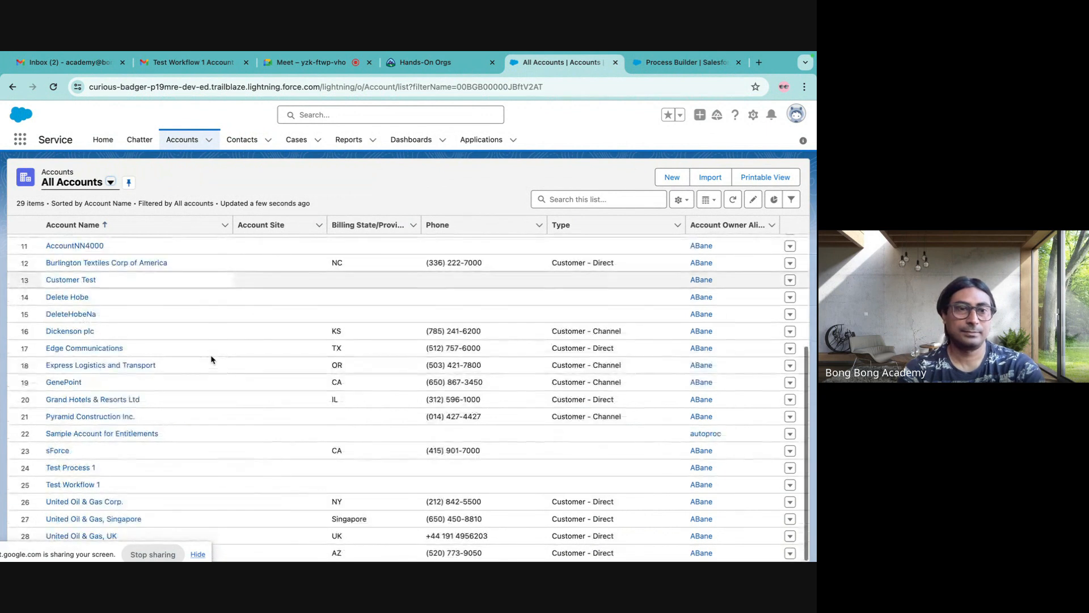
{"action": "scroll", "coordinate": [210, 357], "scroll_direction": "up", "scroll_amount": 3}
{"action": "left_click", "coordinate": [80, 183]}
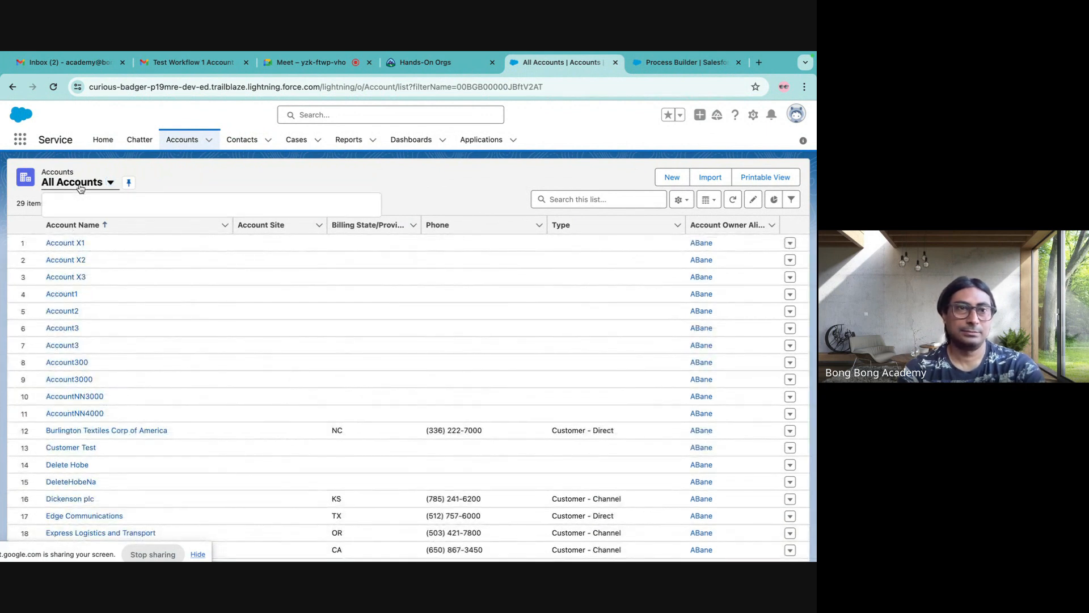
{"action": "left_click", "coordinate": [77, 223]}
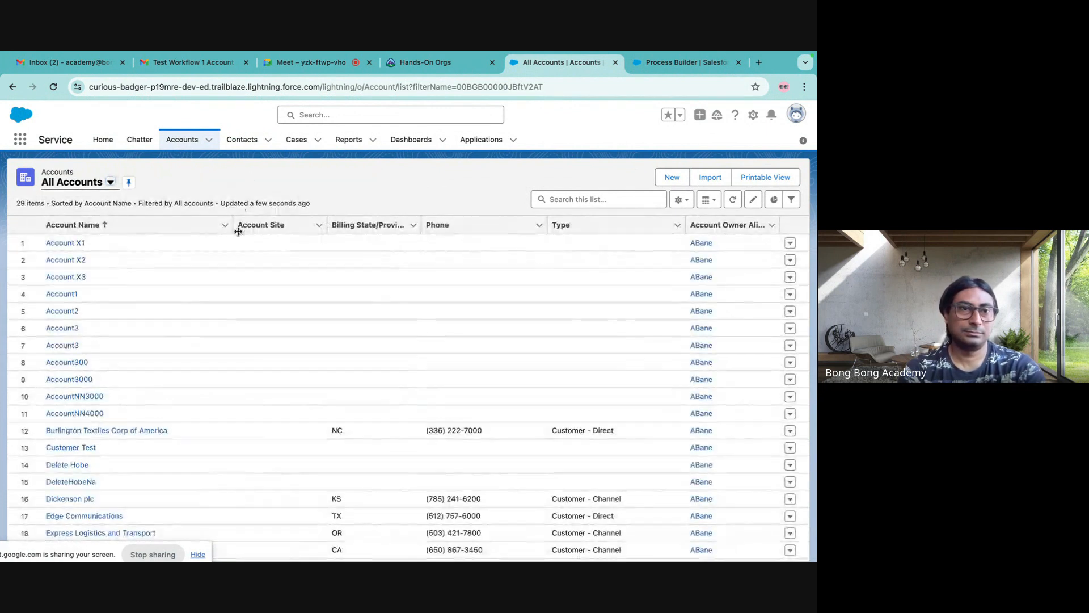
{"action": "scroll", "coordinate": [233, 318], "scroll_direction": "down", "scroll_amount": 3}
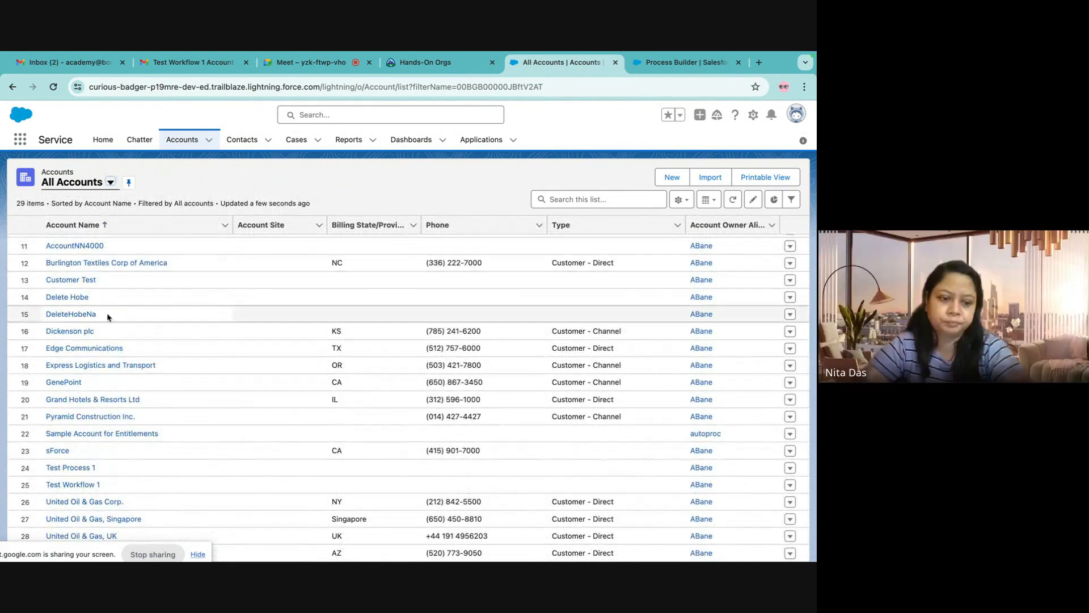
{"action": "scroll", "coordinate": [94, 485], "scroll_direction": "down", "scroll_amount": 1}
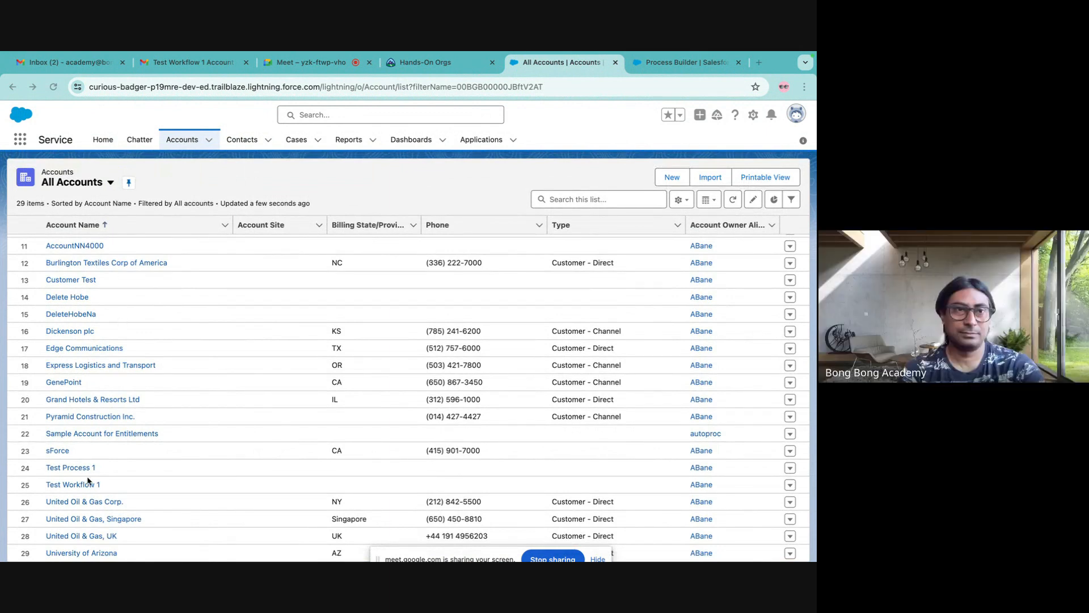
{"action": "left_click", "coordinate": [72, 468]}
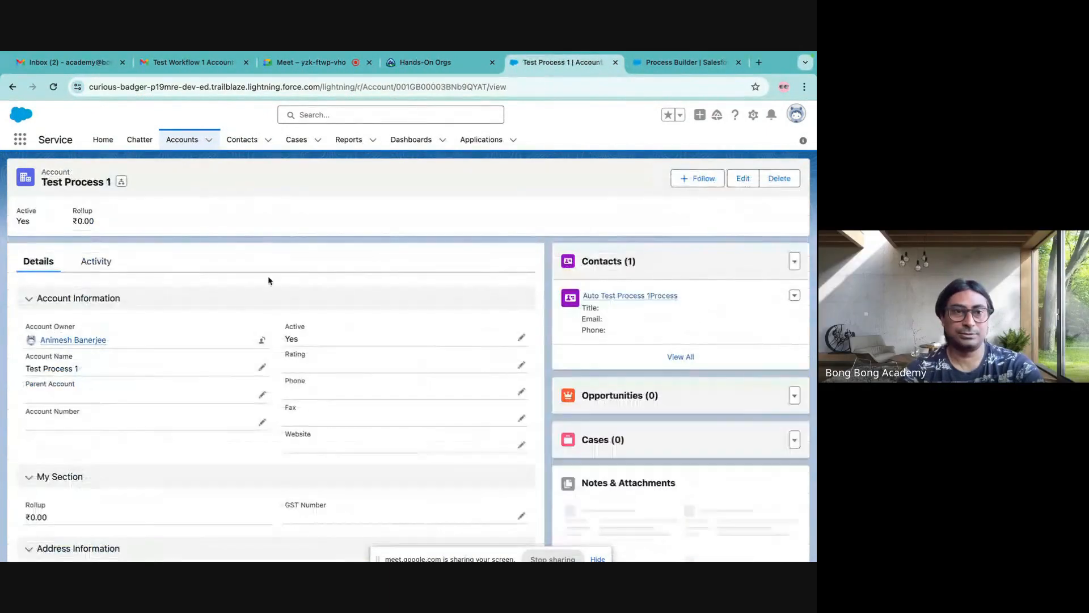
{"action": "scroll", "coordinate": [279, 275], "scroll_direction": "down", "scroll_amount": 5}
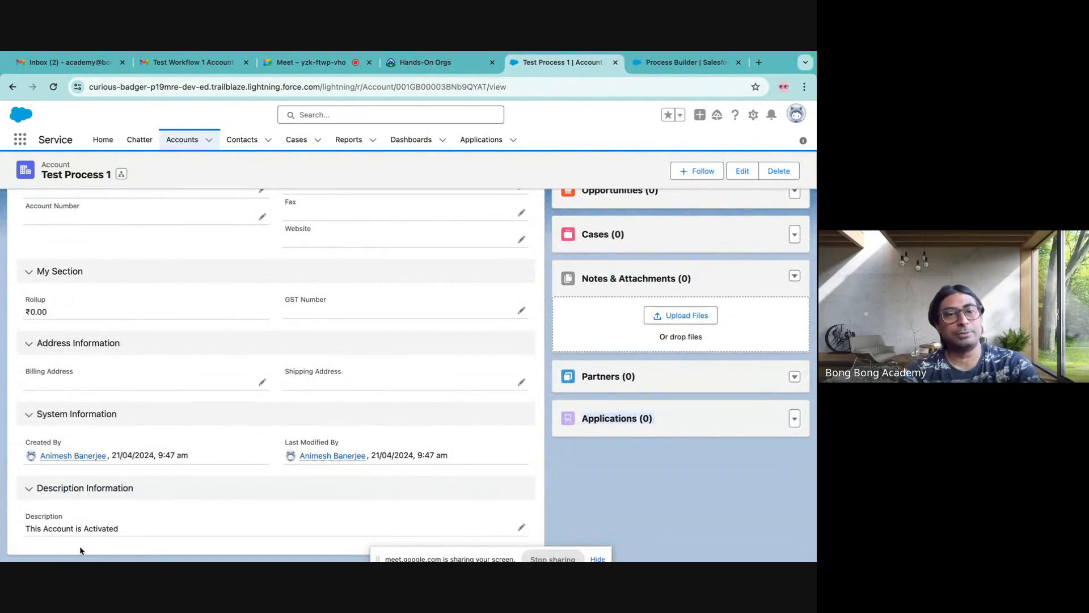
{"action": "scroll", "coordinate": [172, 500], "scroll_direction": "up", "scroll_amount": 5}
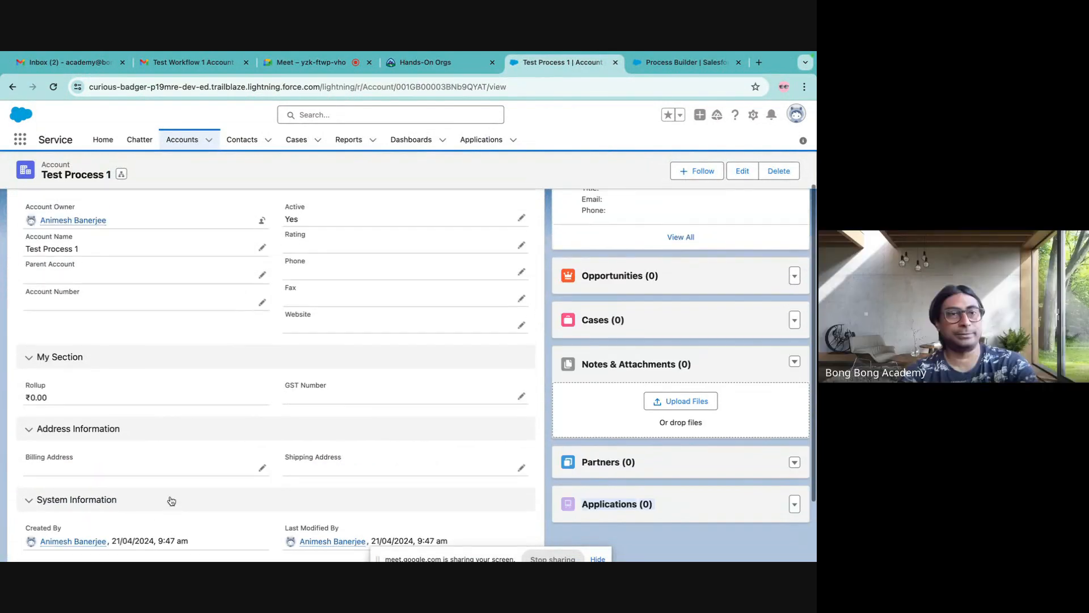
{"action": "left_click", "coordinate": [96, 261]}
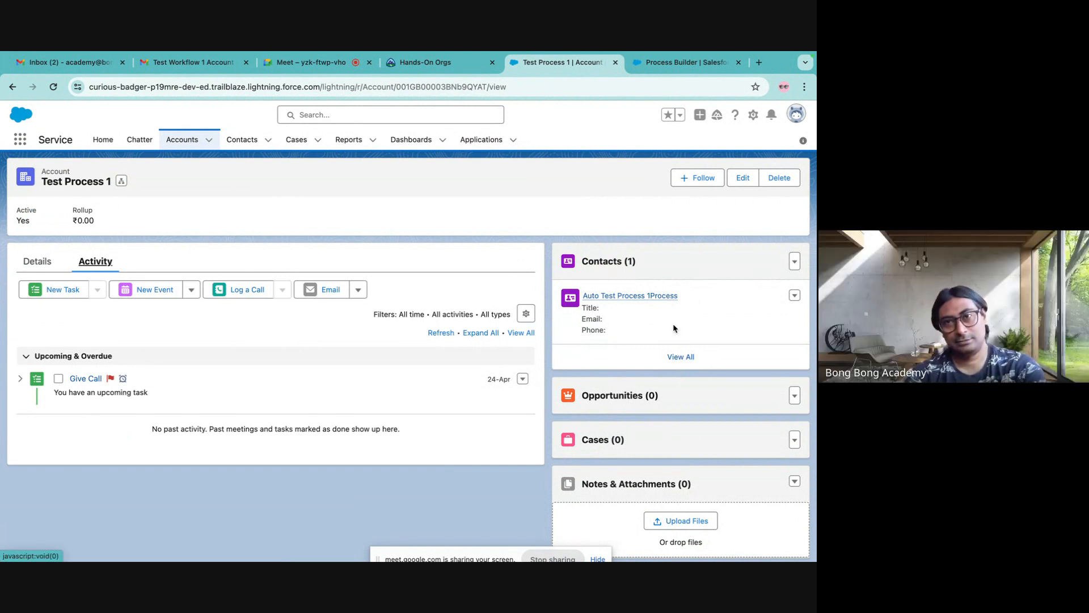
{"action": "left_click", "coordinate": [646, 64]}
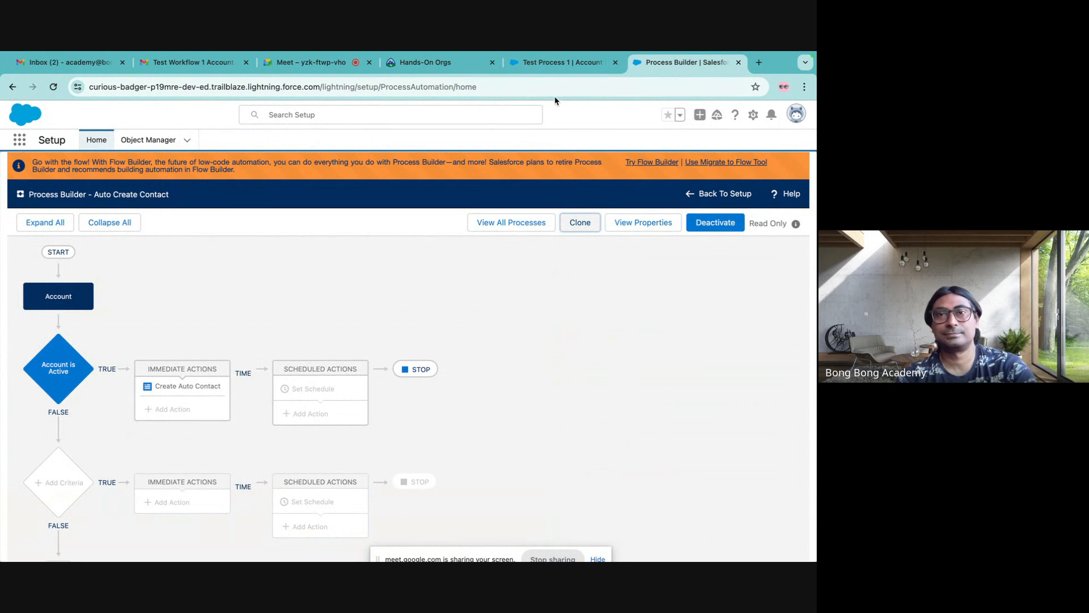
{"action": "left_click", "coordinate": [546, 67]}
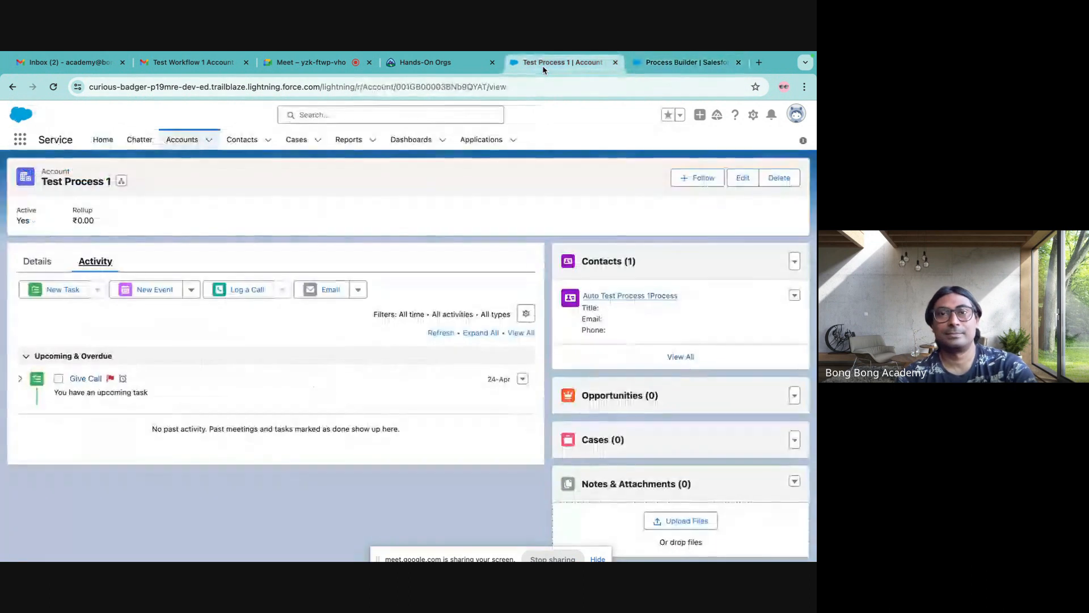
{"action": "left_click", "coordinate": [431, 66]}
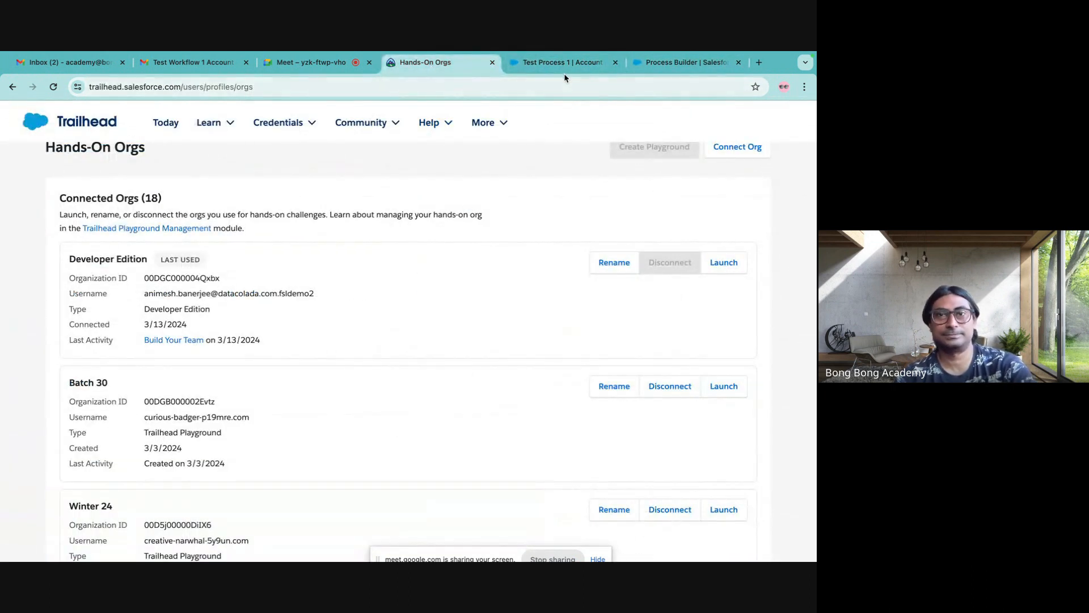
{"action": "left_click", "coordinate": [564, 72]}
{"action": "left_click", "coordinate": [330, 68]}
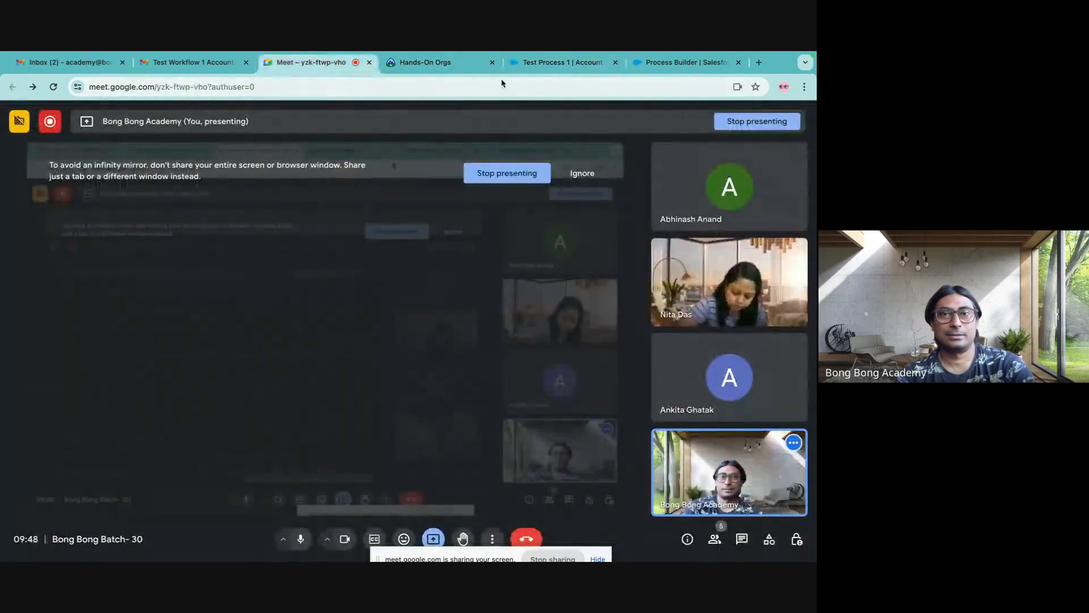
{"action": "left_click", "coordinate": [454, 63]}
{"action": "left_click", "coordinate": [562, 64]}
{"action": "left_click", "coordinate": [669, 67]}
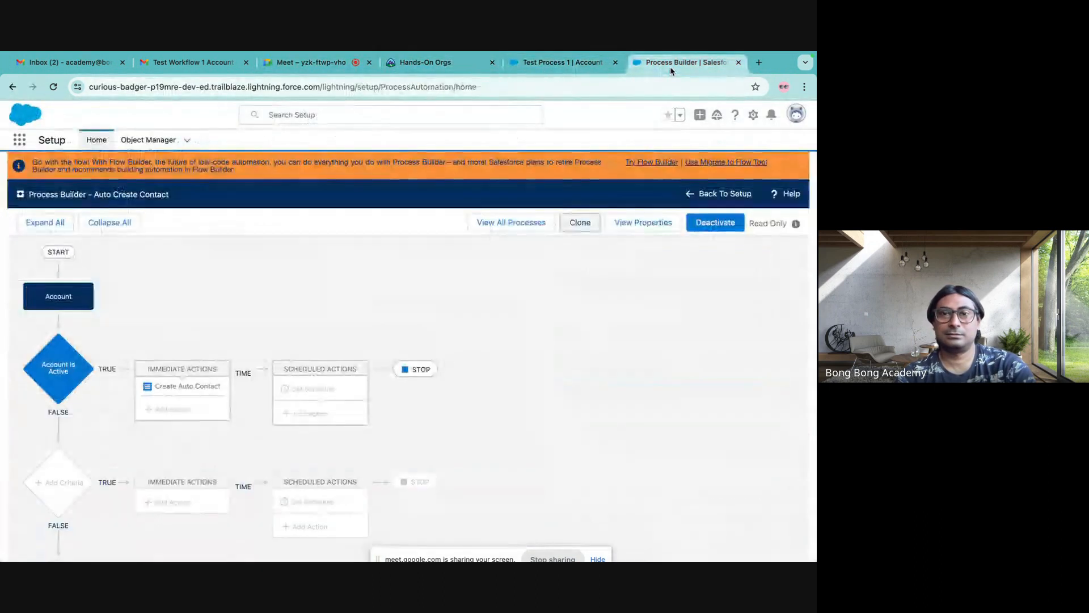
{"action": "left_click", "coordinate": [562, 63]}
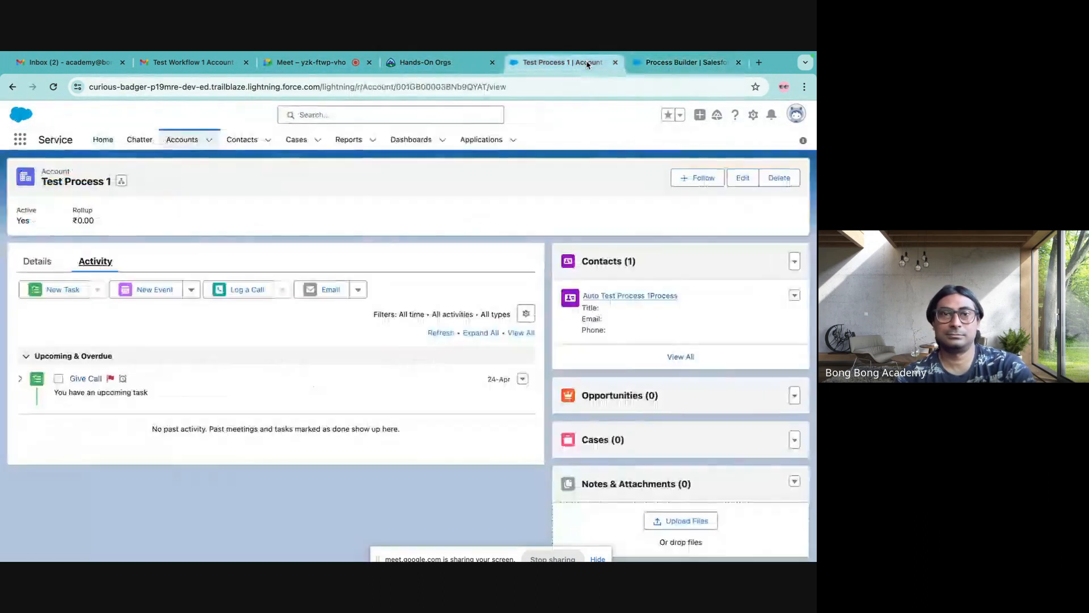
- Return to Setup Home, search for "process", and open the Migrate to Flow tool, dismissing its introduction
{"action": "left_click", "coordinate": [665, 60]}
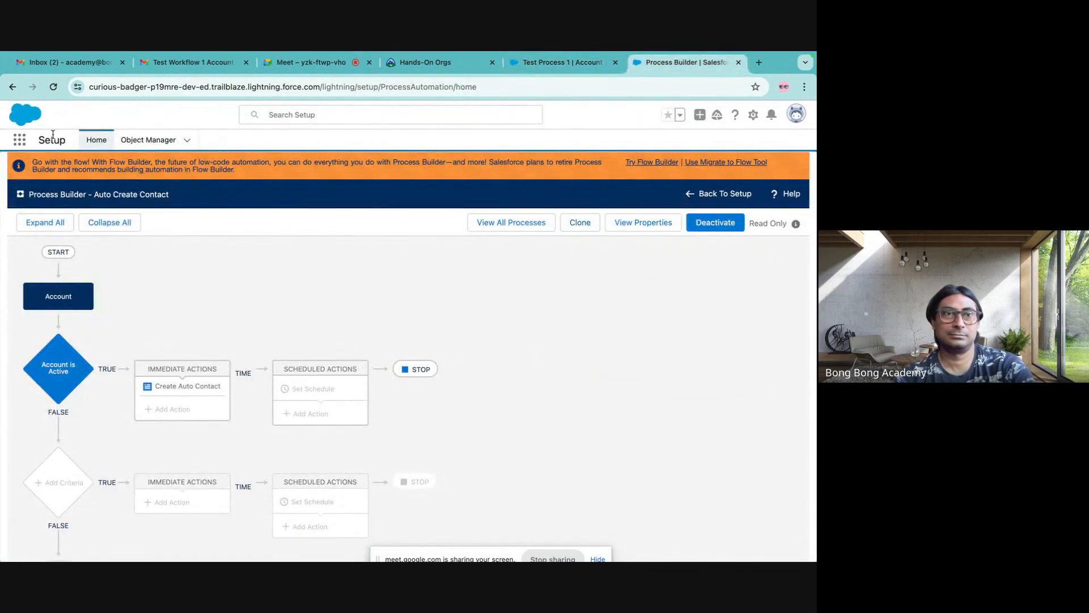
{"action": "left_click", "coordinate": [148, 140]}
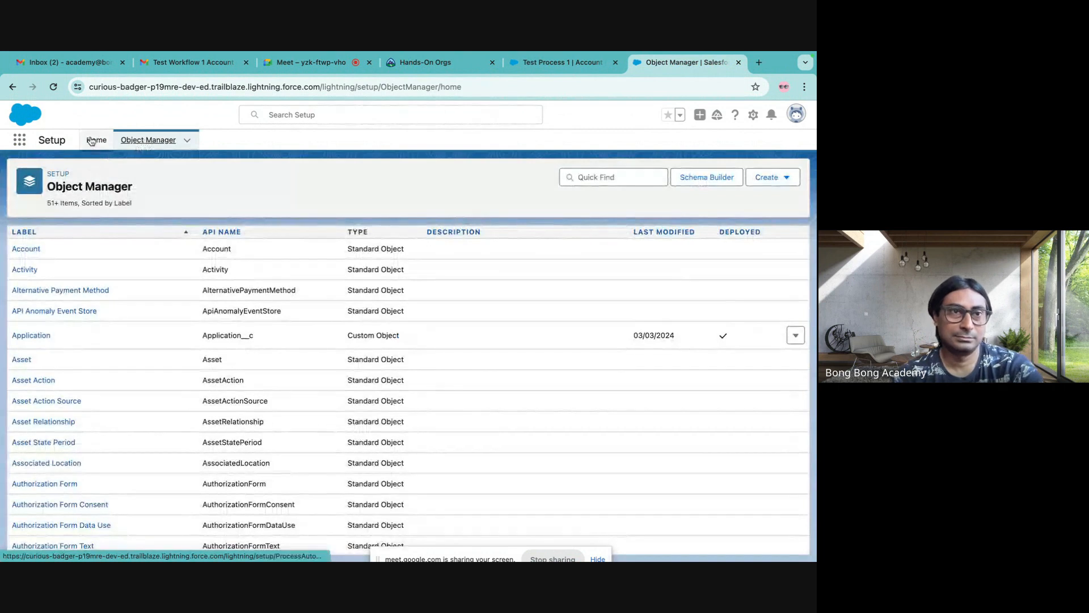
{"action": "left_click", "coordinate": [97, 139]}
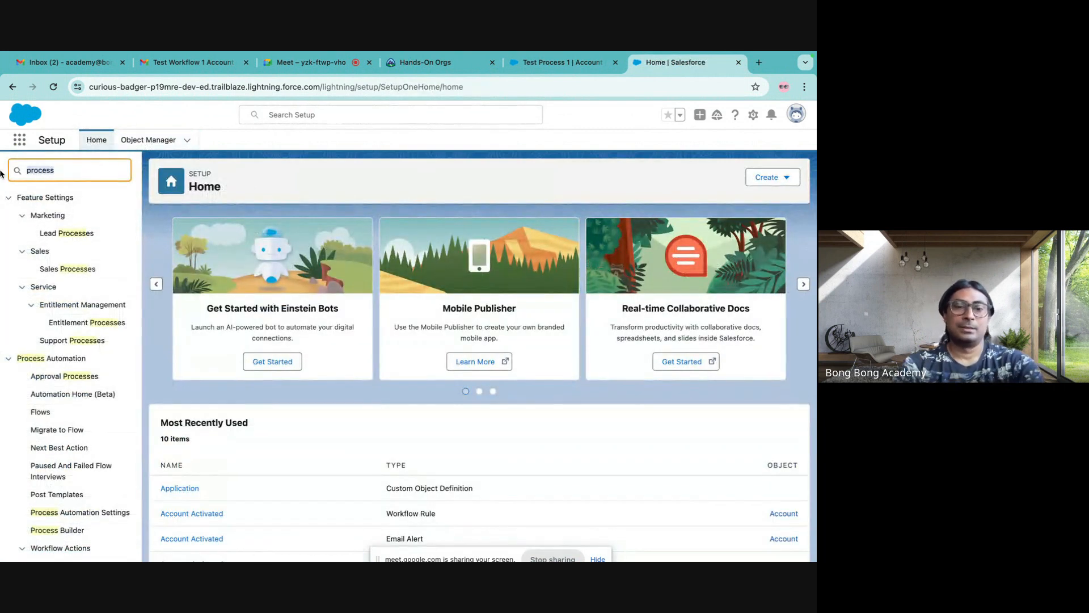
{"action": "type", "text": "process"}
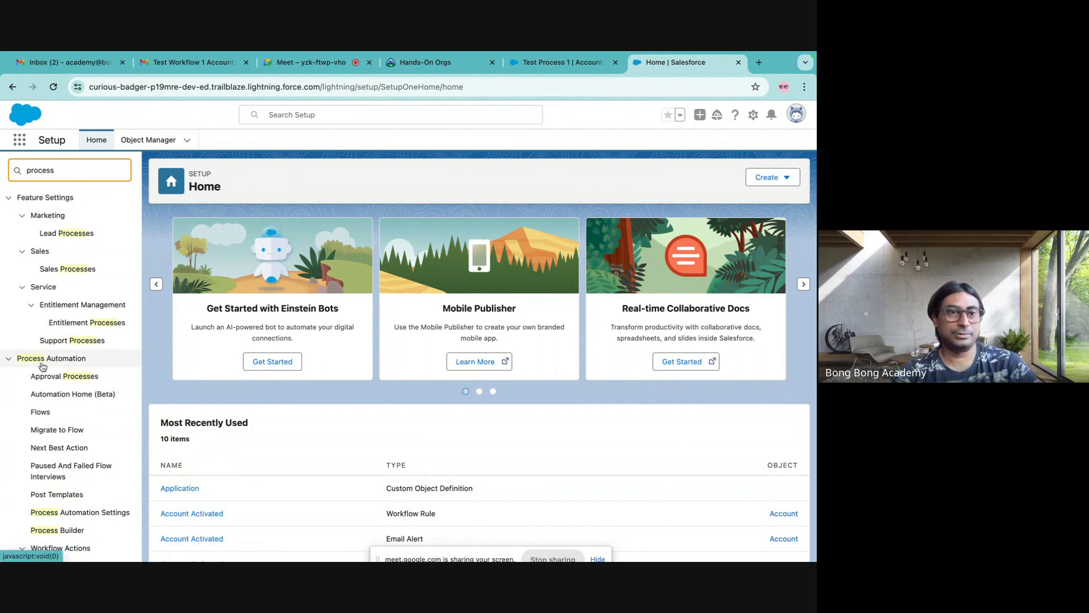
{"action": "scroll", "coordinate": [41, 367], "scroll_direction": "down", "scroll_amount": 3}
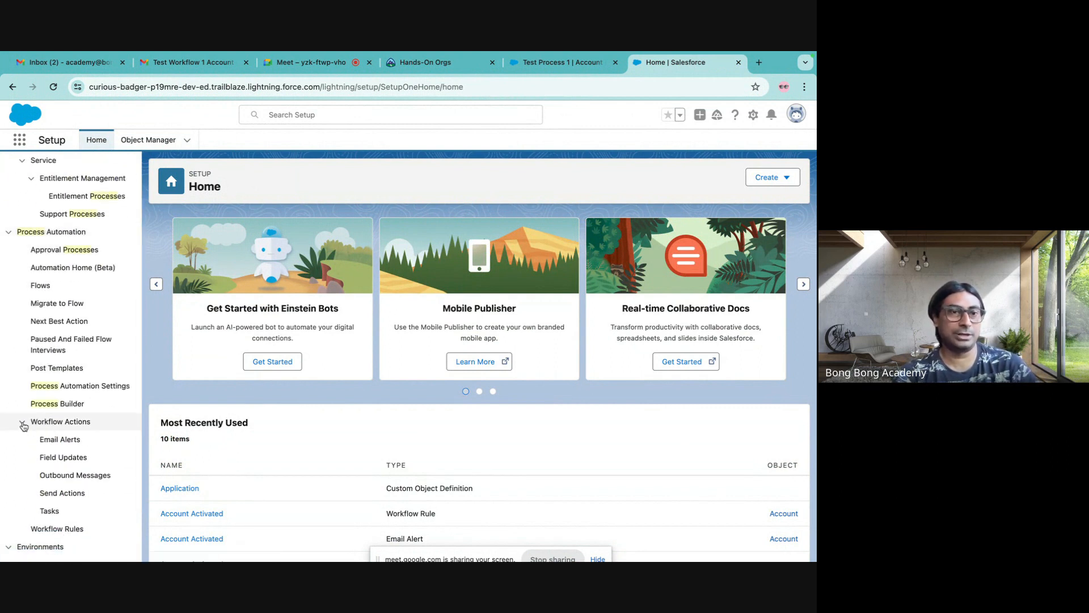
{"action": "left_click", "coordinate": [22, 421]}
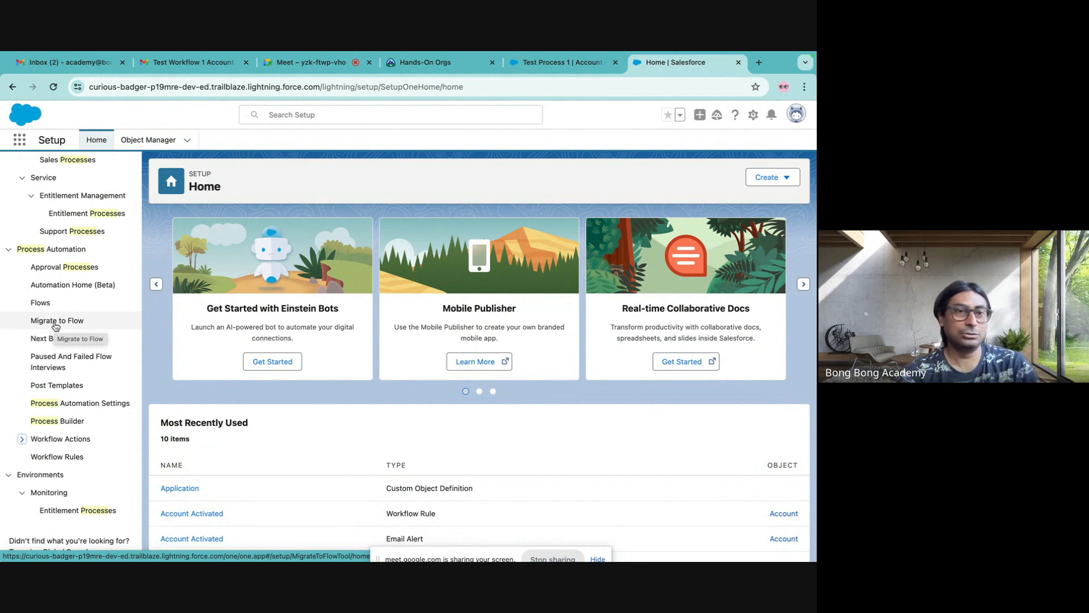
{"action": "left_click", "coordinate": [55, 321]}
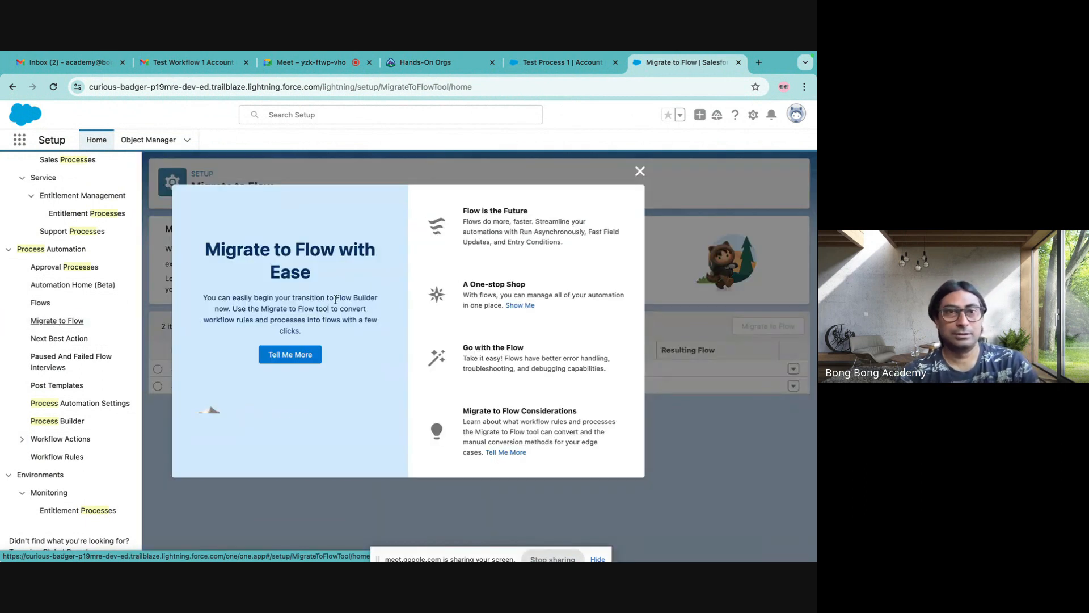
{"action": "left_click", "coordinate": [640, 171]}
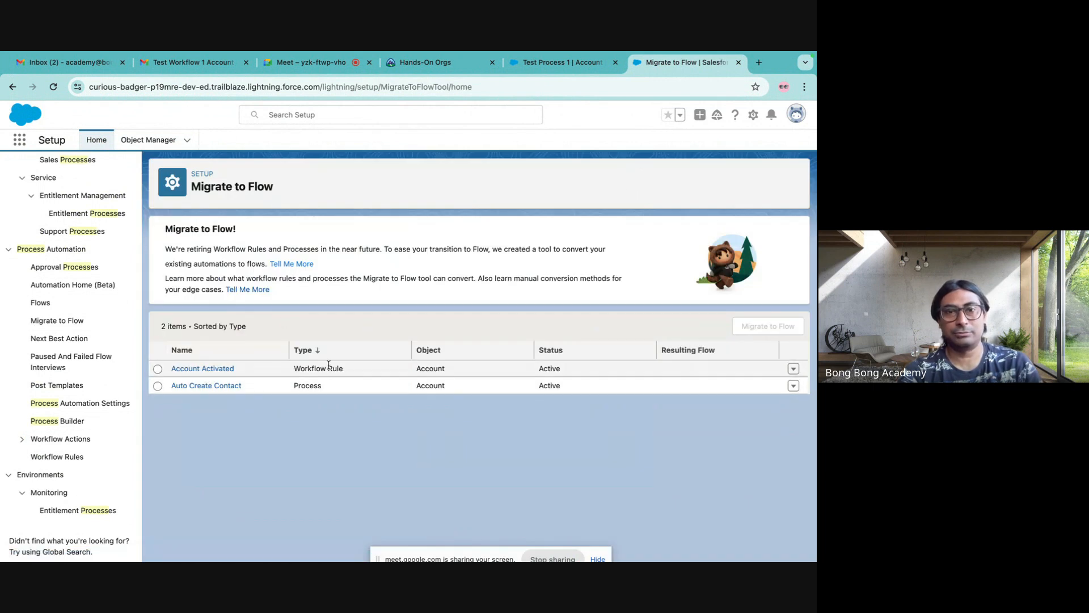
- Migrate the Auto Create Contact process to a flow with its Account is Active criteria, and finish the wizard
{"action": "left_click", "coordinate": [158, 386]}
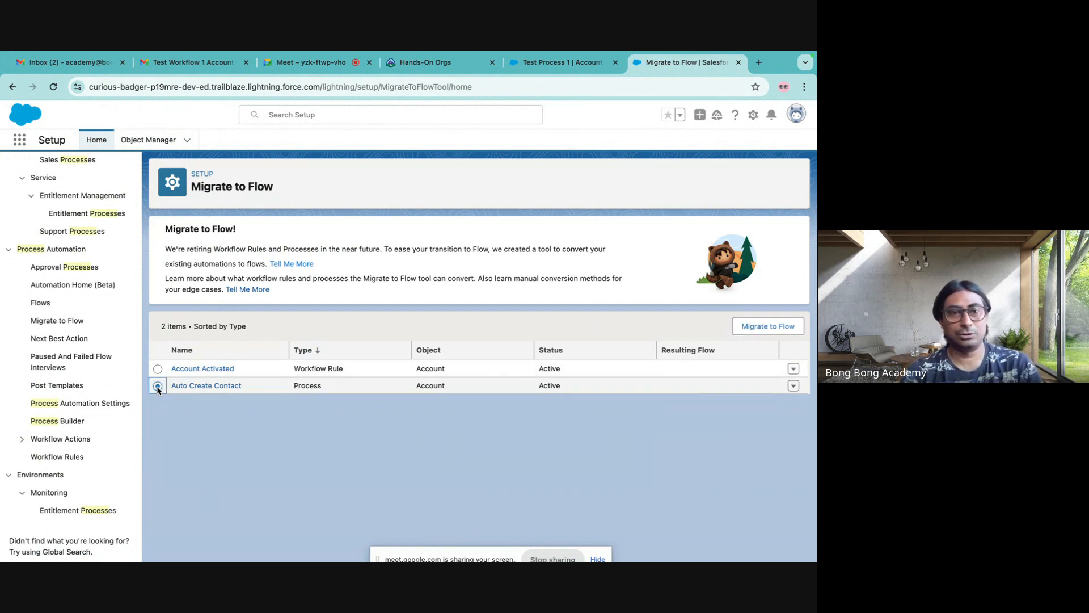
{"action": "left_click", "coordinate": [751, 329]}
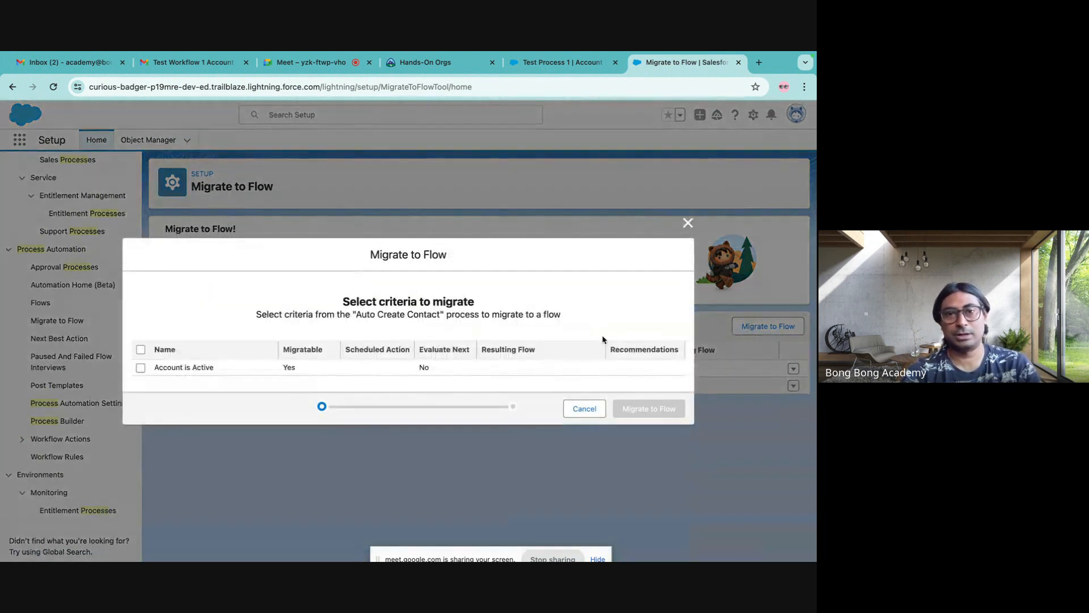
{"action": "left_click", "coordinate": [140, 349]}
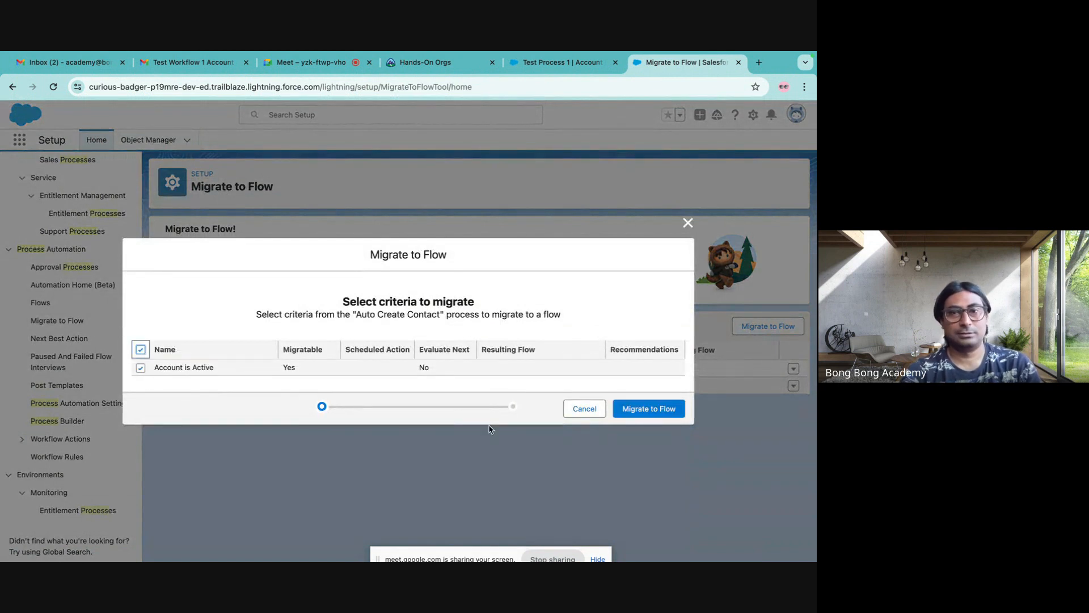
{"action": "left_click", "coordinate": [634, 411]}
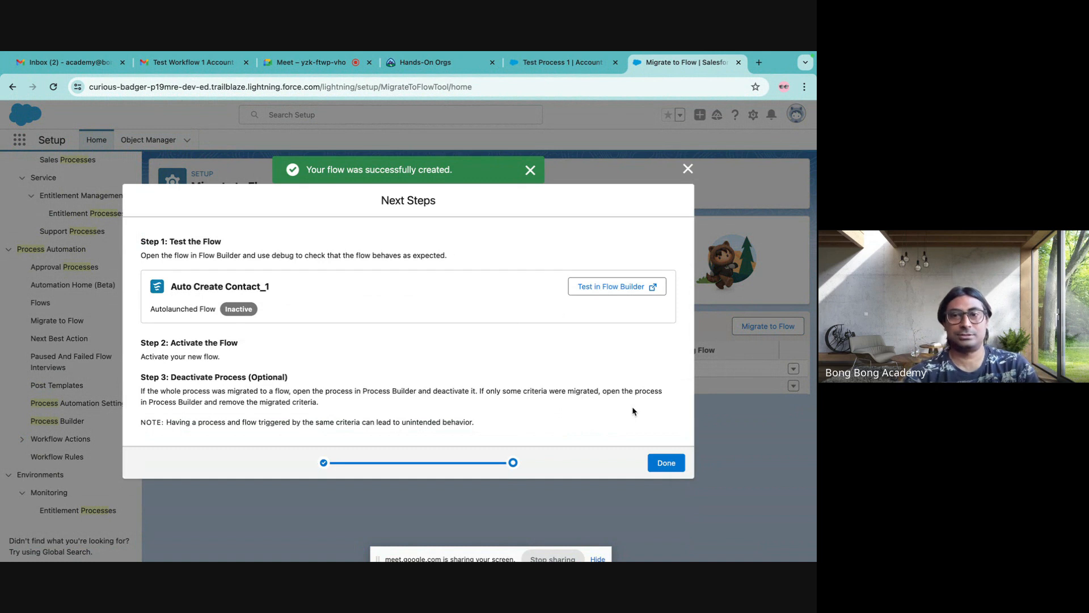
{"action": "left_click", "coordinate": [663, 463]}
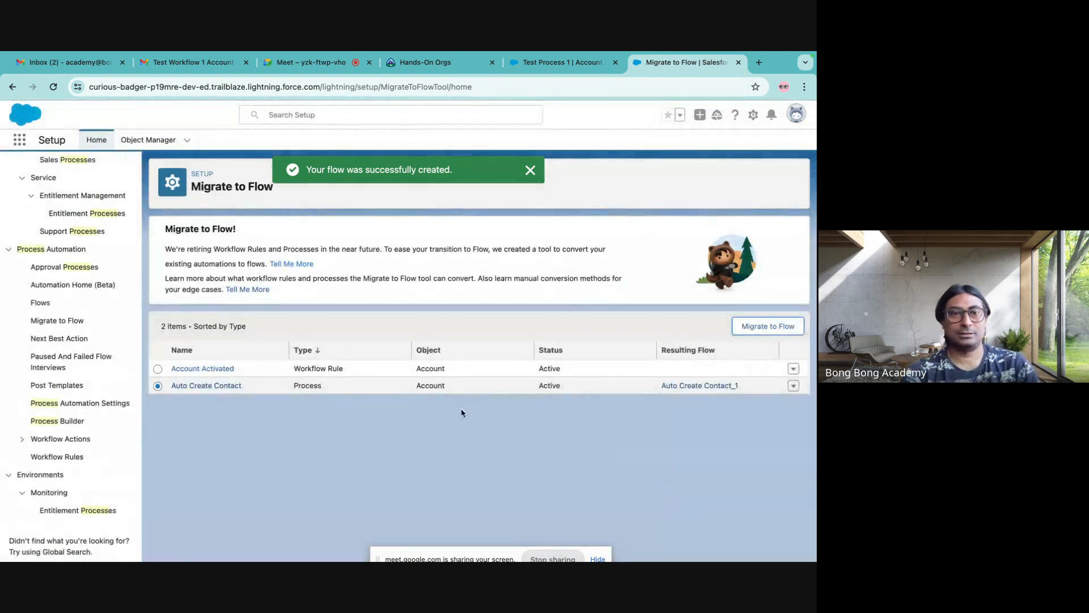
- Try to migrate the Account Activated workflow rule to a flow
{"action": "left_click", "coordinate": [157, 369]}
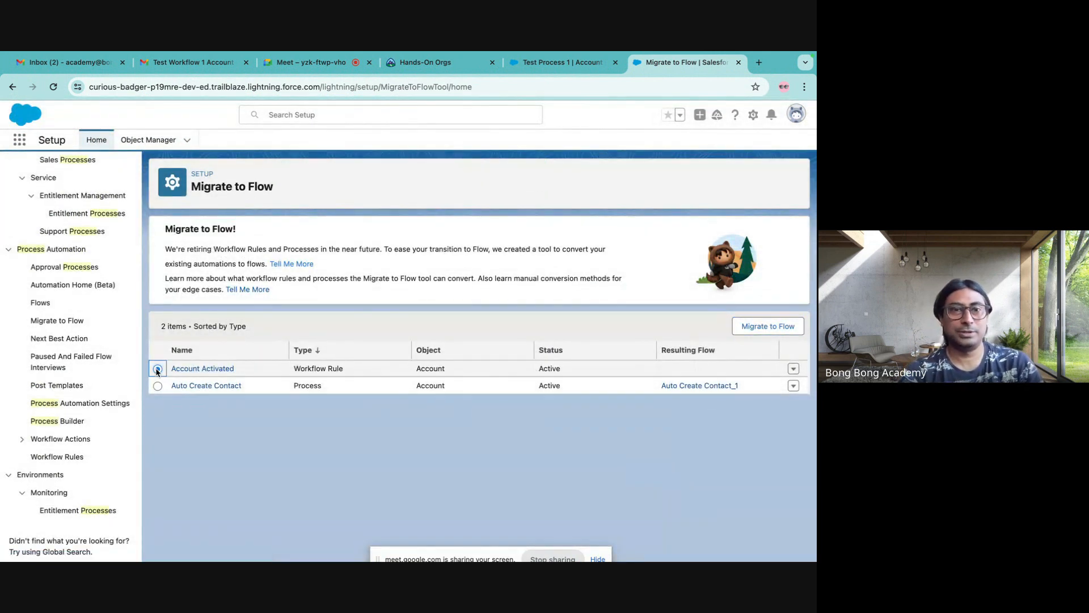
{"action": "left_click", "coordinate": [769, 327]}
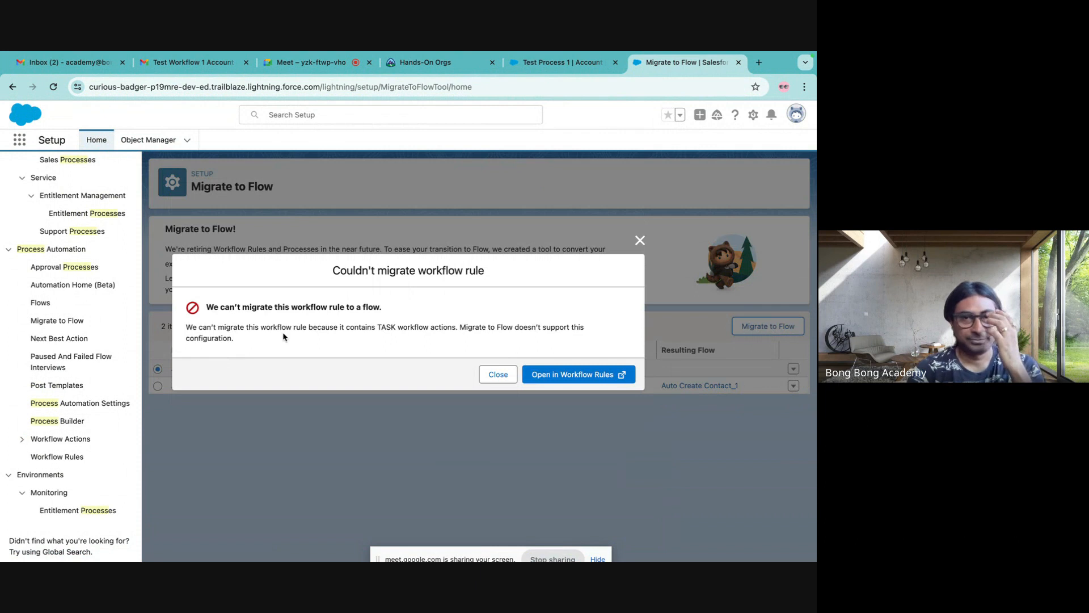
{"action": "left_click", "coordinate": [639, 240]}
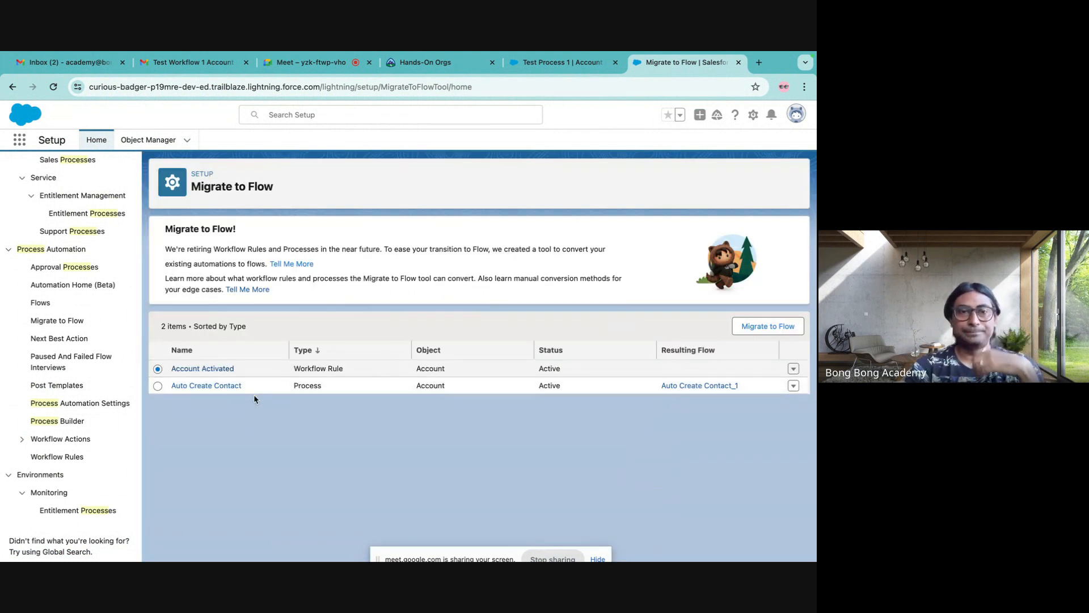
- Search Setup for "flow", go to Flows, and open the Auto Create Contact_1 flow
{"action": "scroll", "coordinate": [49, 380], "scroll_direction": "up", "scroll_amount": 3}
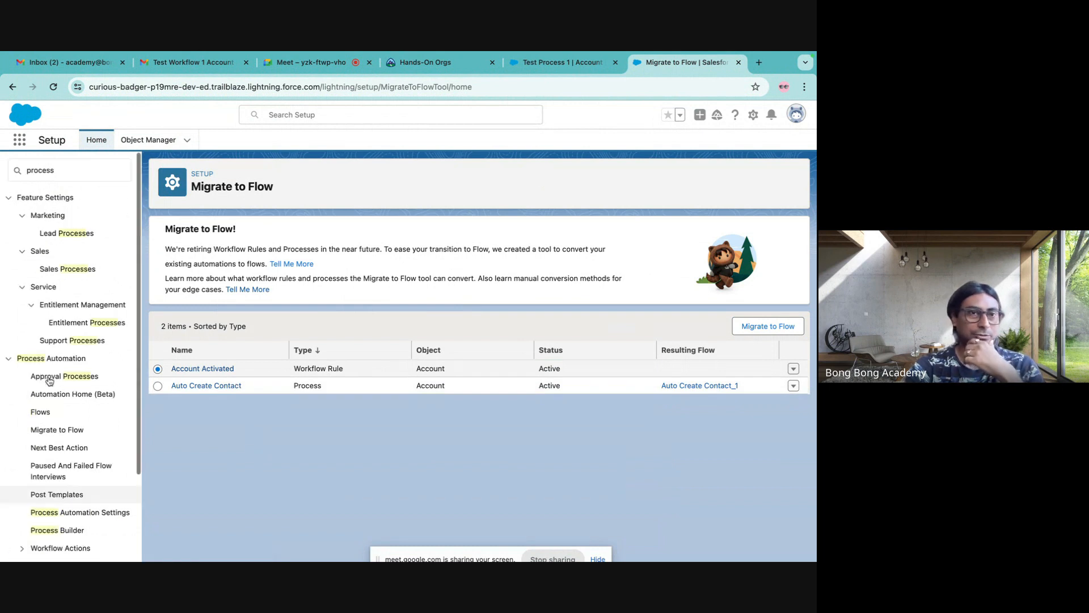
{"action": "left_click", "coordinate": [40, 170]}
{"action": "key", "text": "ctrl+a"}
{"action": "type", "text": "flow"}
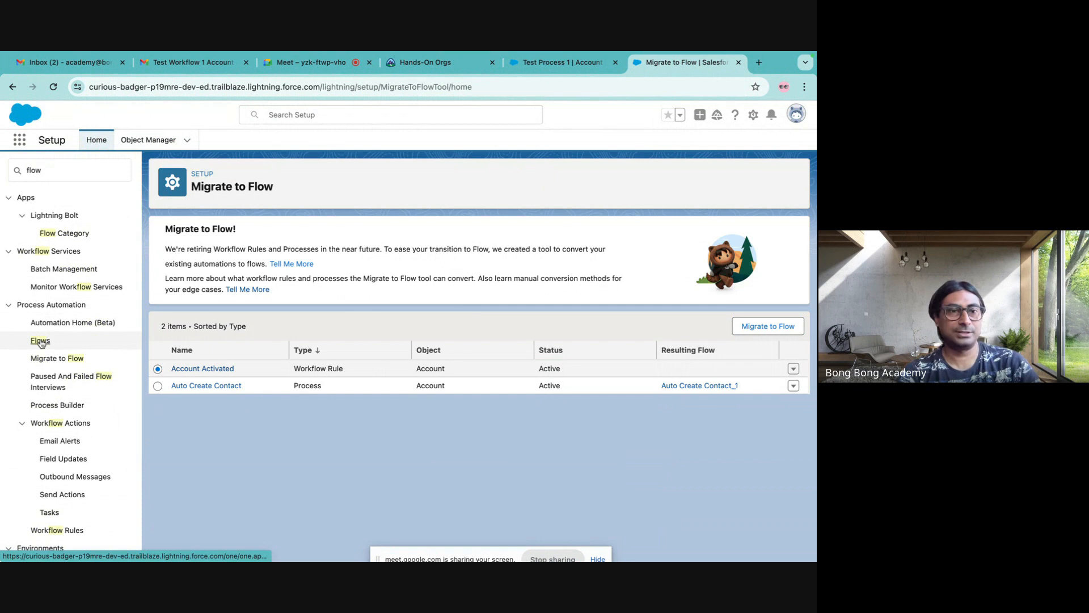
{"action": "left_click", "coordinate": [41, 341]}
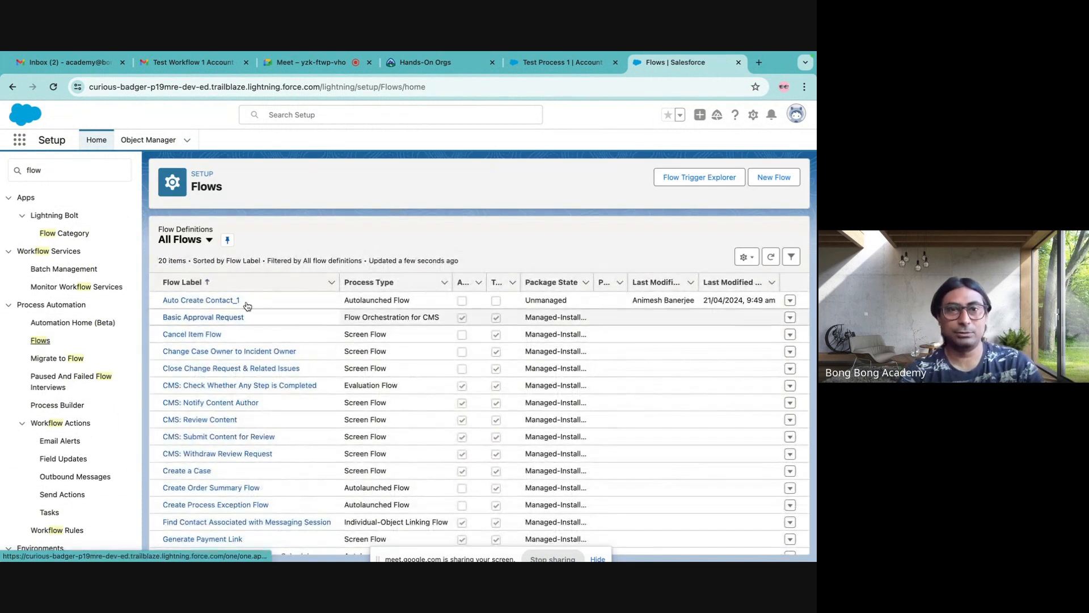
{"action": "left_click", "coordinate": [207, 301]}
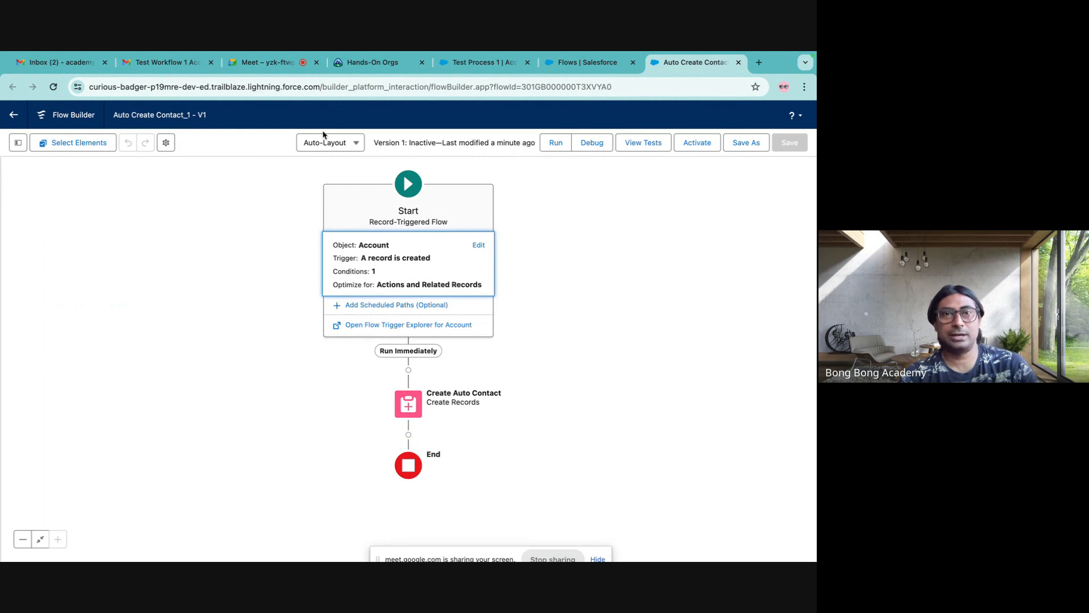
- Switch the flow canvas to Free-Form and move the Create Auto Contact element further below the Start element
{"action": "left_click", "coordinate": [333, 145]}
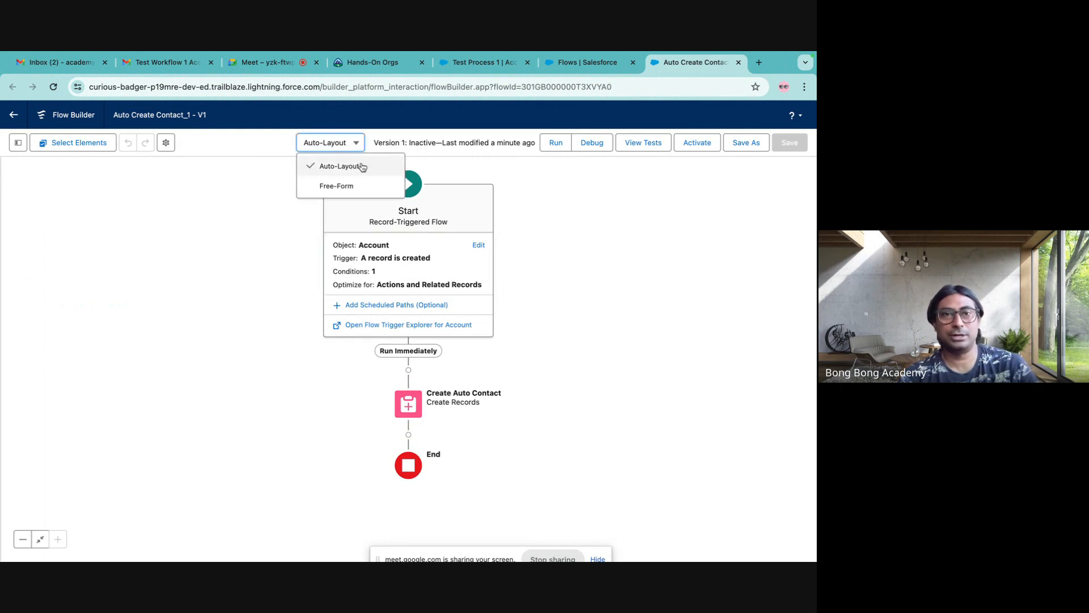
{"action": "left_click", "coordinate": [351, 186]}
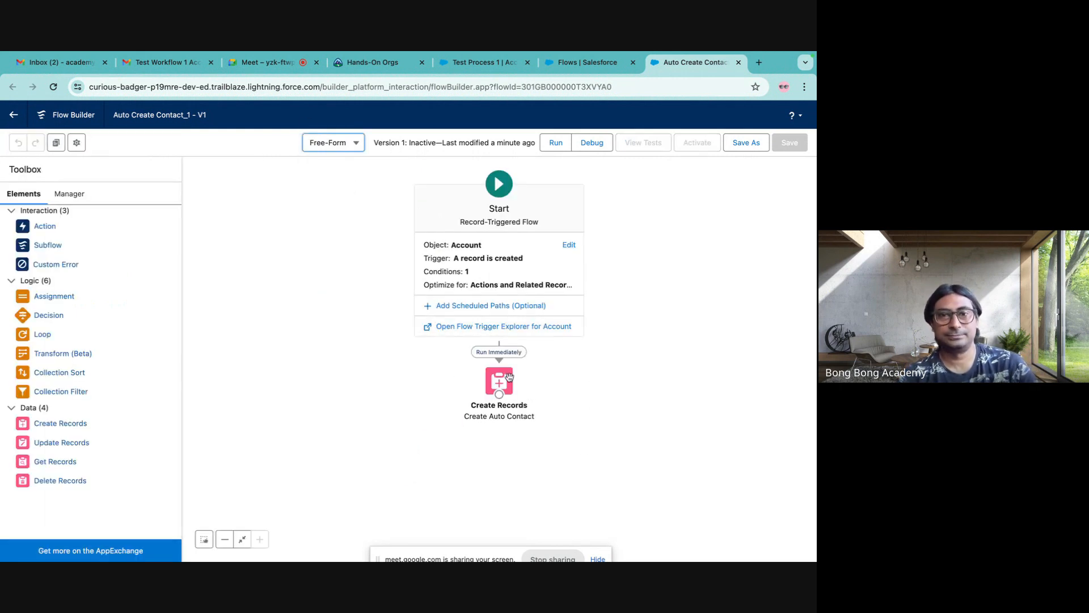
{"action": "left_click", "coordinate": [402, 388]}
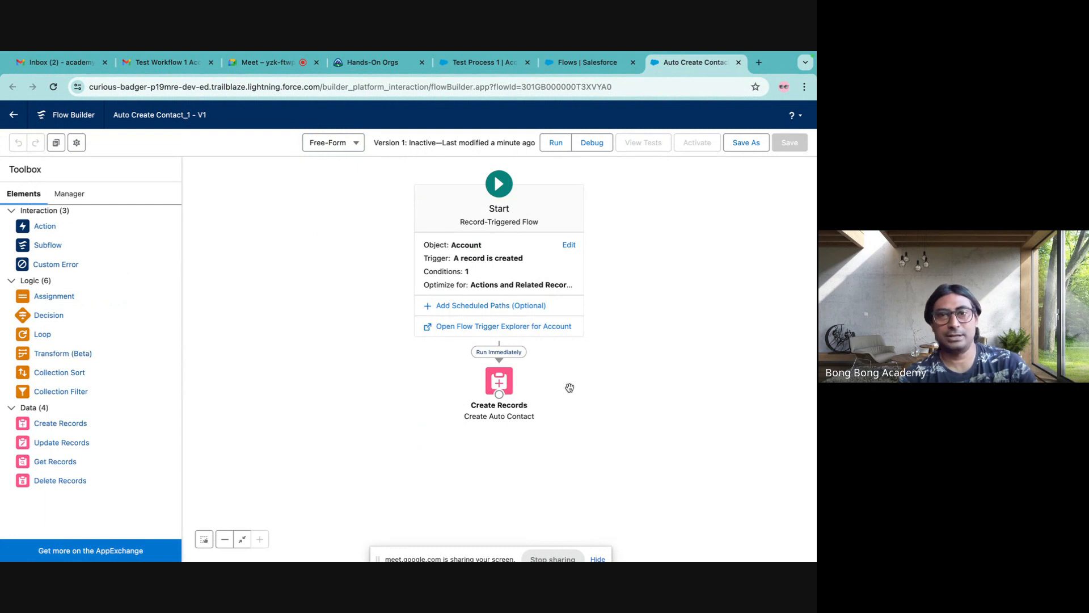
{"action": "left_click_drag", "start_coordinate": [498, 387], "coordinate": [497, 433]}
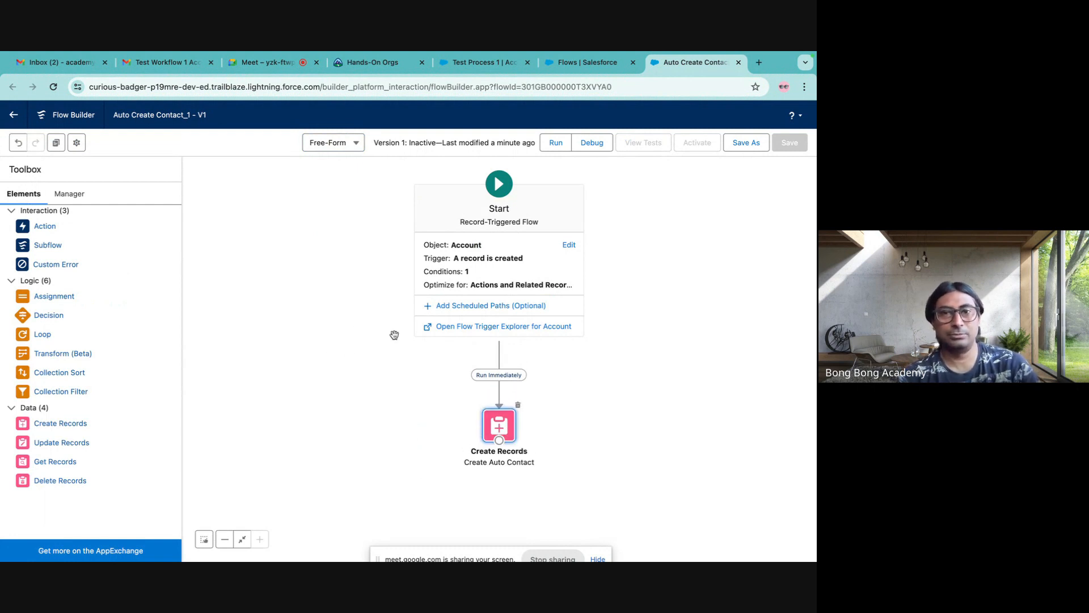
- Try to switch the canvas back to Auto-Layout, and dismiss the change to keep the element positions
{"action": "left_click", "coordinate": [357, 145]}
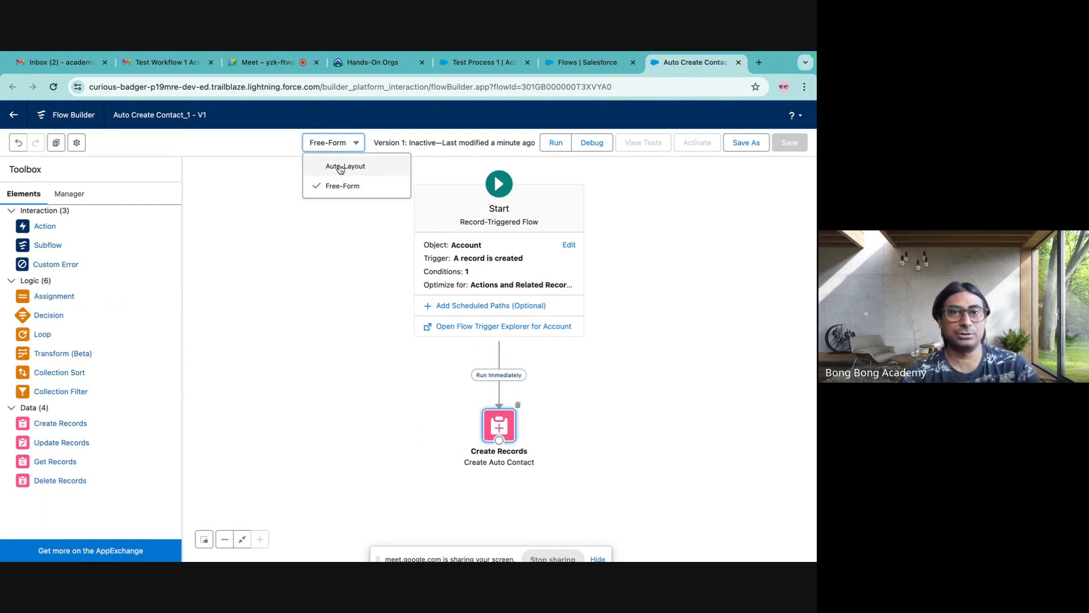
{"action": "left_click", "coordinate": [338, 164]}
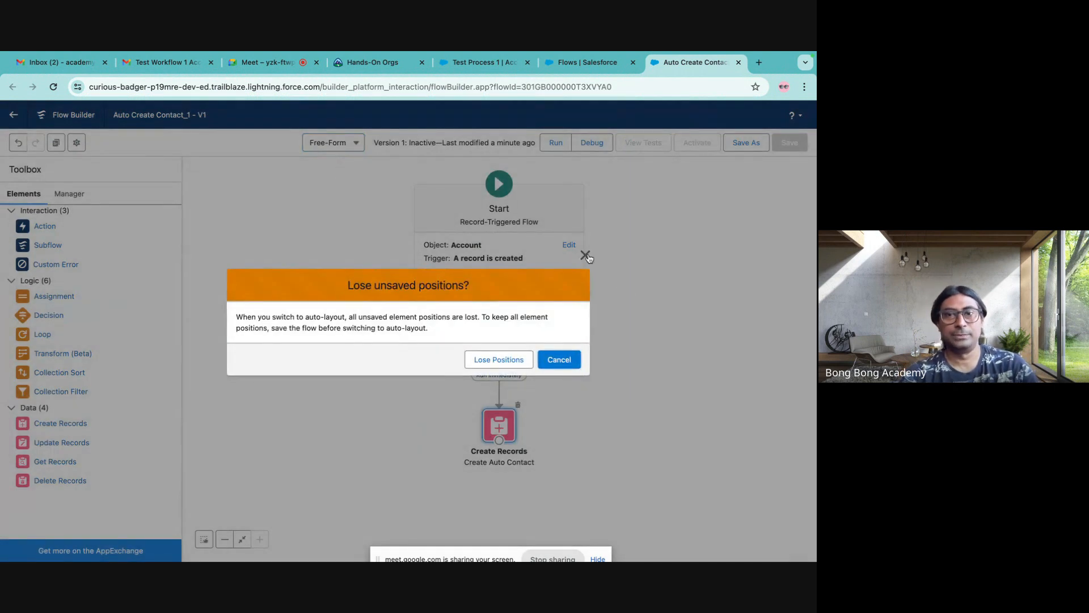
{"action": "left_click", "coordinate": [586, 256]}
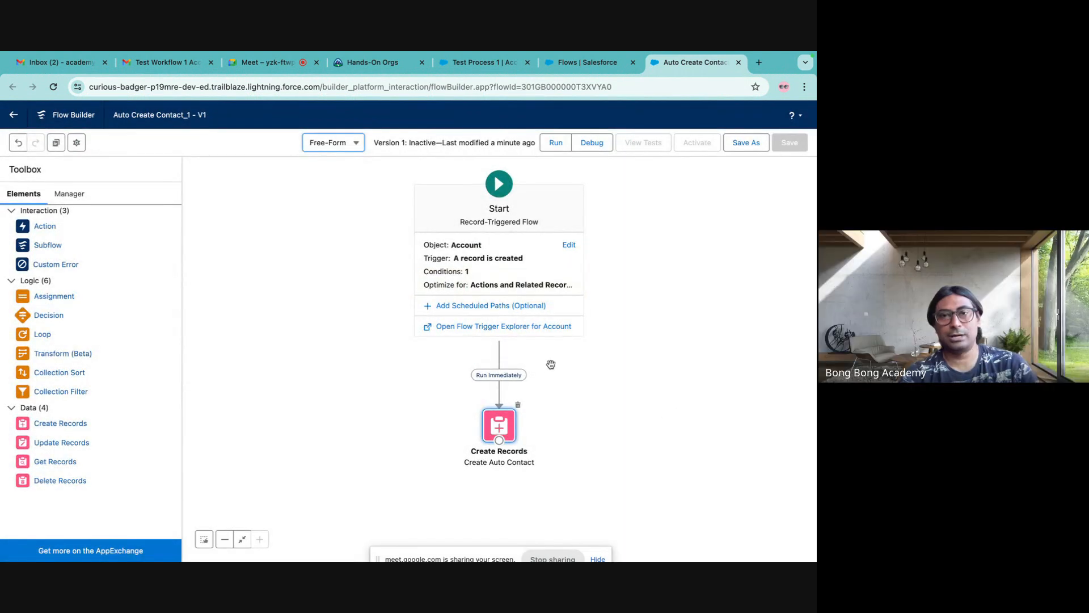
- Examine the object and trigger settings of the Start element, and close the flow without saving
{"action": "double_click", "coordinate": [491, 268]}
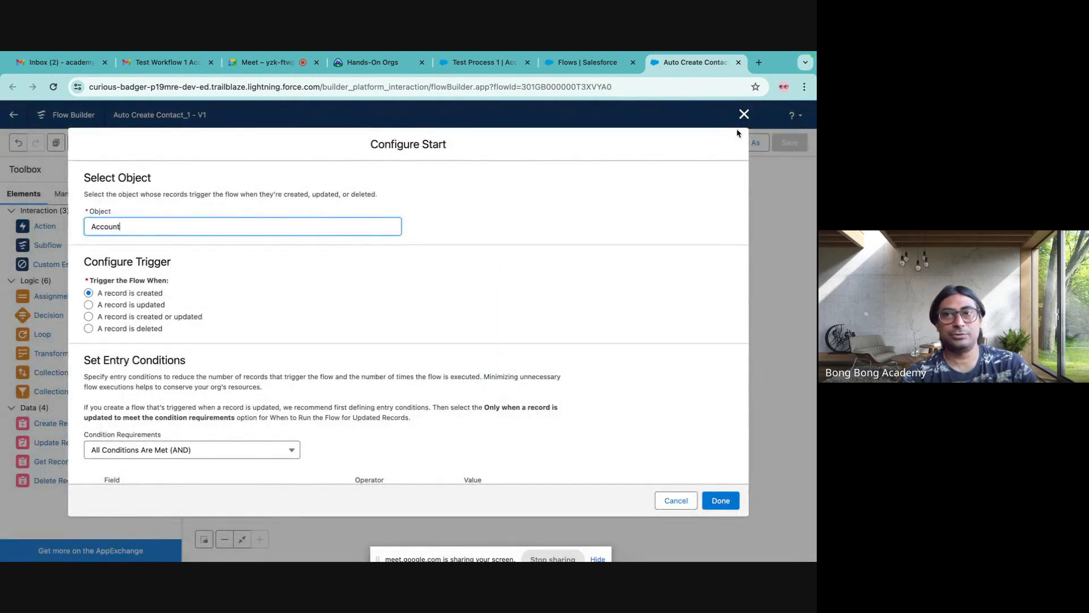
{"action": "left_click", "coordinate": [744, 114]}
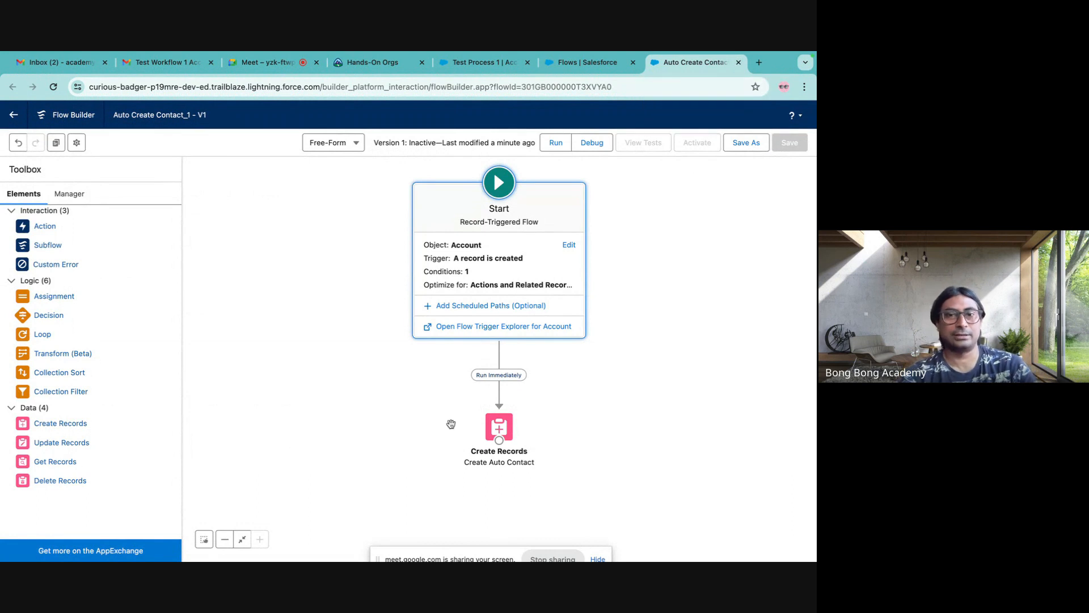
{"action": "left_click", "coordinate": [738, 61]}
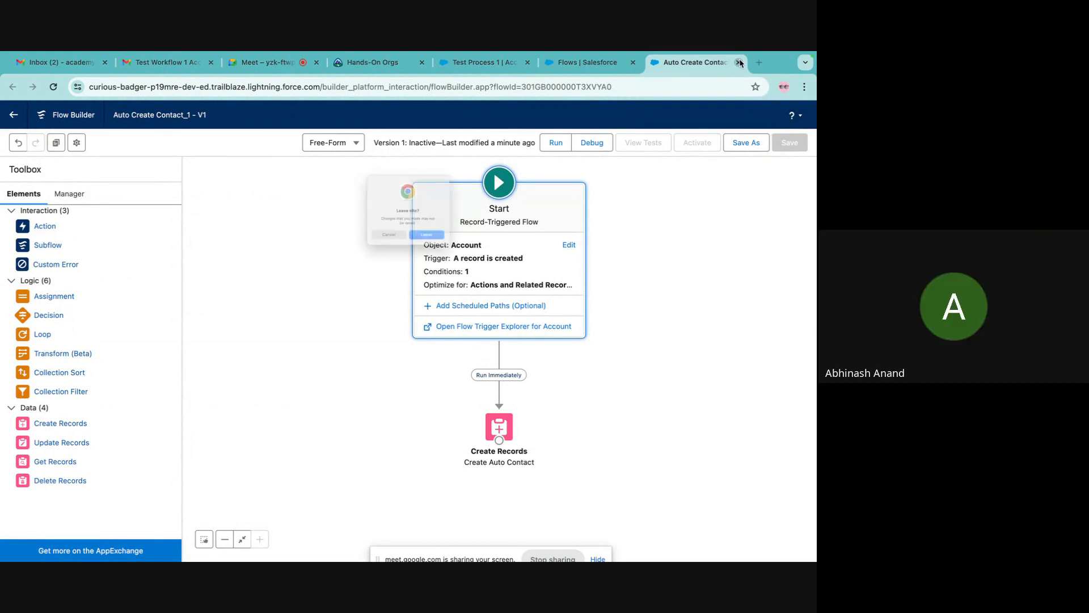
{"action": "left_click", "coordinate": [448, 256]}
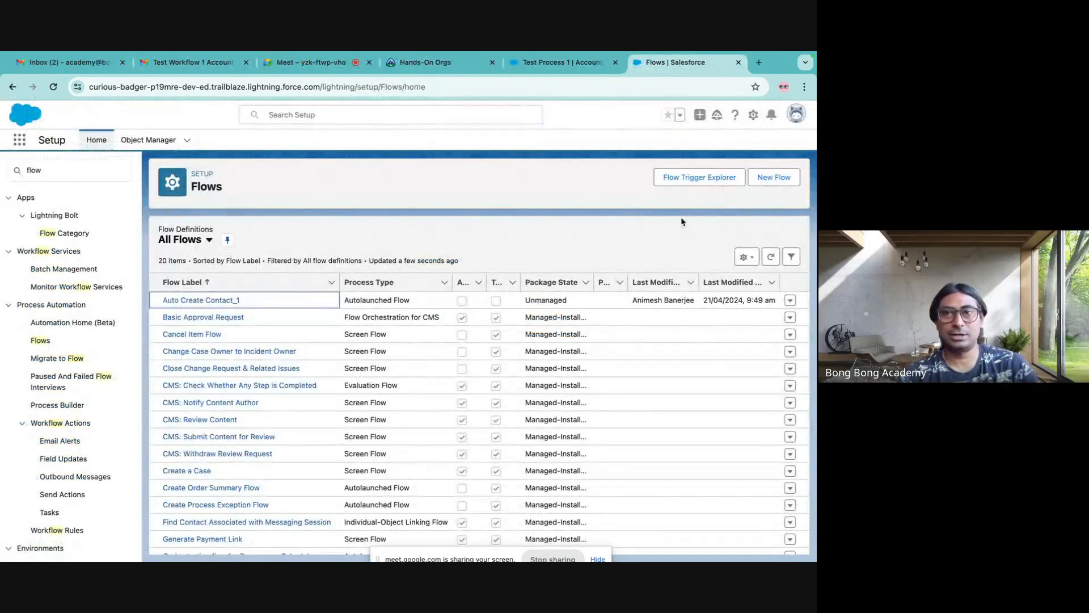
- Create a new Record-Triggered Flow from the Flows page
{"action": "left_click", "coordinate": [766, 177]}
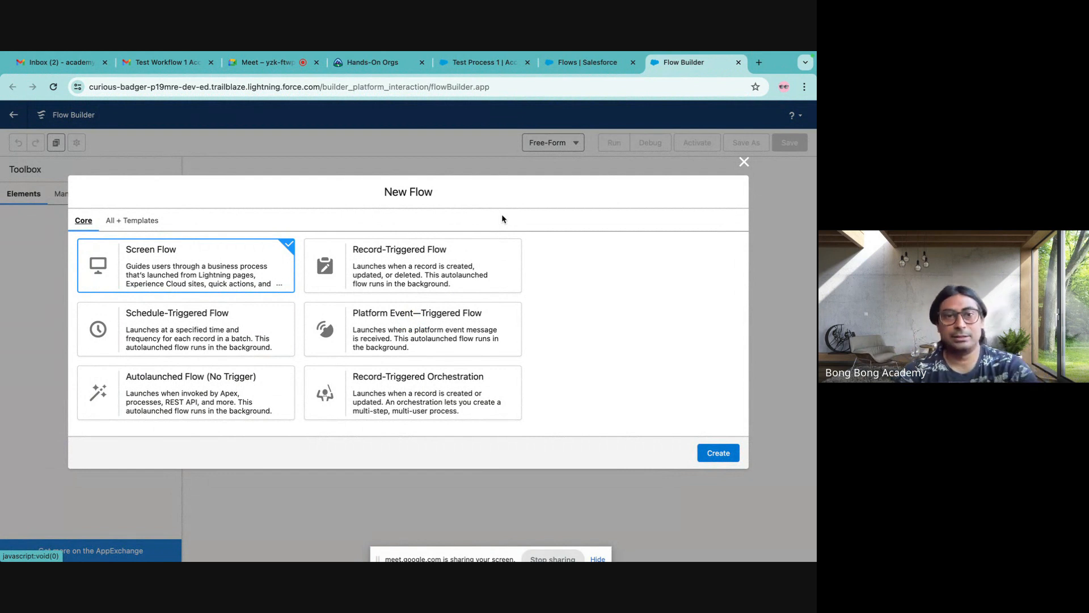
{"action": "left_click", "coordinate": [388, 278]}
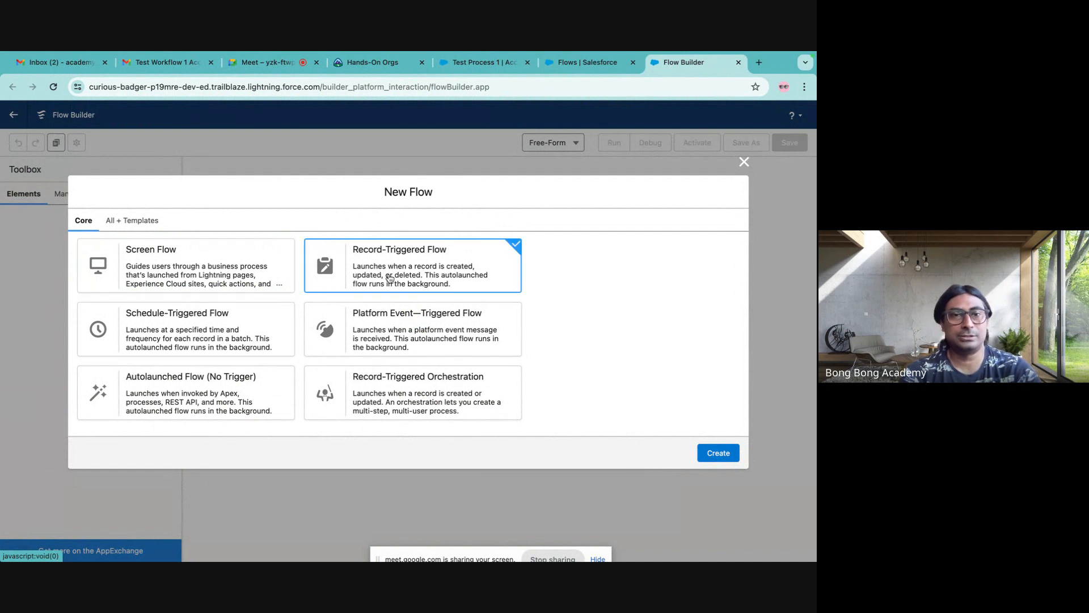
{"action": "left_click", "coordinate": [254, 317]}
{"action": "left_click", "coordinate": [223, 267]}
{"action": "left_click", "coordinate": [354, 261]}
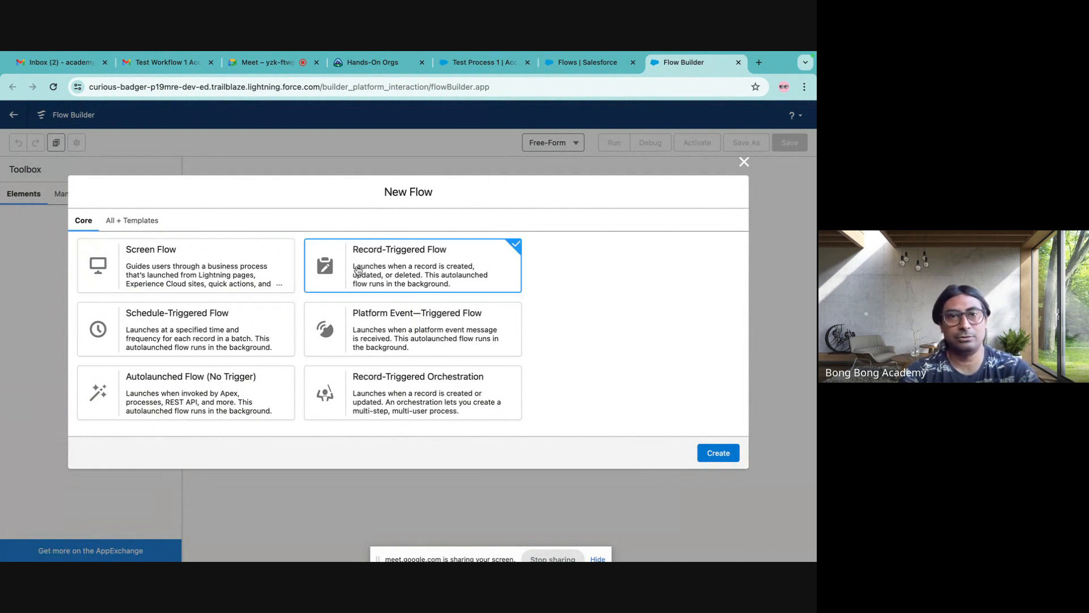
{"action": "left_click", "coordinate": [242, 311]}
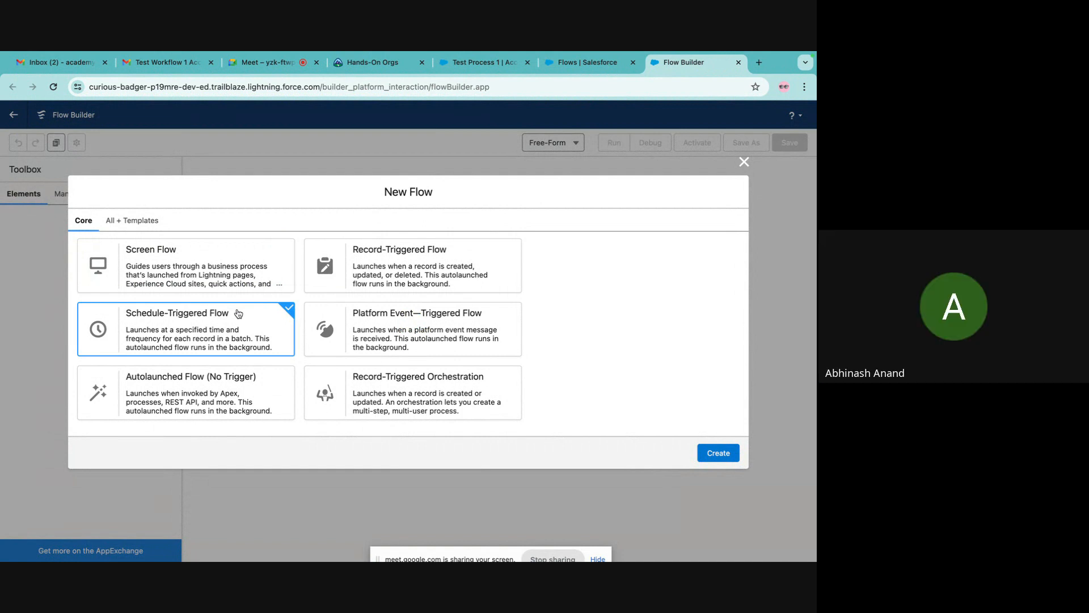
{"action": "left_click", "coordinate": [411, 284]}
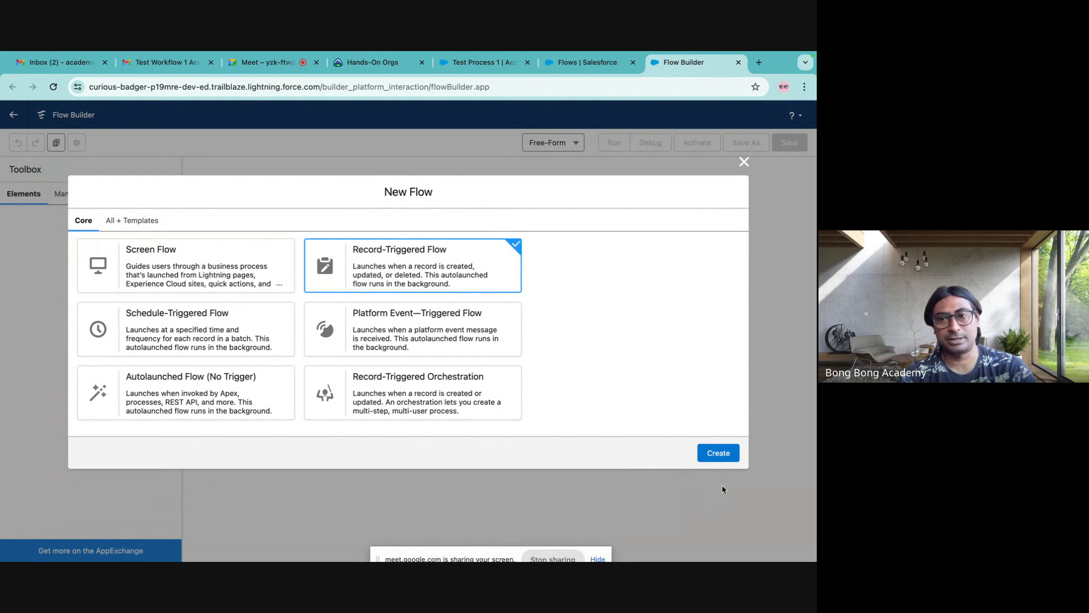
{"action": "mouse_move", "coordinate": [674, 54]}
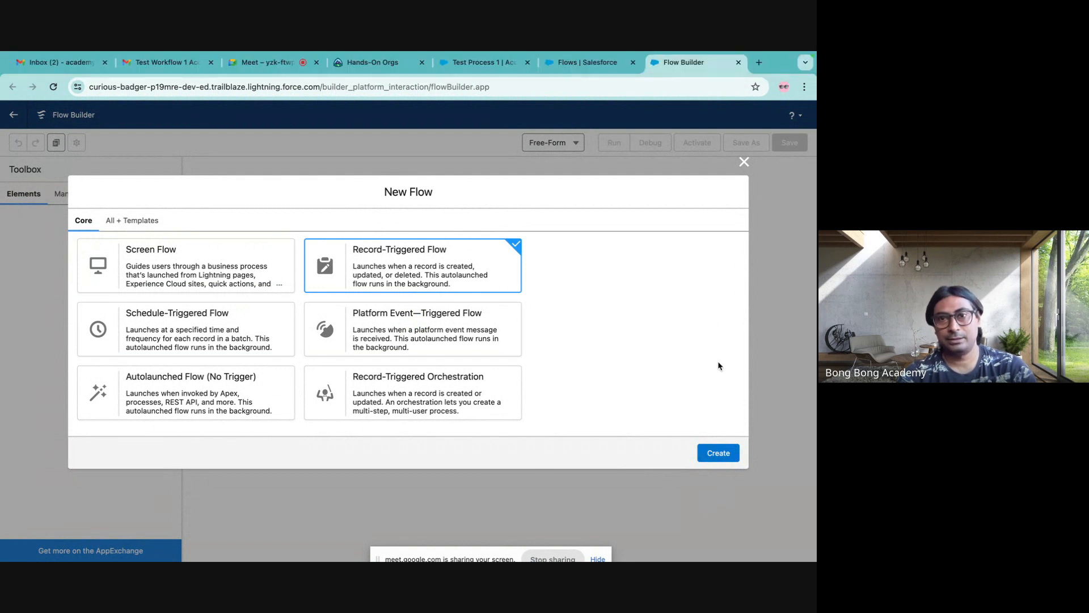
{"action": "left_click", "coordinate": [717, 453]}
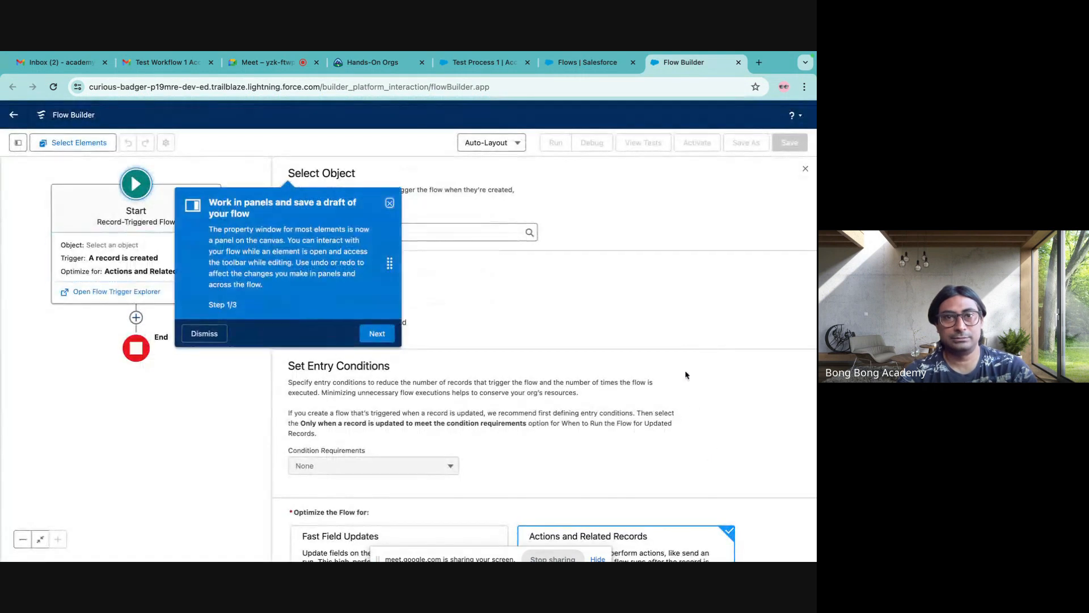
- Get past the panel introduction in the new flow and switch its canvas to Free-Form
{"action": "left_click", "coordinate": [386, 336]}
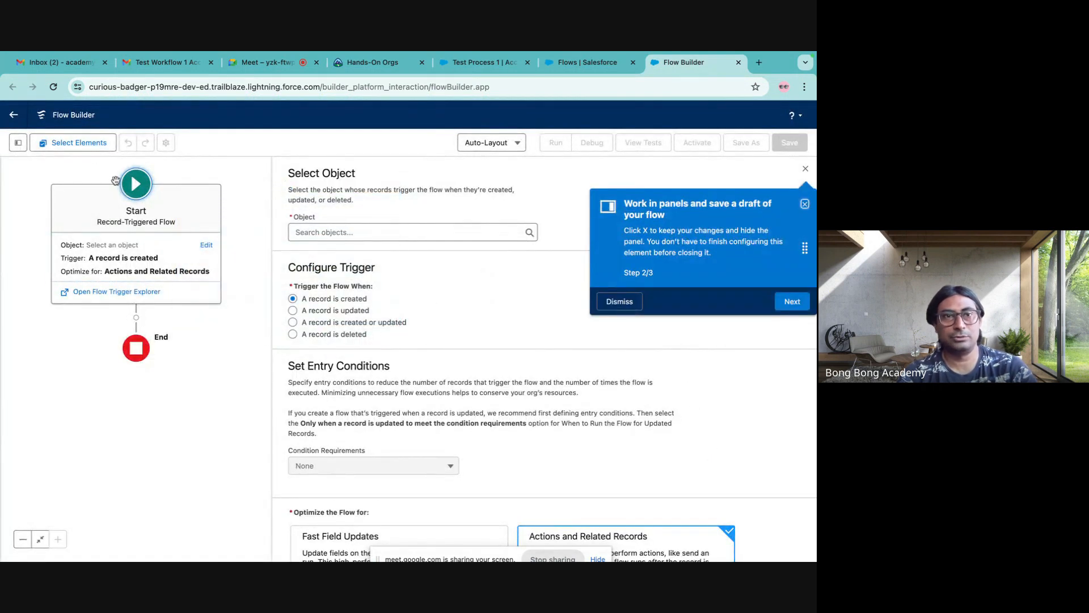
{"action": "left_click", "coordinate": [804, 169]}
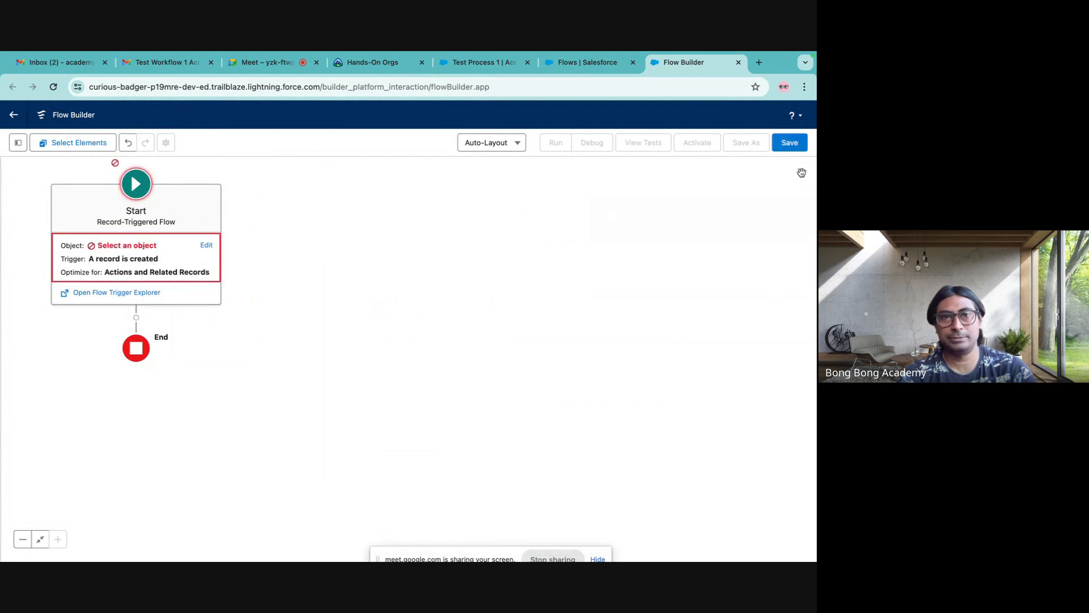
{"action": "left_click", "coordinate": [136, 260]}
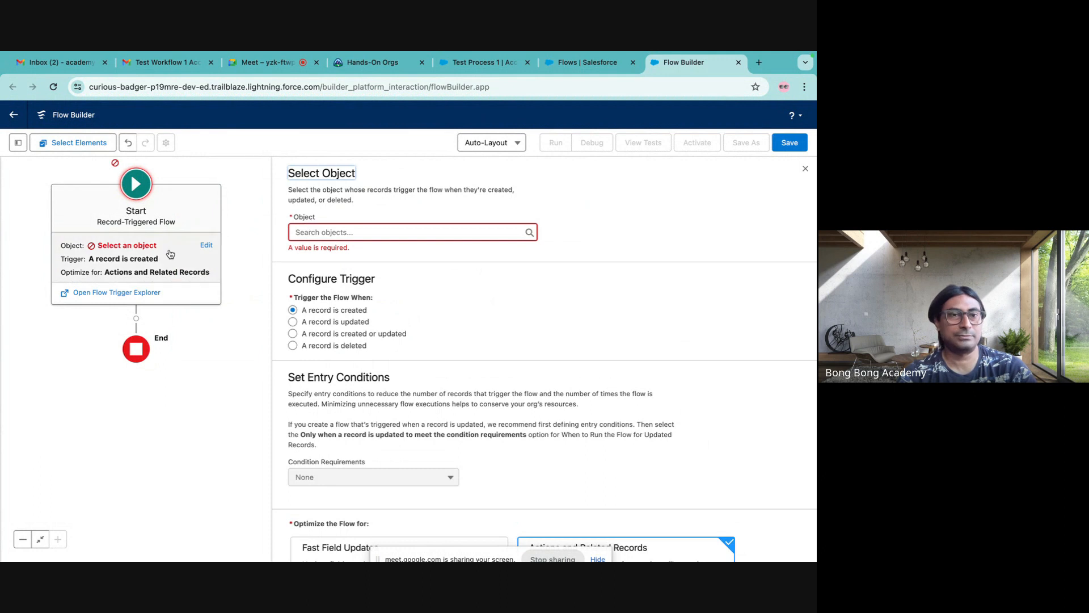
{"action": "left_click", "coordinate": [502, 146]}
{"action": "left_click", "coordinate": [498, 184]}
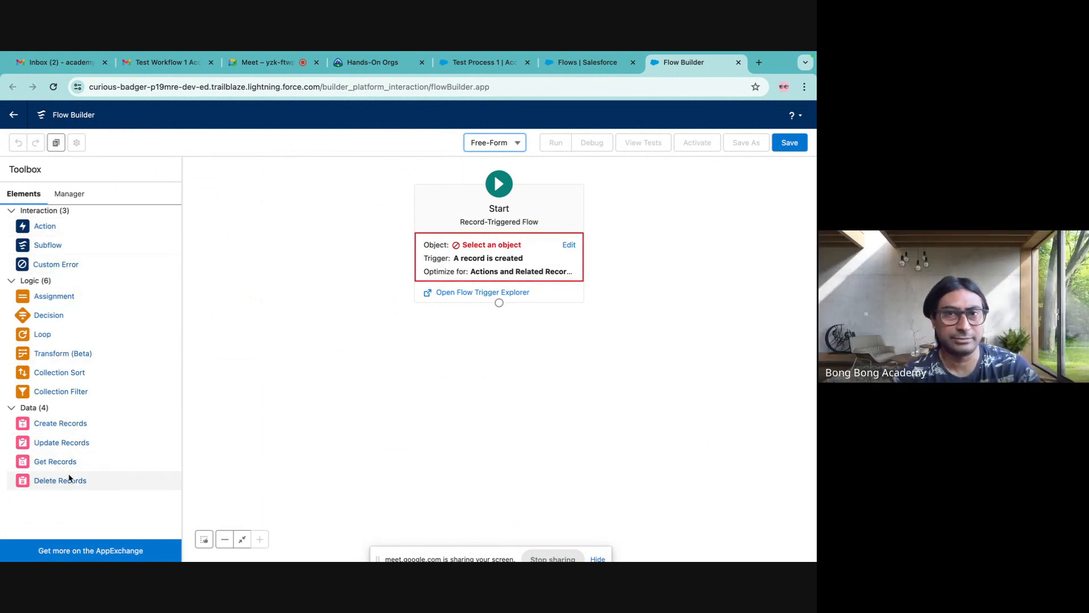
- Configure the Start element with Account as the triggering object, keeping the trigger on record creation
{"action": "left_click", "coordinate": [465, 266]}
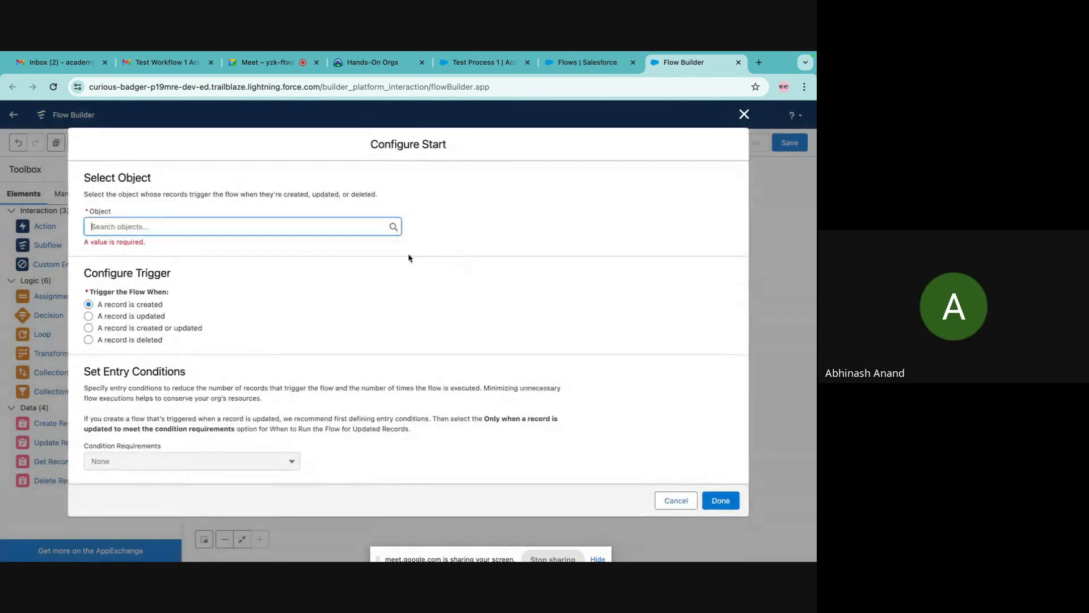
{"action": "left_click", "coordinate": [223, 223]}
{"action": "left_click", "coordinate": [185, 264]}
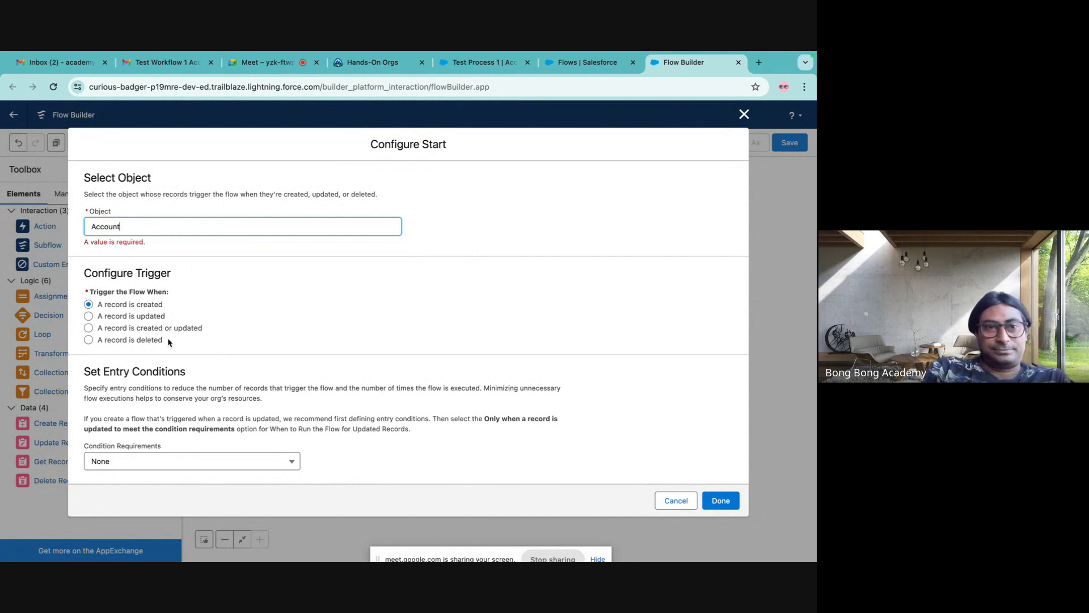
{"action": "left_click", "coordinate": [410, 342]}
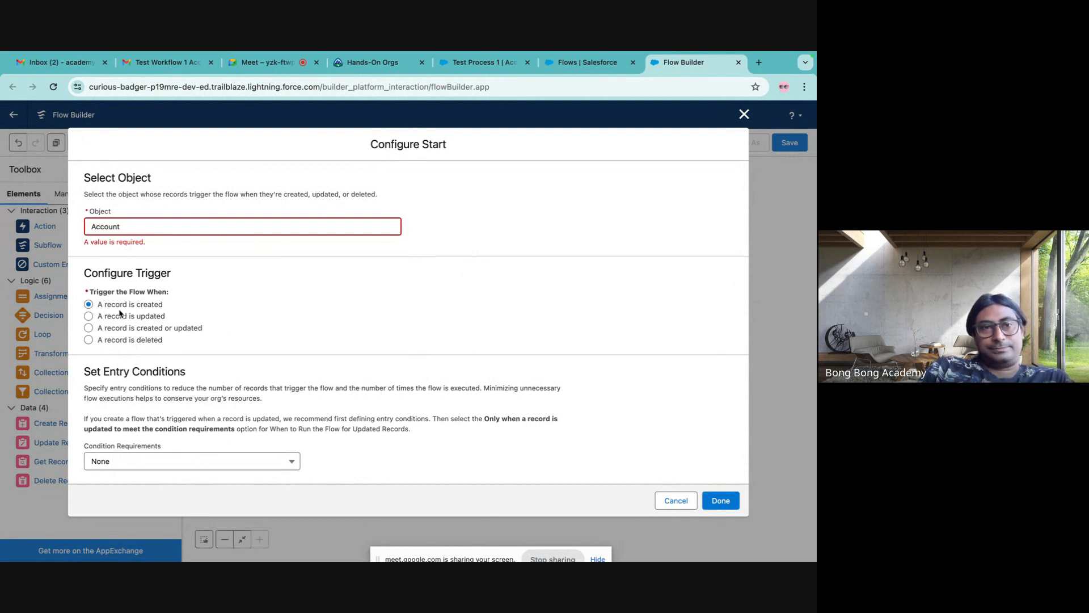
{"action": "left_click_drag", "start_coordinate": [102, 309], "coordinate": [224, 309]}
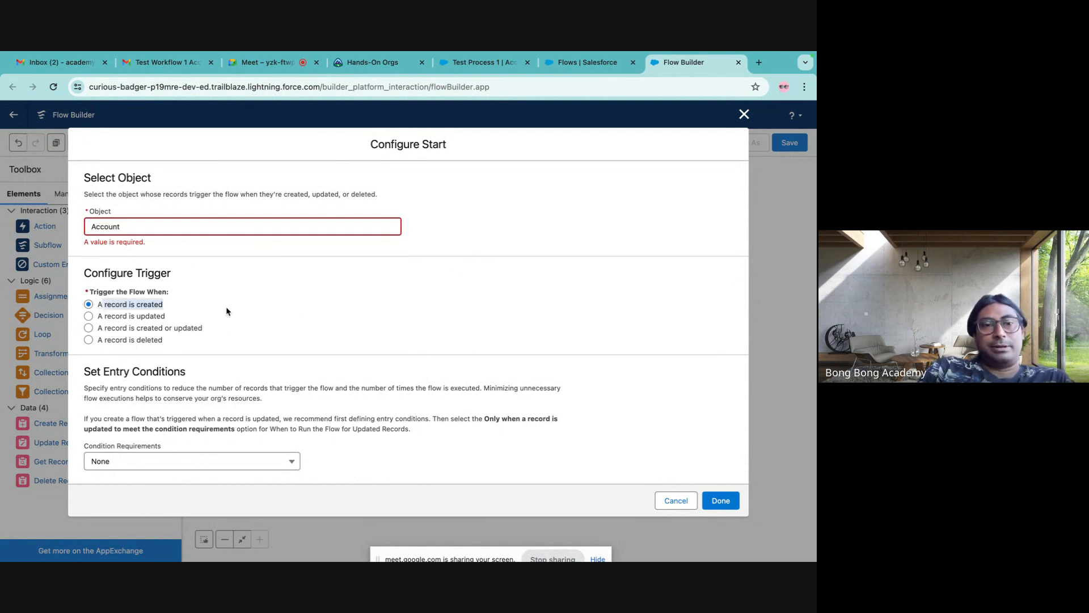
- Set the entry conditions to All Conditions Are Met (AND), requiring the Active__c field to equal Yes
{"action": "scroll", "coordinate": [227, 311], "scroll_direction": "down", "scroll_amount": 3}
{"action": "left_click", "coordinate": [168, 344]}
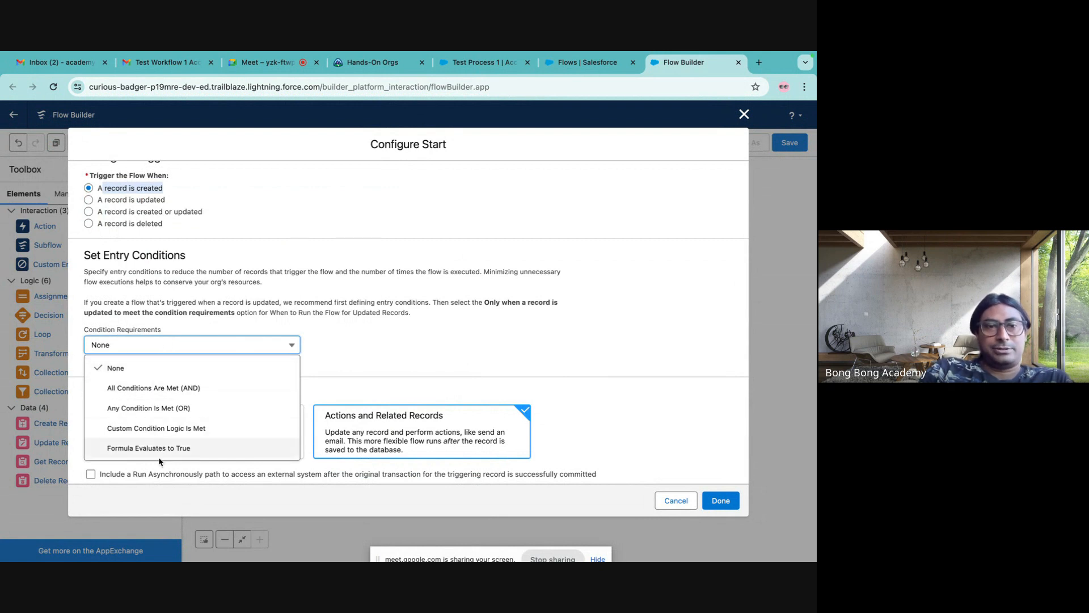
{"action": "left_click", "coordinate": [149, 391]}
{"action": "left_click", "coordinate": [165, 390]}
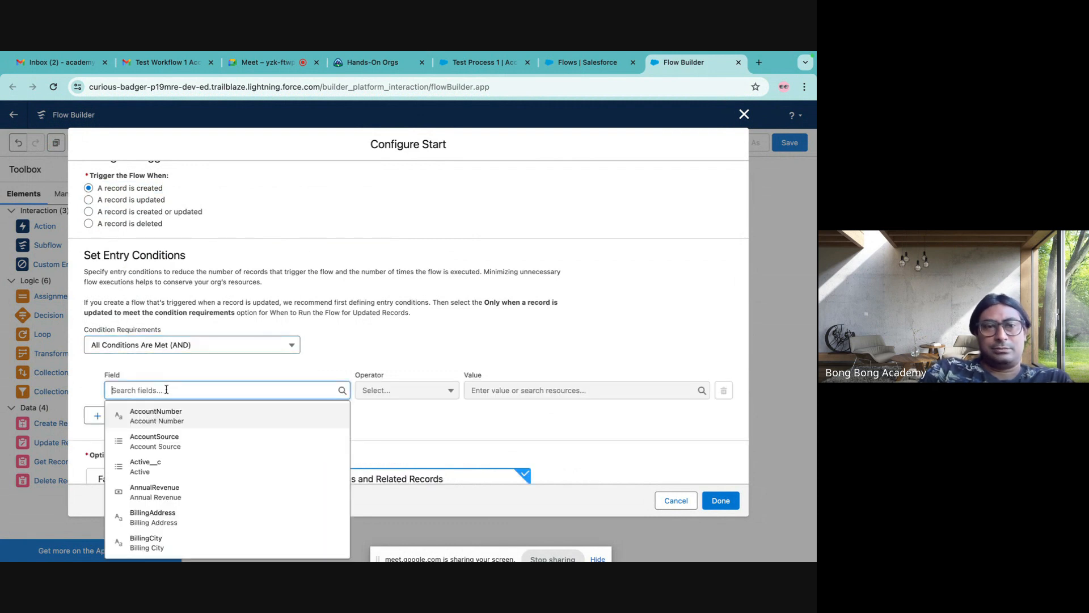
{"action": "left_click", "coordinate": [147, 463]}
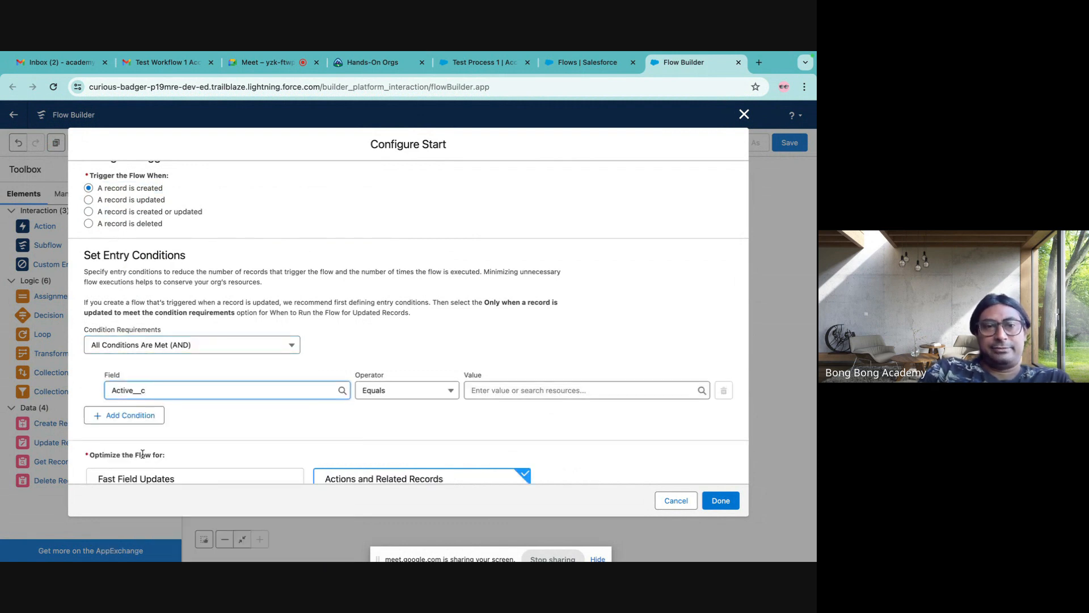
{"action": "left_click", "coordinate": [497, 389]}
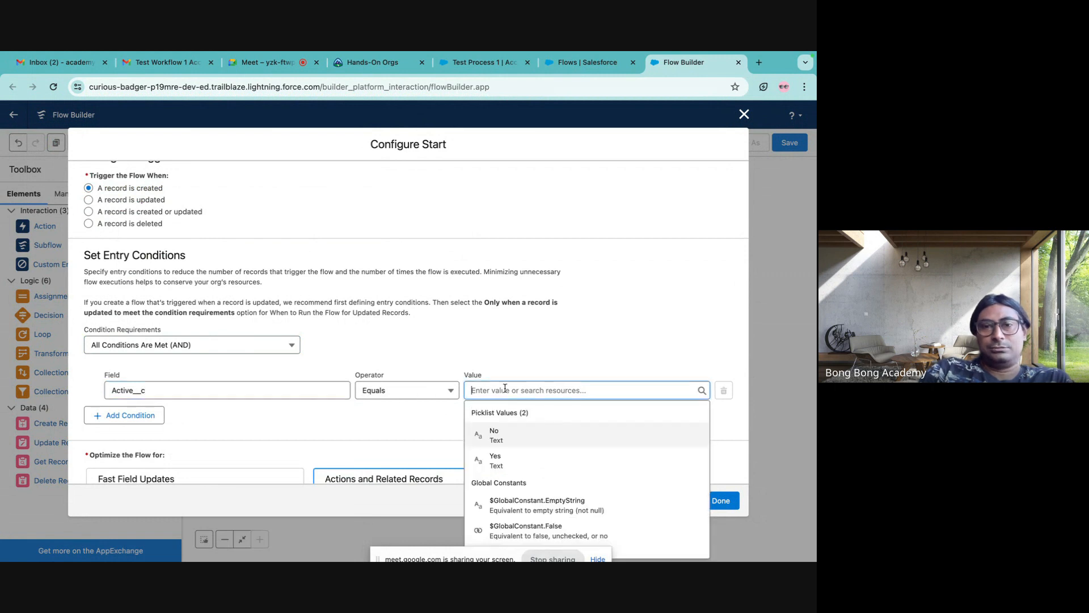
{"action": "left_click", "coordinate": [495, 460]}
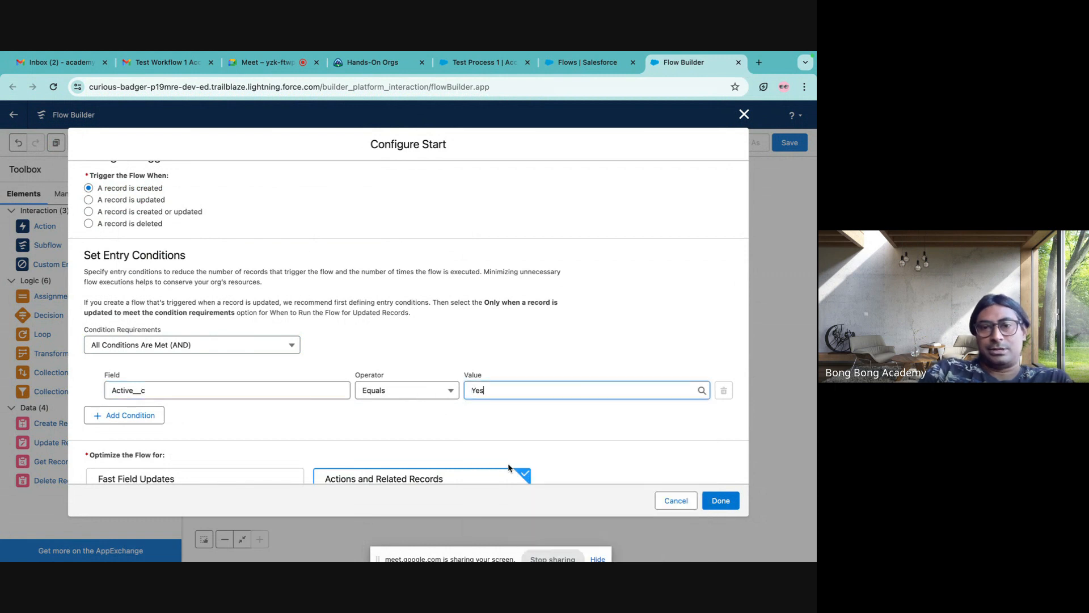
{"action": "scroll", "coordinate": [487, 328], "scroll_direction": "down", "scroll_amount": 2}
{"action": "left_click", "coordinate": [496, 319]}
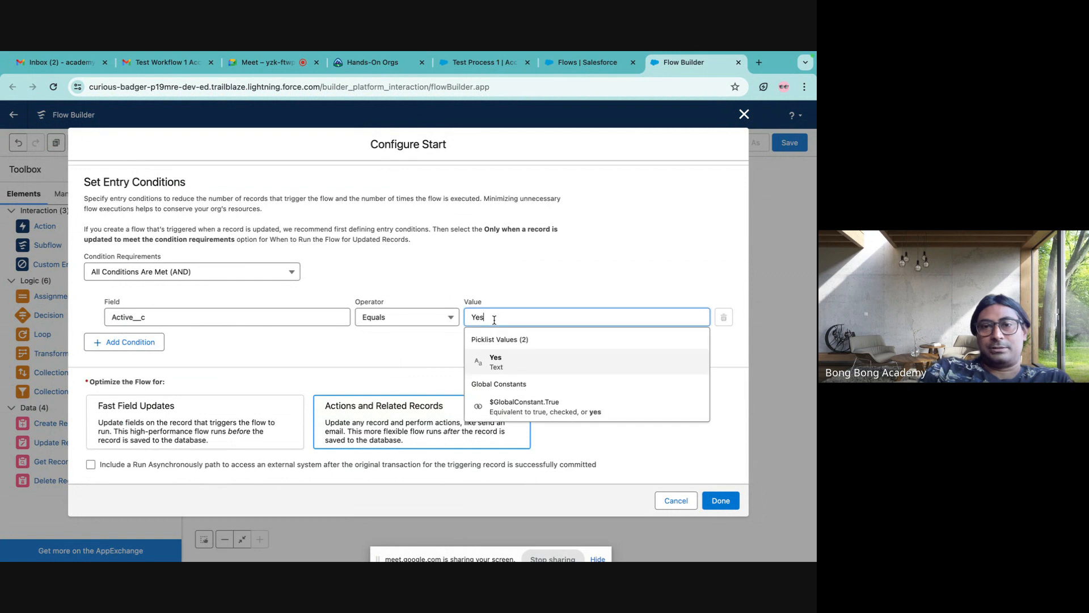
{"action": "left_click", "coordinate": [497, 359]}
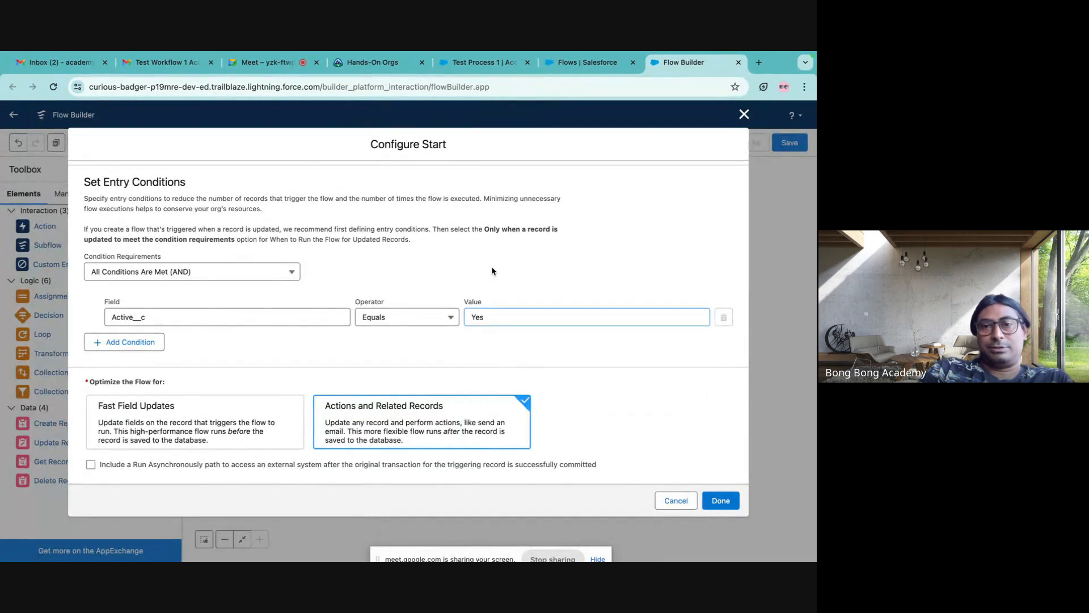
- Examine the operators and Account fields available for the entry condition, and reselect Active__c with the value Yes
{"action": "left_click", "coordinate": [400, 323]}
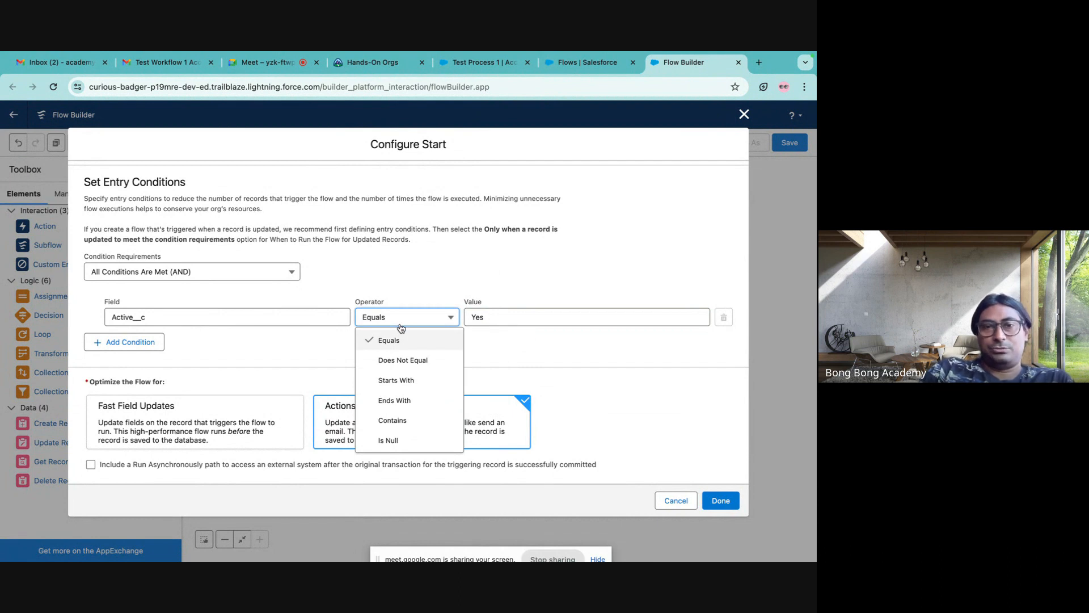
{"action": "left_click", "coordinate": [387, 277]}
{"action": "left_click", "coordinate": [271, 322]}
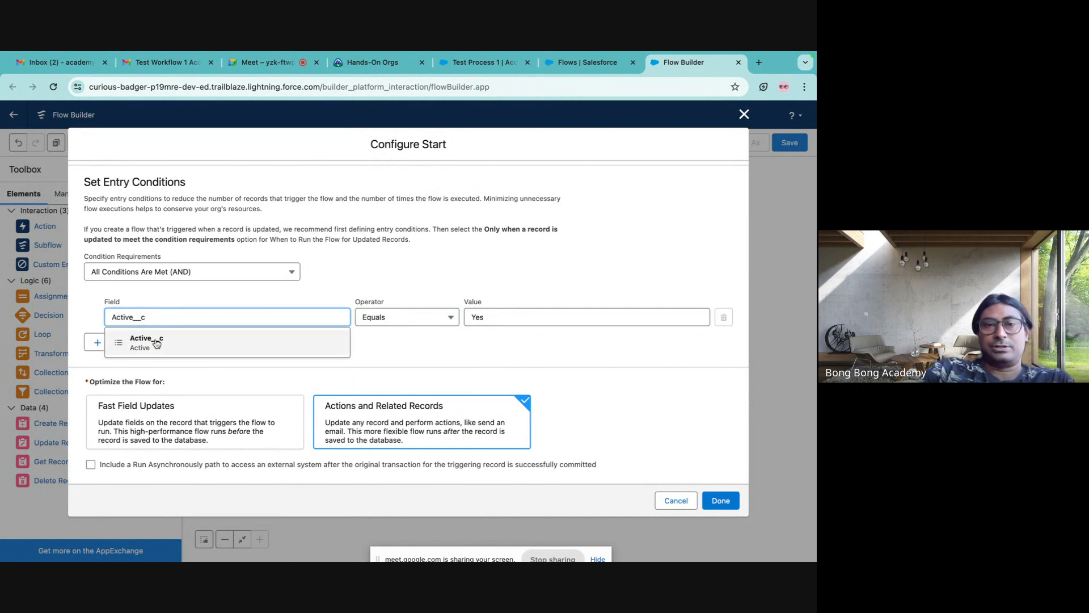
{"action": "key", "text": "BackSpace"}
{"action": "key", "text": "BackSpace"}
{"action": "key", "text": "BackSpace"}
{"action": "key", "text": "BackSpace"}
{"action": "key", "text": "BackSpace"}
{"action": "key", "text": "BackSpace"}
{"action": "key", "text": "BackSpace"}
{"action": "key", "text": "BackSpace"}
{"action": "key", "text": "BackSpace"}
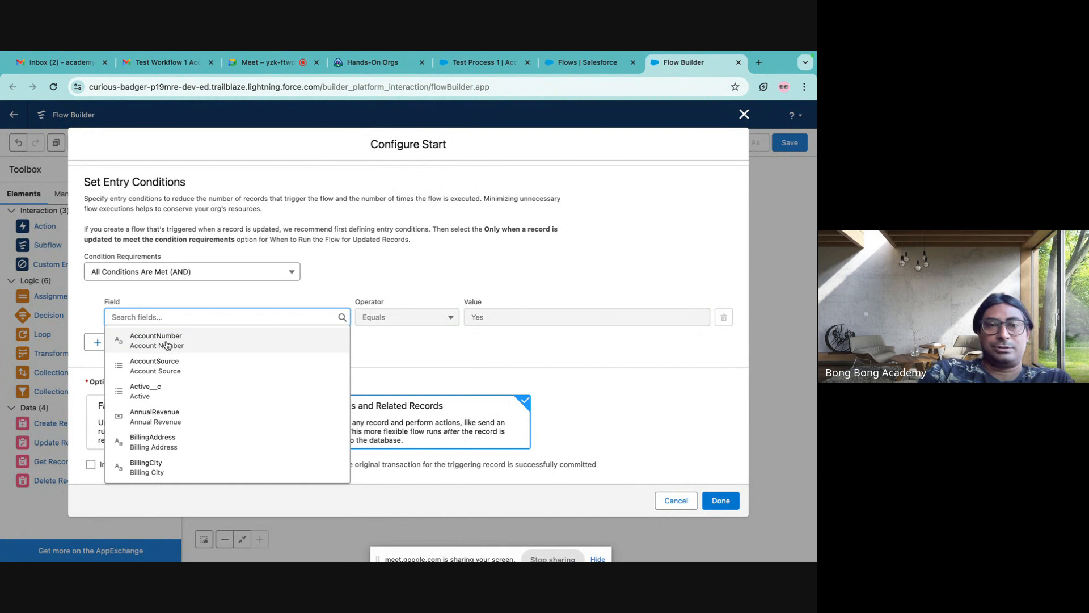
{"action": "scroll", "coordinate": [178, 385], "scroll_direction": "down", "scroll_amount": 10}
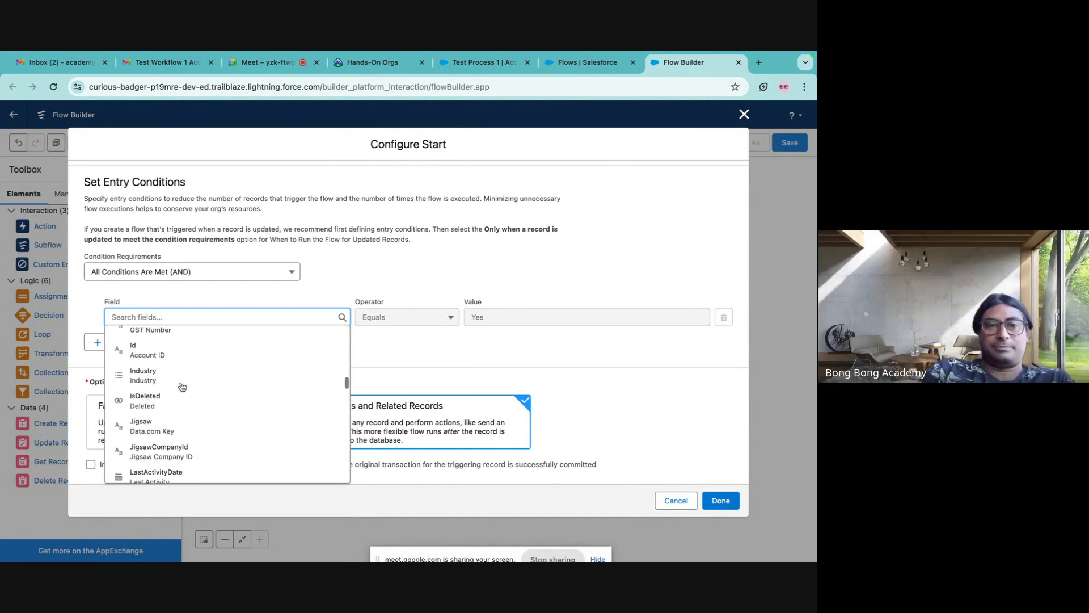
{"action": "scroll", "coordinate": [181, 387], "scroll_direction": "down", "scroll_amount": 15}
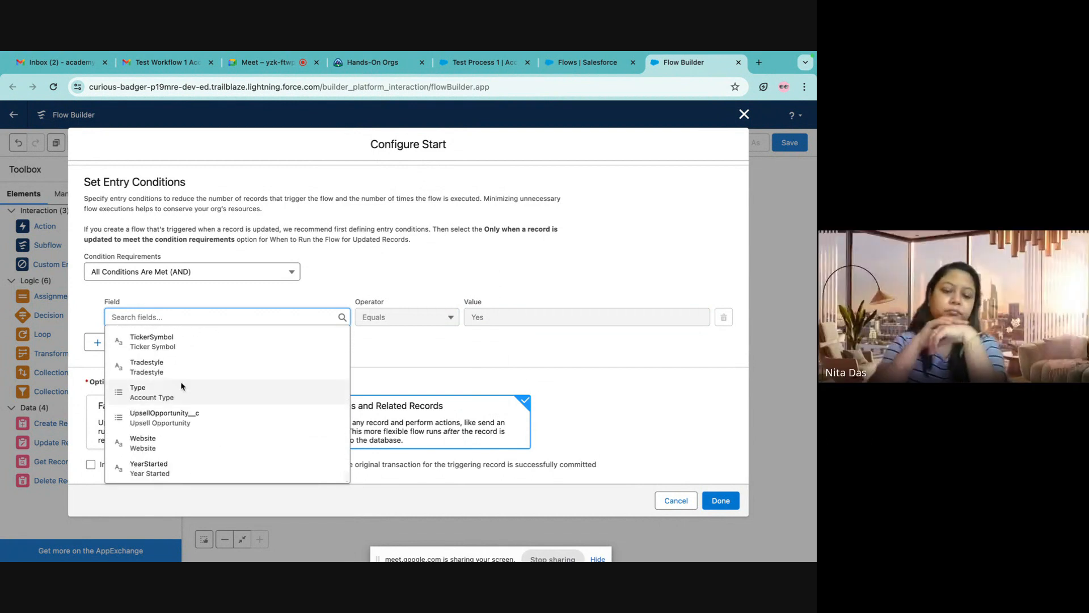
{"action": "scroll", "coordinate": [181, 384], "scroll_direction": "up", "scroll_amount": 20}
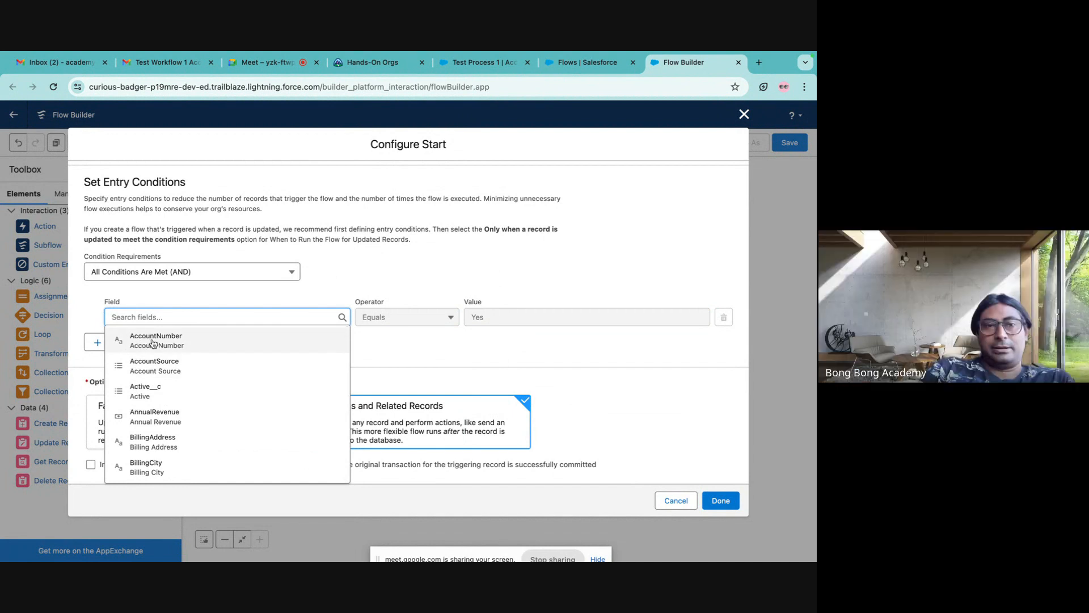
{"action": "left_click", "coordinate": [151, 402]}
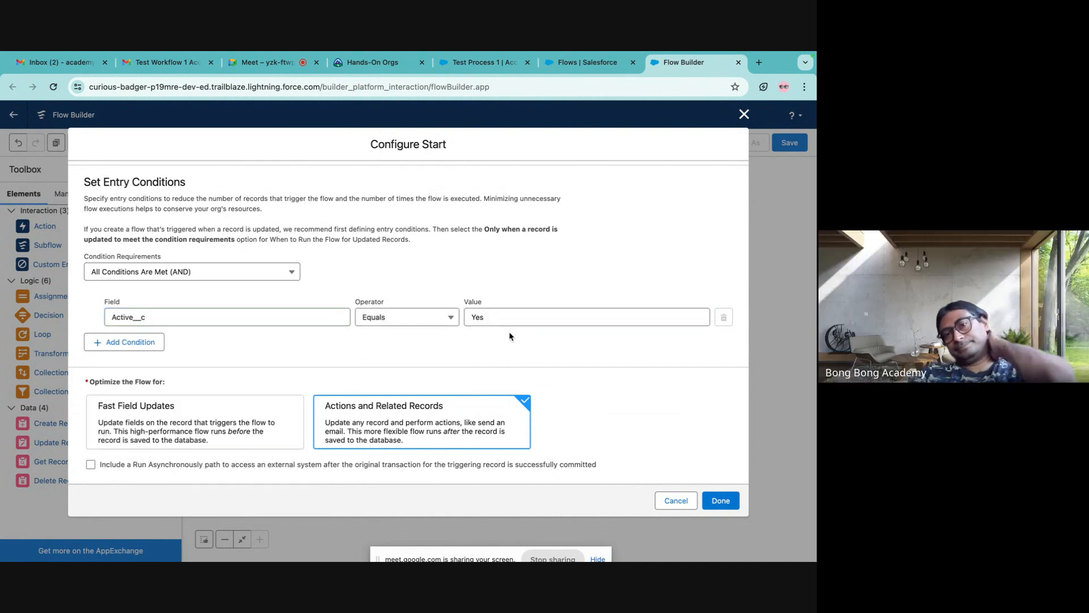
{"action": "left_click", "coordinate": [494, 323]}
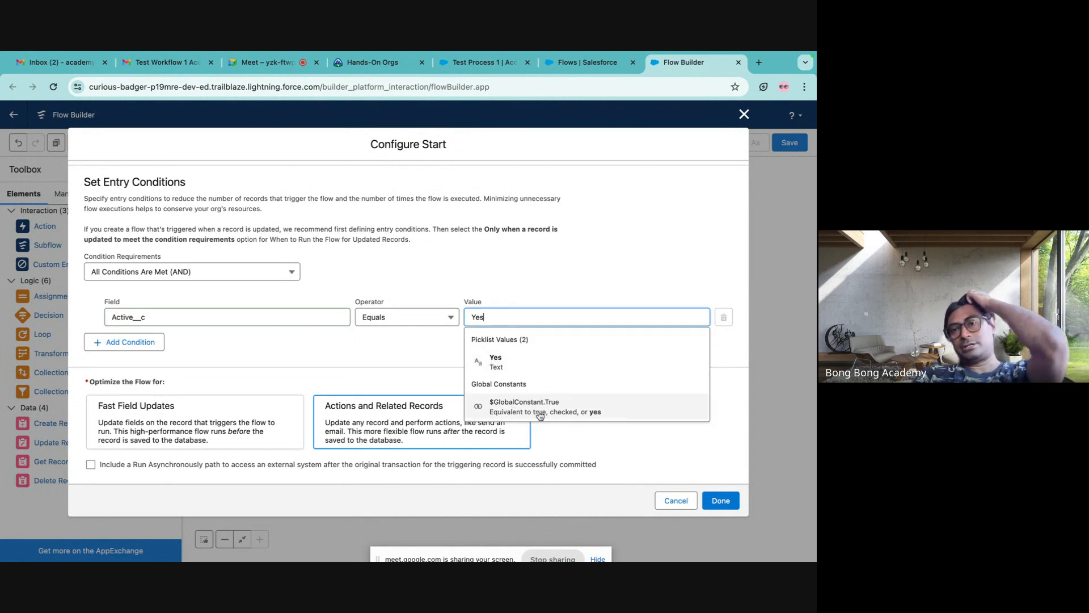
{"action": "left_click", "coordinate": [487, 371]}
{"action": "left_click", "coordinate": [415, 247]}
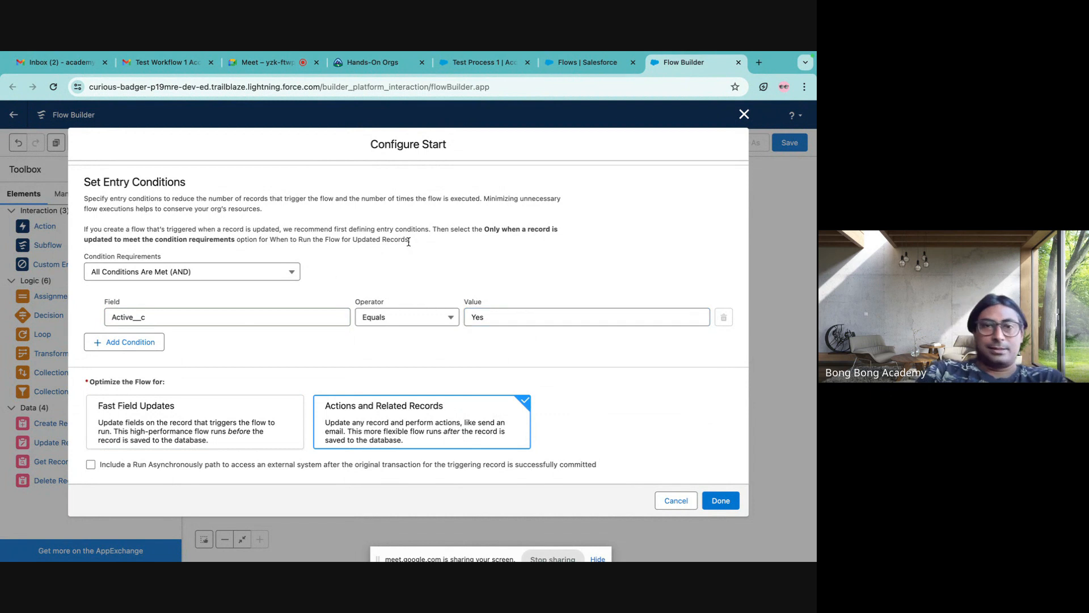
- Compare the Fast Field Updates and Actions and Related Records optimization options against the flow's trigger settings
{"action": "left_click", "coordinate": [183, 443]}
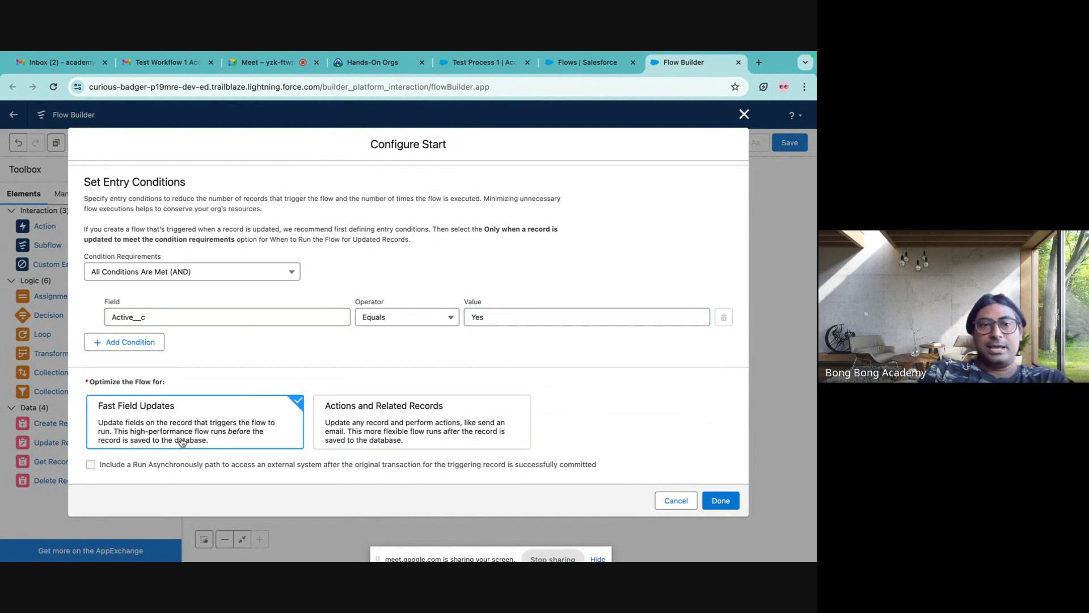
{"action": "left_click", "coordinate": [319, 436]}
{"action": "left_click", "coordinate": [242, 433]}
{"action": "left_click", "coordinate": [340, 431]}
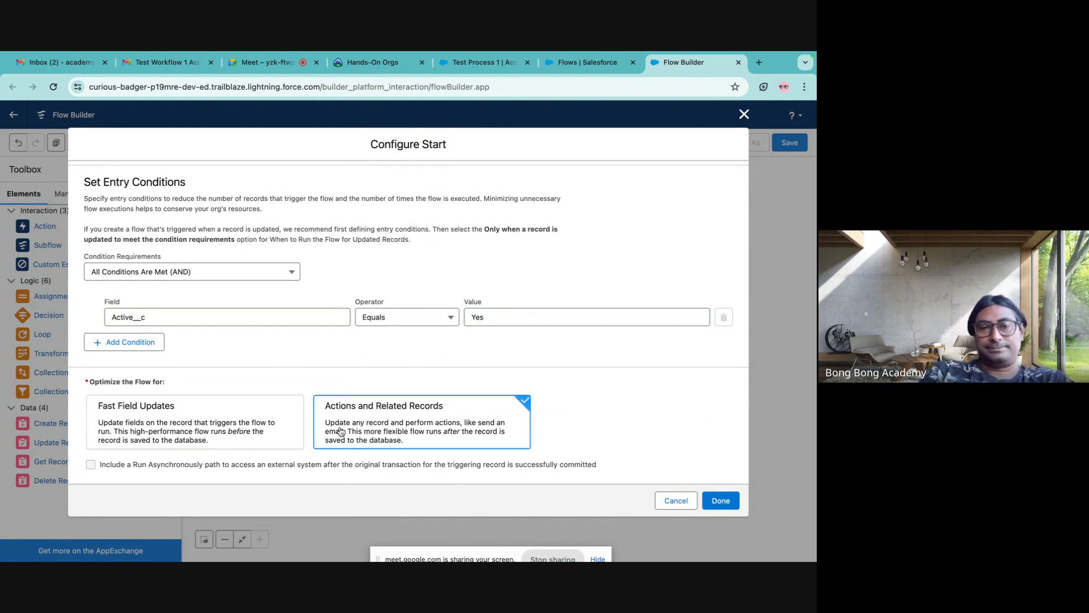
{"action": "left_click", "coordinate": [262, 426]}
{"action": "left_click", "coordinate": [350, 421]}
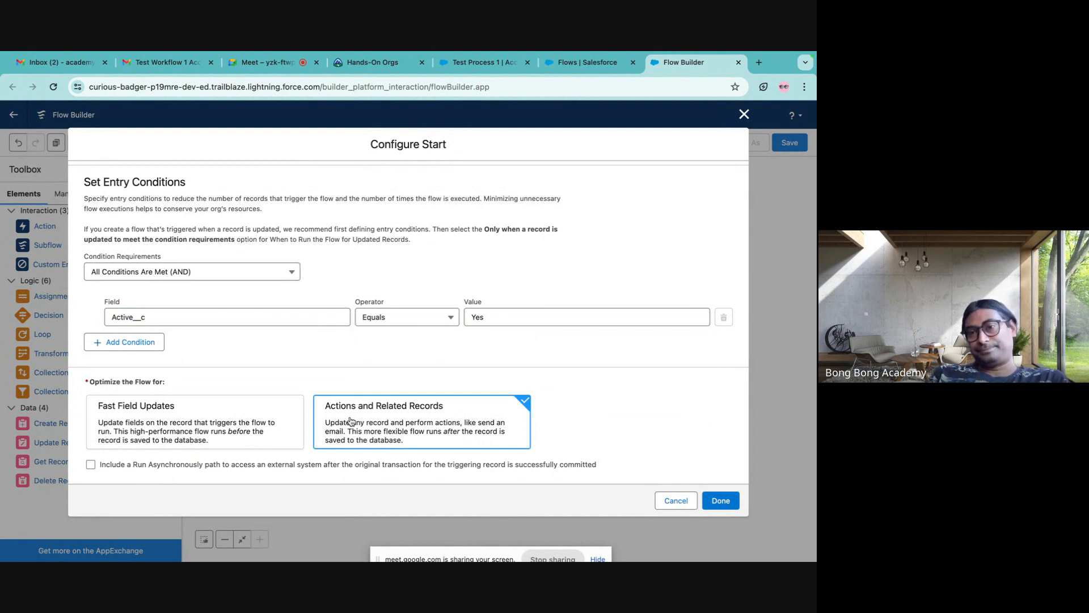
{"action": "left_click", "coordinate": [186, 437]}
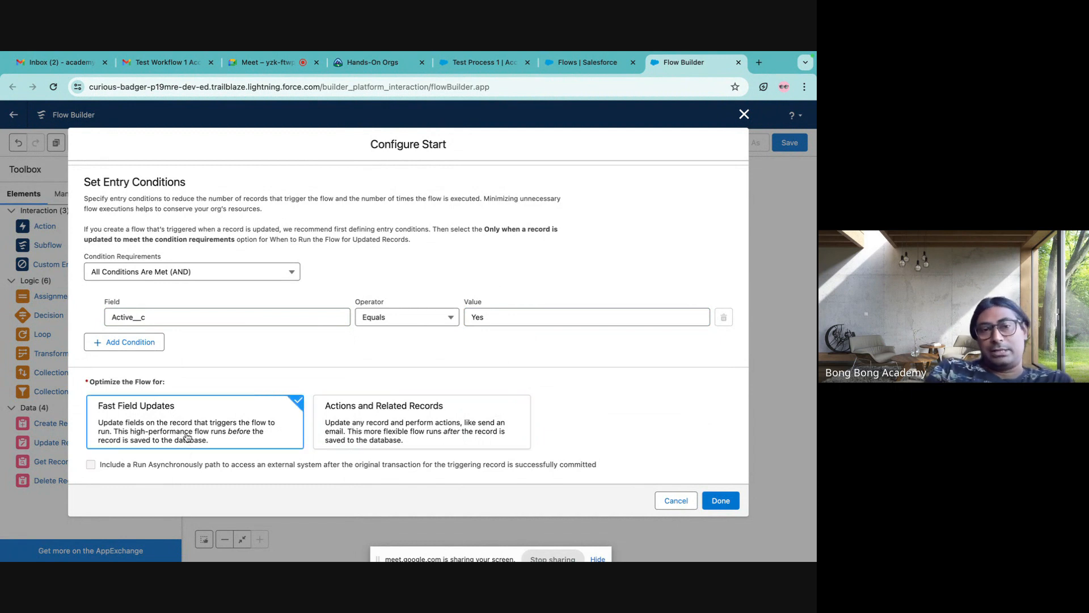
{"action": "left_click", "coordinate": [398, 437]}
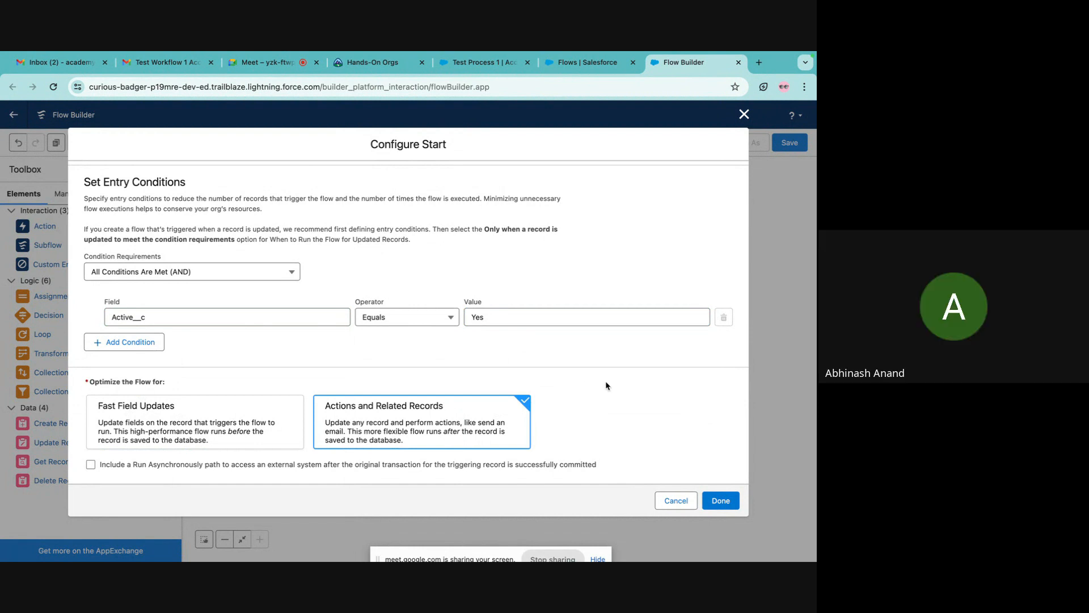
{"action": "left_click", "coordinate": [239, 435]}
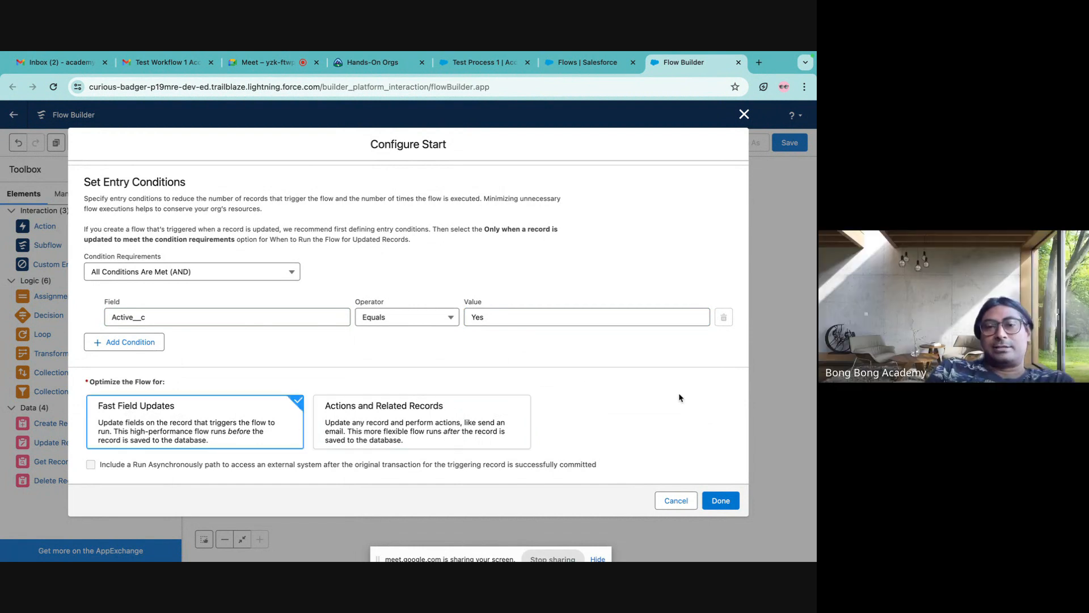
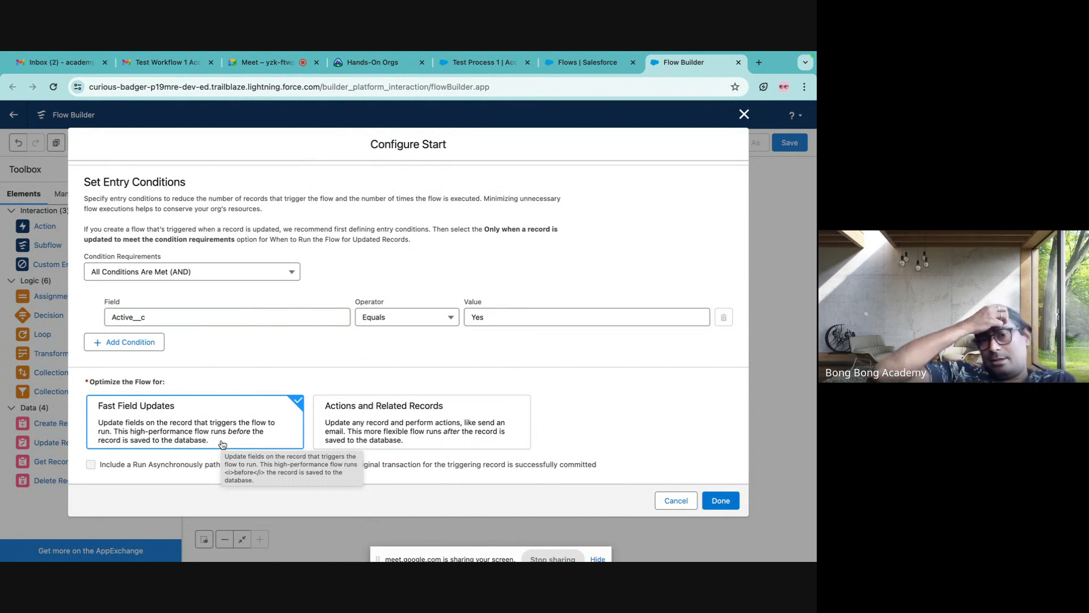
{"action": "left_click", "coordinate": [437, 437]}
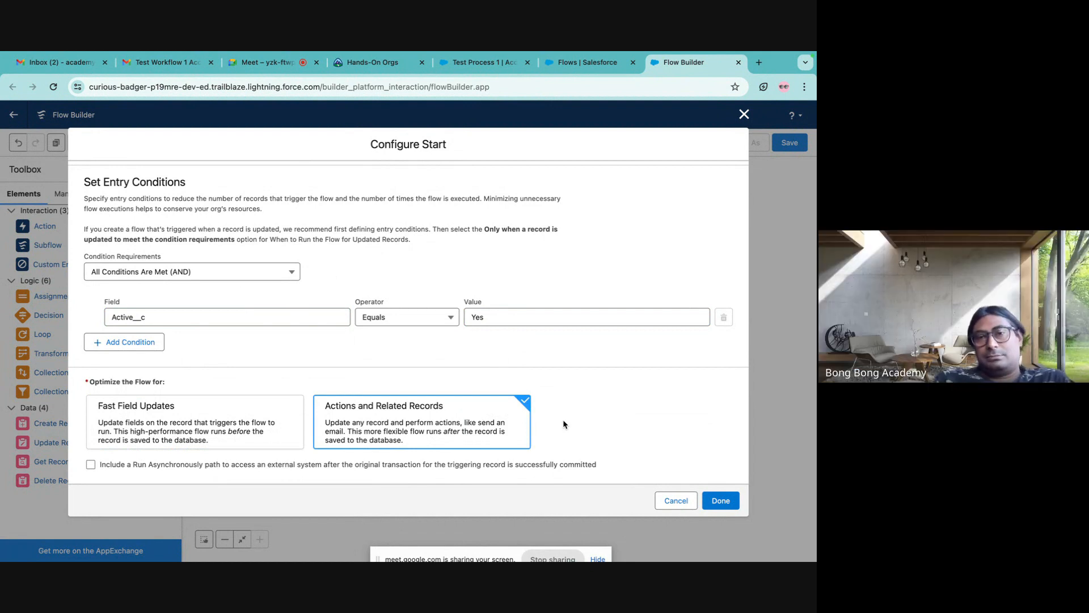
{"action": "scroll", "coordinate": [295, 367], "scroll_direction": "up", "scroll_amount": 3}
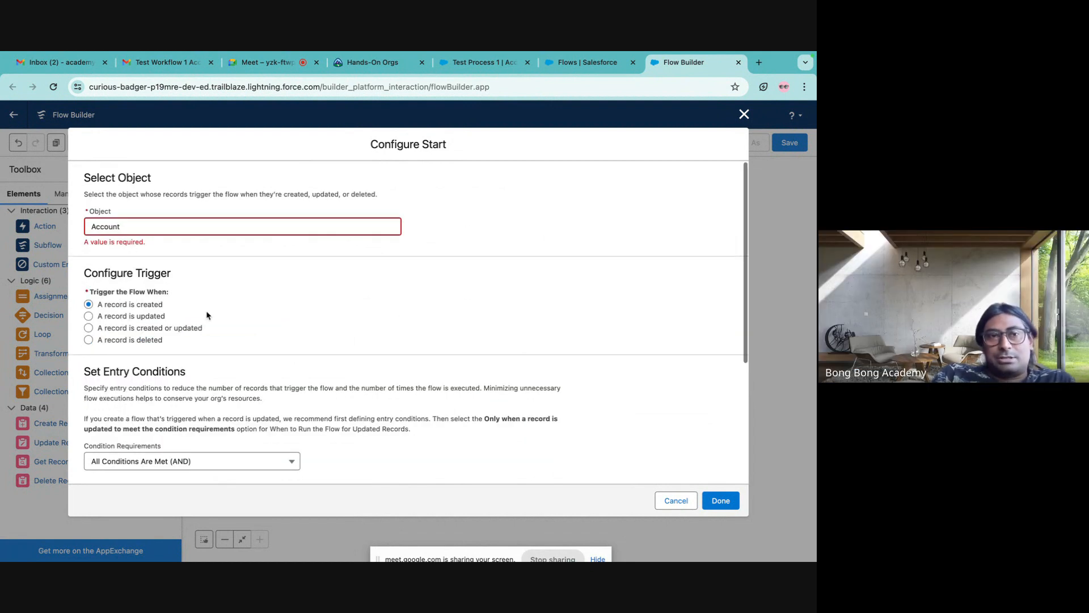
{"action": "scroll", "coordinate": [563, 346], "scroll_direction": "down", "scroll_amount": 5}
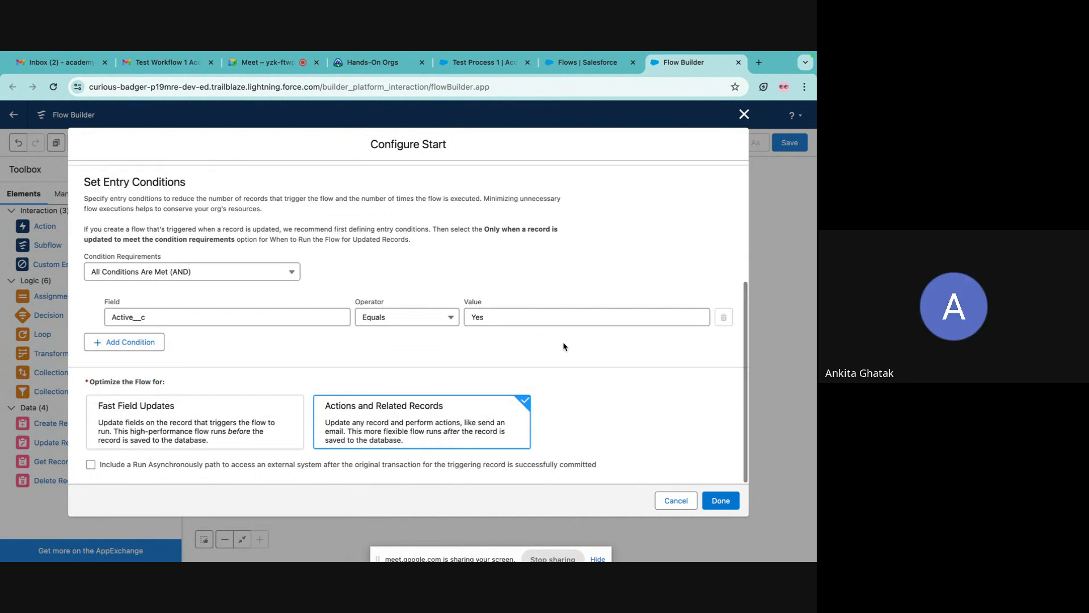
{"action": "left_click", "coordinate": [228, 419]}
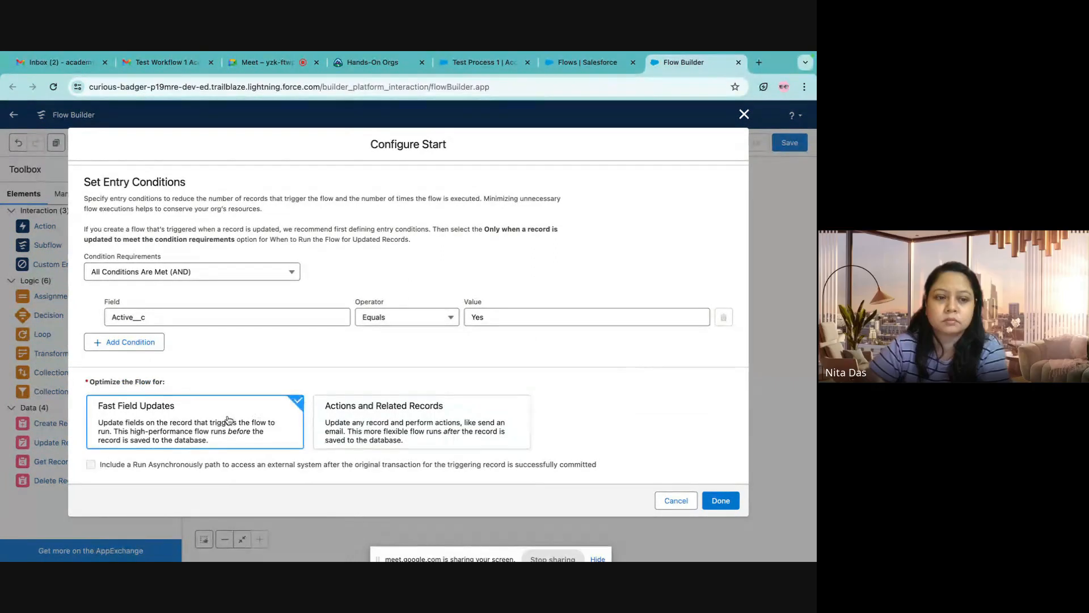
{"action": "left_click", "coordinate": [412, 414]}
{"action": "left_click", "coordinate": [242, 426]}
{"action": "left_click", "coordinate": [383, 437]}
{"action": "left_click", "coordinate": [263, 432]}
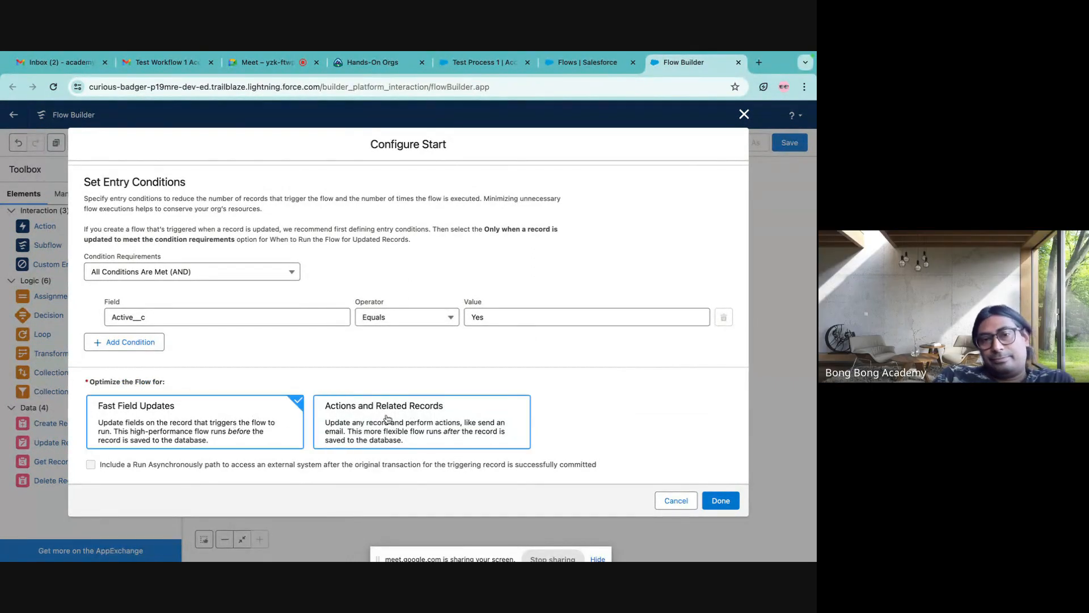
{"action": "left_click", "coordinate": [389, 418]}
{"action": "left_click", "coordinate": [221, 418]}
{"action": "left_click", "coordinate": [389, 418]}
{"action": "left_click", "coordinate": [260, 418]}
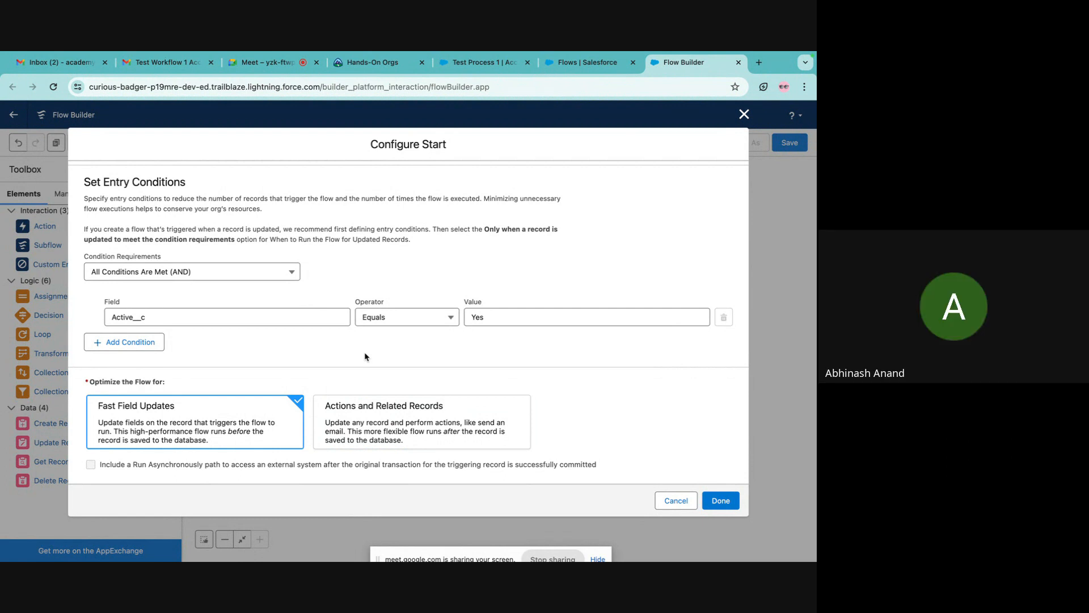
- Optimize the flow for Actions and Related Records and finish the Start element's configuration
{"action": "scroll", "coordinate": [365, 356], "scroll_direction": "up", "scroll_amount": 4}
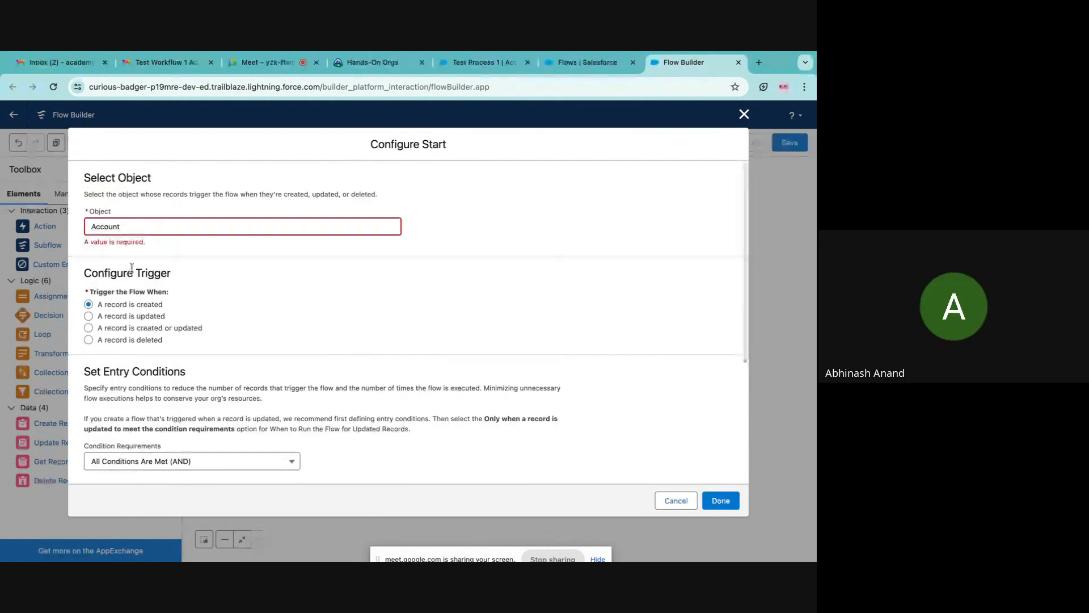
{"action": "scroll", "coordinate": [483, 365], "scroll_direction": "down", "scroll_amount": 3}
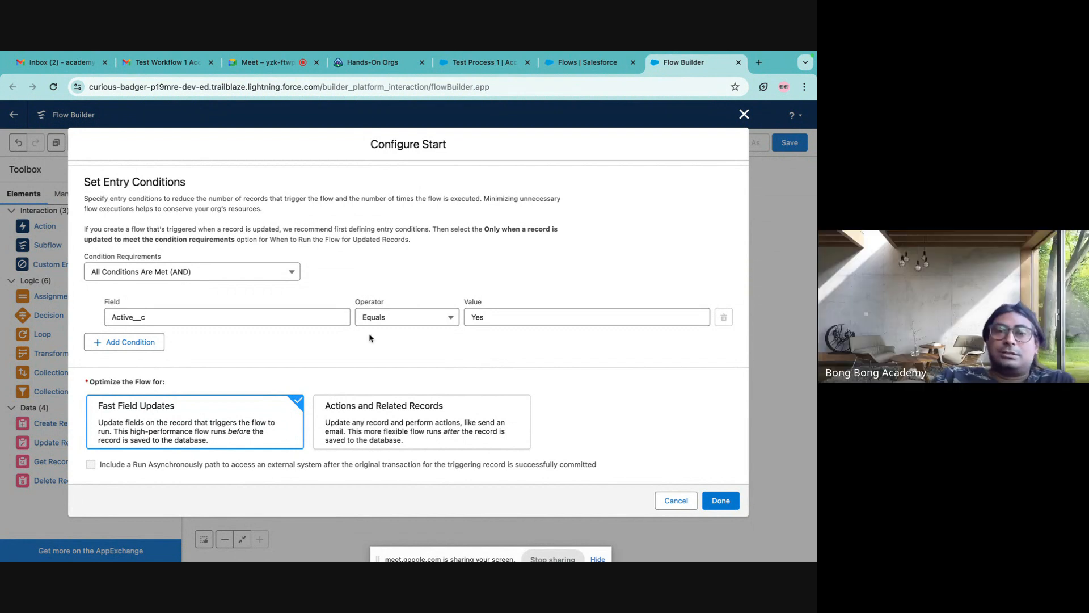
{"action": "left_click", "coordinate": [376, 422]}
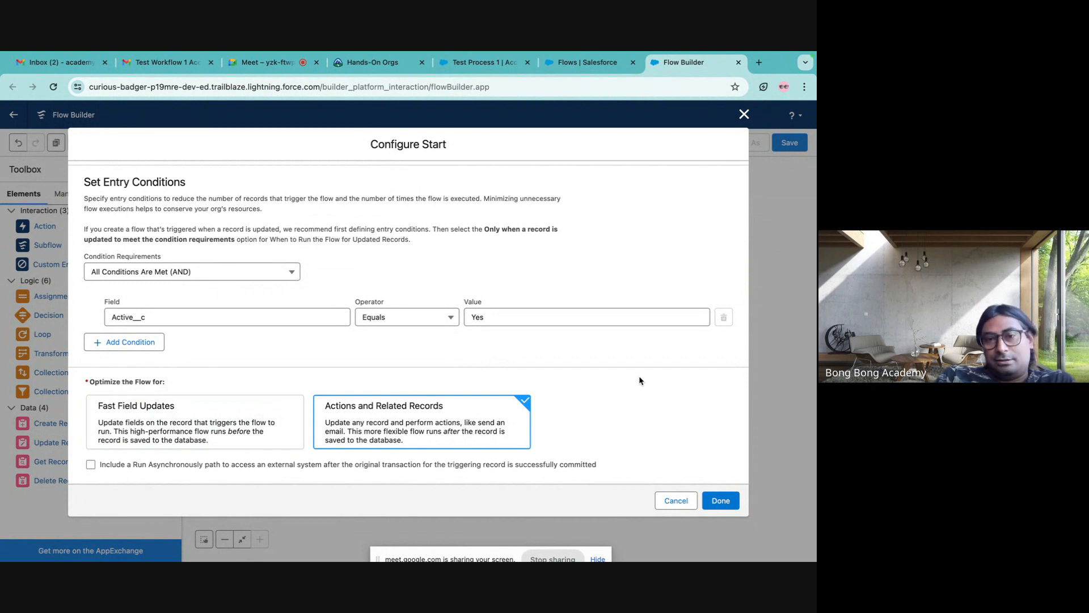
{"action": "left_click", "coordinate": [723, 500]}
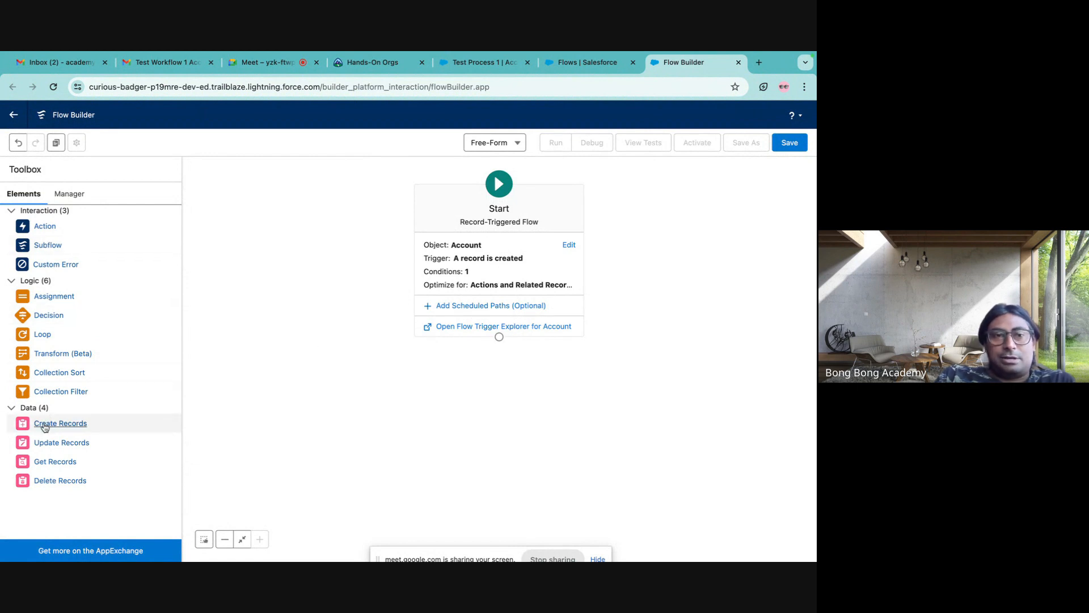
- Add a Create Records element to the flow canvas beneath the Start element
{"action": "left_click_drag", "start_coordinate": [45, 426], "coordinate": [428, 423]}
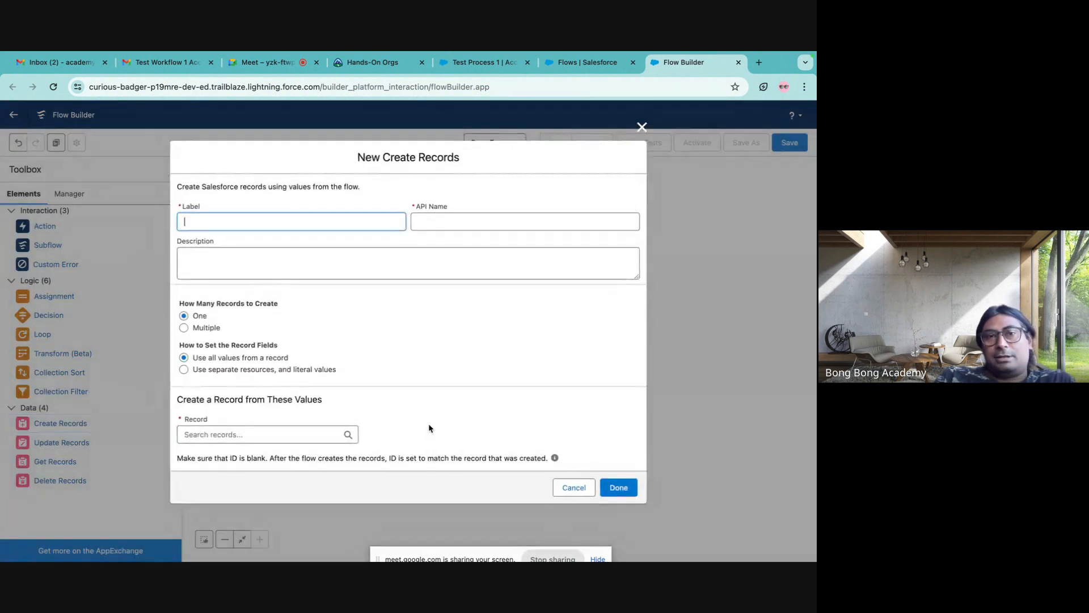
{"action": "type", "text": "Au"}
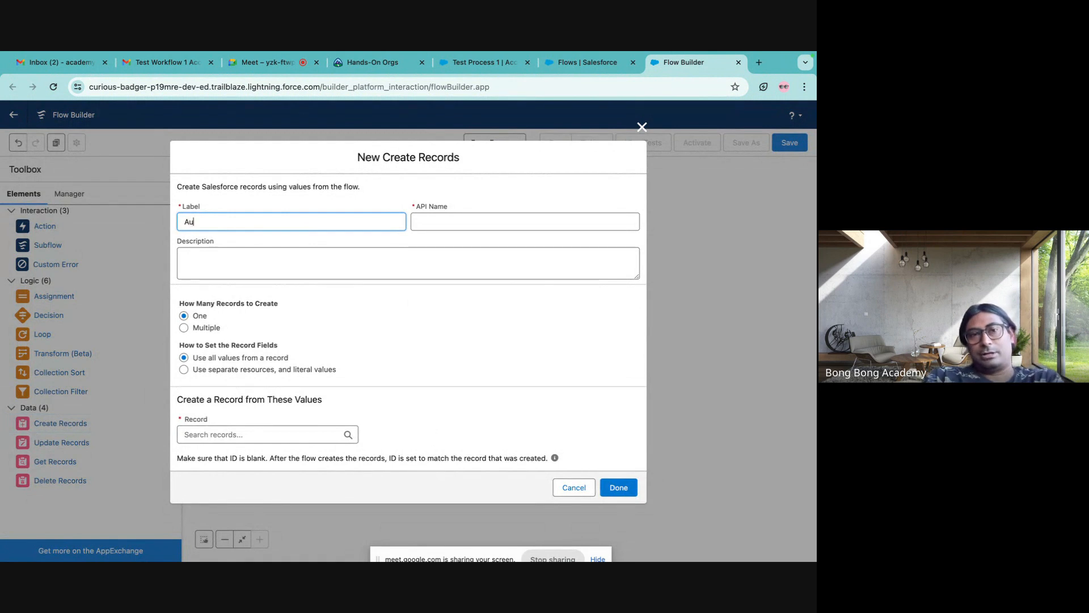
{"action": "type", "text": "to Create COnt"}
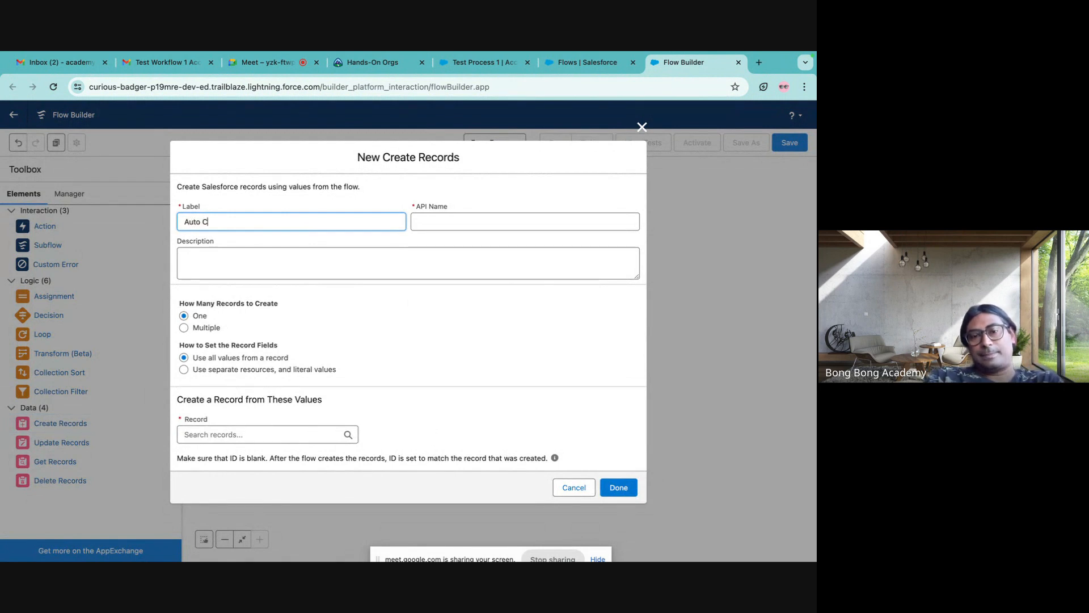
{"action": "key", "text": "BackSpace"}
{"action": "key", "text": "BackSpace"}
{"action": "key", "text": "BackSpace"}
{"action": "key", "text": "BackSpace"}
{"action": "key", "text": "BackSpace"}
{"action": "key", "text": "BackSpace"}
{"action": "key", "text": "BackSpace"}
{"action": "key", "text": "BackSpace"}
{"action": "key", "text": "BackSpace"}
{"action": "key", "text": "BackSpace"}
{"action": "key", "text": "BackSpace"}
{"action": "key", "text": "BackSpace"}
{"action": "key", "text": "BackSpace"}
{"action": "key", "text": "BackSpace"}
{"action": "key", "text": "BackSpace"}
{"action": "key", "text": "BackSpace"}
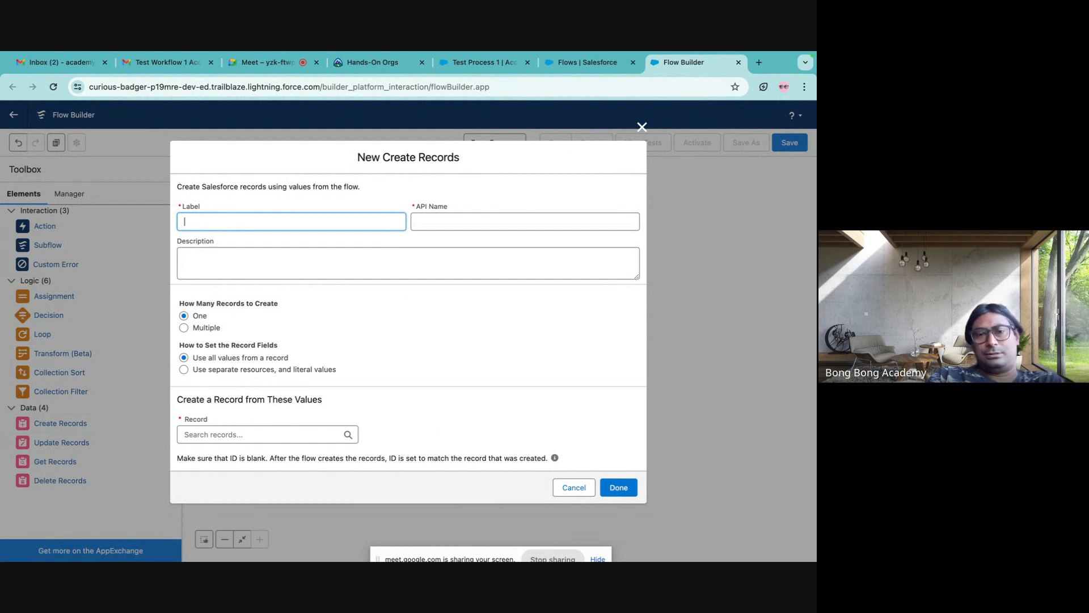
- Label the new Create Records element Contact Create, with the API name Contact_Create
{"action": "type", "text": "COnt"}
{"action": "key", "text": "BackSpace"}
{"action": "key", "text": "BackSpace"}
{"action": "key", "text": "BackSpace"}
{"action": "type", "text": "int"}
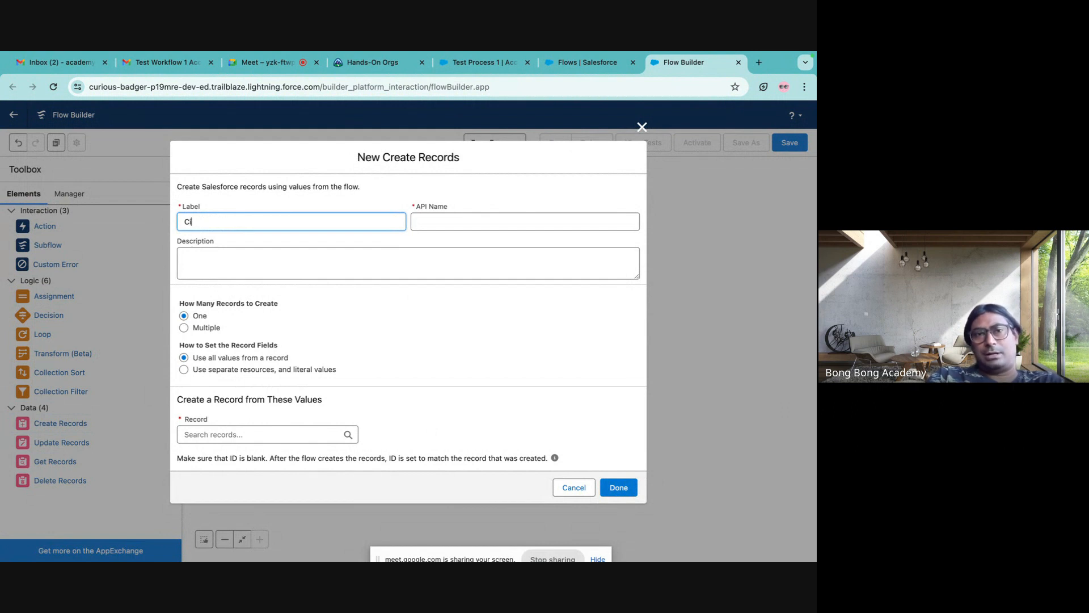
{"action": "key", "text": "BackSpace"}
{"action": "key", "text": "BackSpace"}
{"action": "key", "text": "BackSpace"}
{"action": "type", "text": "onteact"}
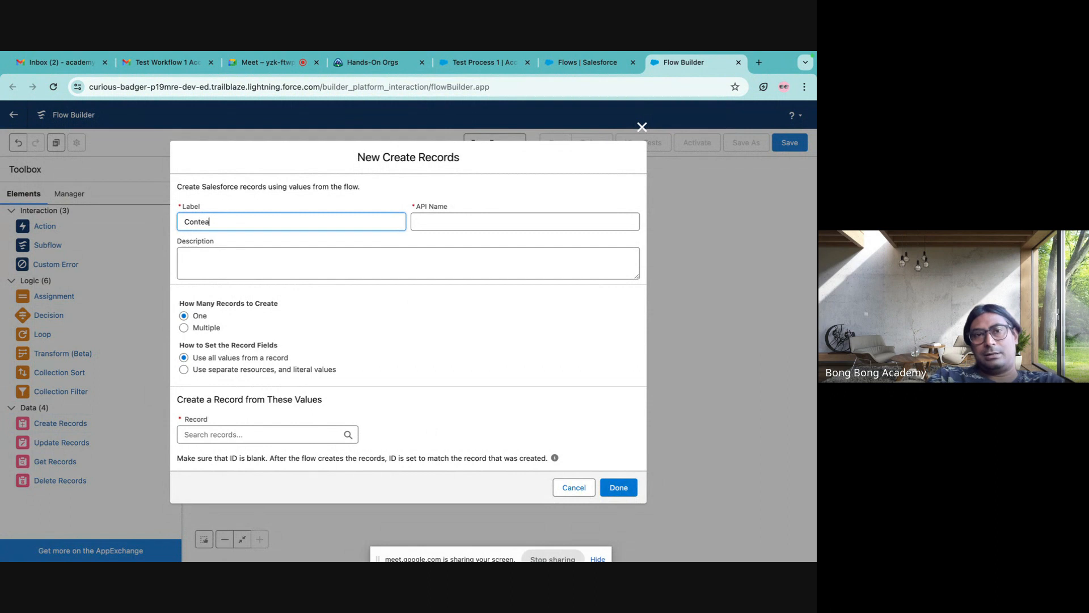
{"action": "key", "text": "BackSpace"}
{"action": "key", "text": "BackSpace"}
{"action": "key", "text": "BackSpace"}
{"action": "key", "text": "BackSpace"}
{"action": "type", "text": "act C"}
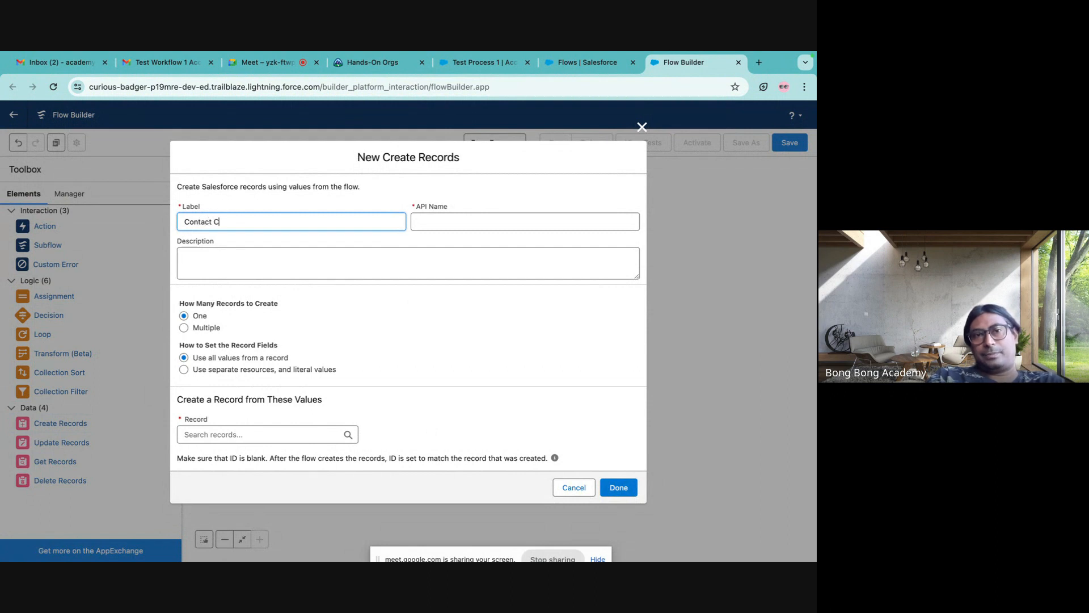
{"action": "type", "text": "reate"}
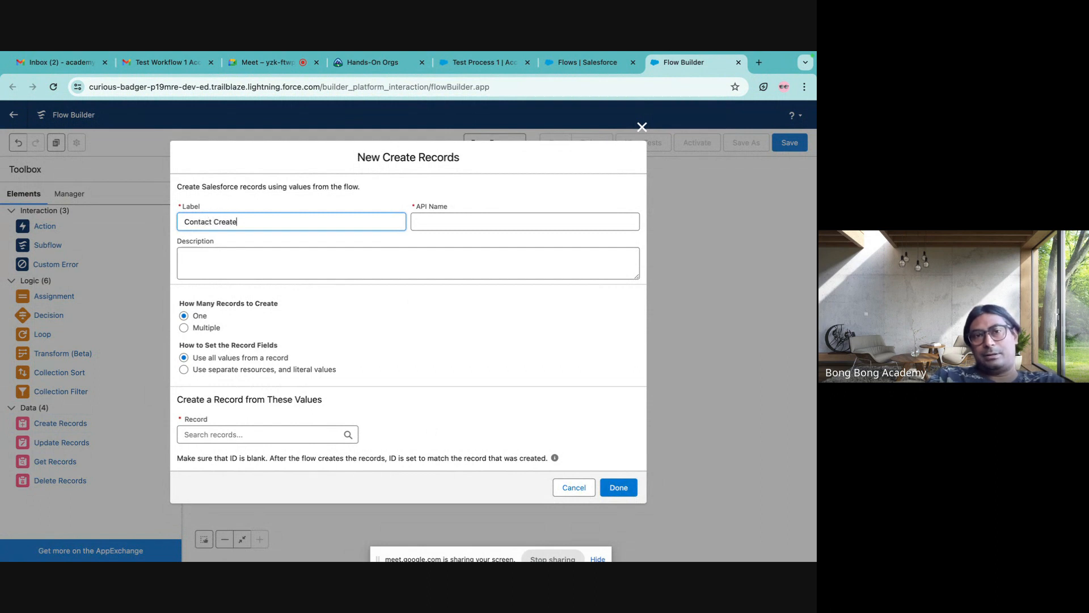
{"action": "left_click", "coordinate": [491, 216]}
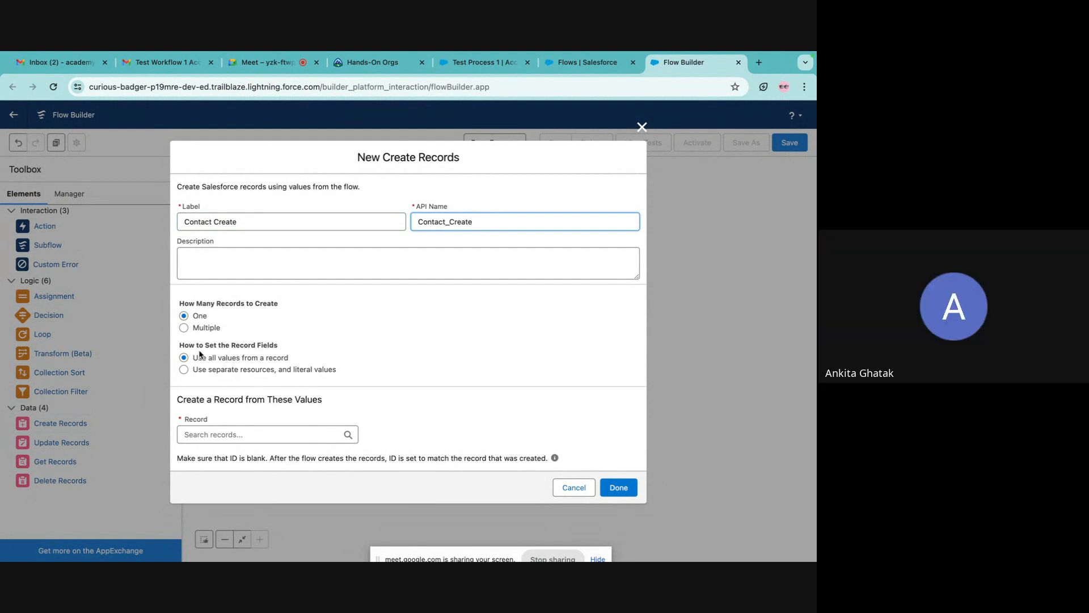
- Configure the element to create one Contact record using separate resources and literal values
{"action": "left_click", "coordinate": [186, 329]}
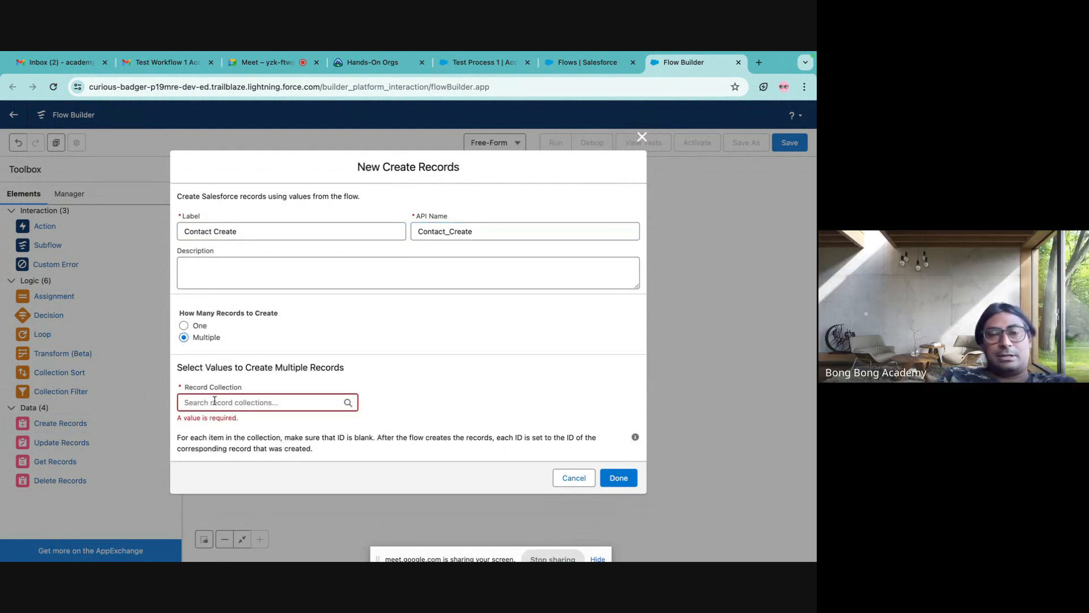
{"action": "left_click", "coordinate": [184, 325]}
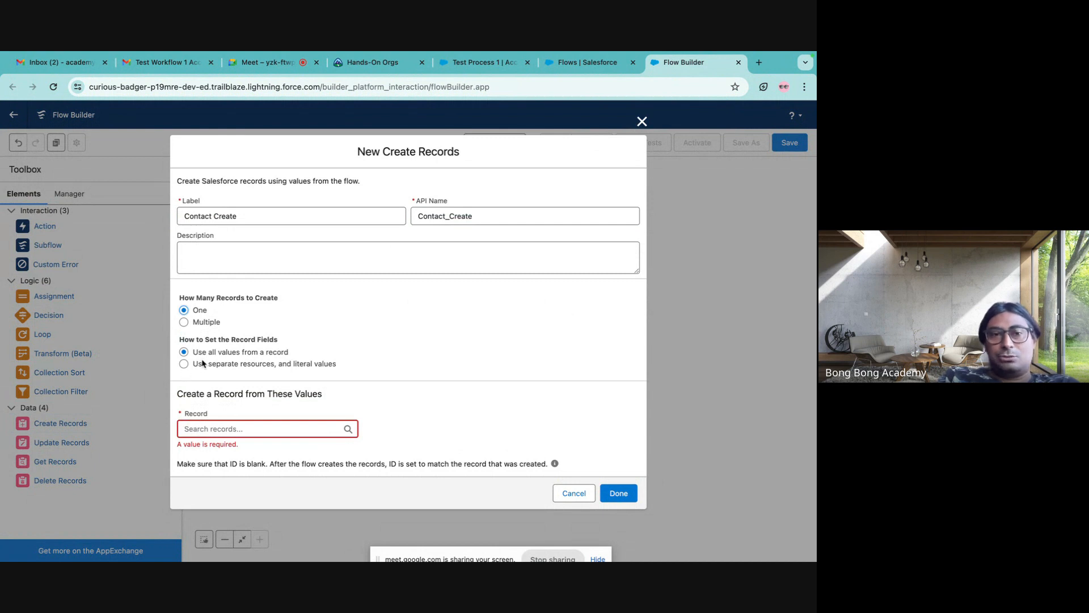
{"action": "left_click_drag", "start_coordinate": [202, 363], "coordinate": [337, 368]}
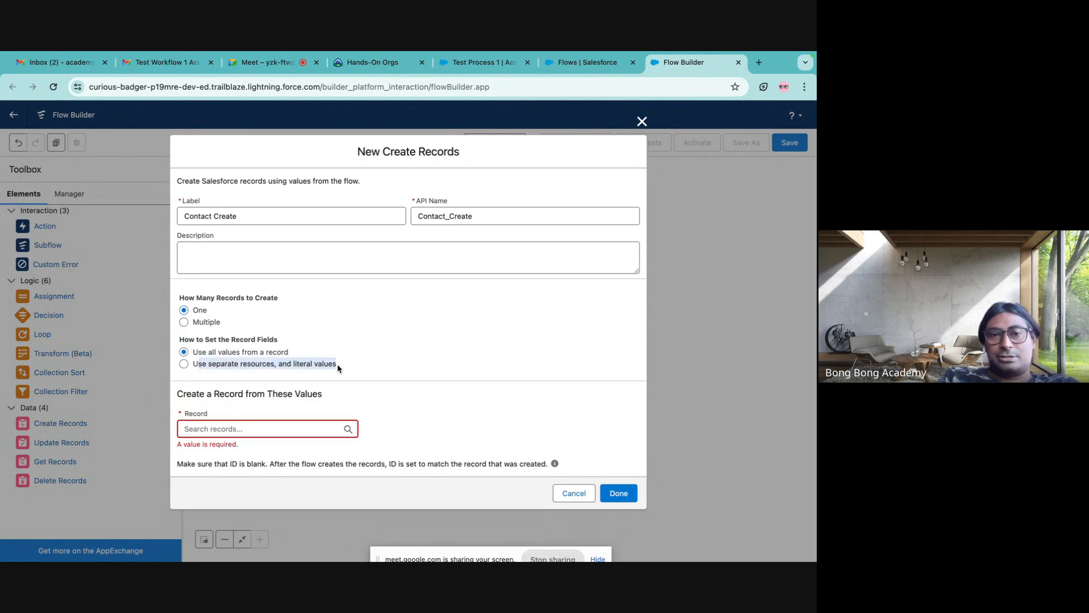
{"action": "left_click", "coordinate": [183, 366]}
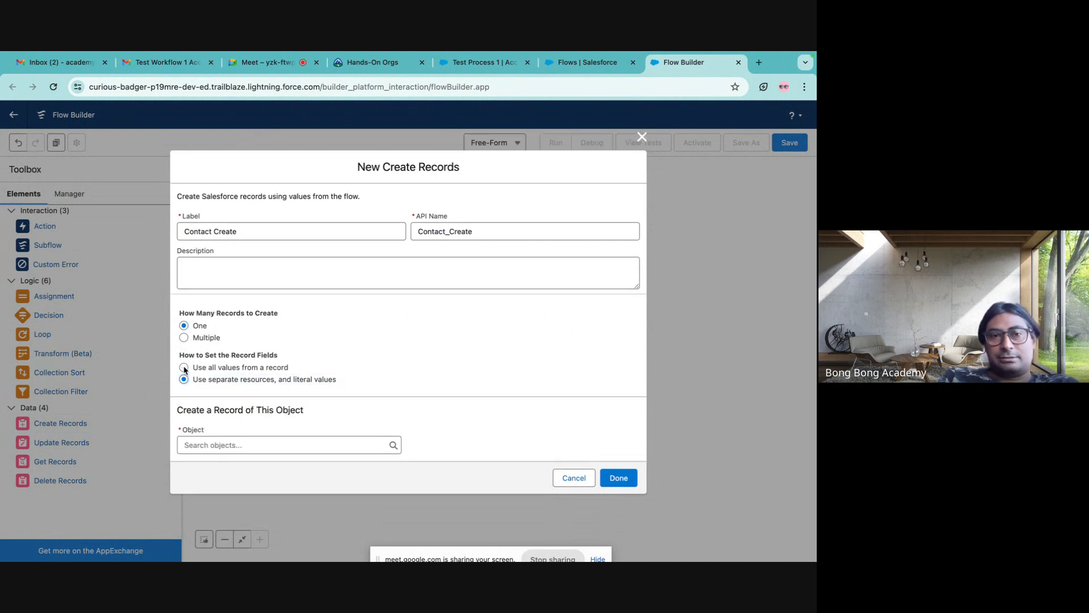
{"action": "left_click", "coordinate": [260, 441]}
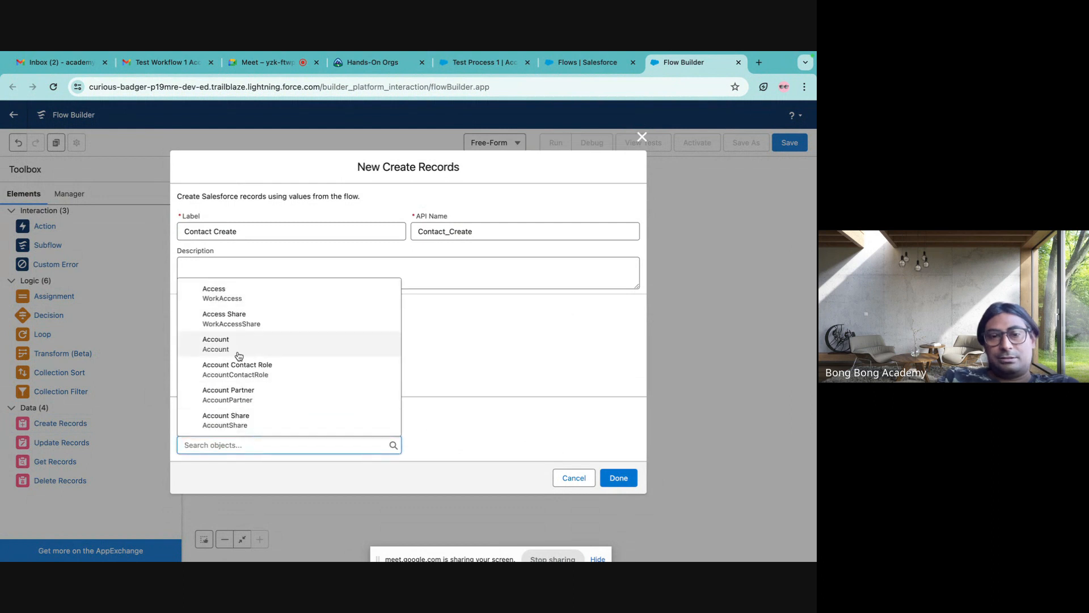
{"action": "type", "text": "cont"}
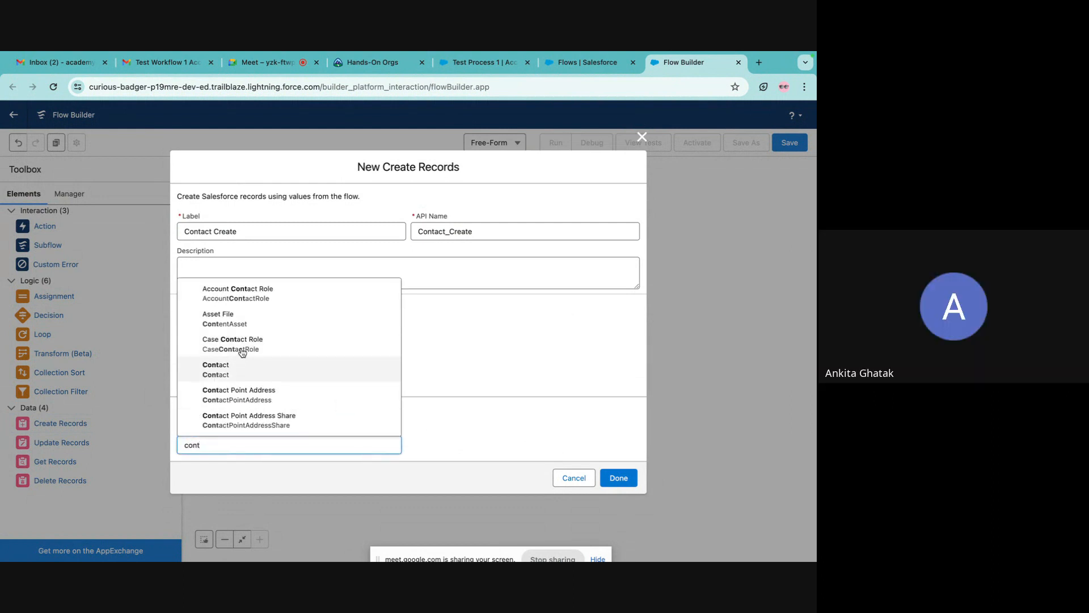
{"action": "left_click", "coordinate": [238, 371]}
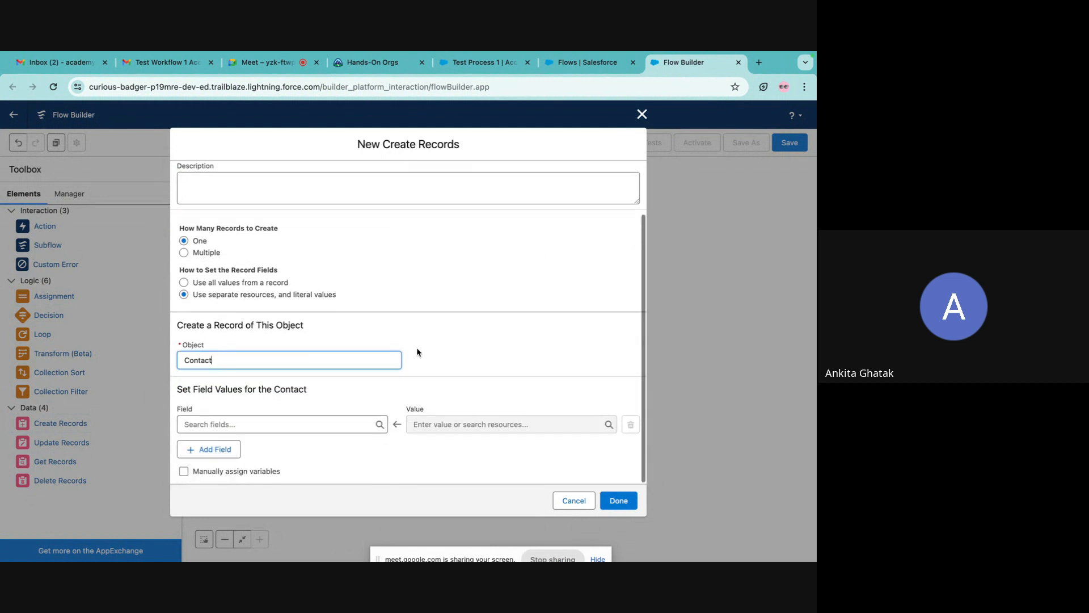
- Choose LastName as the first Contact field to set and look through the resources available for its value
{"action": "left_click", "coordinate": [209, 425]}
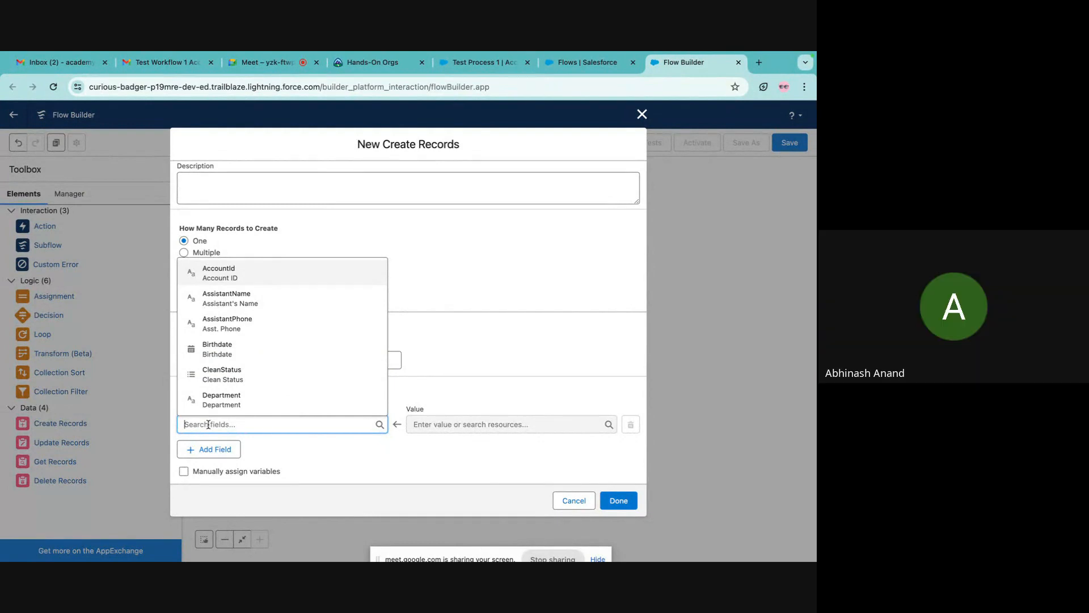
{"action": "type", "text": "las"}
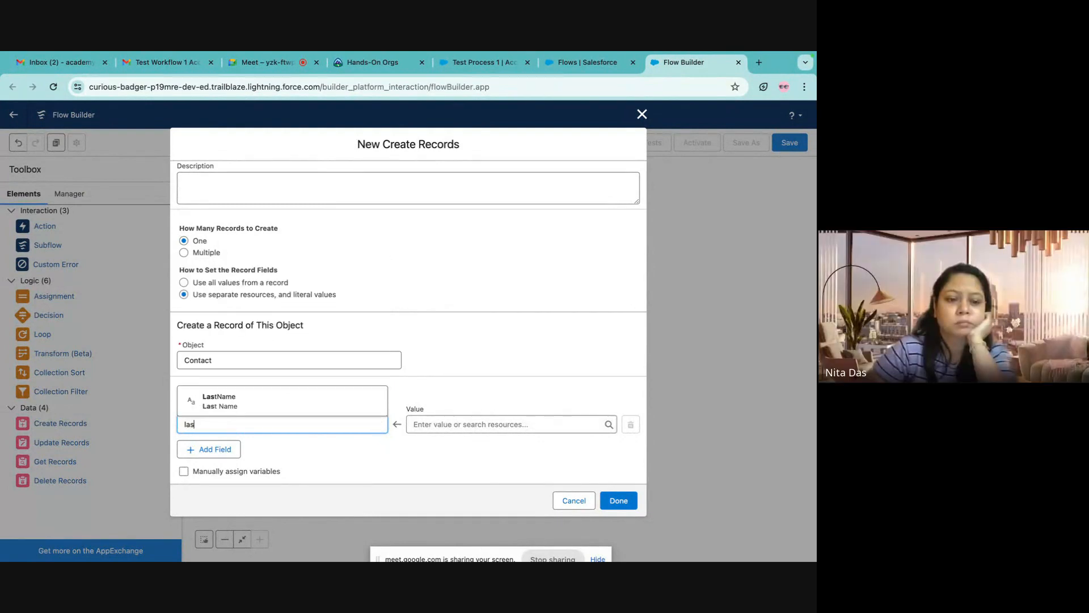
{"action": "left_click", "coordinate": [227, 403]}
{"action": "left_click", "coordinate": [445, 425]}
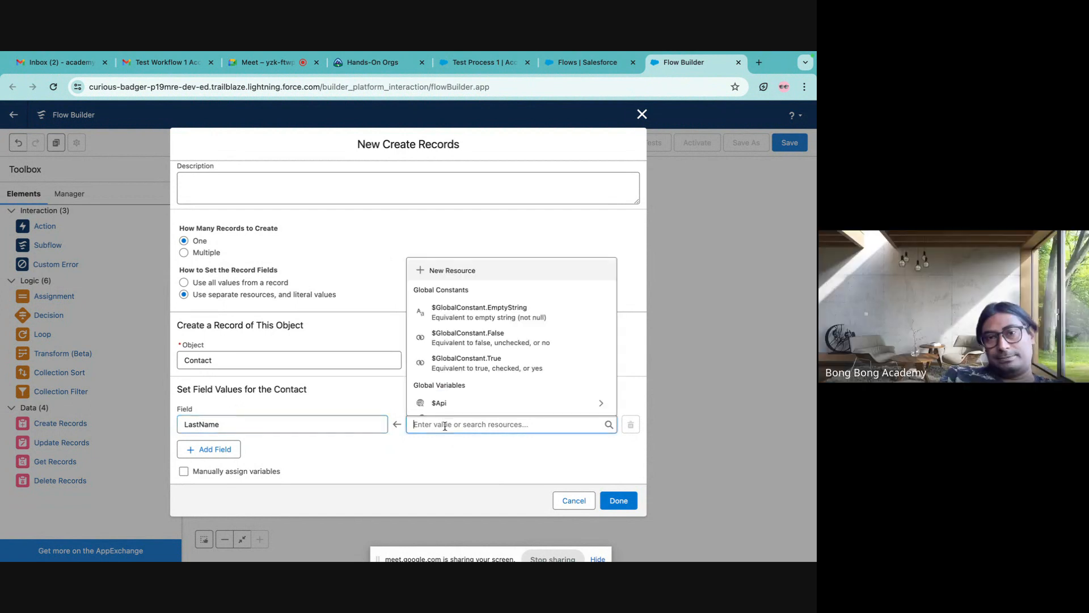
{"action": "scroll", "coordinate": [468, 368], "scroll_direction": "down", "scroll_amount": 3}
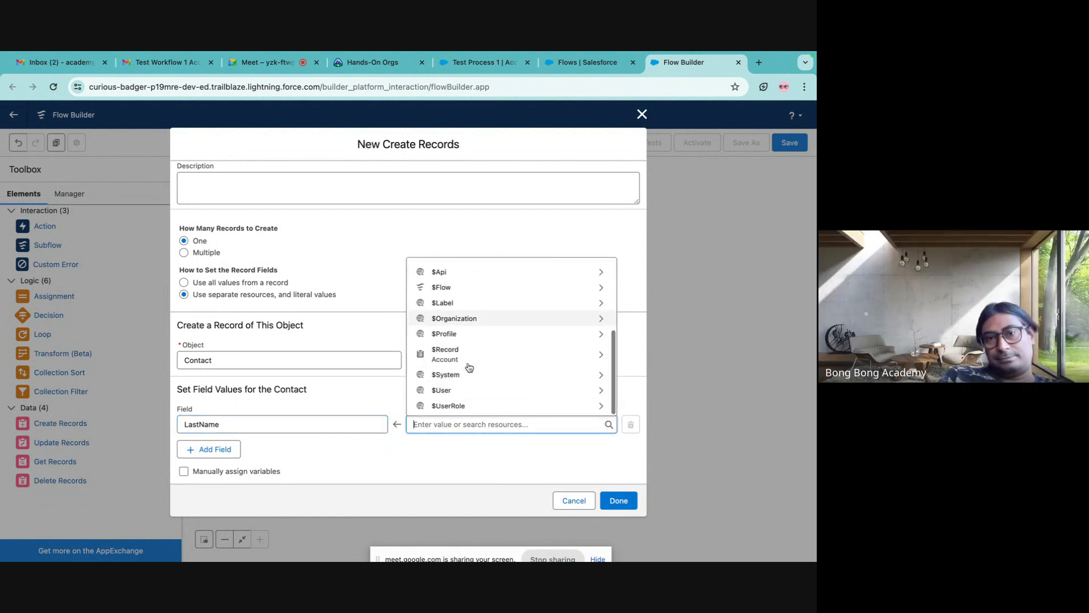
{"action": "scroll", "coordinate": [469, 368], "scroll_direction": "up", "scroll_amount": 1}
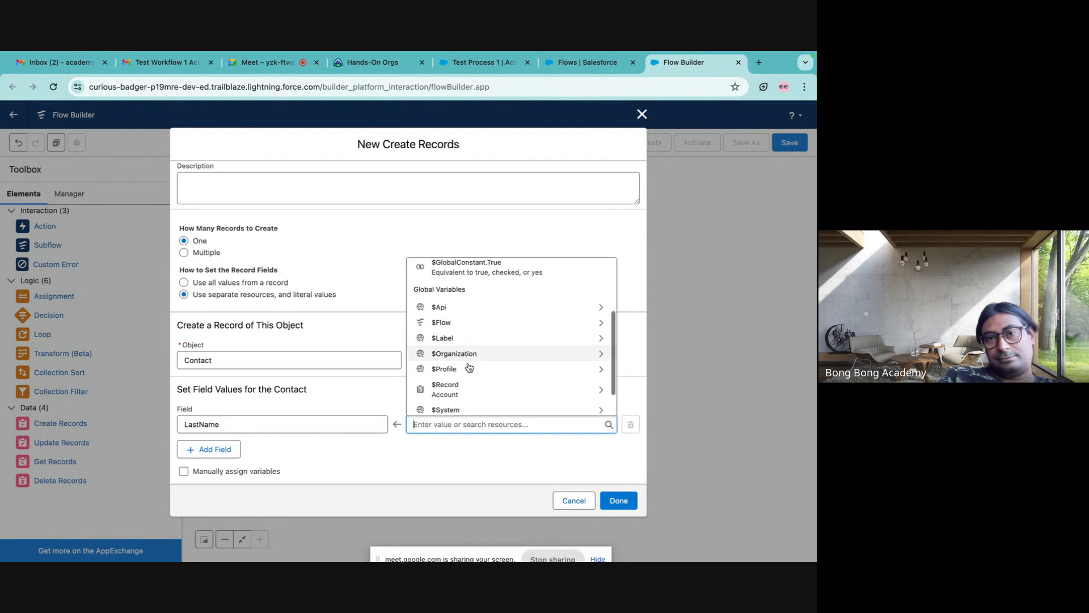
{"action": "scroll", "coordinate": [468, 367], "scroll_direction": "up", "scroll_amount": 4}
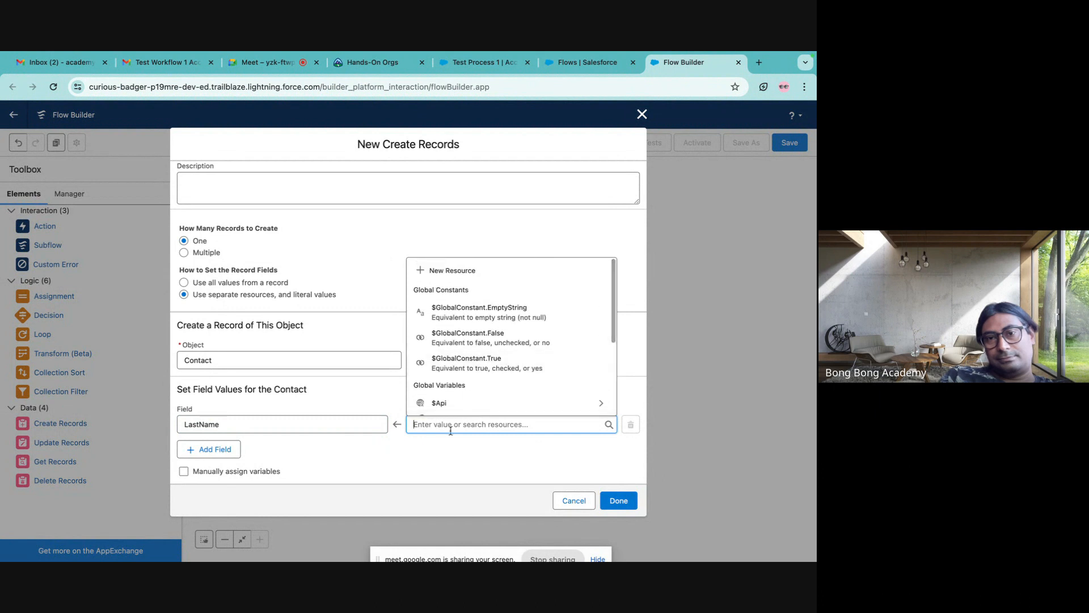
{"action": "left_click", "coordinate": [437, 451]}
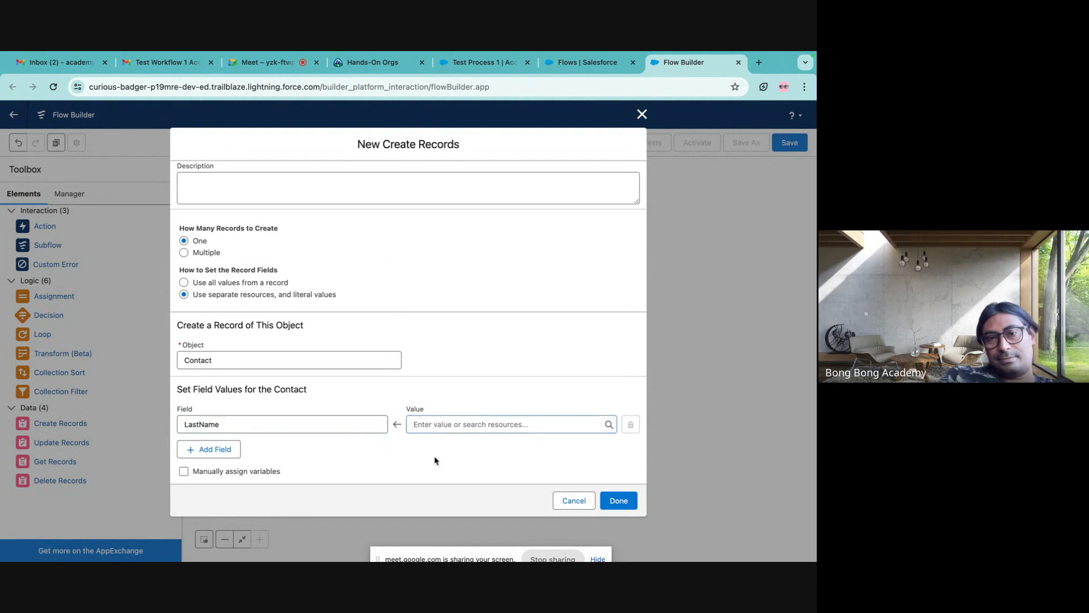
{"action": "left_click", "coordinate": [433, 426]}
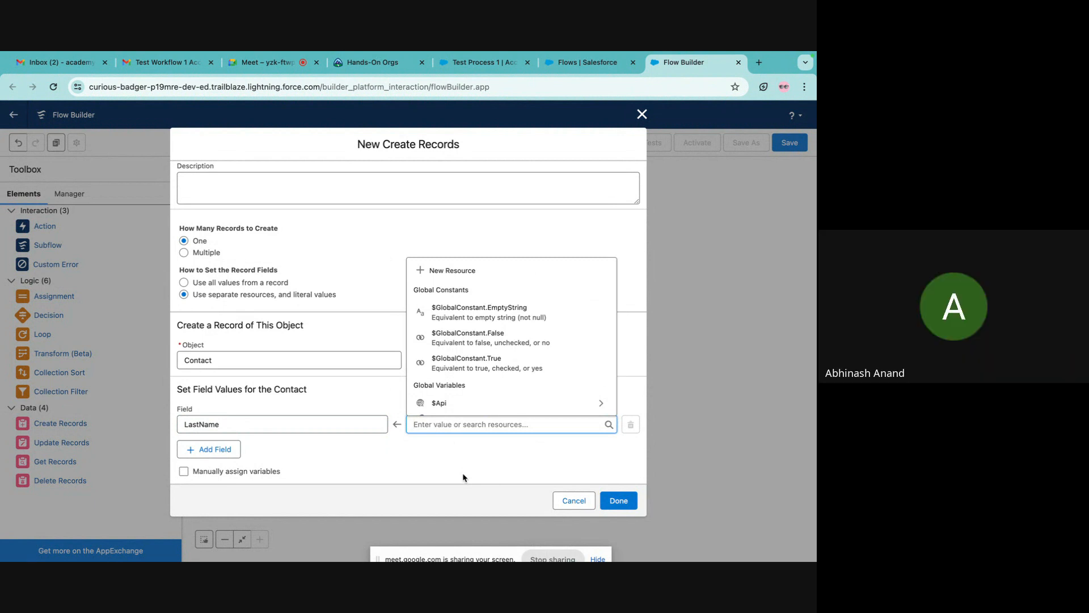
- Add two more field rows for the Contact, FirstName and AccountId
{"action": "left_click", "coordinate": [219, 450]}
{"action": "left_click", "coordinate": [205, 459]}
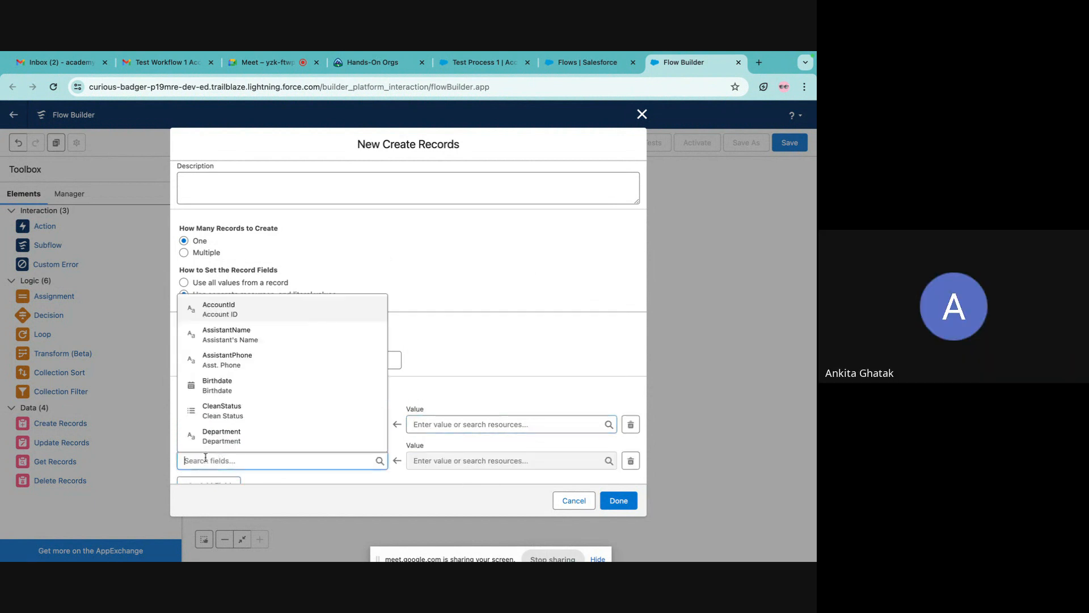
{"action": "type", "text": "first"}
{"action": "left_click", "coordinate": [229, 430]}
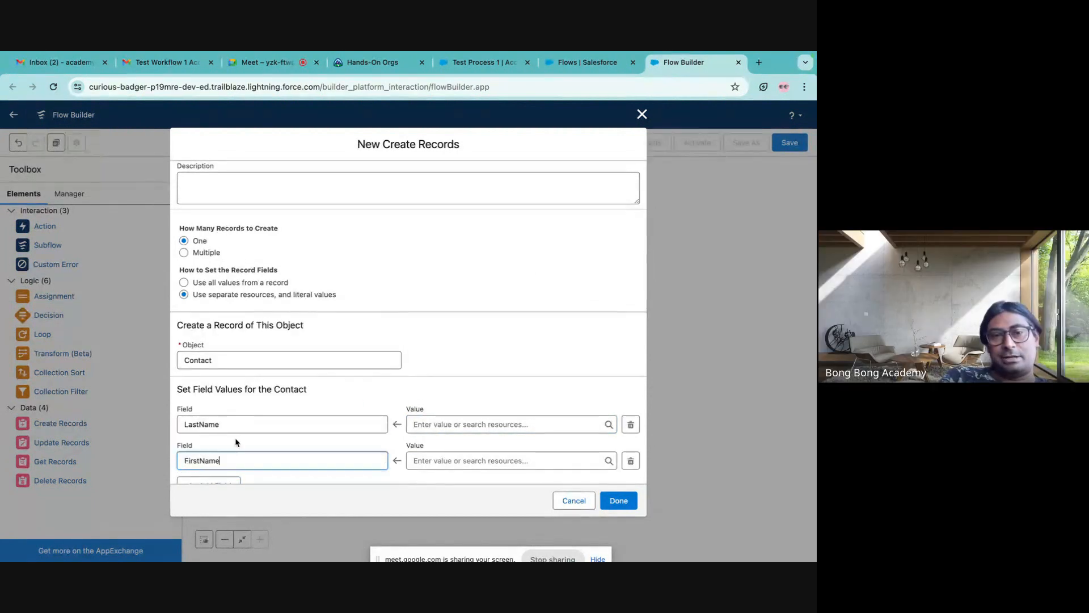
{"action": "scroll", "coordinate": [237, 442], "scroll_direction": "down", "scroll_amount": 1}
{"action": "left_click", "coordinate": [215, 449]}
{"action": "left_click", "coordinate": [216, 460]}
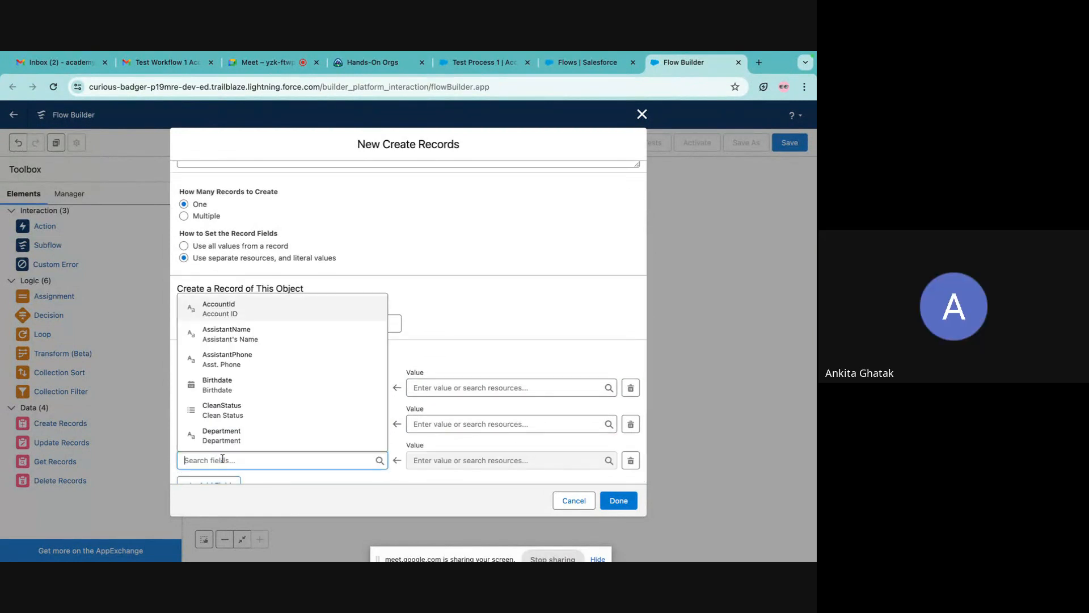
{"action": "type", "text": "acc"}
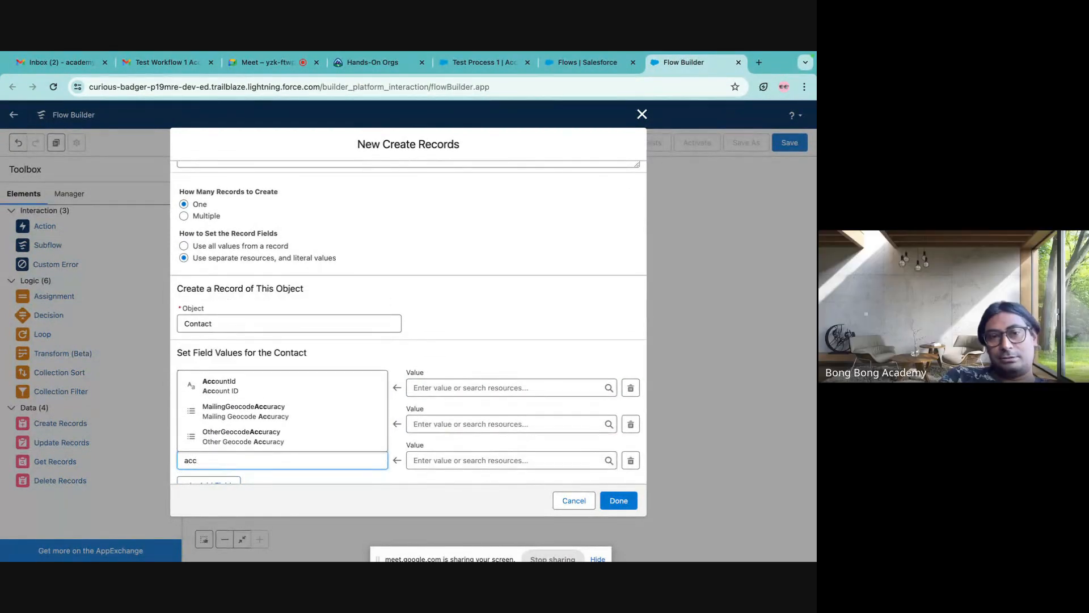
{"action": "left_click", "coordinate": [253, 385]}
{"action": "scroll", "coordinate": [443, 415], "scroll_direction": "down", "scroll_amount": 1}
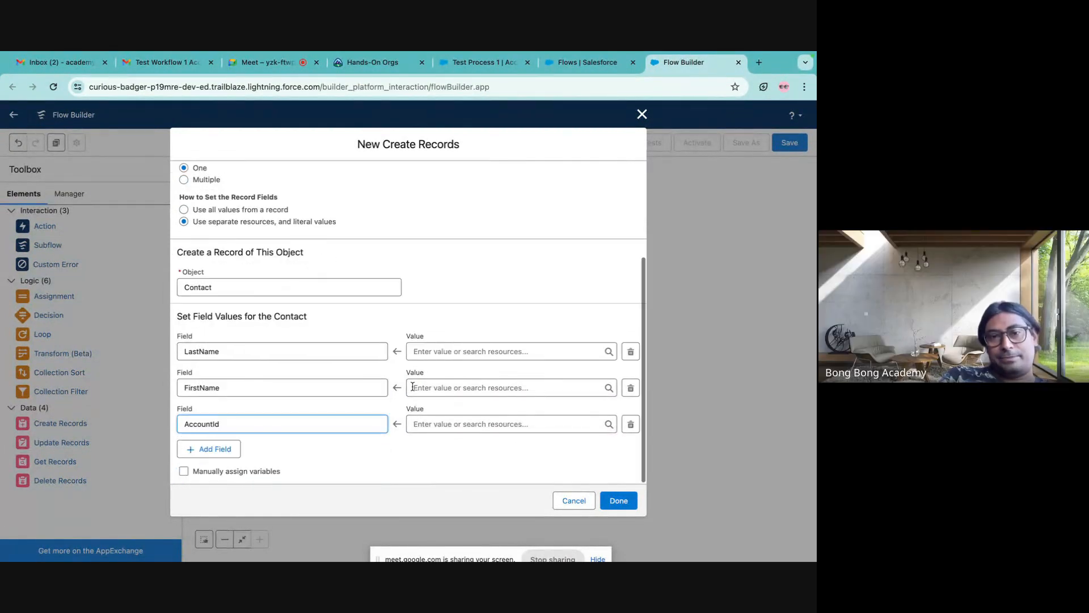
- Set the value of the Contact's AccountId field to the triggering record's Account ID ($Record > Account ID)
{"action": "left_click", "coordinate": [426, 423]}
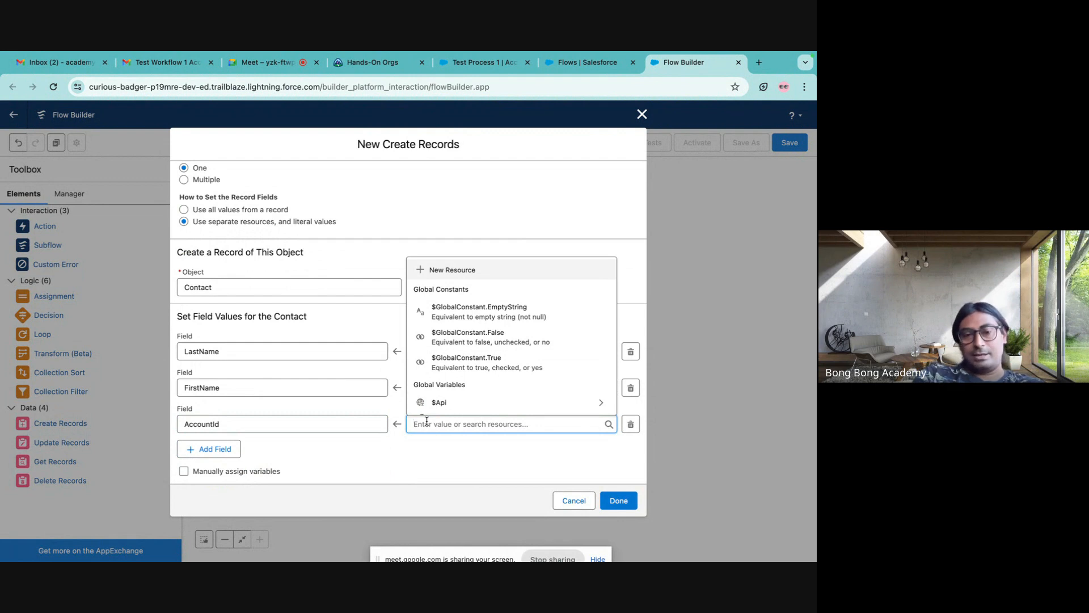
{"action": "type", "text": "$re"}
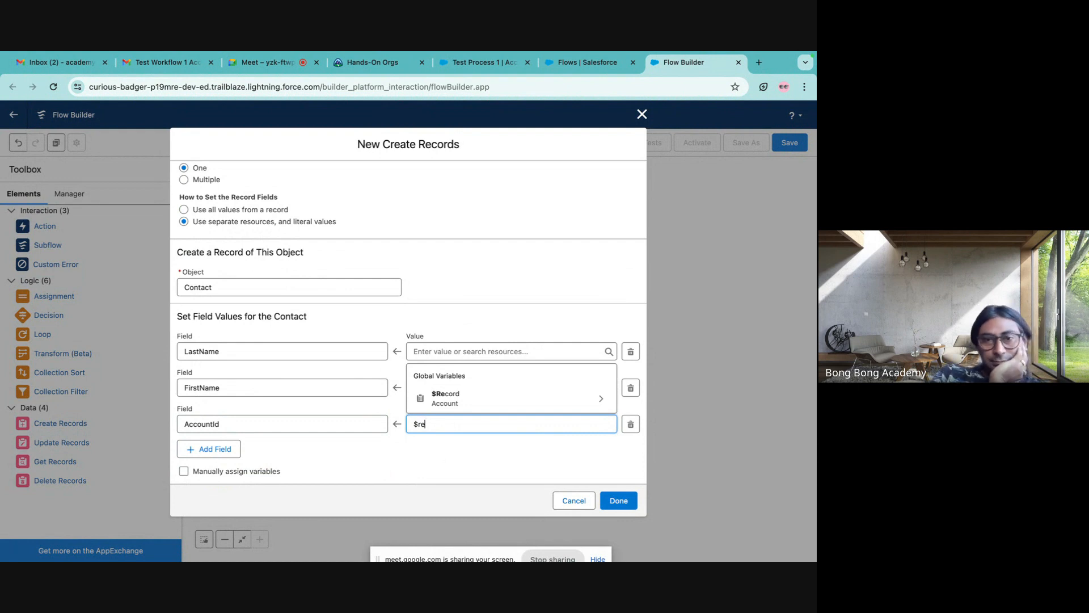
{"action": "left_click", "coordinate": [448, 400]}
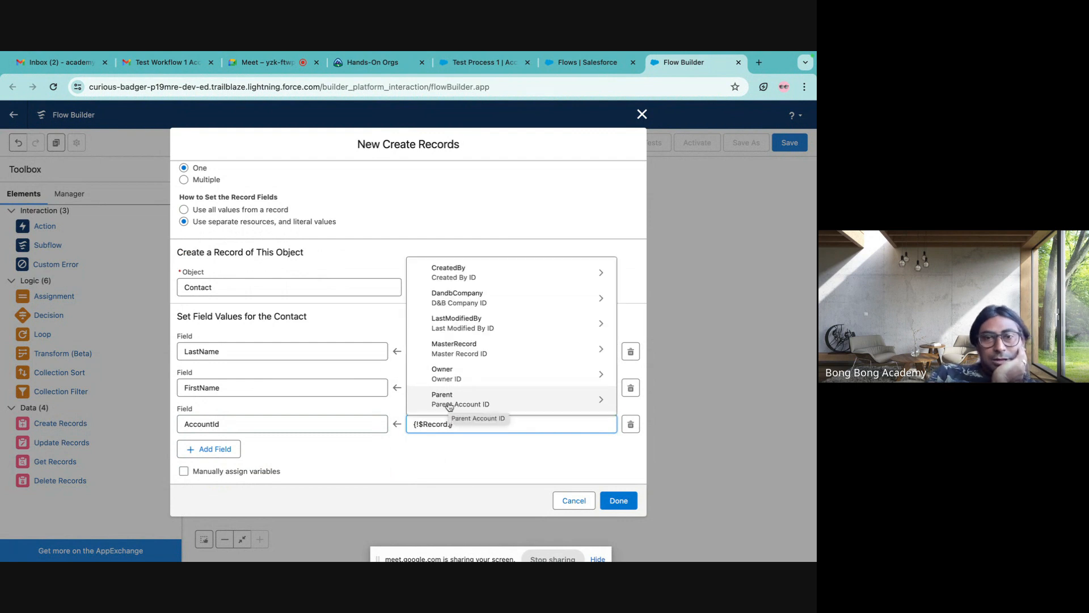
{"action": "scroll", "coordinate": [451, 311], "scroll_direction": "down", "scroll_amount": 4}
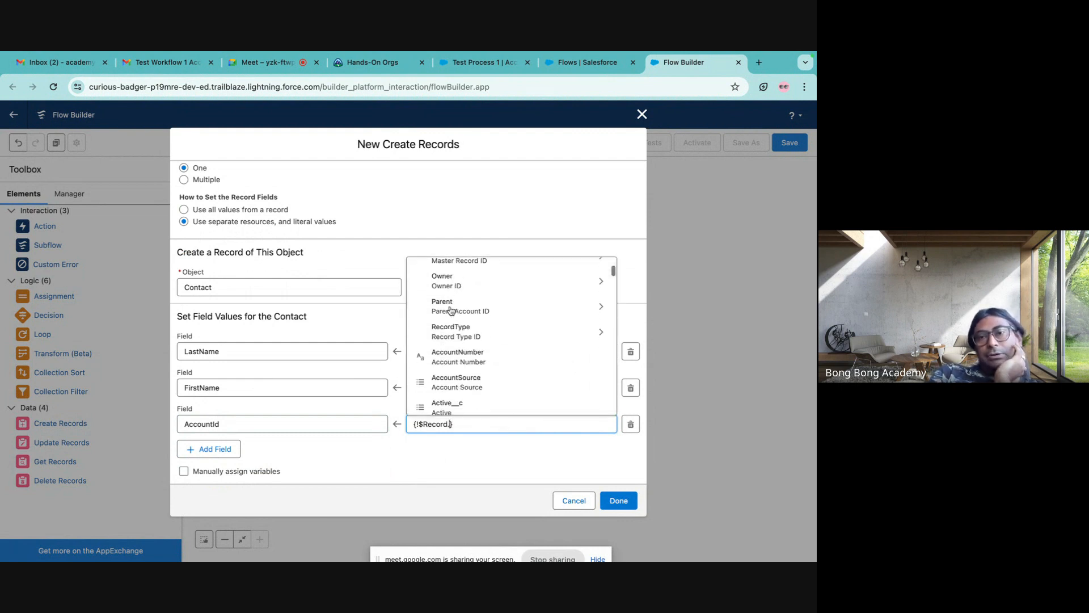
{"action": "scroll", "coordinate": [451, 310], "scroll_direction": "down", "scroll_amount": 5}
{"action": "scroll", "coordinate": [451, 310], "scroll_direction": "up", "scroll_amount": 10}
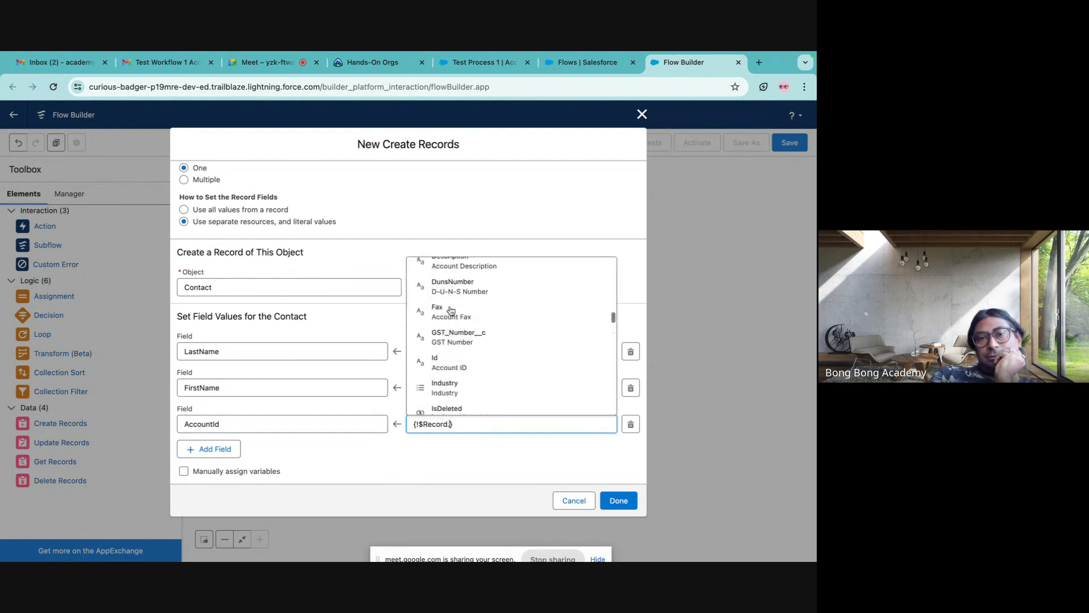
{"action": "scroll", "coordinate": [451, 310], "scroll_direction": "down", "scroll_amount": 2}
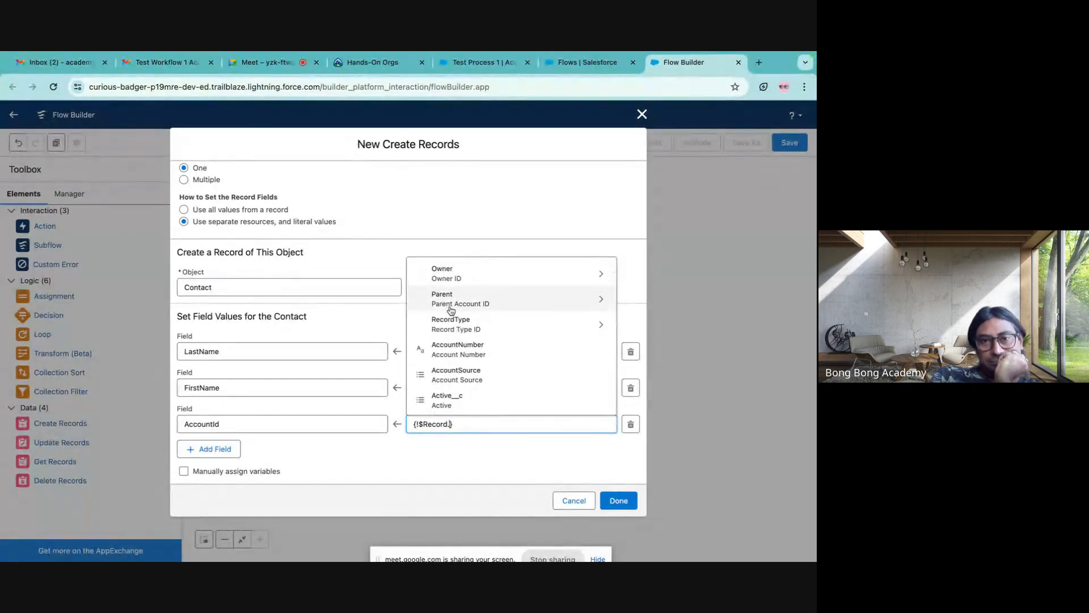
{"action": "scroll", "coordinate": [451, 310], "scroll_direction": "down", "scroll_amount": 1}
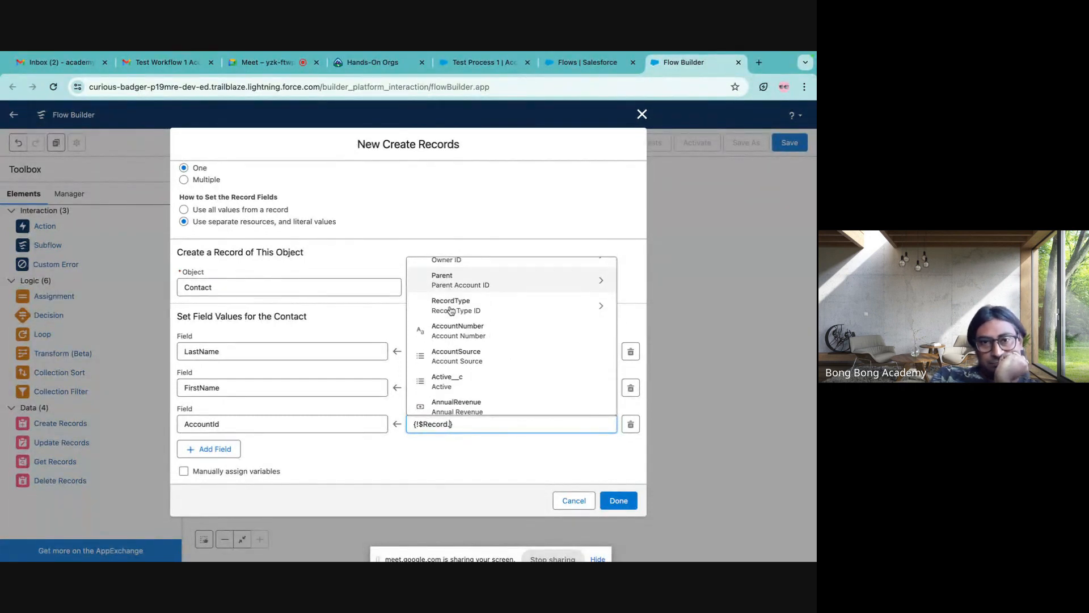
{"action": "scroll", "coordinate": [451, 311], "scroll_direction": "down", "scroll_amount": 2}
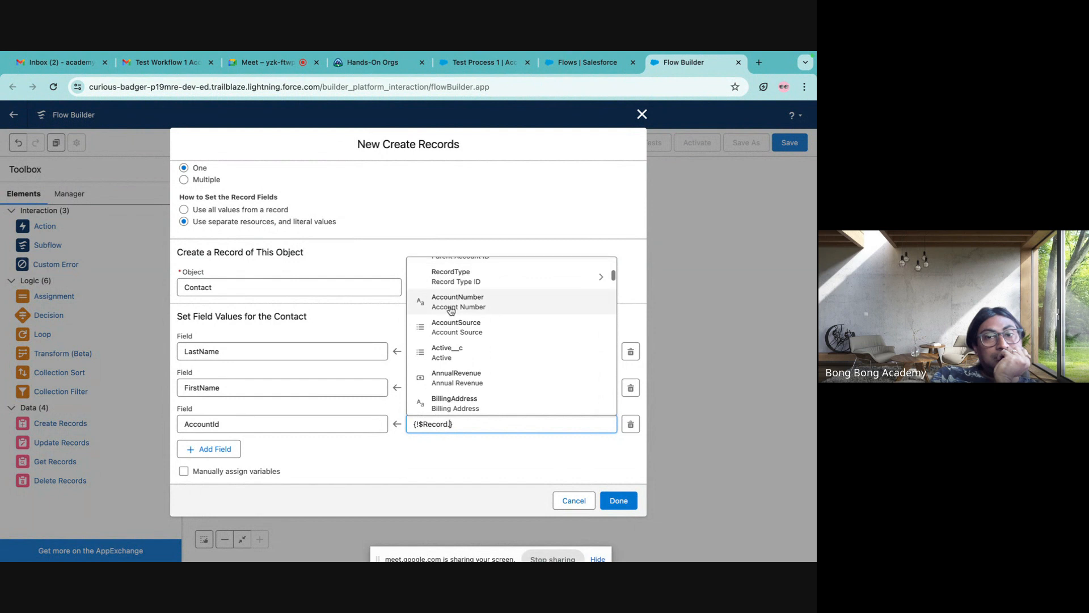
{"action": "scroll", "coordinate": [451, 310], "scroll_direction": "down", "scroll_amount": 4}
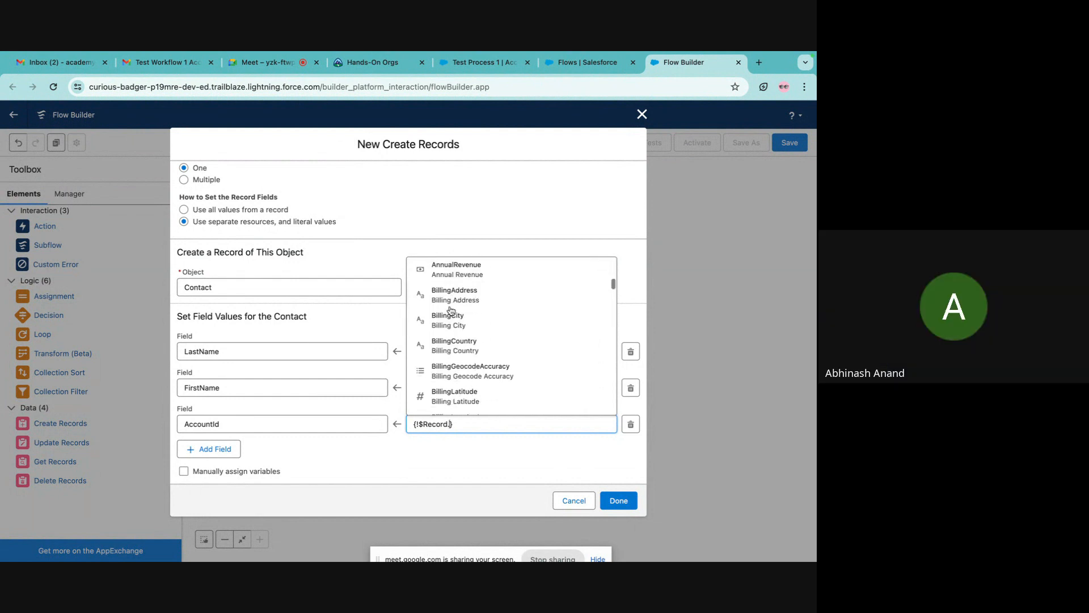
{"action": "scroll", "coordinate": [451, 310], "scroll_direction": "down", "scroll_amount": 3}
{"action": "type", "text": "id"}
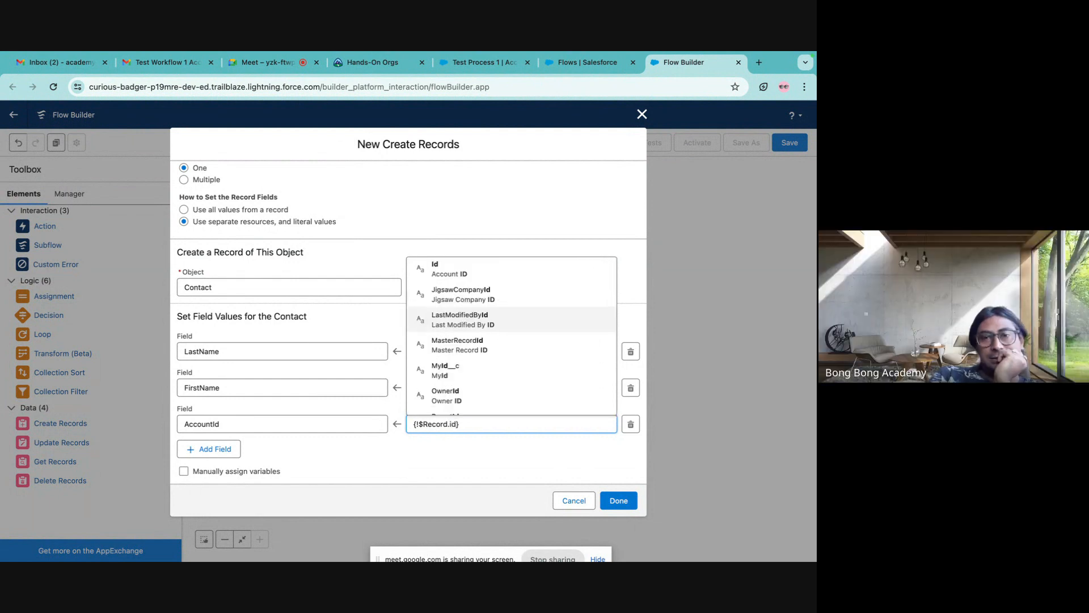
{"action": "left_click", "coordinate": [442, 272]}
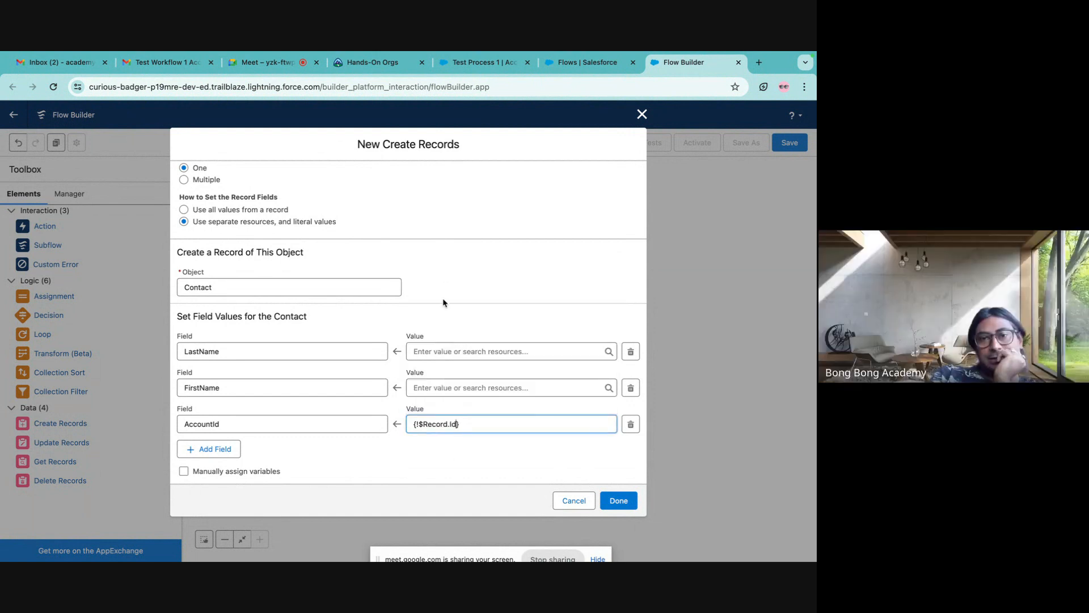
{"action": "left_click", "coordinate": [454, 476]}
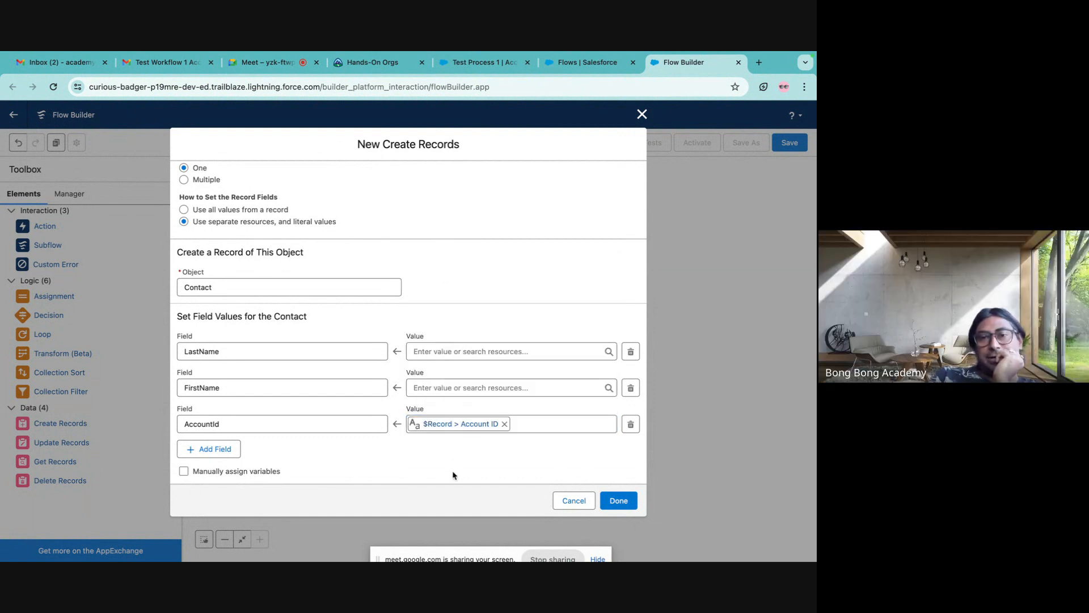
{"action": "left_click", "coordinate": [442, 427]}
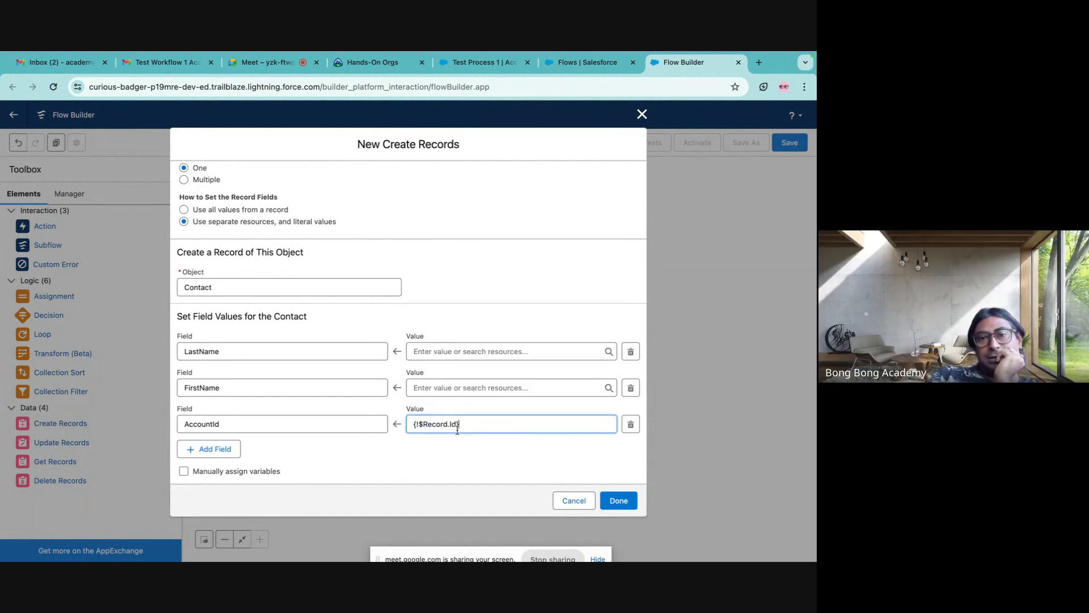
{"action": "left_click", "coordinate": [434, 458]}
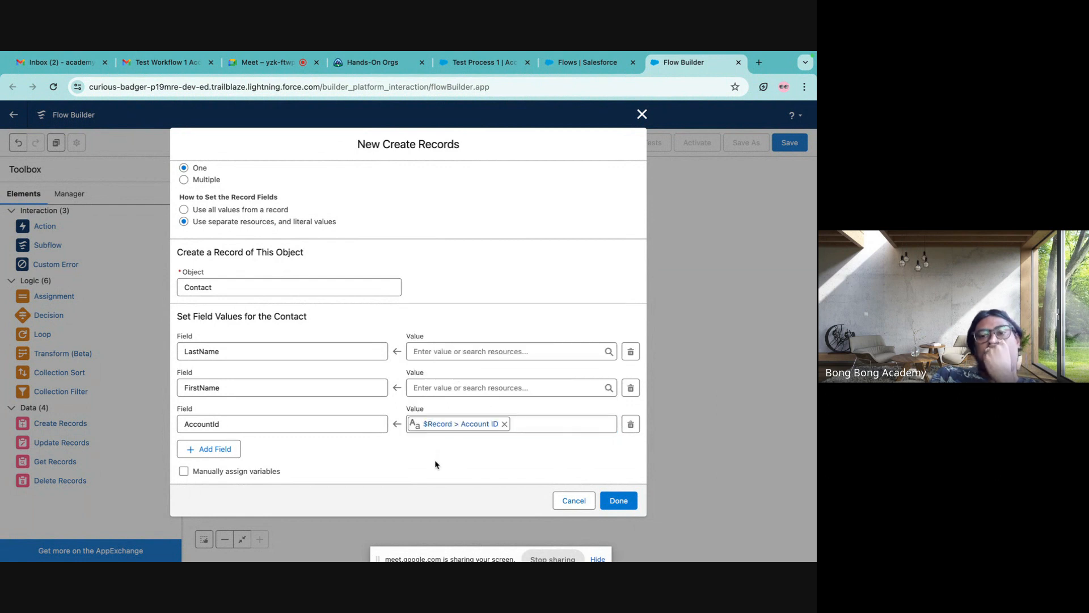
- Set the Contact's FirstName to Auto and its LastName to {!$Record.Name} Flow, and finish the Create Records element
{"action": "left_click", "coordinate": [439, 384]}
{"action": "type", "text": "Auto"}
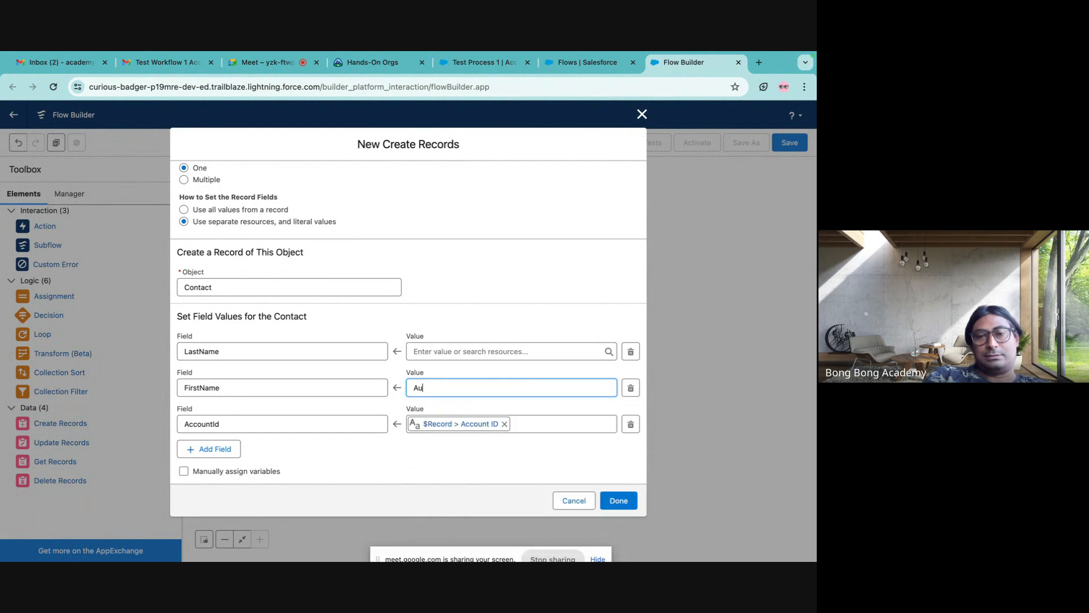
{"action": "left_click", "coordinate": [425, 351]}
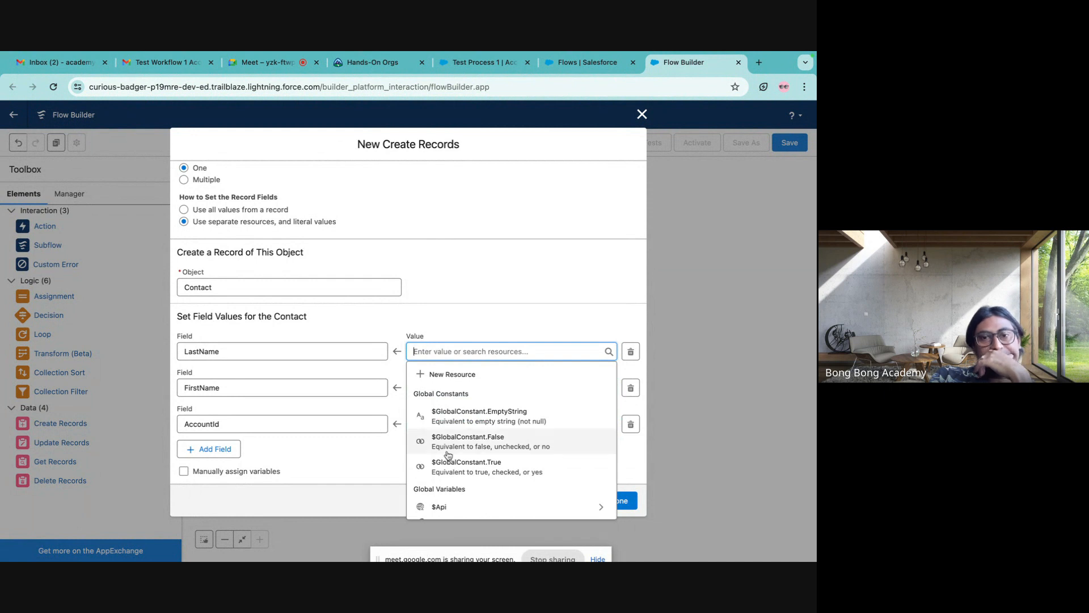
{"action": "scroll", "coordinate": [447, 454], "scroll_direction": "down", "scroll_amount": 3}
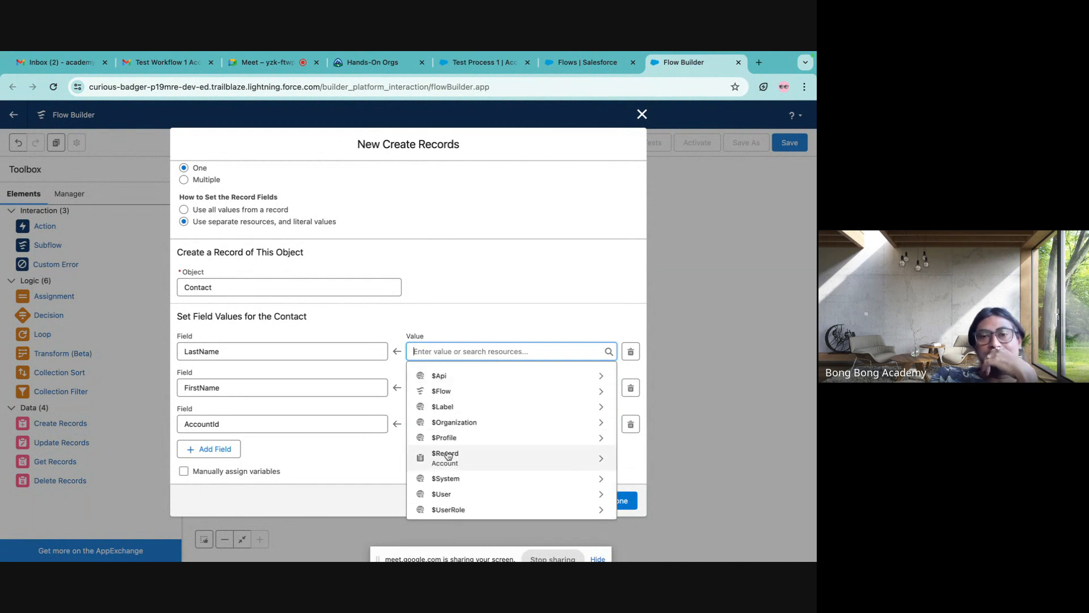
{"action": "left_click", "coordinate": [449, 461]}
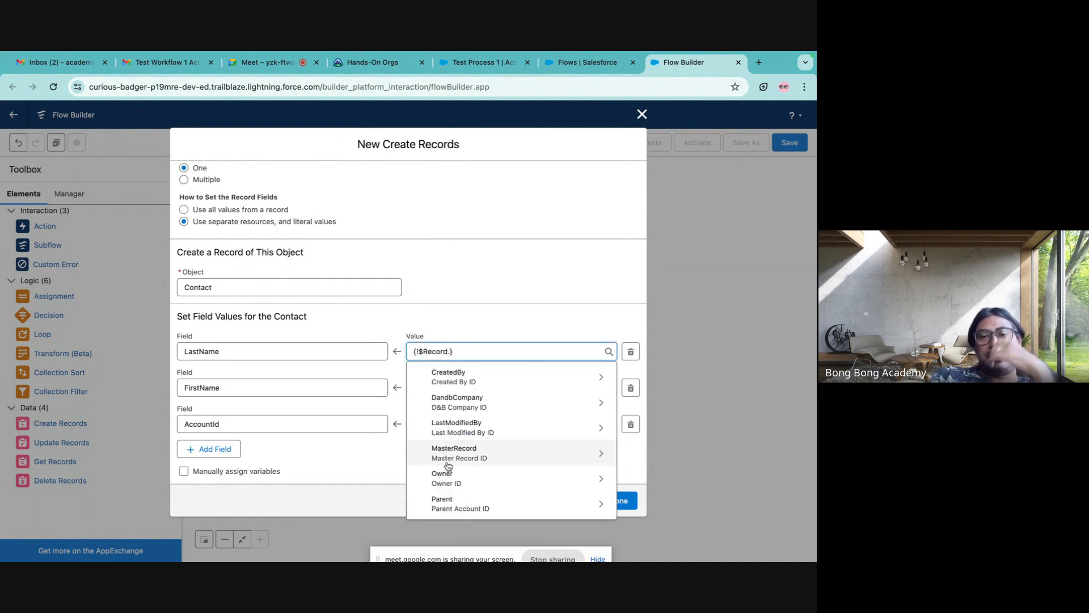
{"action": "type", "text": "Nam"}
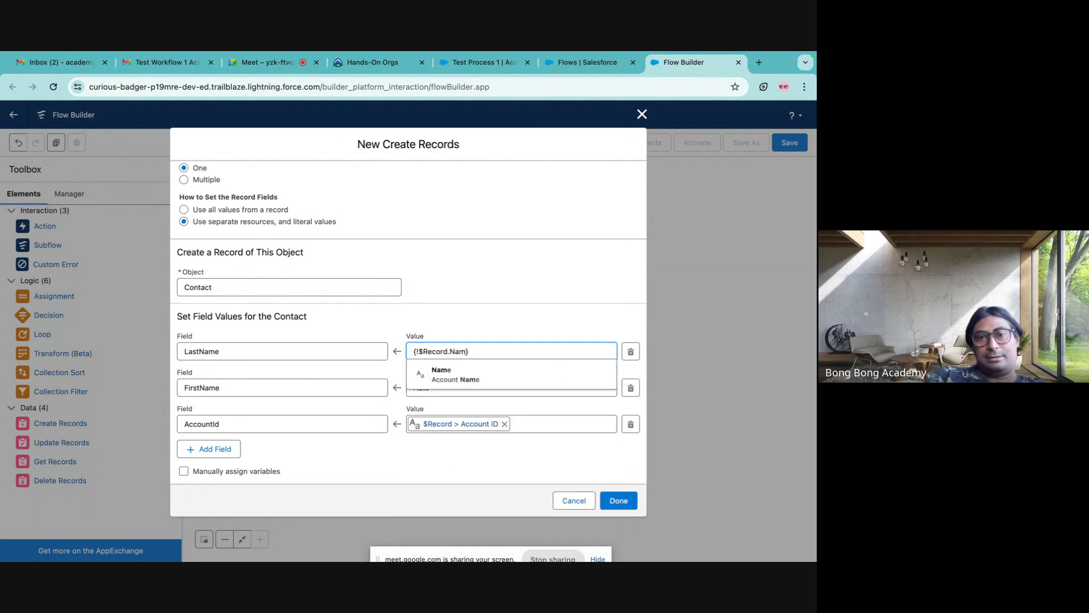
{"action": "type", "text": "e}"}
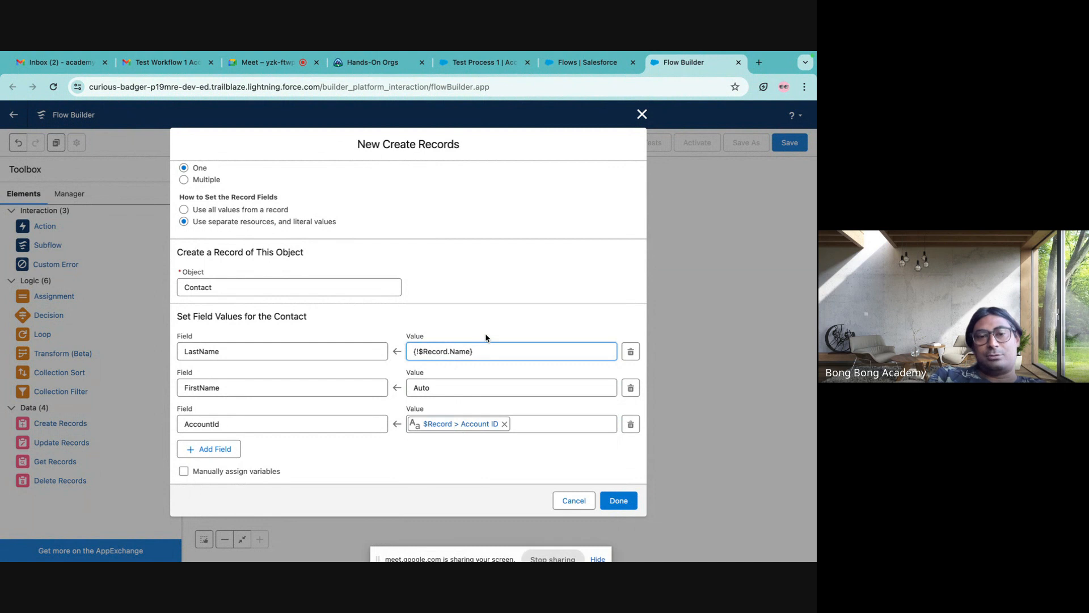
{"action": "type", "text": " Flow"}
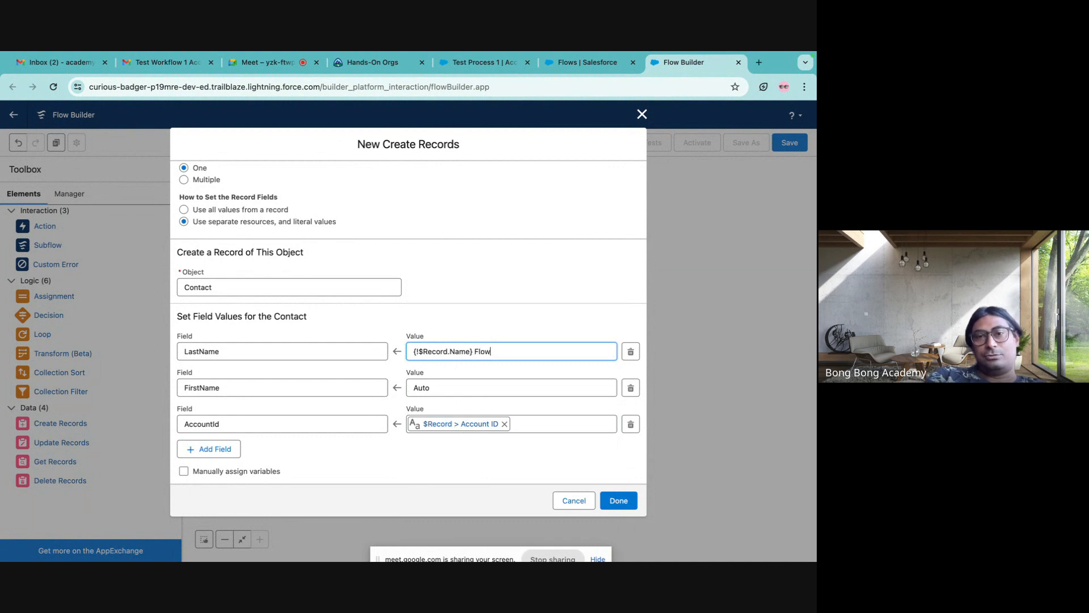
{"action": "left_click", "coordinate": [489, 273]}
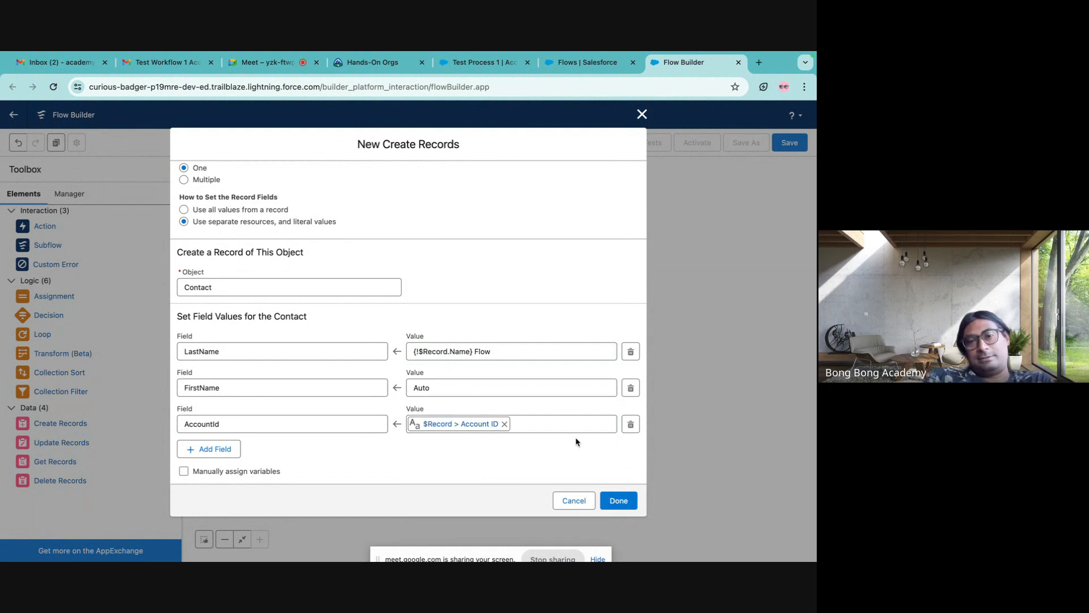
{"action": "left_click", "coordinate": [622, 505]}
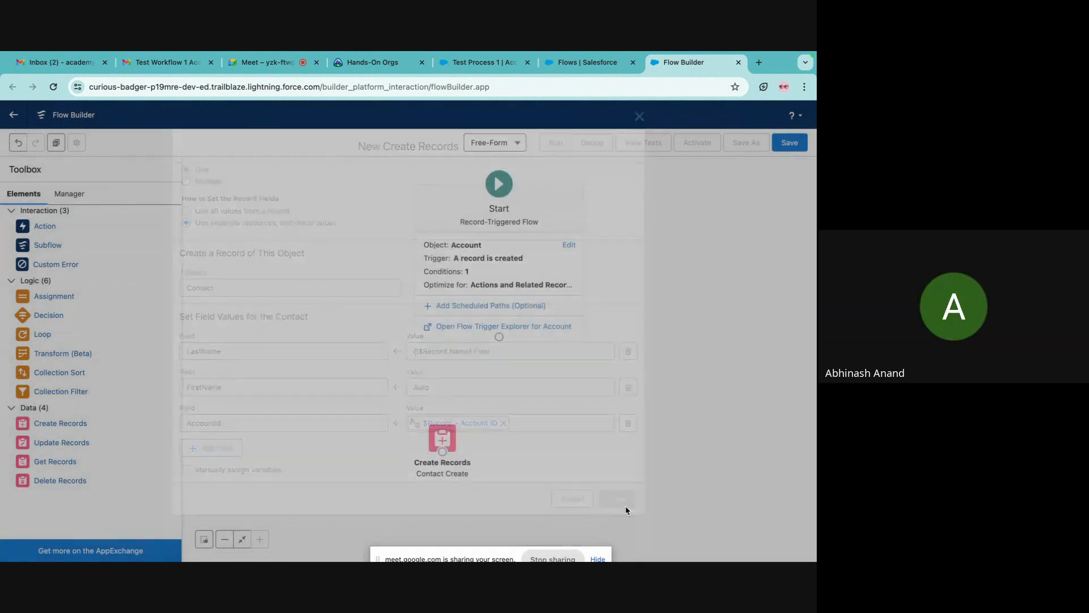
- Place the Contact Create element below the Start element and connect Start to it
{"action": "left_click_drag", "start_coordinate": [444, 441], "coordinate": [510, 442]}
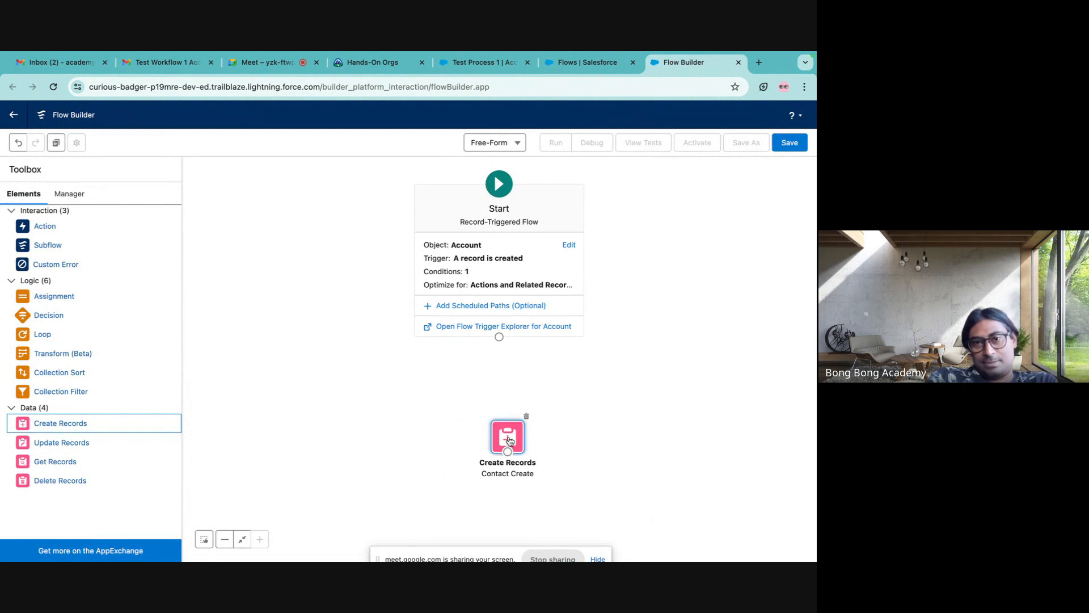
{"action": "left_click_drag", "start_coordinate": [499, 338], "coordinate": [507, 438]}
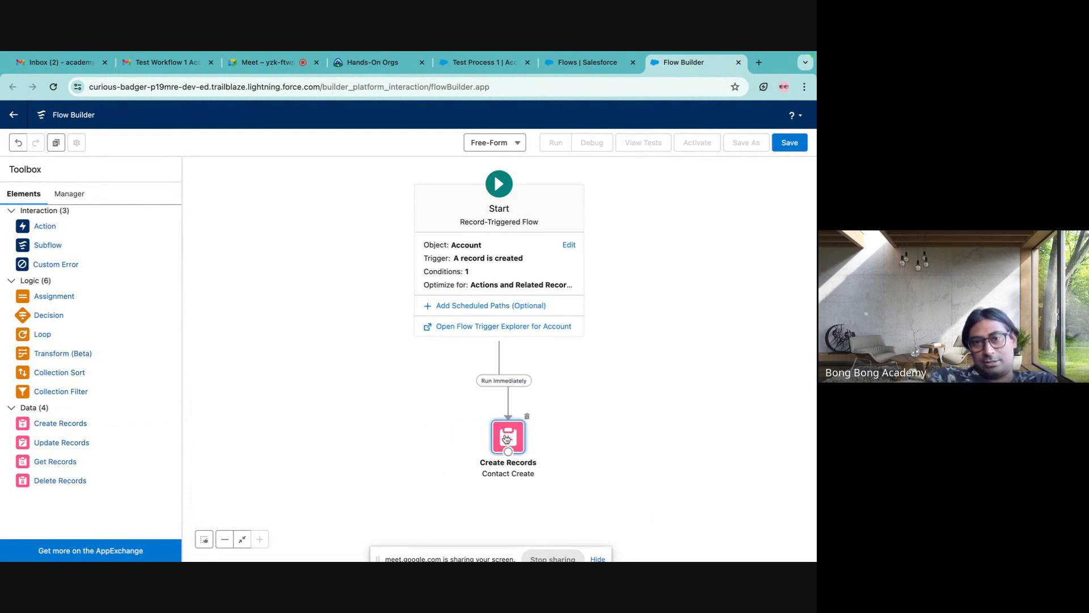
{"action": "left_click", "coordinate": [659, 371]}
- Save the flow with the label Auto Create Flow Manual and activate it
{"action": "left_click", "coordinate": [782, 146]}
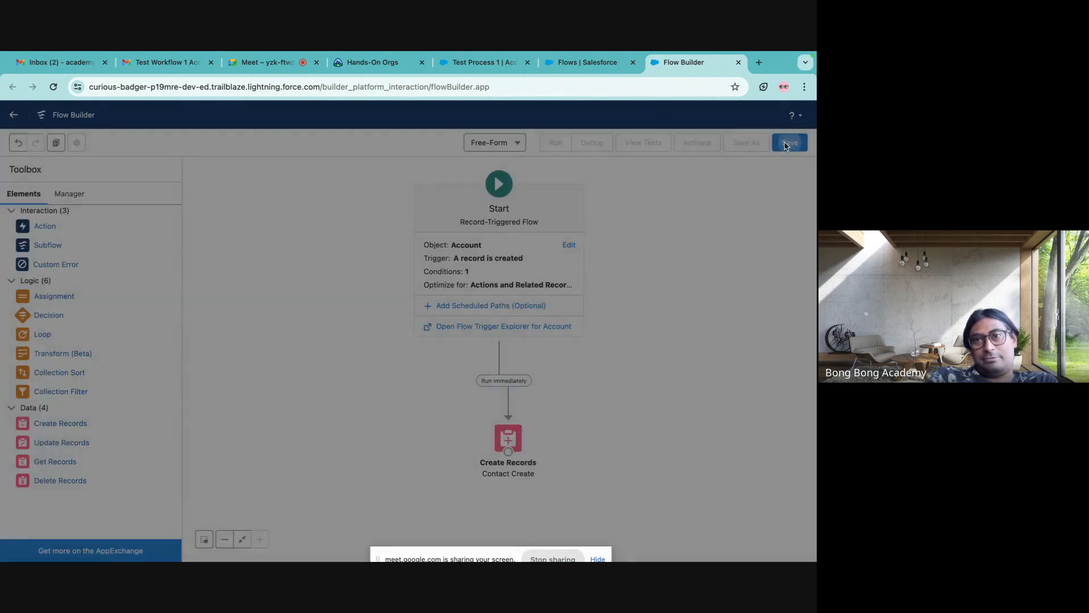
{"action": "left_click", "coordinate": [226, 291]}
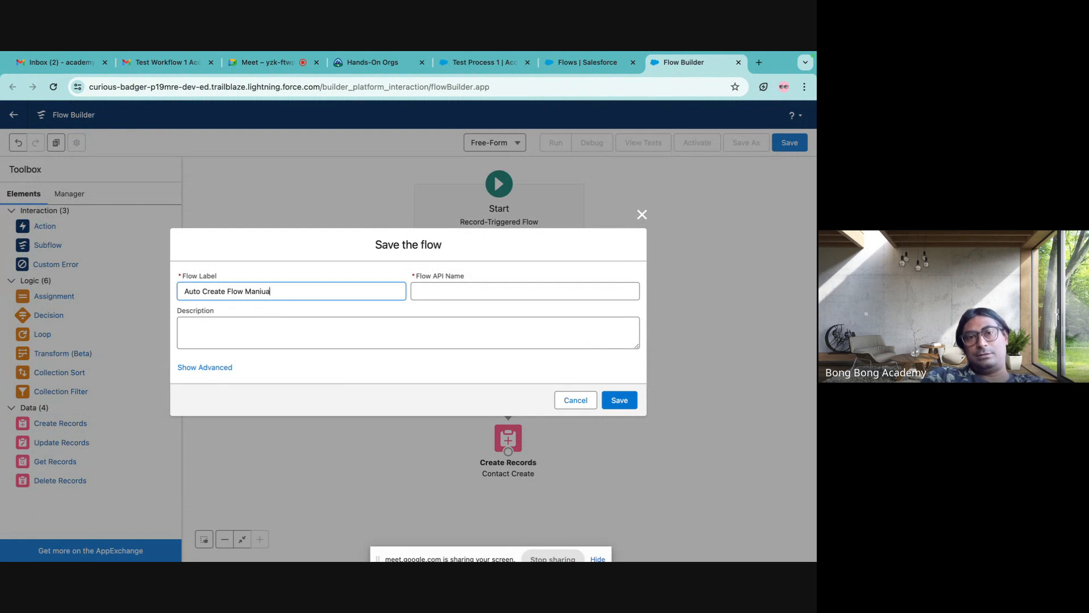
{"action": "left_click", "coordinate": [417, 293]}
{"action": "left_click", "coordinate": [628, 406]}
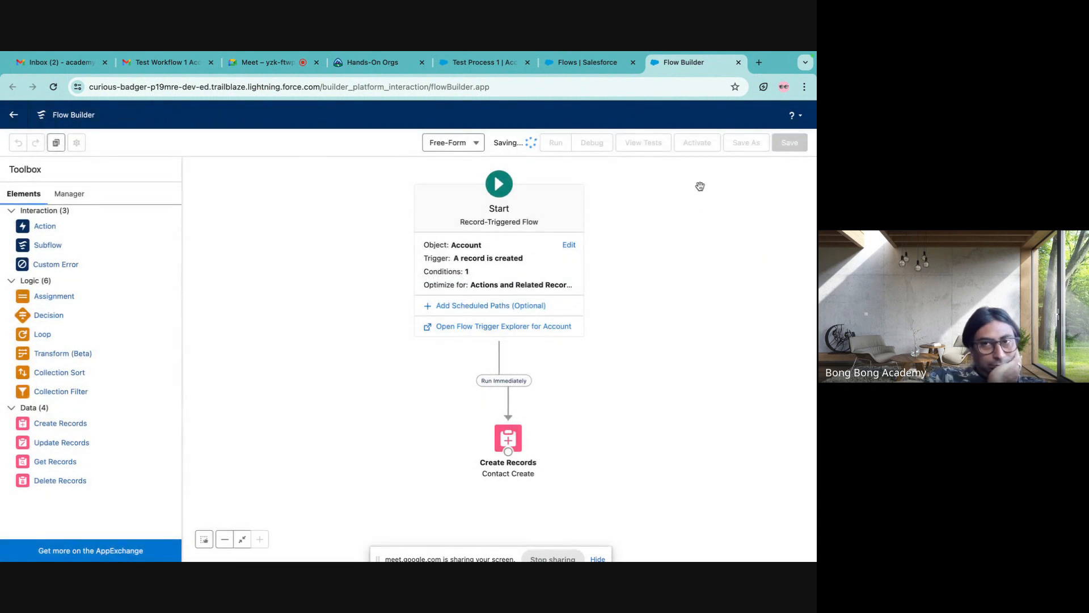
{"action": "left_click", "coordinate": [697, 146]}
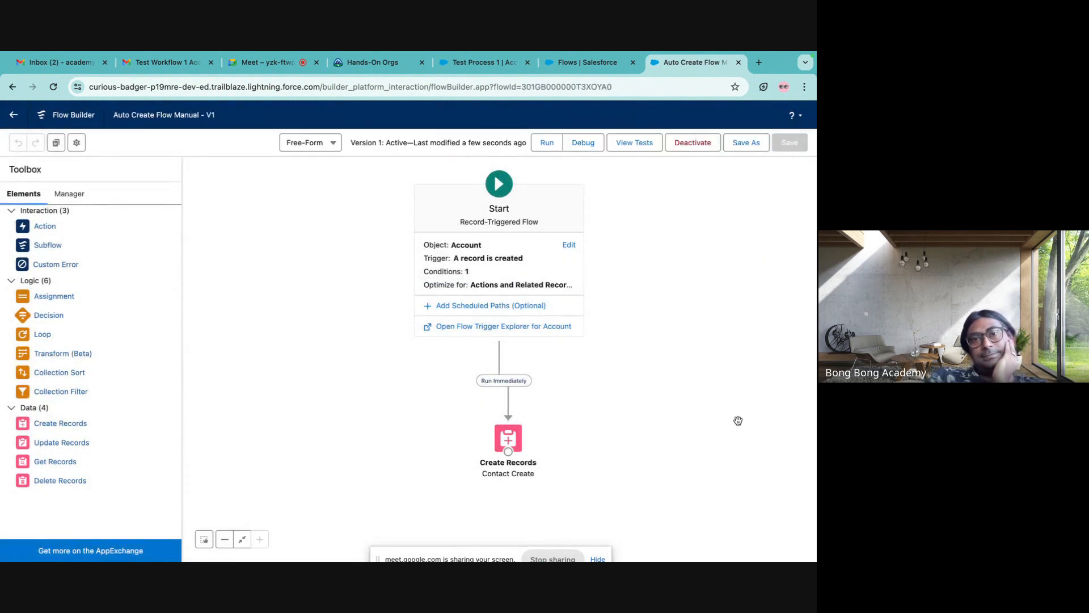
{"action": "left_click", "coordinate": [584, 144]}
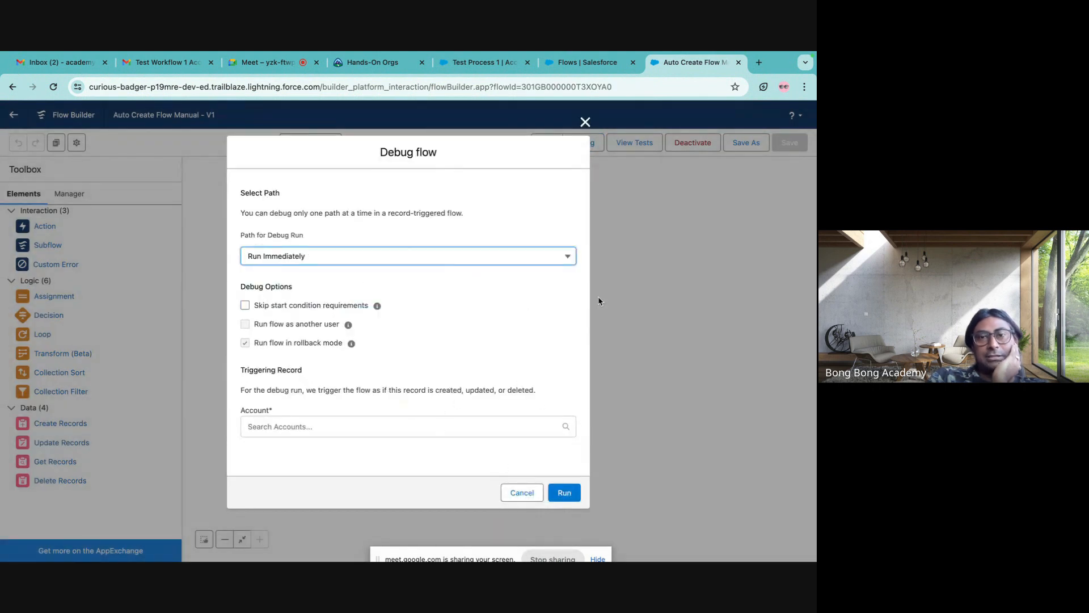
{"action": "left_click", "coordinate": [584, 123]}
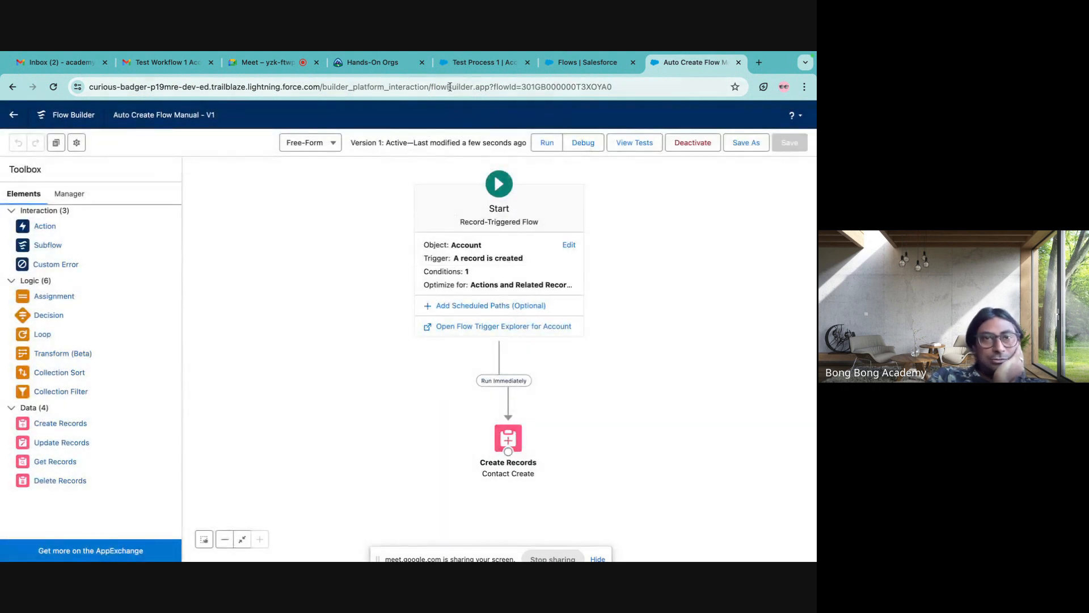
- Switch to the Salesforce Accounts list and start a new account with the Partner record type
{"action": "left_click", "coordinate": [482, 67]}
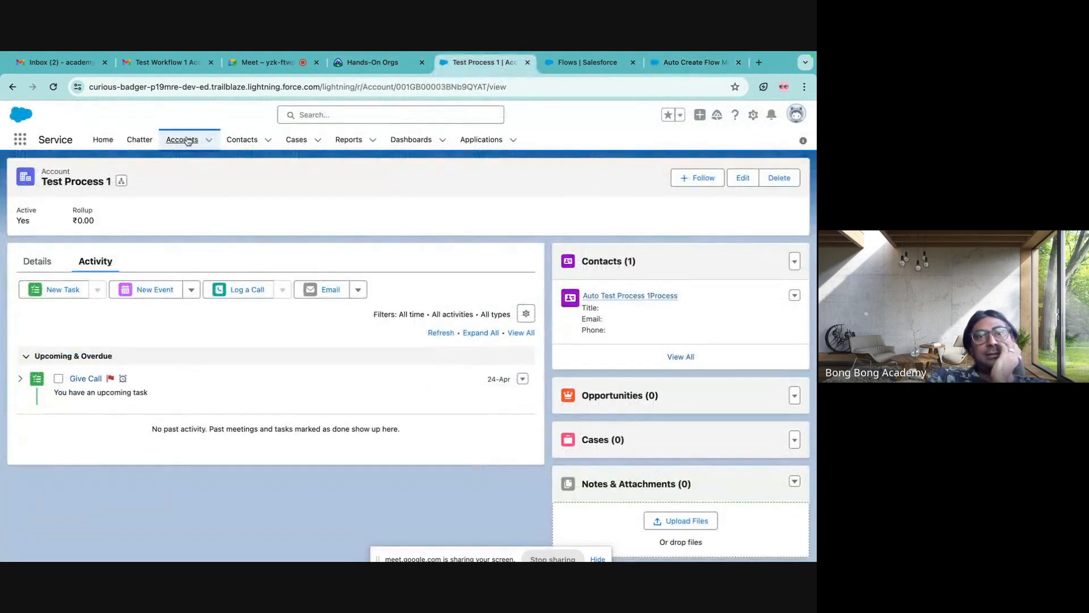
{"action": "left_click", "coordinate": [187, 140]}
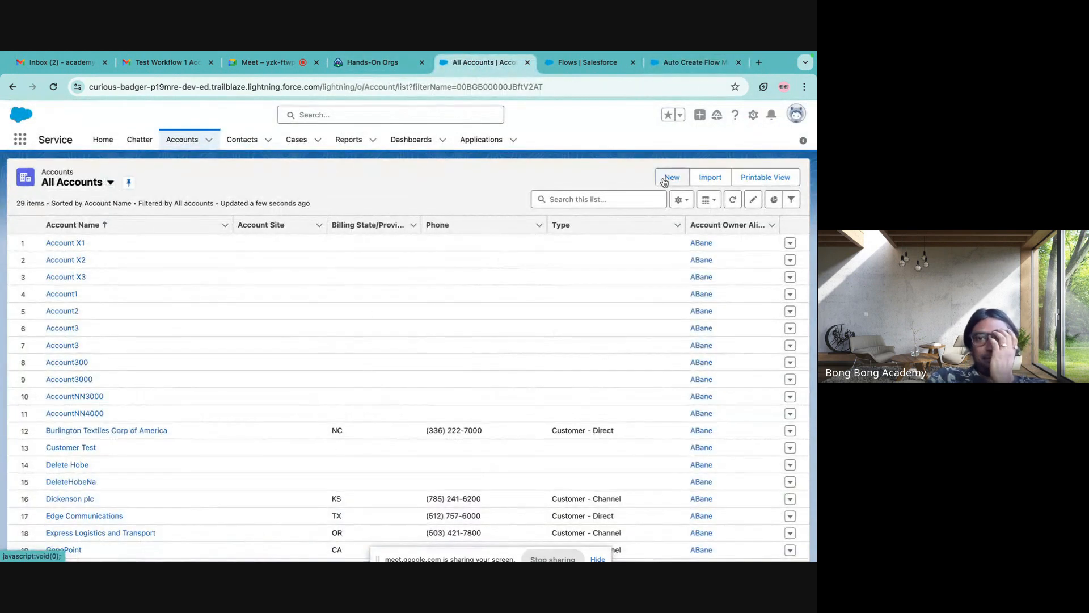
{"action": "left_click", "coordinate": [669, 177]}
{"action": "left_click", "coordinate": [382, 338]}
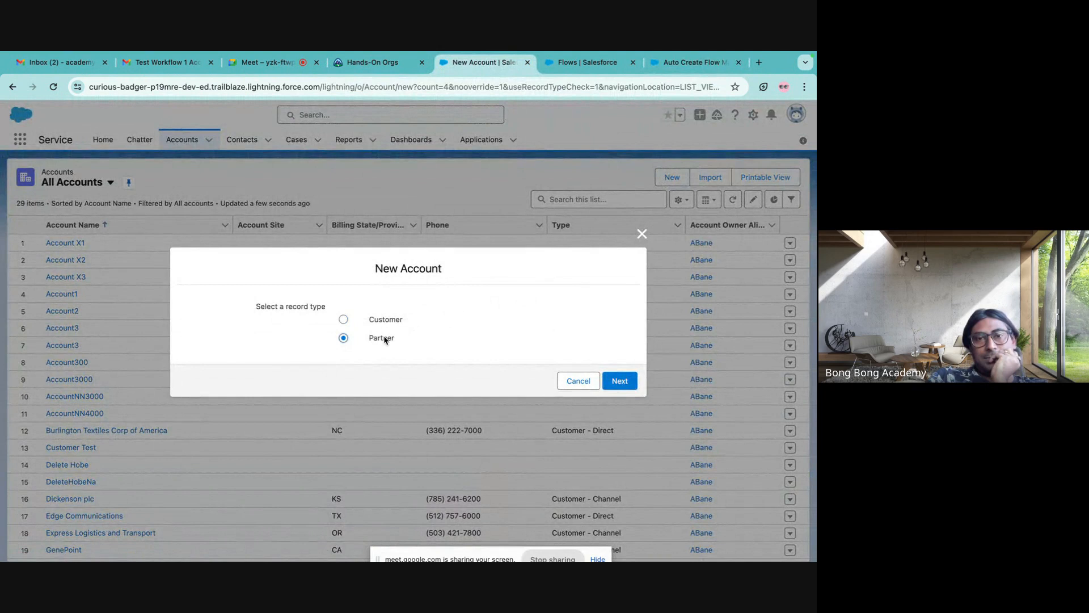
{"action": "left_click", "coordinate": [619, 381]}
- Name the new account Test Flow 1, set Active to Yes, and save the record
{"action": "left_click", "coordinate": [241, 274]}
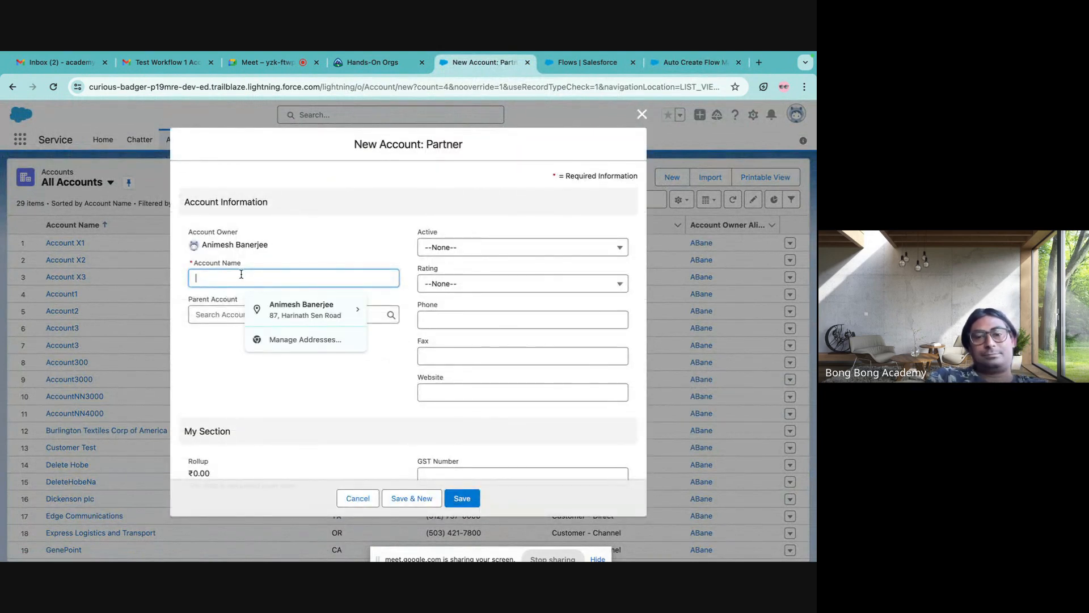
{"action": "type", "text": "Test F"}
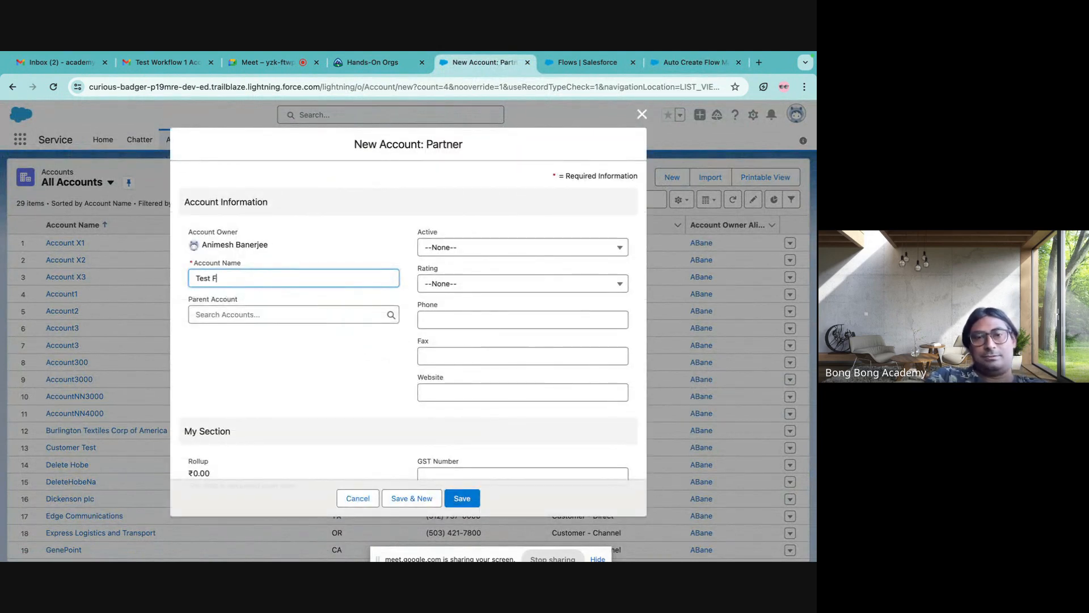
{"action": "type", "text": "low 1"}
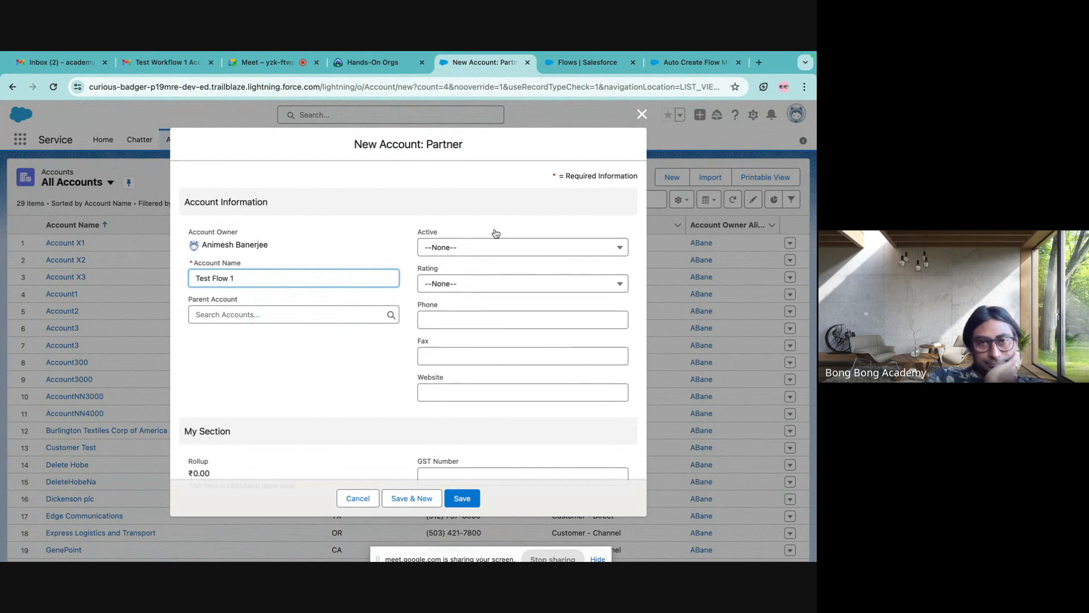
{"action": "left_click", "coordinate": [460, 253]}
{"action": "left_click", "coordinate": [453, 289]}
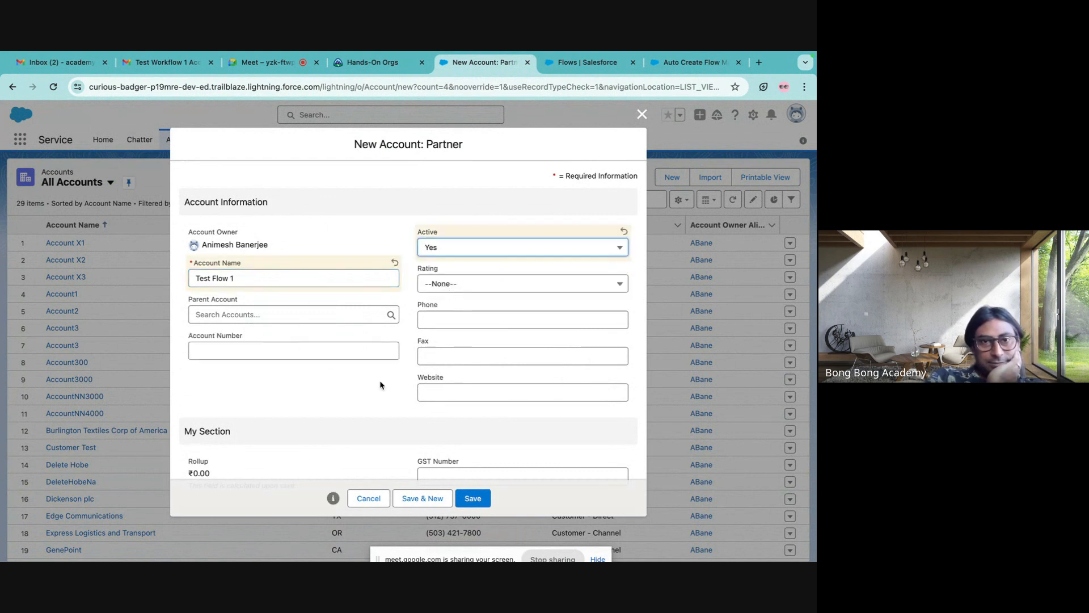
{"action": "scroll", "coordinate": [352, 397], "scroll_direction": "down", "scroll_amount": 10}
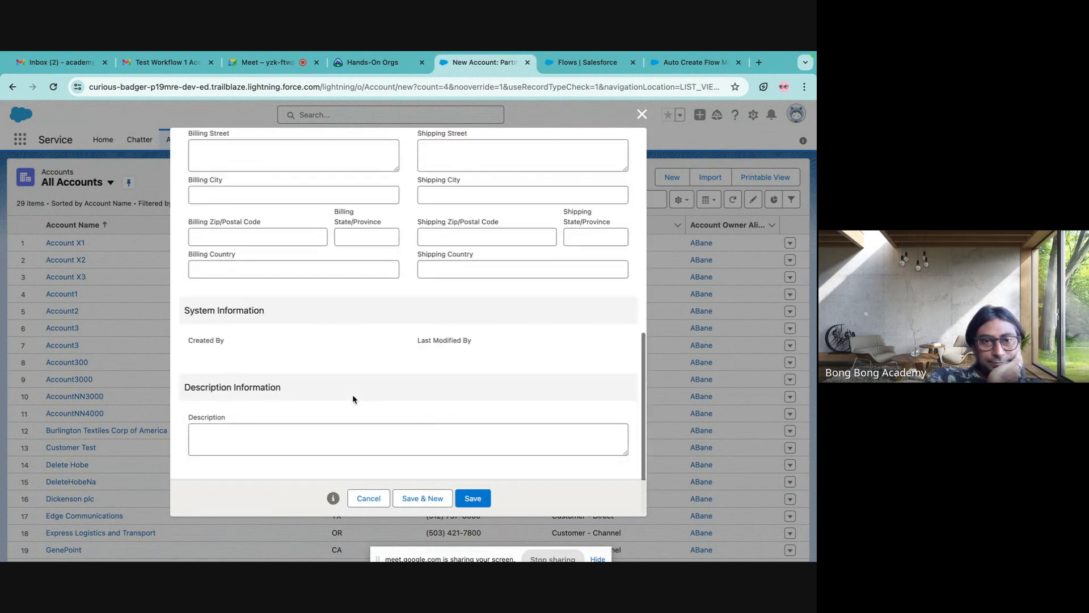
{"action": "left_click", "coordinate": [473, 499]}
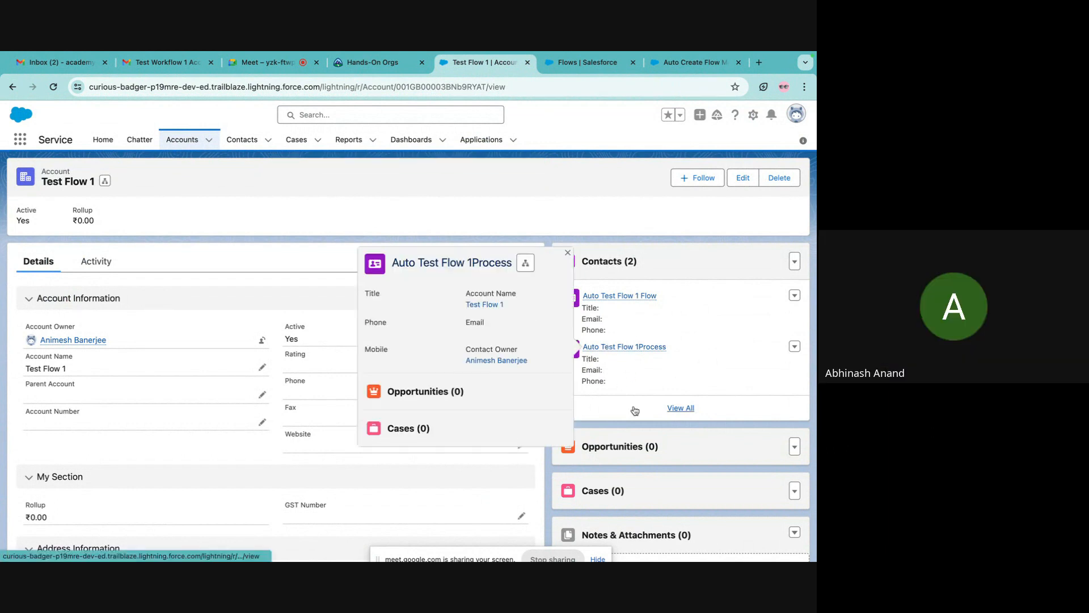
- Examine the new account's related contacts, its activity, and its details down to the description
{"action": "mouse_move", "coordinate": [613, 299]}
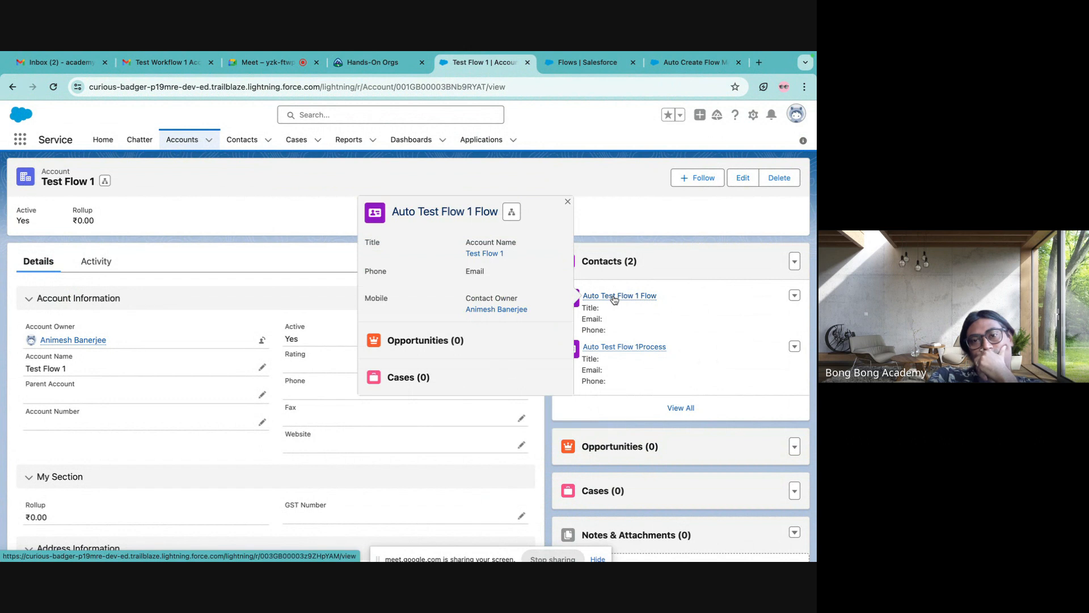
{"action": "left_click", "coordinate": [95, 261]}
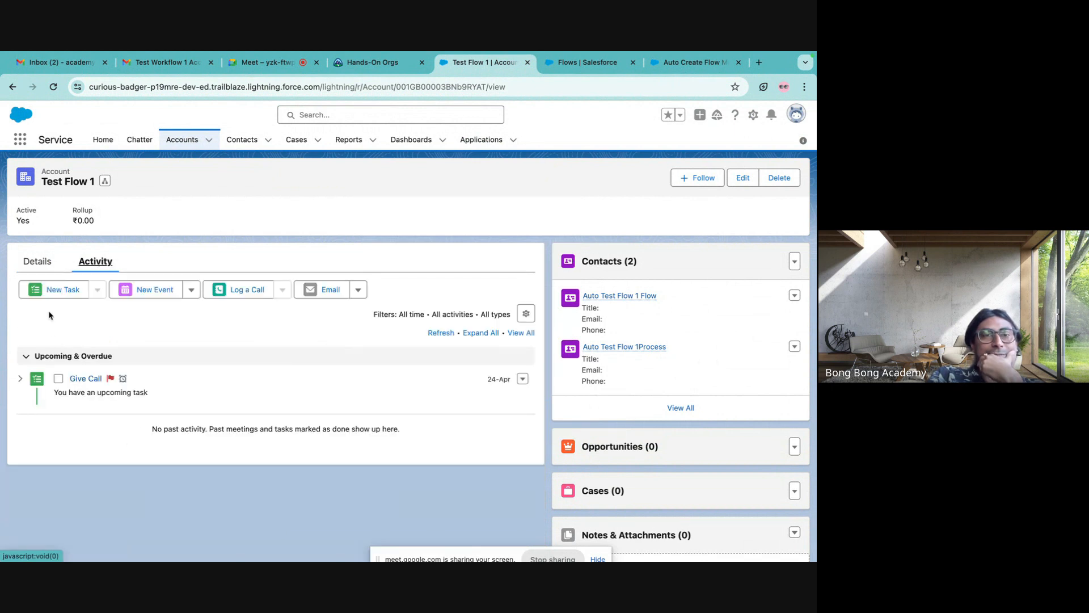
{"action": "left_click", "coordinate": [36, 261]}
{"action": "scroll", "coordinate": [78, 495], "scroll_direction": "down", "scroll_amount": 10}
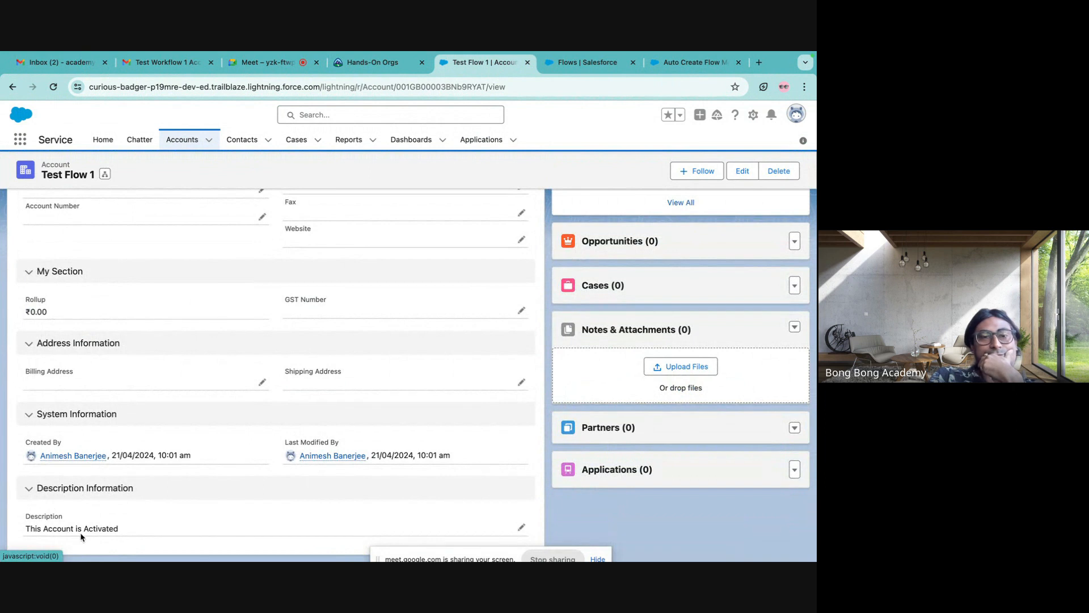
{"action": "scroll", "coordinate": [242, 540], "scroll_direction": "up", "scroll_amount": 4}
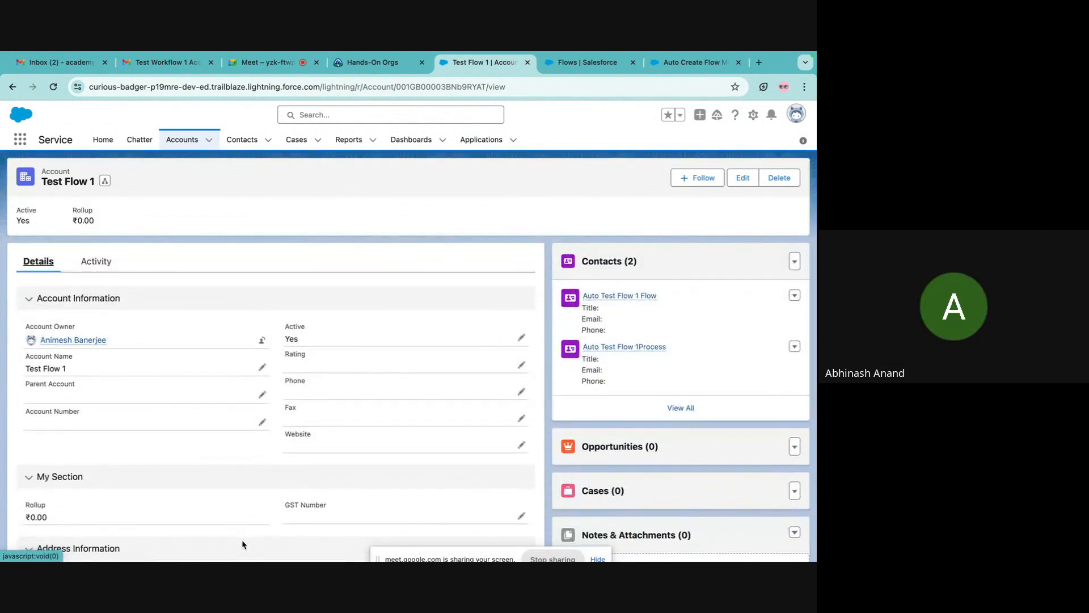
- Close the Test Flow 1 account page and switch to the Google Meet call after revisiting the flow
{"action": "left_click", "coordinate": [386, 64]}
{"action": "left_click", "coordinate": [527, 62]}
{"action": "left_click", "coordinate": [502, 63]}
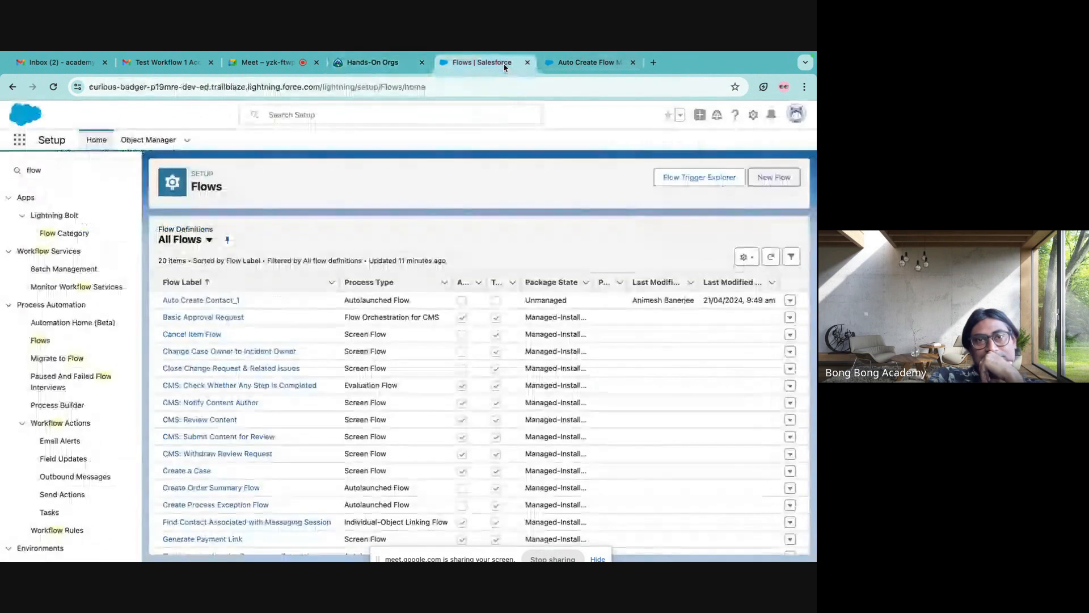
{"action": "left_click", "coordinate": [584, 62]}
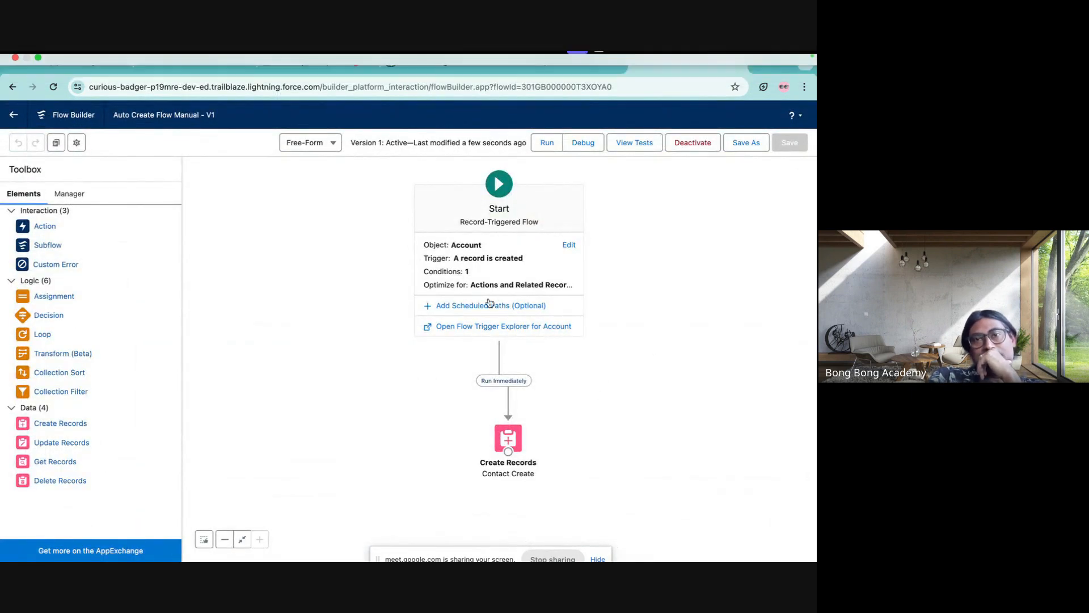
{"action": "left_click", "coordinate": [310, 62]}
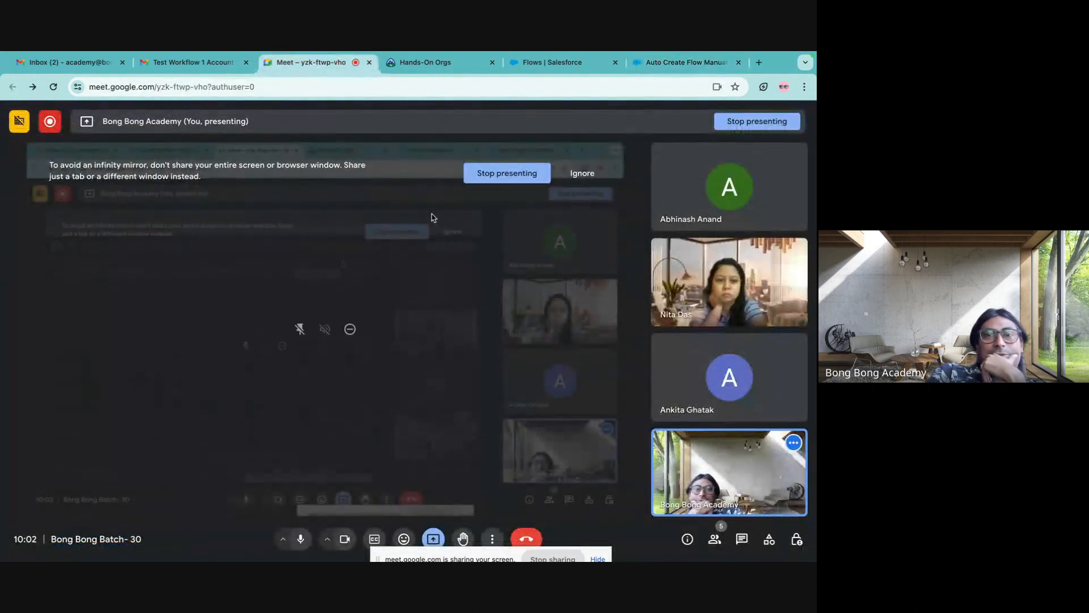